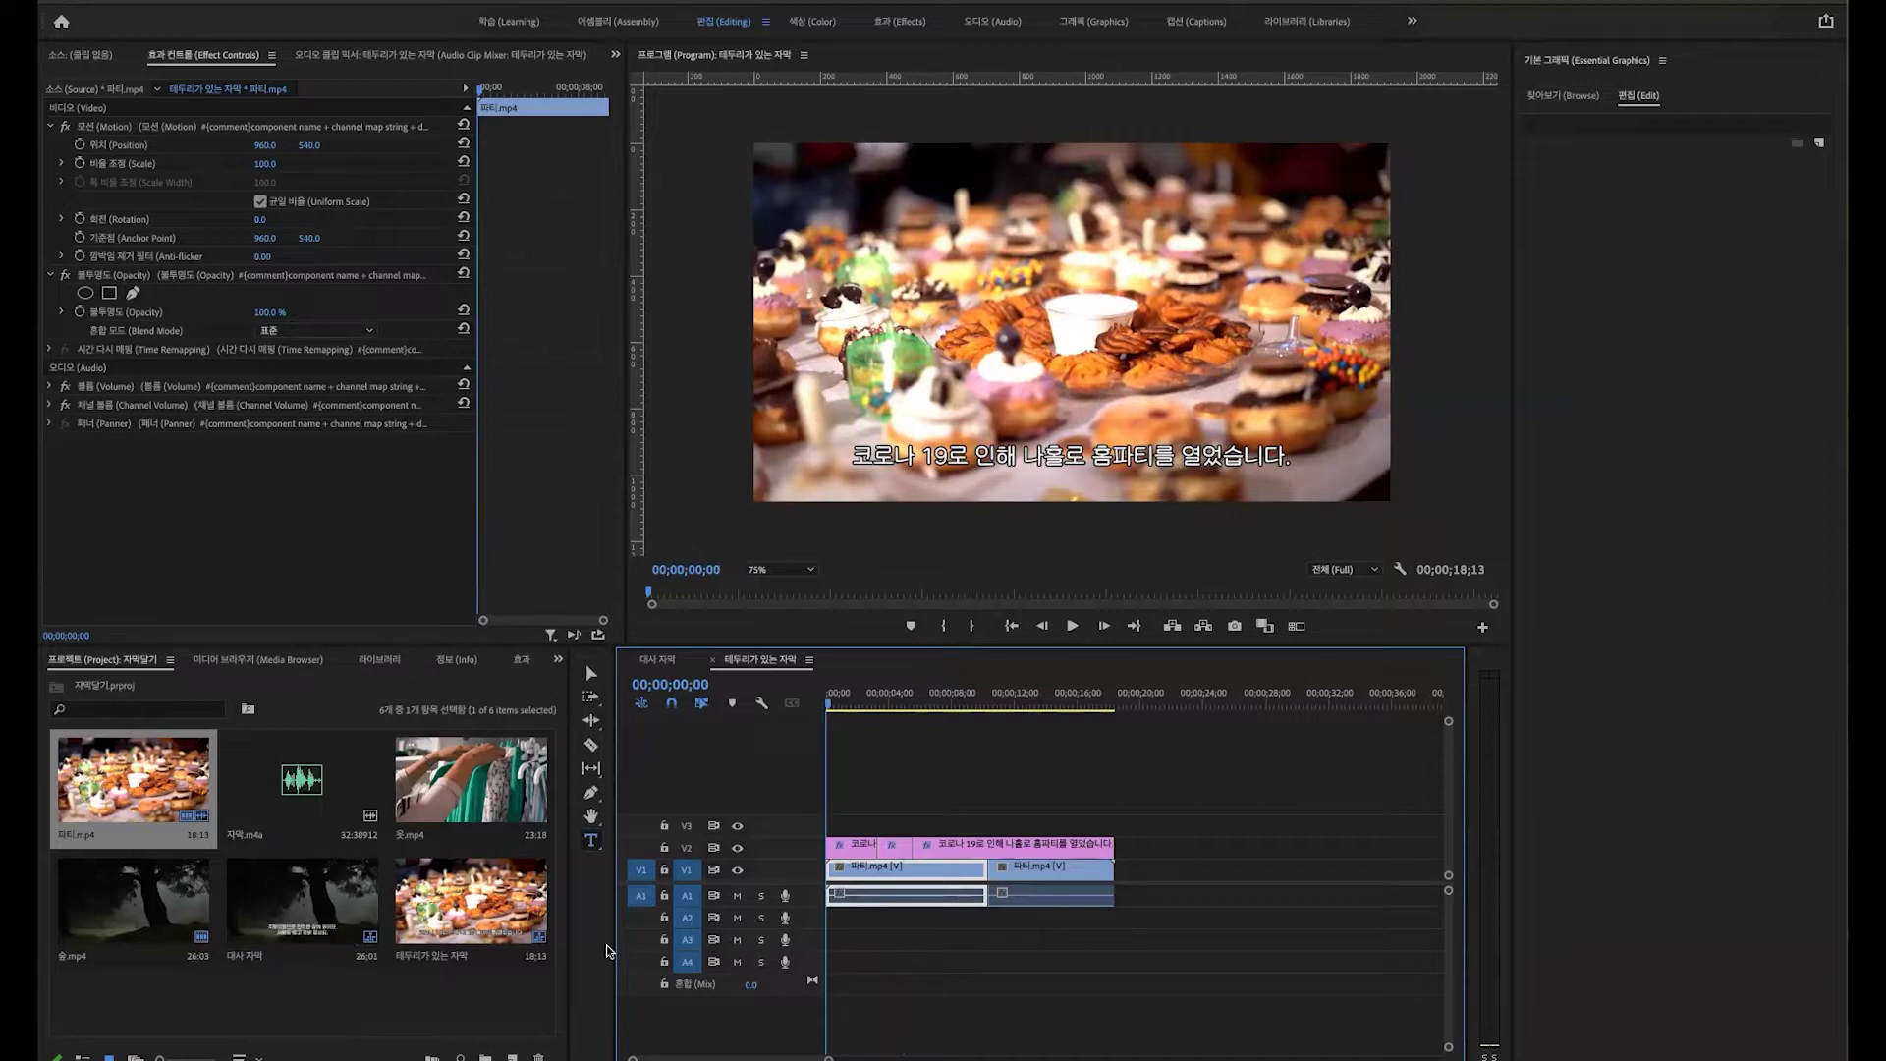
Step: Create a new sequence named "검은 배경 자막" with the ARRI 1080p 29.97 preset
left_click(498, 997)
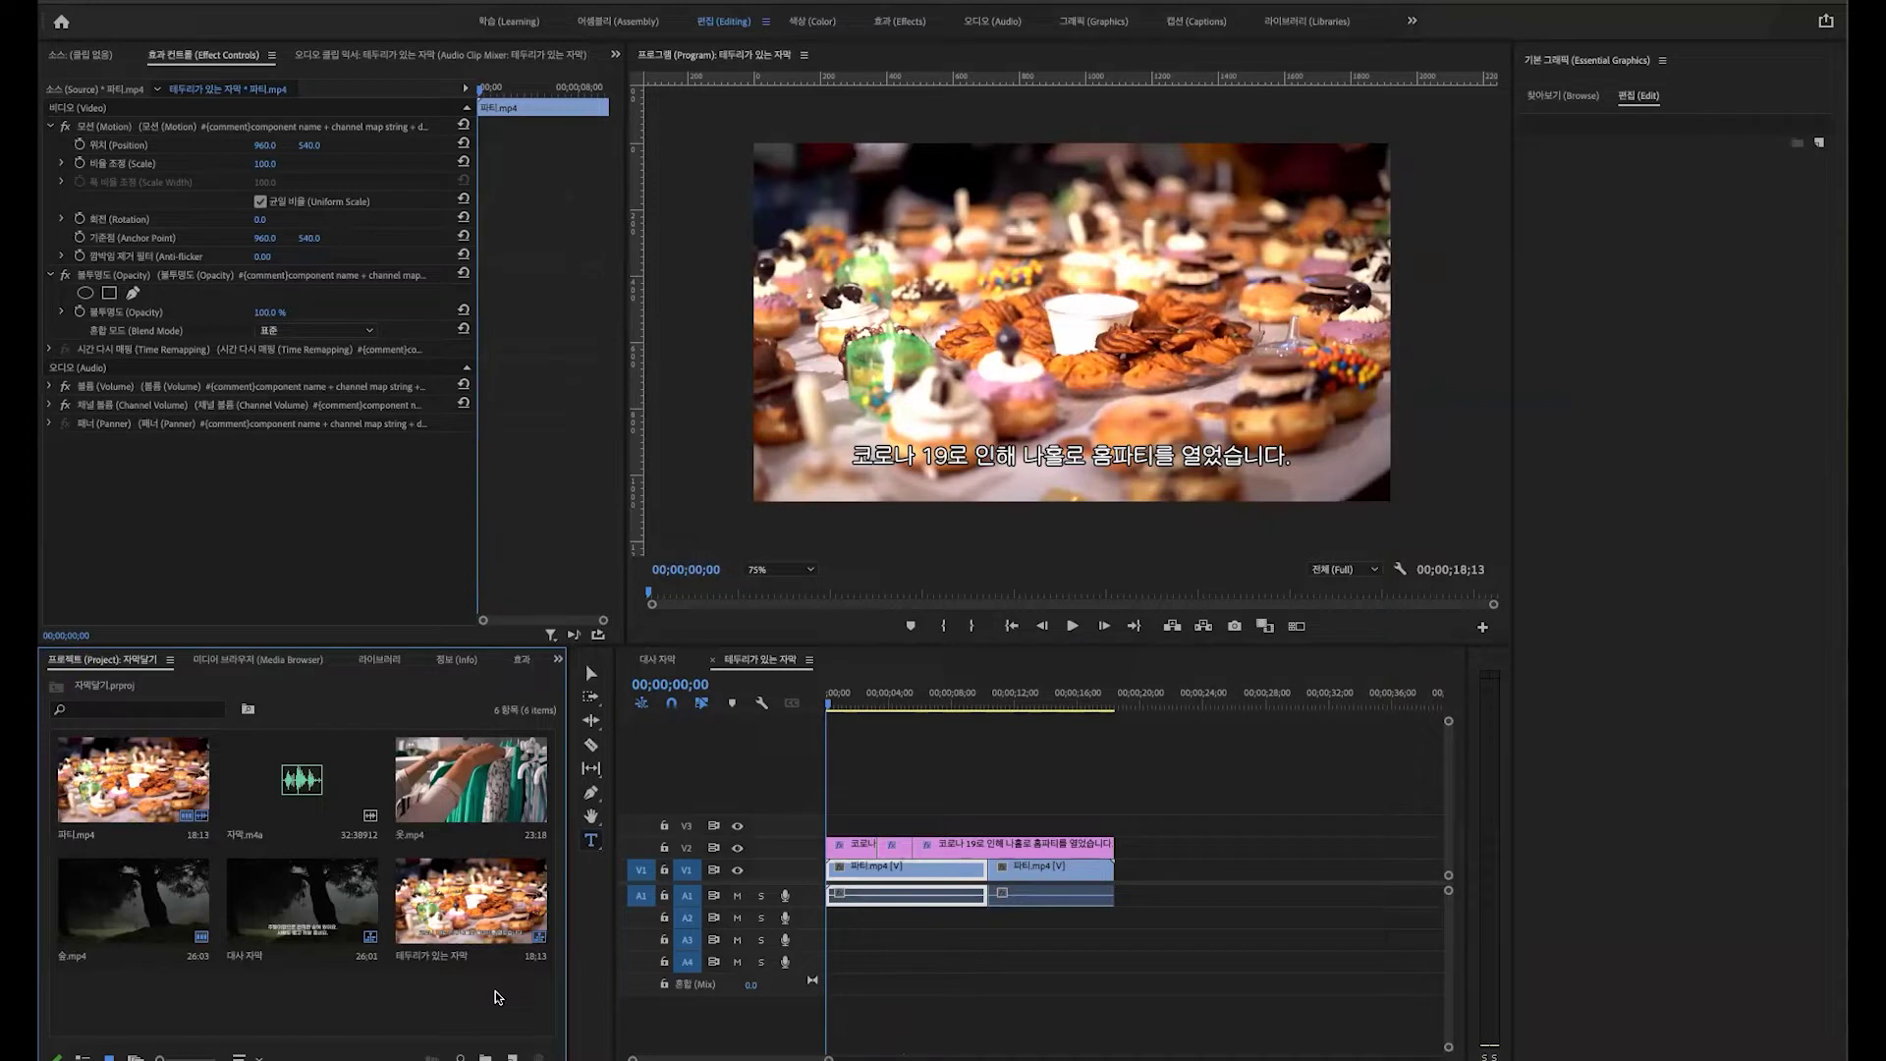
key("ctrl+n")
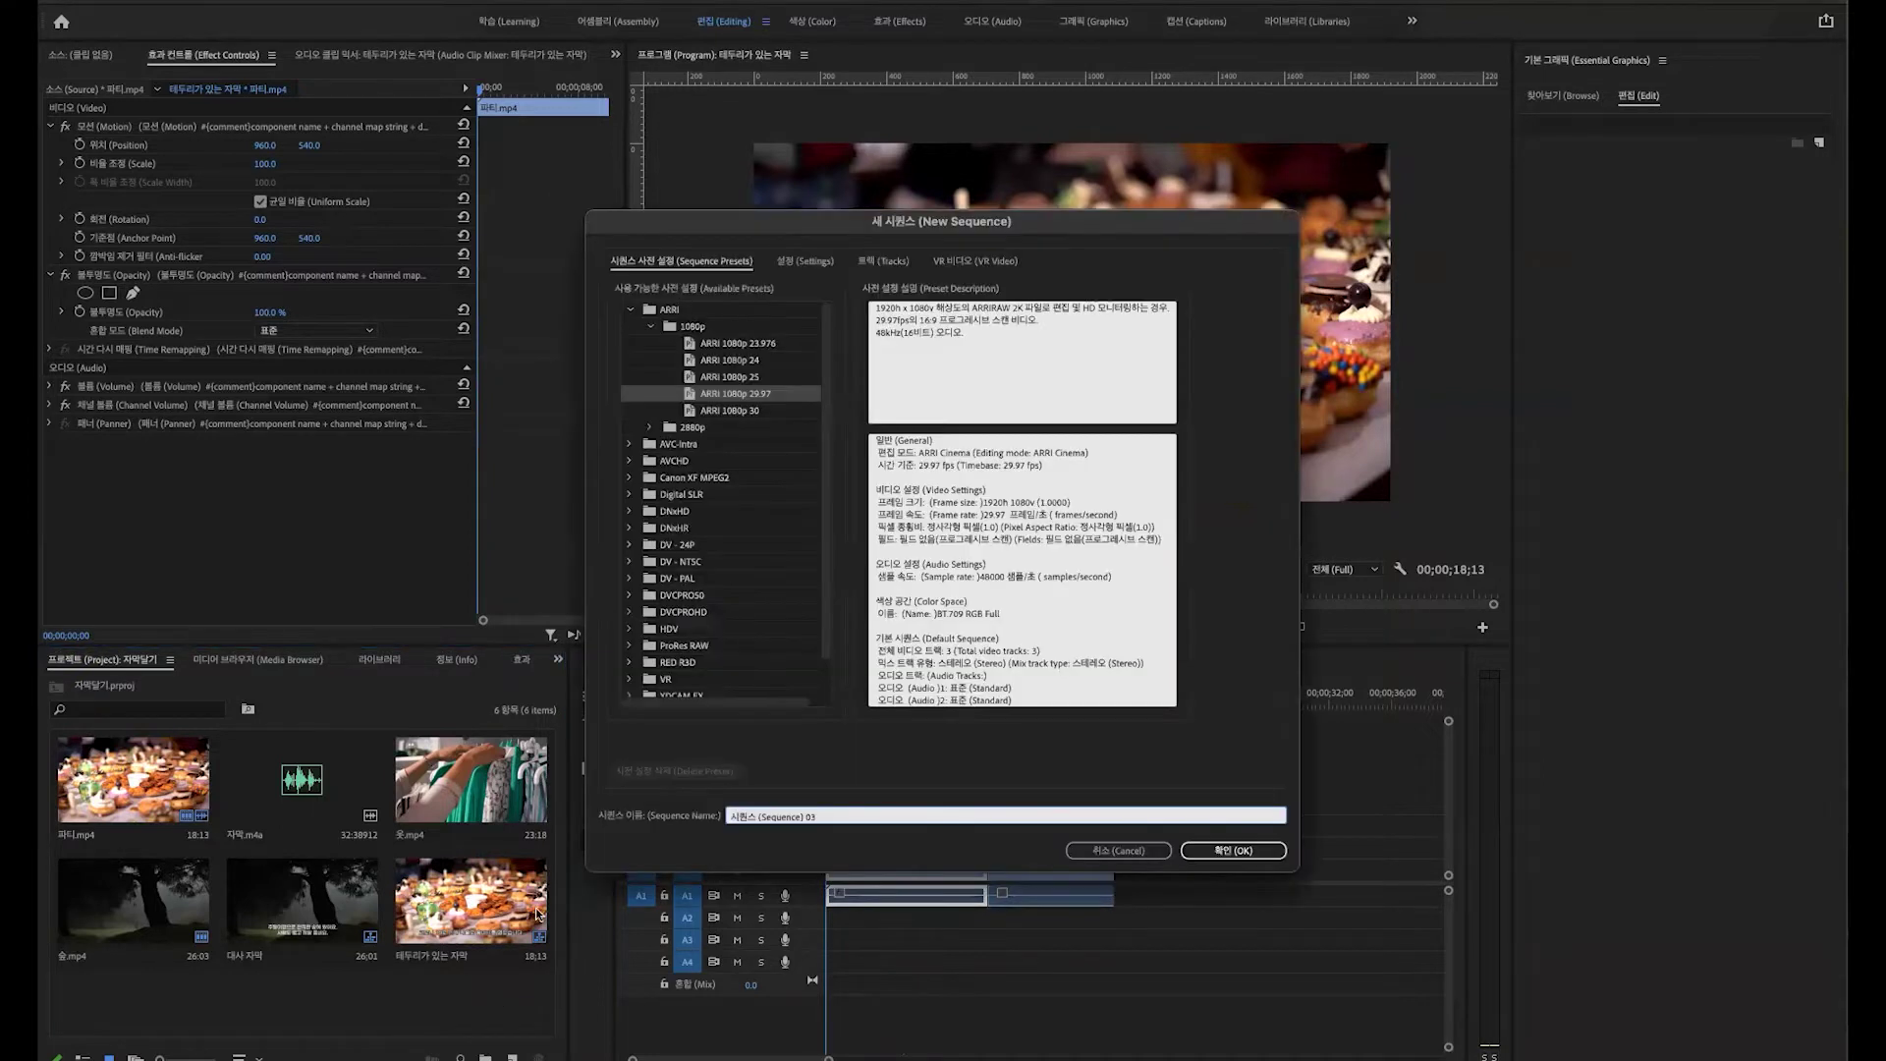
left_click_drag(840, 816, 707, 822)
key("BackSpace")
type("ㄱ")
left_click(1233, 850)
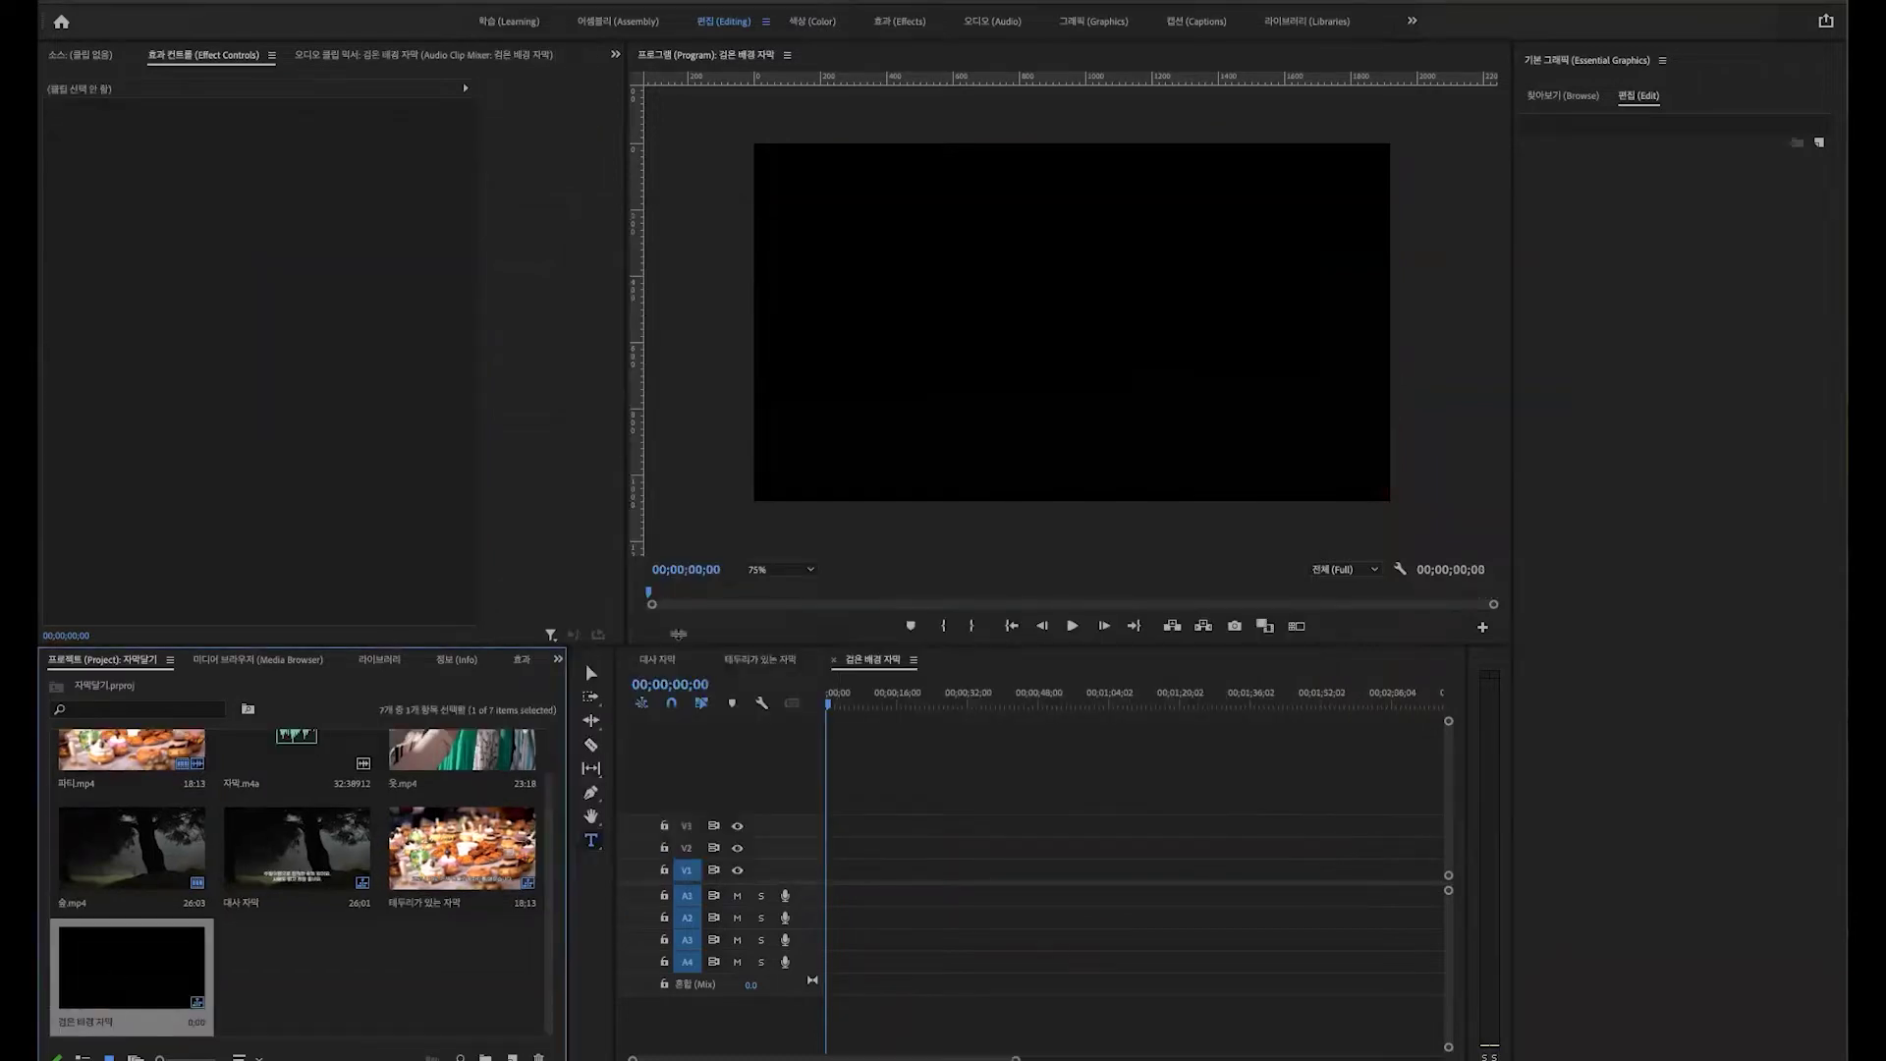
left_click(658, 659)
left_click(764, 659)
left_click(872, 659)
left_click(771, 659)
left_click(870, 661)
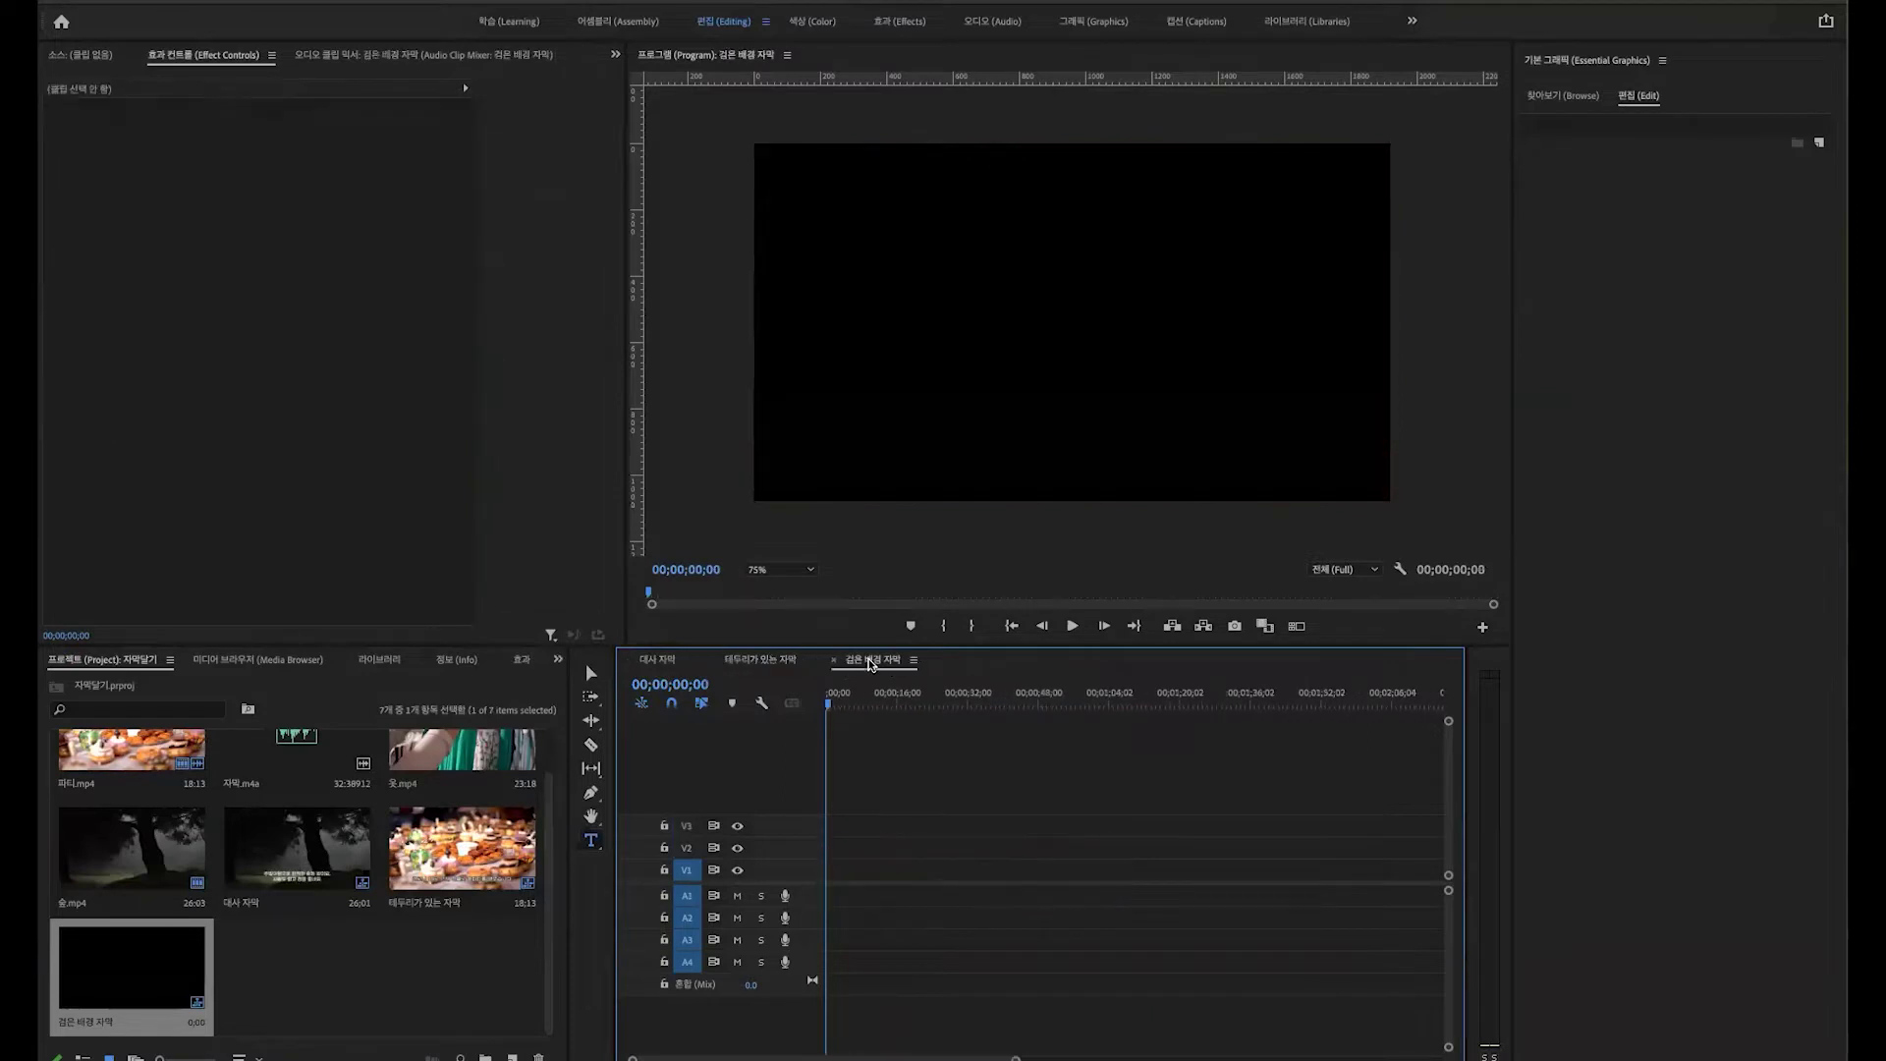
Step: Place the clip 옷.mp4 on track V1 at the start of the new sequence, keeping the existing sequence settings
scroll(378, 923, "up", 1)
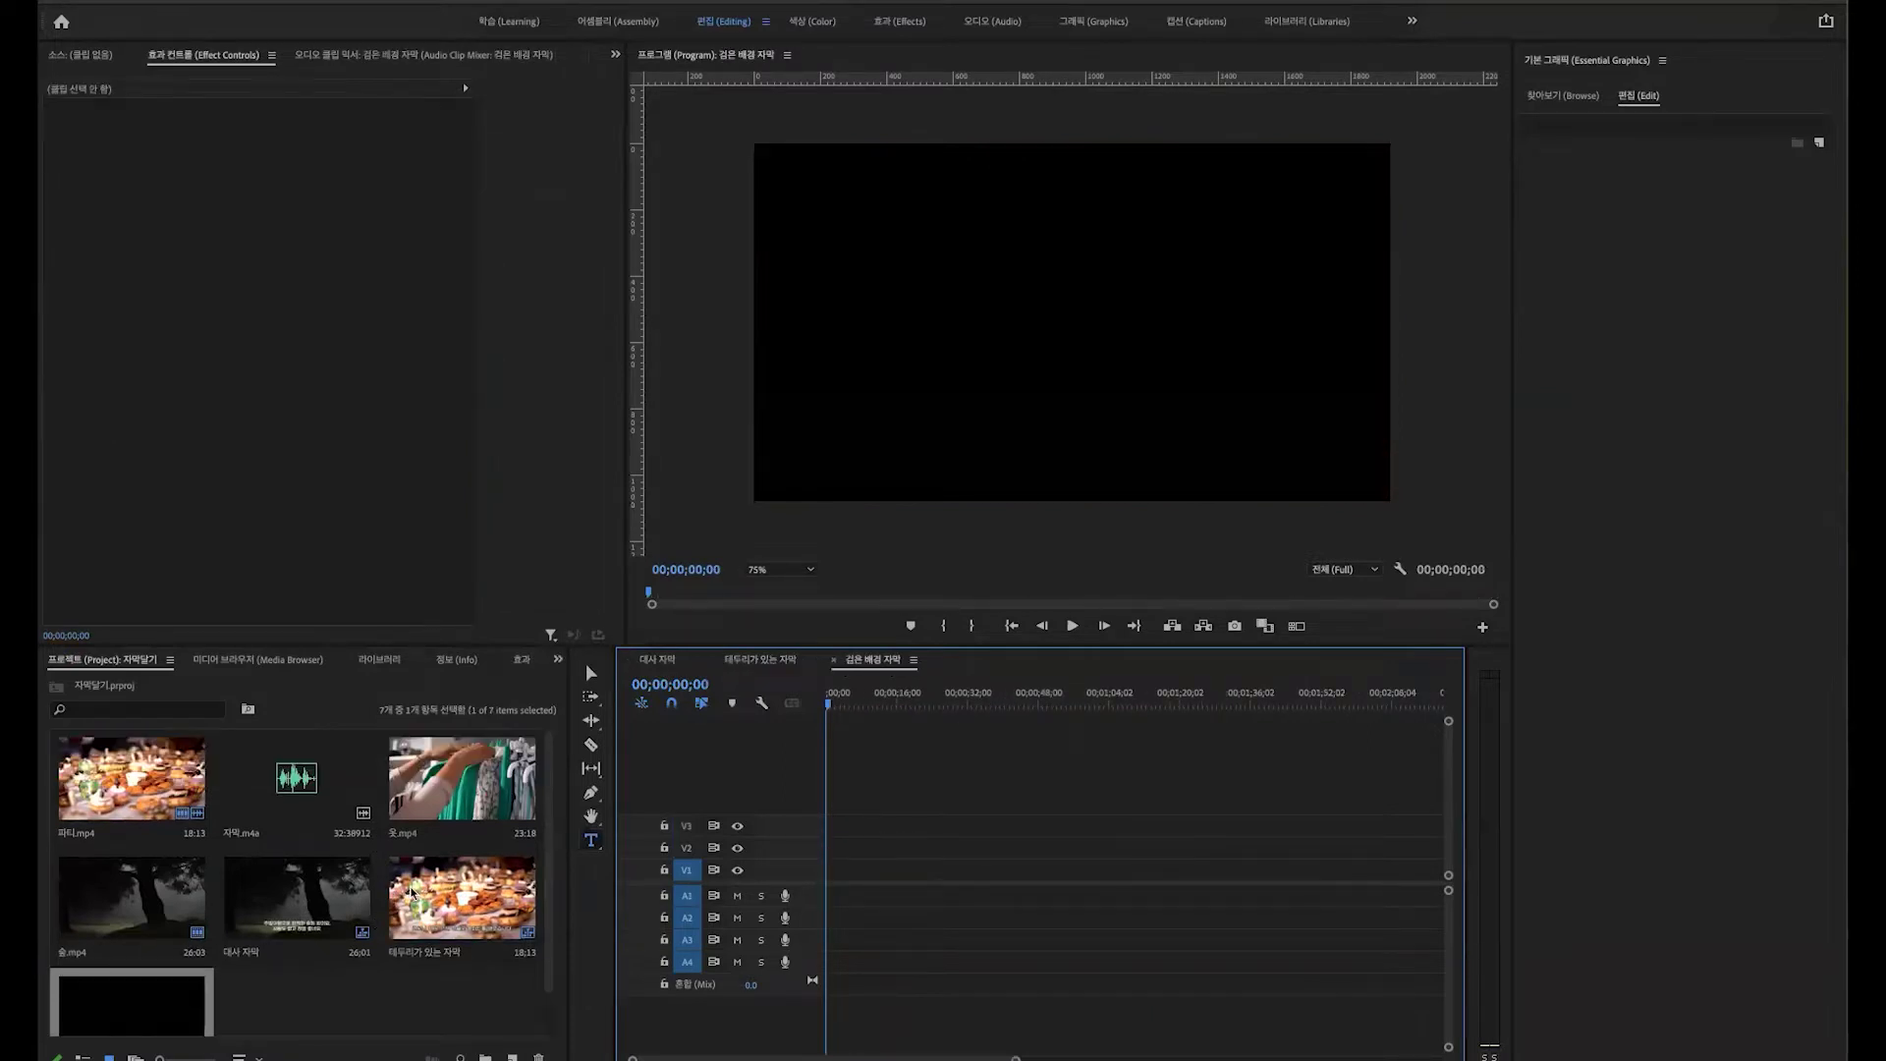
left_click(428, 779)
left_click_drag(429, 773, 823, 892)
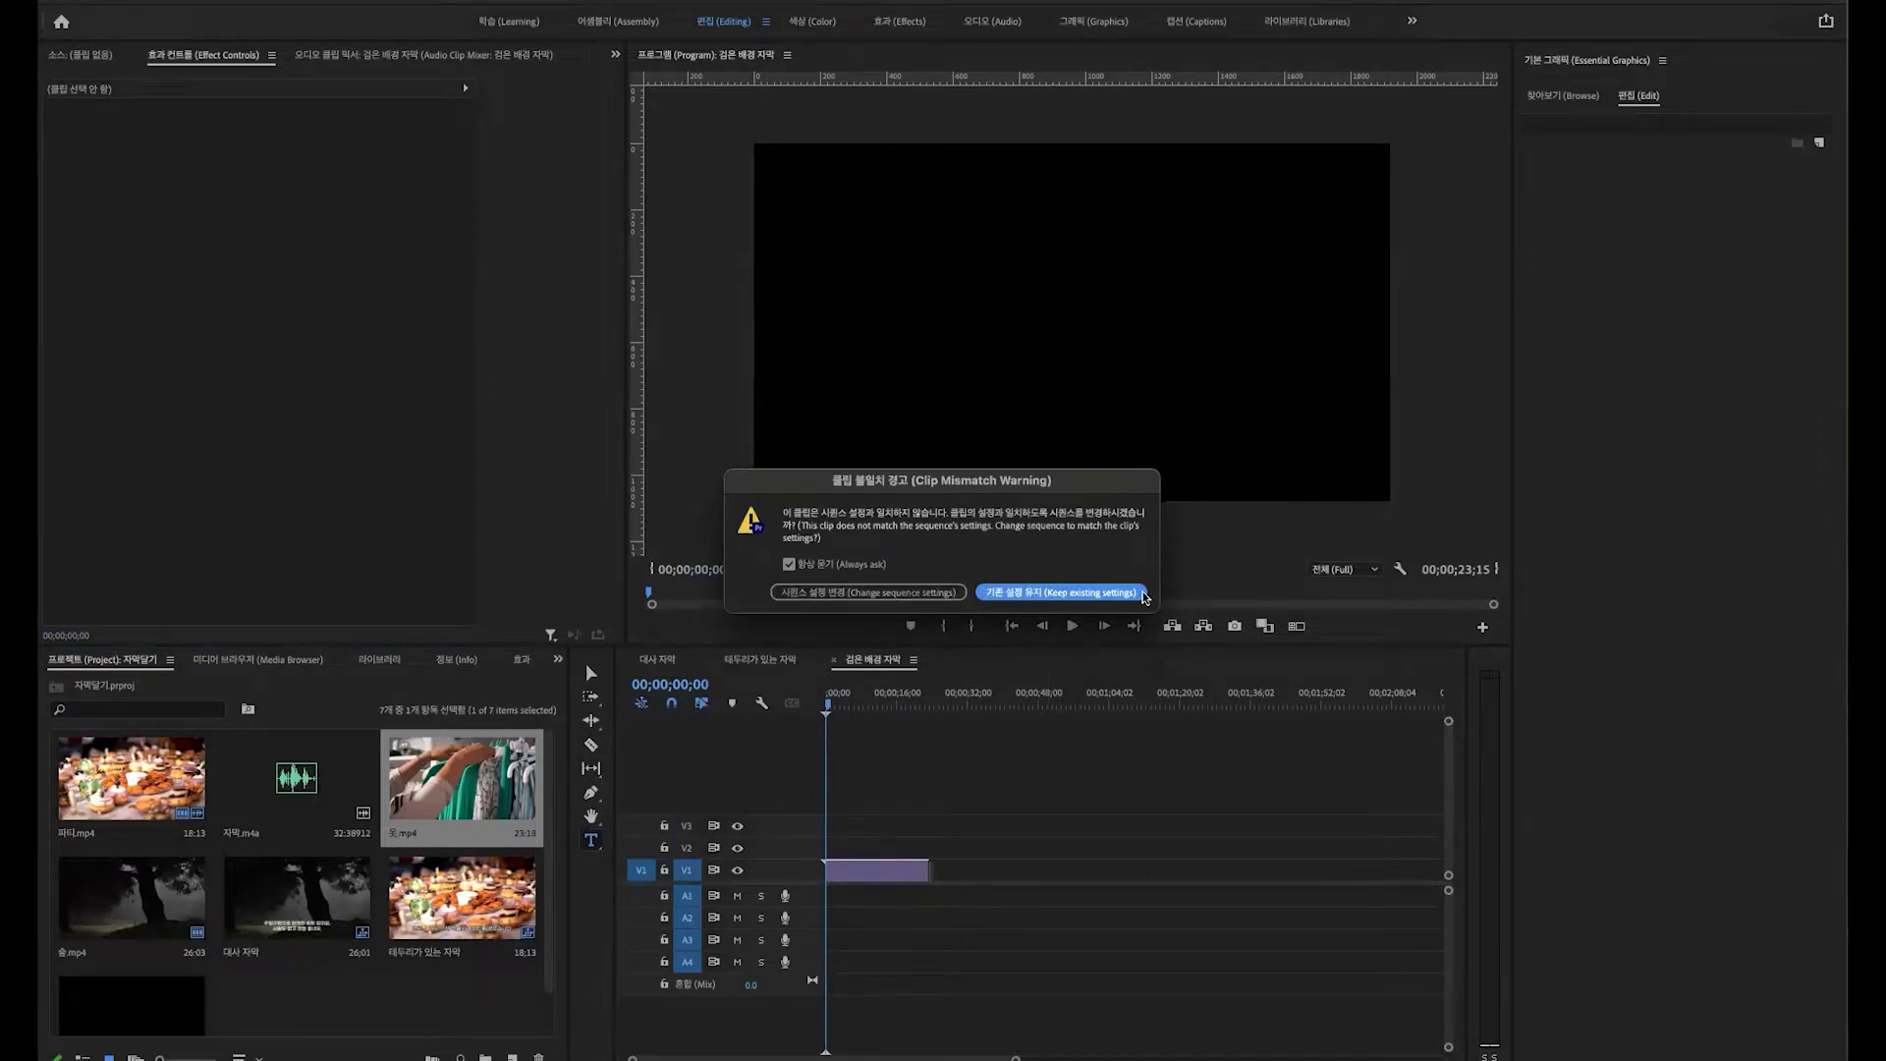
left_click(1066, 593)
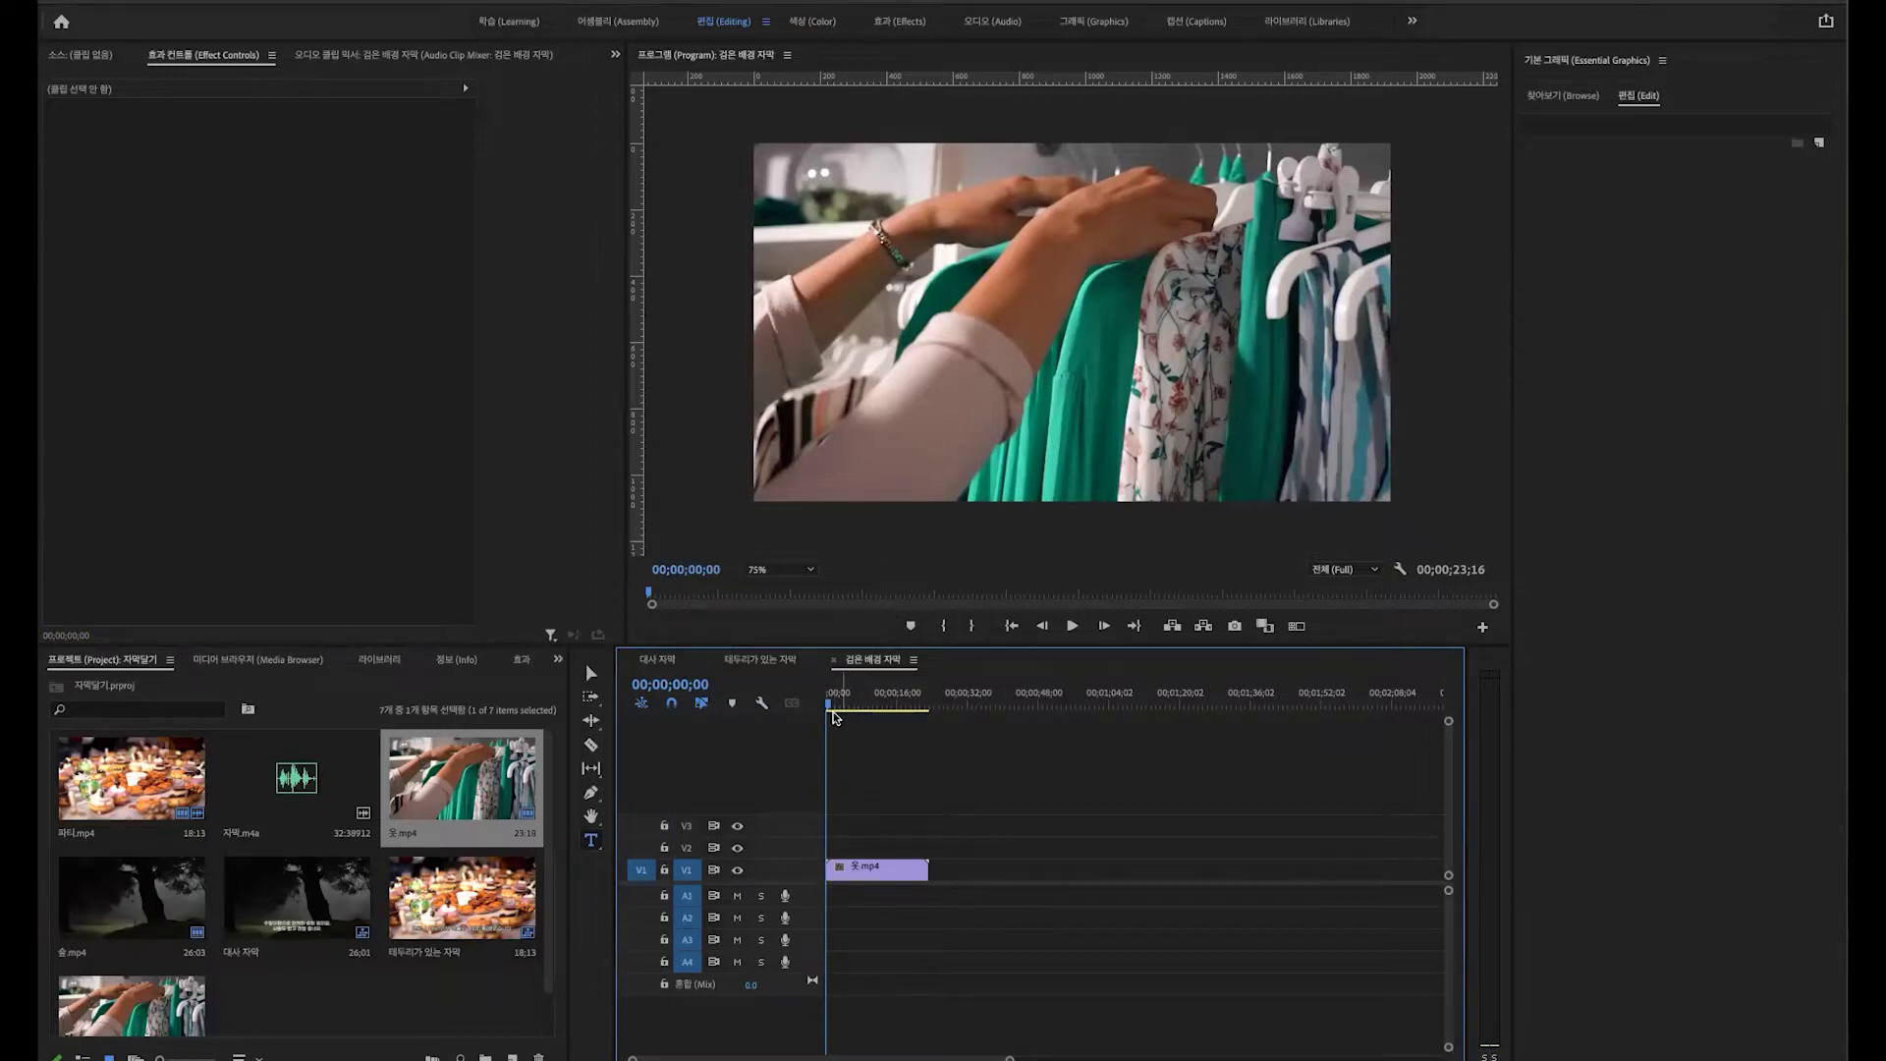
Step: Add a text caption over the video at the start of the sequence reading "오늘은 제가 좋아하는 초록색 옷을 입어보겠습니다."
left_click(862, 700)
left_click_drag(900, 701, 742, 701)
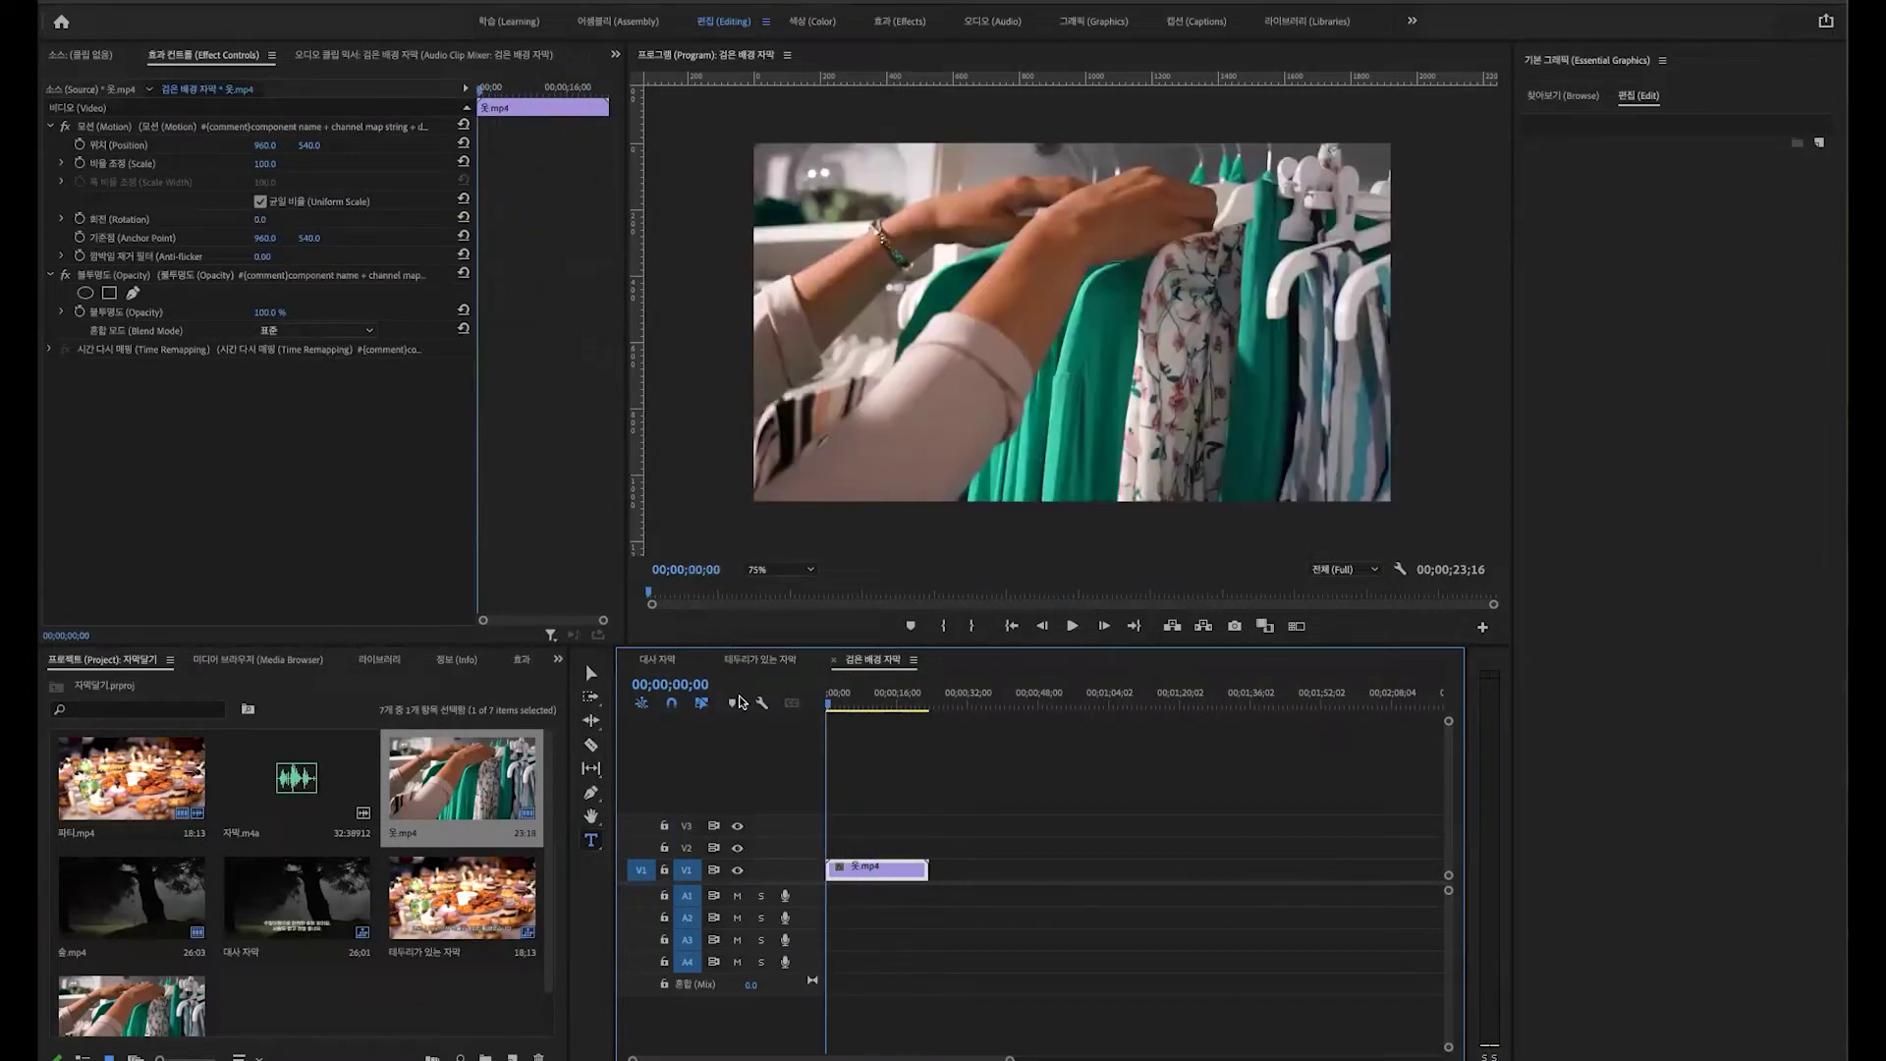
left_click(592, 845)
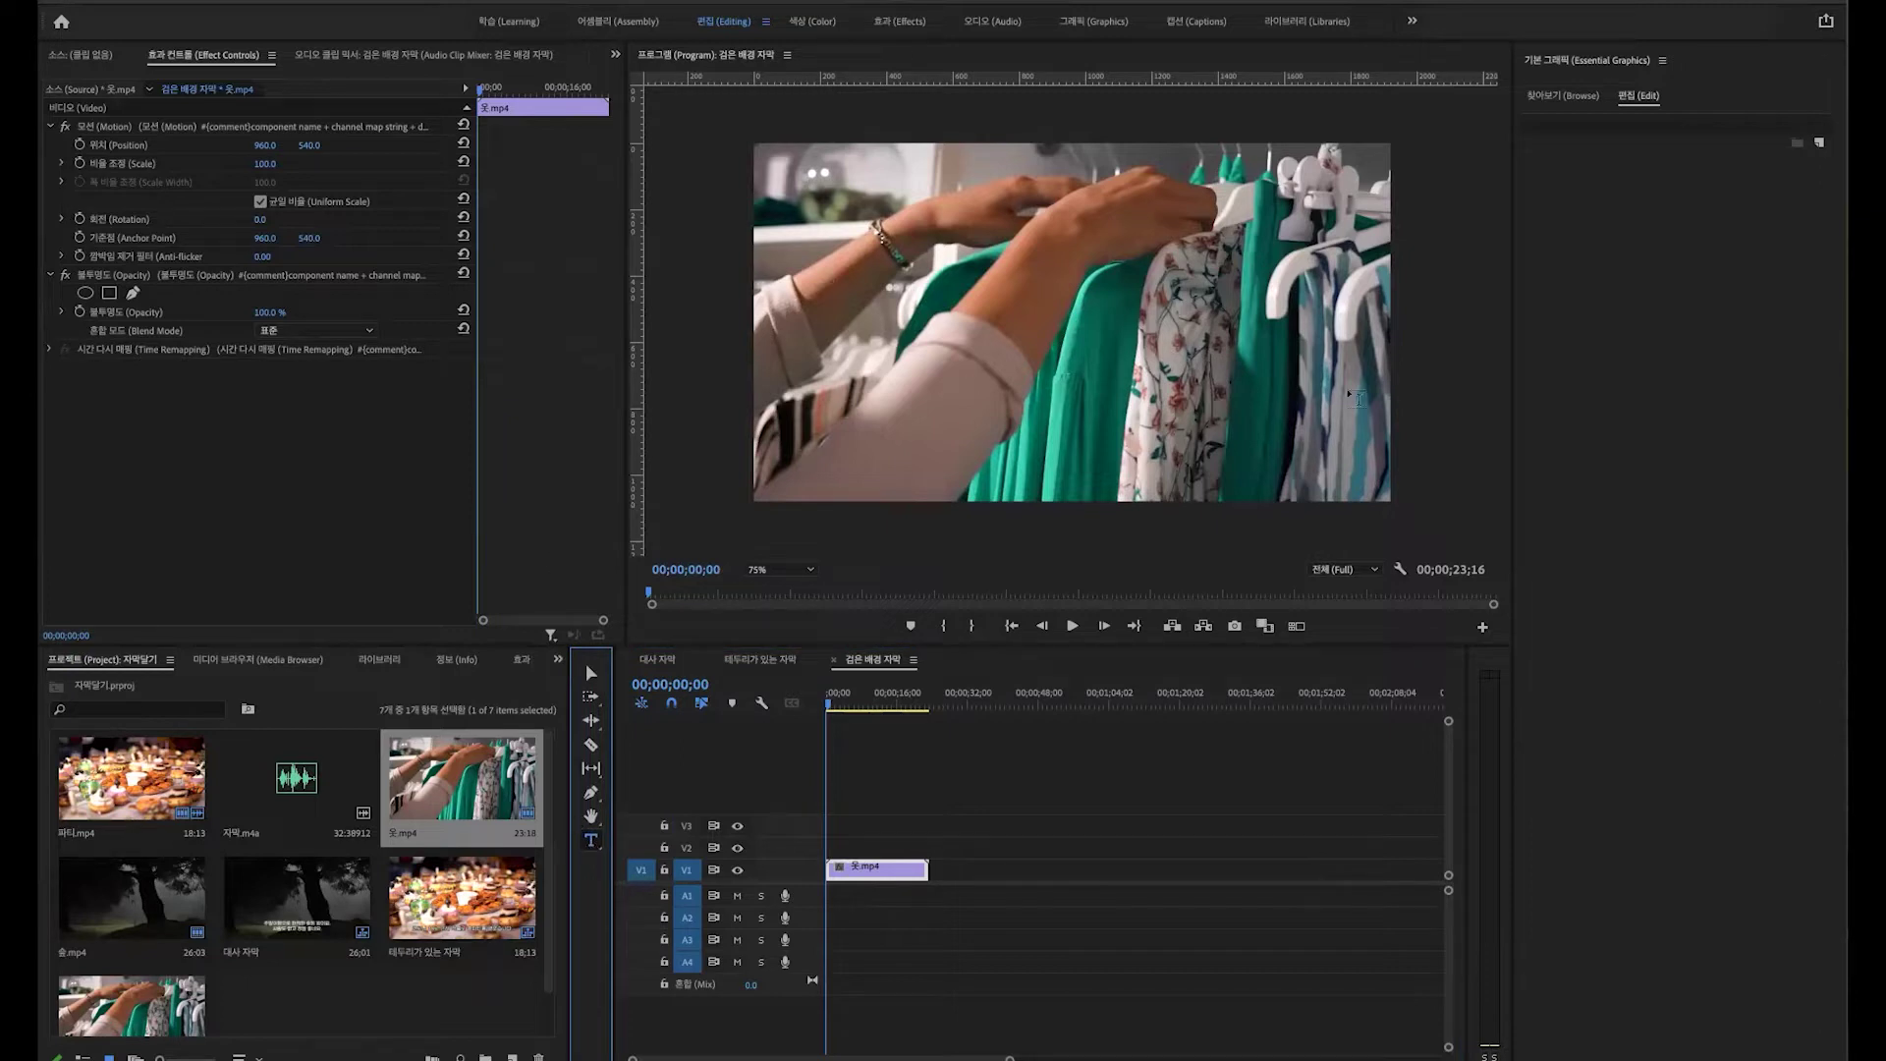
left_click(853, 367)
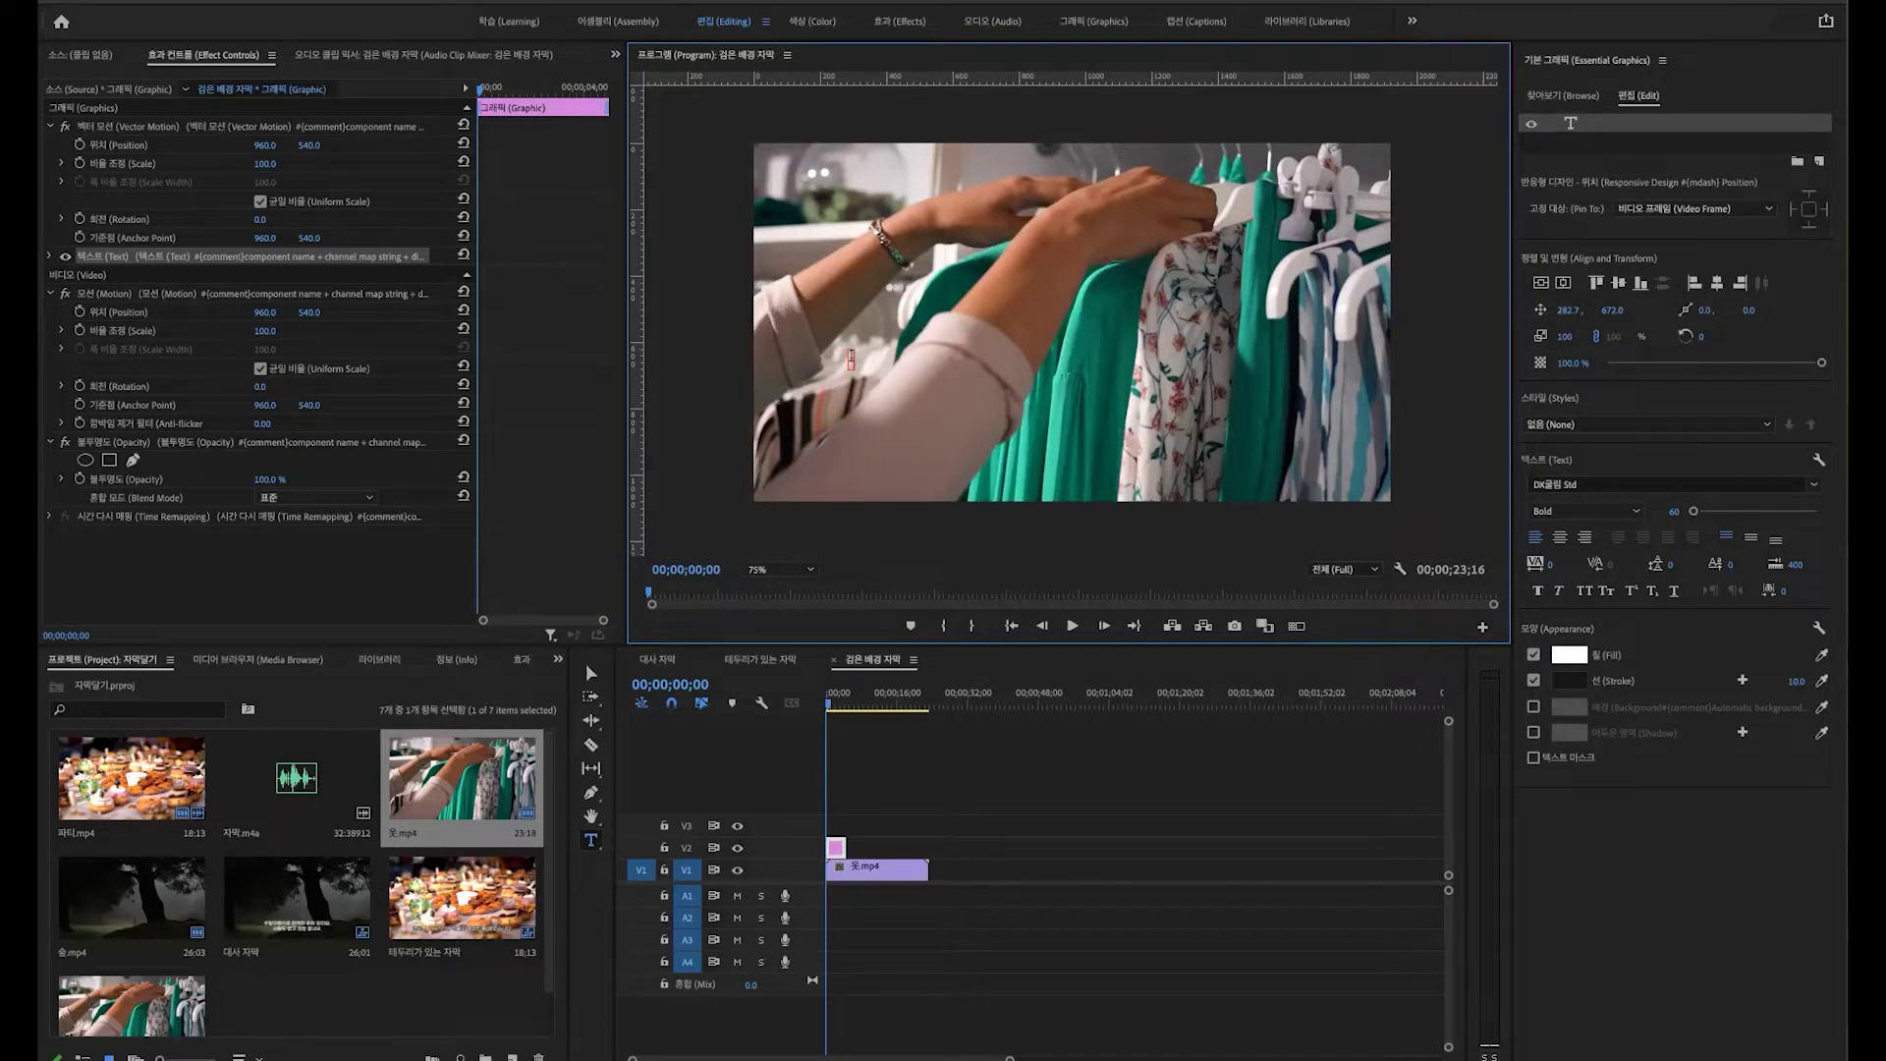
type("오늘")
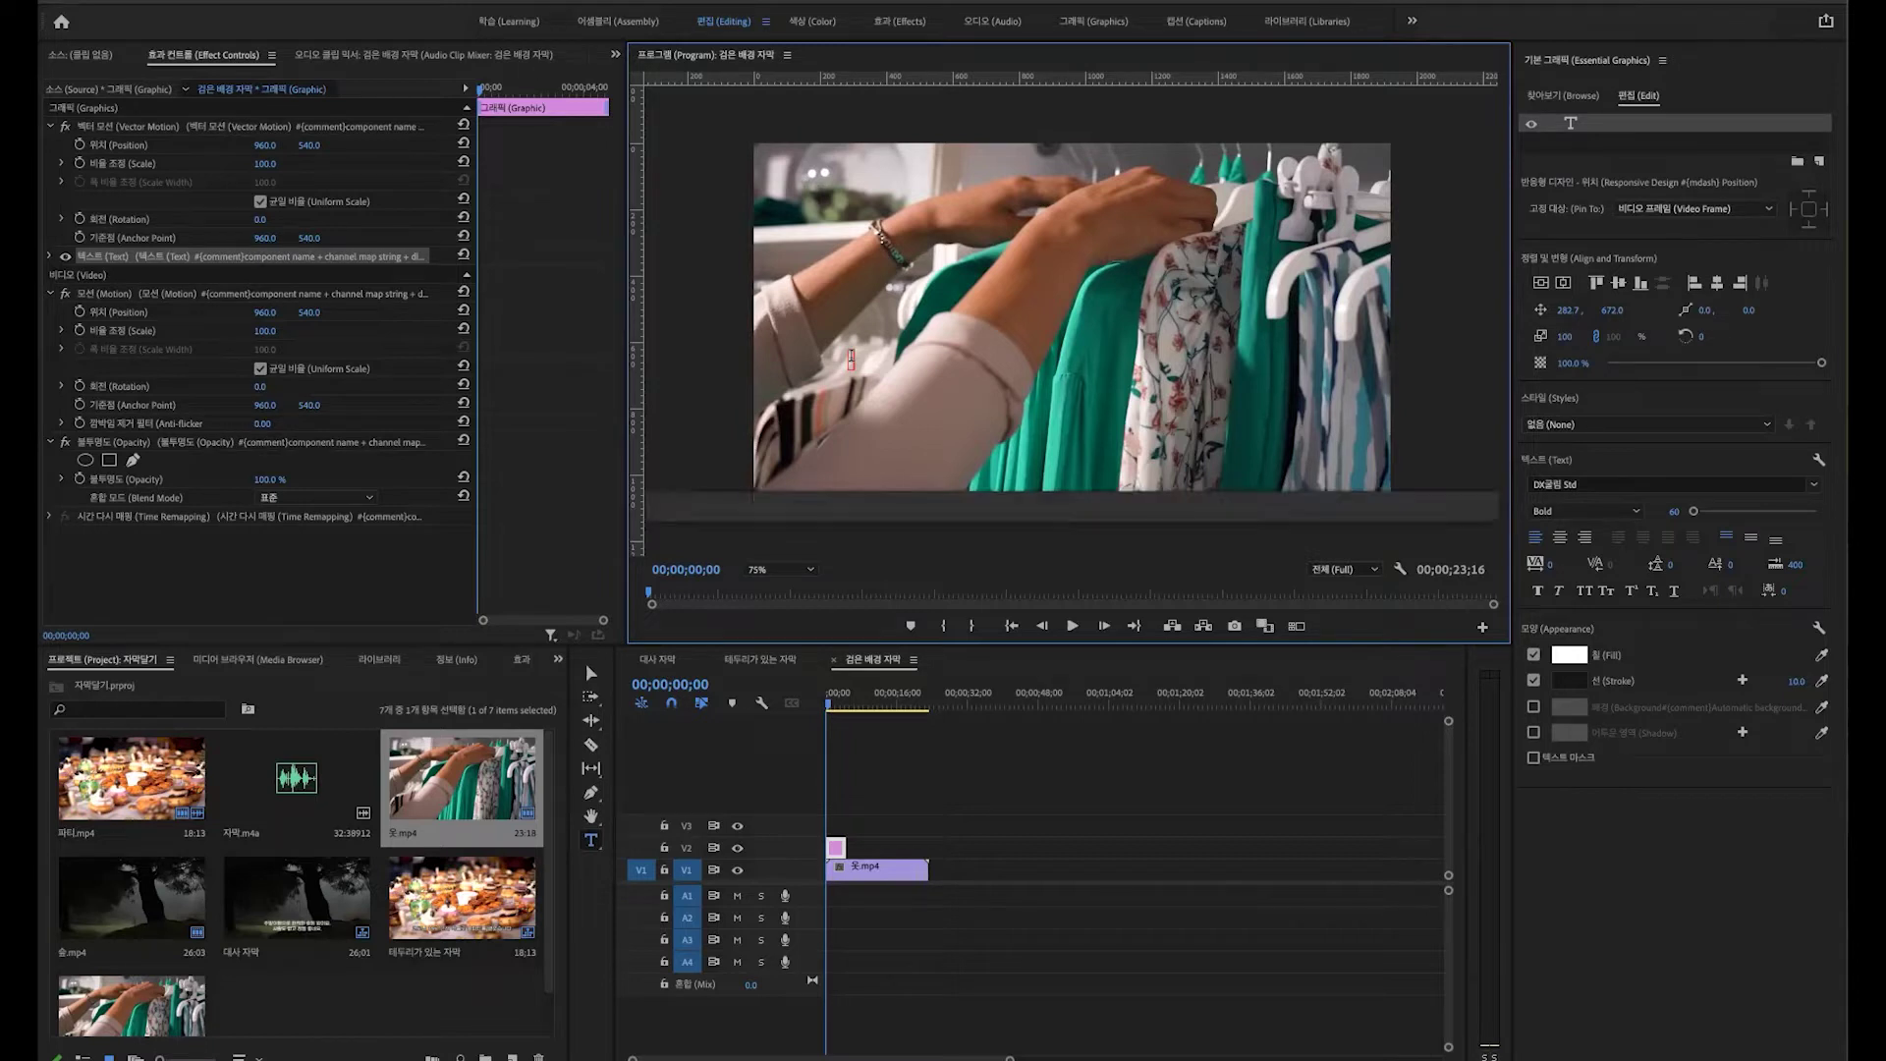
type("은")
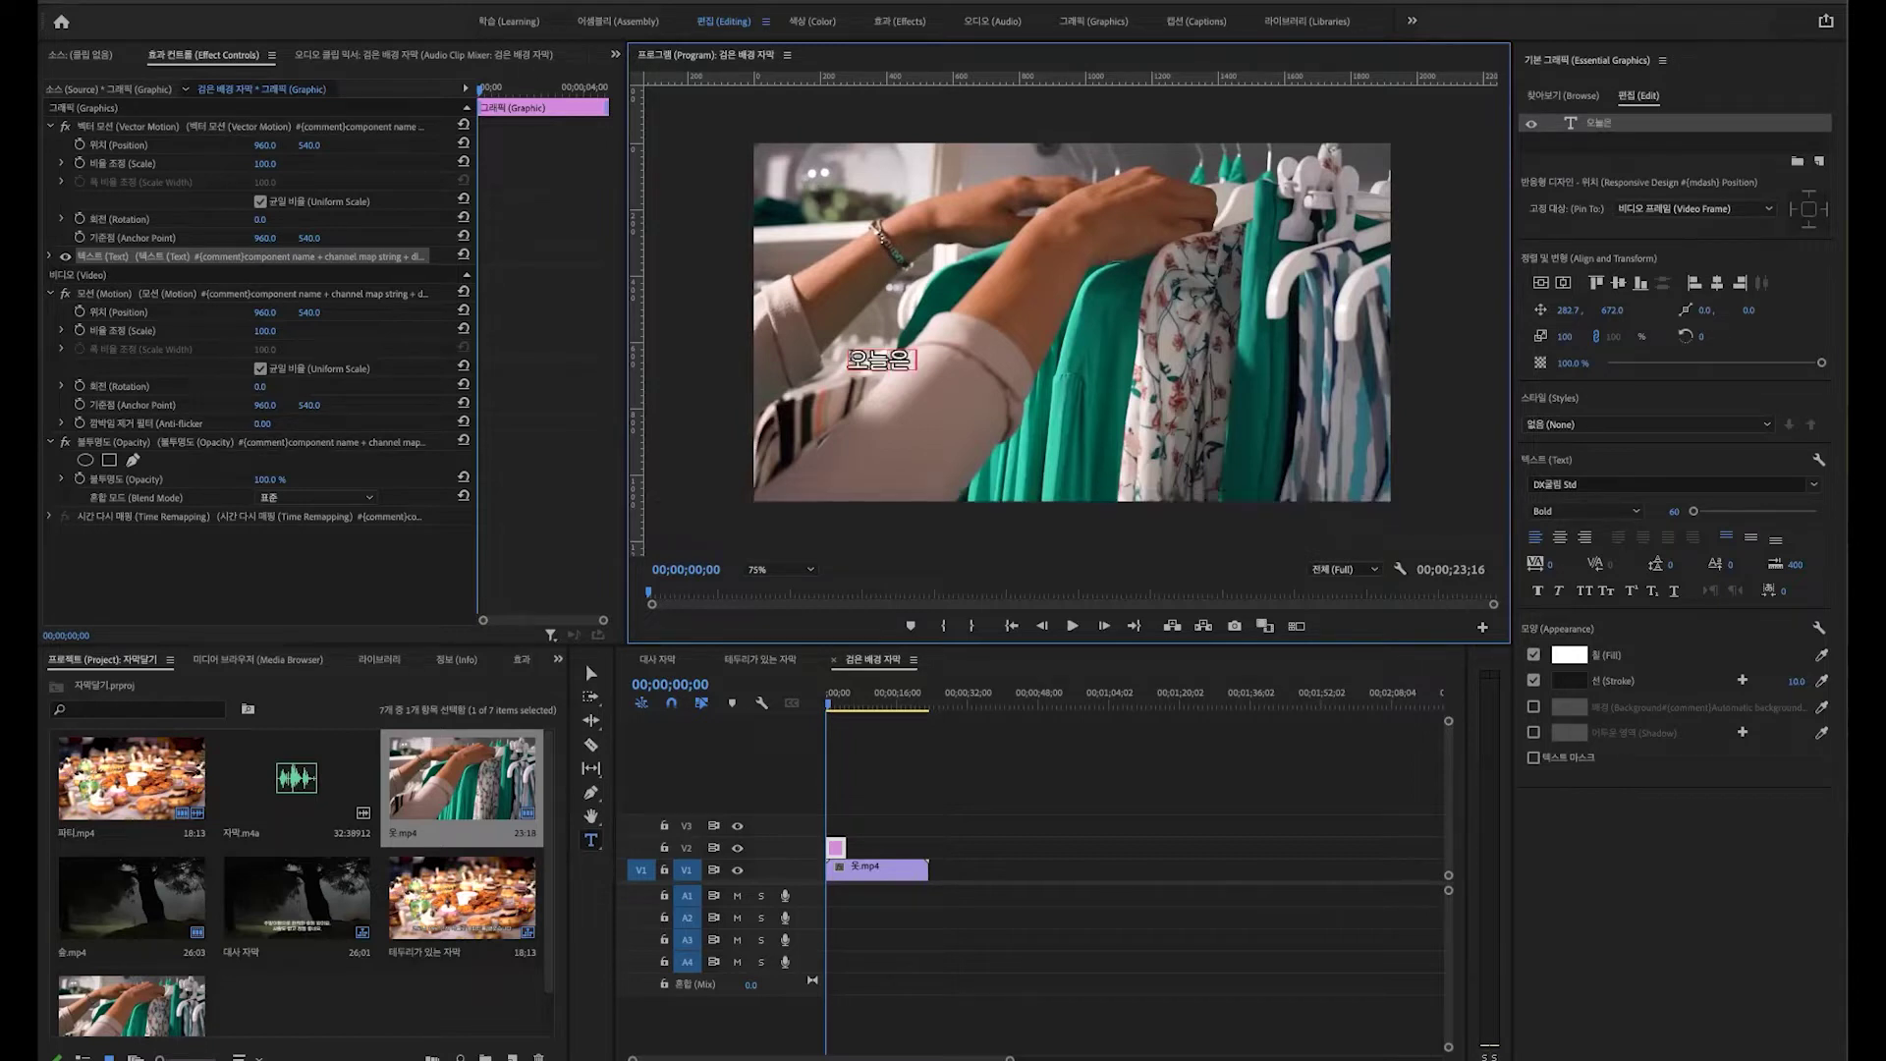
type(" 제")
key("BackSpace")
key("BackSpace")
type("제가 좋")
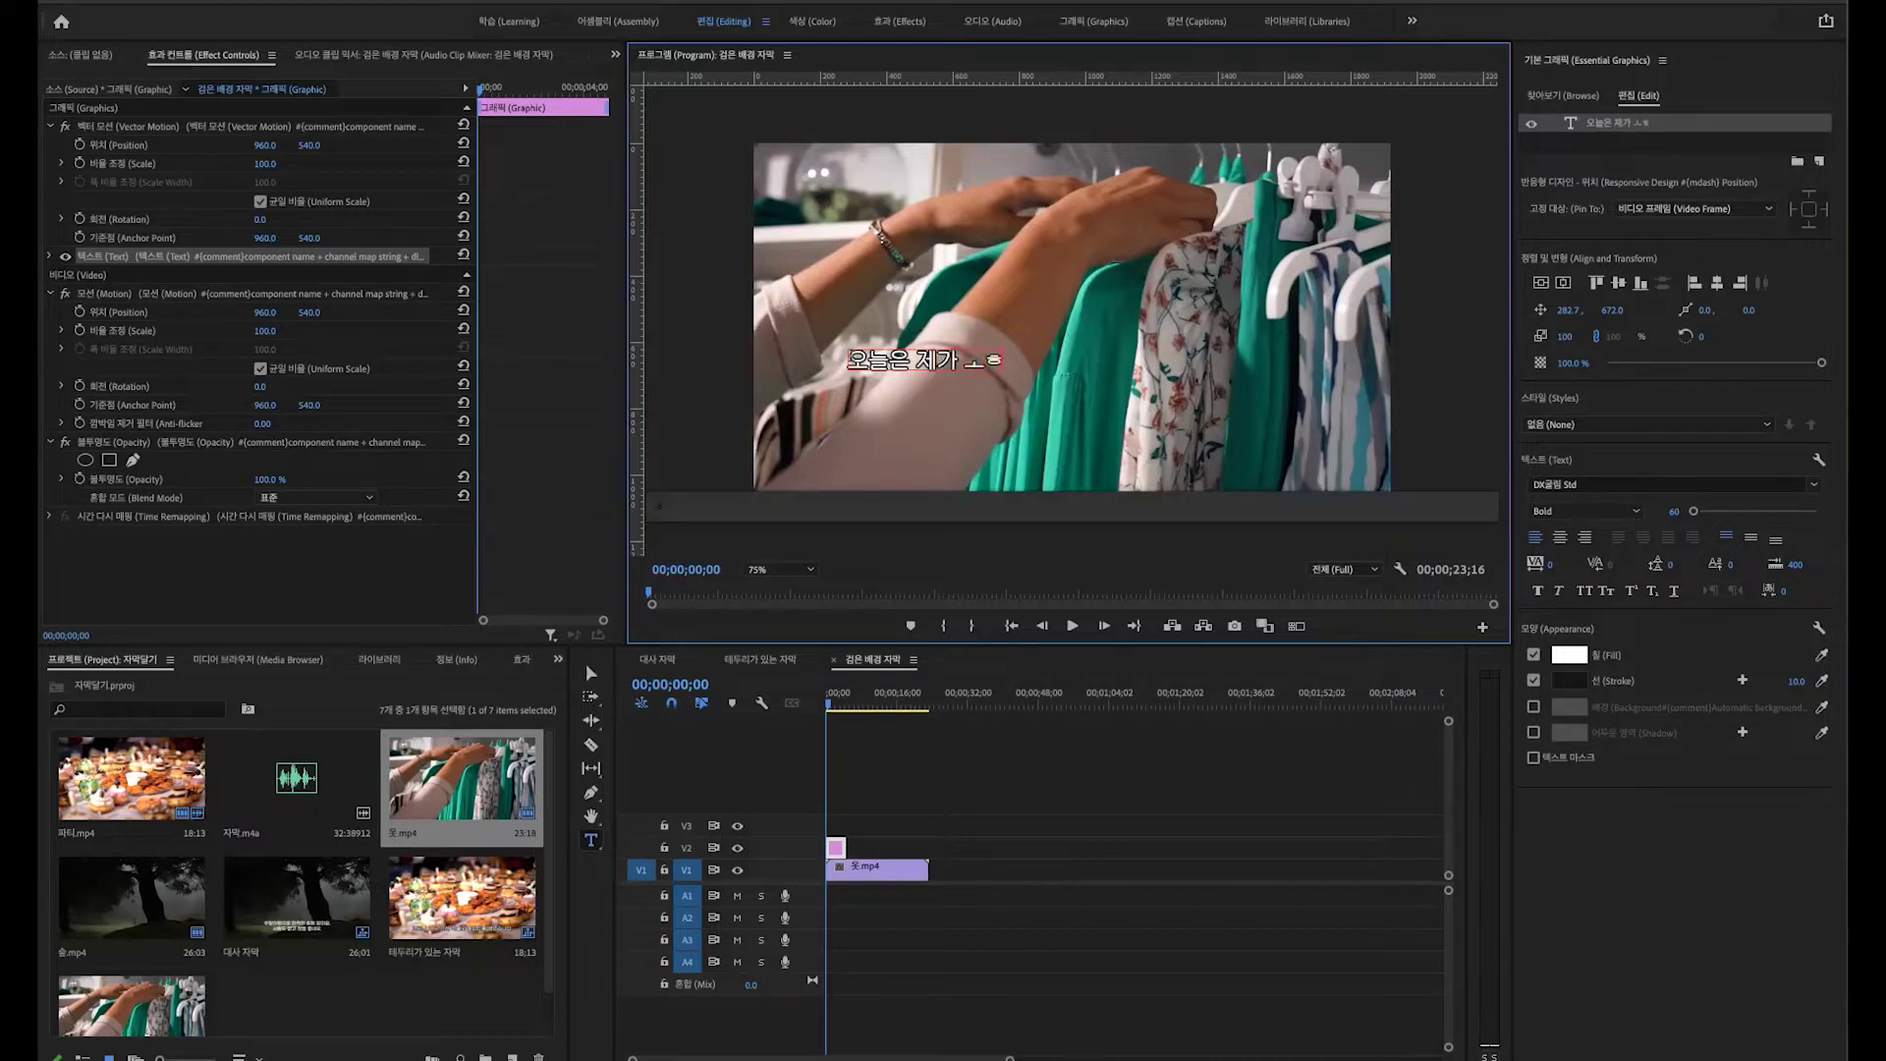
type("아하는 초록색 옷을 입어")
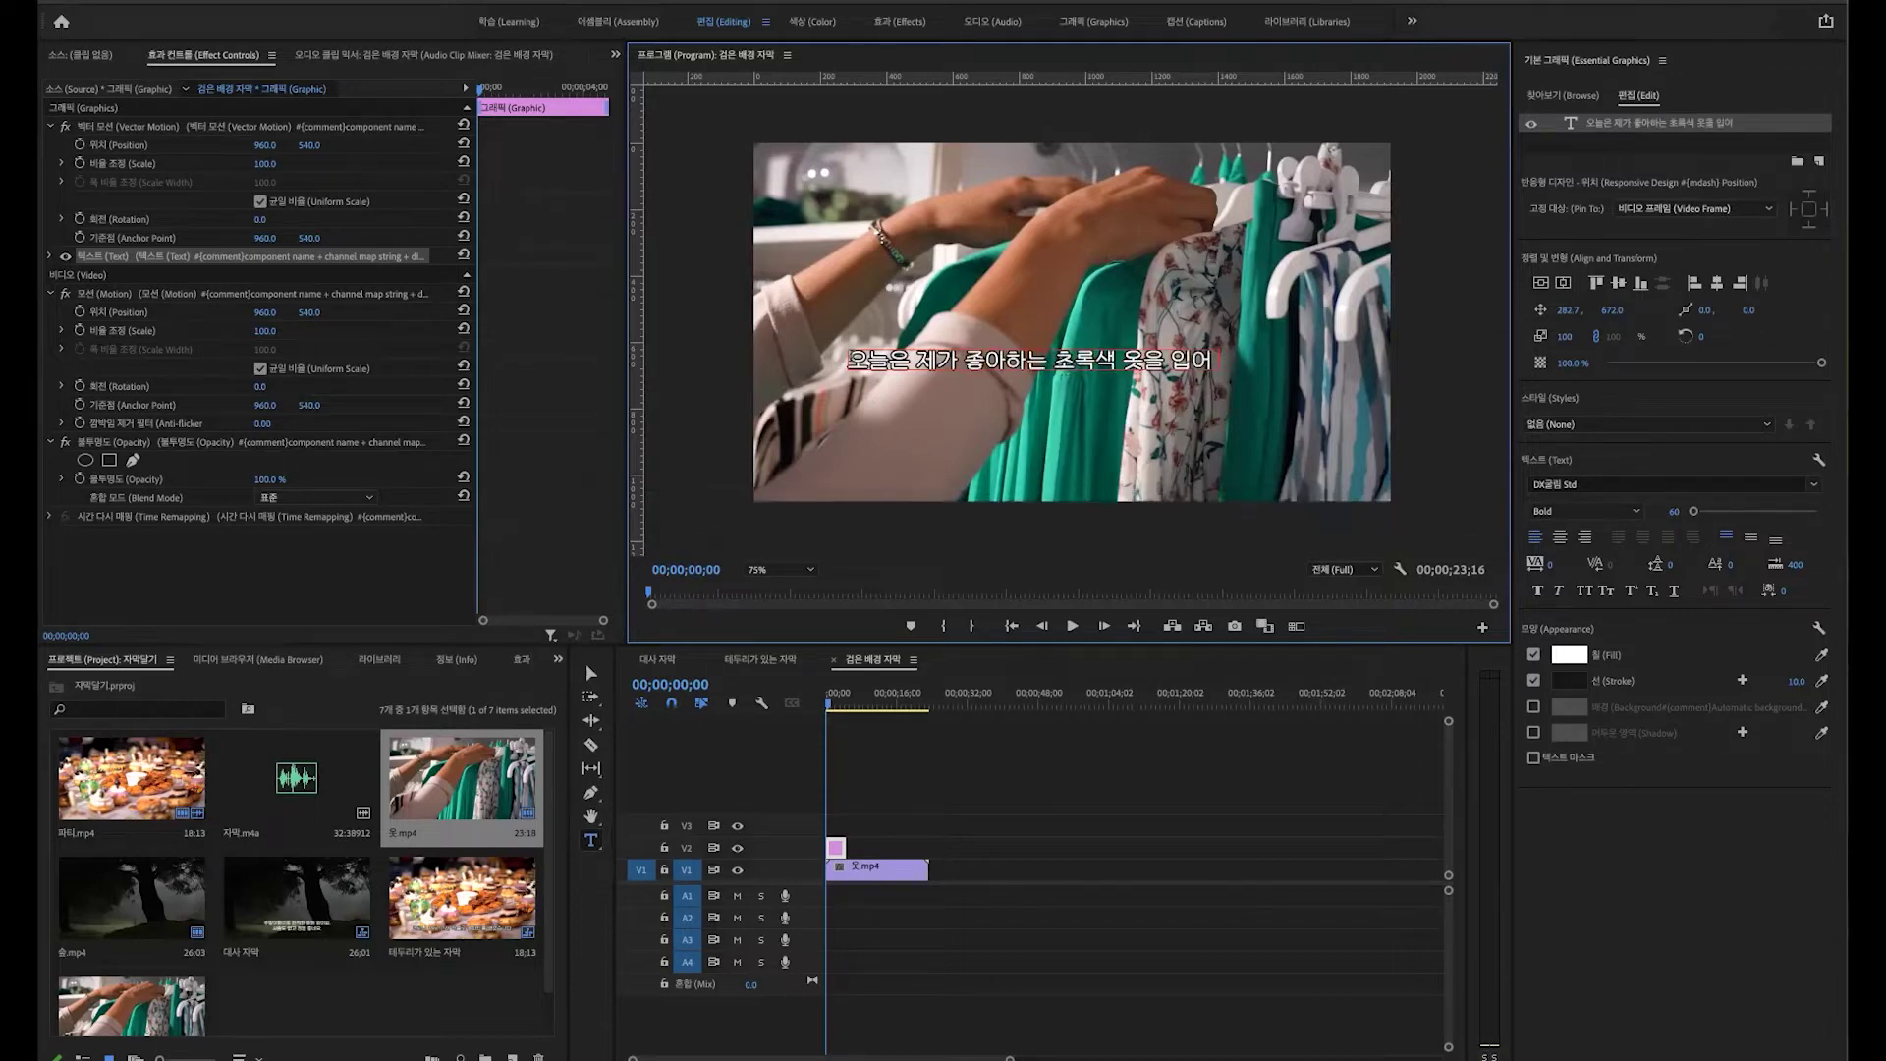
type("보겠습니")
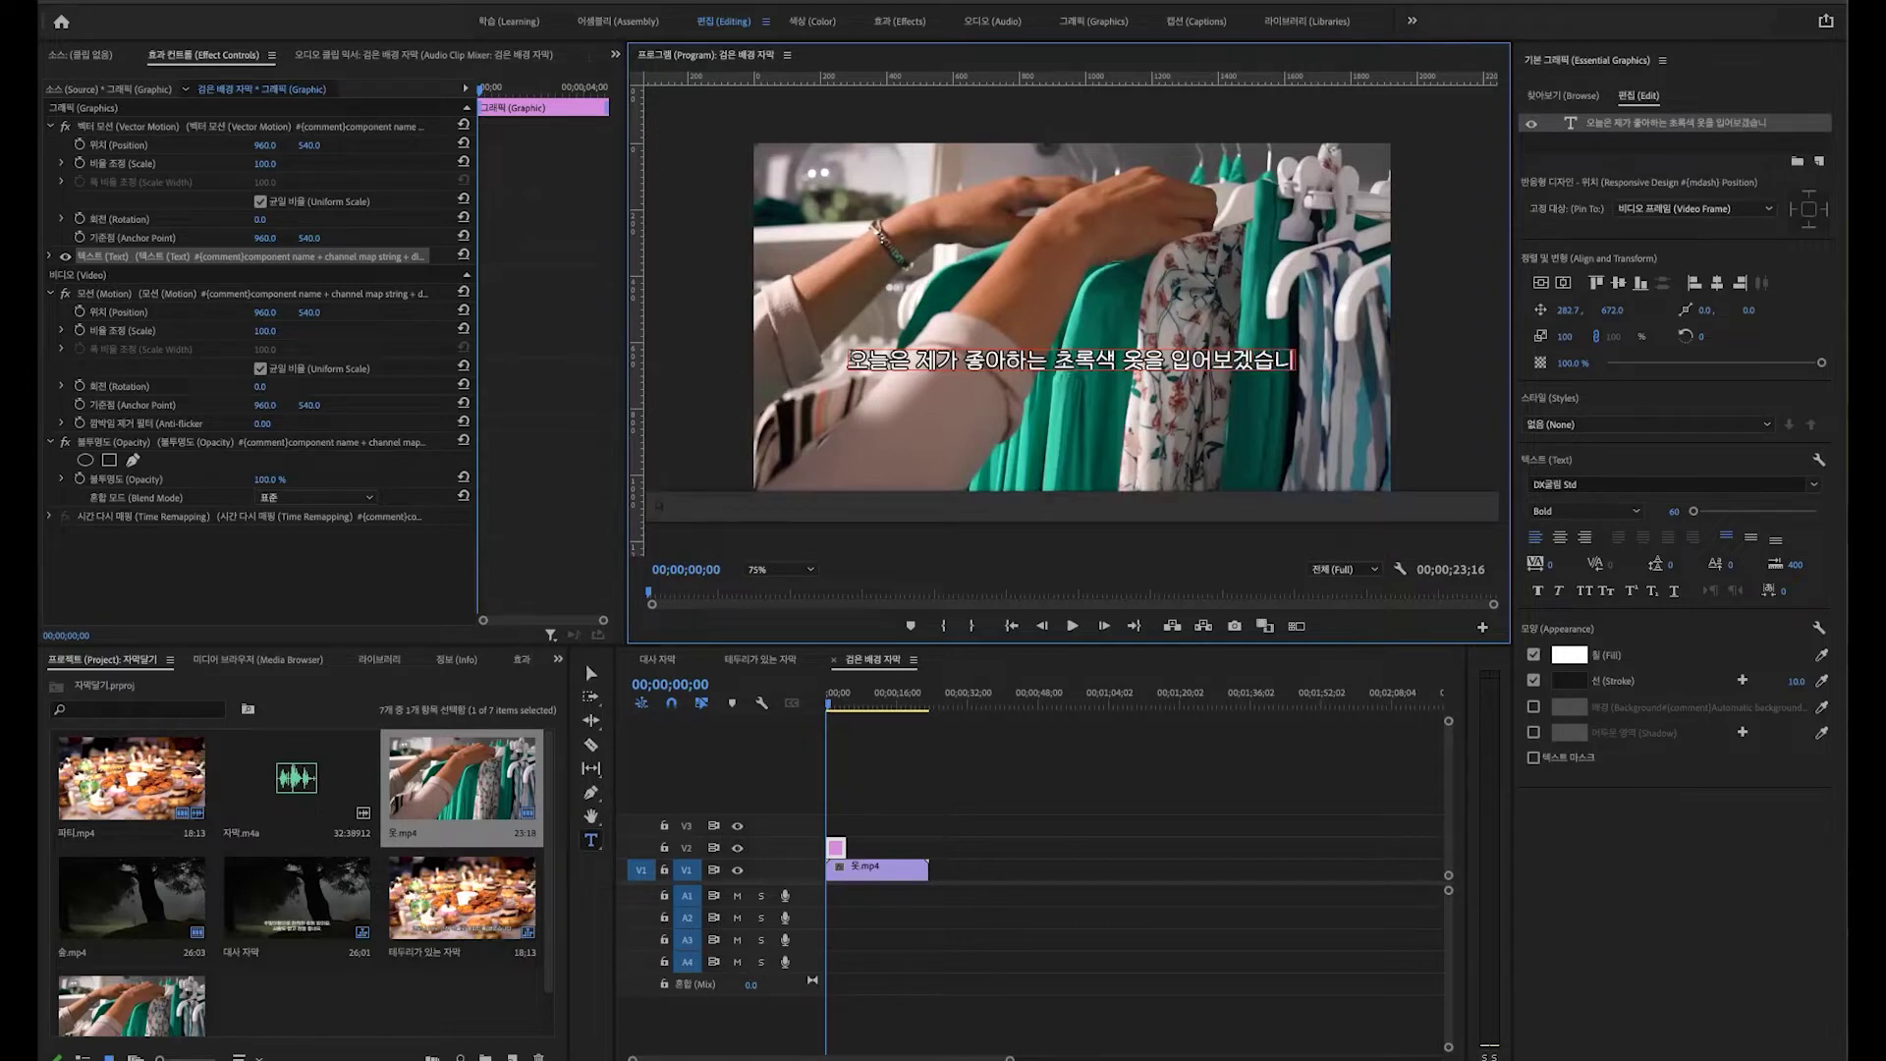
type("다.")
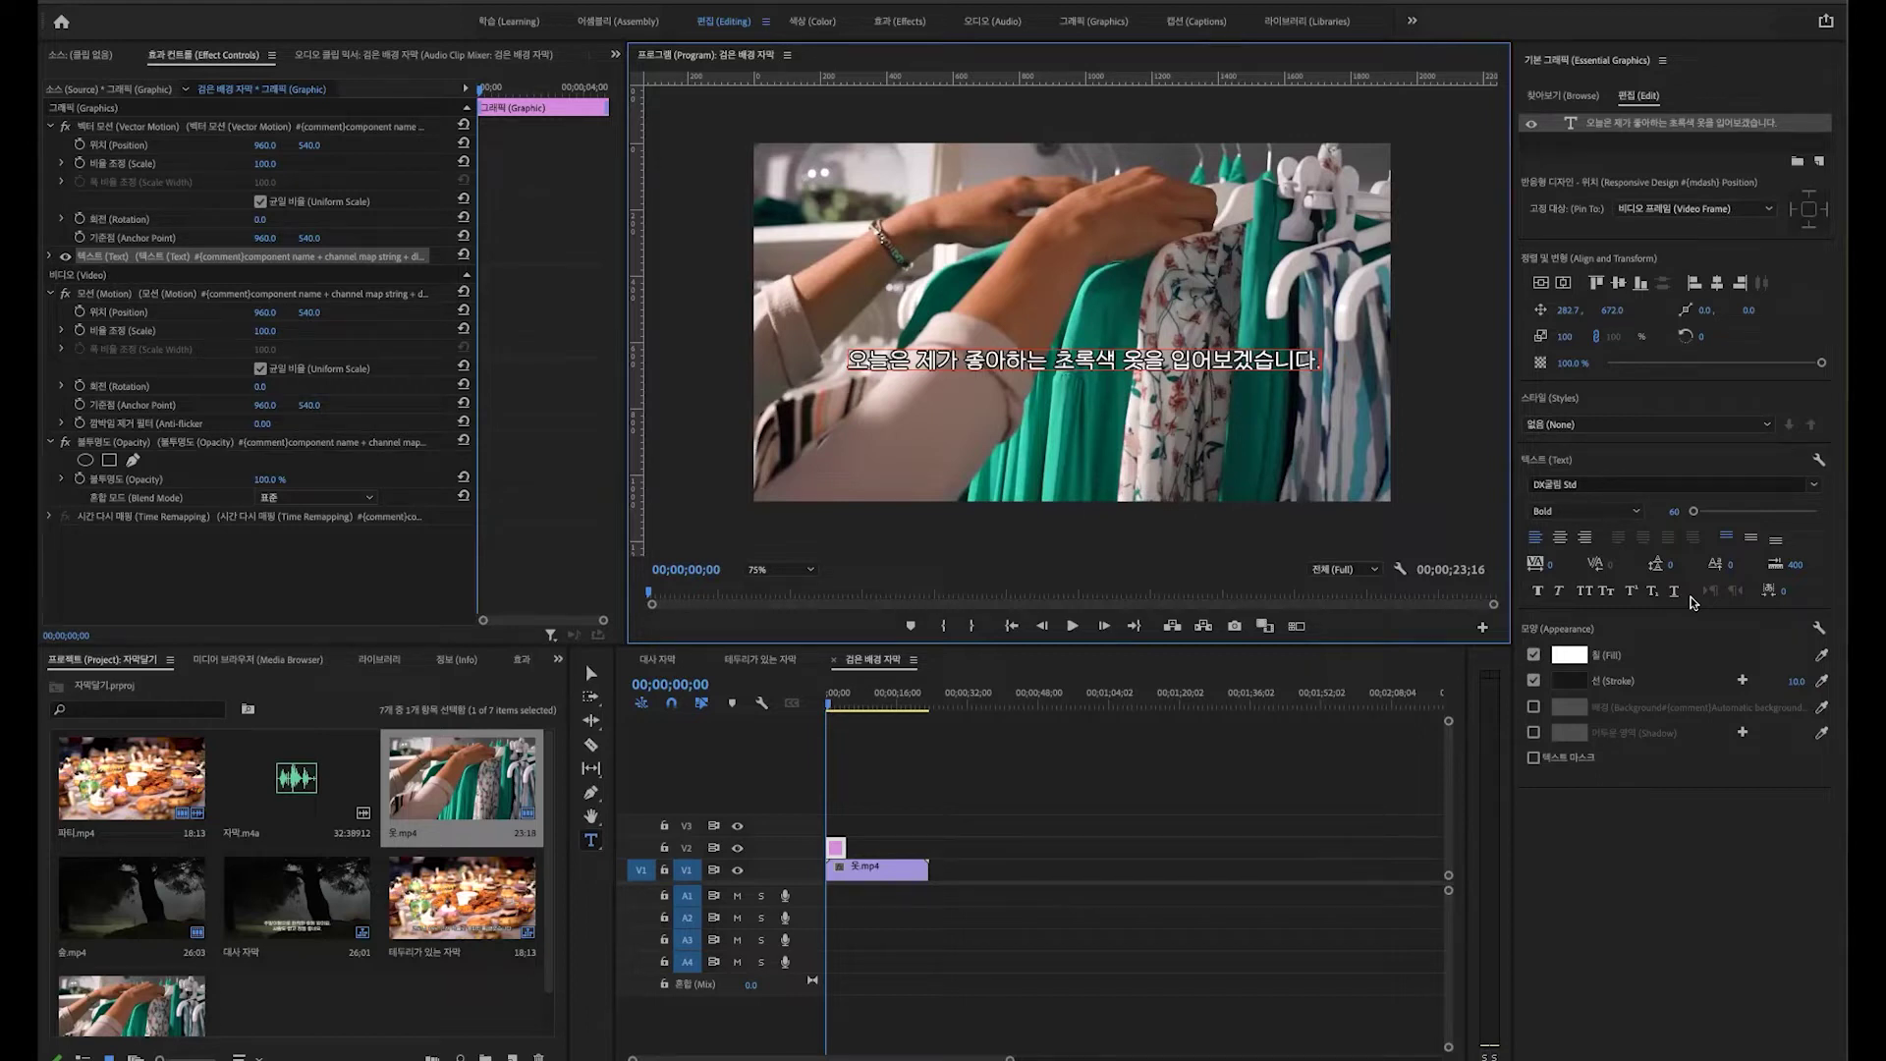
Step: Set the whole caption's font to 아리따-돋움(OTF) in the Medium weight
left_click(928, 361)
key("ctrl+a")
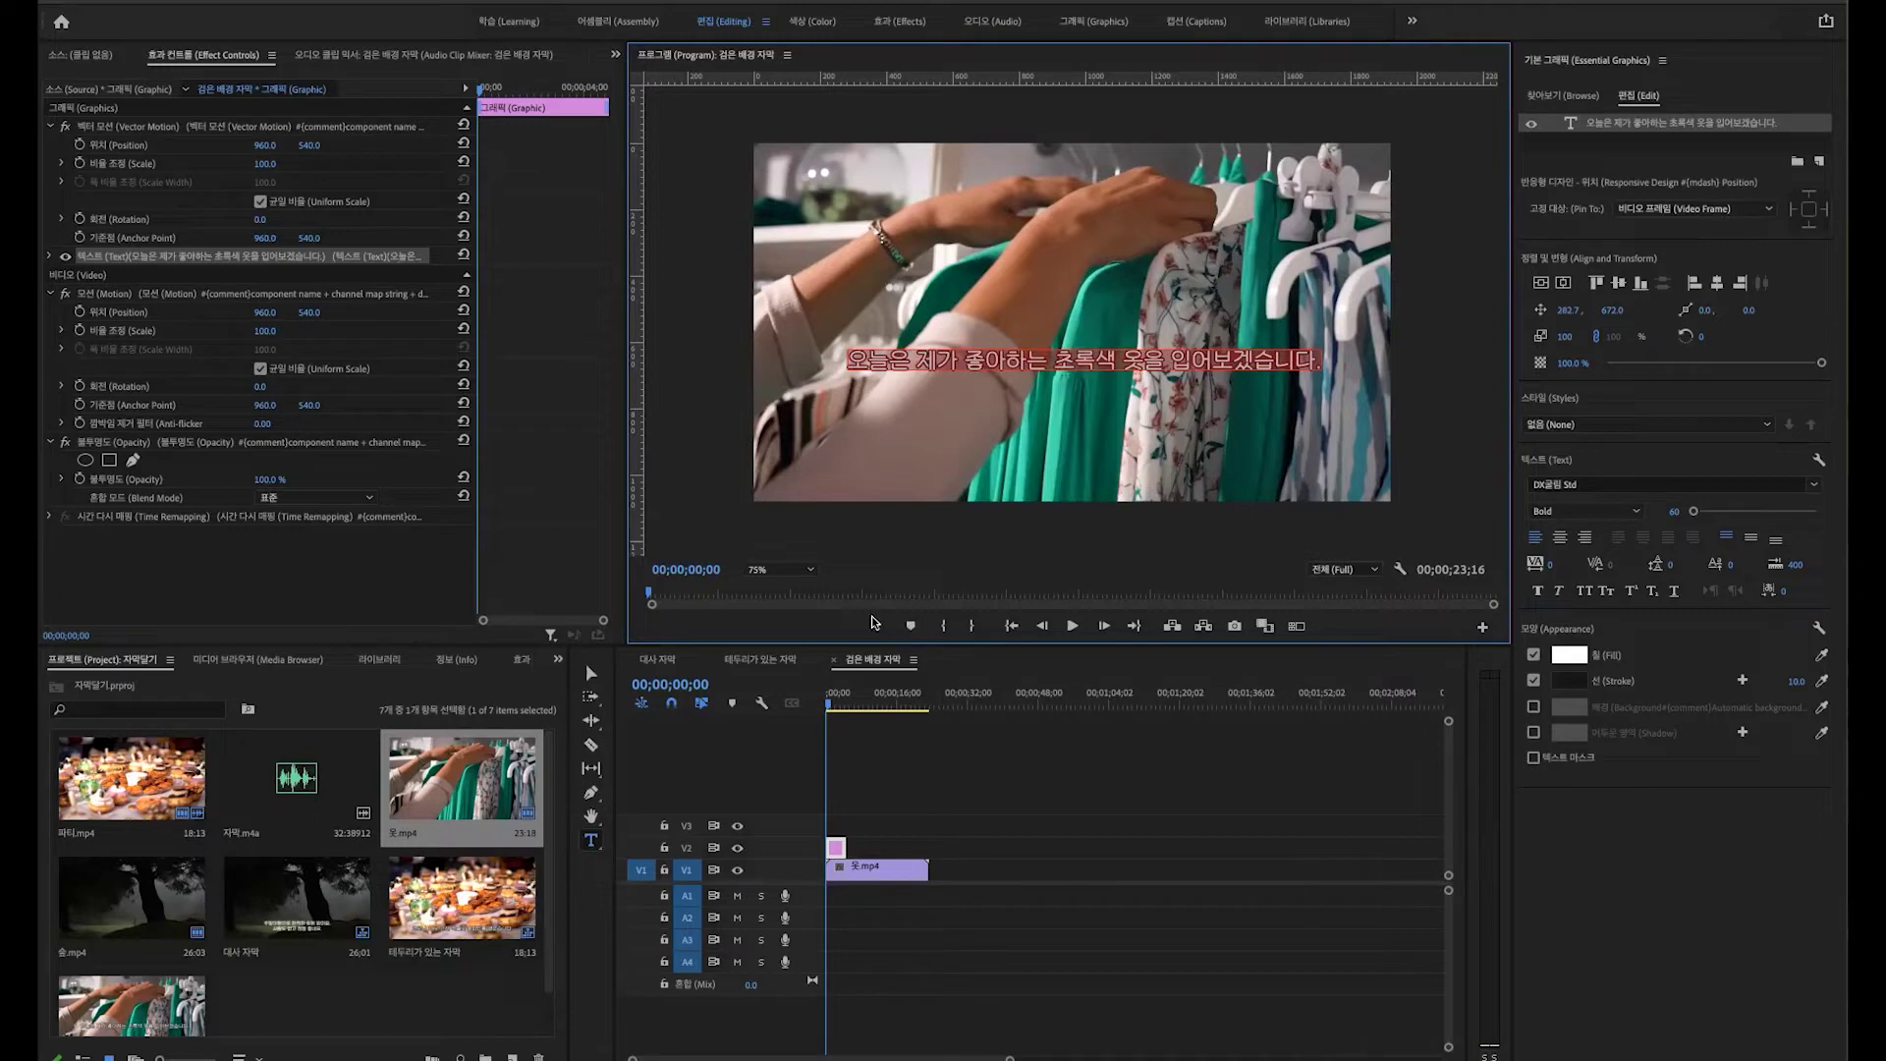
left_click(1611, 484)
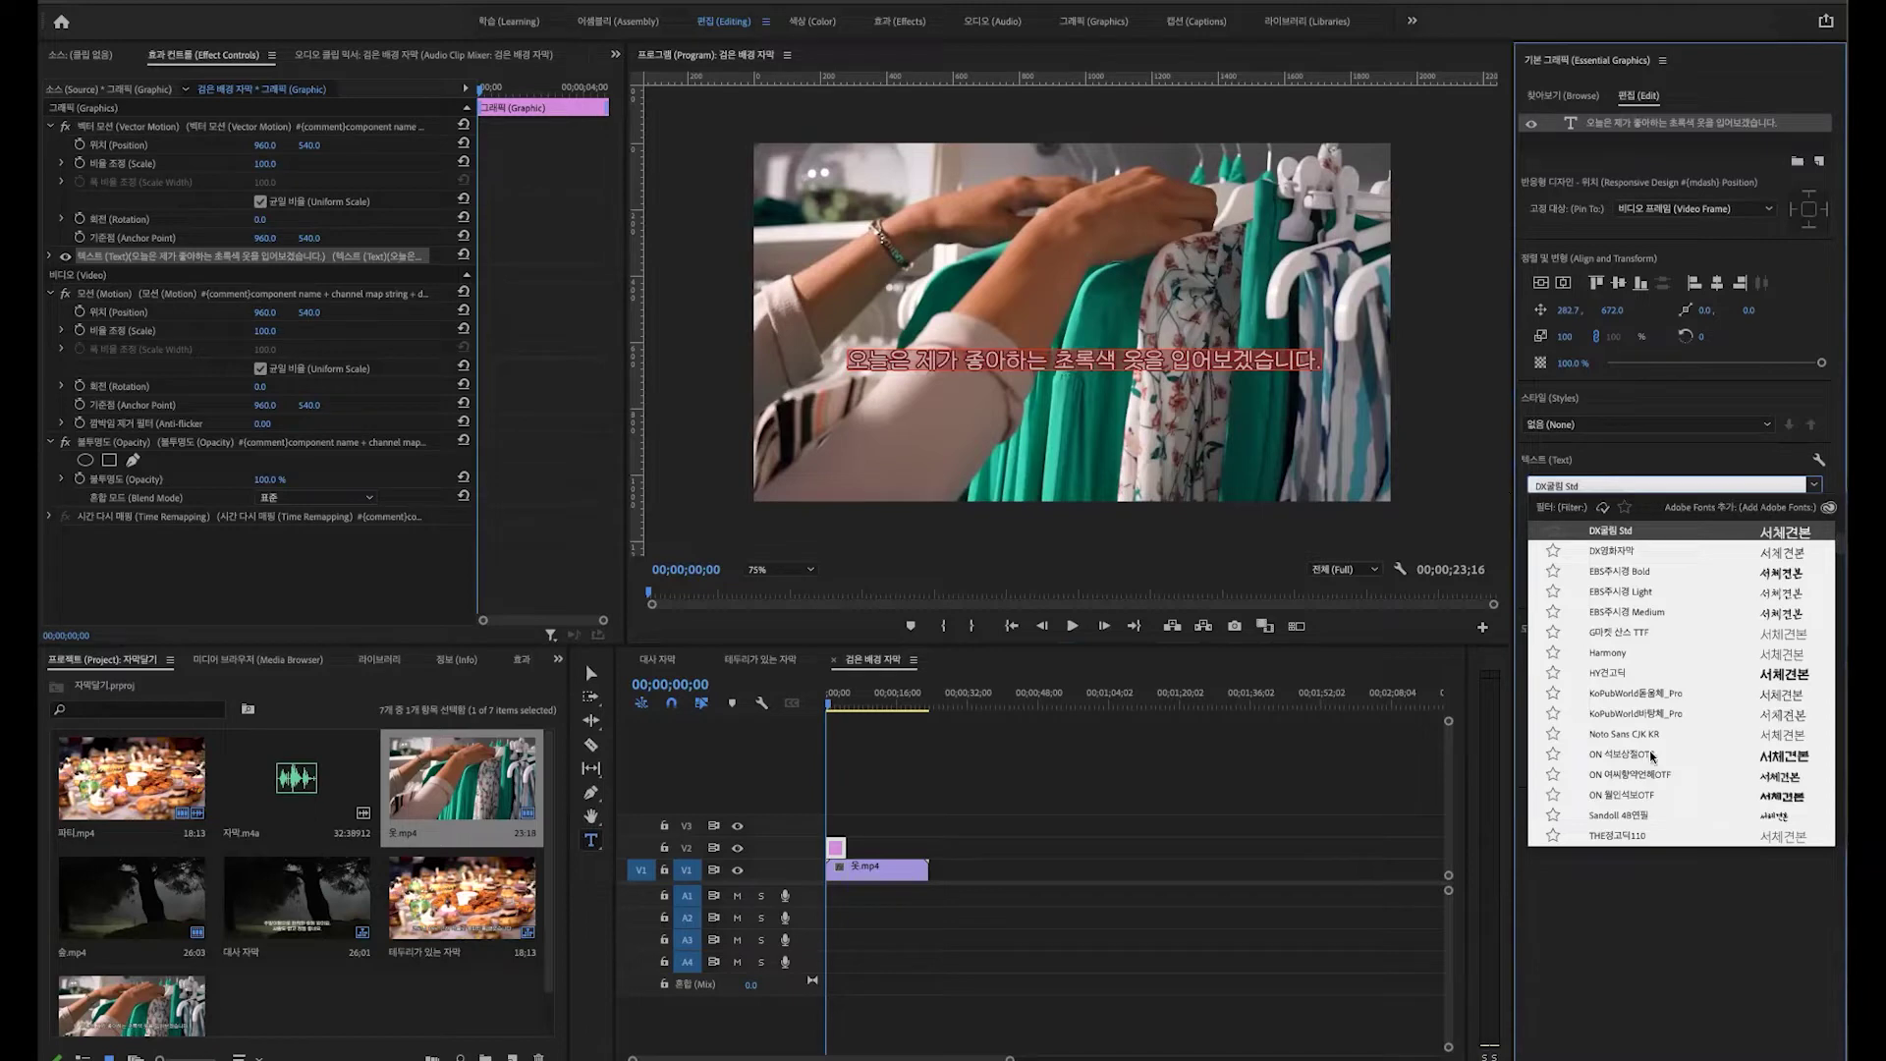
scroll(1653, 754, "up", 10)
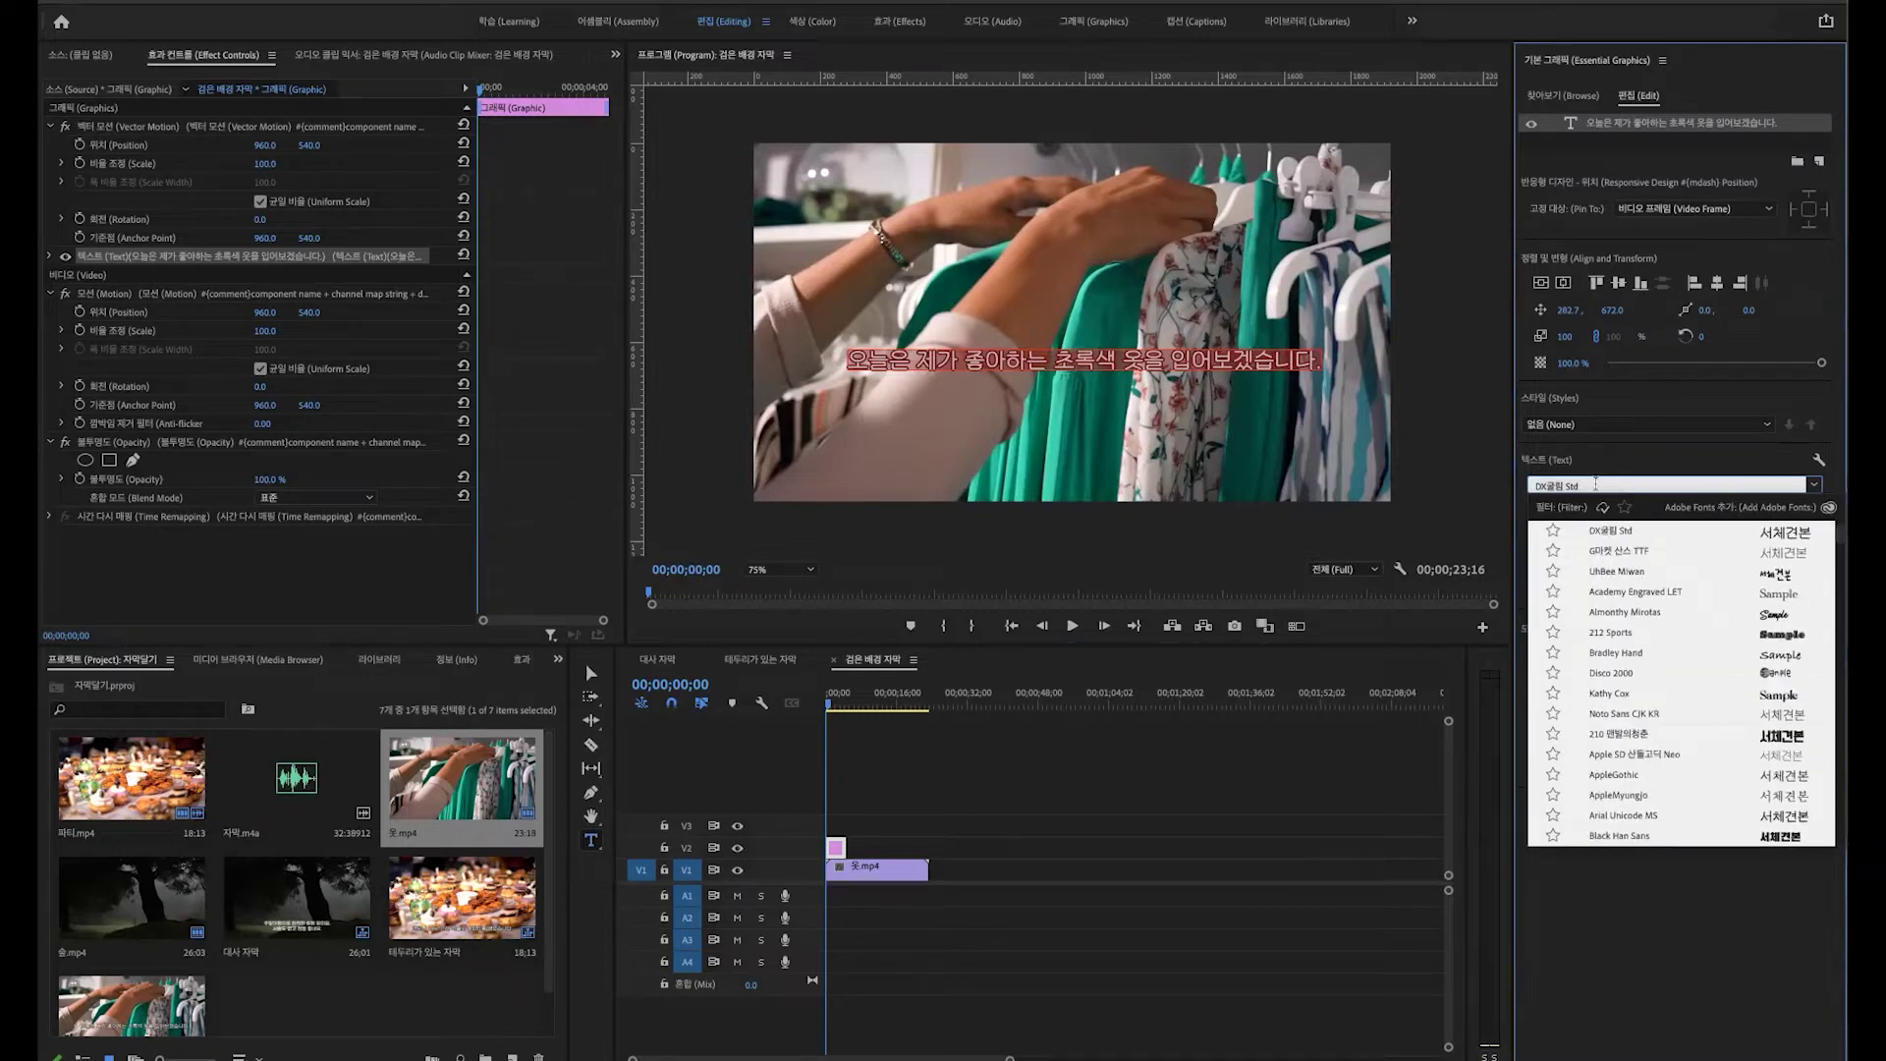
type("아리따")
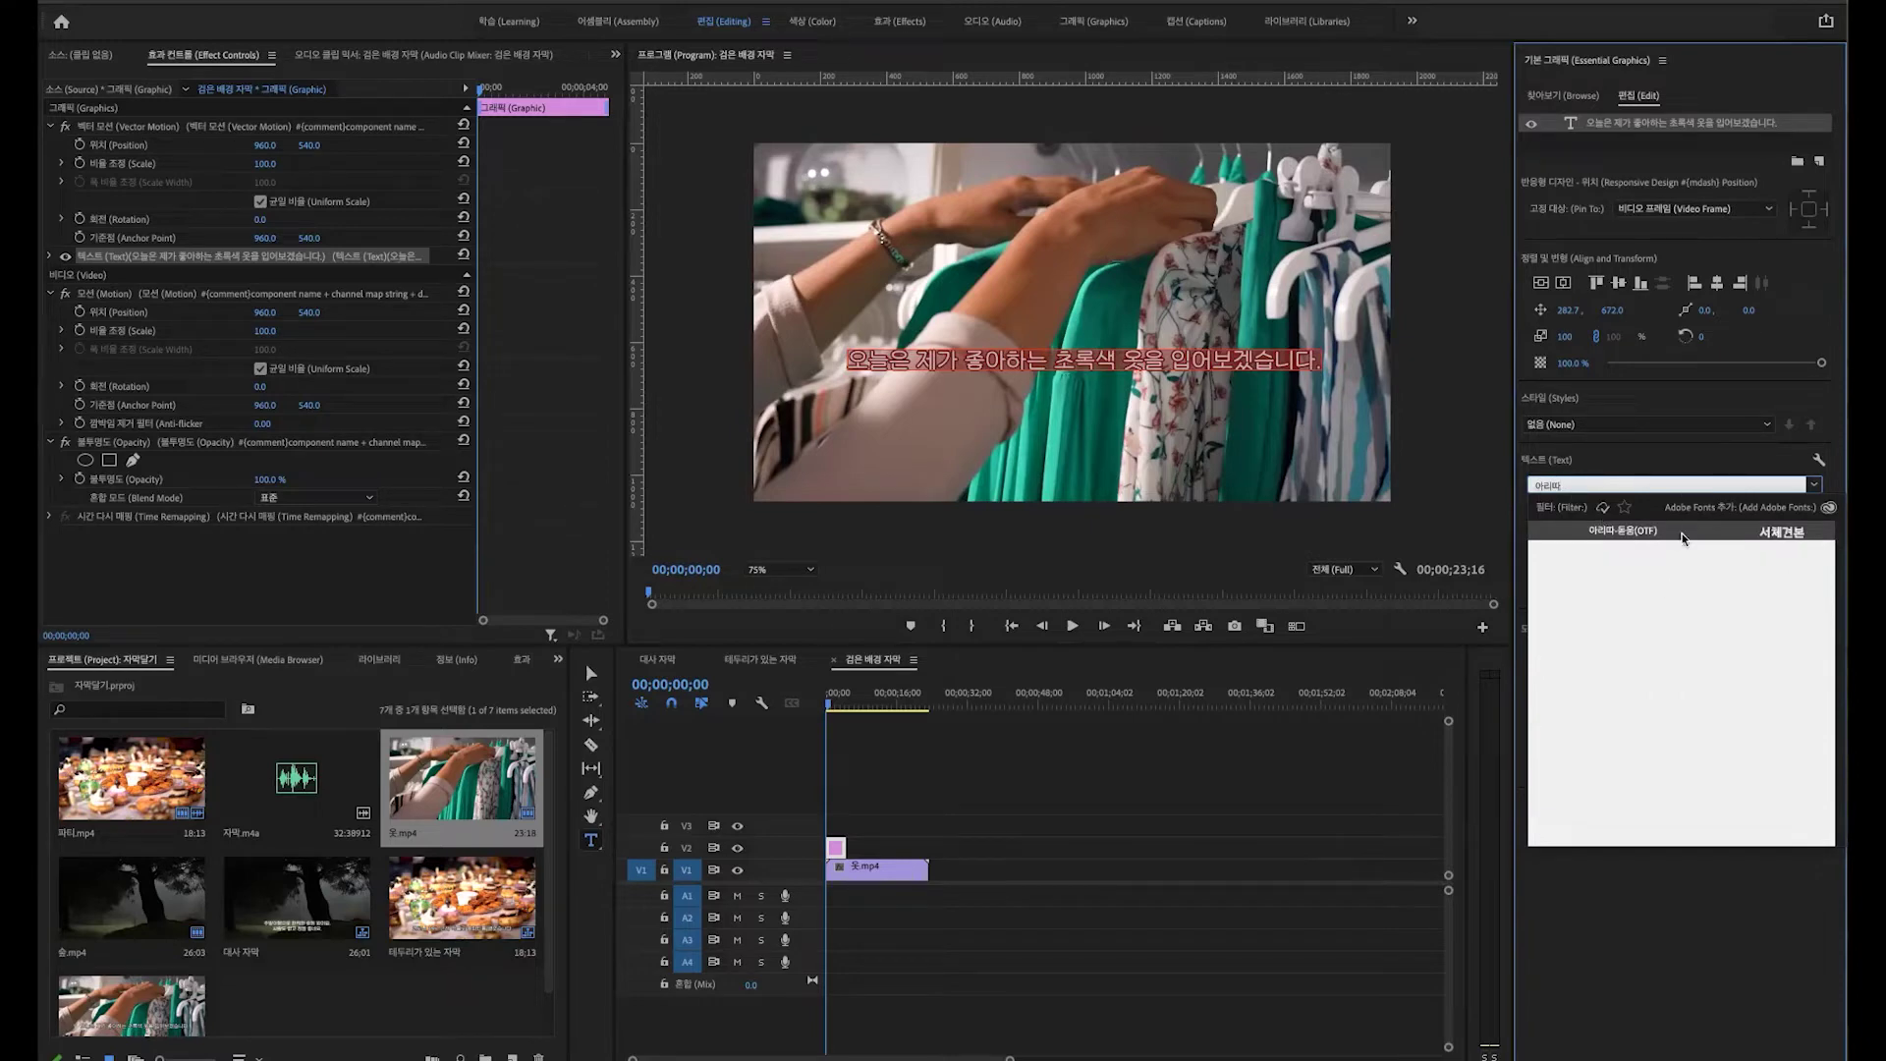
left_click(1613, 533)
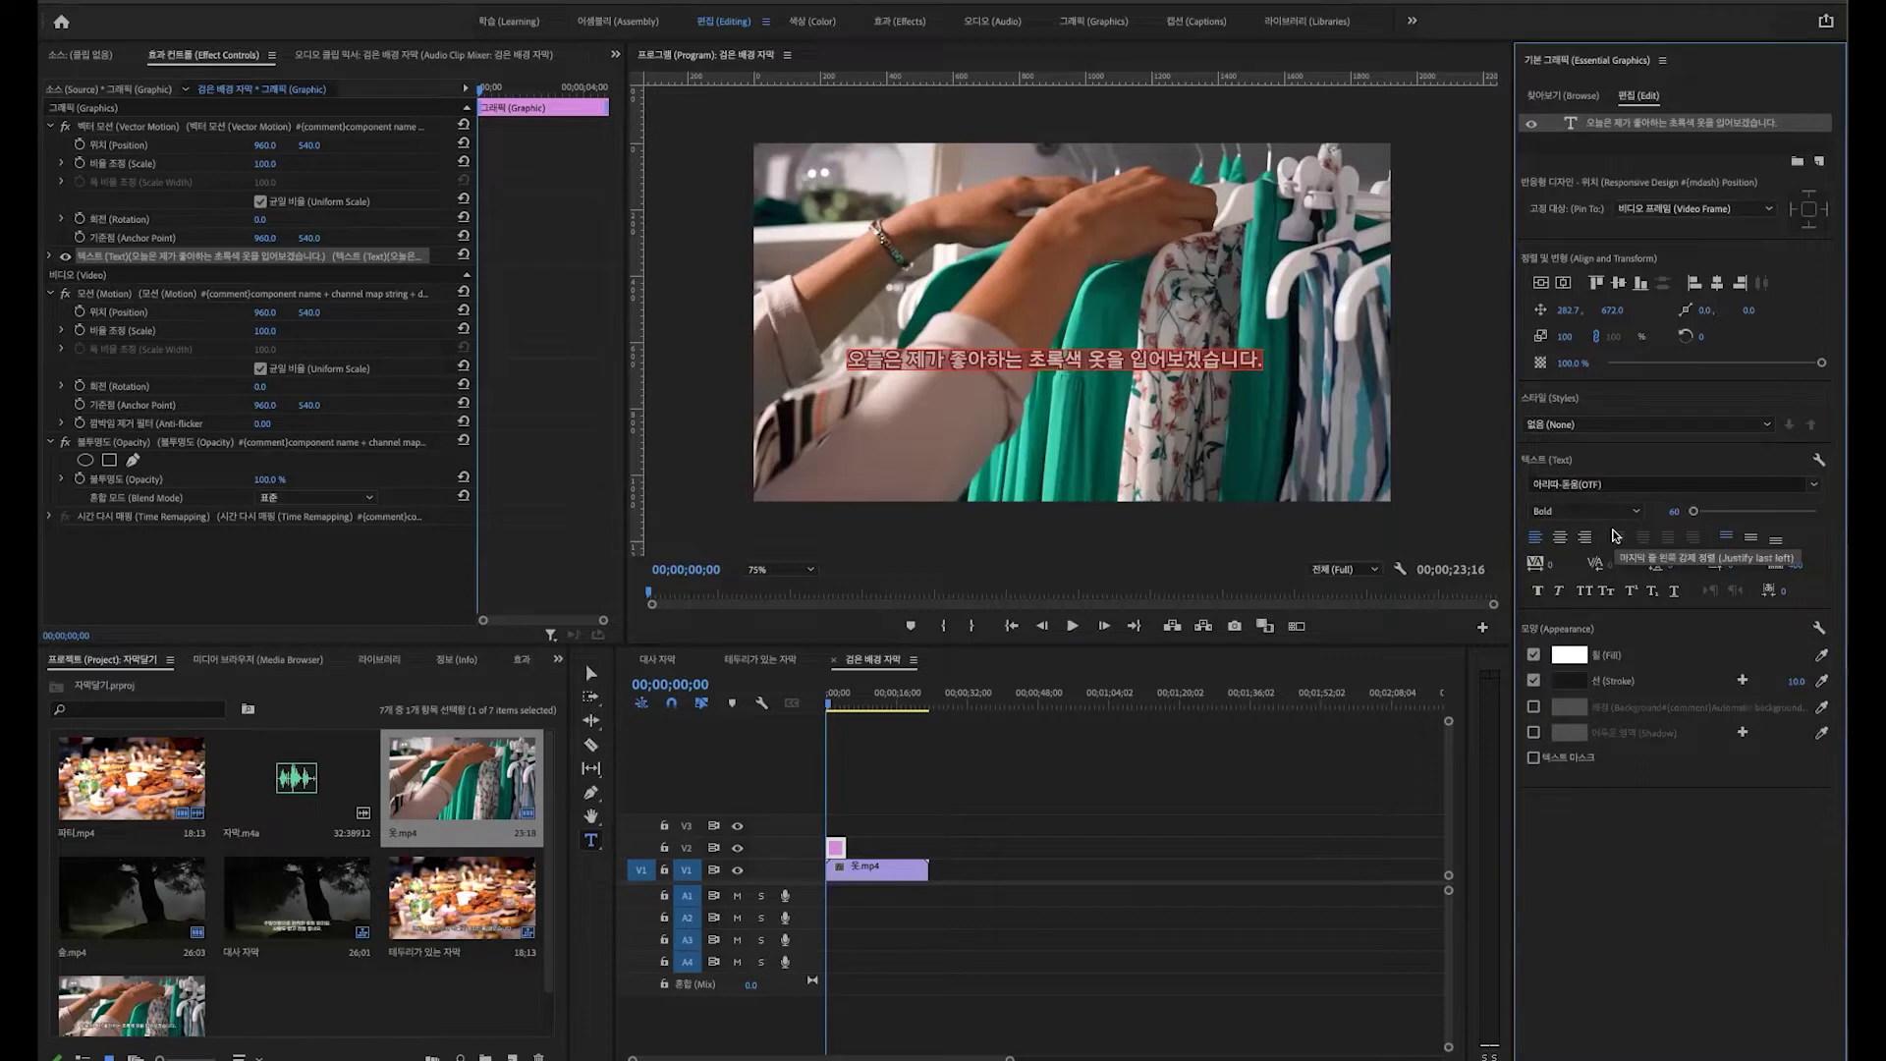
left_click(1539, 512)
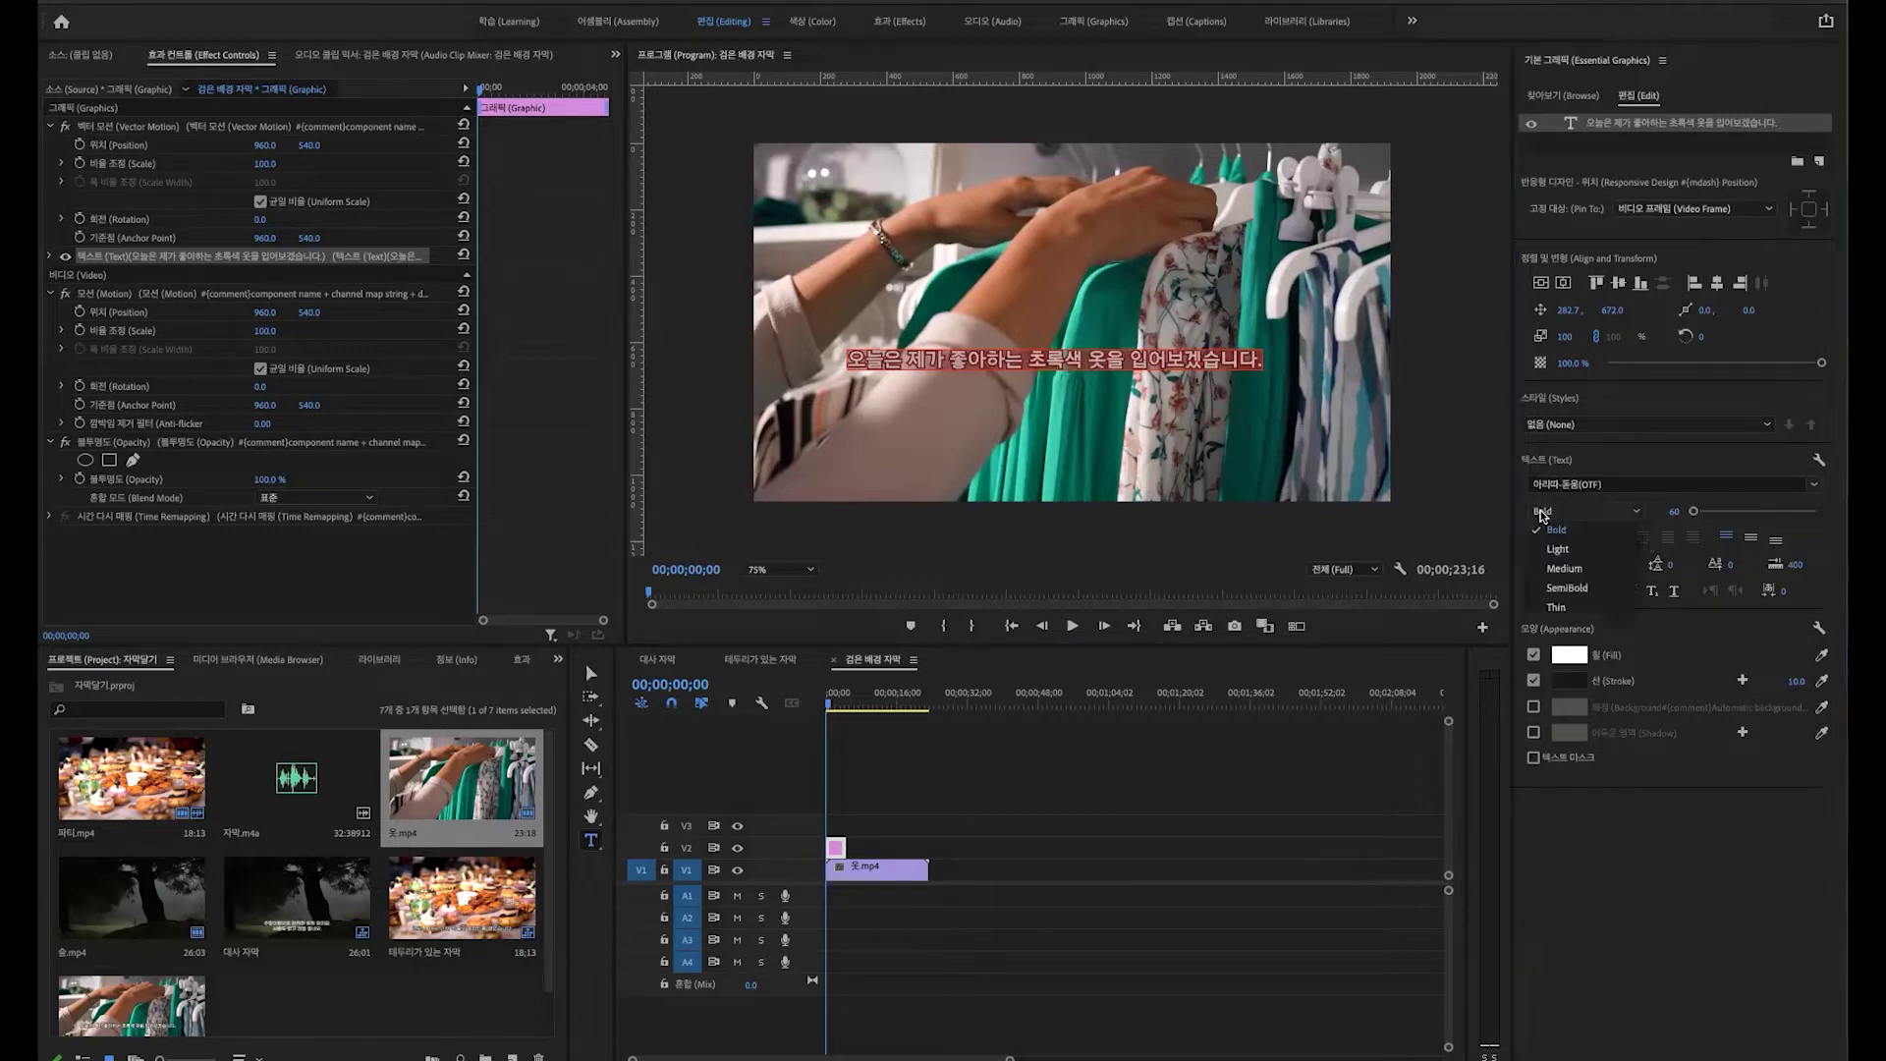
left_click(1580, 569)
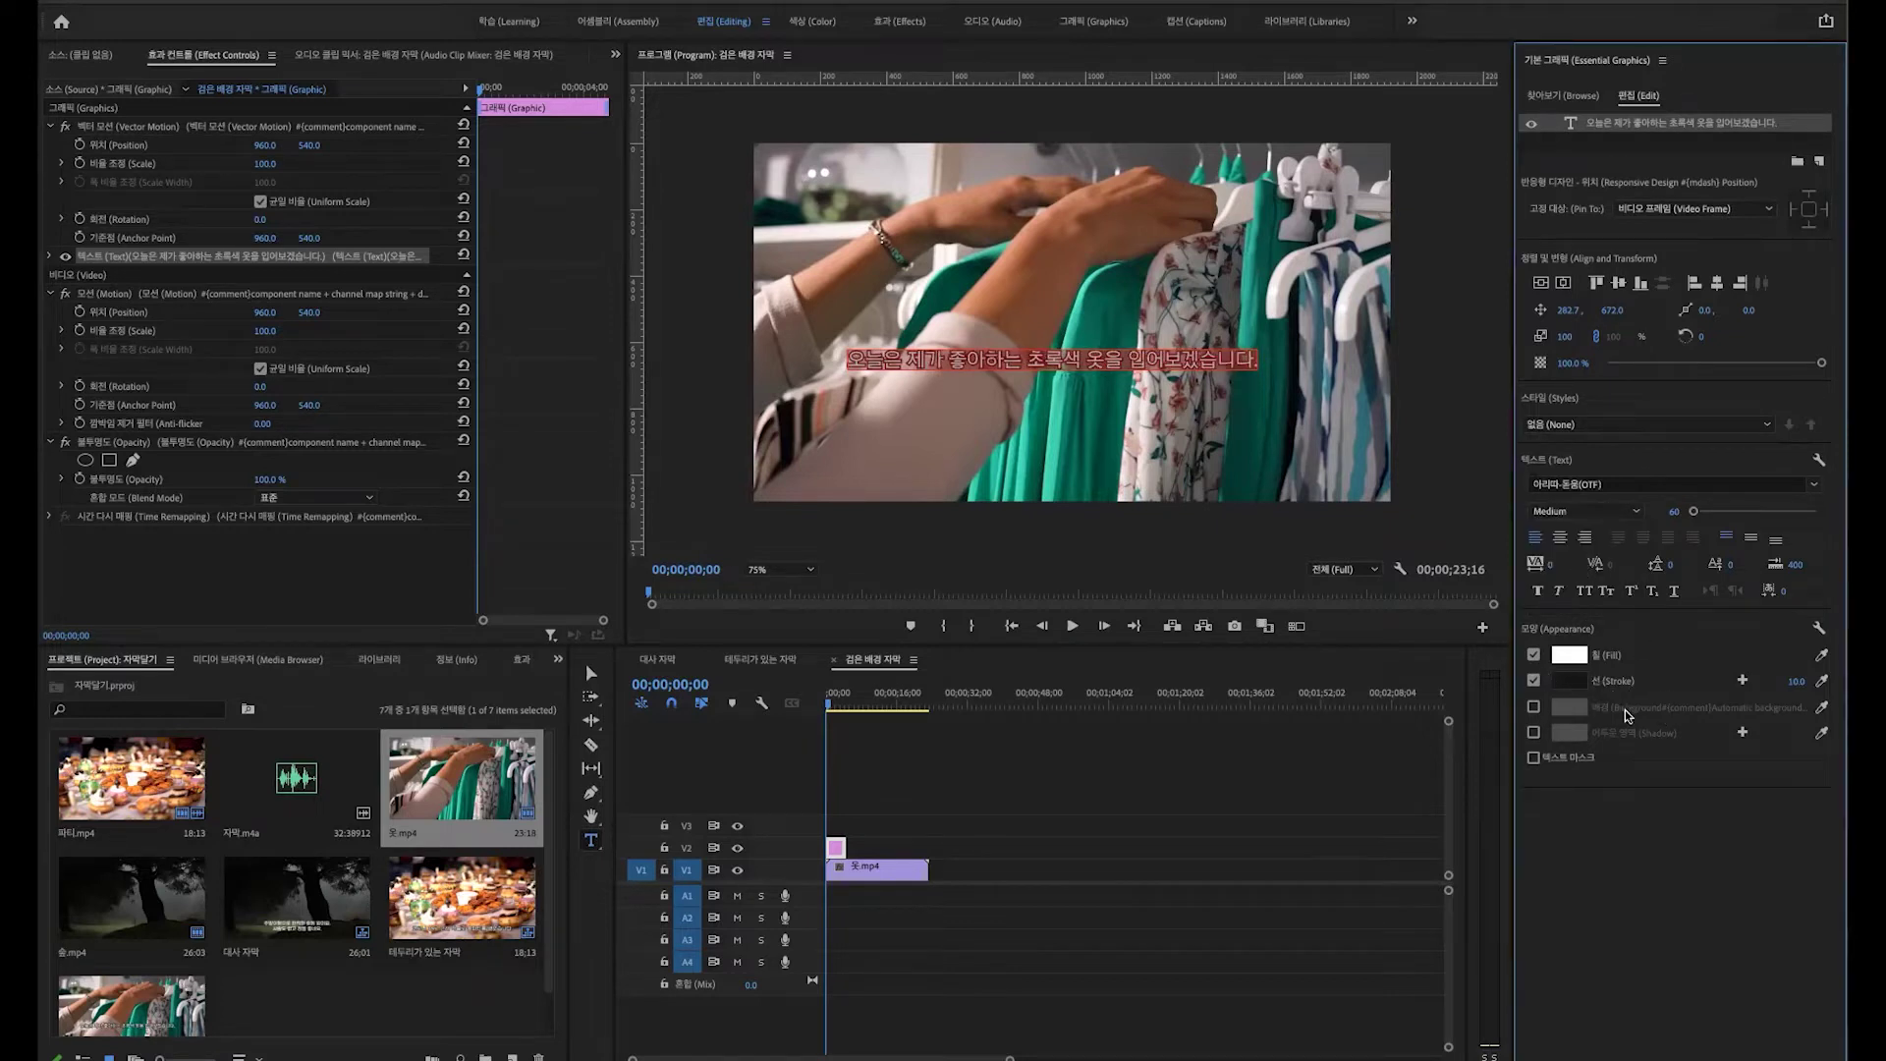
Step: Turn off the caption's stroke, enable its background, and reselect the caption's text layer
left_click(1533, 680)
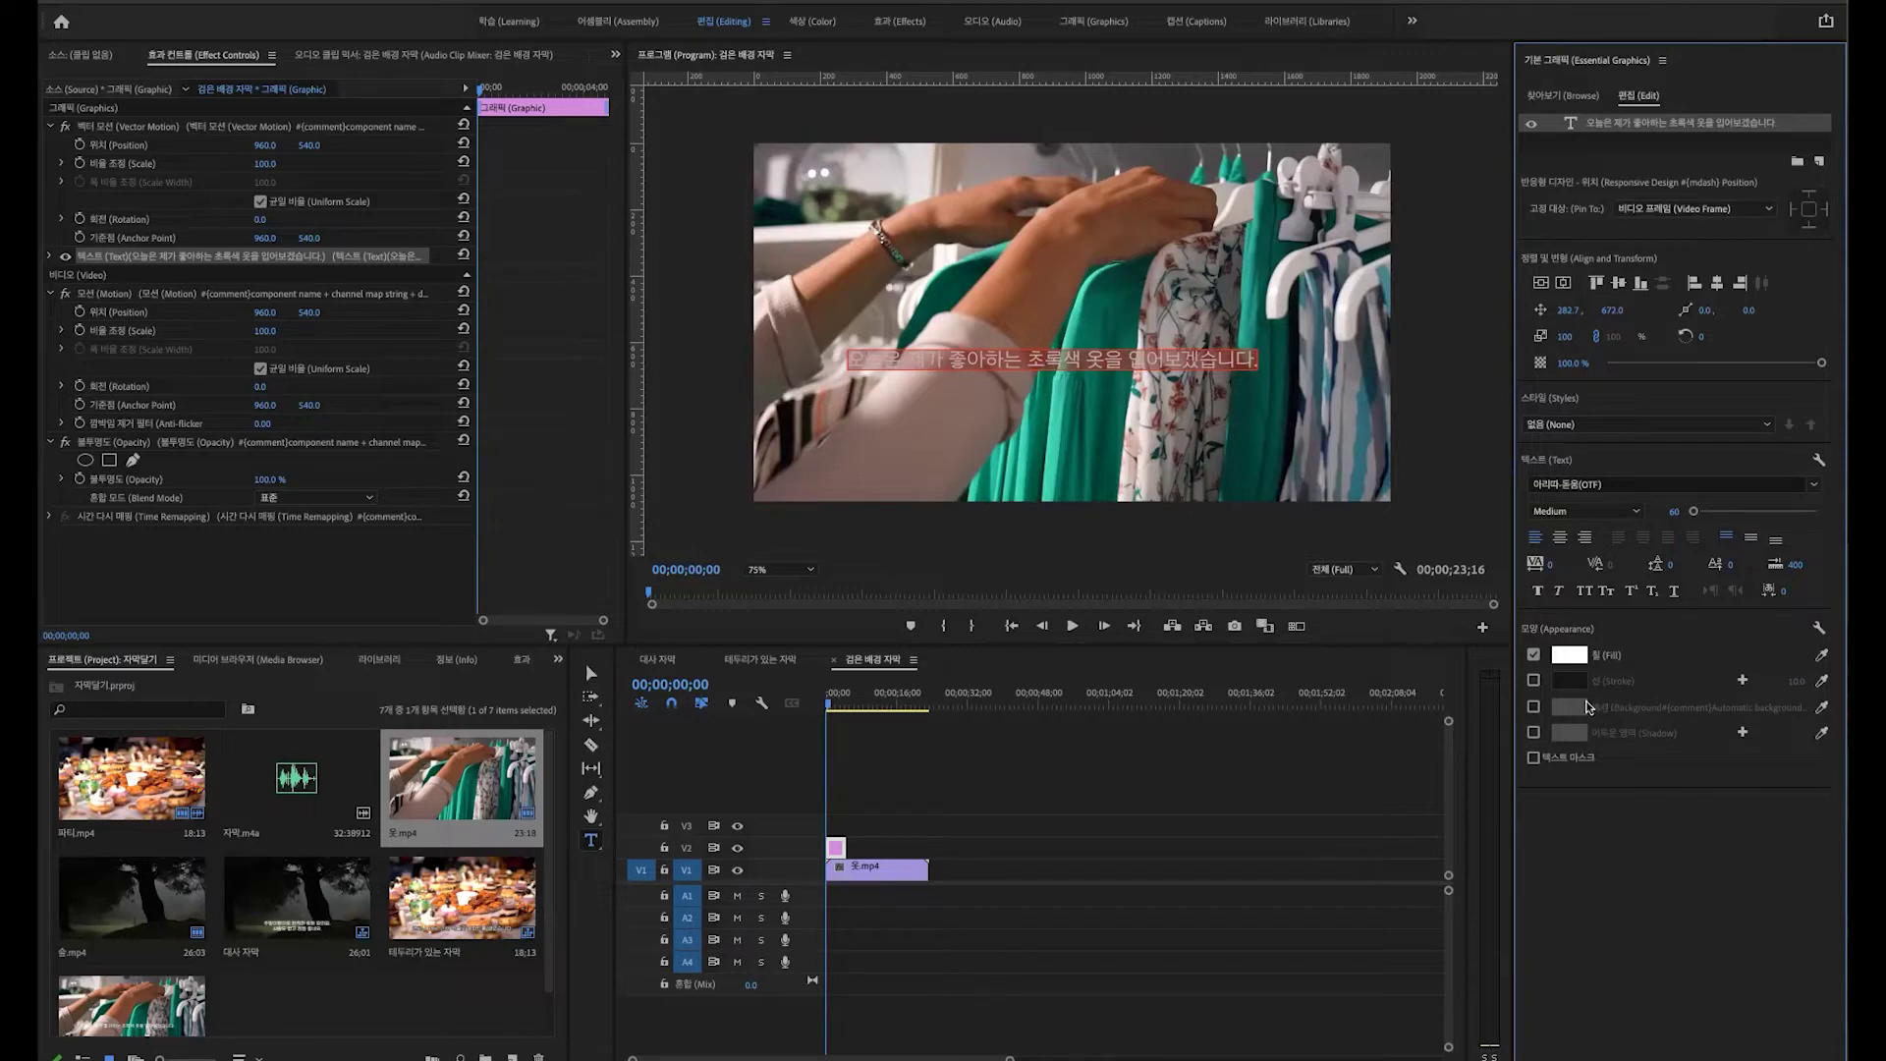
left_click(1533, 707)
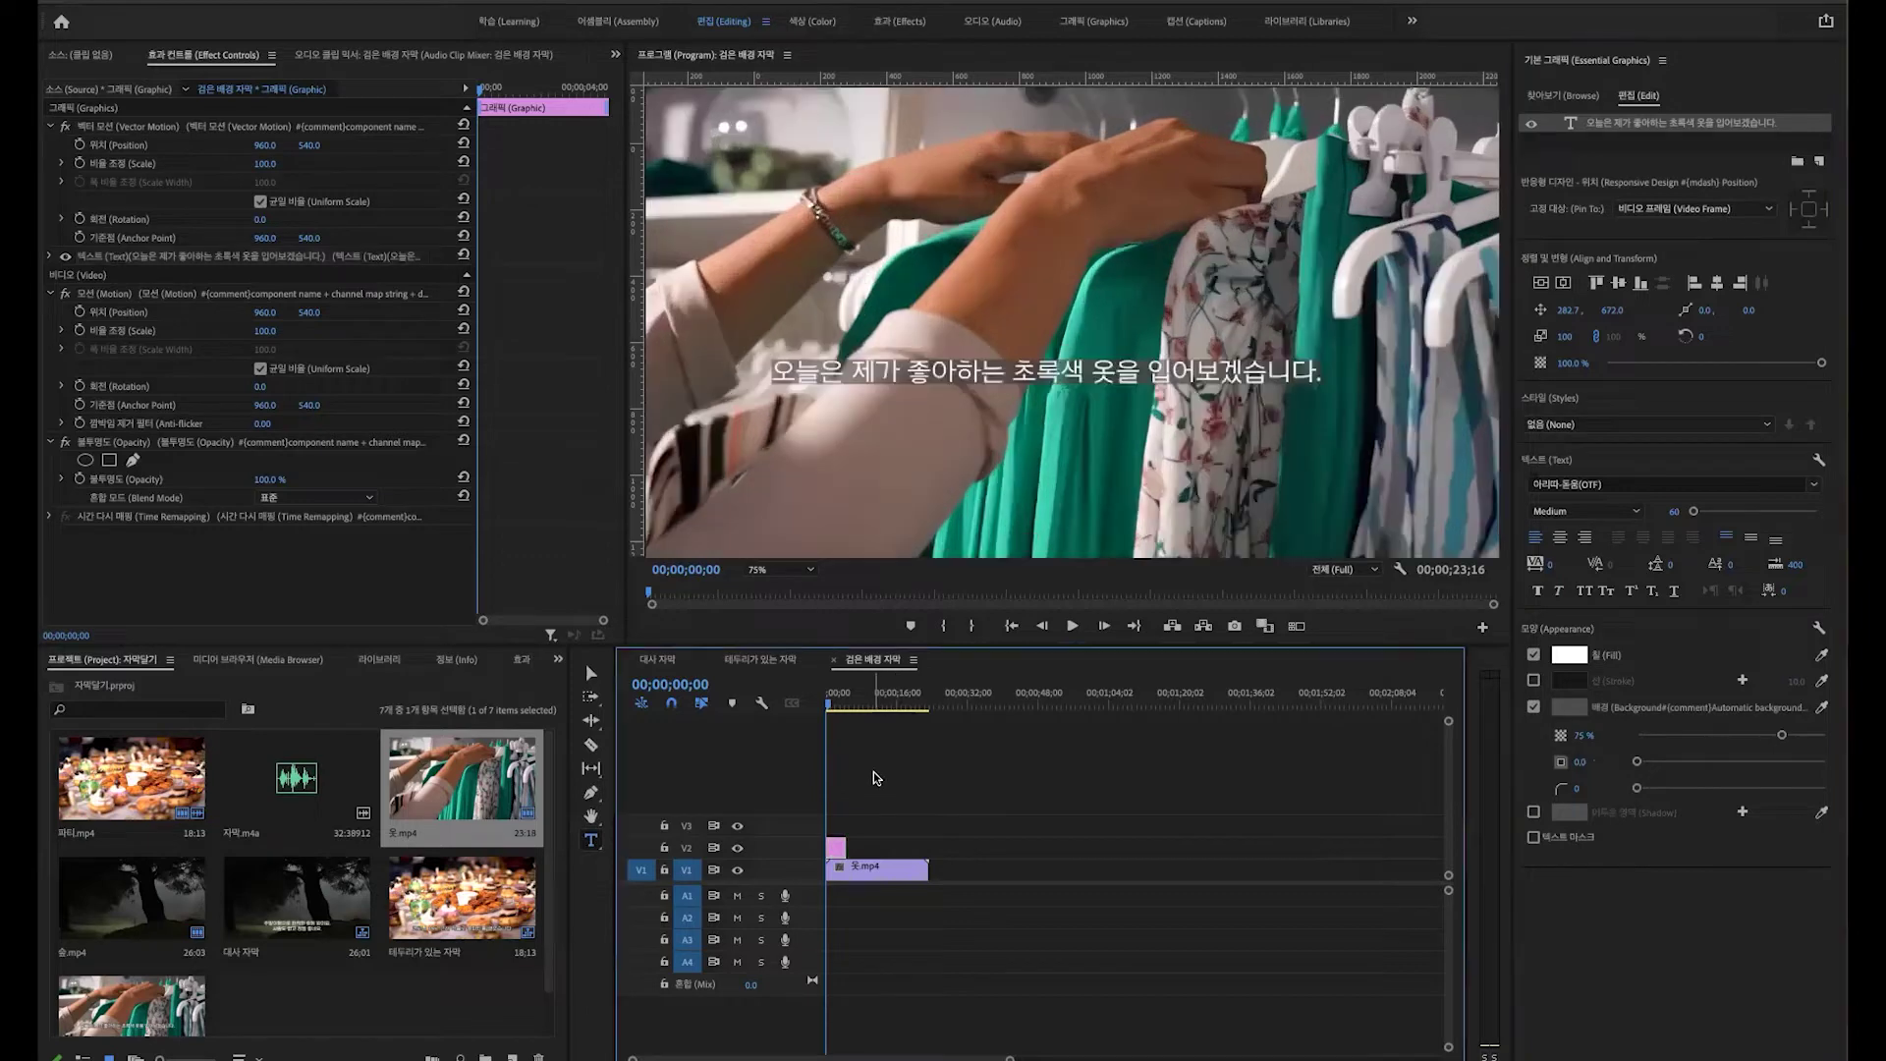
left_click(836, 849)
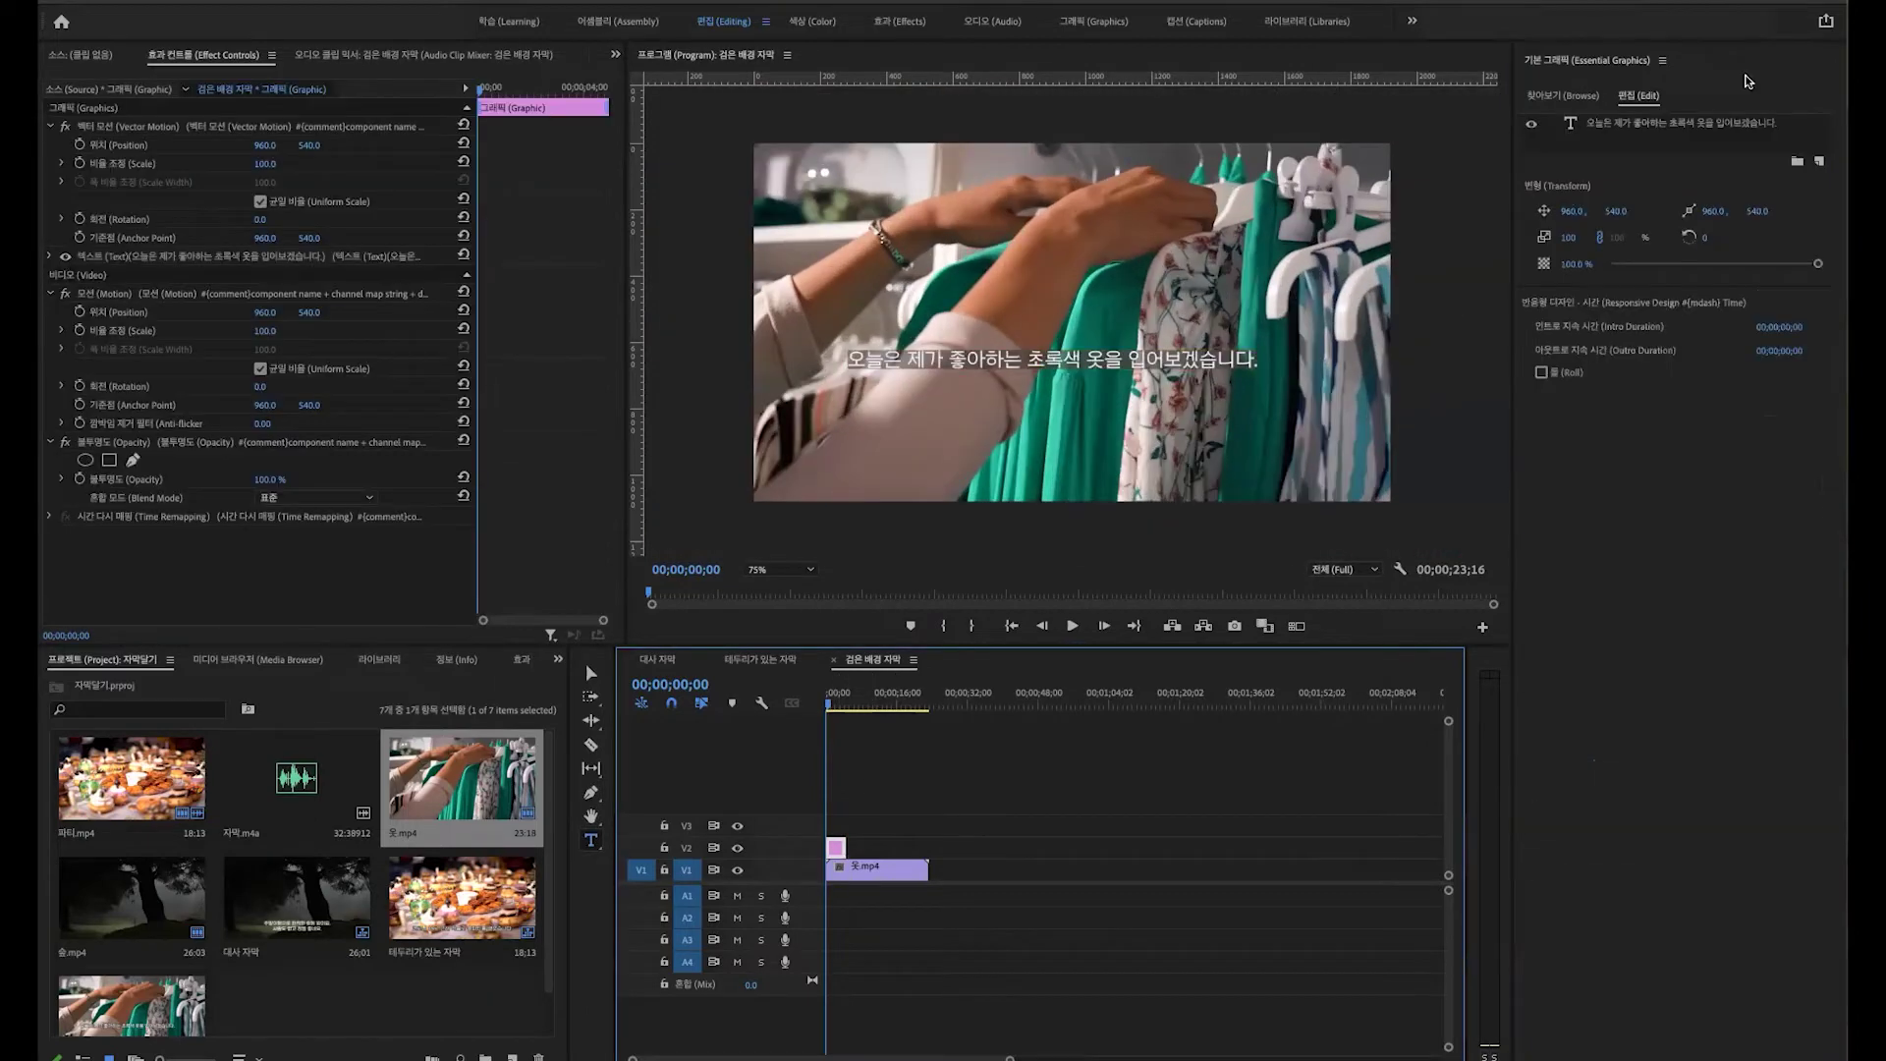
left_click(1626, 114)
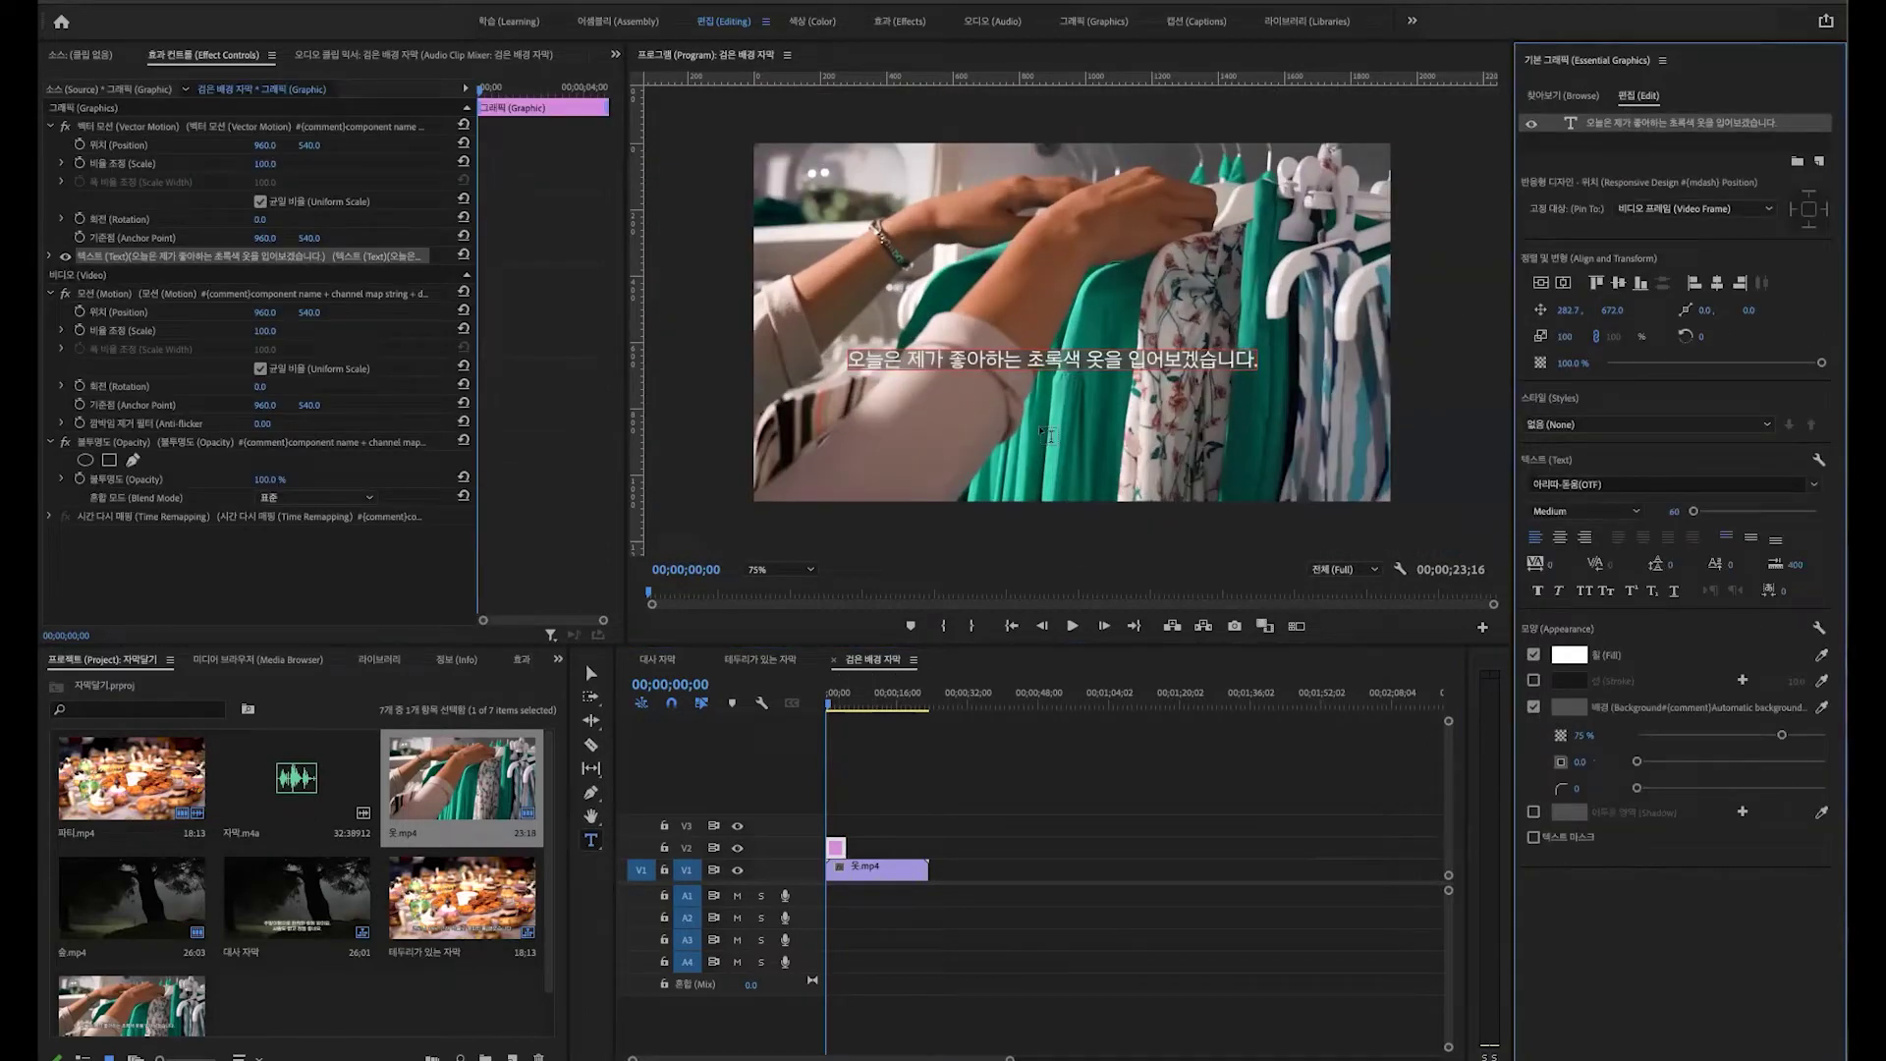
Step: Examine the caption's background up close at 400% in the program preview, and return the preview to Fit
left_click(790, 569)
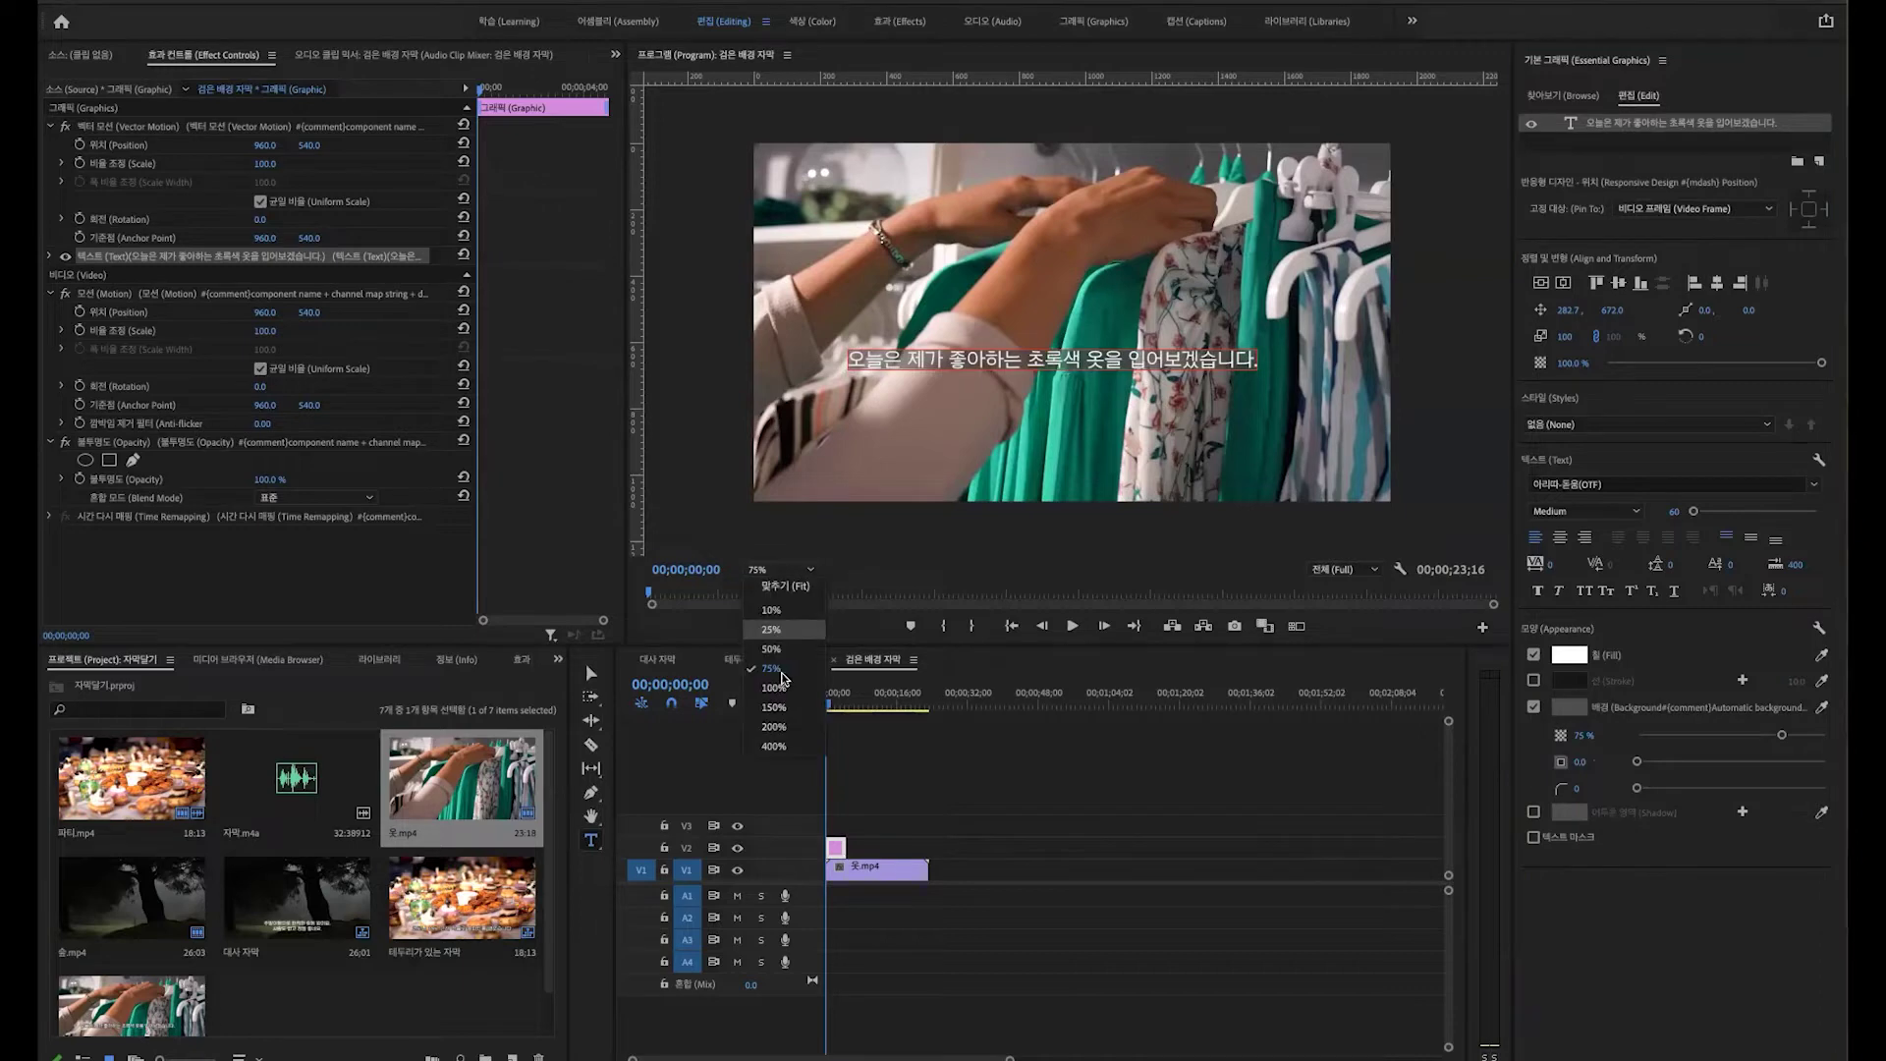
left_click(771, 749)
left_click_drag(1493, 287, 1493, 332)
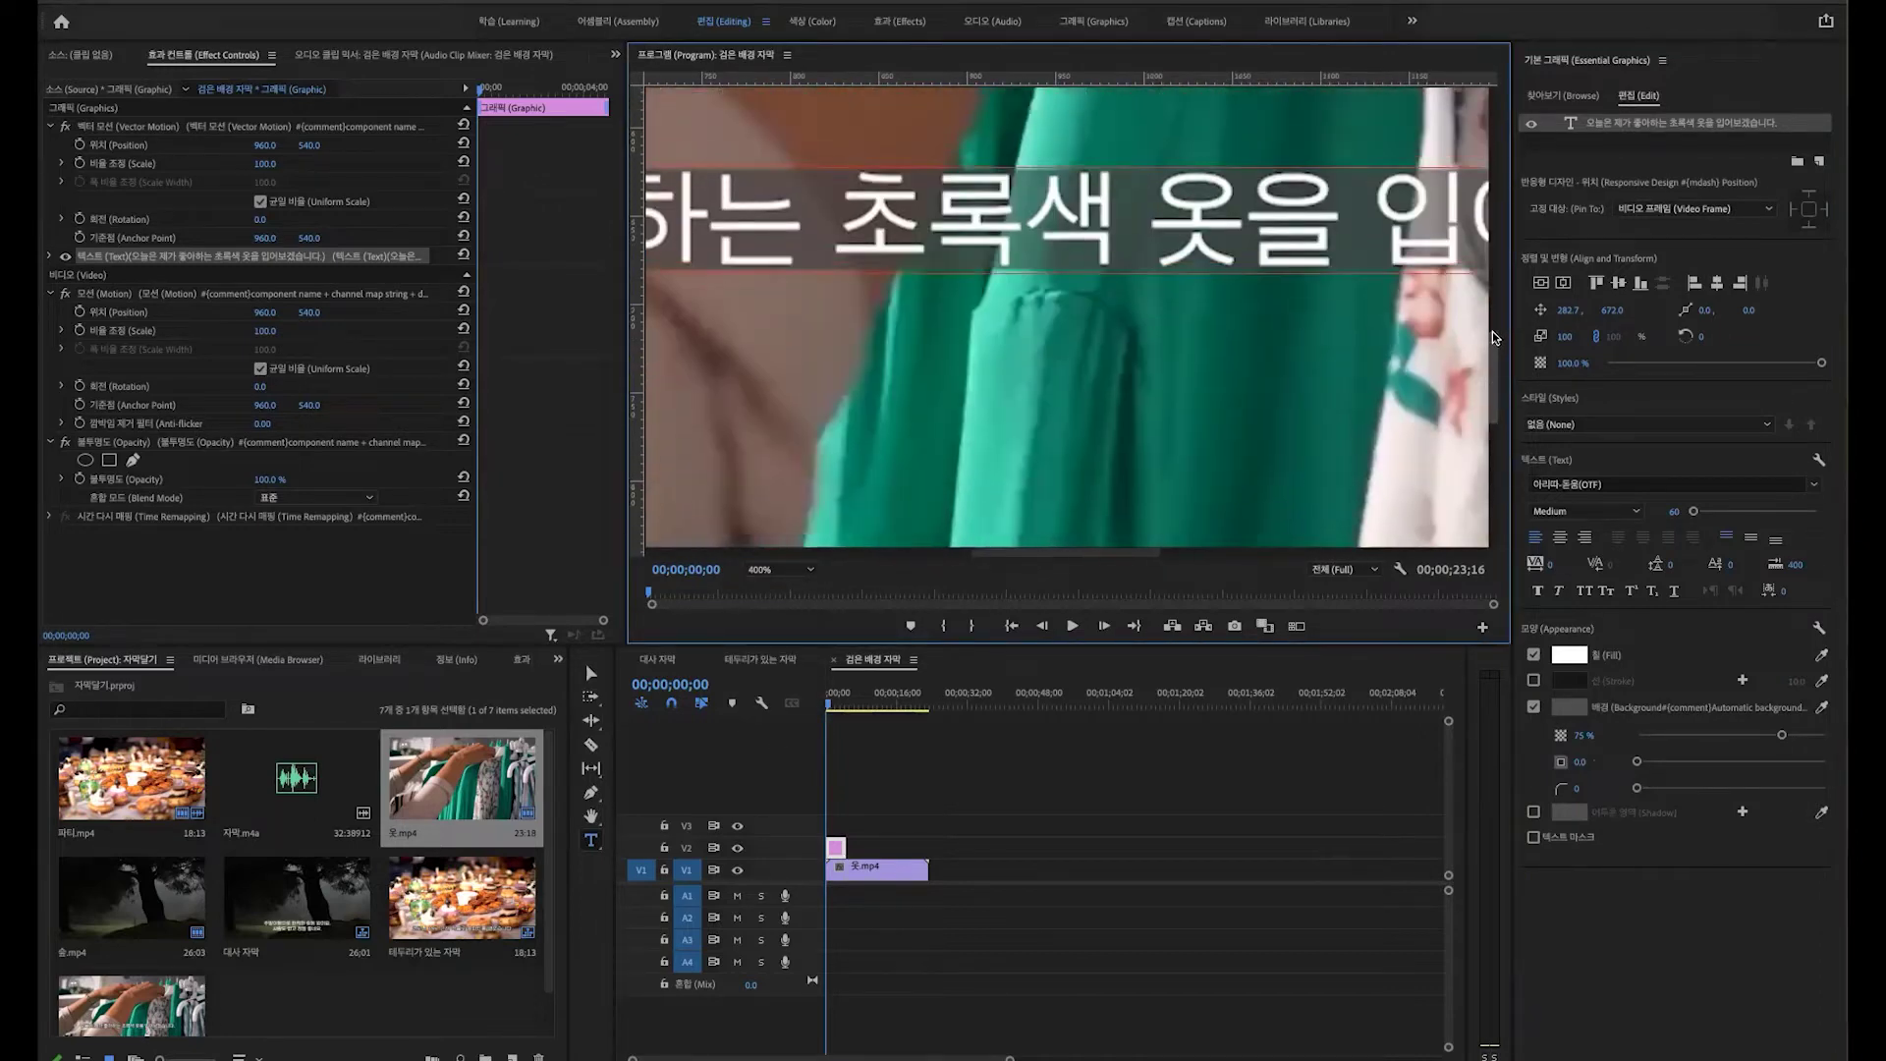
left_click_drag(1037, 557, 812, 551)
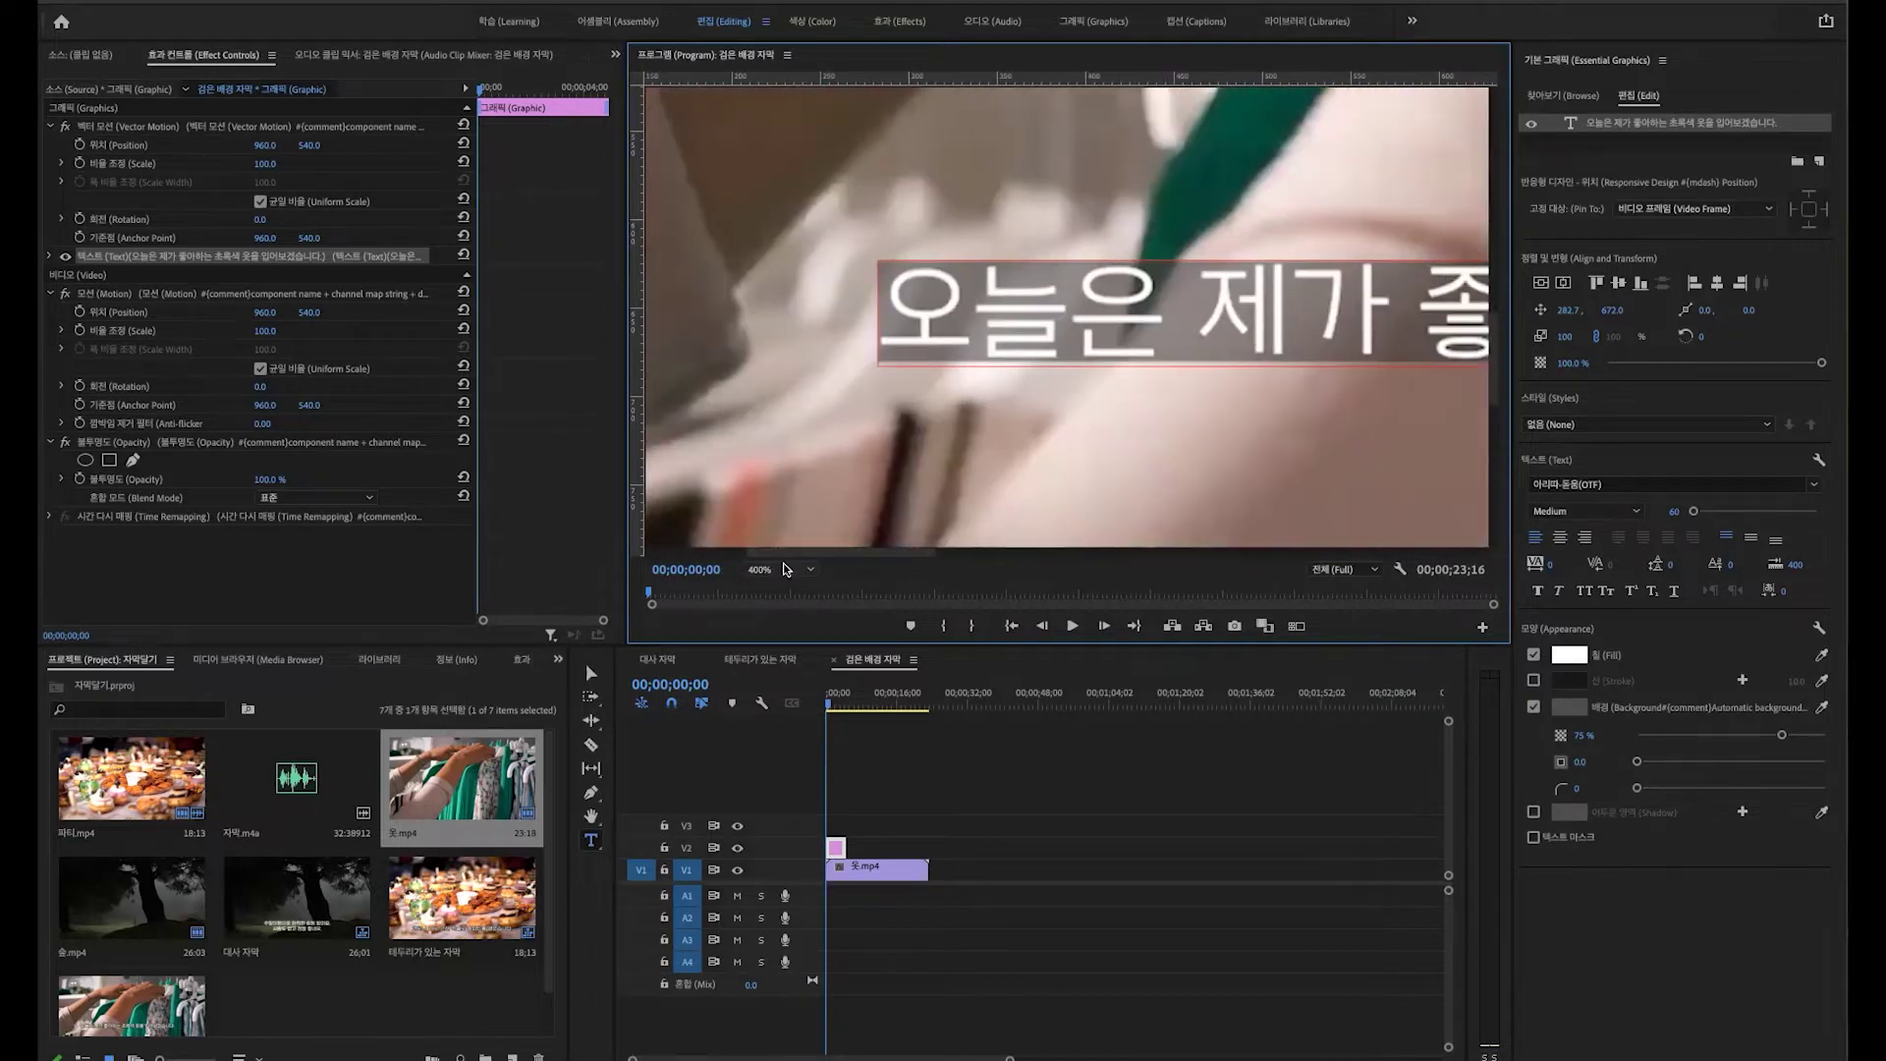
left_click(780, 569)
left_click(783, 586)
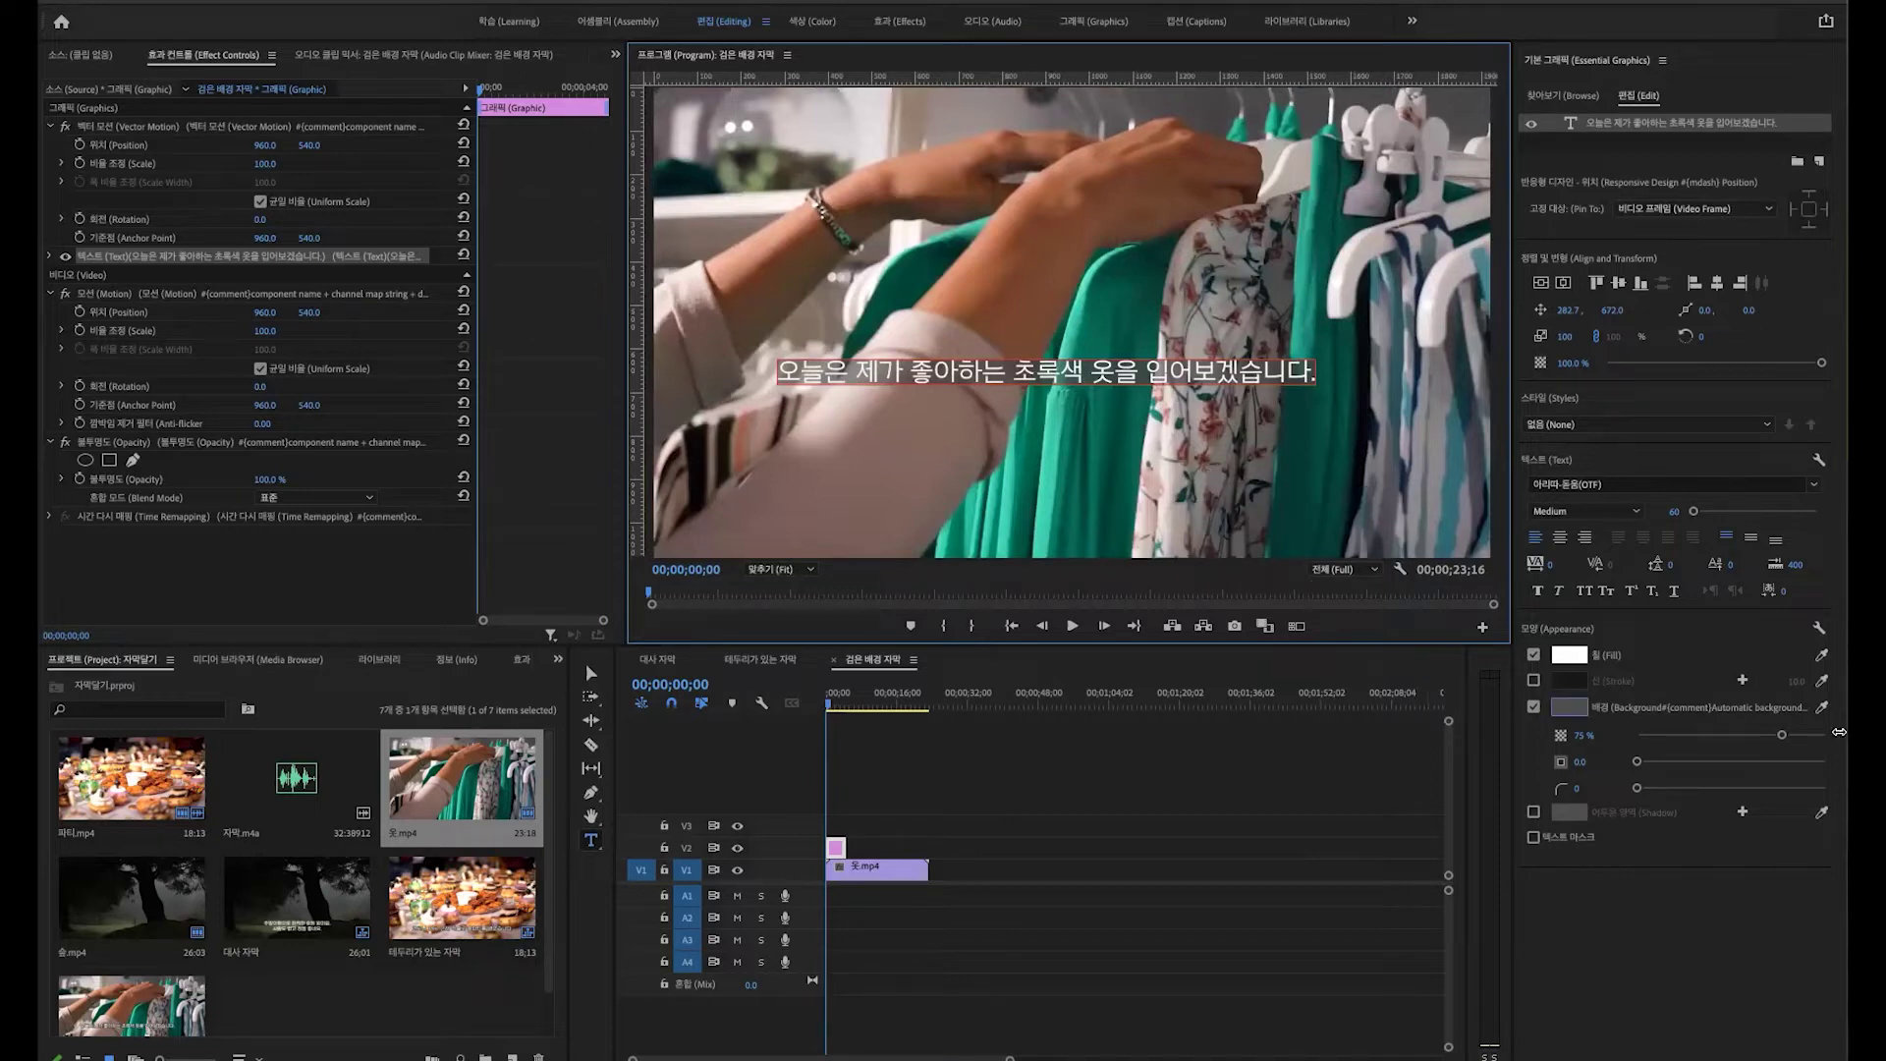
Step: Set the caption's background colour to black (000000) and its background opacity to 90%
left_click(1572, 711)
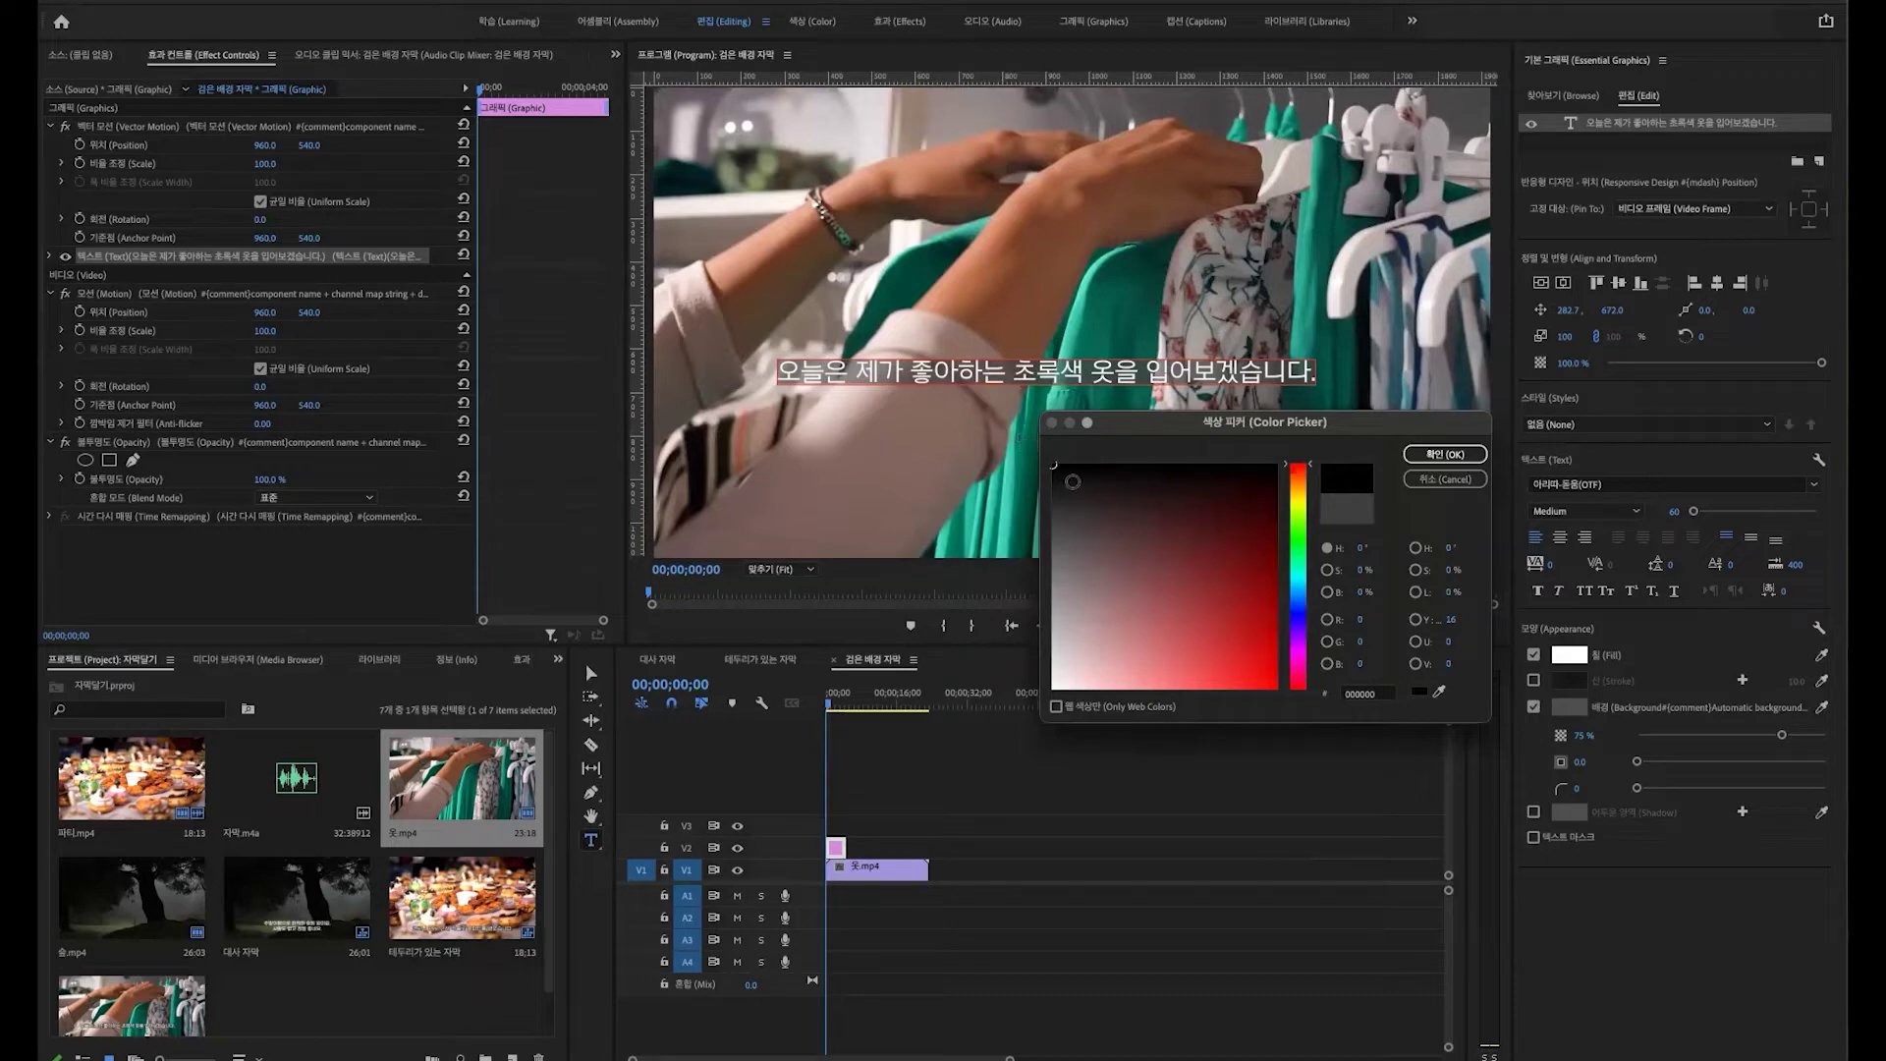
left_click(1444, 454)
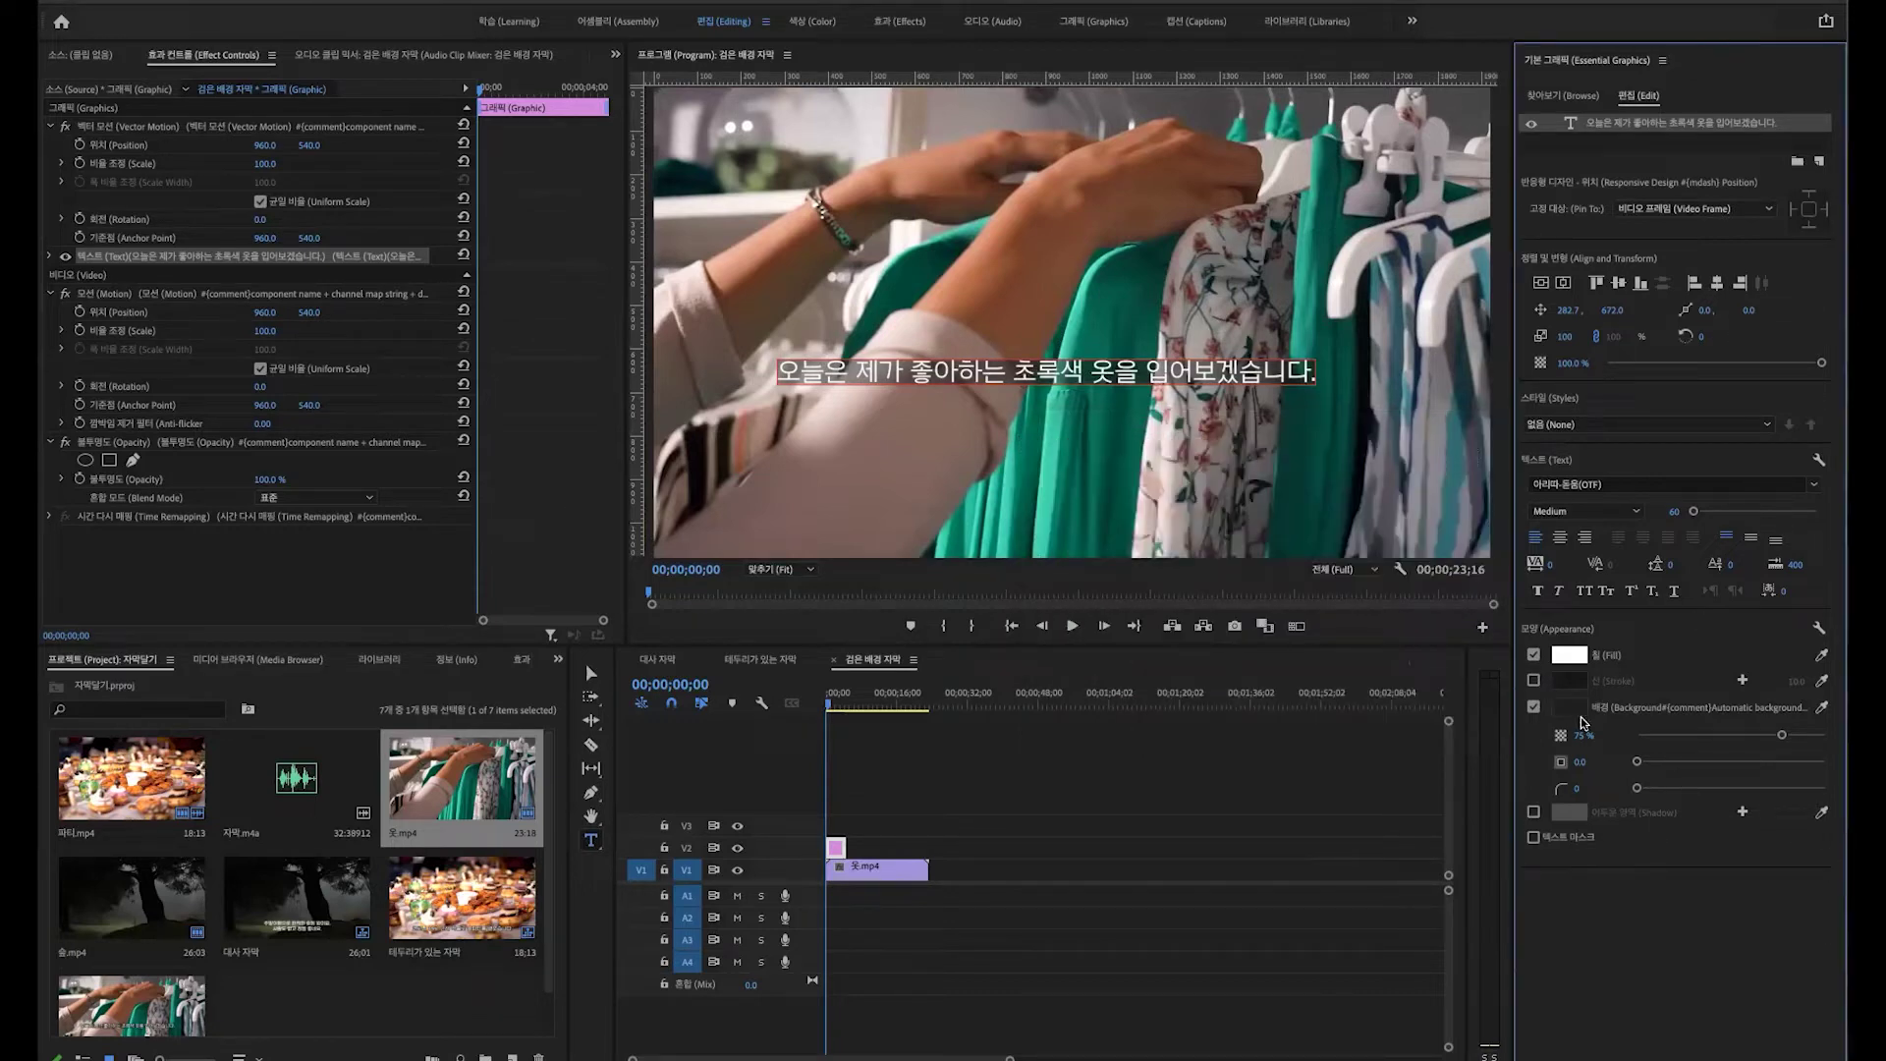
left_click_drag(1780, 734, 1837, 735)
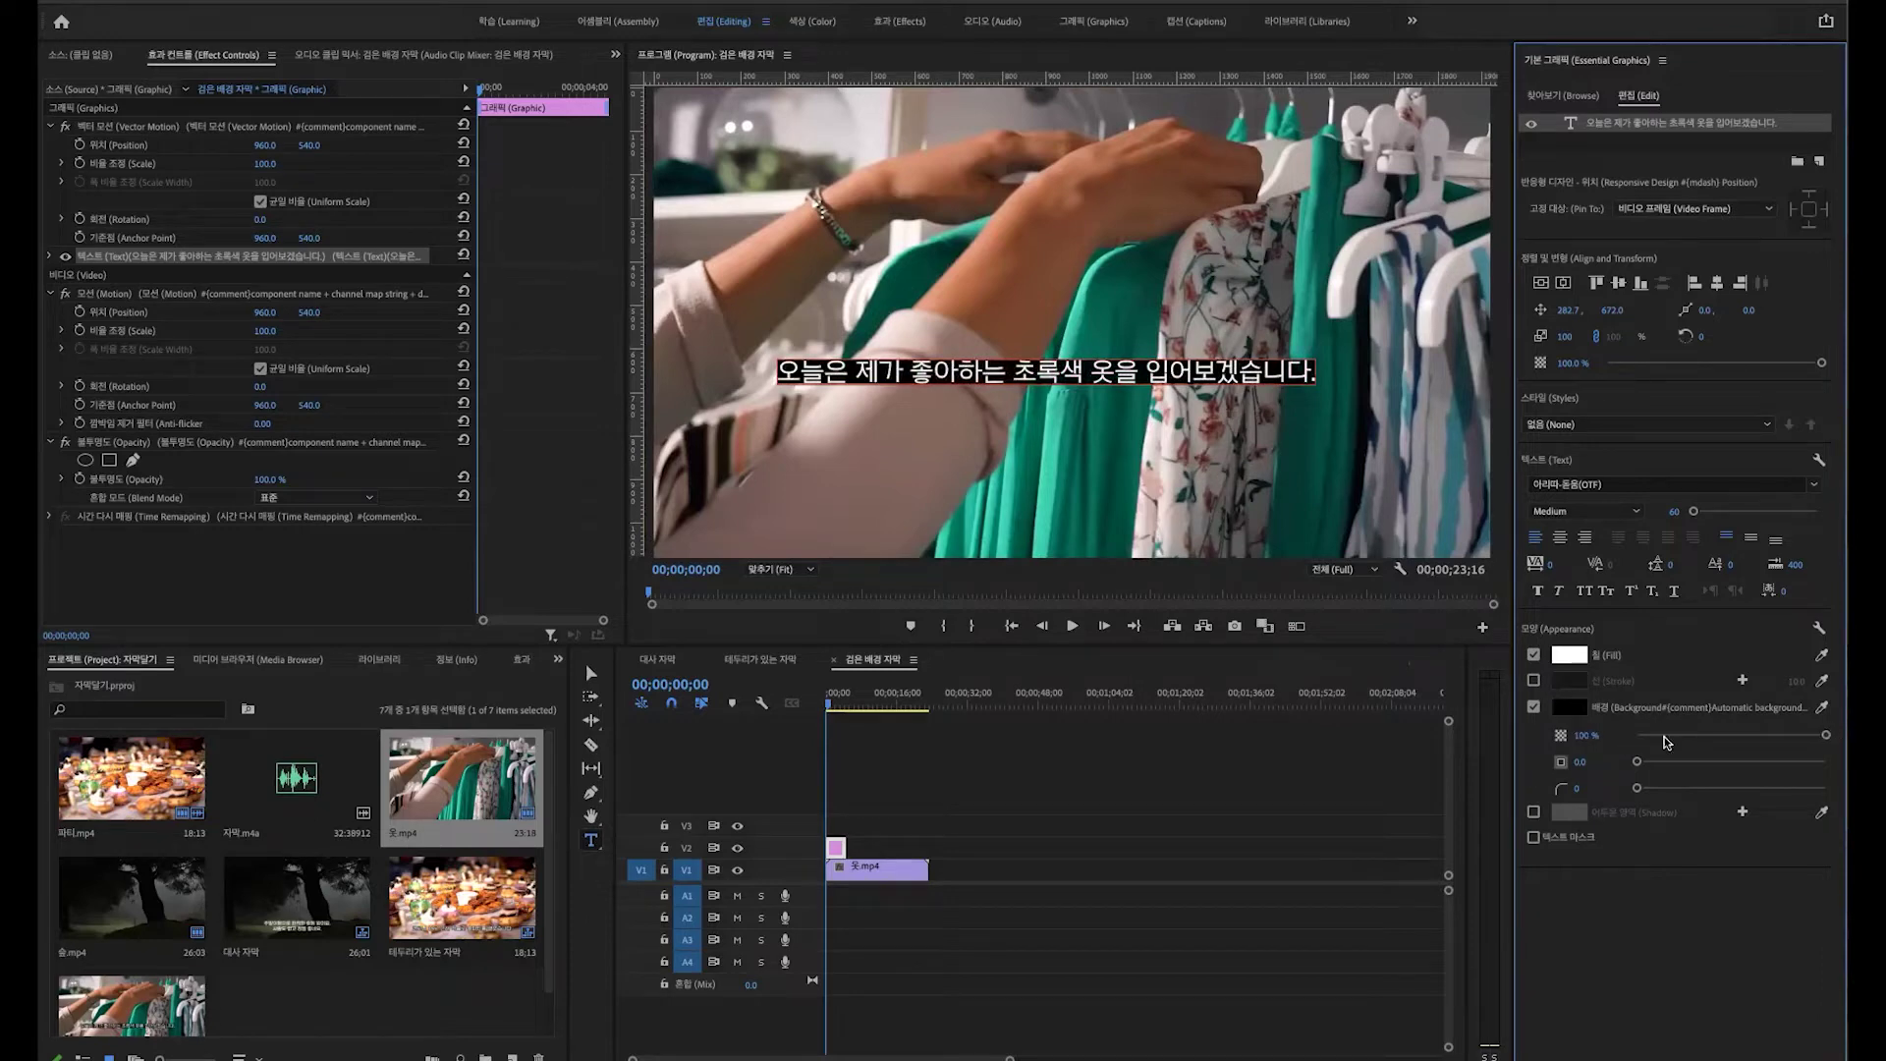
left_click(1578, 734)
type("90")
key("Return")
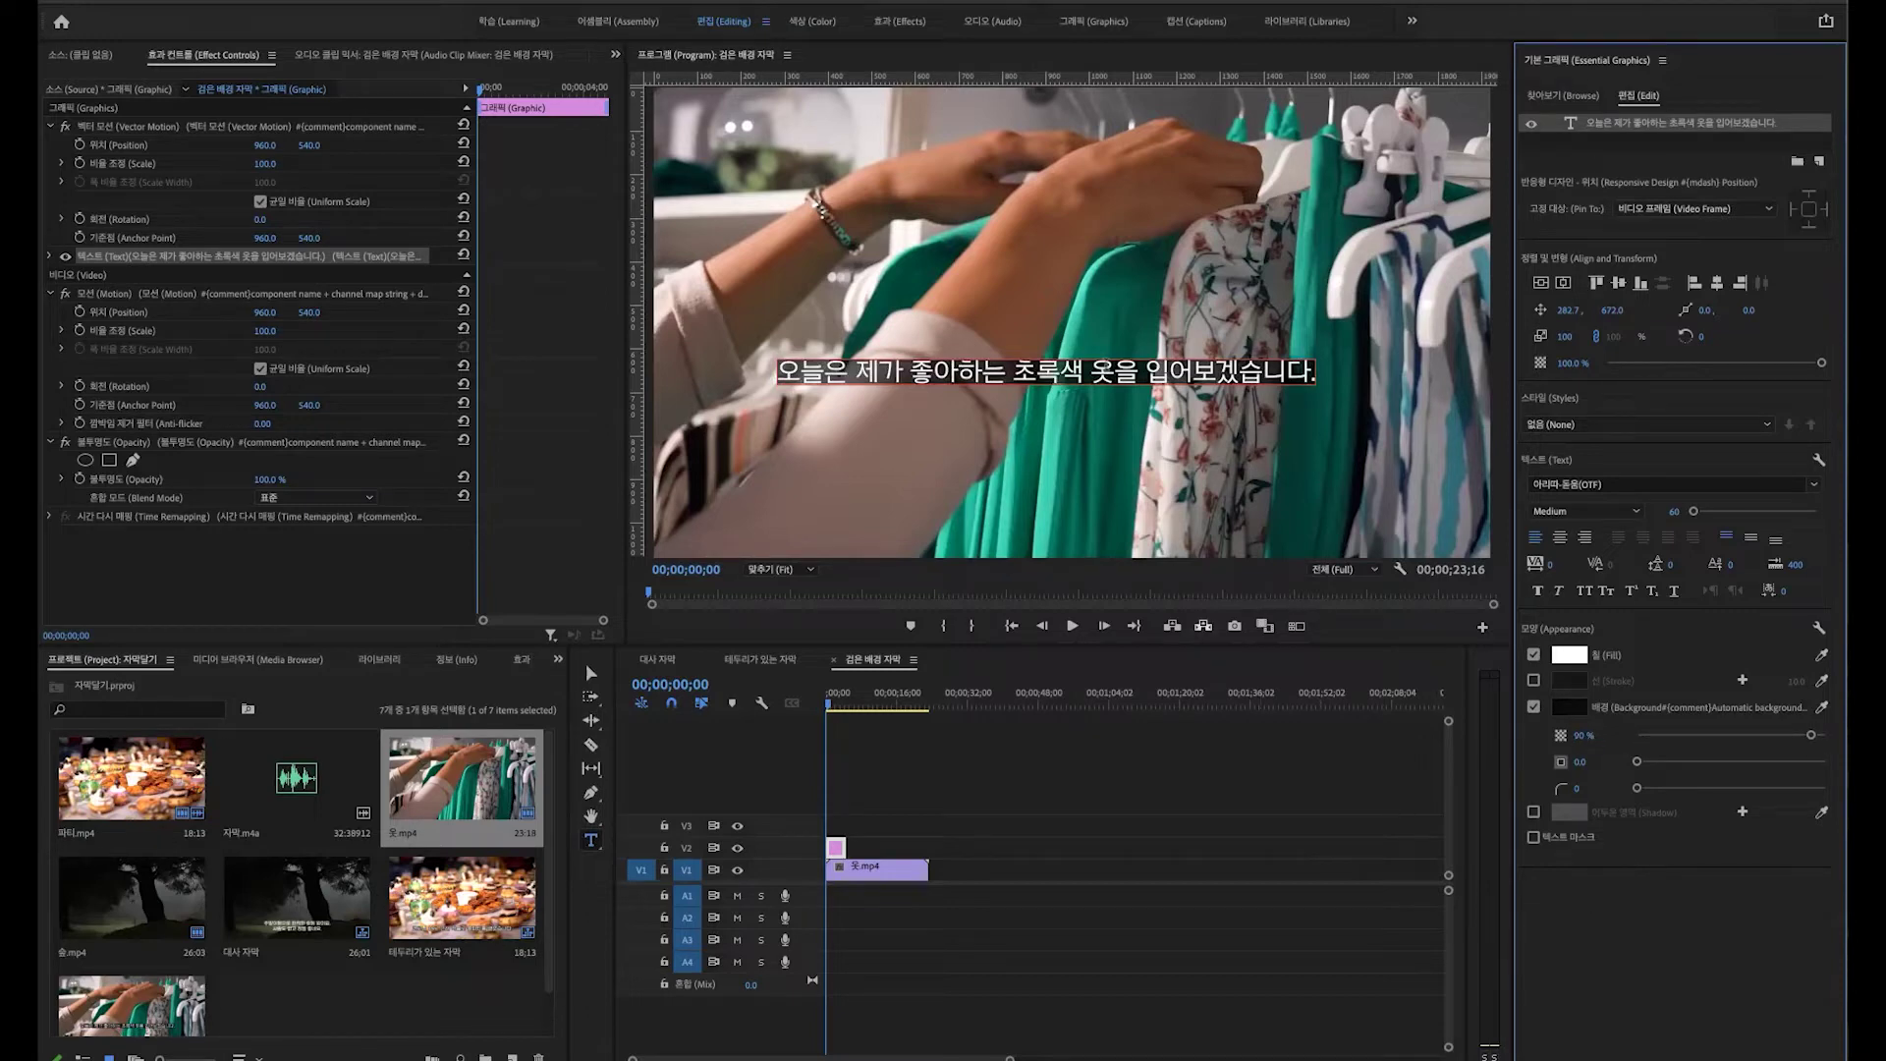
Step: Switch to the Selection tool, reselect the caption's text layer, and set its background size to 5.0
left_click(591, 674)
left_click(1040, 826)
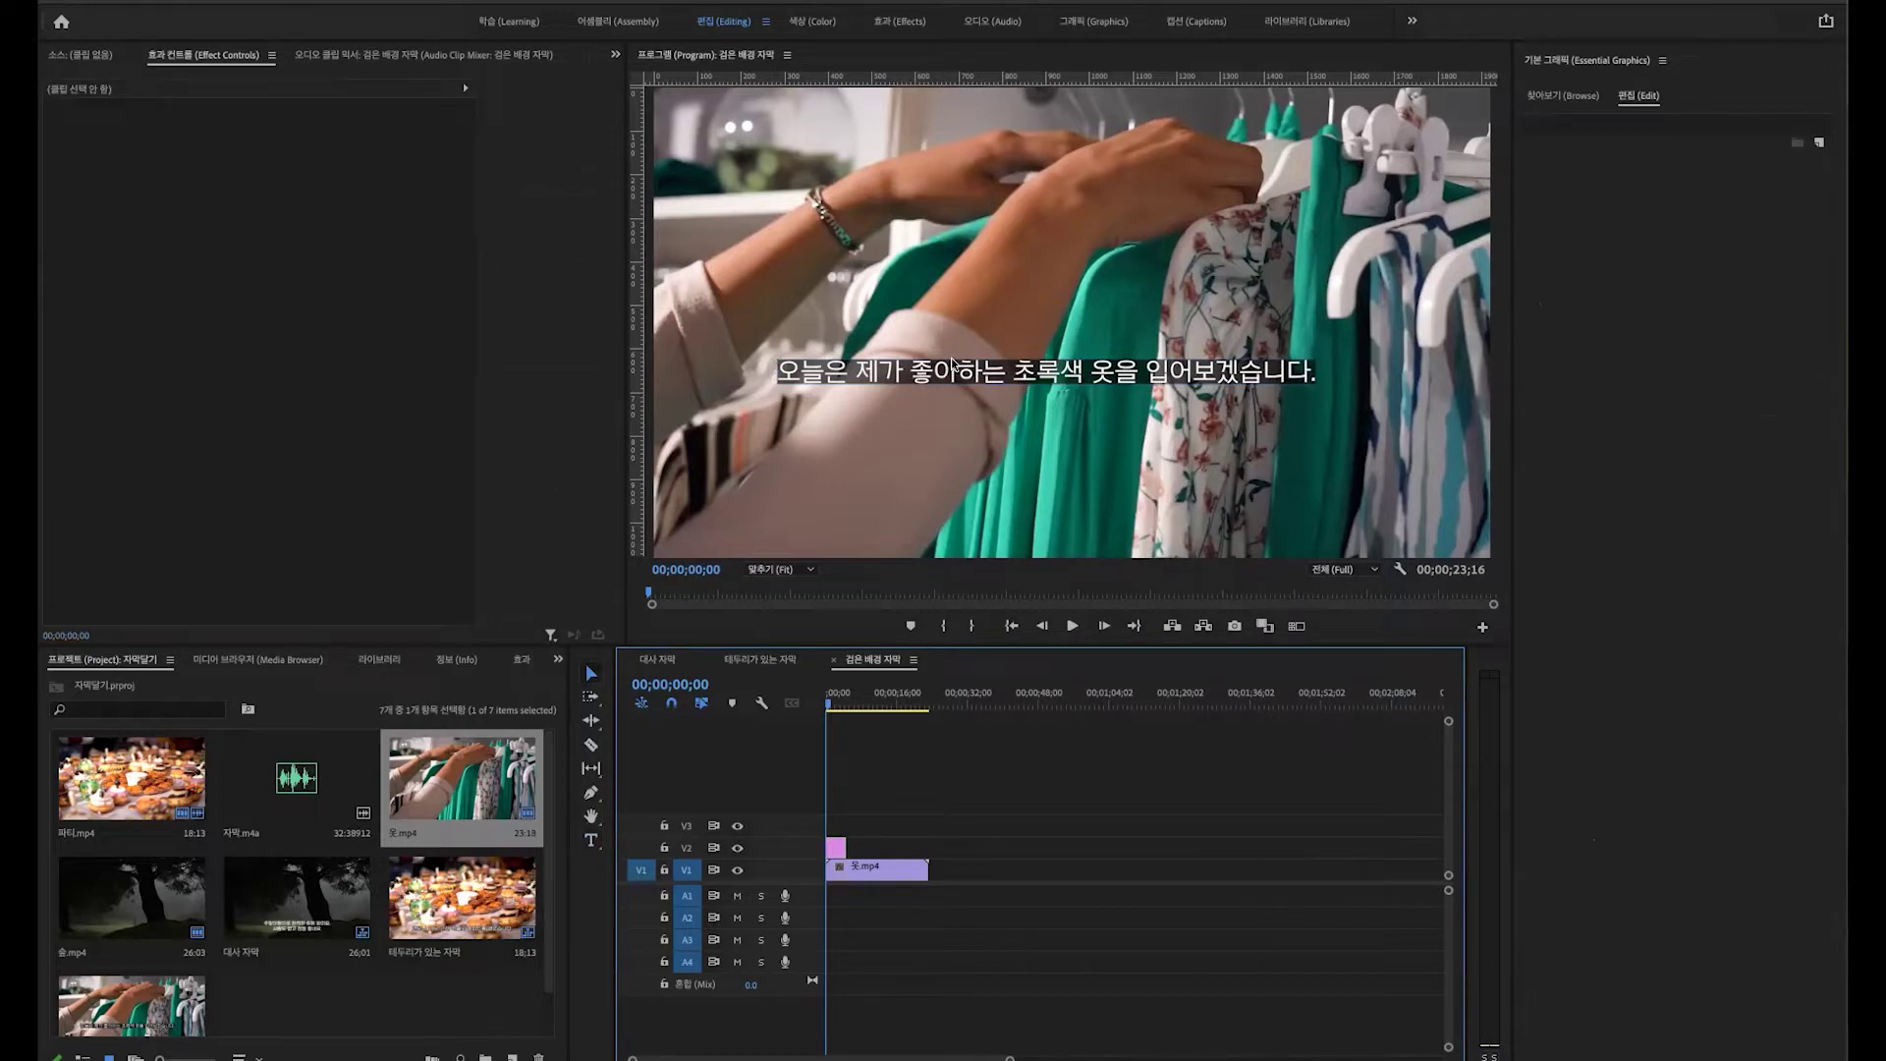
left_click(834, 846)
left_click(1624, 128)
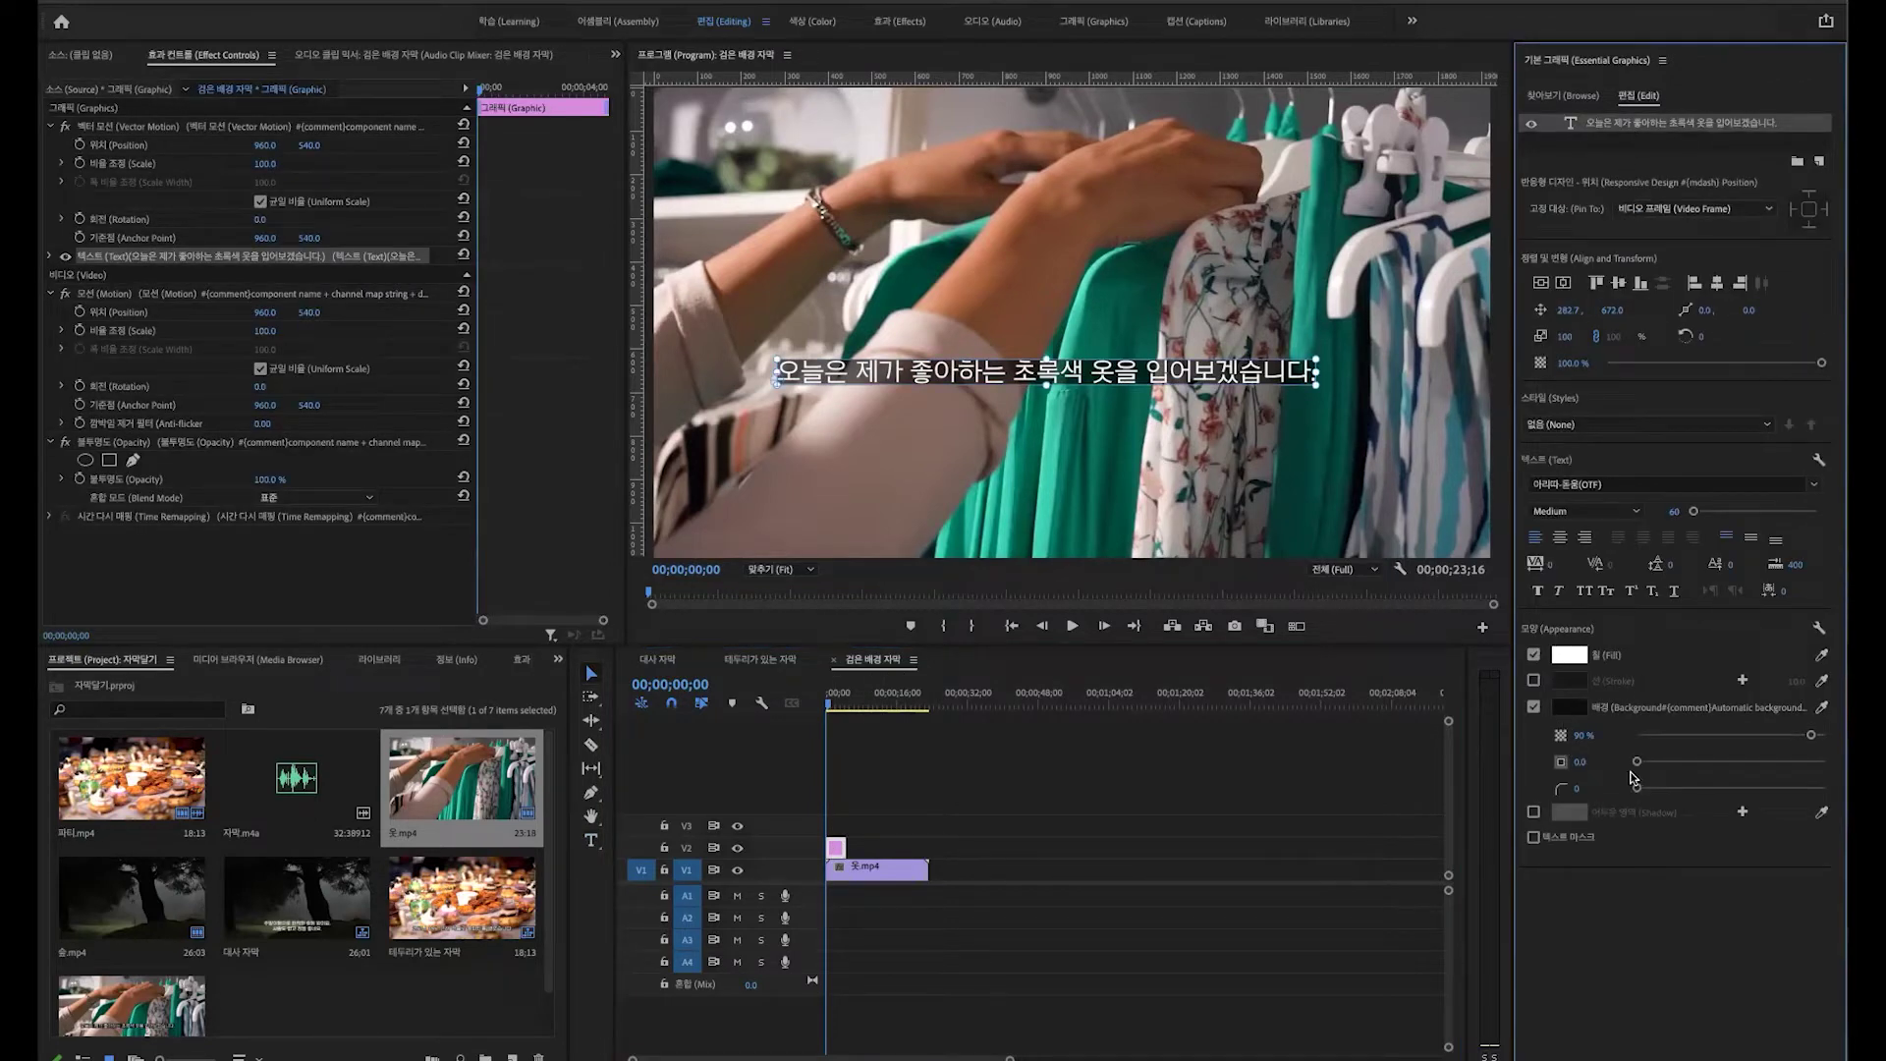
left_click_drag(1637, 762, 1582, 772)
left_click(778, 568)
left_click(768, 743)
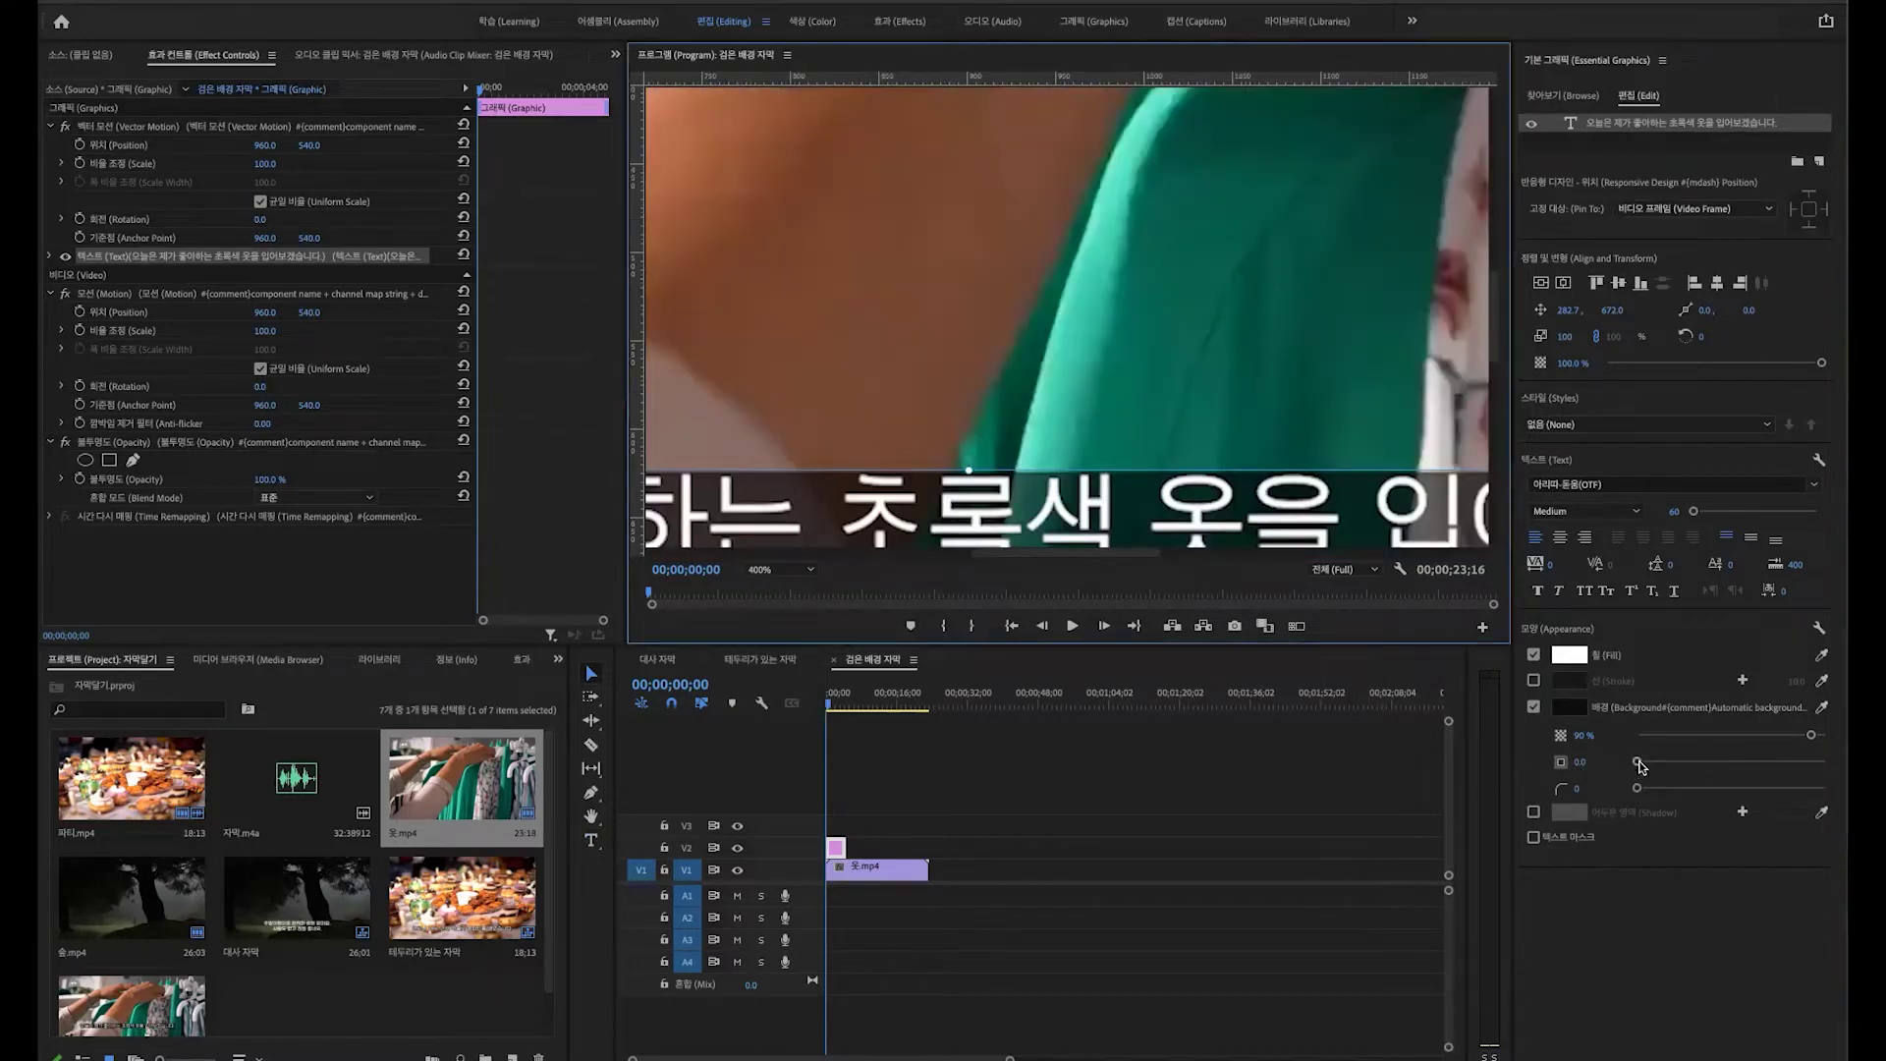
left_click_drag(1638, 766, 1646, 767)
left_click(1600, 757)
type("5")
key("Return")
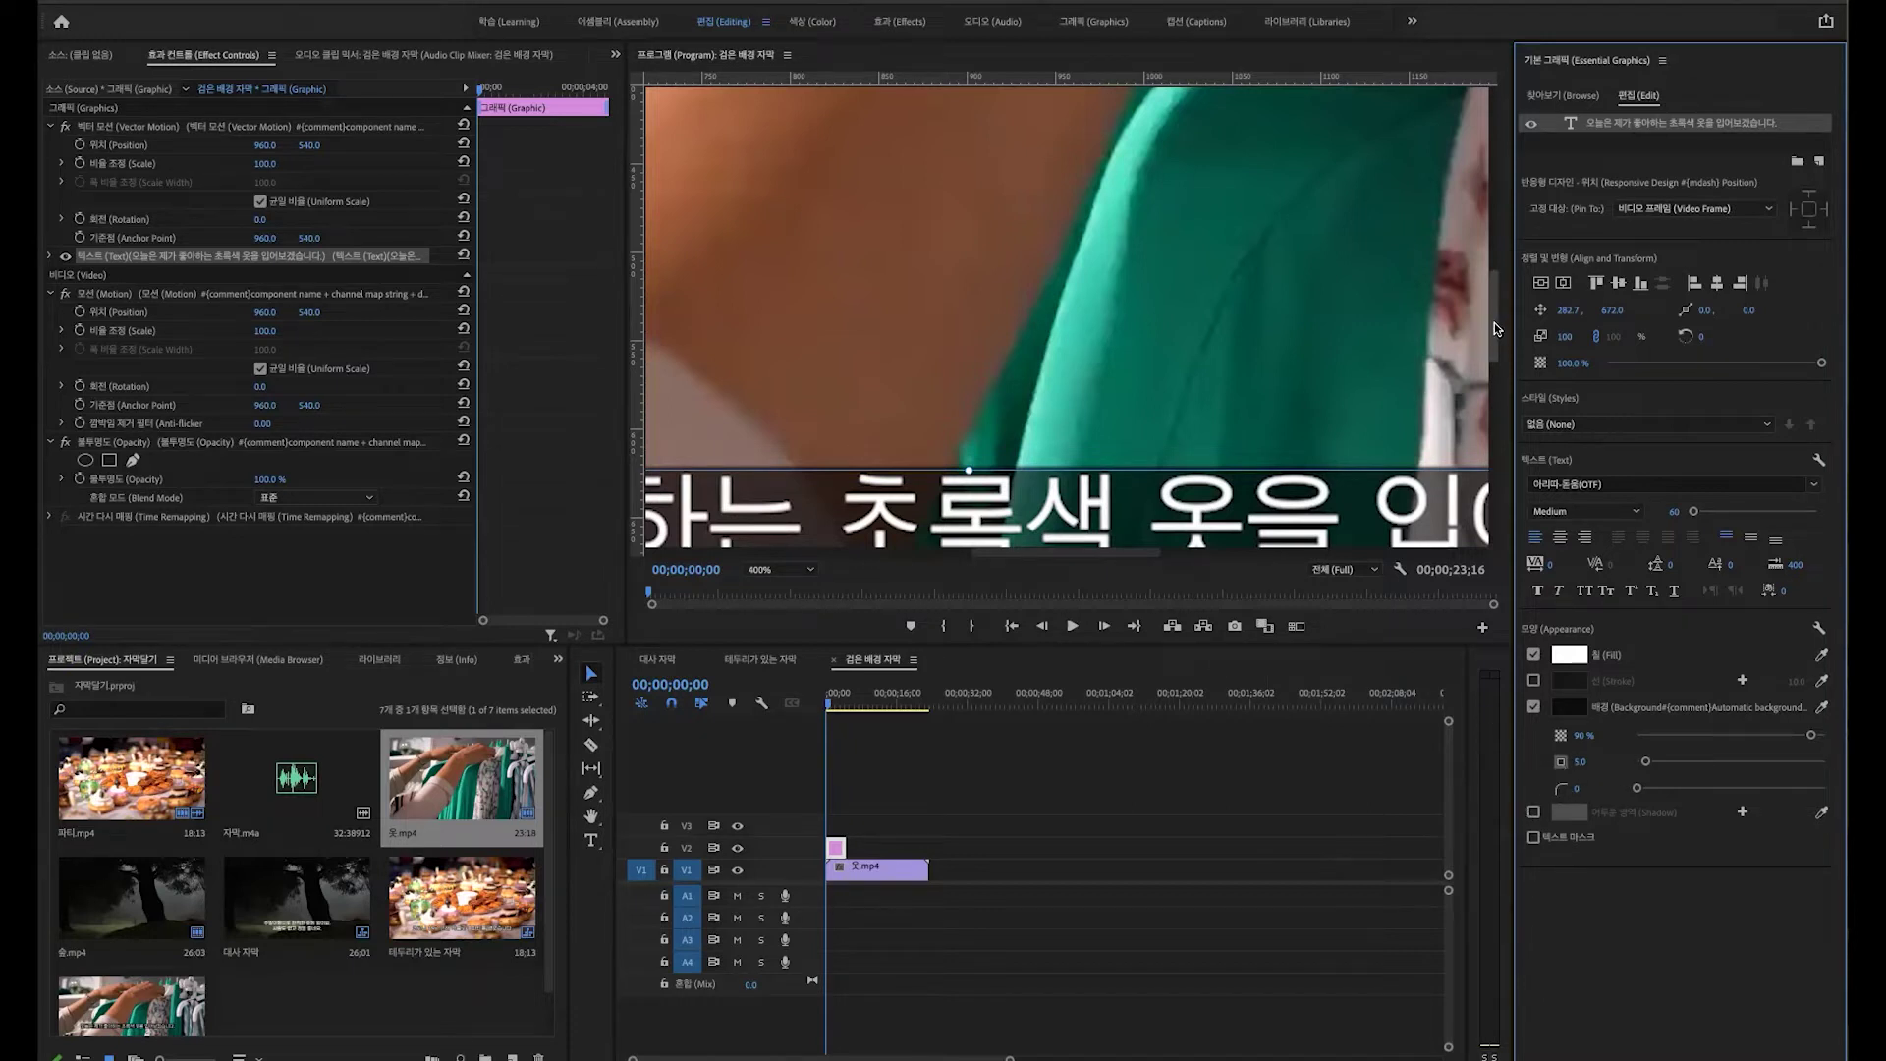
left_click_drag(1494, 322, 1493, 338)
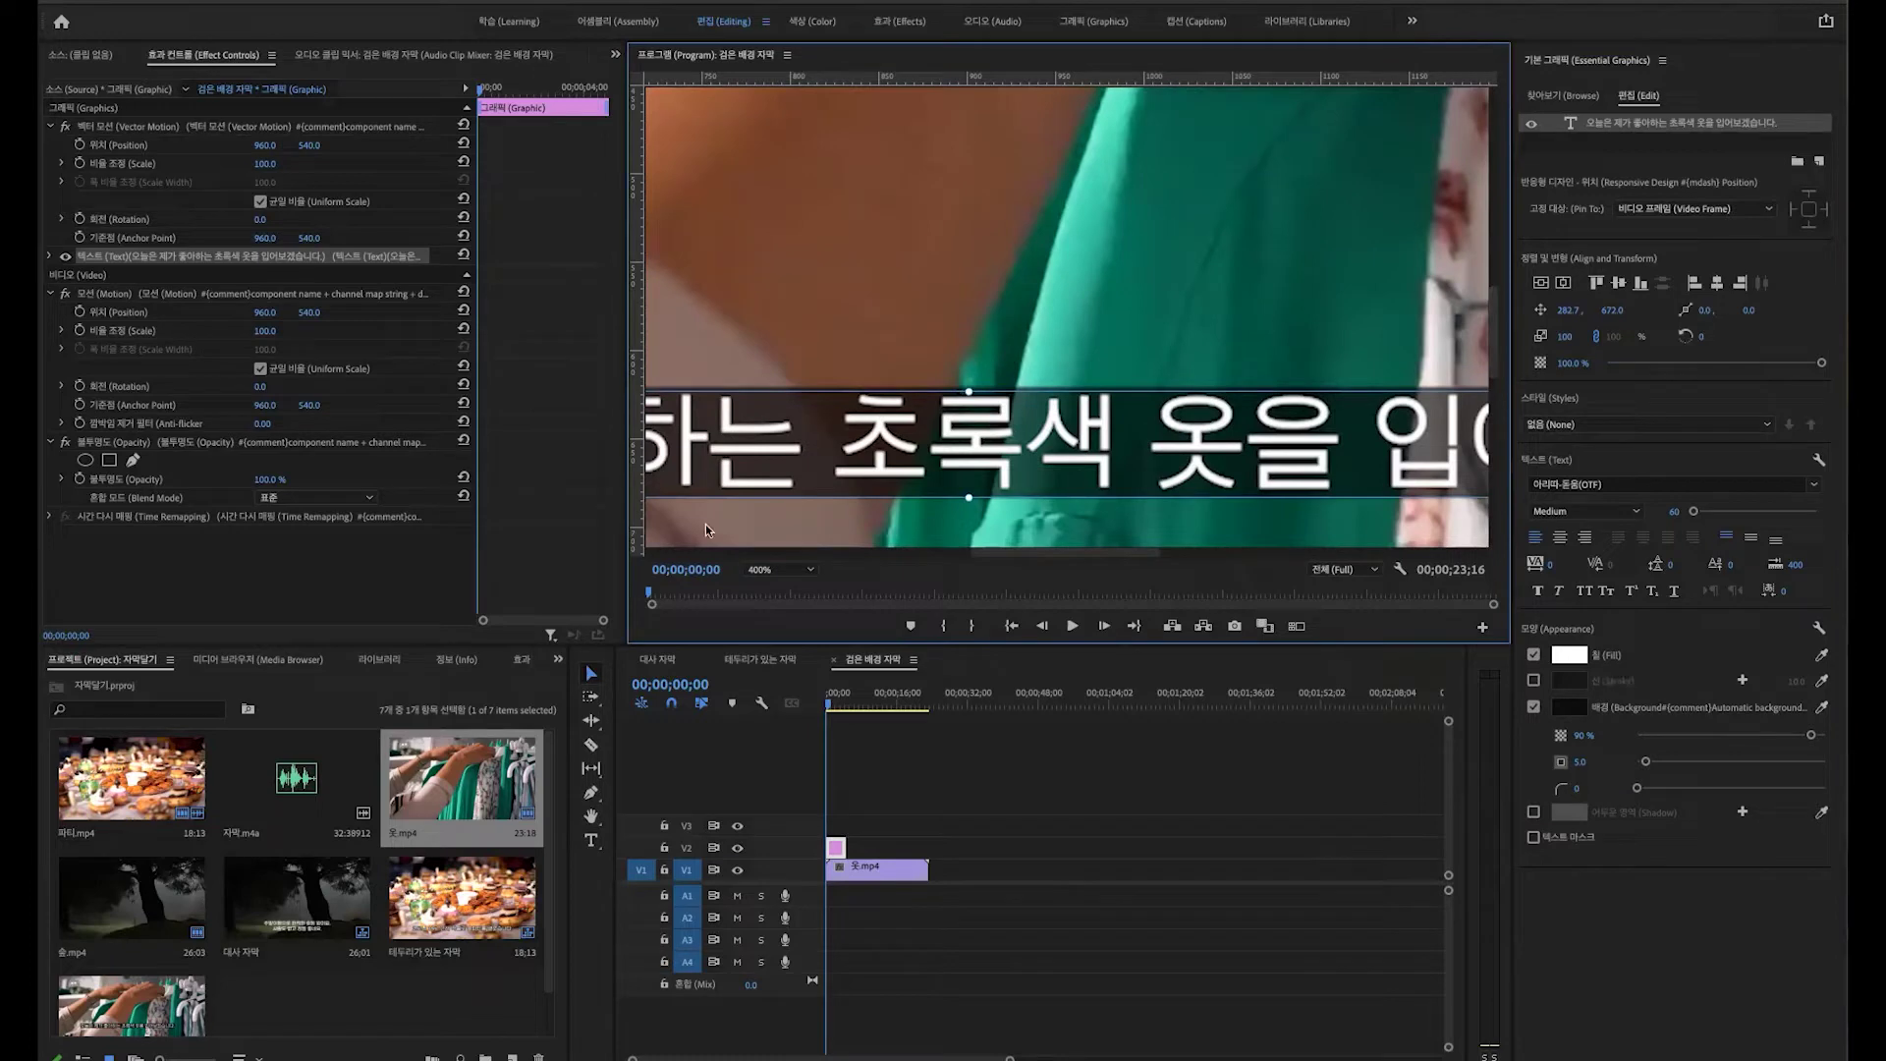
left_click(778, 569)
left_click(789, 594)
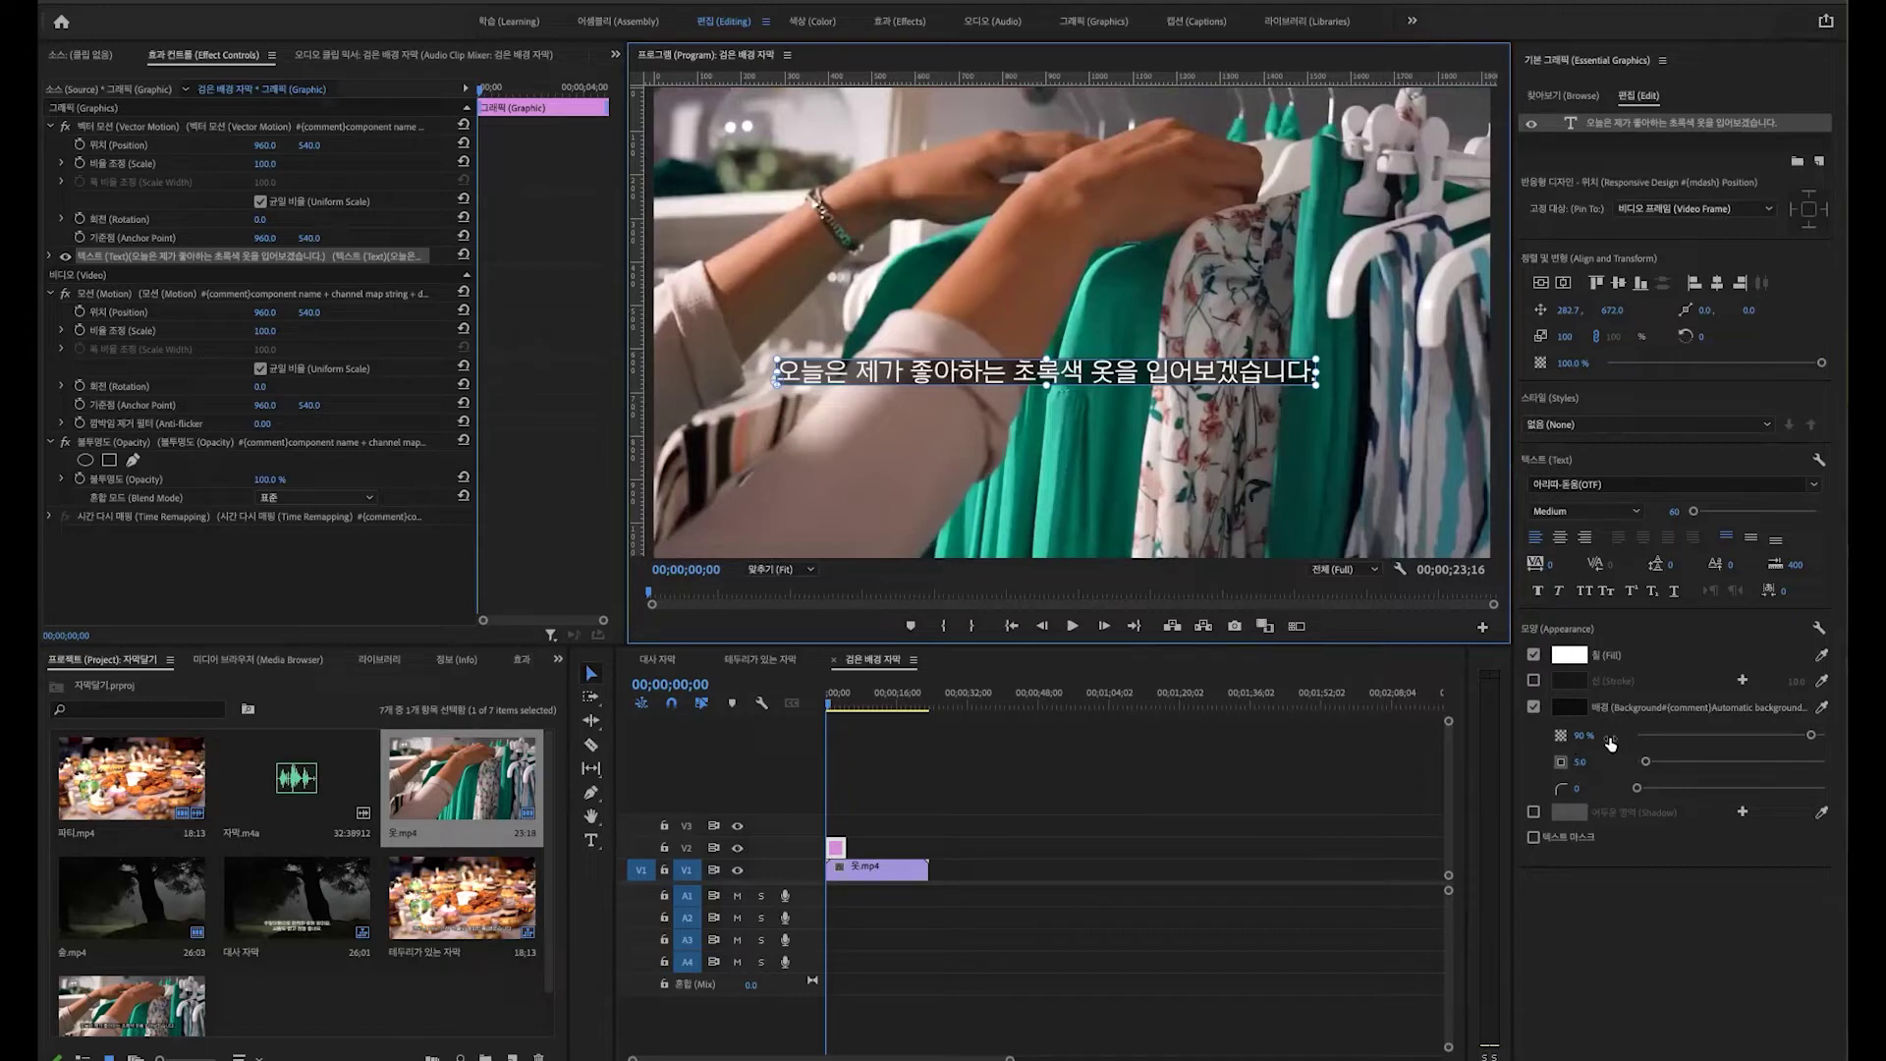
Step: Try a corner radius of 100 on the caption's background, and bring the radius back to 0
left_click_drag(1637, 787, 1836, 792)
left_click(1058, 758)
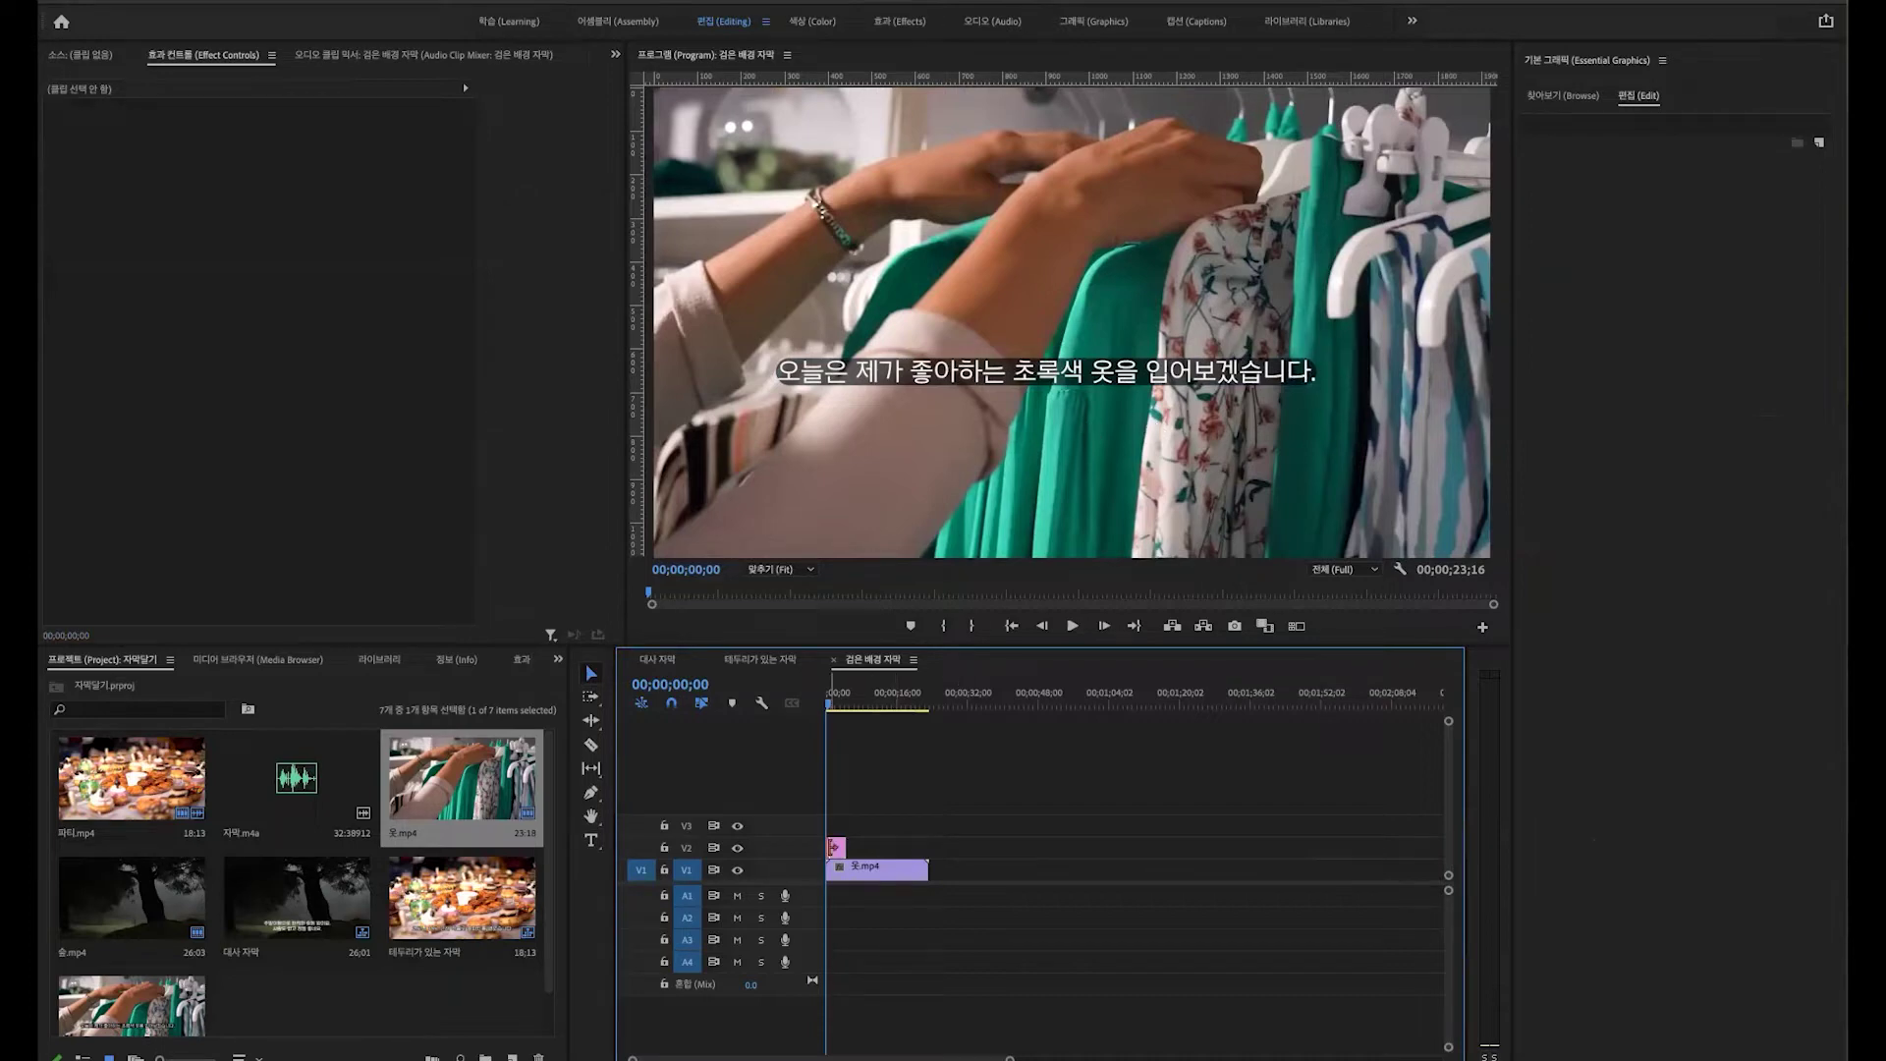
double_click(833, 846)
left_click(834, 847)
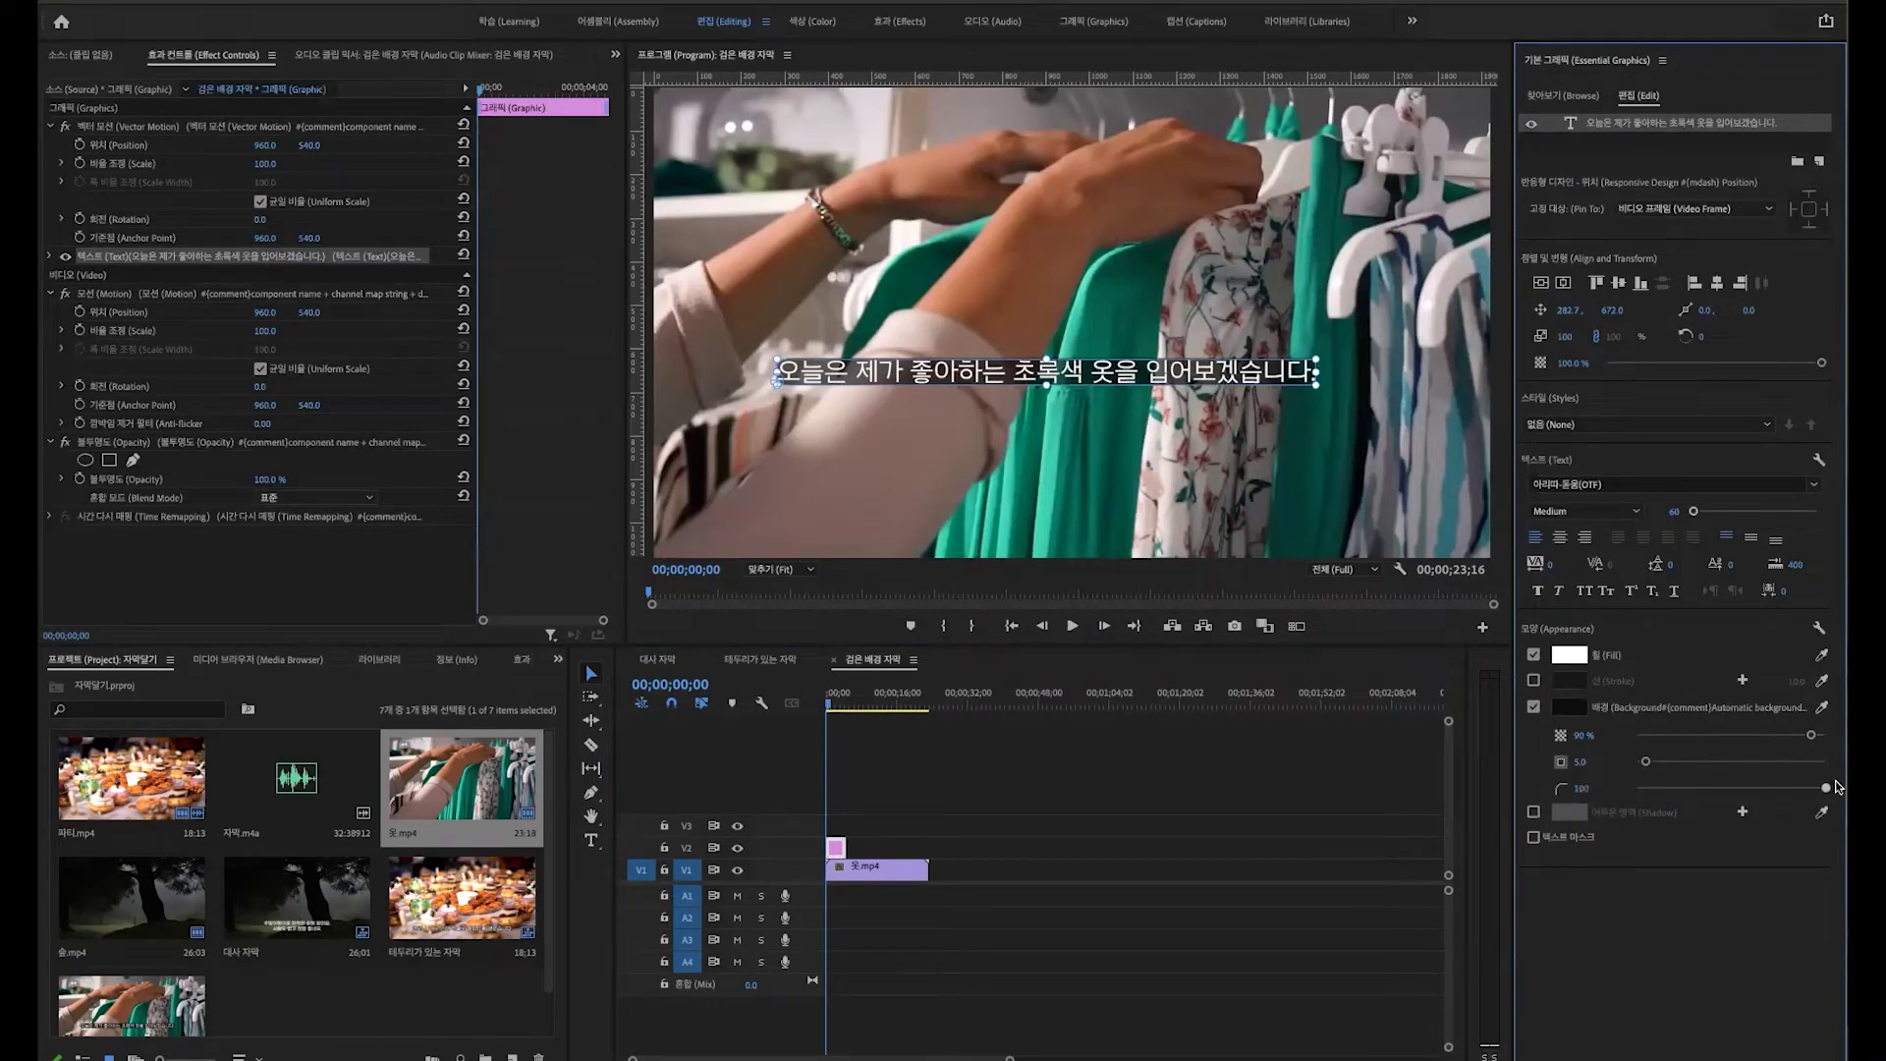
left_click_drag(1827, 790, 1605, 795)
left_click(879, 823)
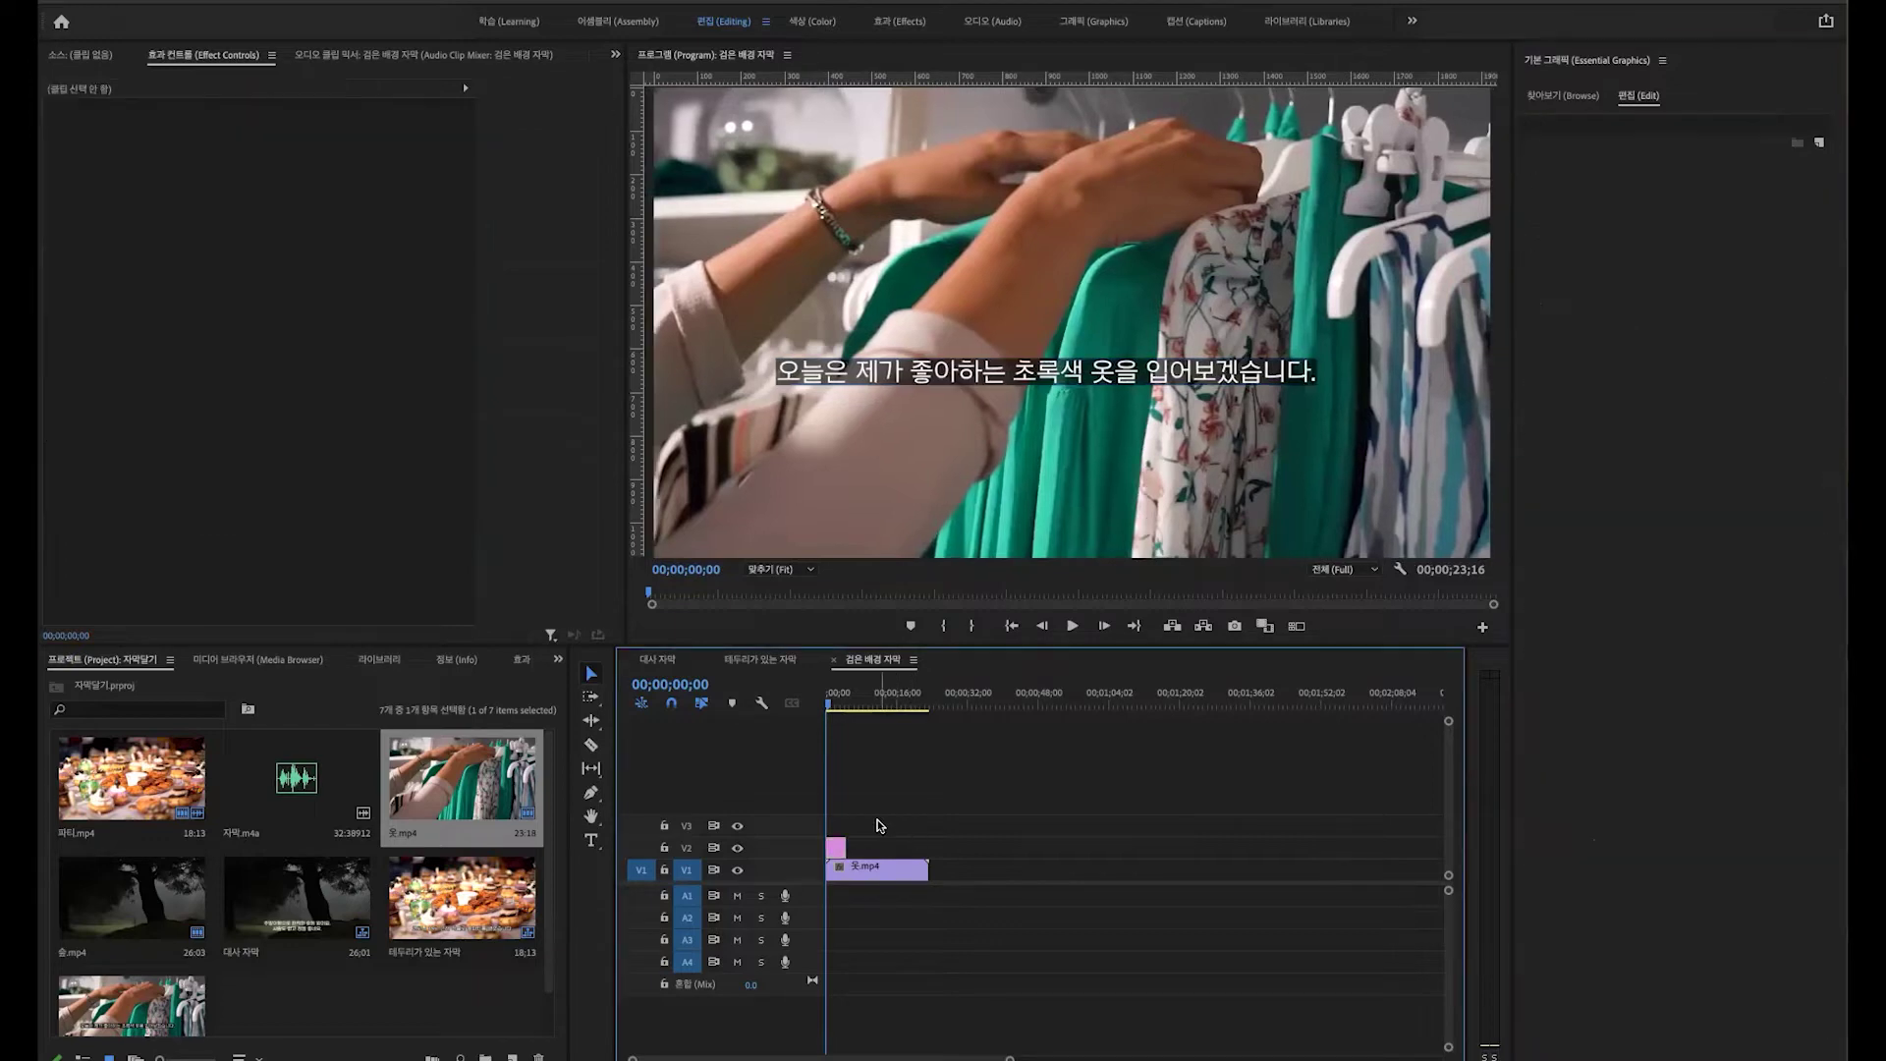
Step: Set the caption's background colour to red (FF0000)
left_click(791, 571)
left_click(792, 575)
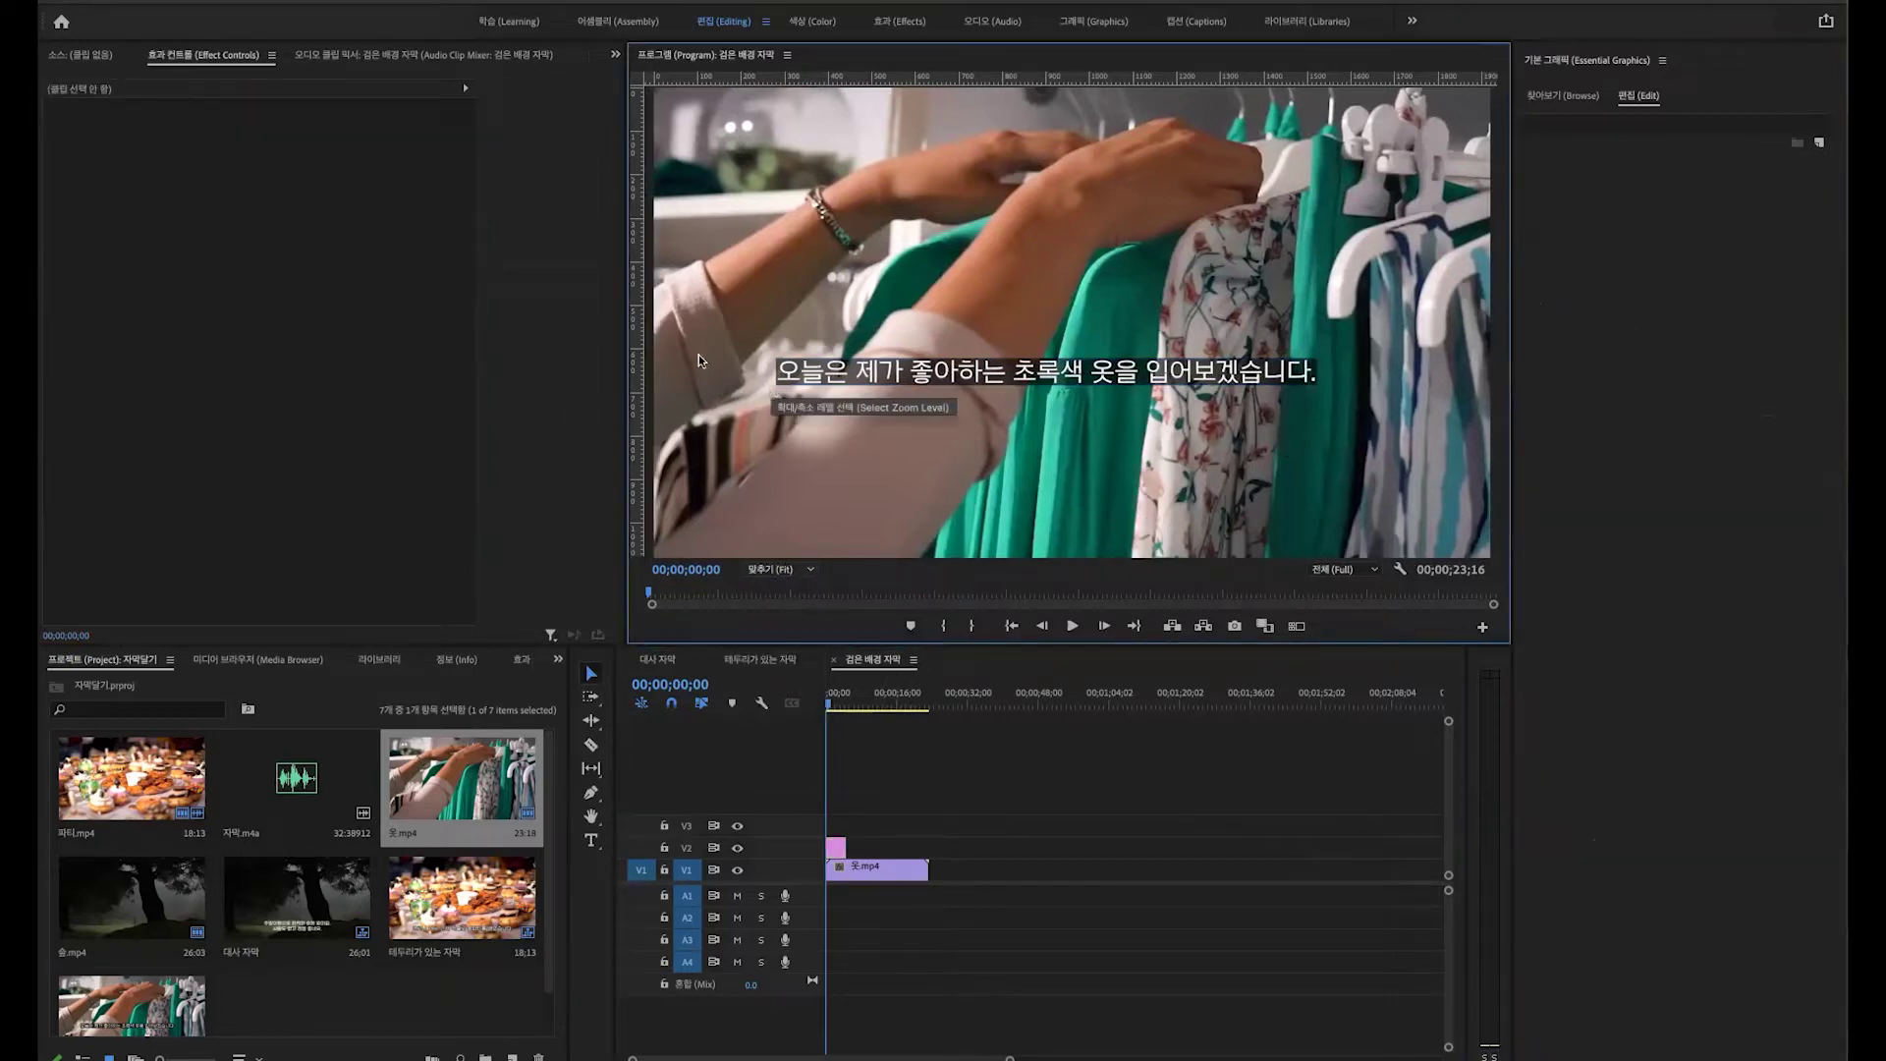
left_click(836, 848)
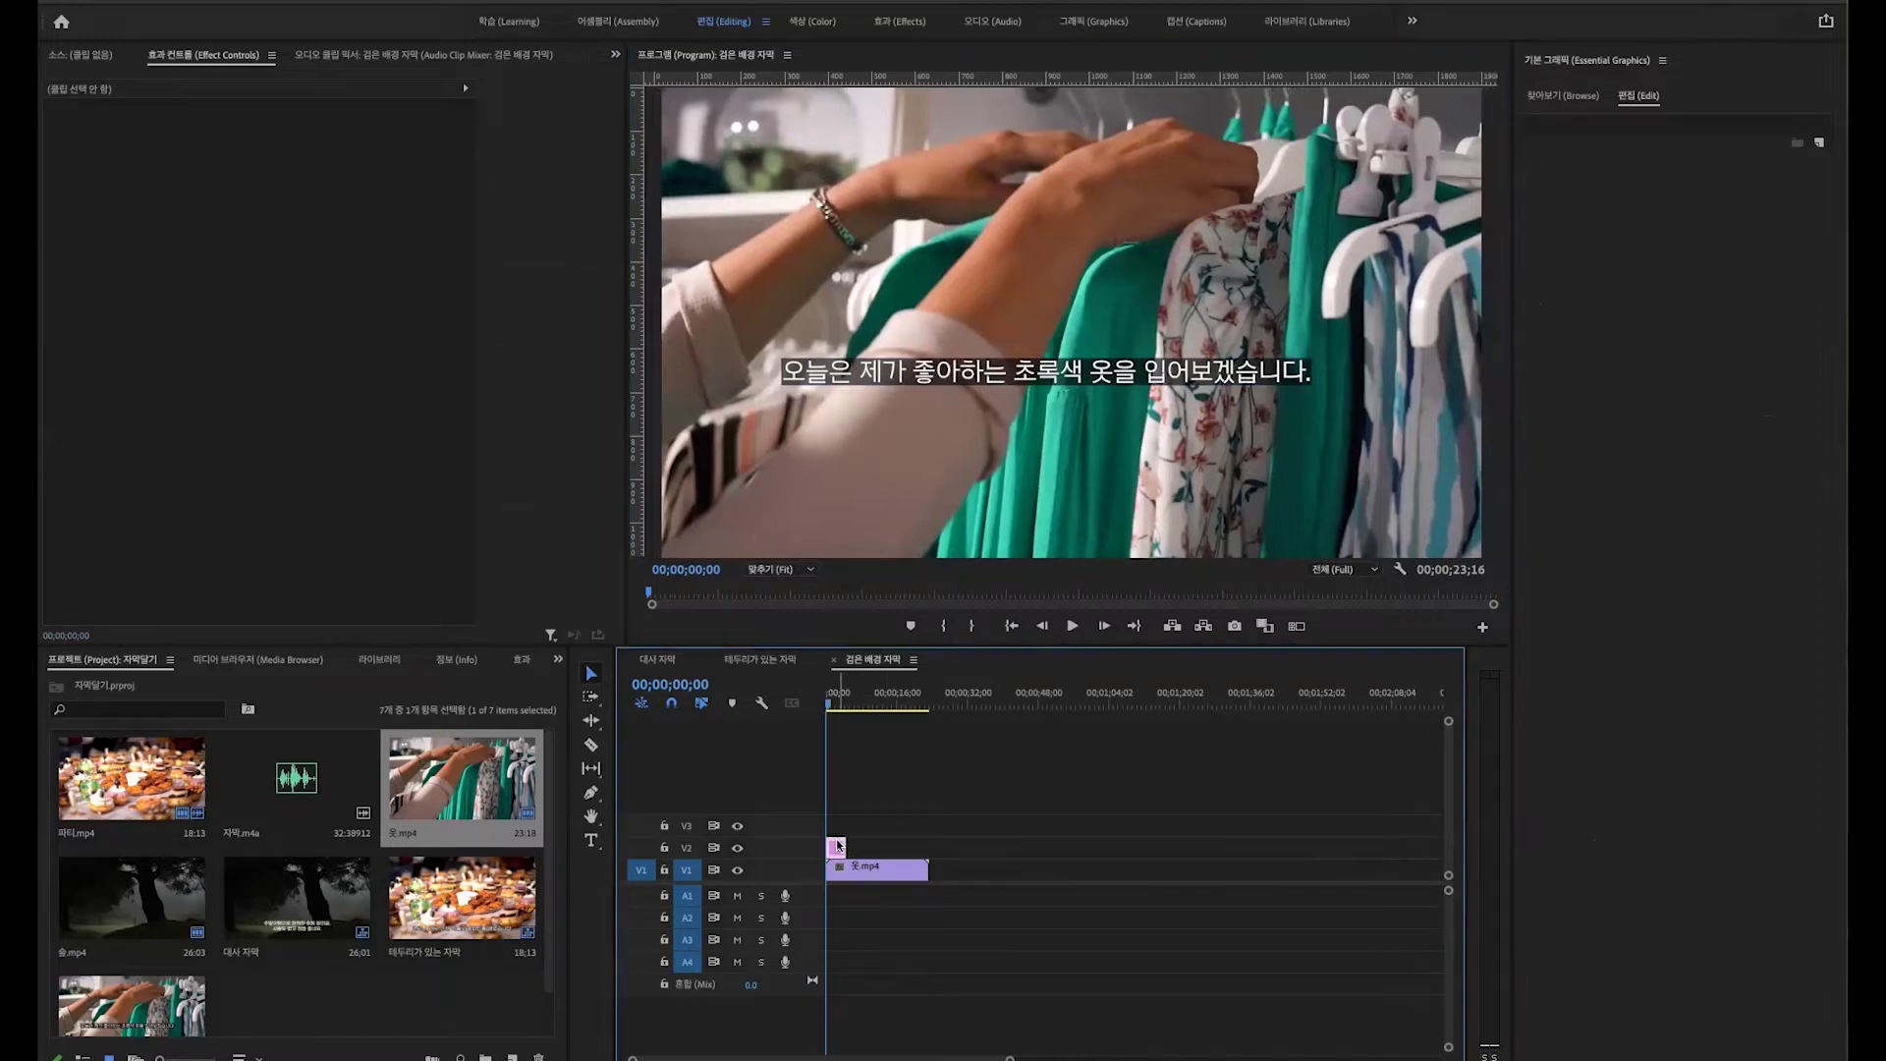
left_click(1693, 125)
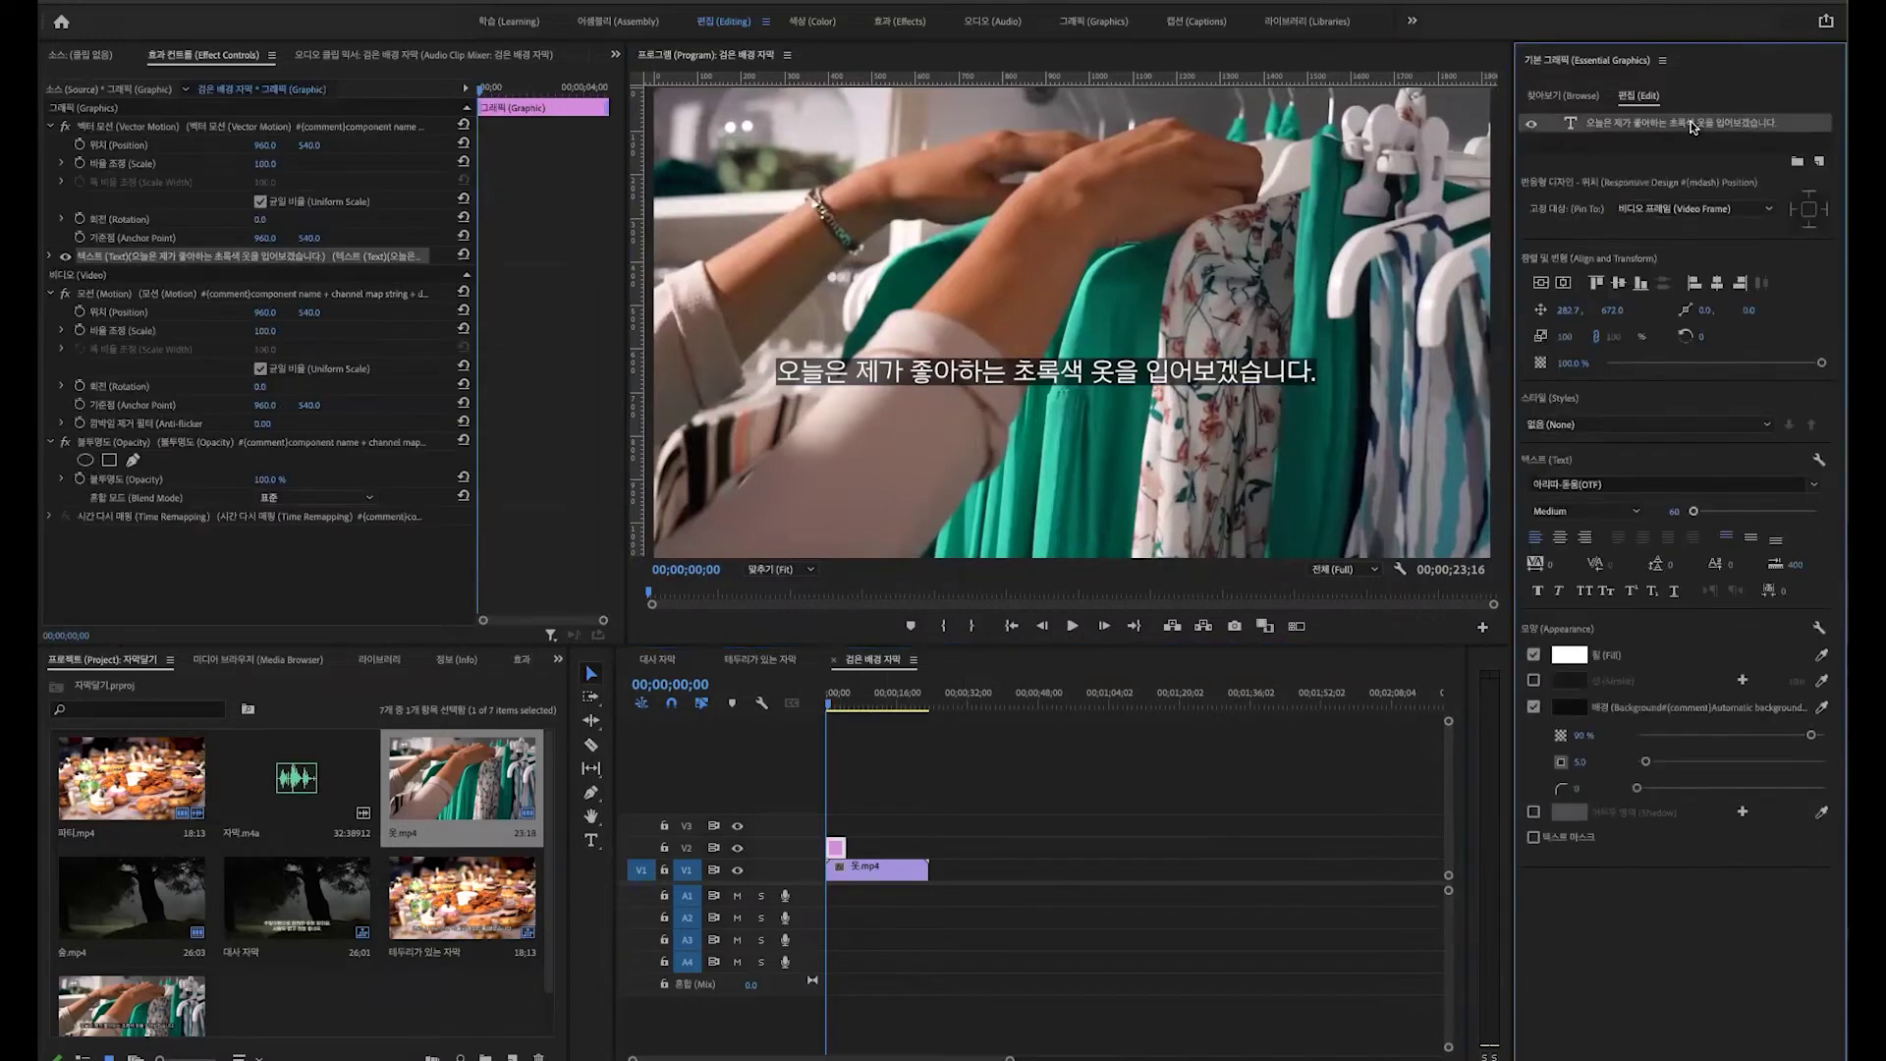
left_click(1585, 708)
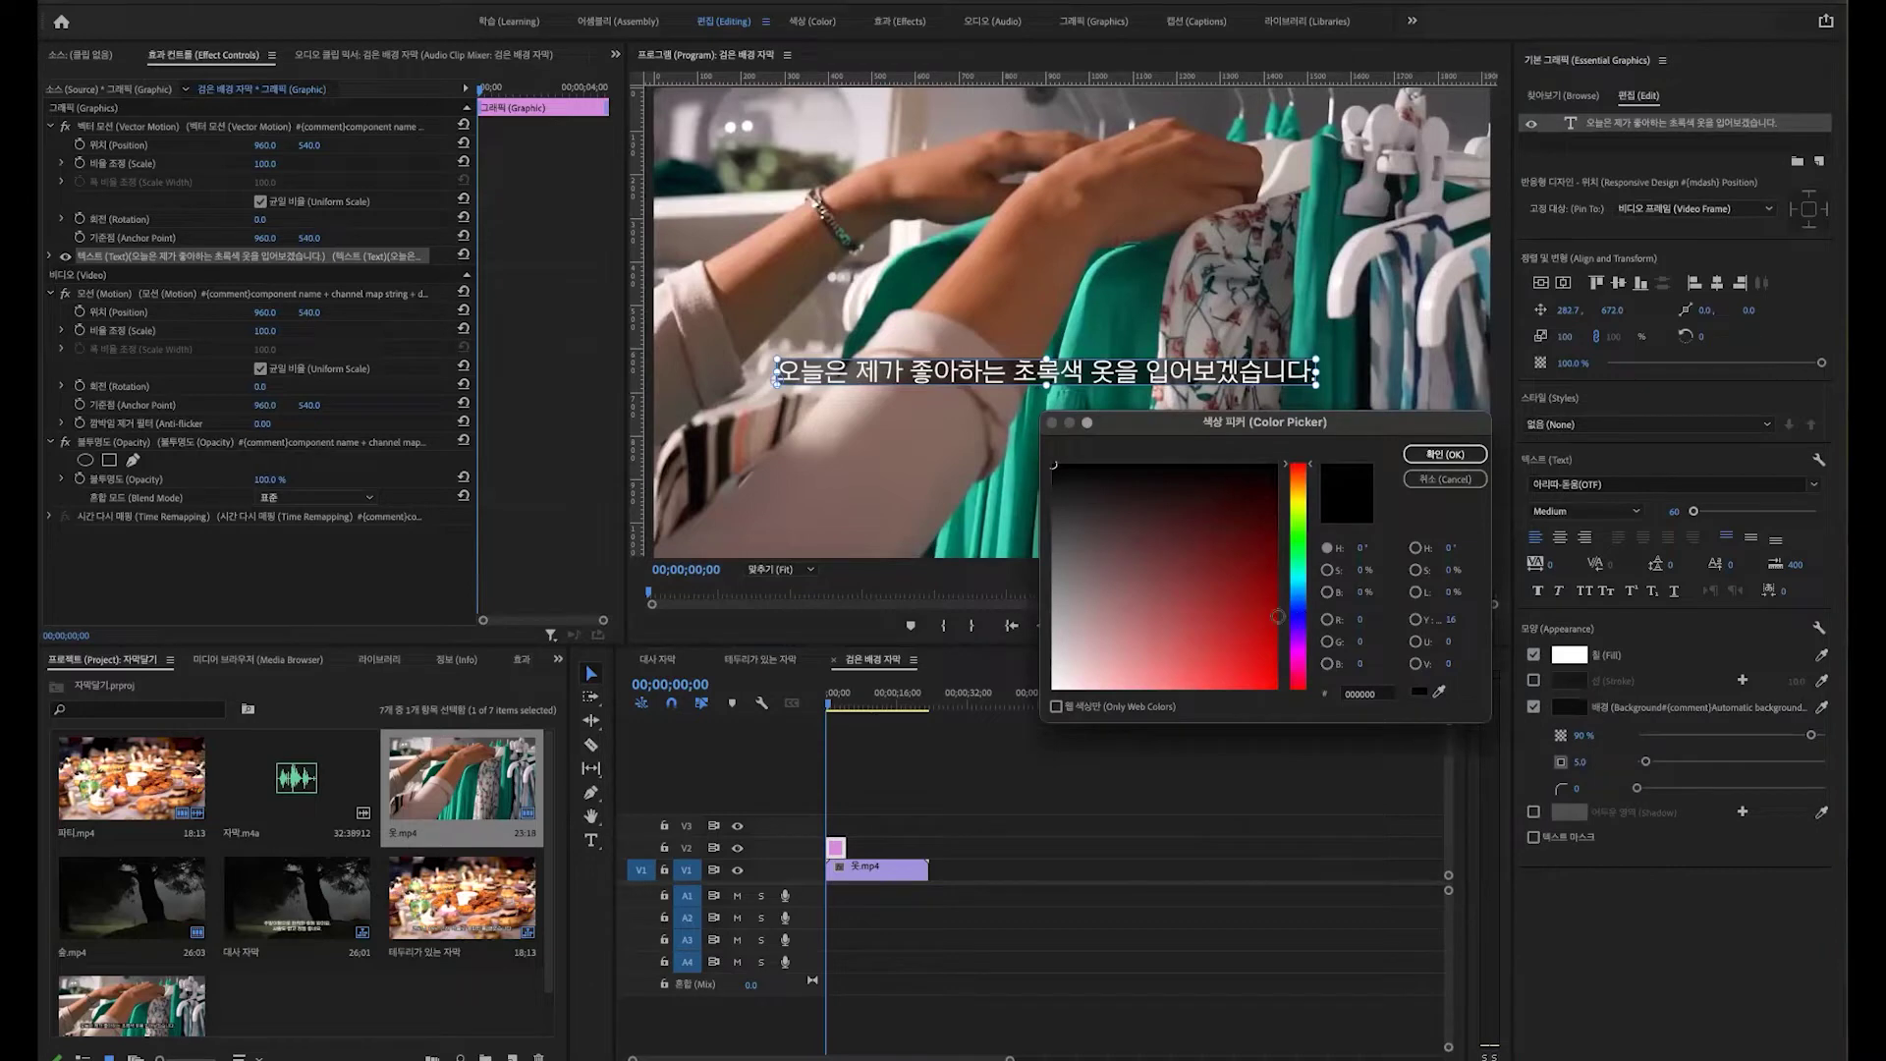
left_click(1276, 688)
left_click(1443, 453)
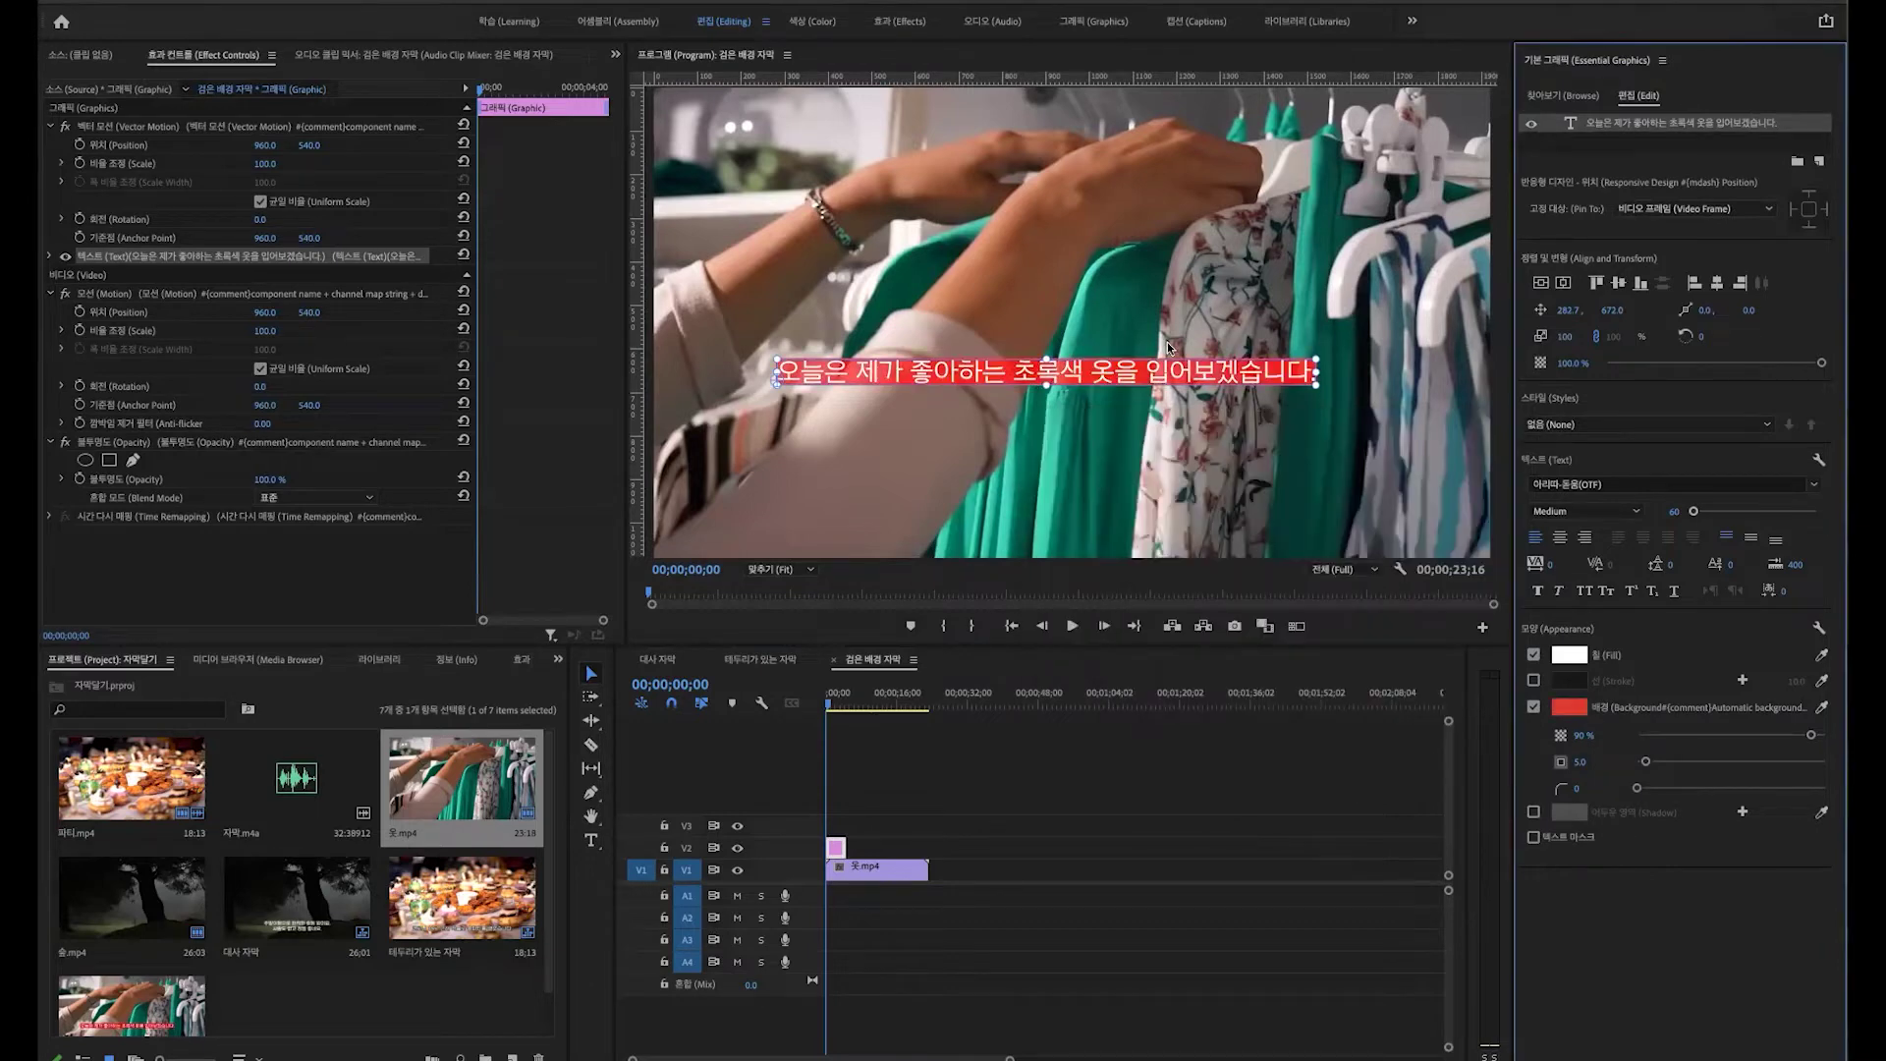
left_click(1572, 703)
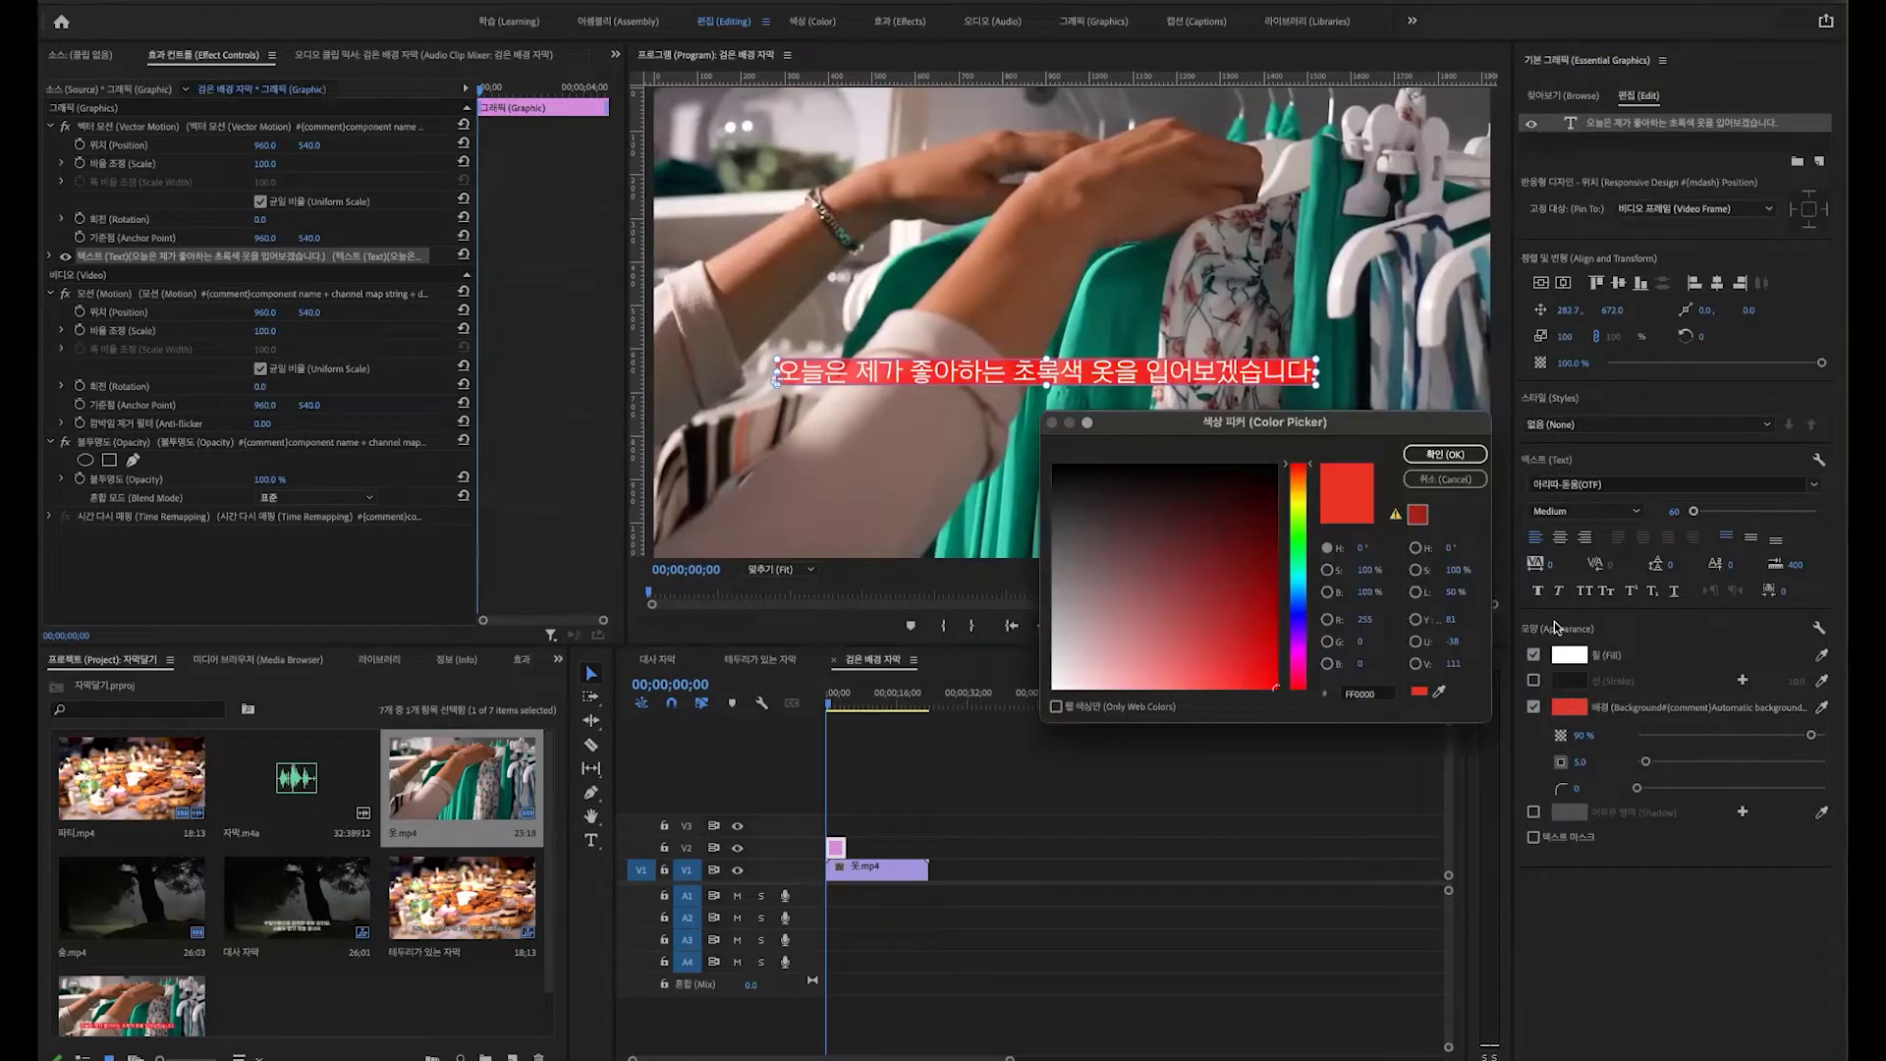
left_click(1440, 481)
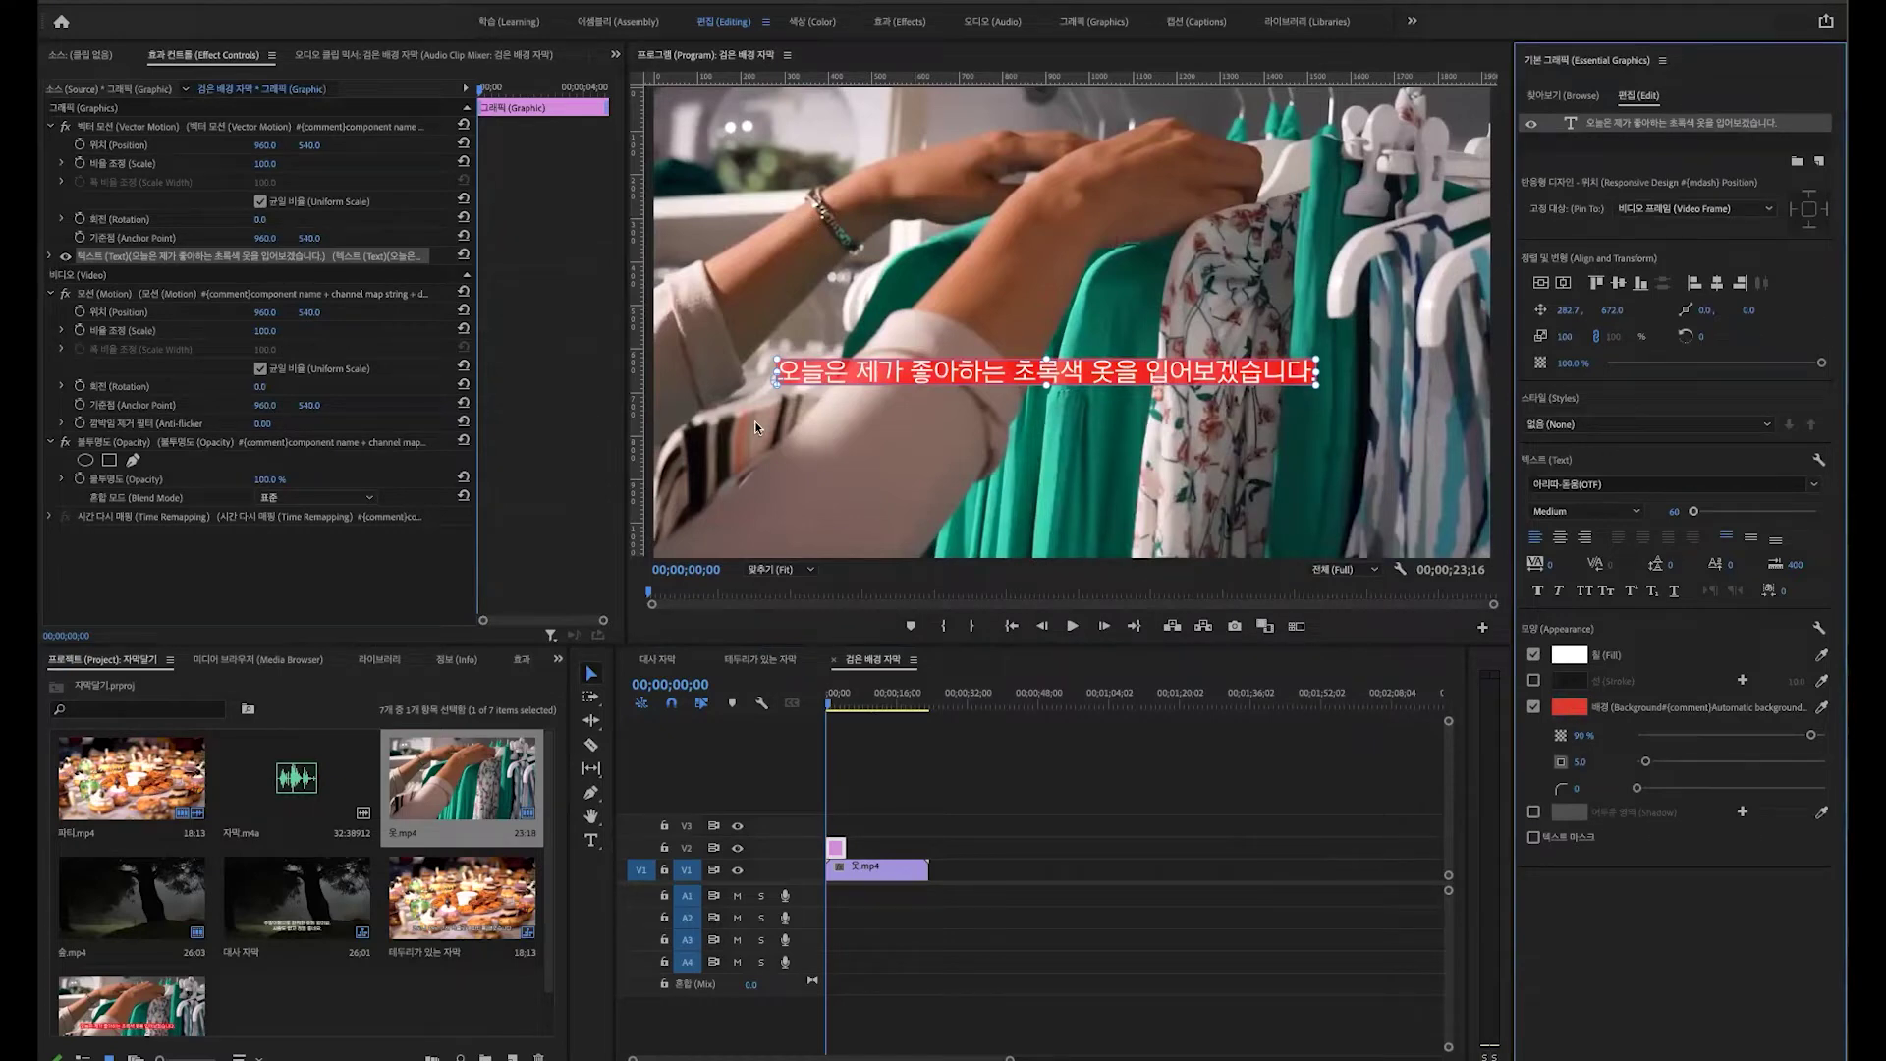
Step: Sample a green from the clothing beside the white hangers as the caption's background colour
left_click(1821, 709)
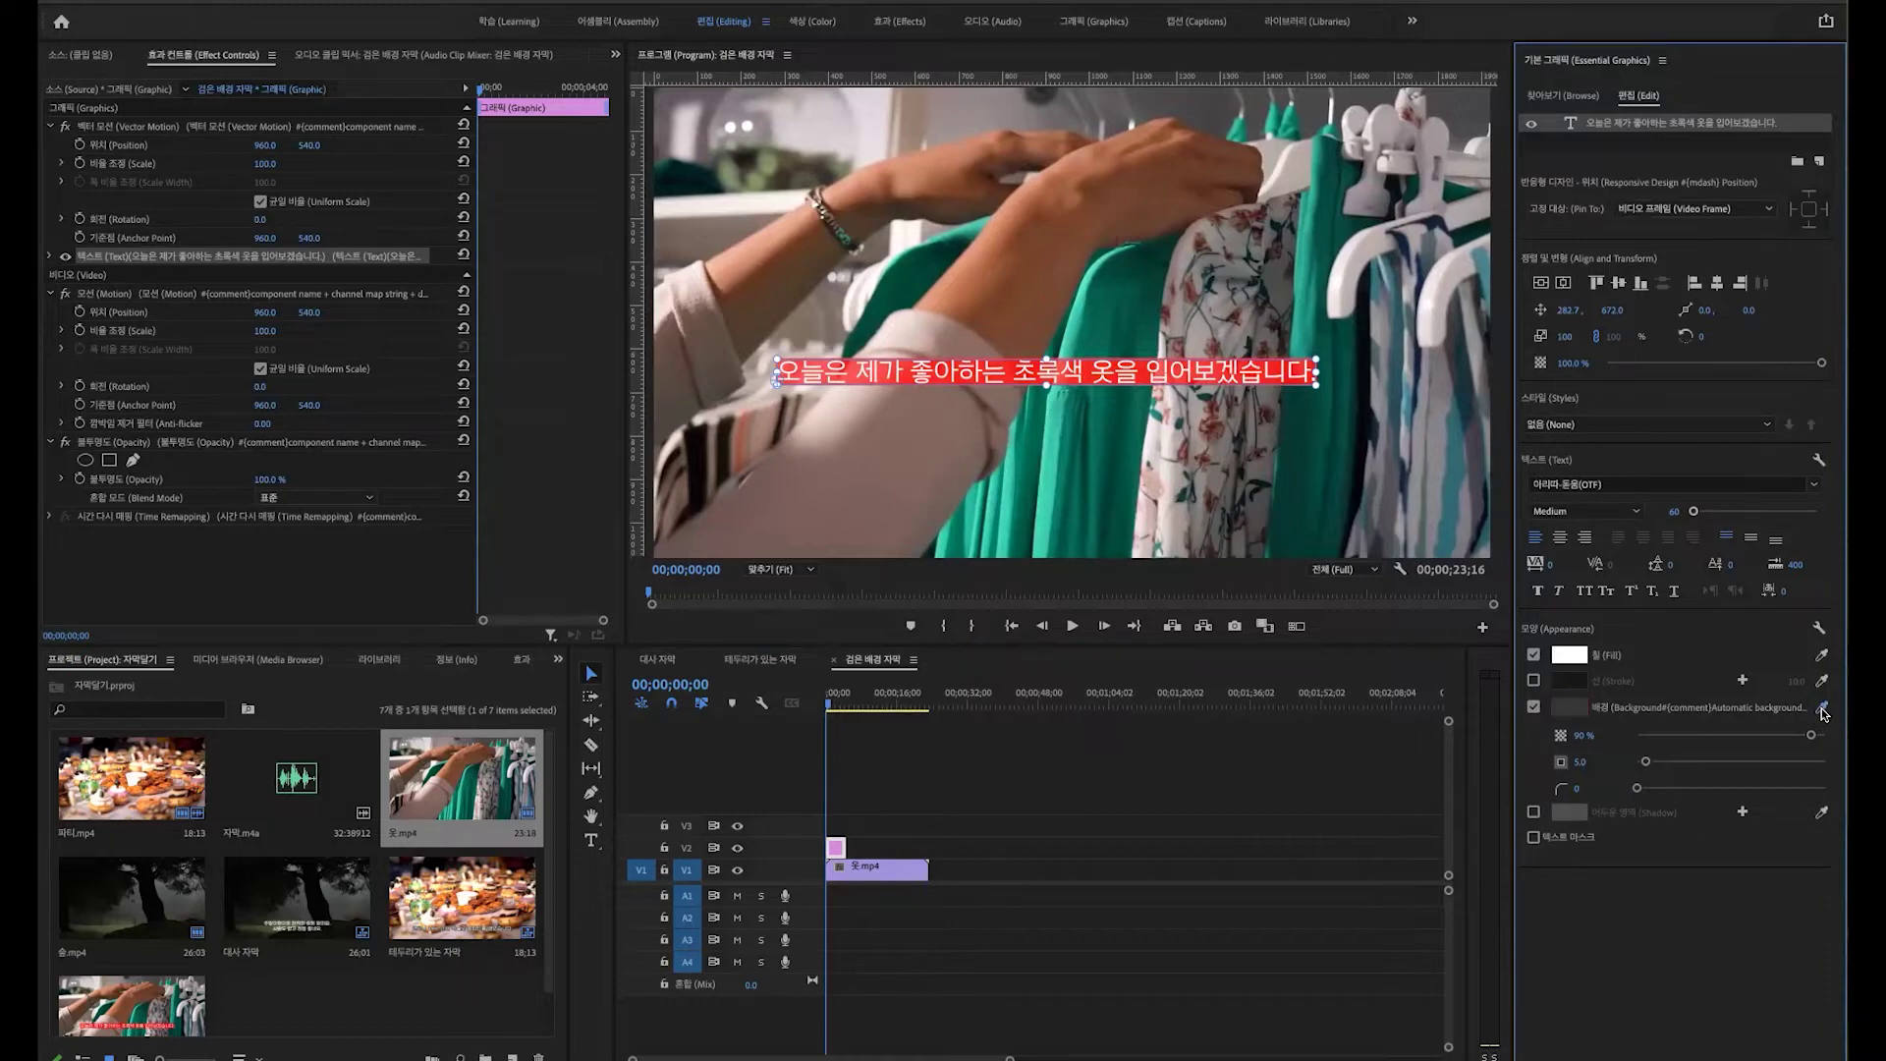
left_click(1334, 173)
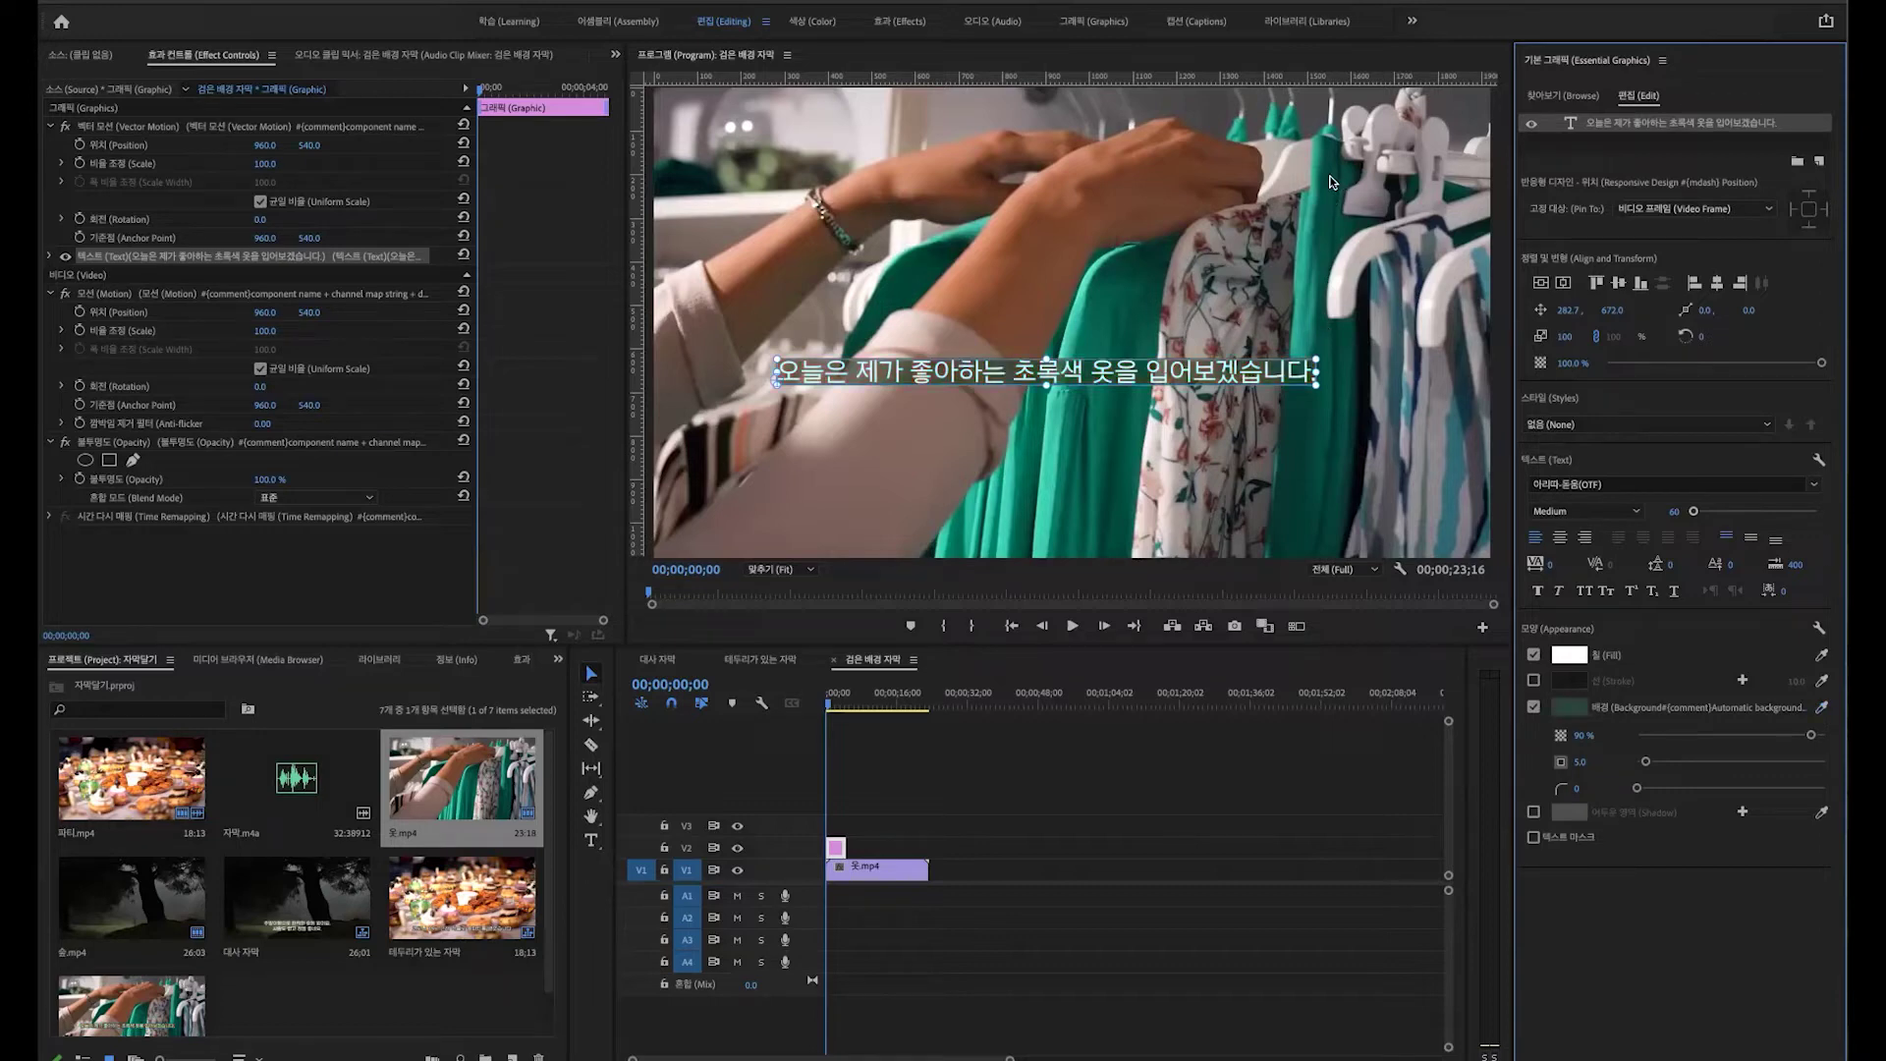
left_click(930, 830)
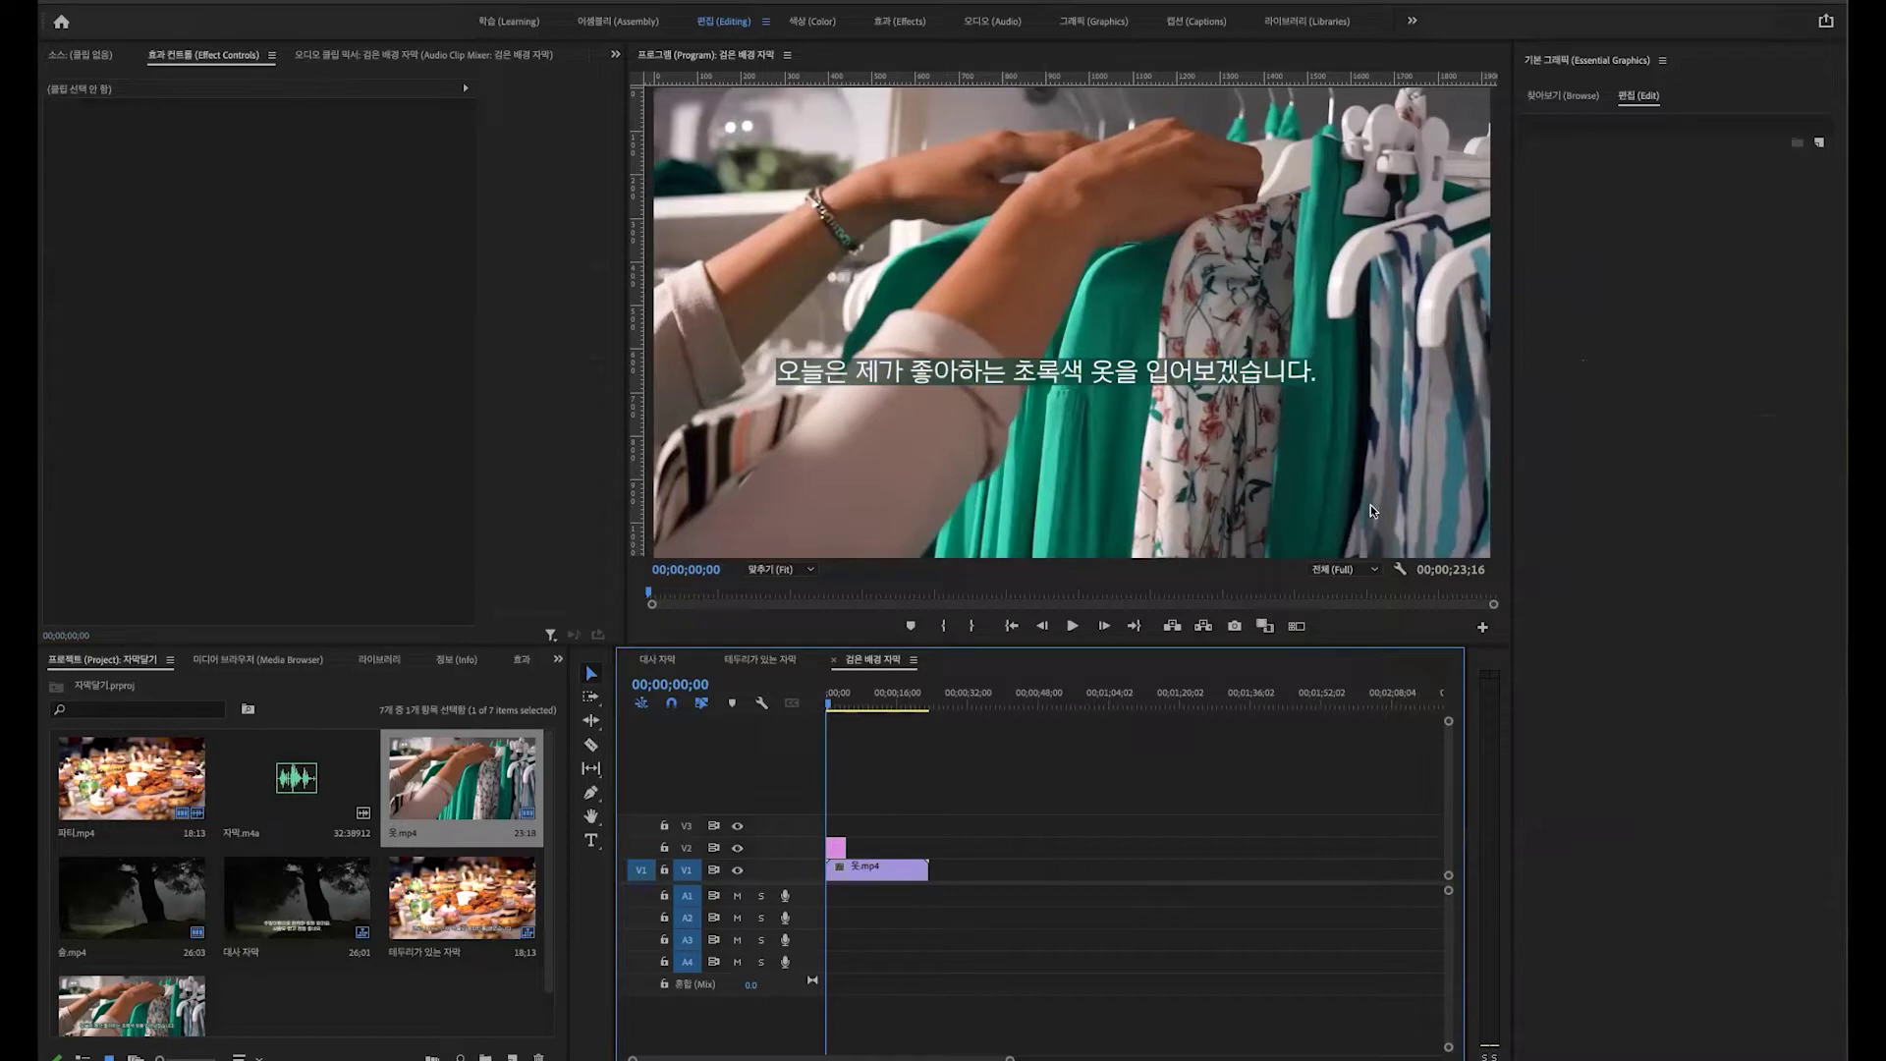
Step: Sample the caption's background colour from the blue striped garment, and replace it with a dark red from the floral garment
left_click(837, 848)
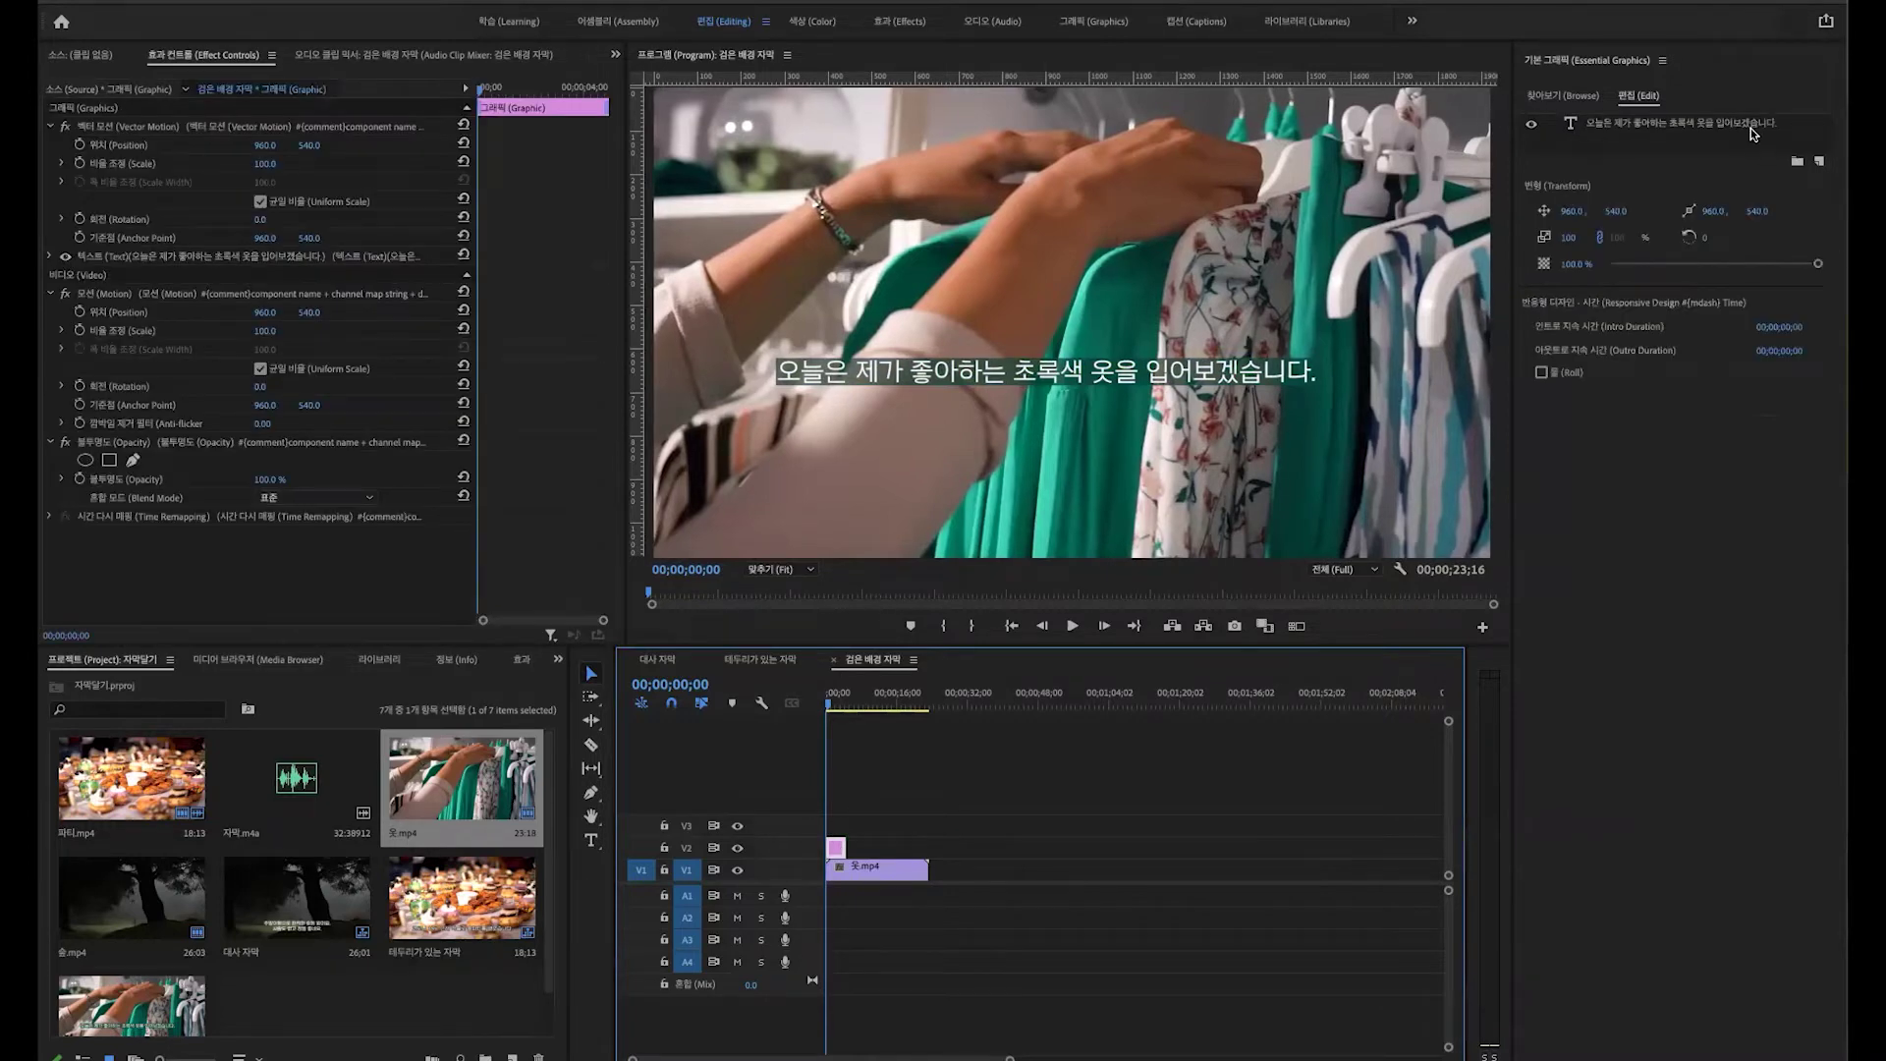
left_click(1823, 707)
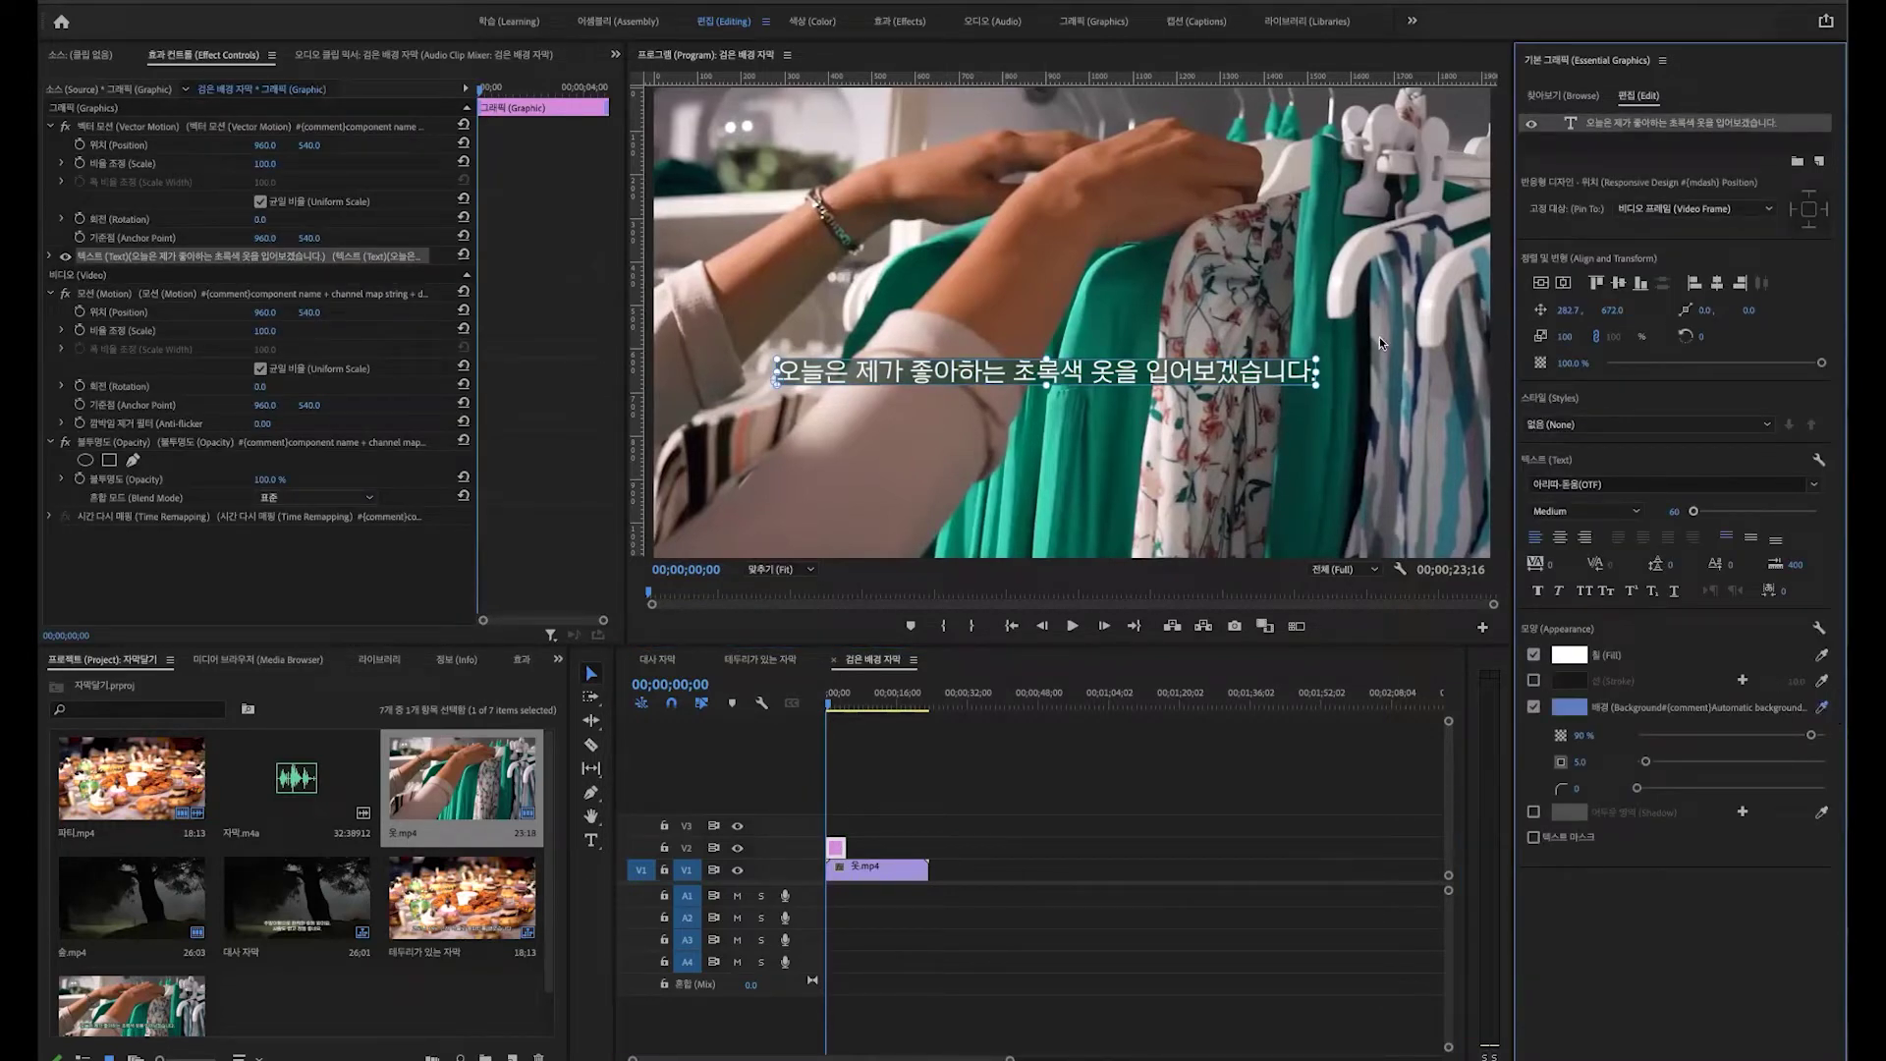
left_click(1435, 437)
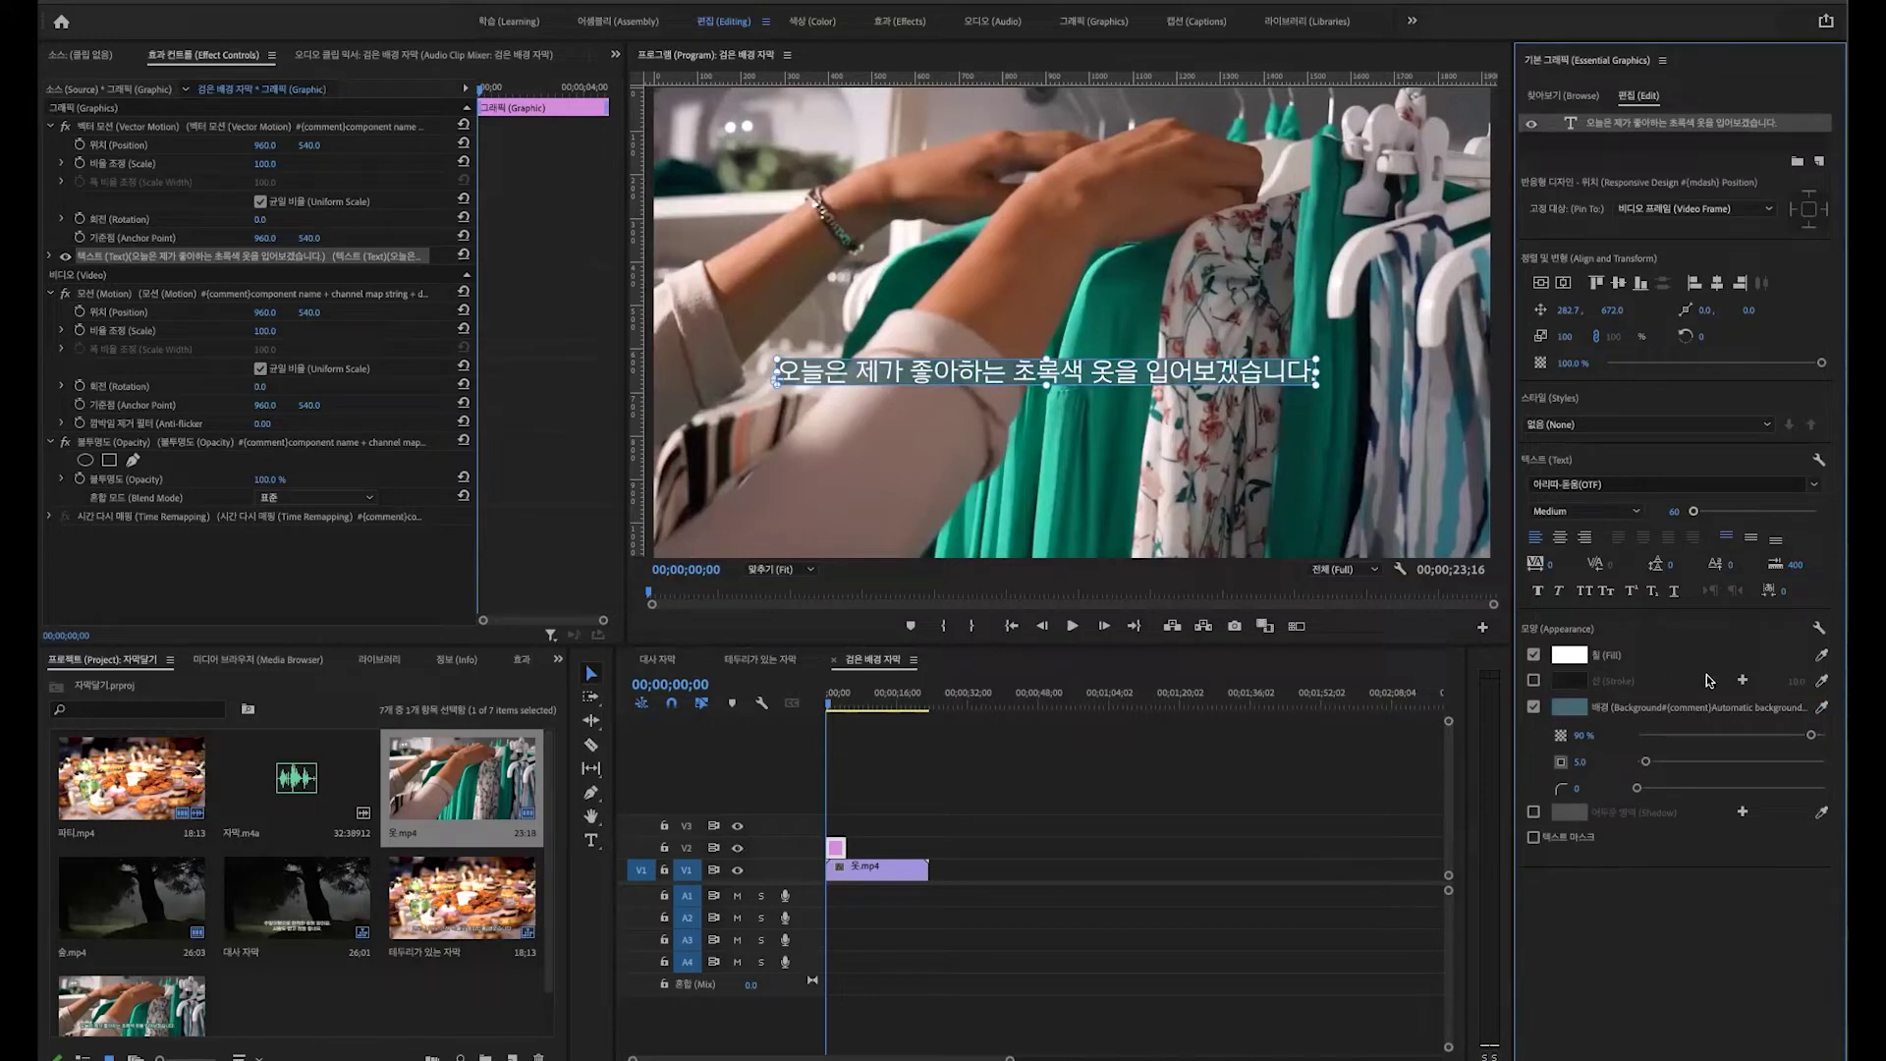
left_click(1823, 707)
left_click(1211, 424)
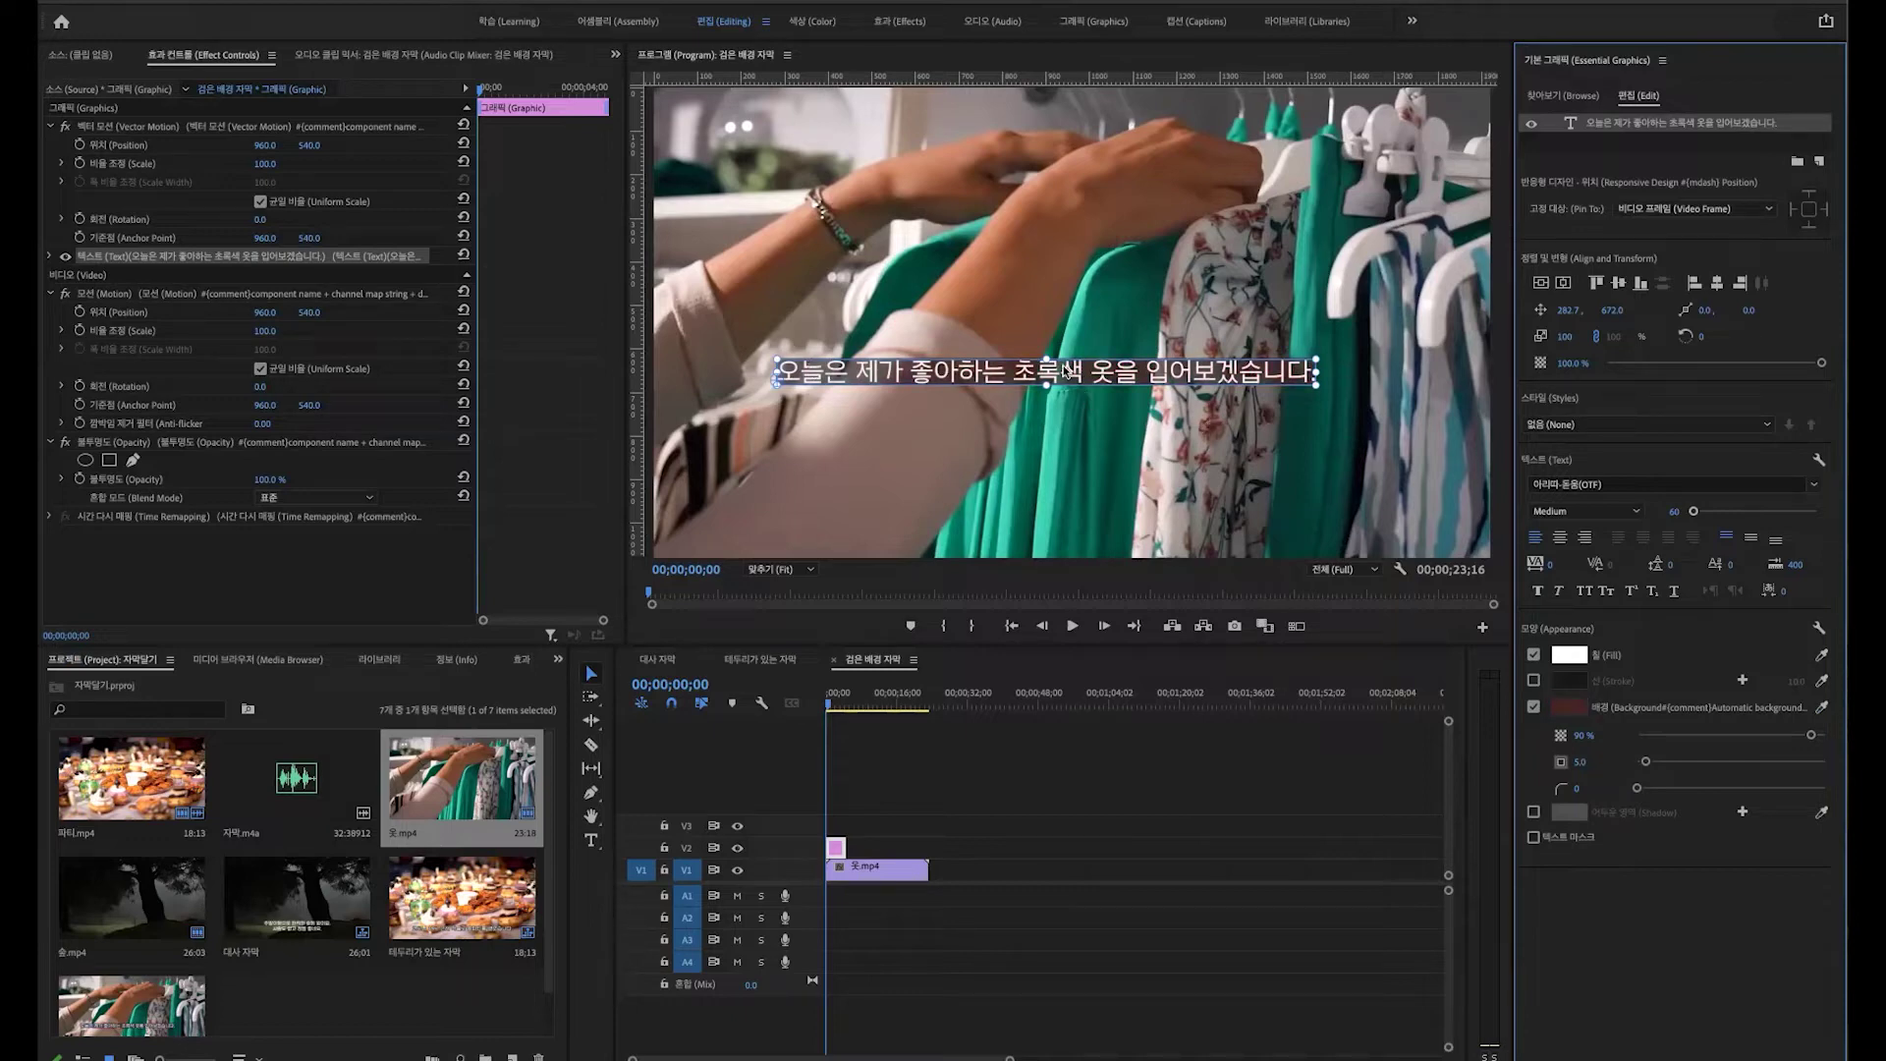
left_click(1047, 819)
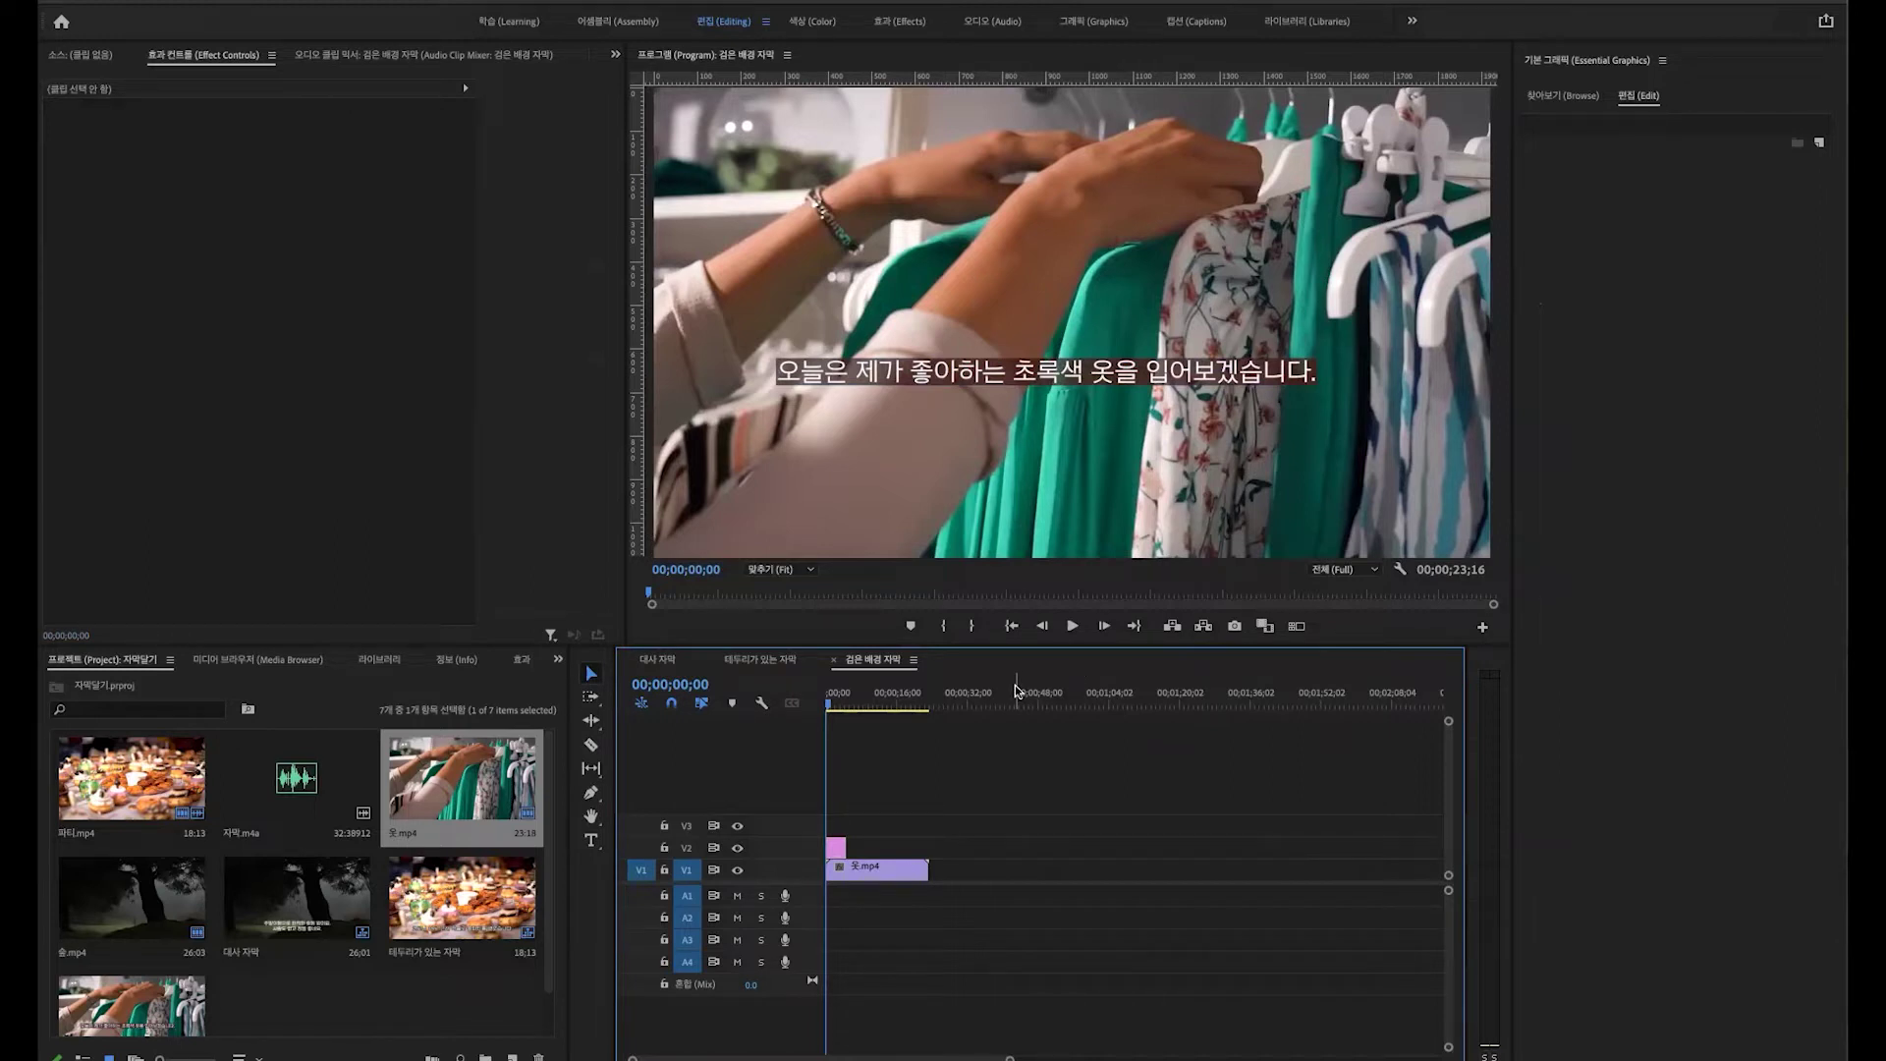
Step: Sample a near-black (061112) from the area around the hangers in the video as the caption's background colour
left_click(835, 847)
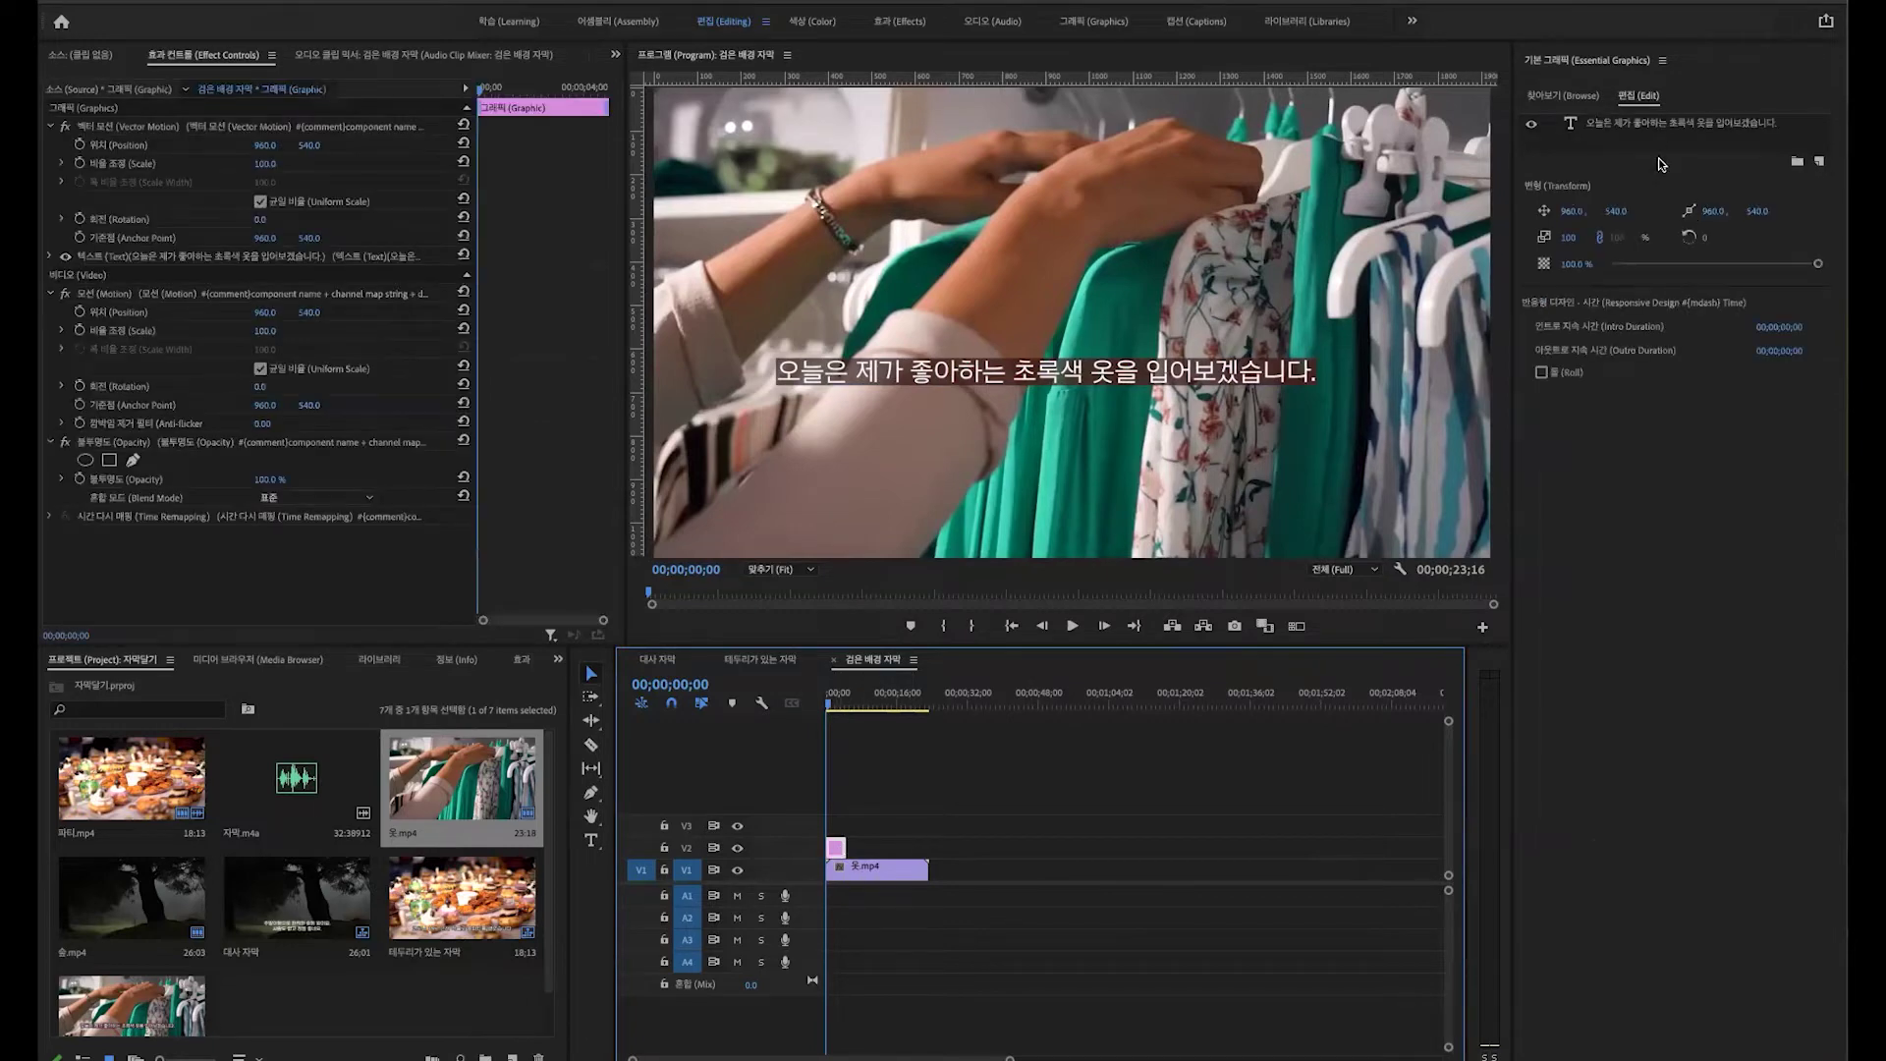
left_click(1659, 124)
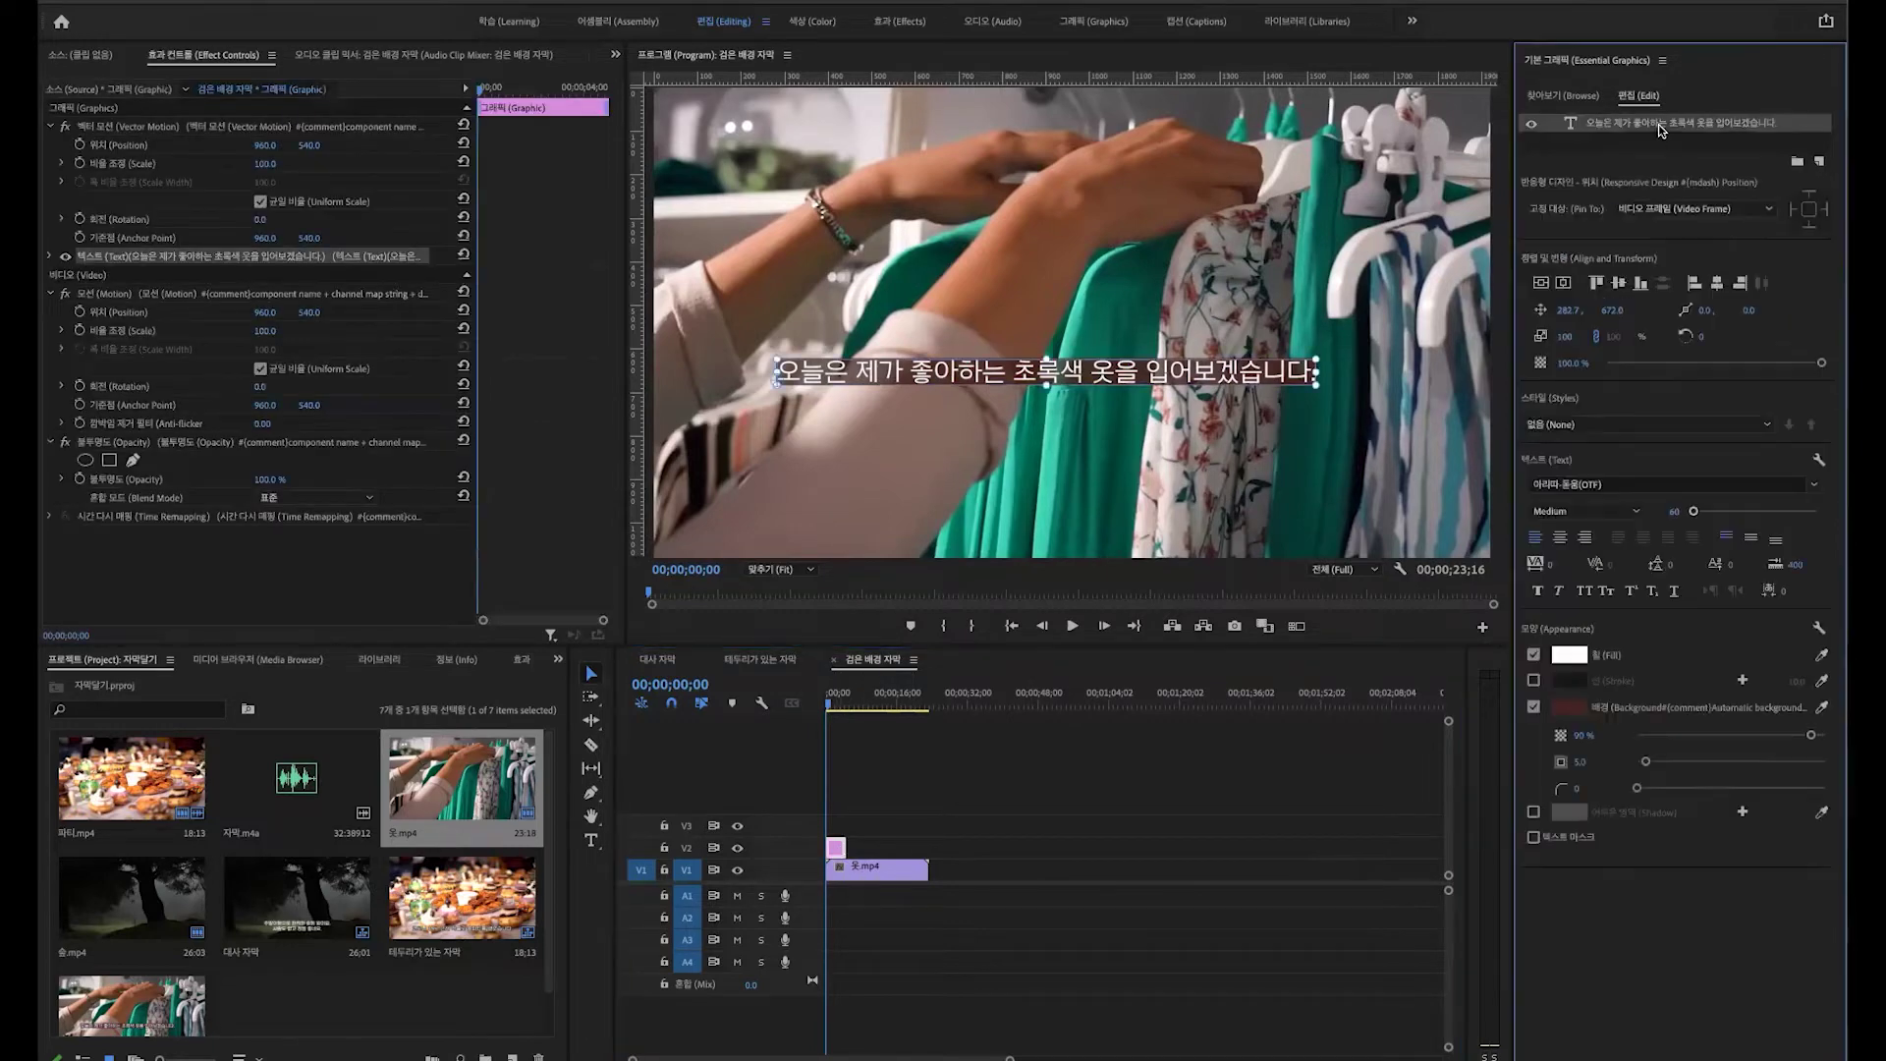
left_click(1825, 701)
left_click(1395, 187)
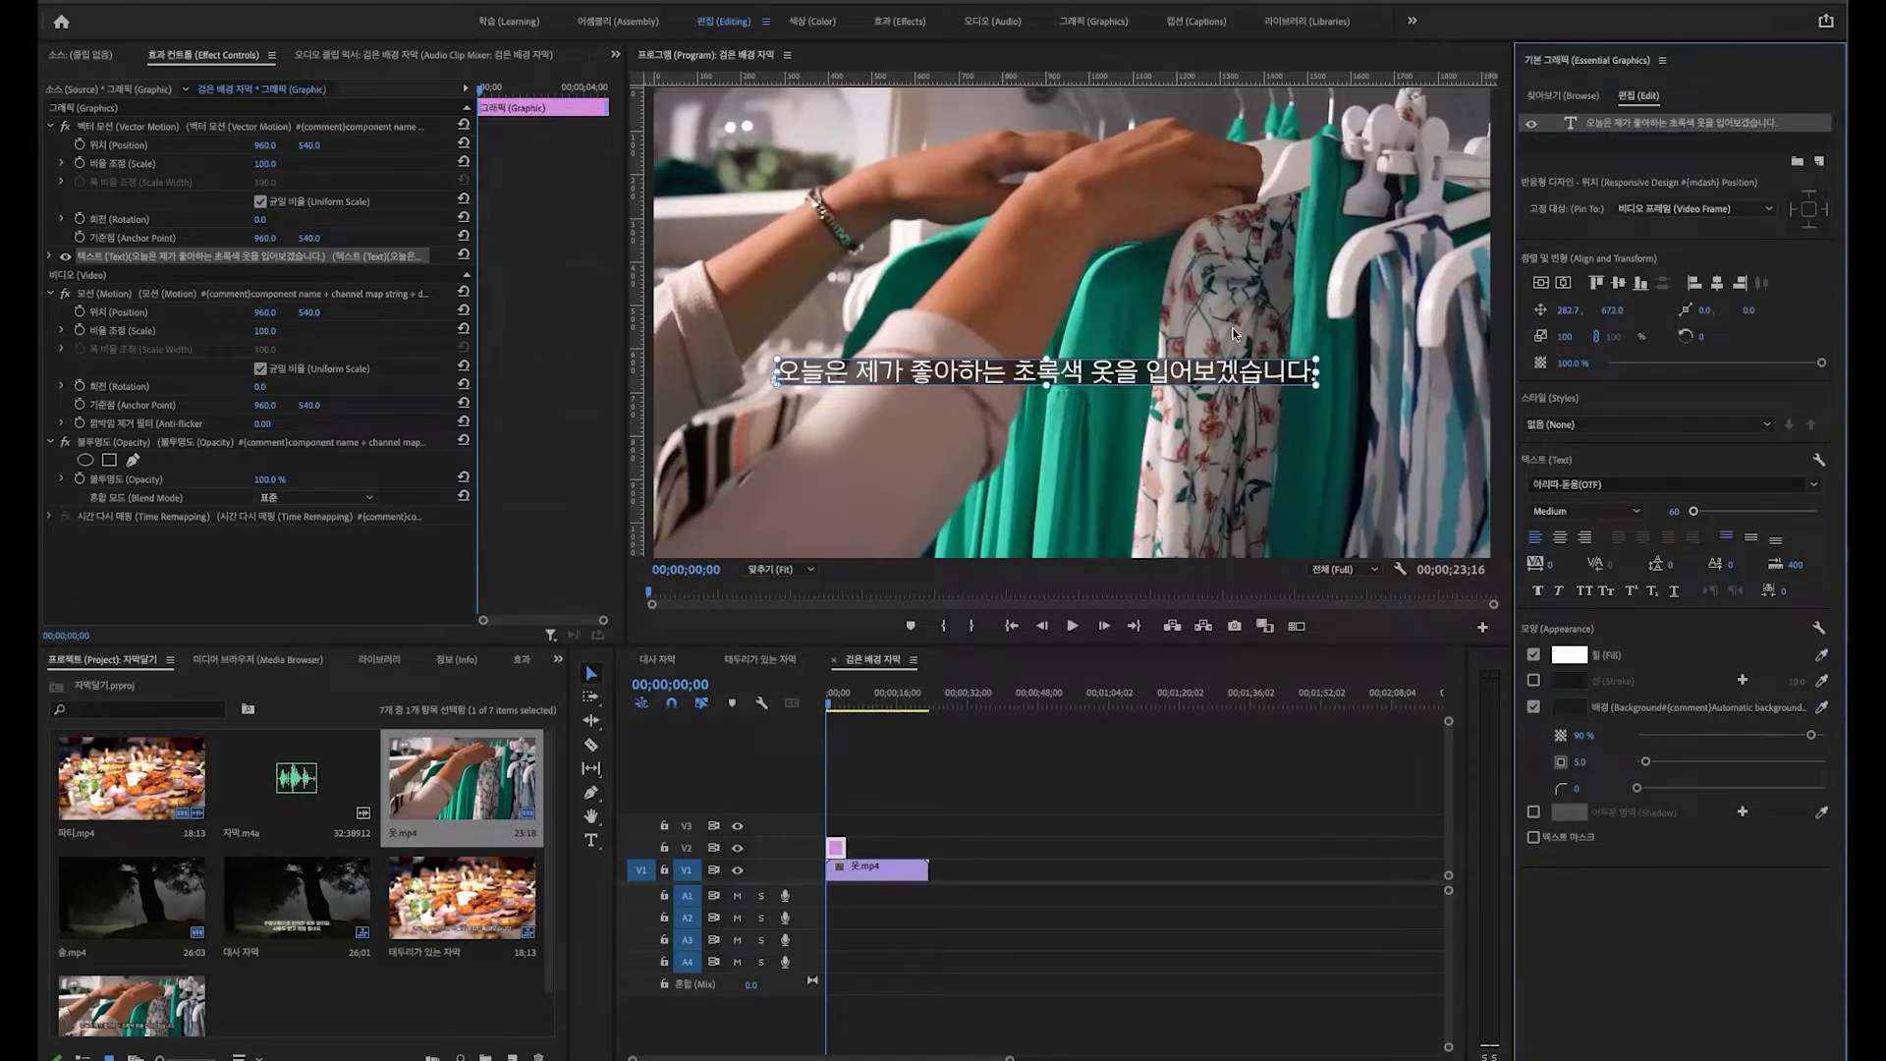
left_click(1570, 706)
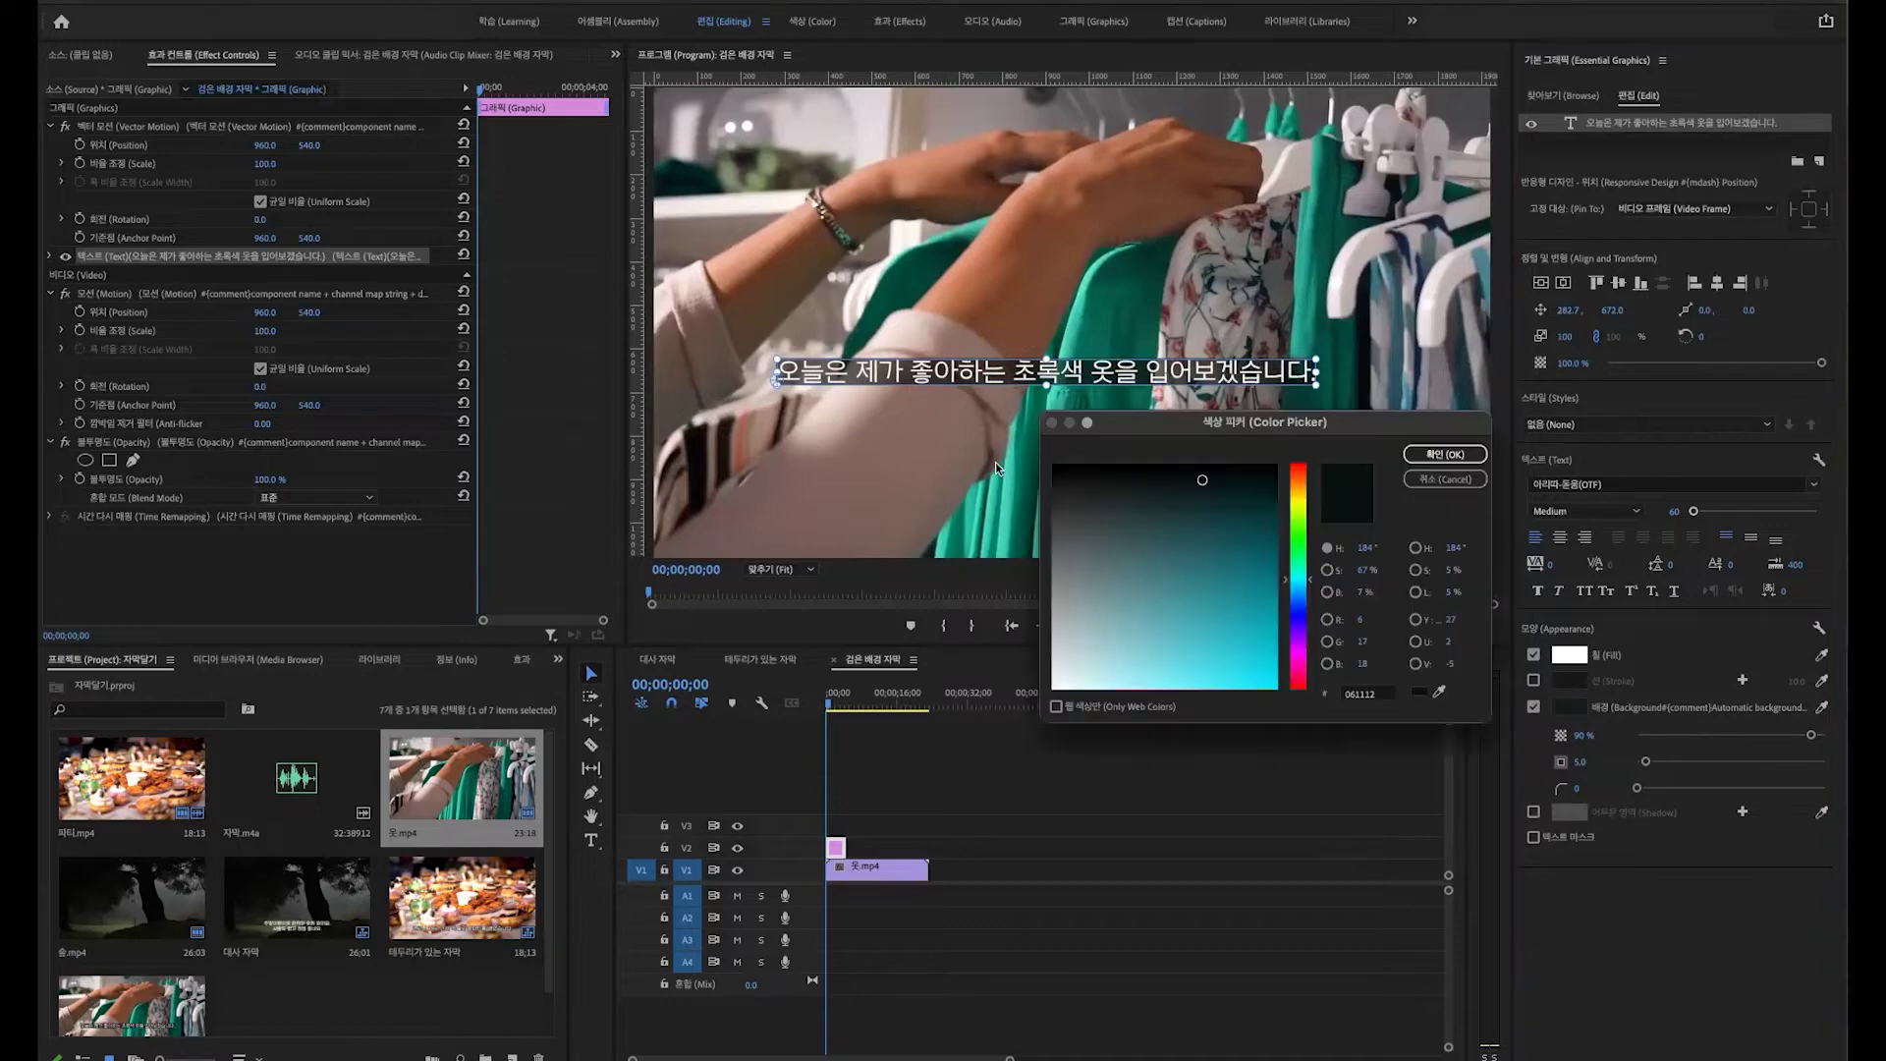
left_click(1445, 453)
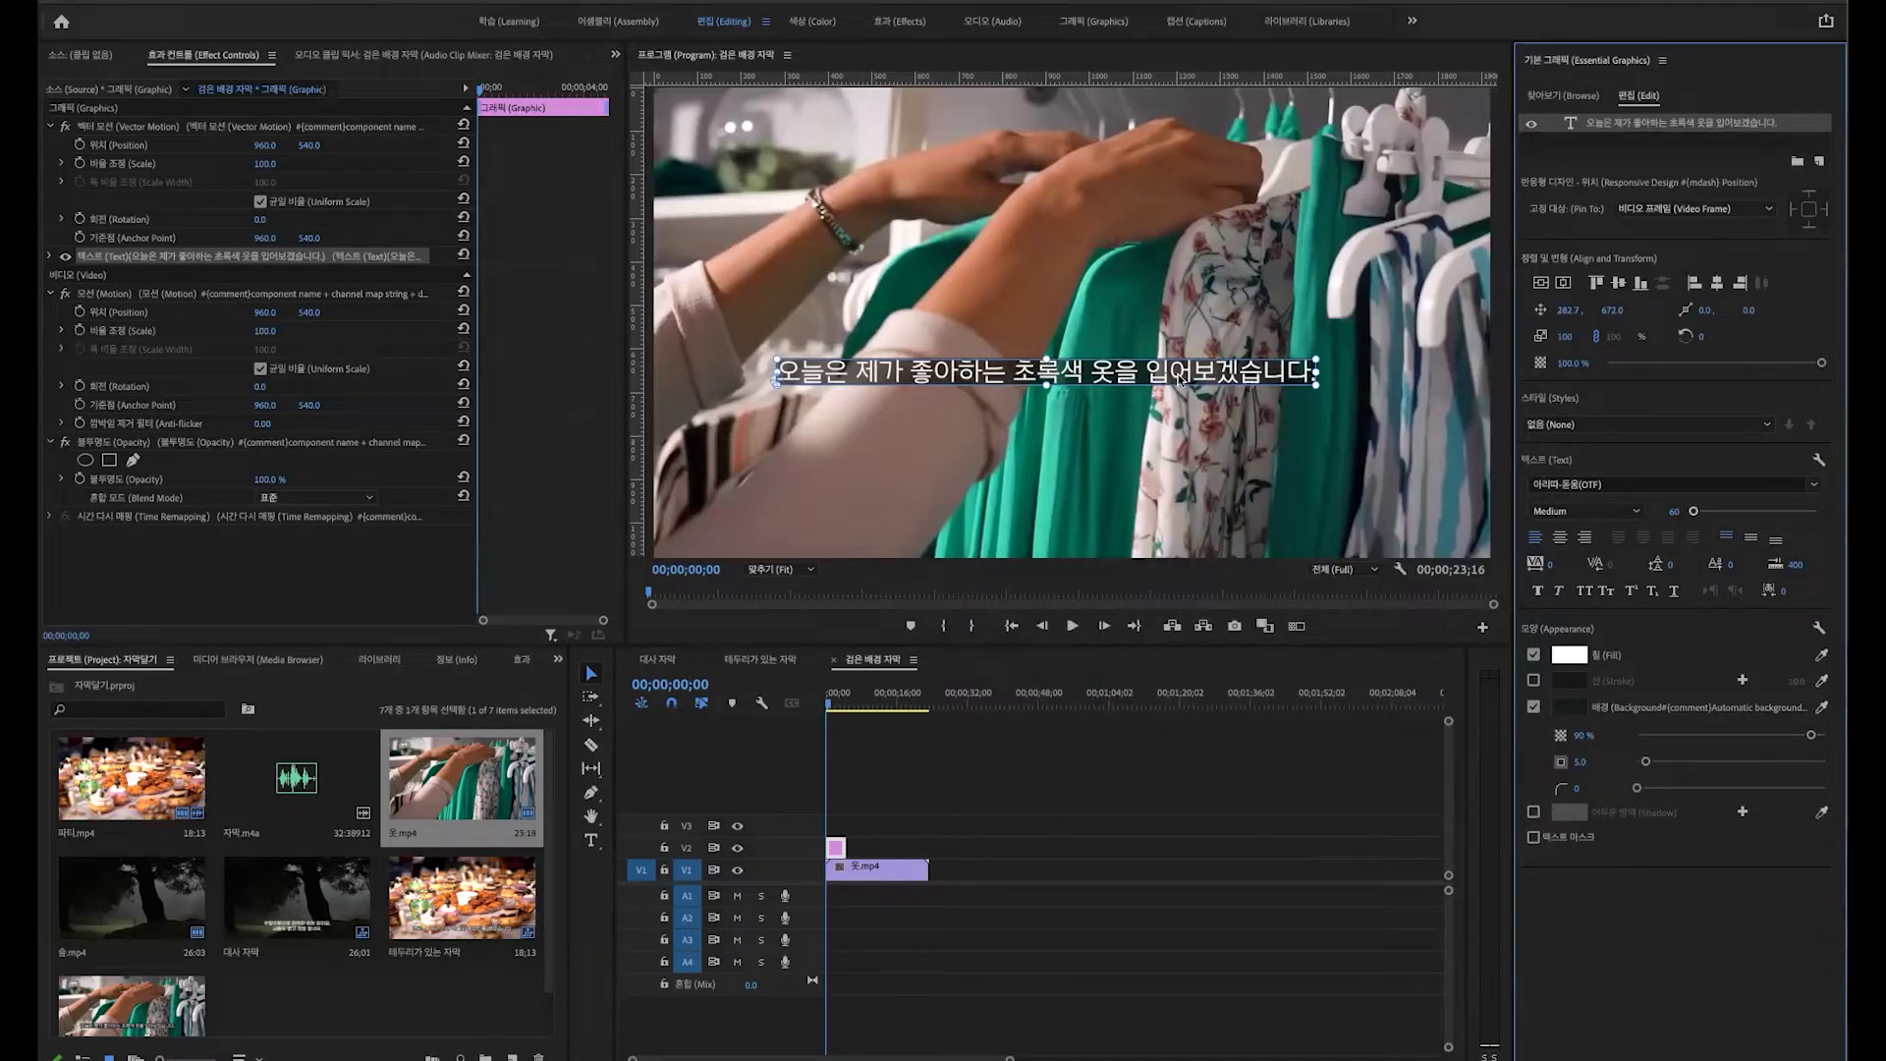
left_click(963, 793)
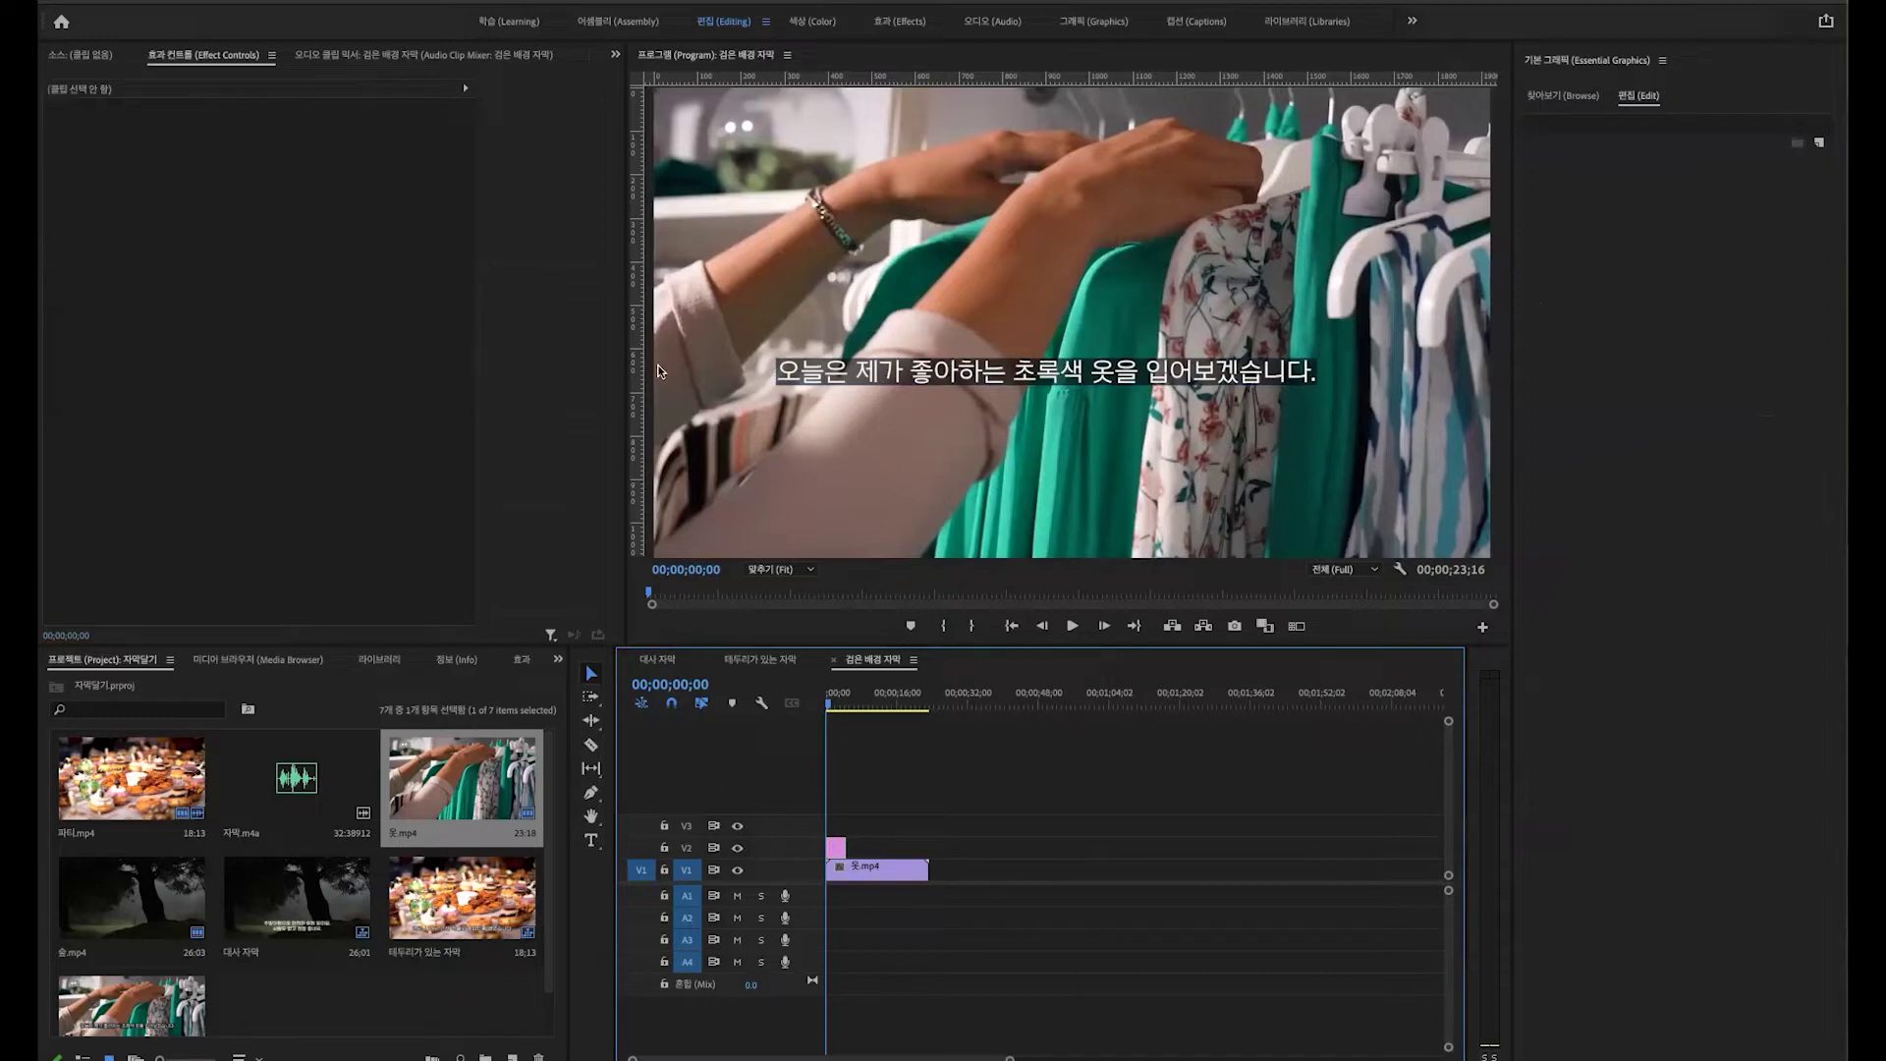
Step: Centre-align the caption's text and centre the caption horizontally in the frame
left_click(835, 847)
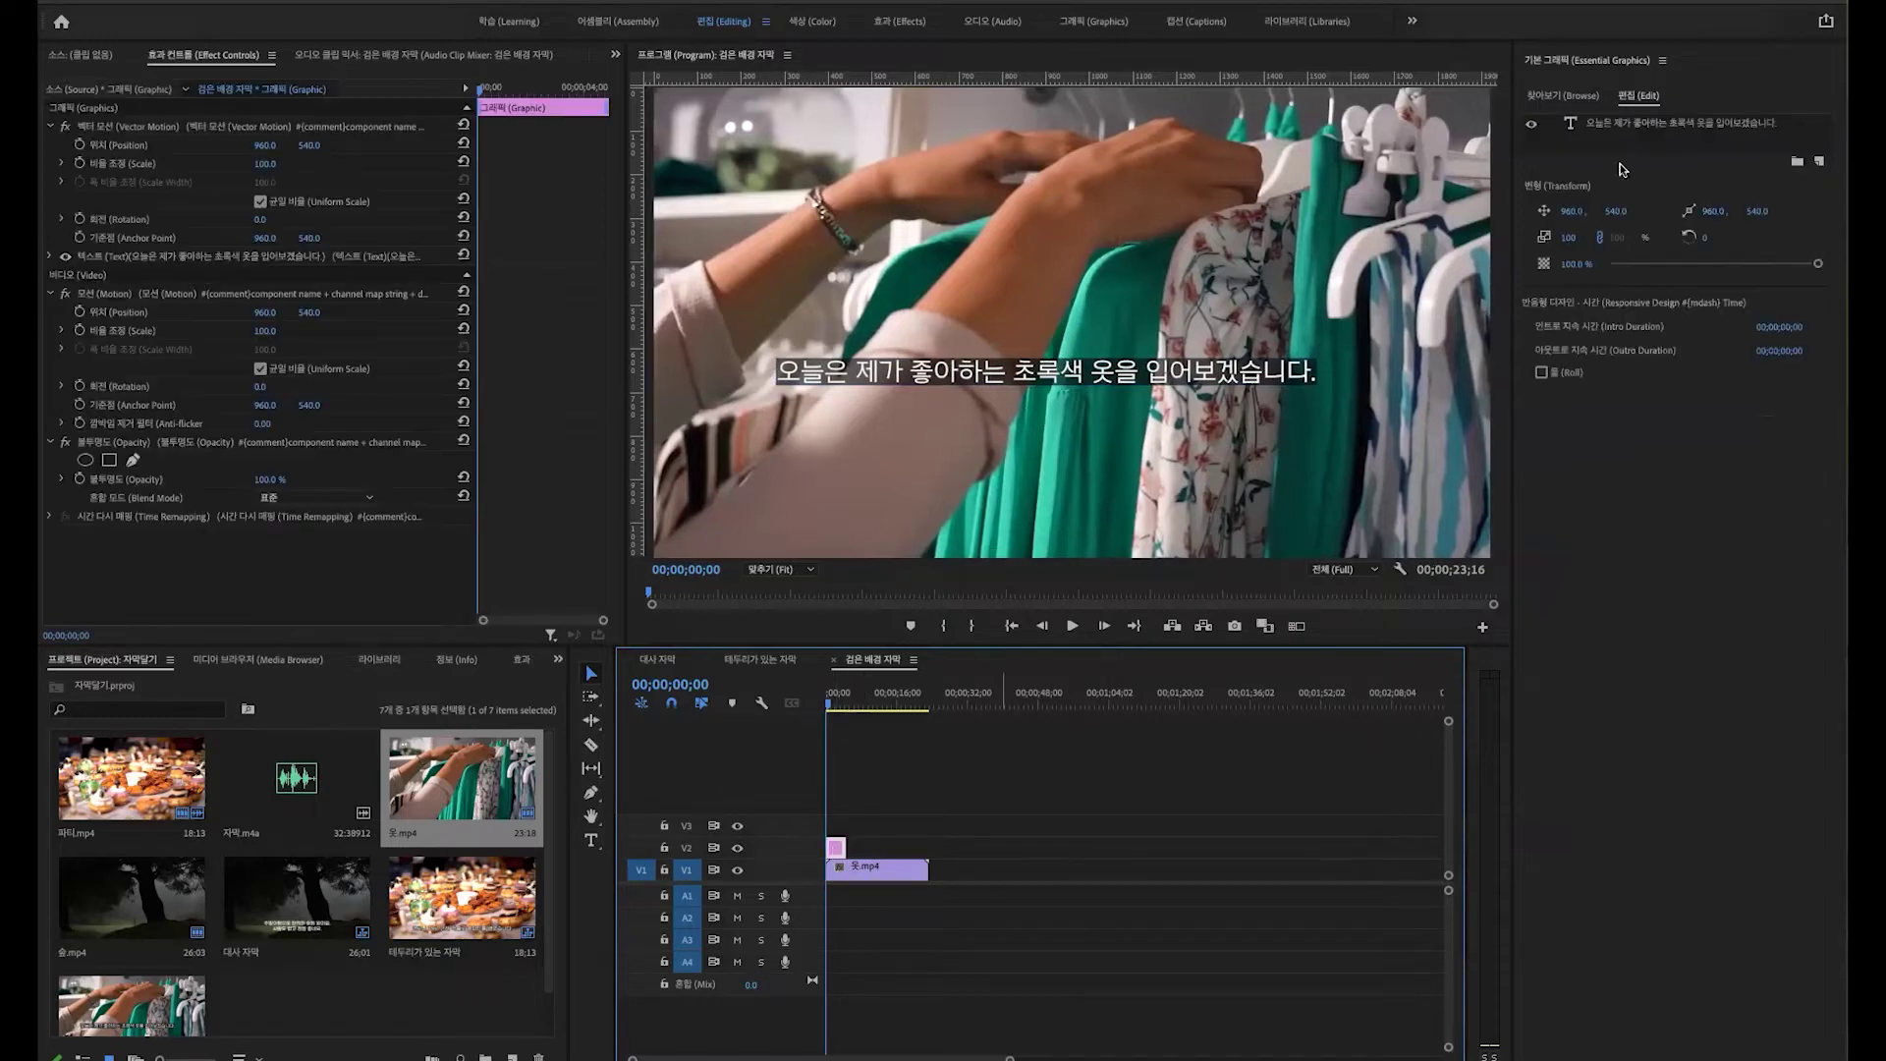
left_click(1657, 126)
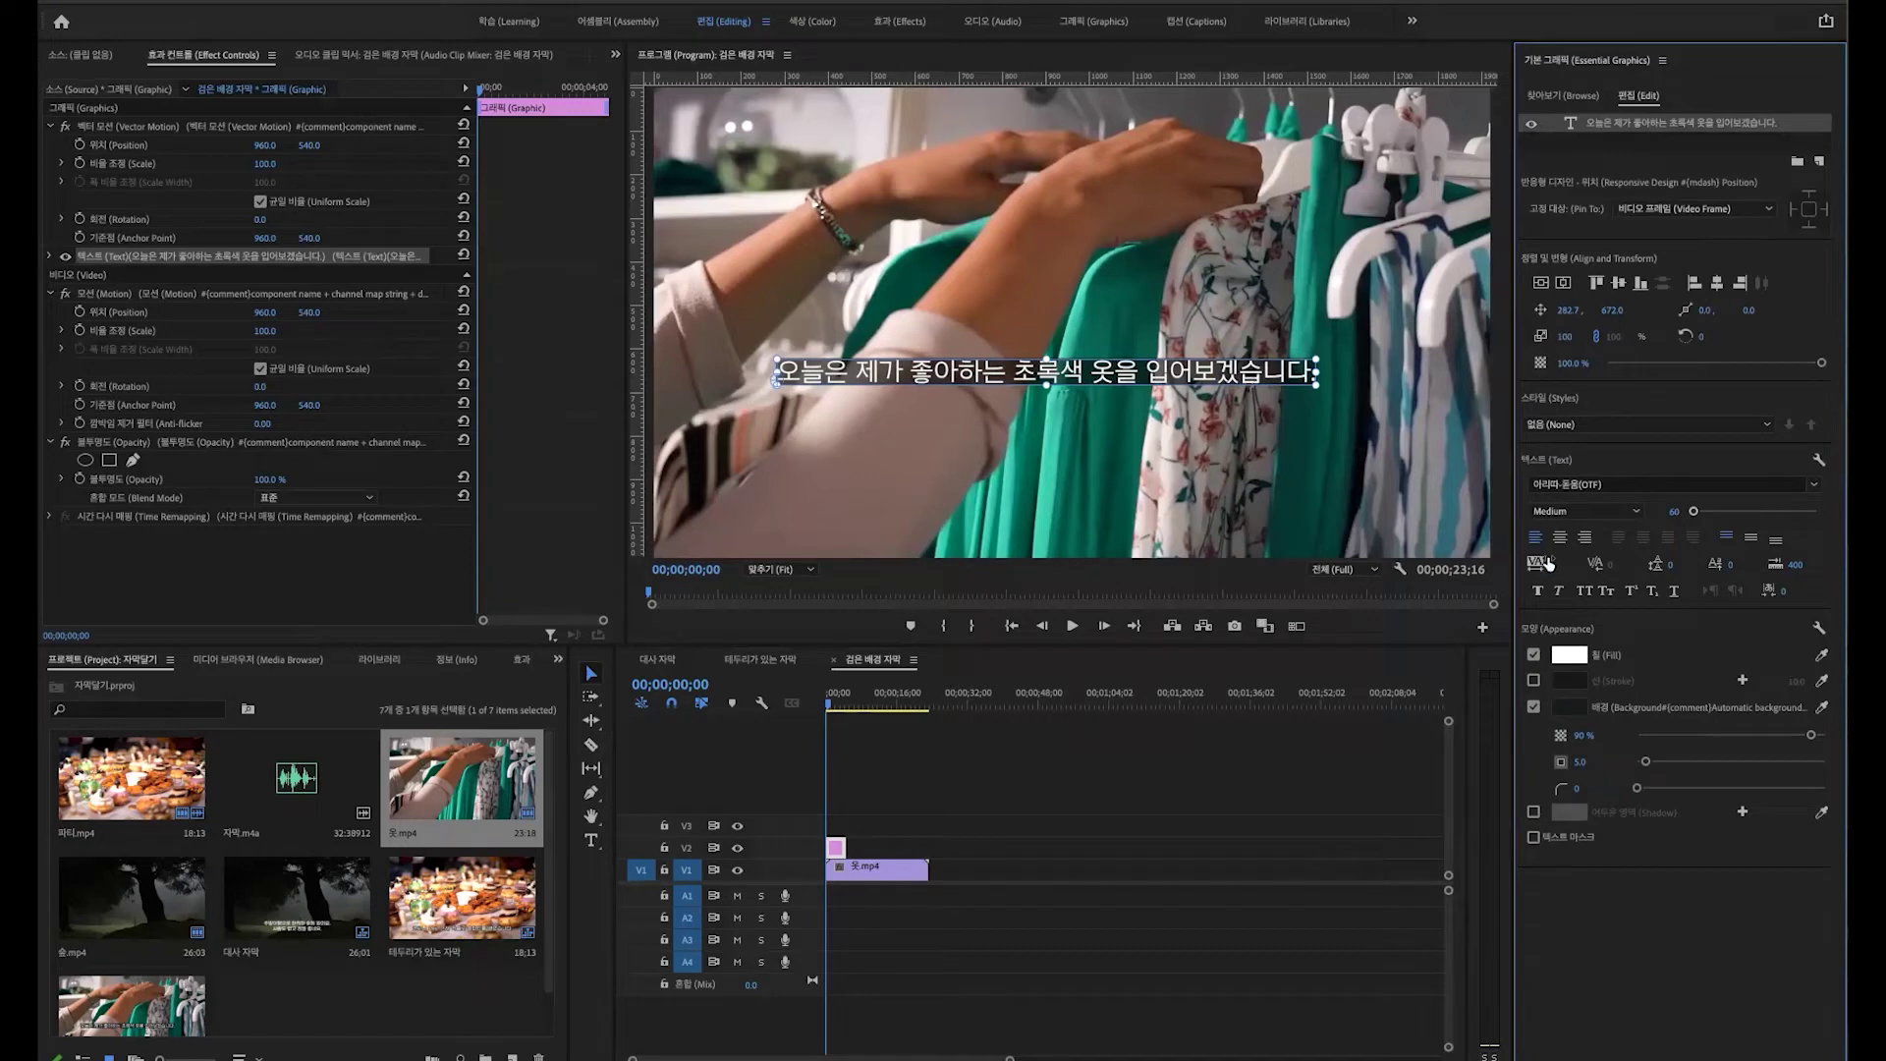
left_click(1560, 537)
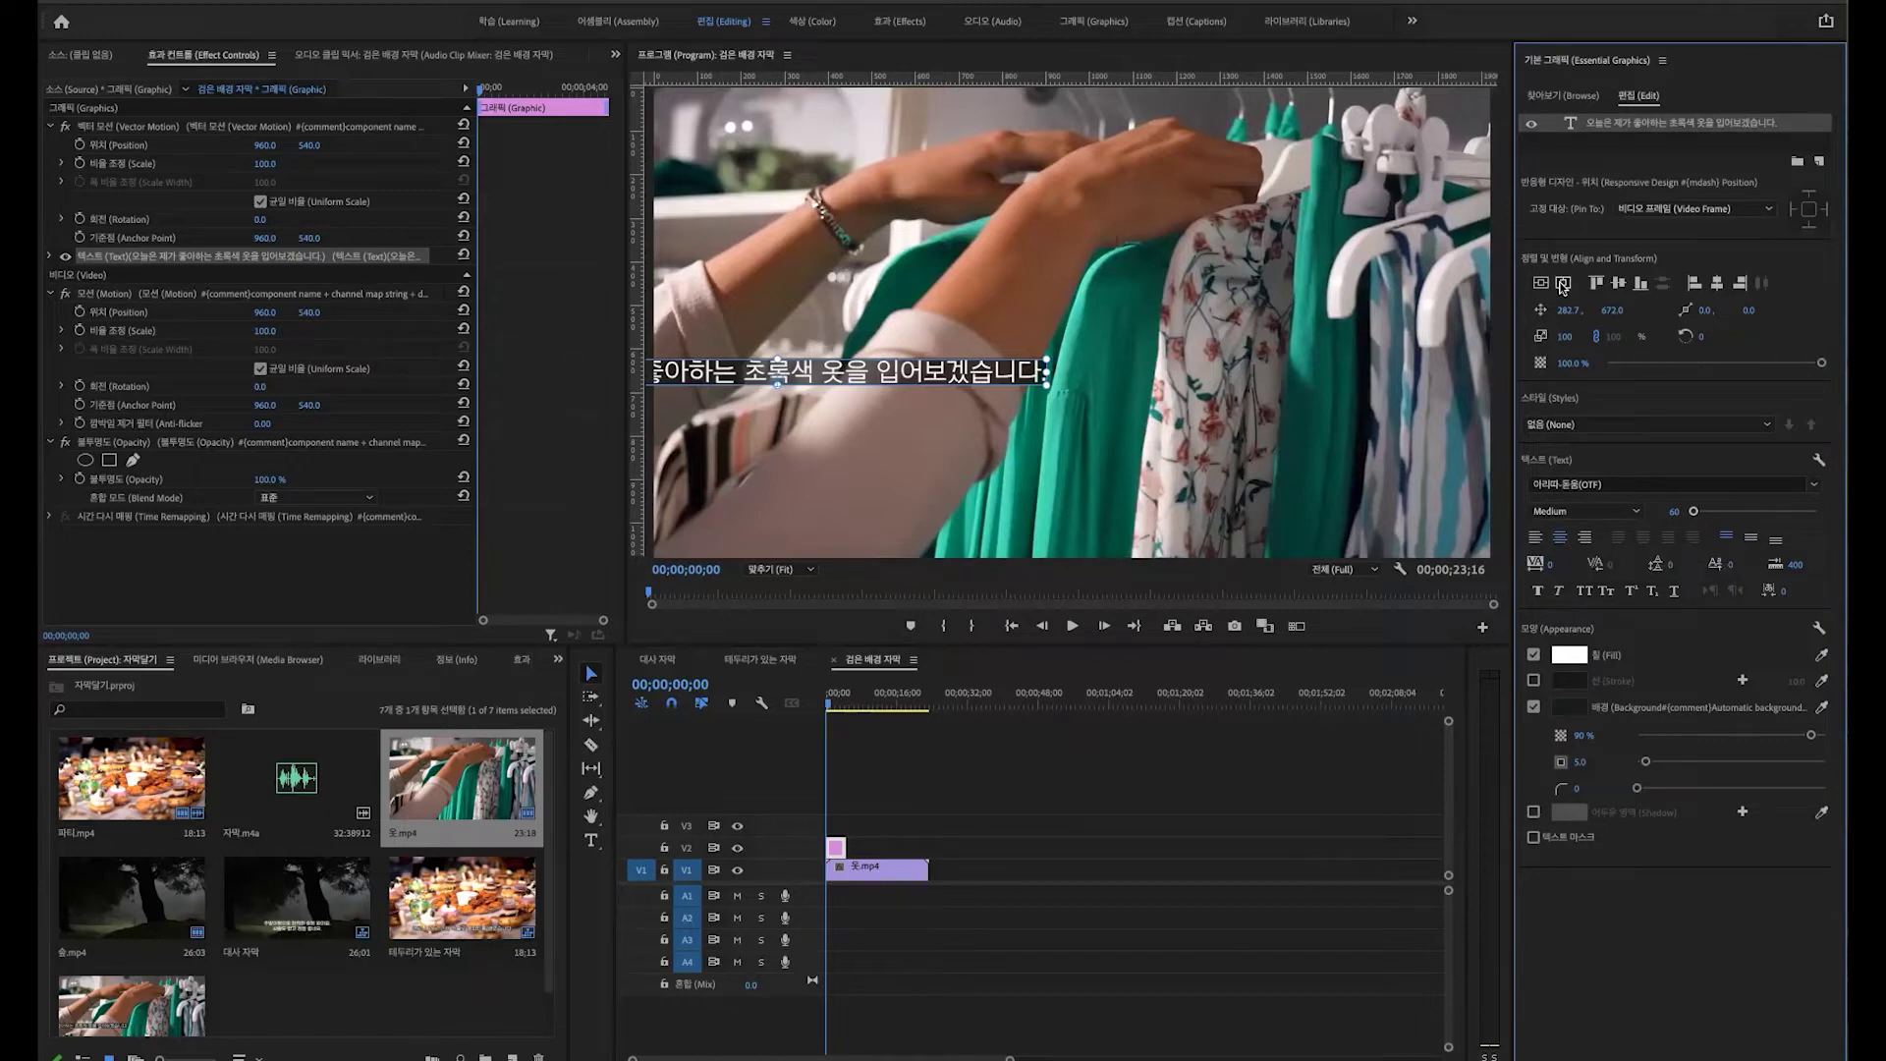
left_click(1563, 284)
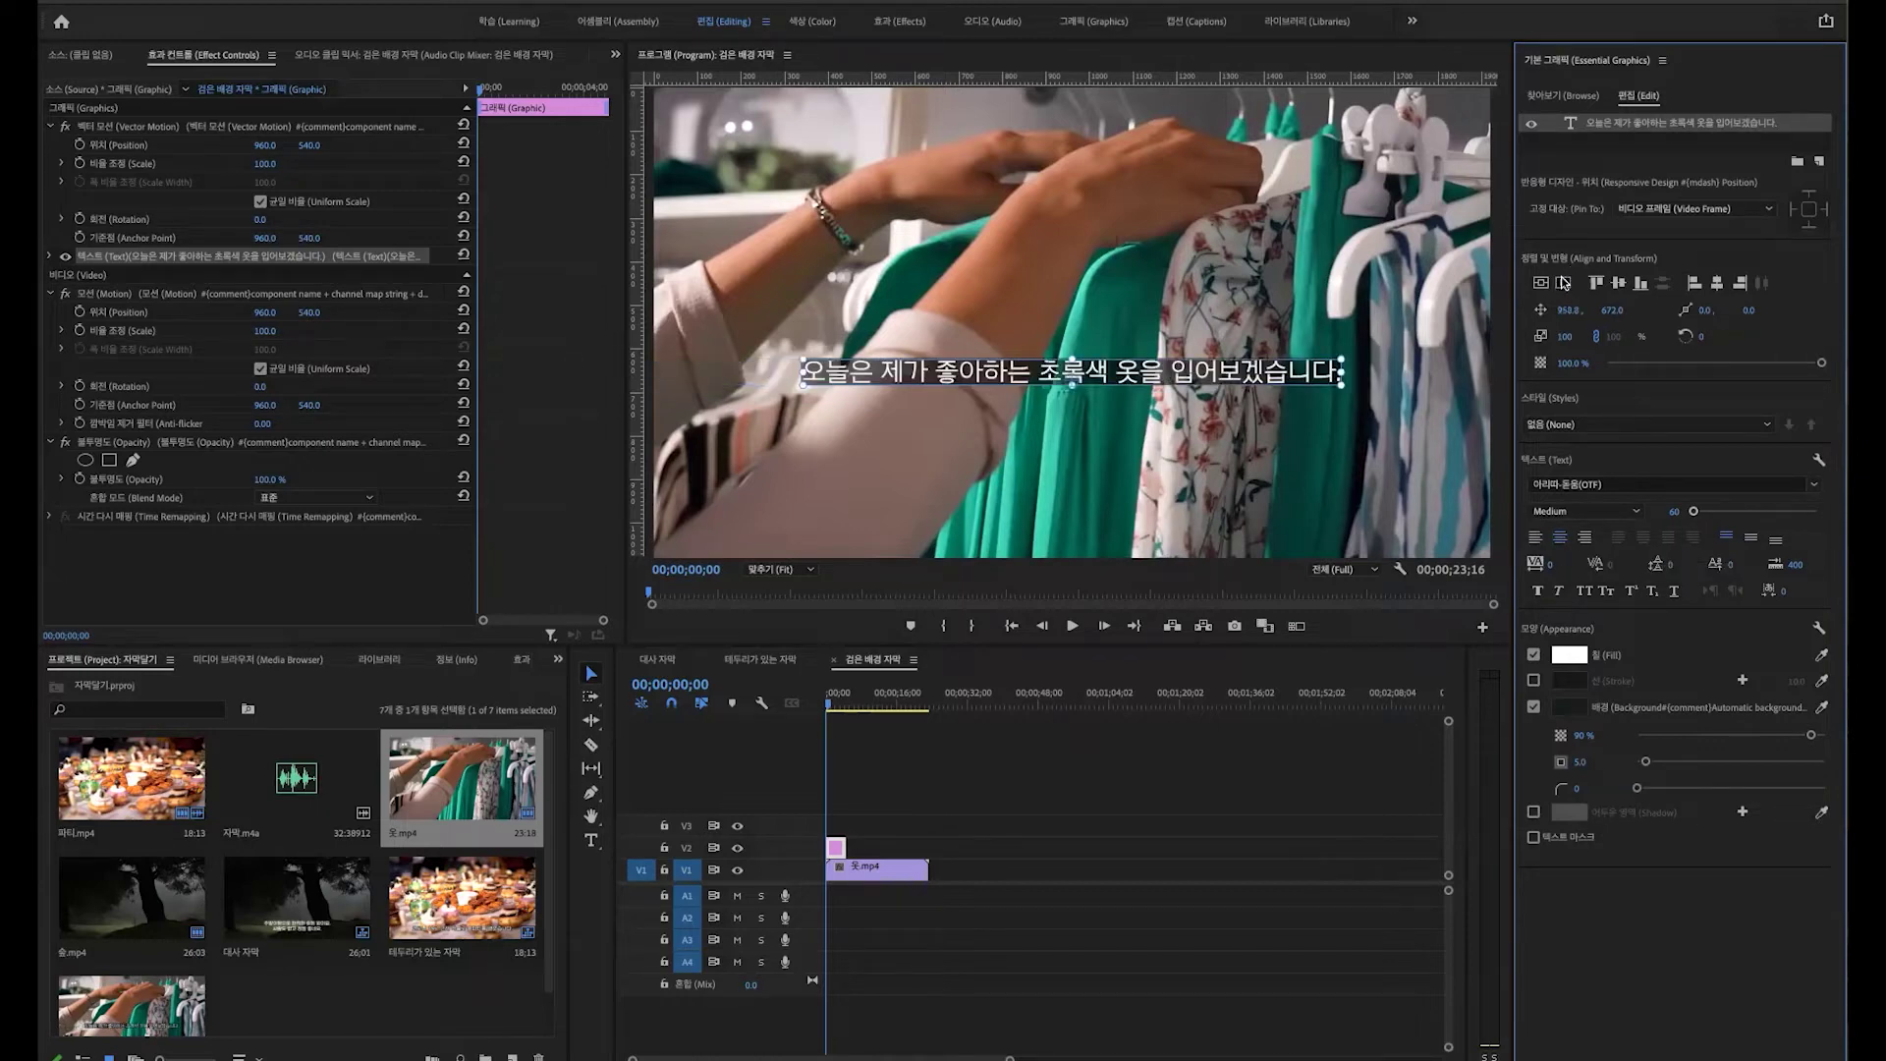
left_click(768, 570)
left_click(772, 668)
left_click(876, 831)
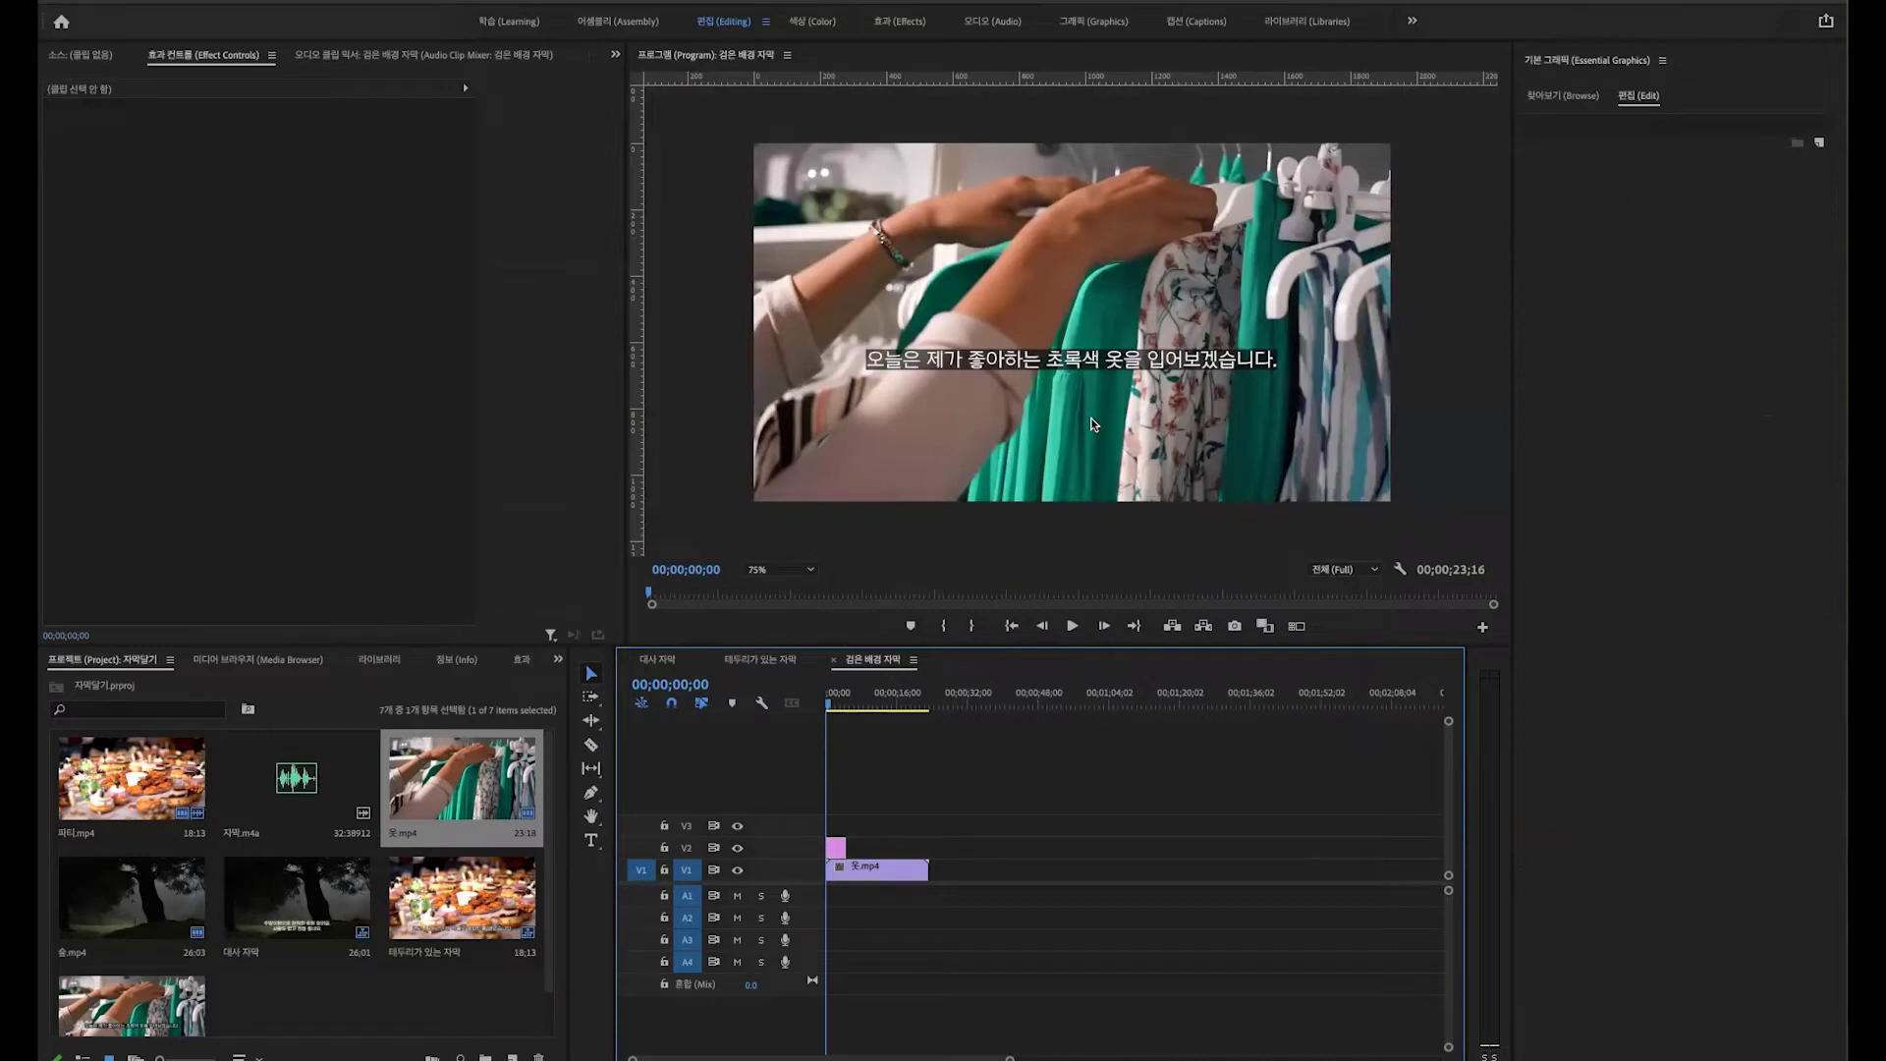
Step: Display the safe margins on the preview and move the caption down to just above the lower edge of the title-safe area
right_click(1189, 259)
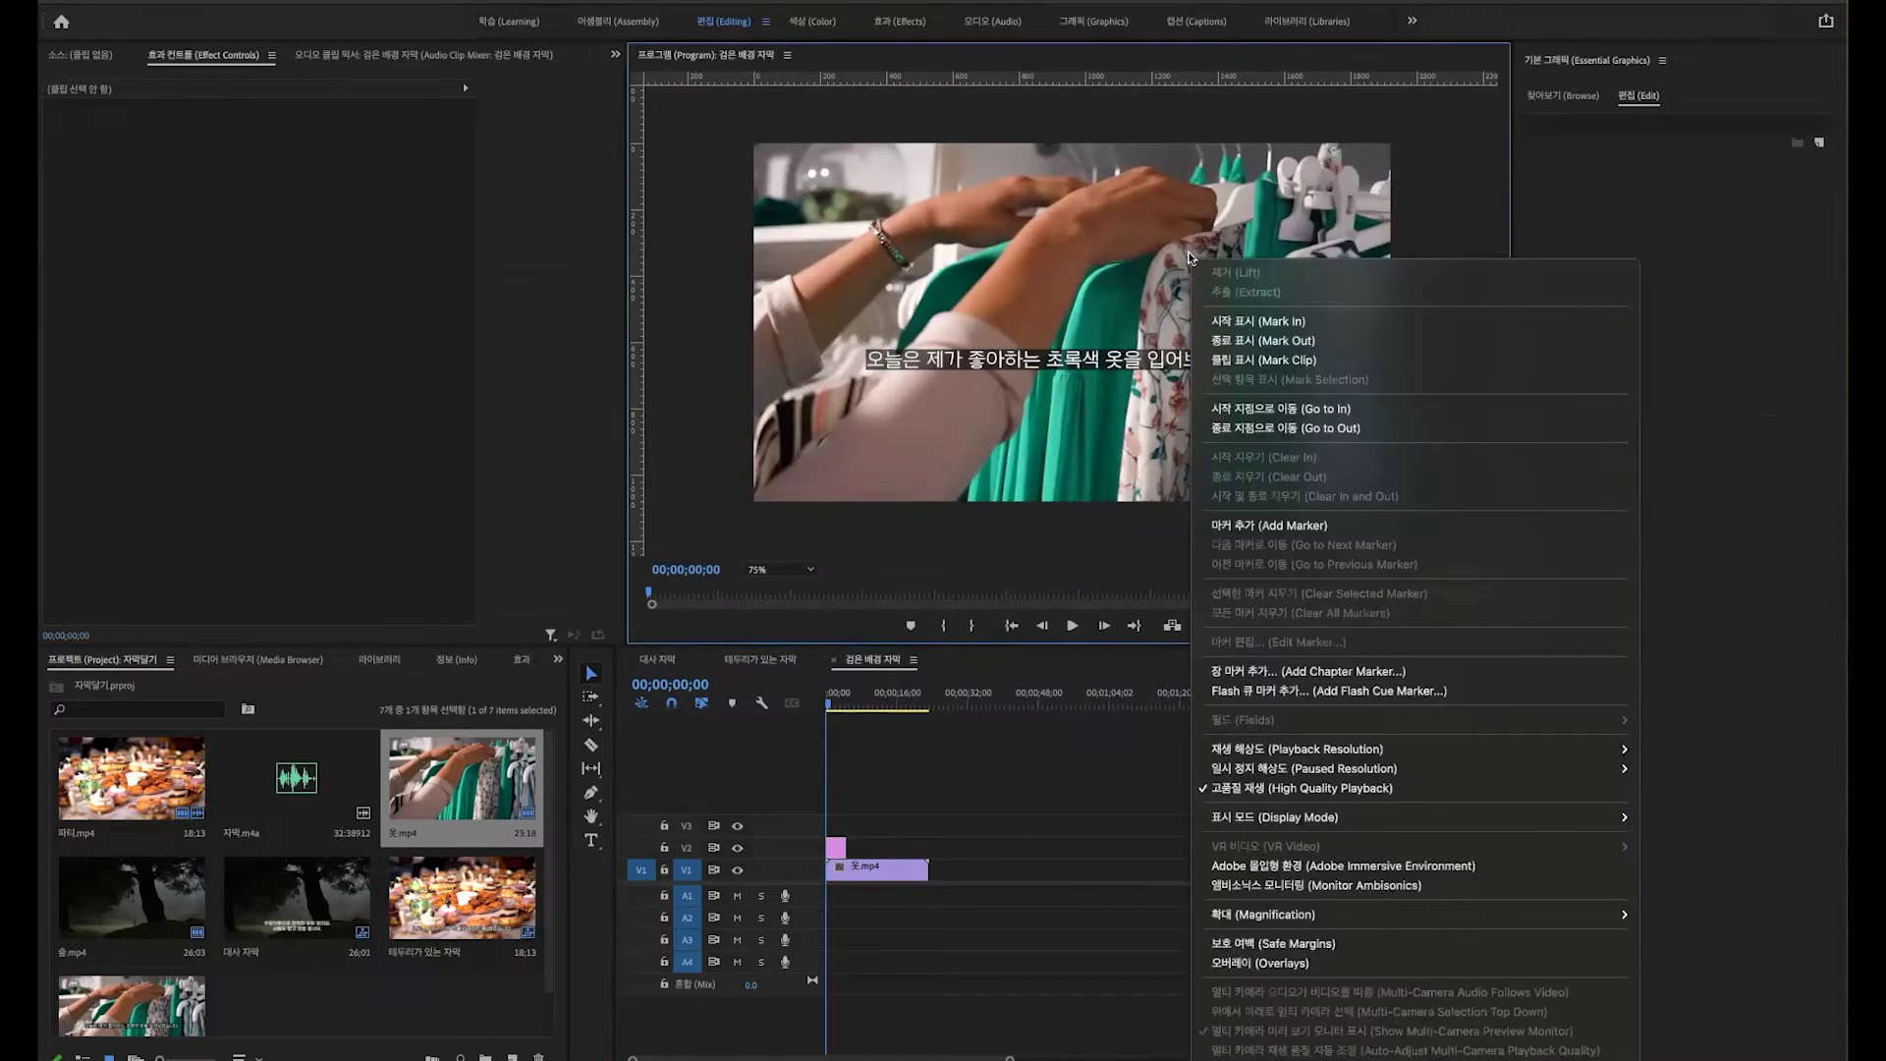
left_click(1242, 945)
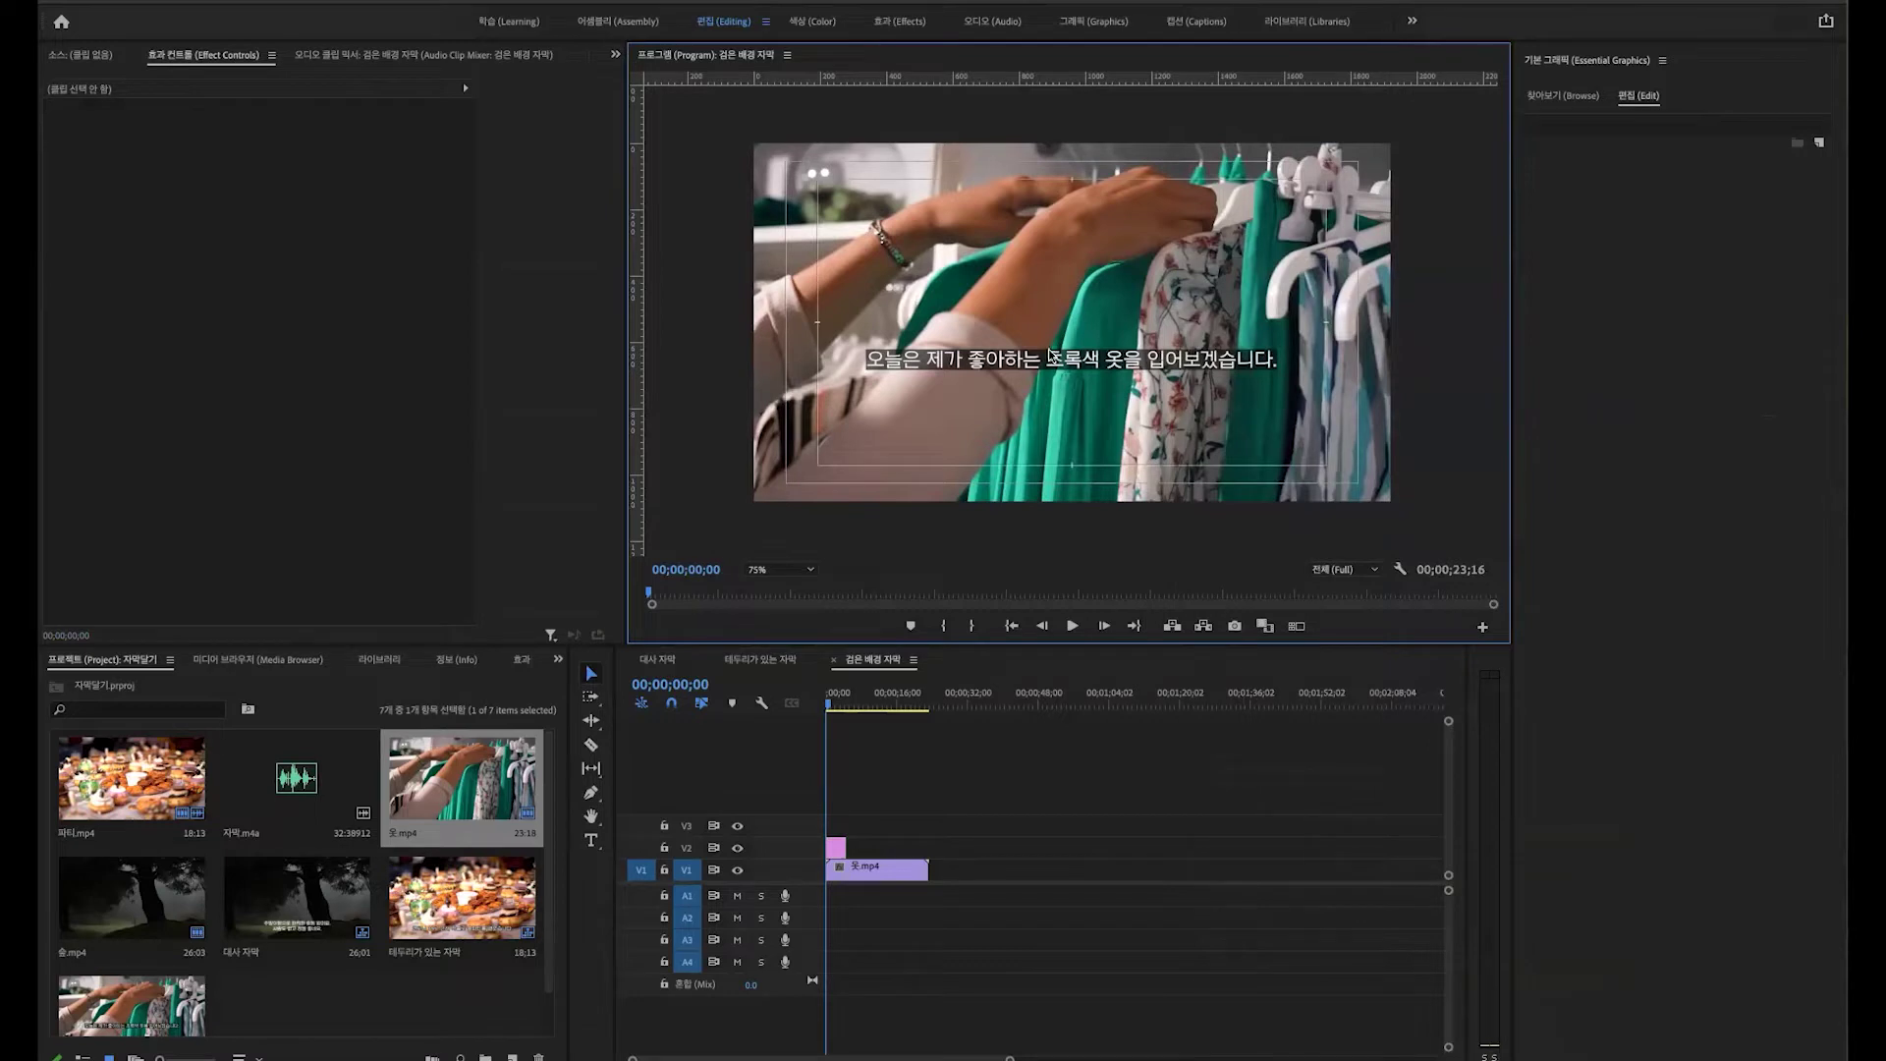
left_click(836, 846)
left_click(1711, 123)
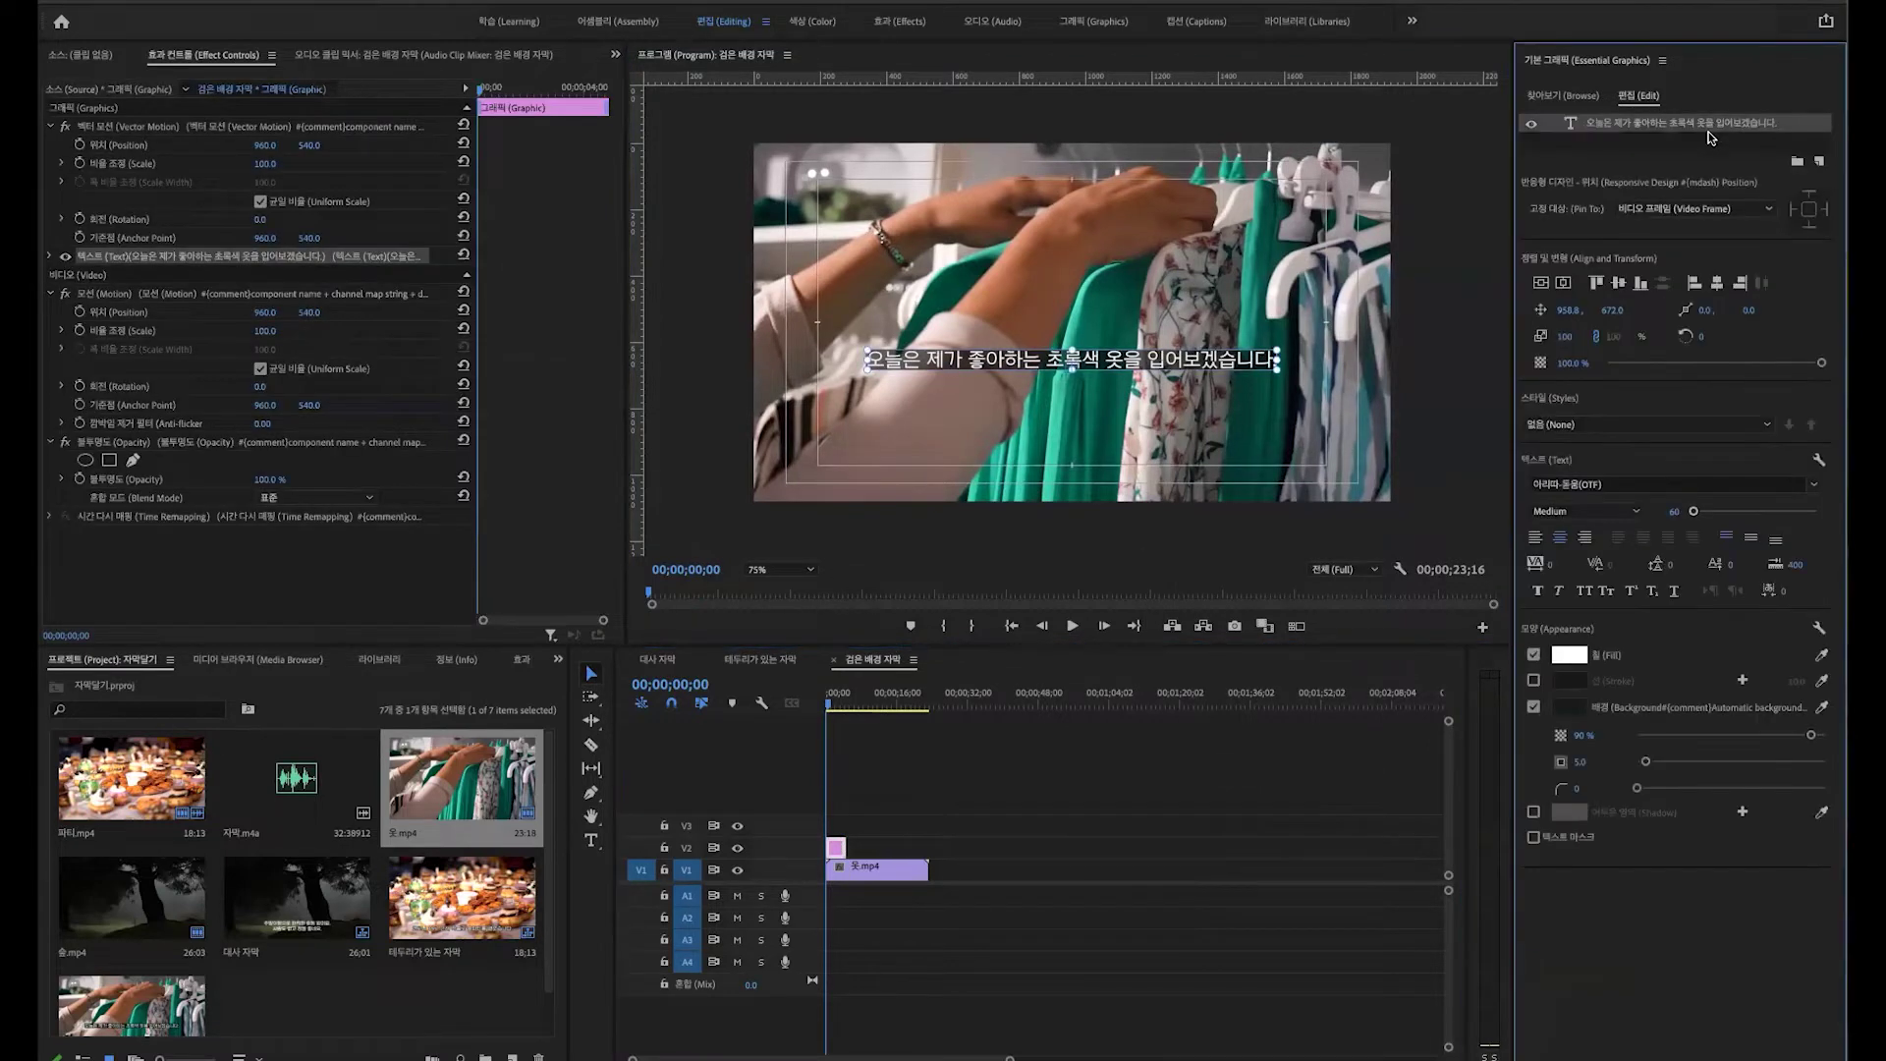
left_click_drag(1637, 304, 1726, 304)
mouse_move(1070, 405)
left_mouse_down()
mouse_move(1071, 421)
mouse_move(1070, 312)
mouse_move(1070, 393)
left_mouse_up()
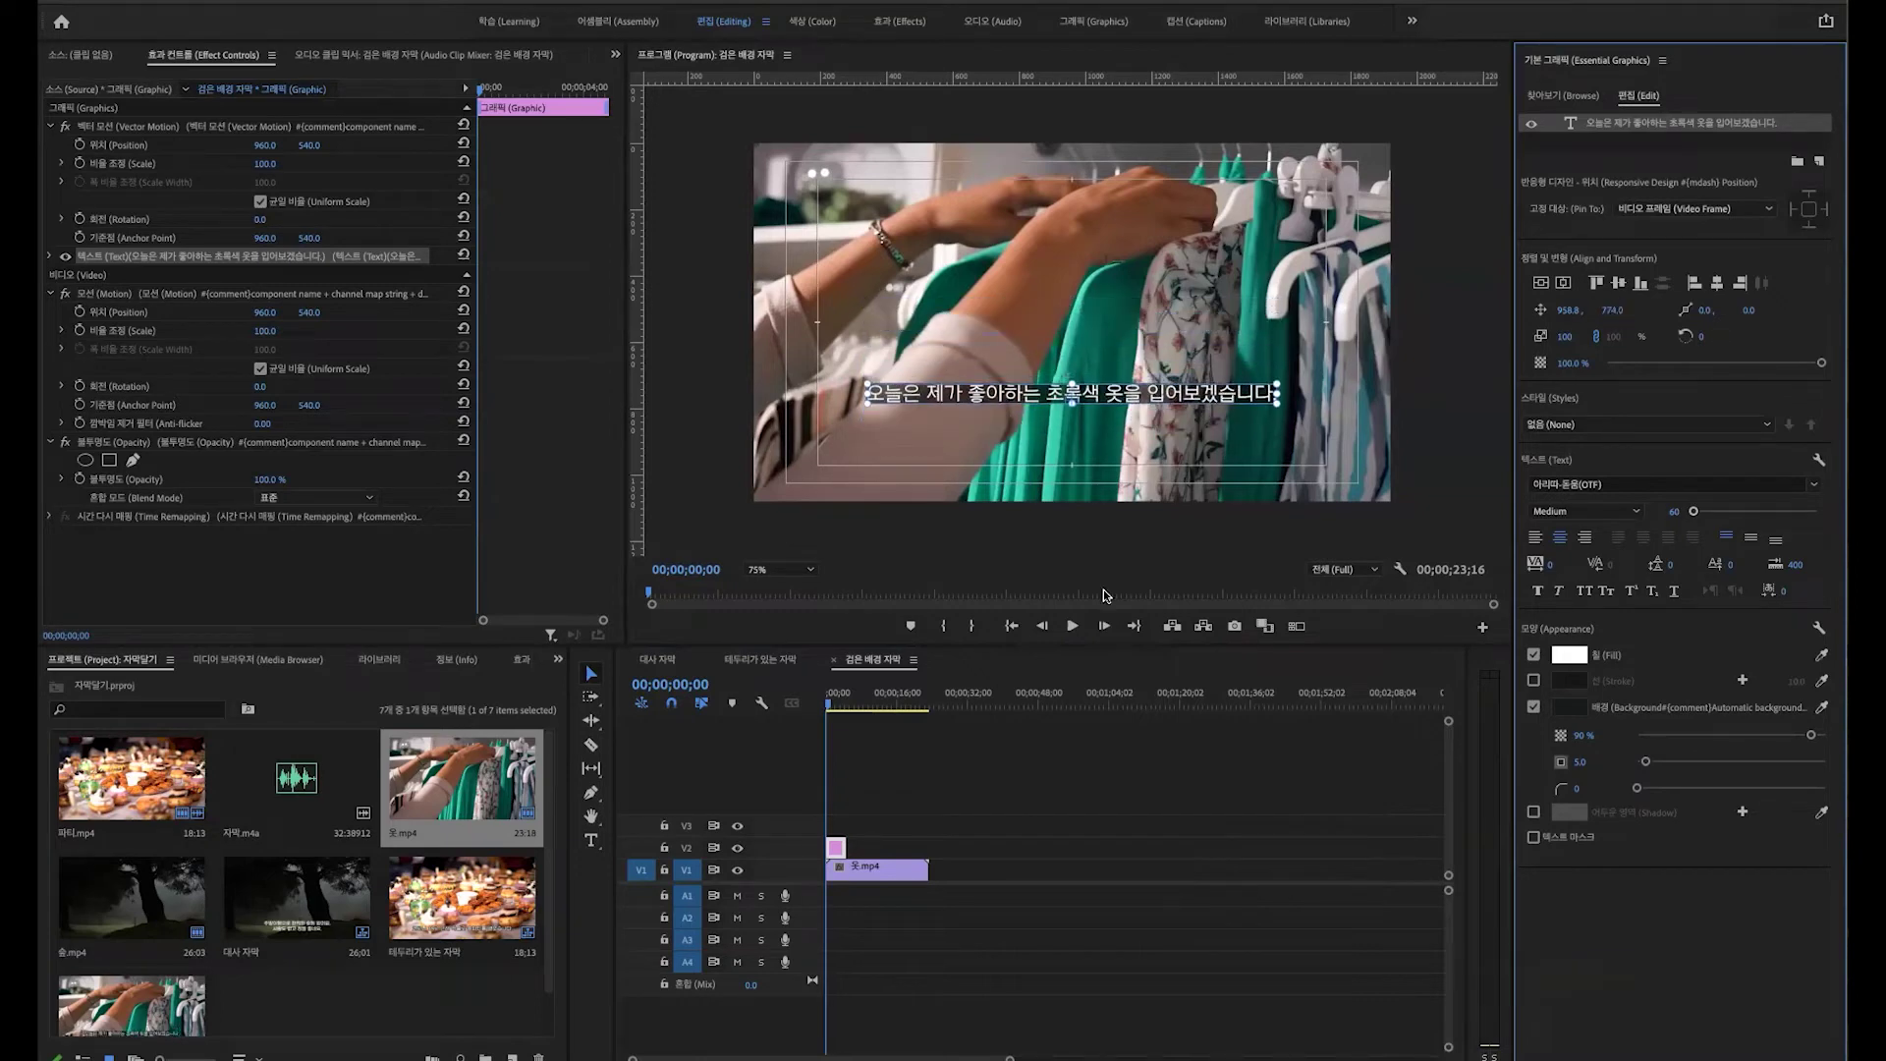
left_click_drag(1198, 397, 1159, 458)
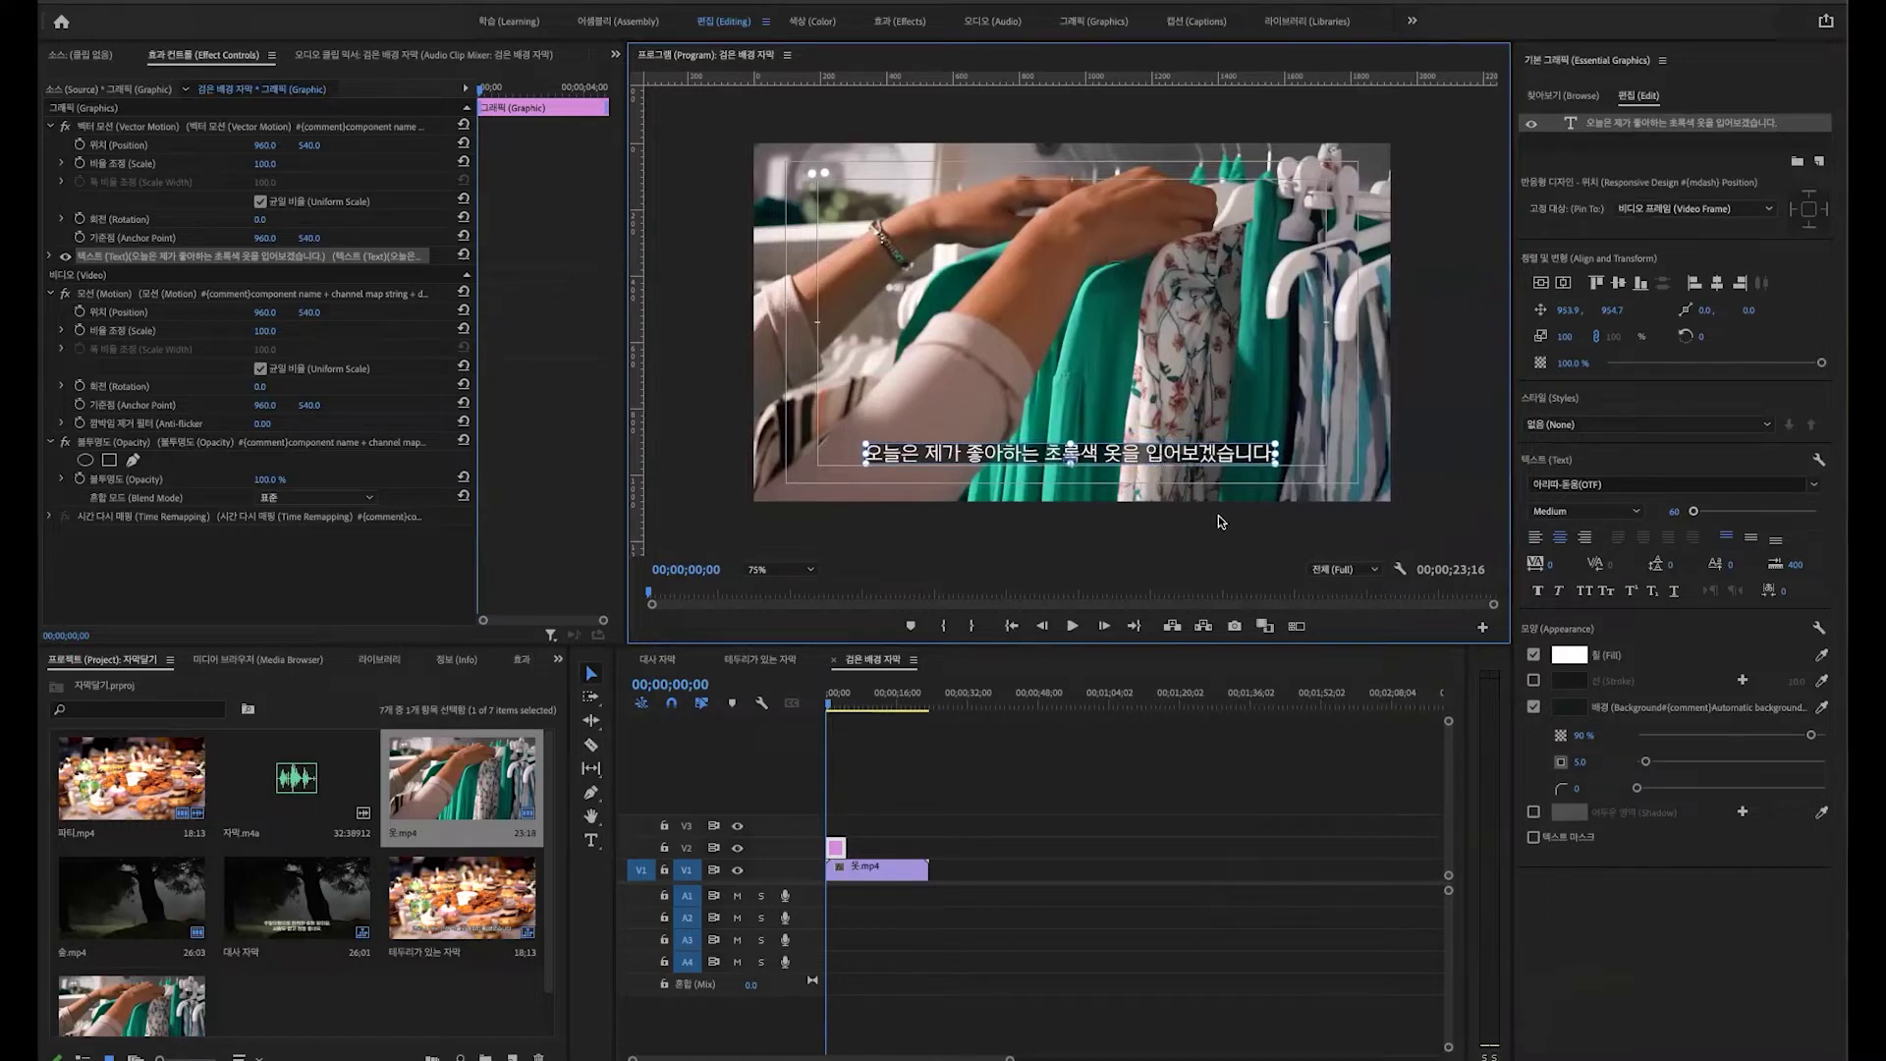
Step: Set the caption's position to 960 horizontally and 960 vertically
left_click(1616, 309)
type("960")
key("Return")
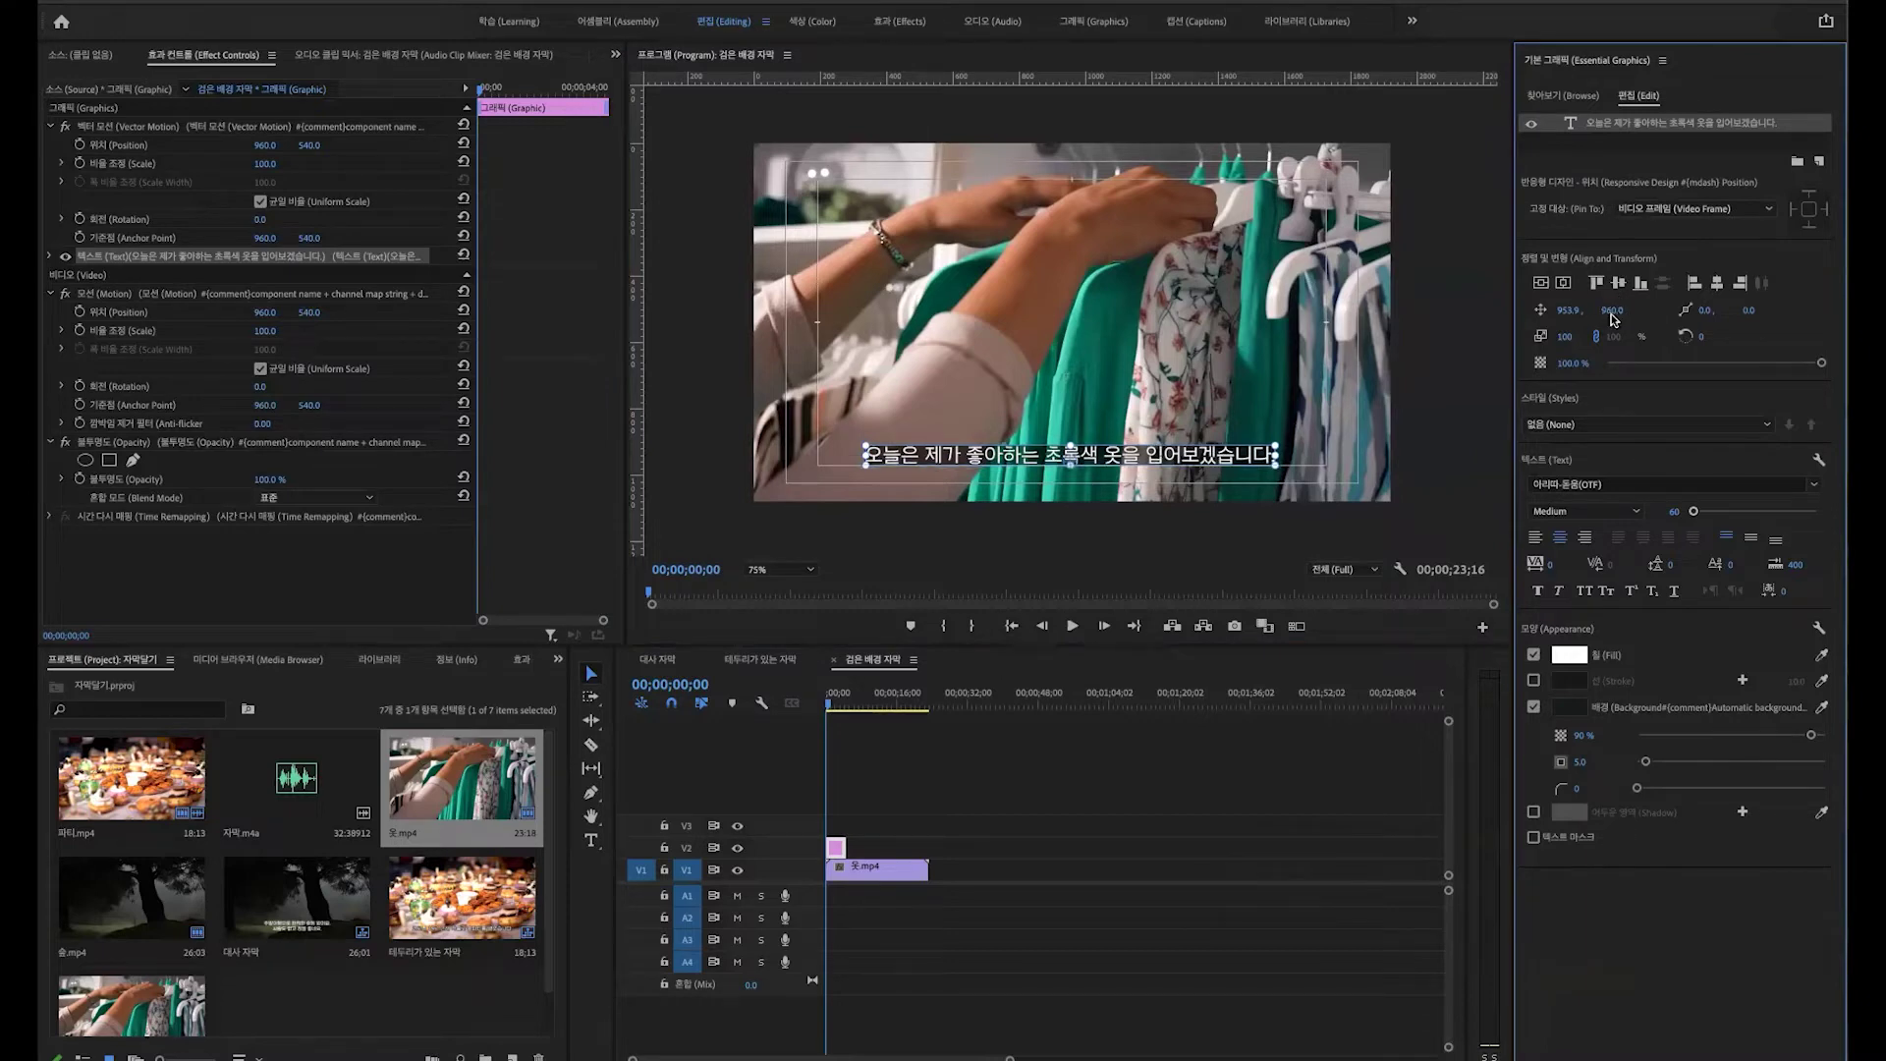
left_click(1574, 304)
type("960")
key("Return")
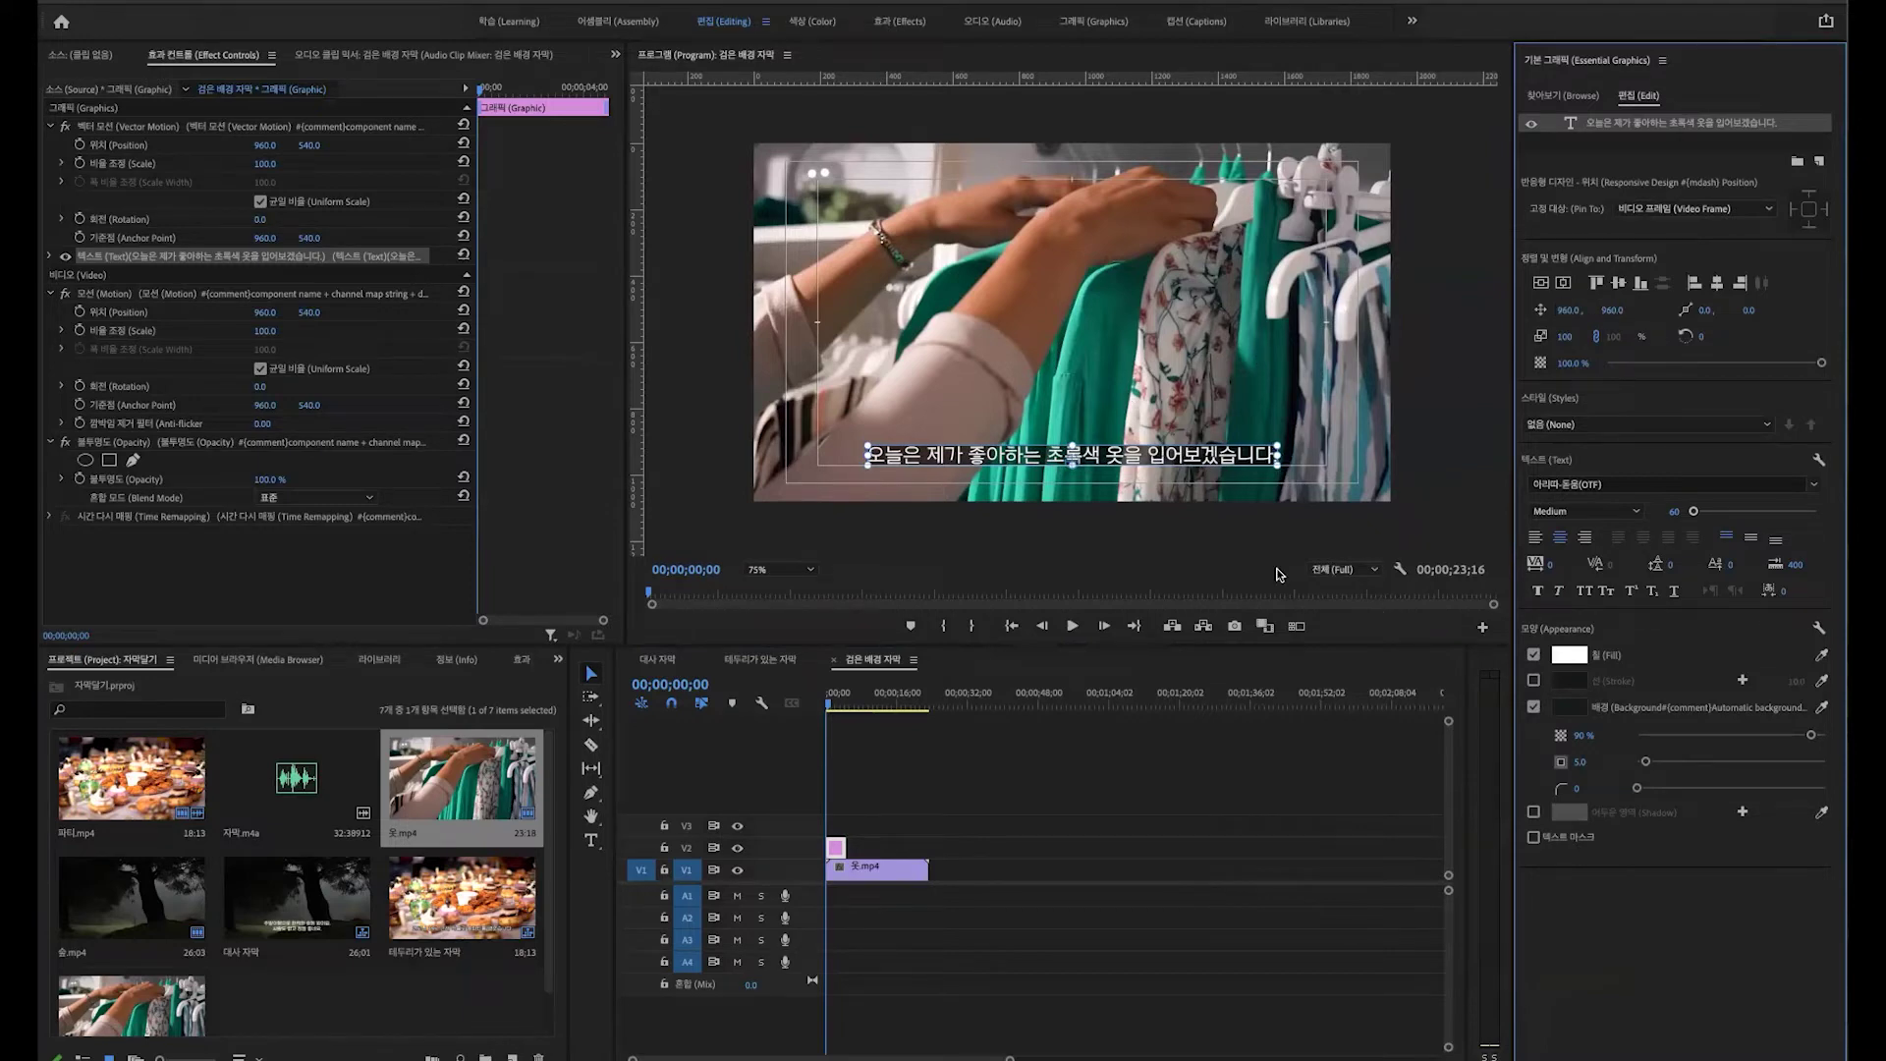
Step: Hide the safe margins on the preview and deselect the caption
right_click(1198, 322)
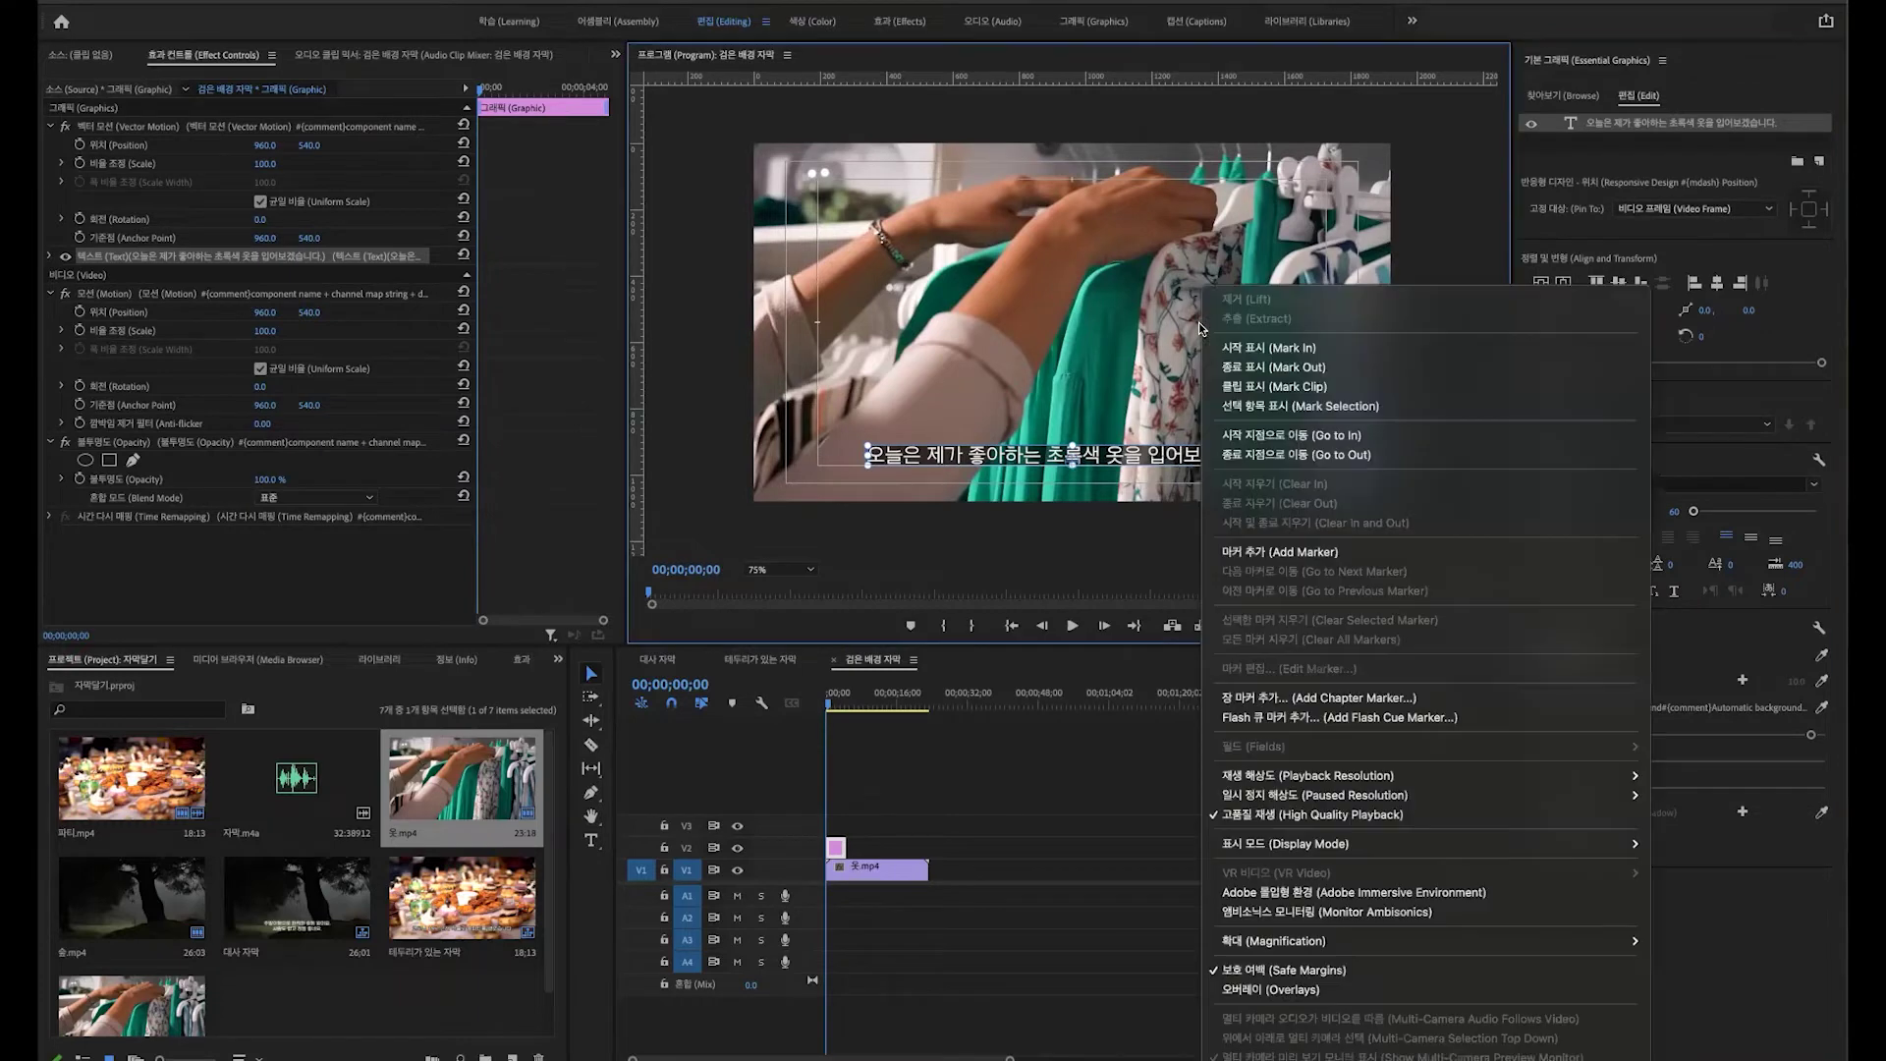
left_click(1269, 969)
left_click(1083, 851)
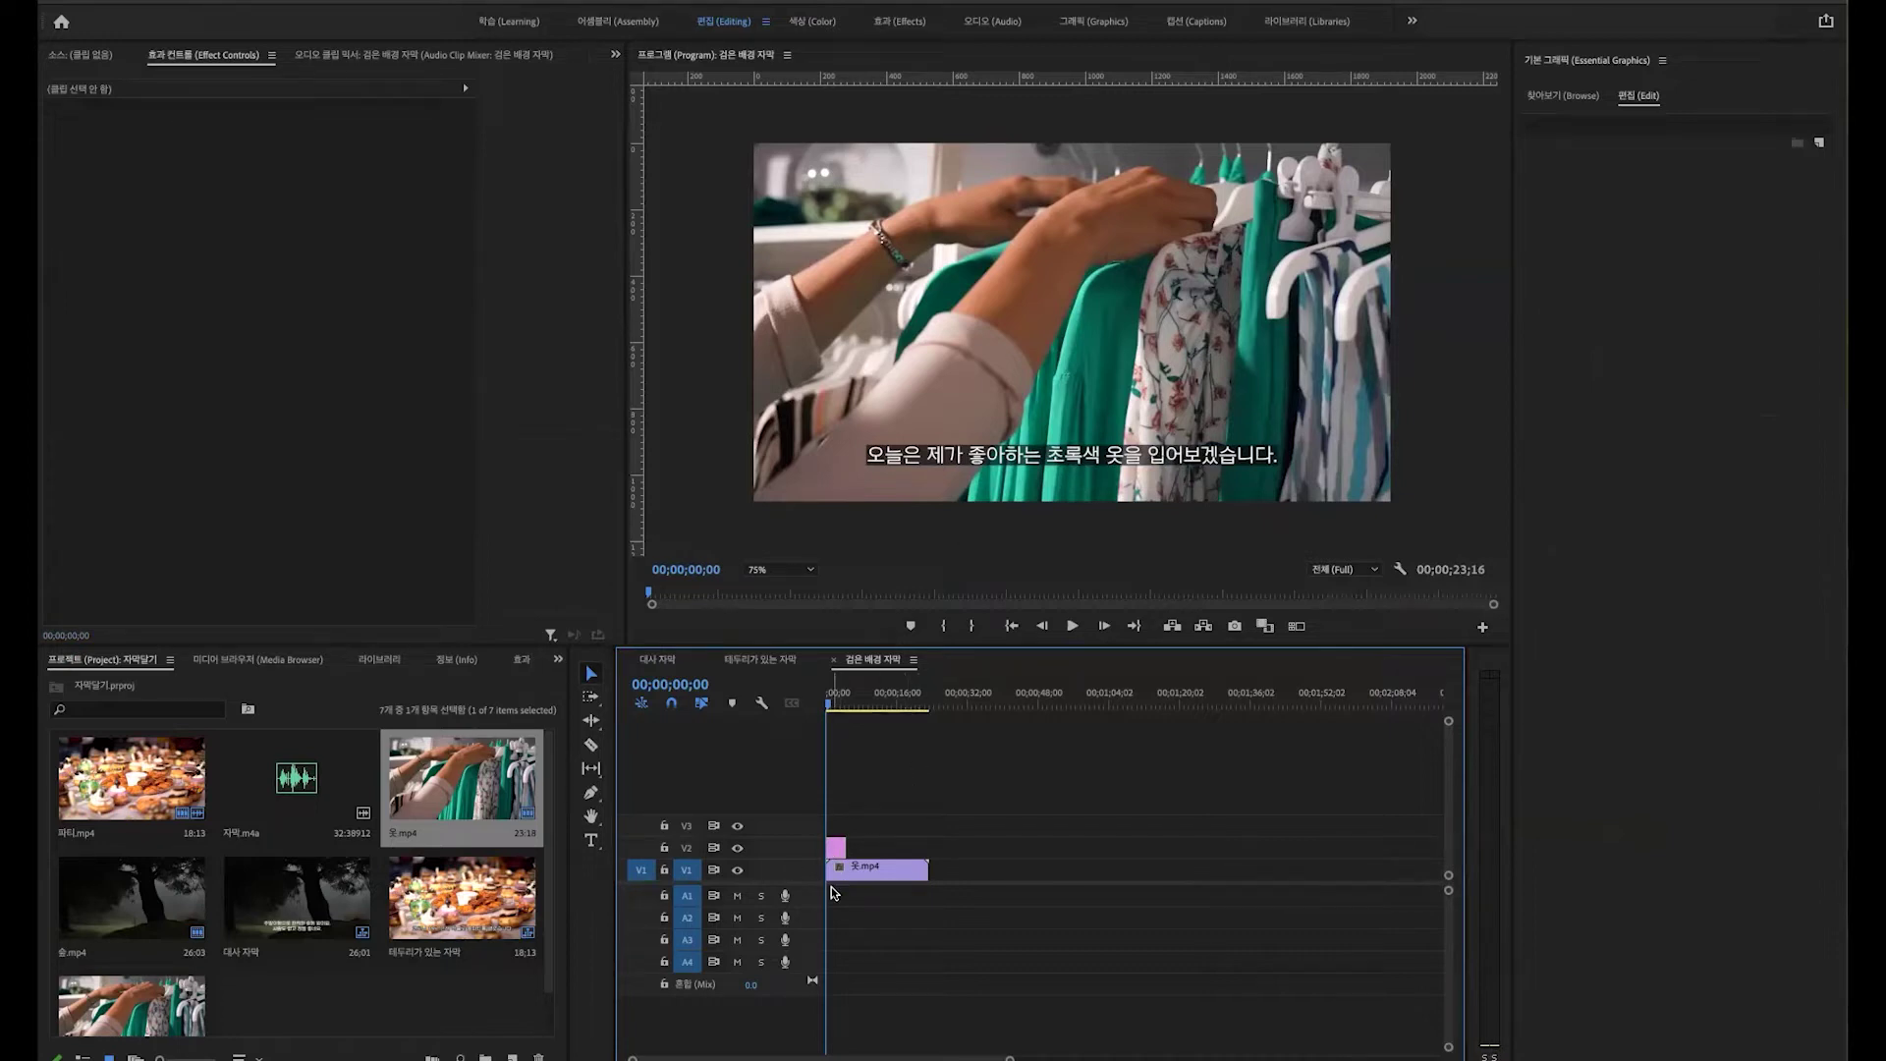
Step: Extend the caption clip to the end of the clothes clip and split it at about 3;19 and 5;27 while playing back
left_click(836, 847)
left_click_drag(843, 847, 924, 846)
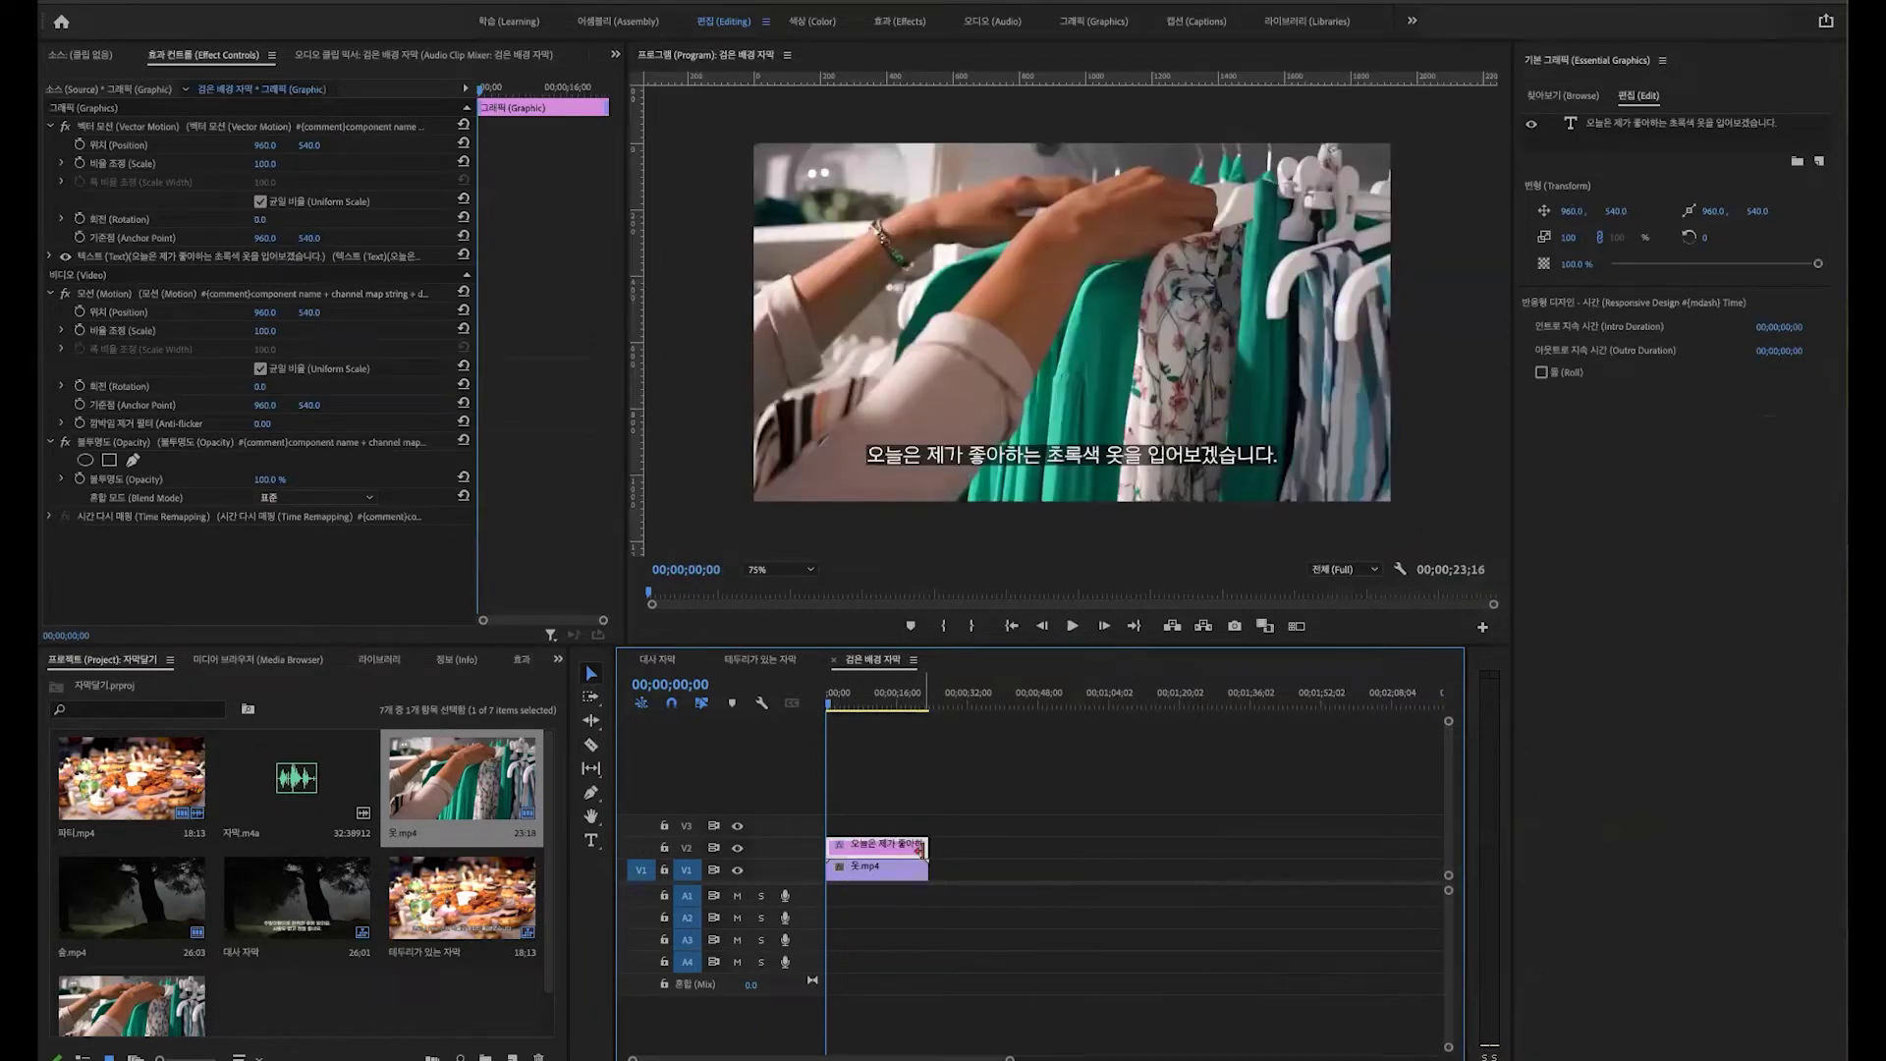
key("space")
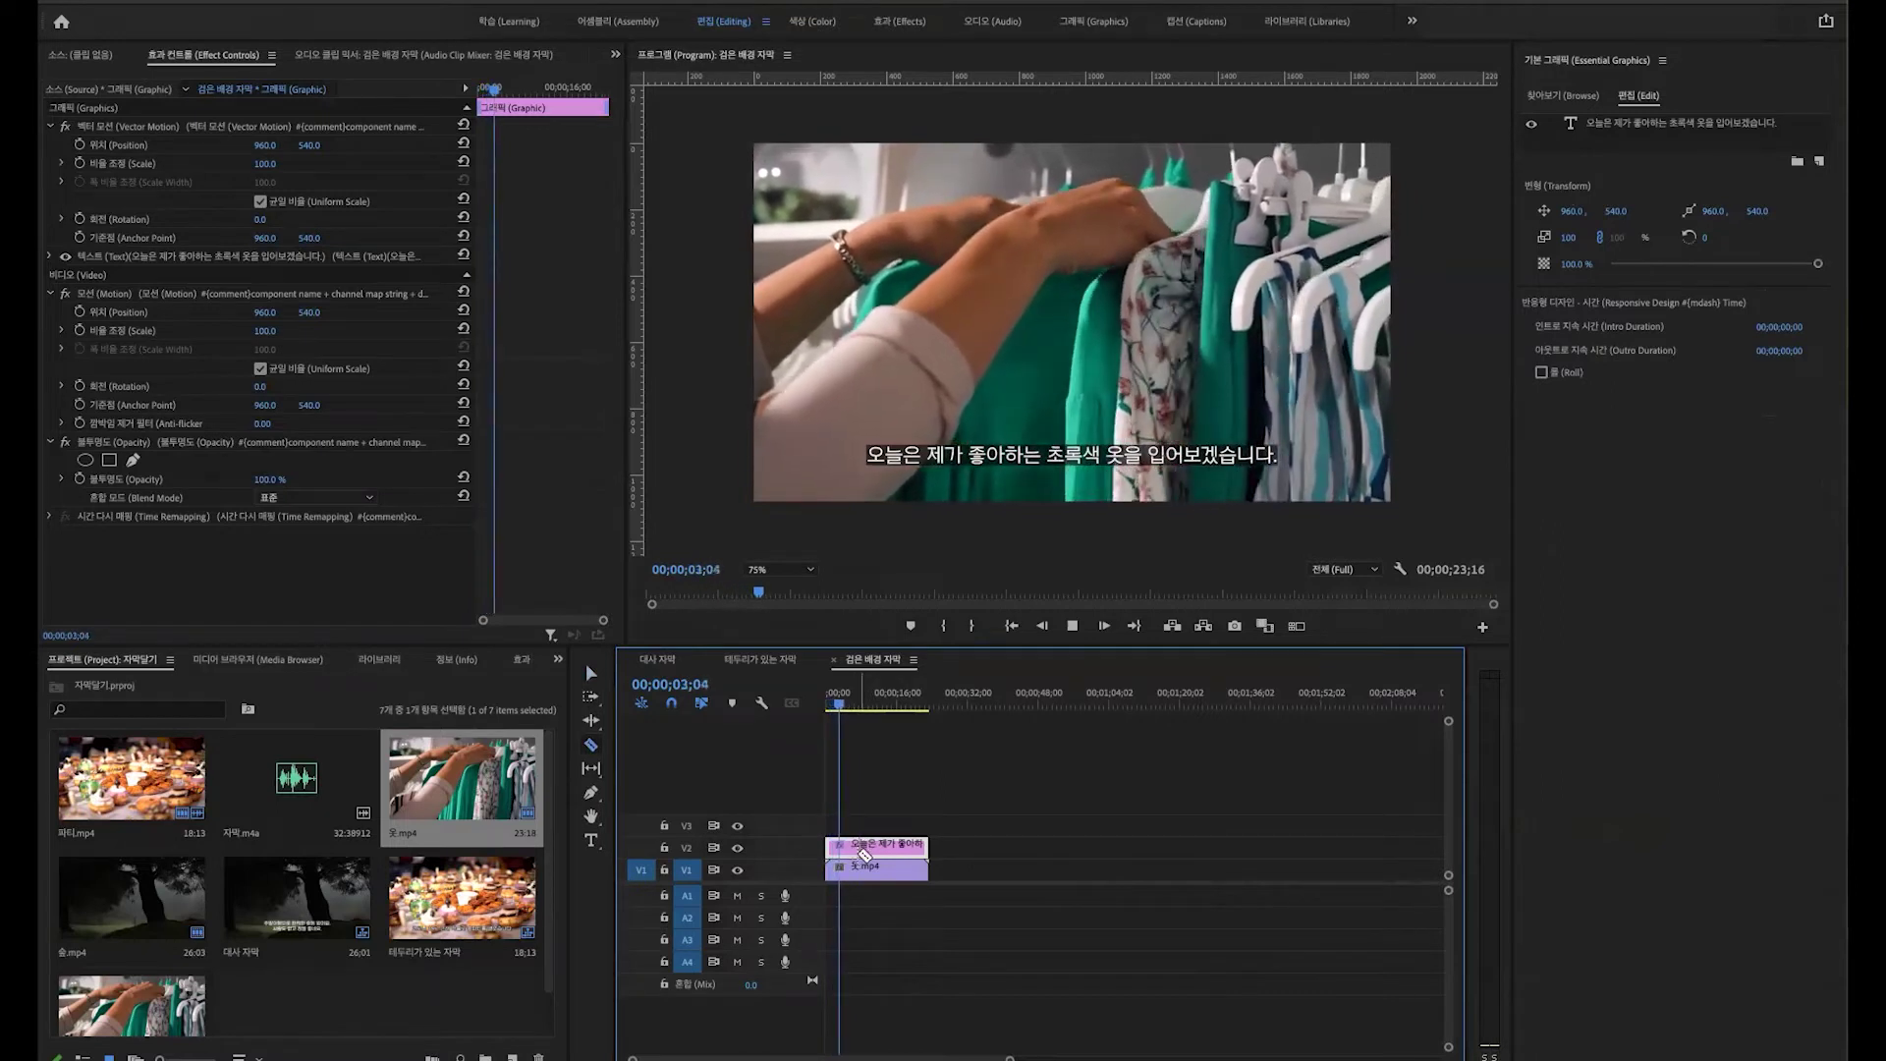
key("space")
left_click(1091, 847)
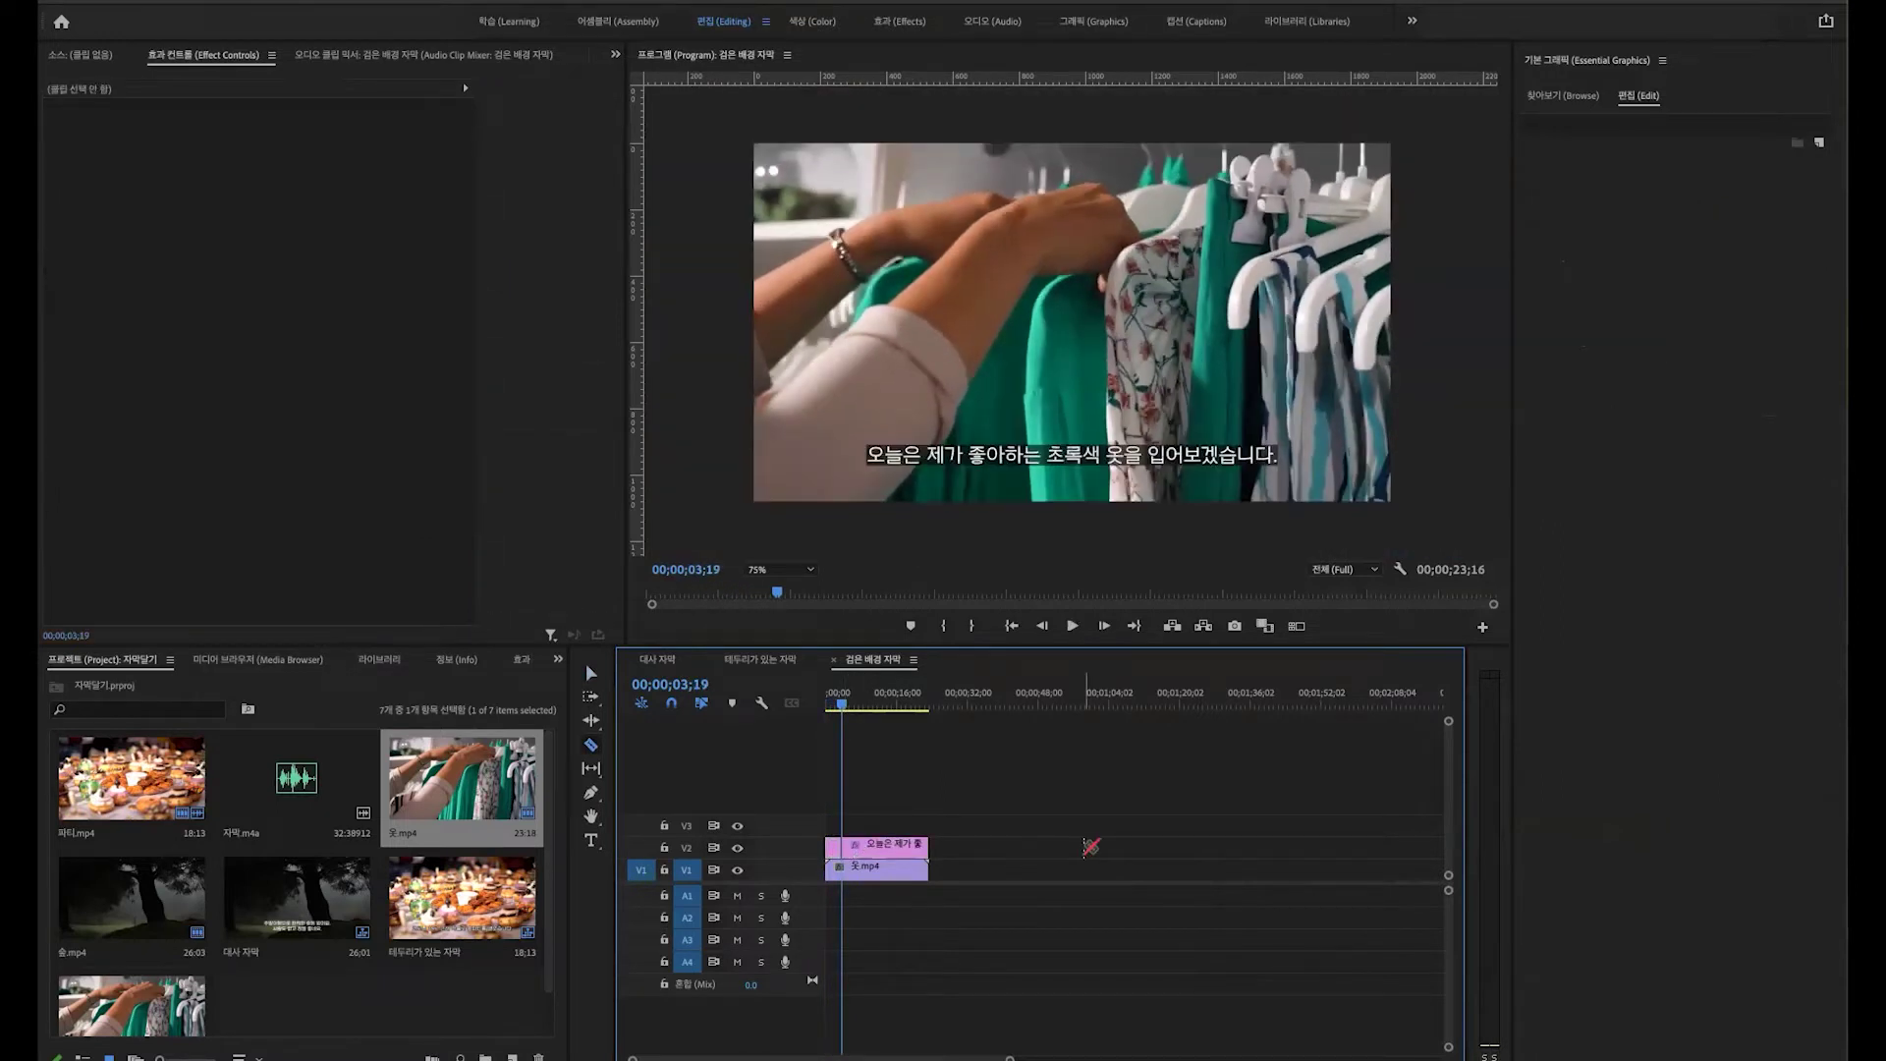
key("space")
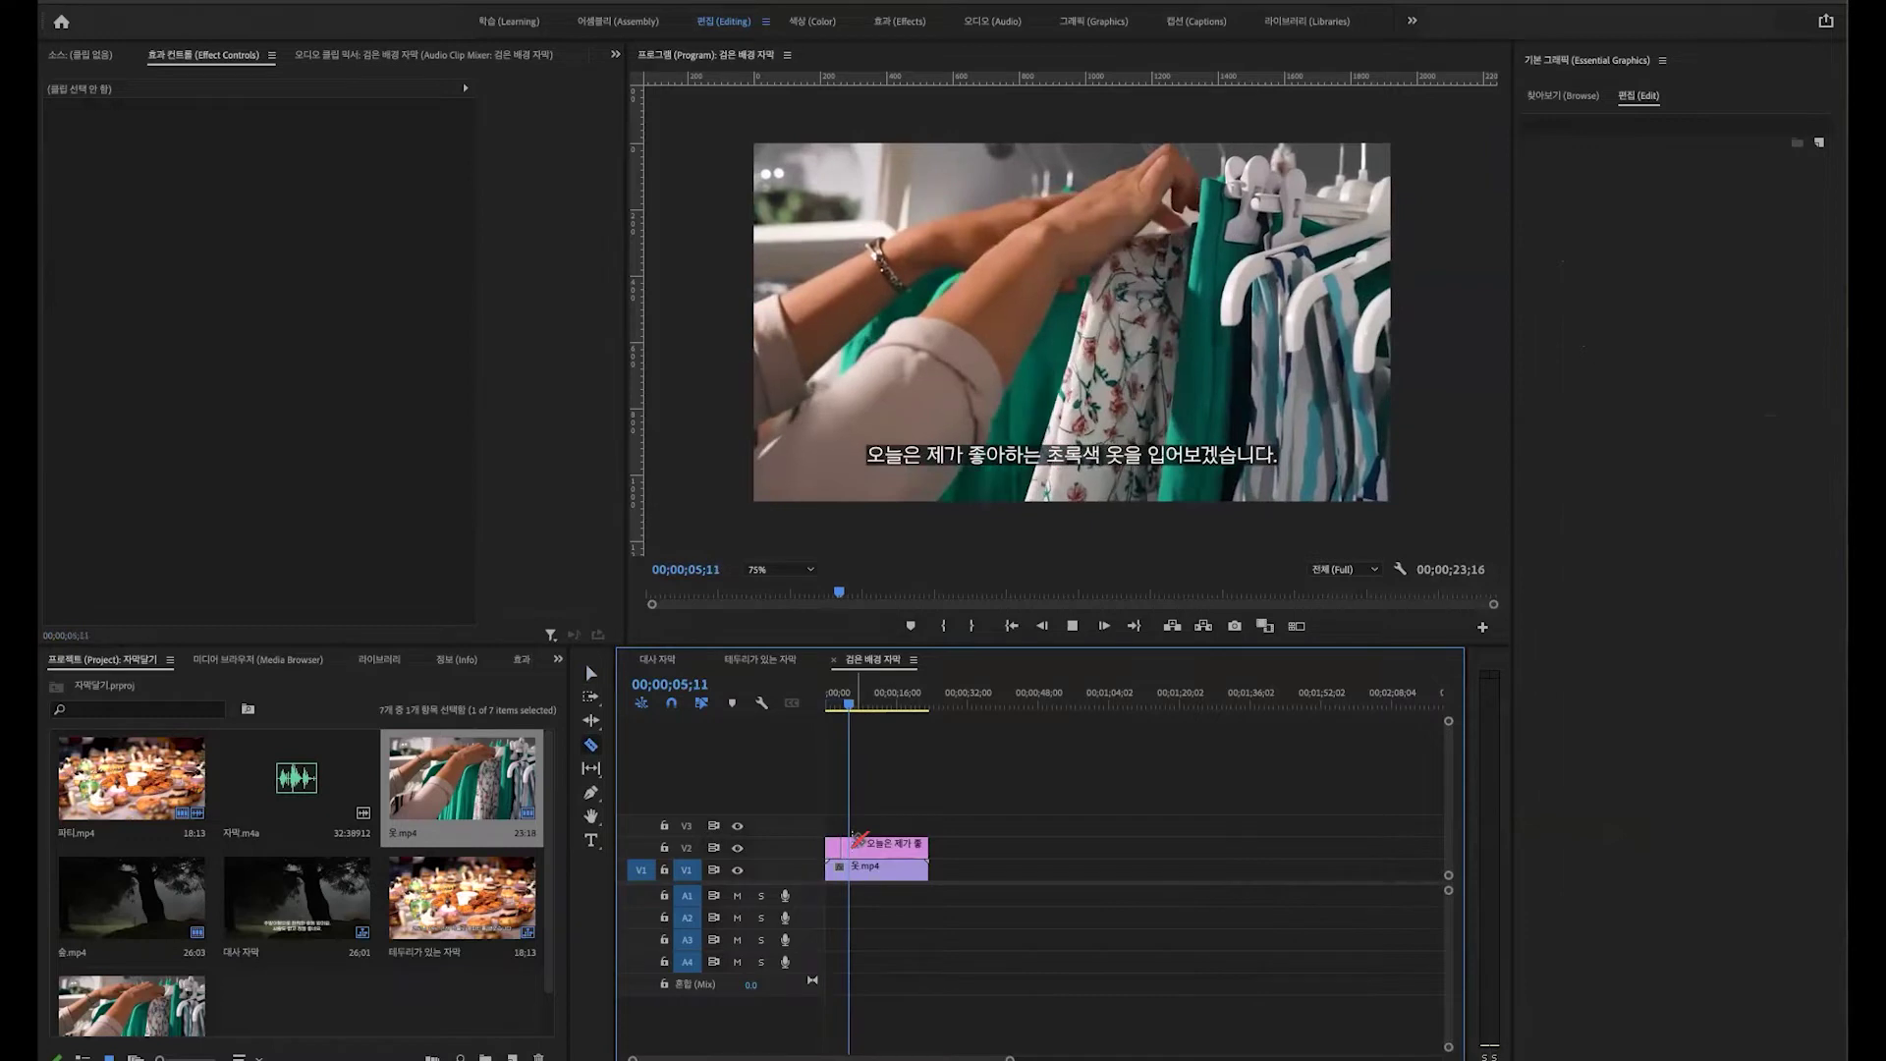
key("space")
left_click(857, 866)
Step: Replace the text of the short middle caption segment with "초록색 옷" and play back the result
left_click(851, 697)
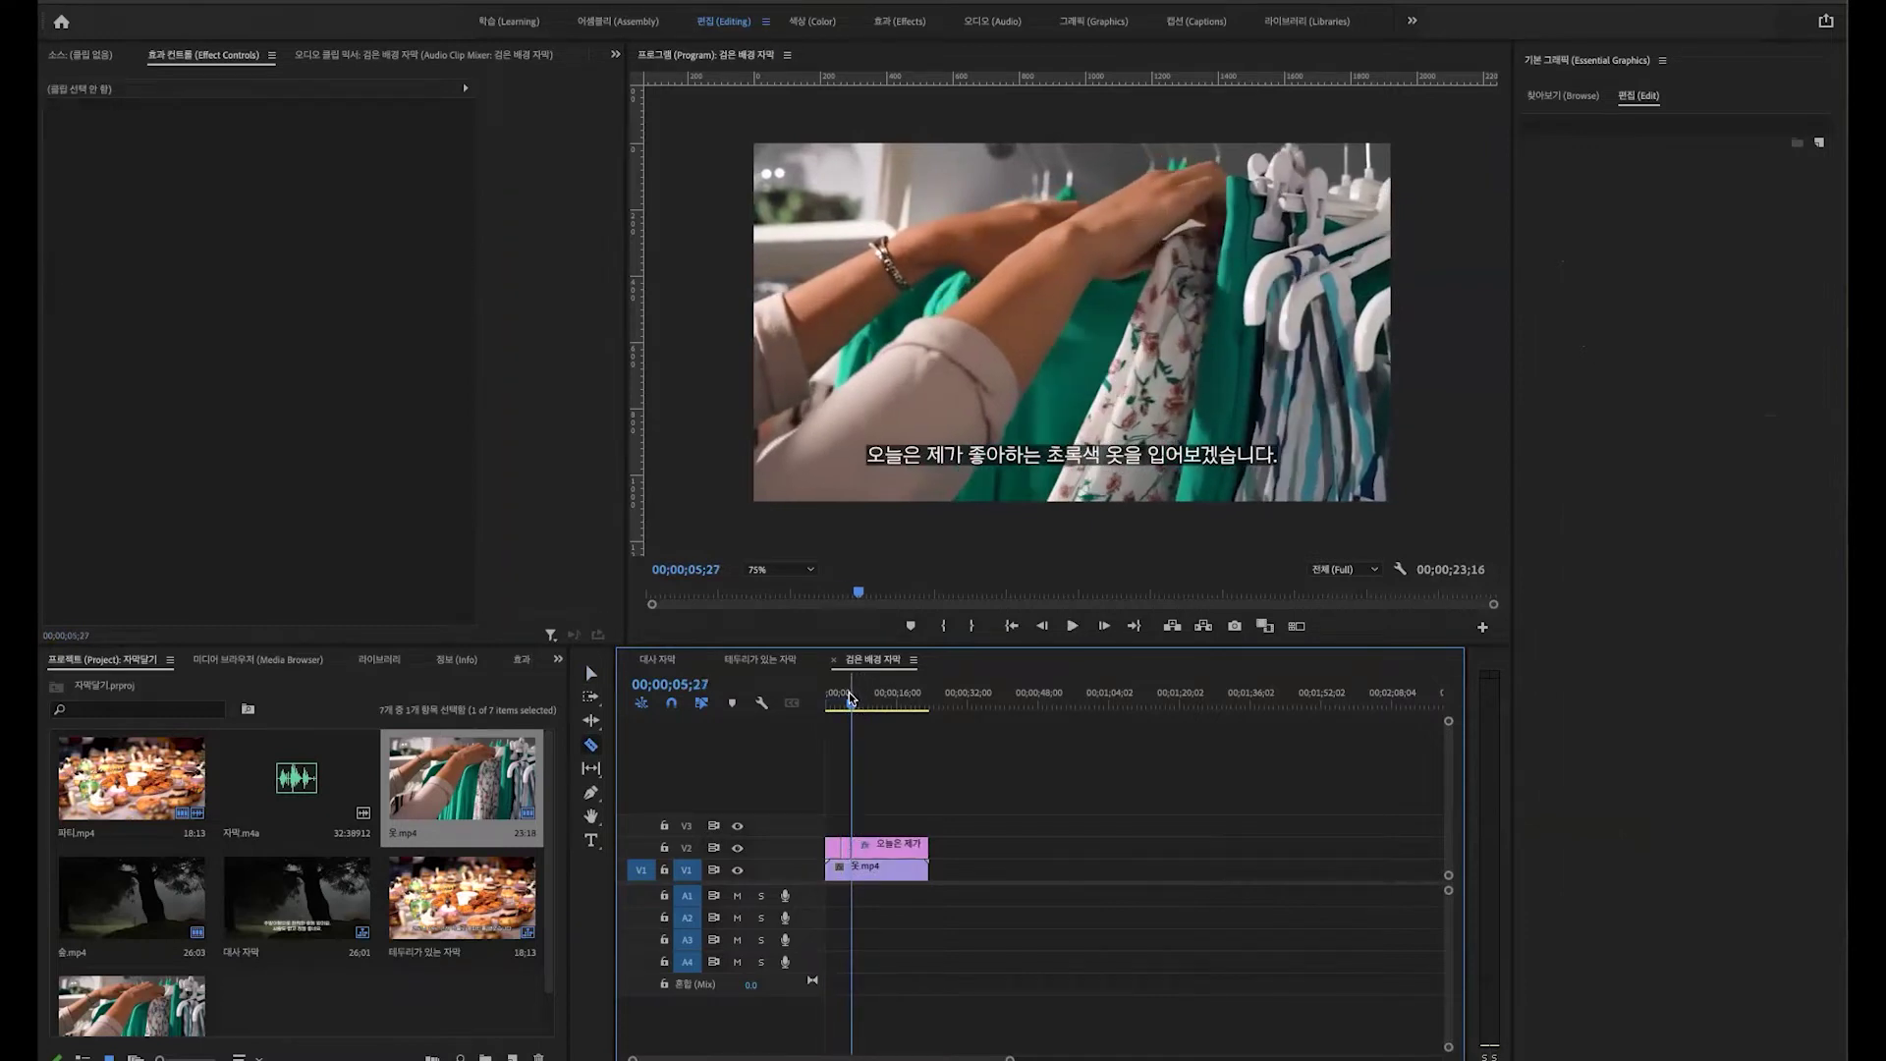
left_click(845, 697)
left_click(851, 863)
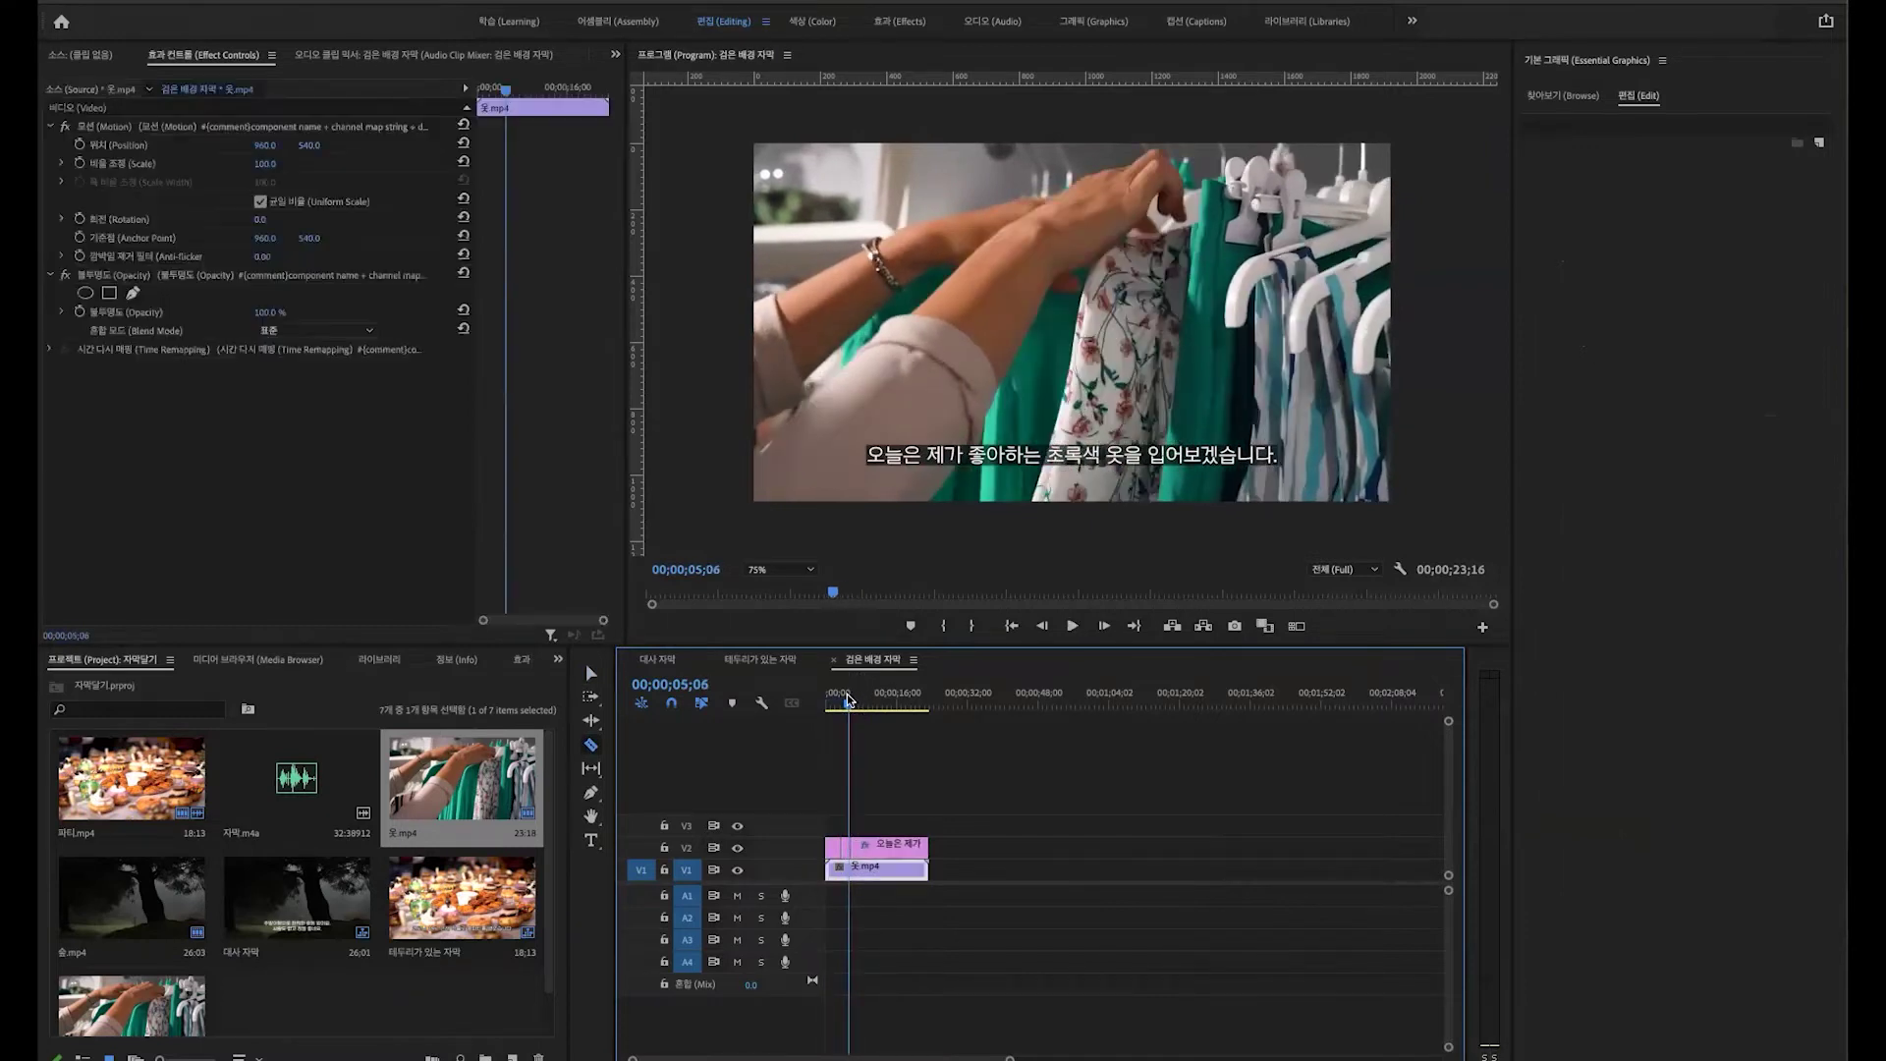
left_click(850, 849)
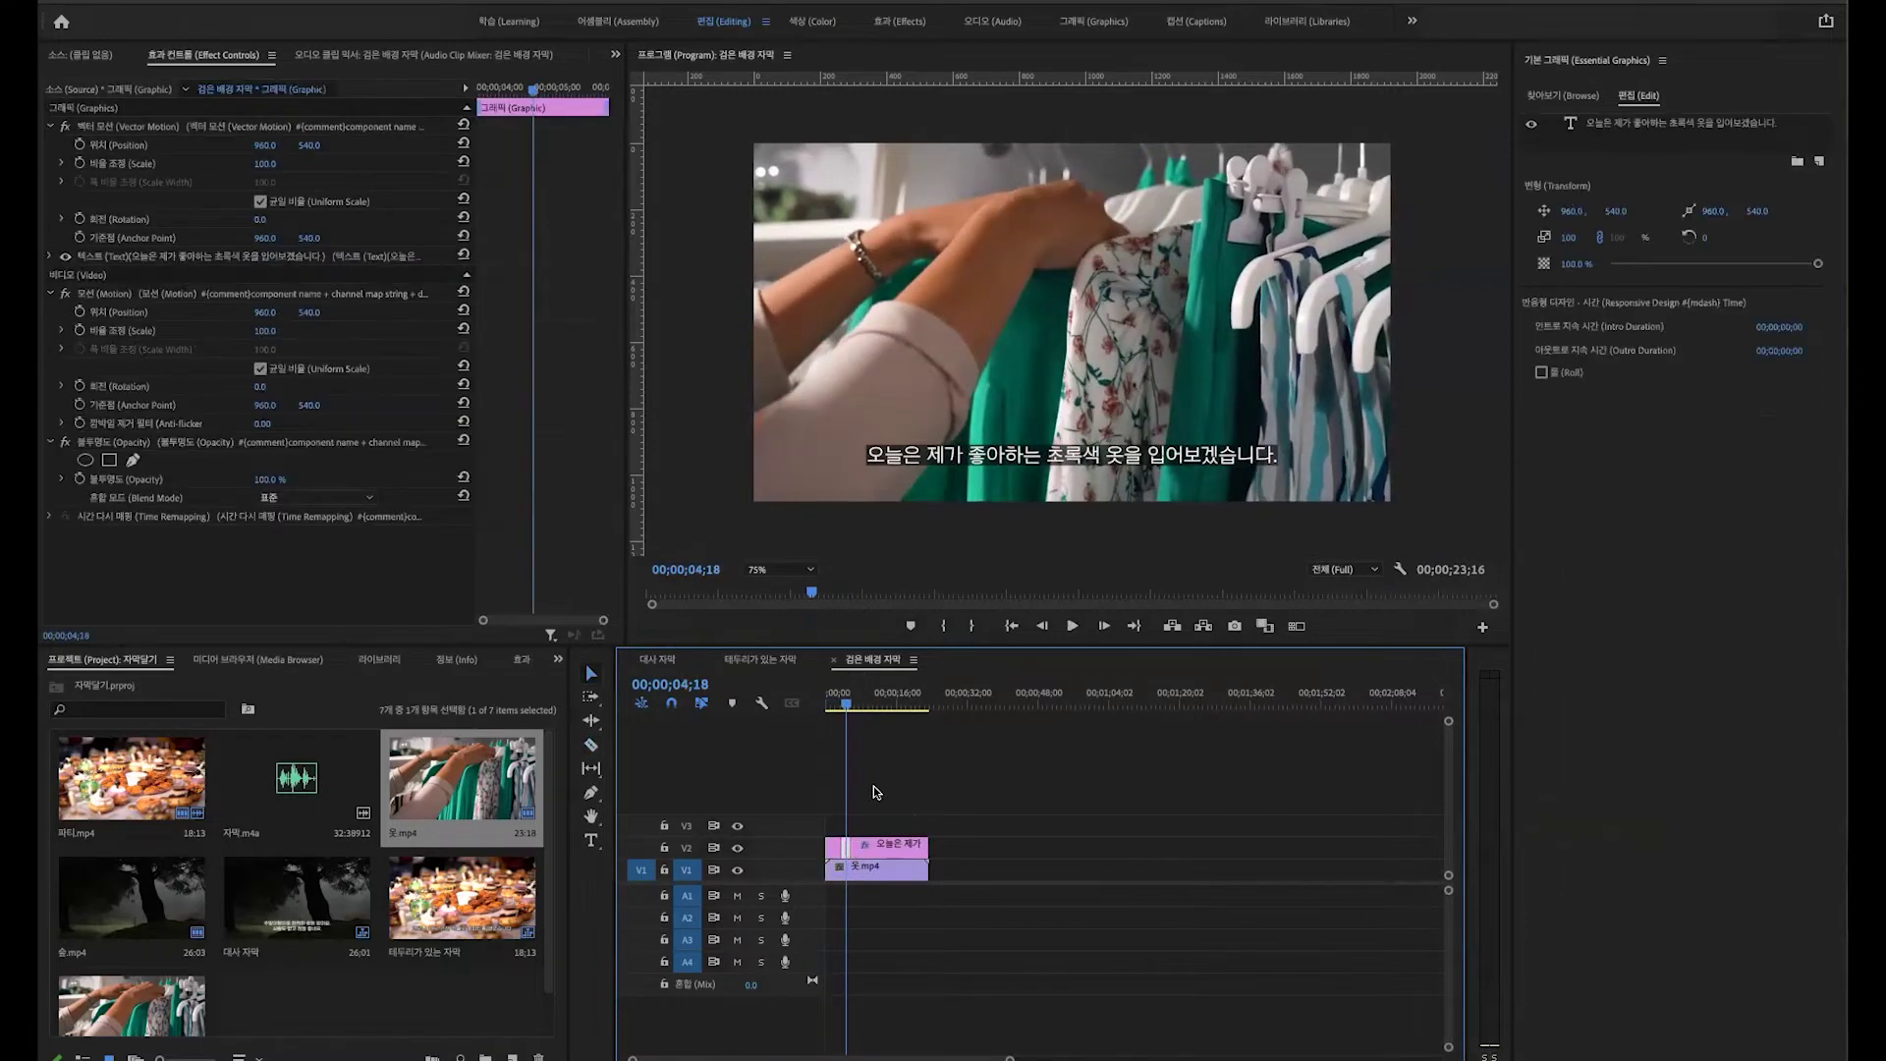
left_click(1078, 456)
double_click(1077, 456)
key("ctrl+a")
type("초")
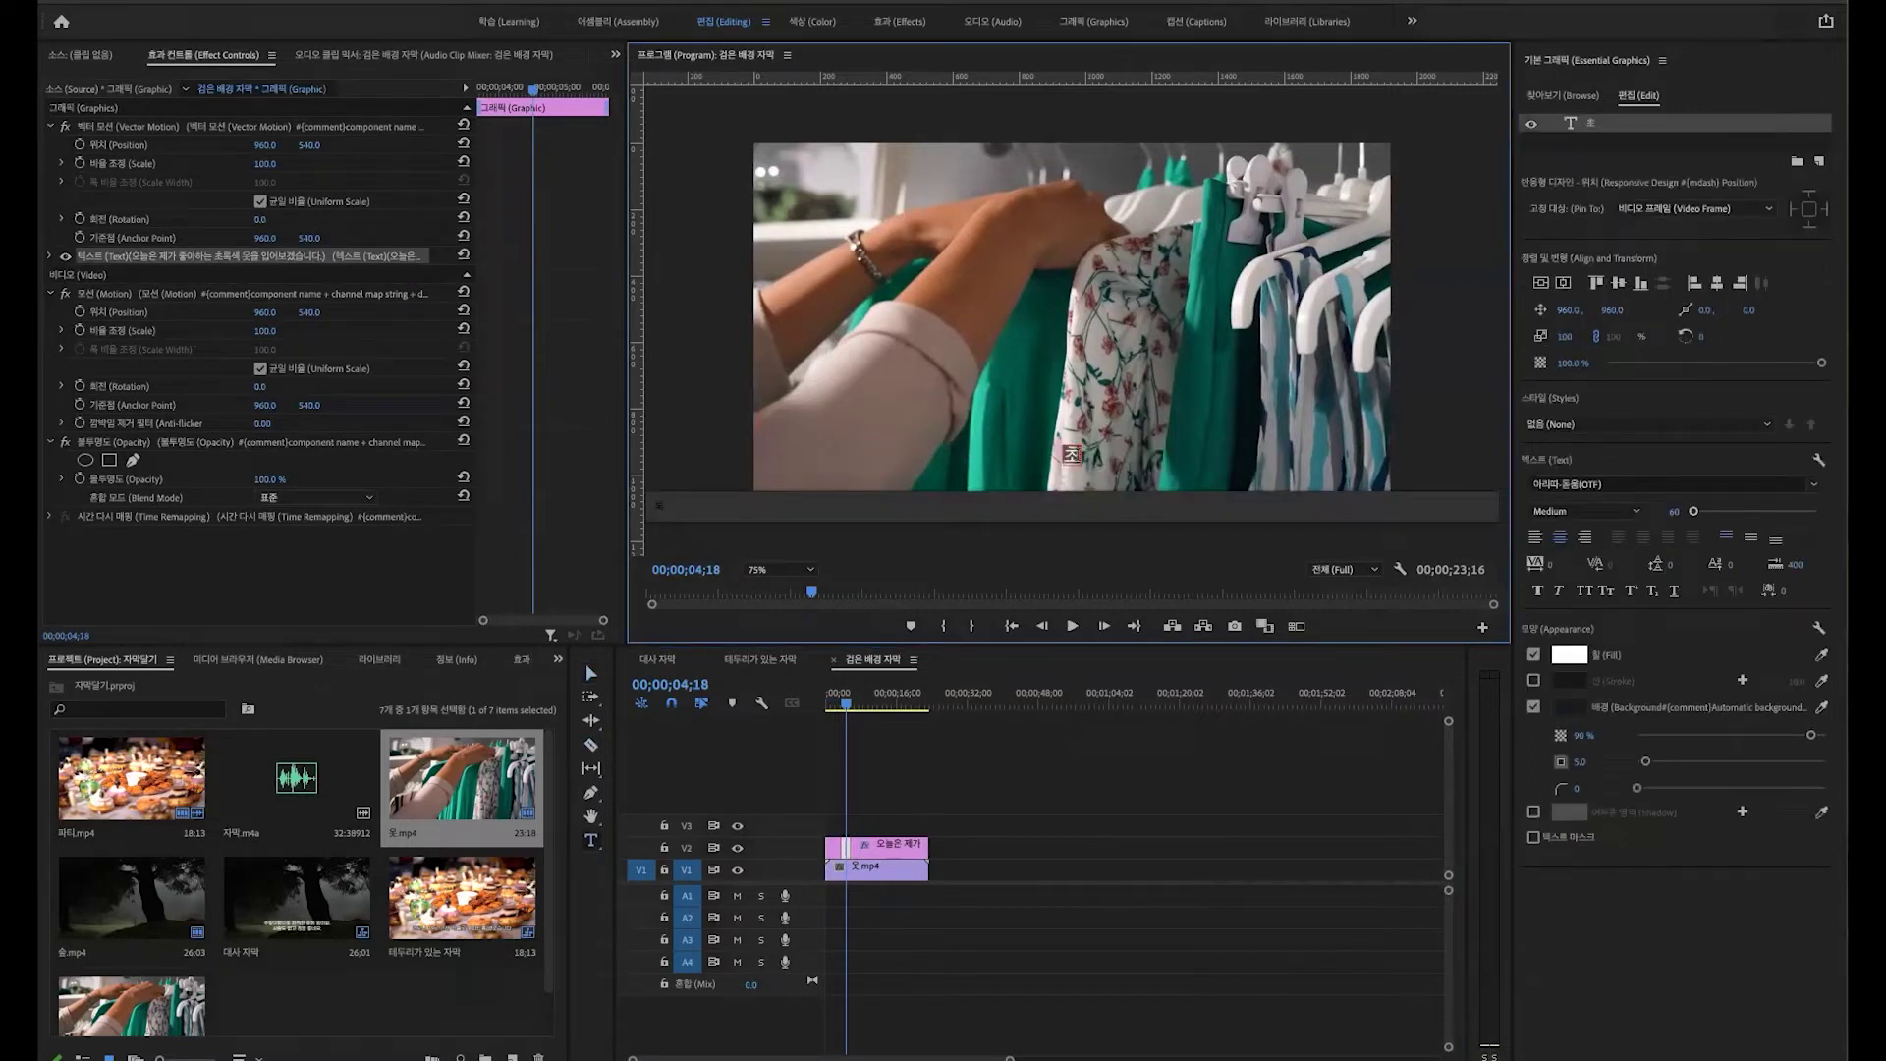
type("록색 옷")
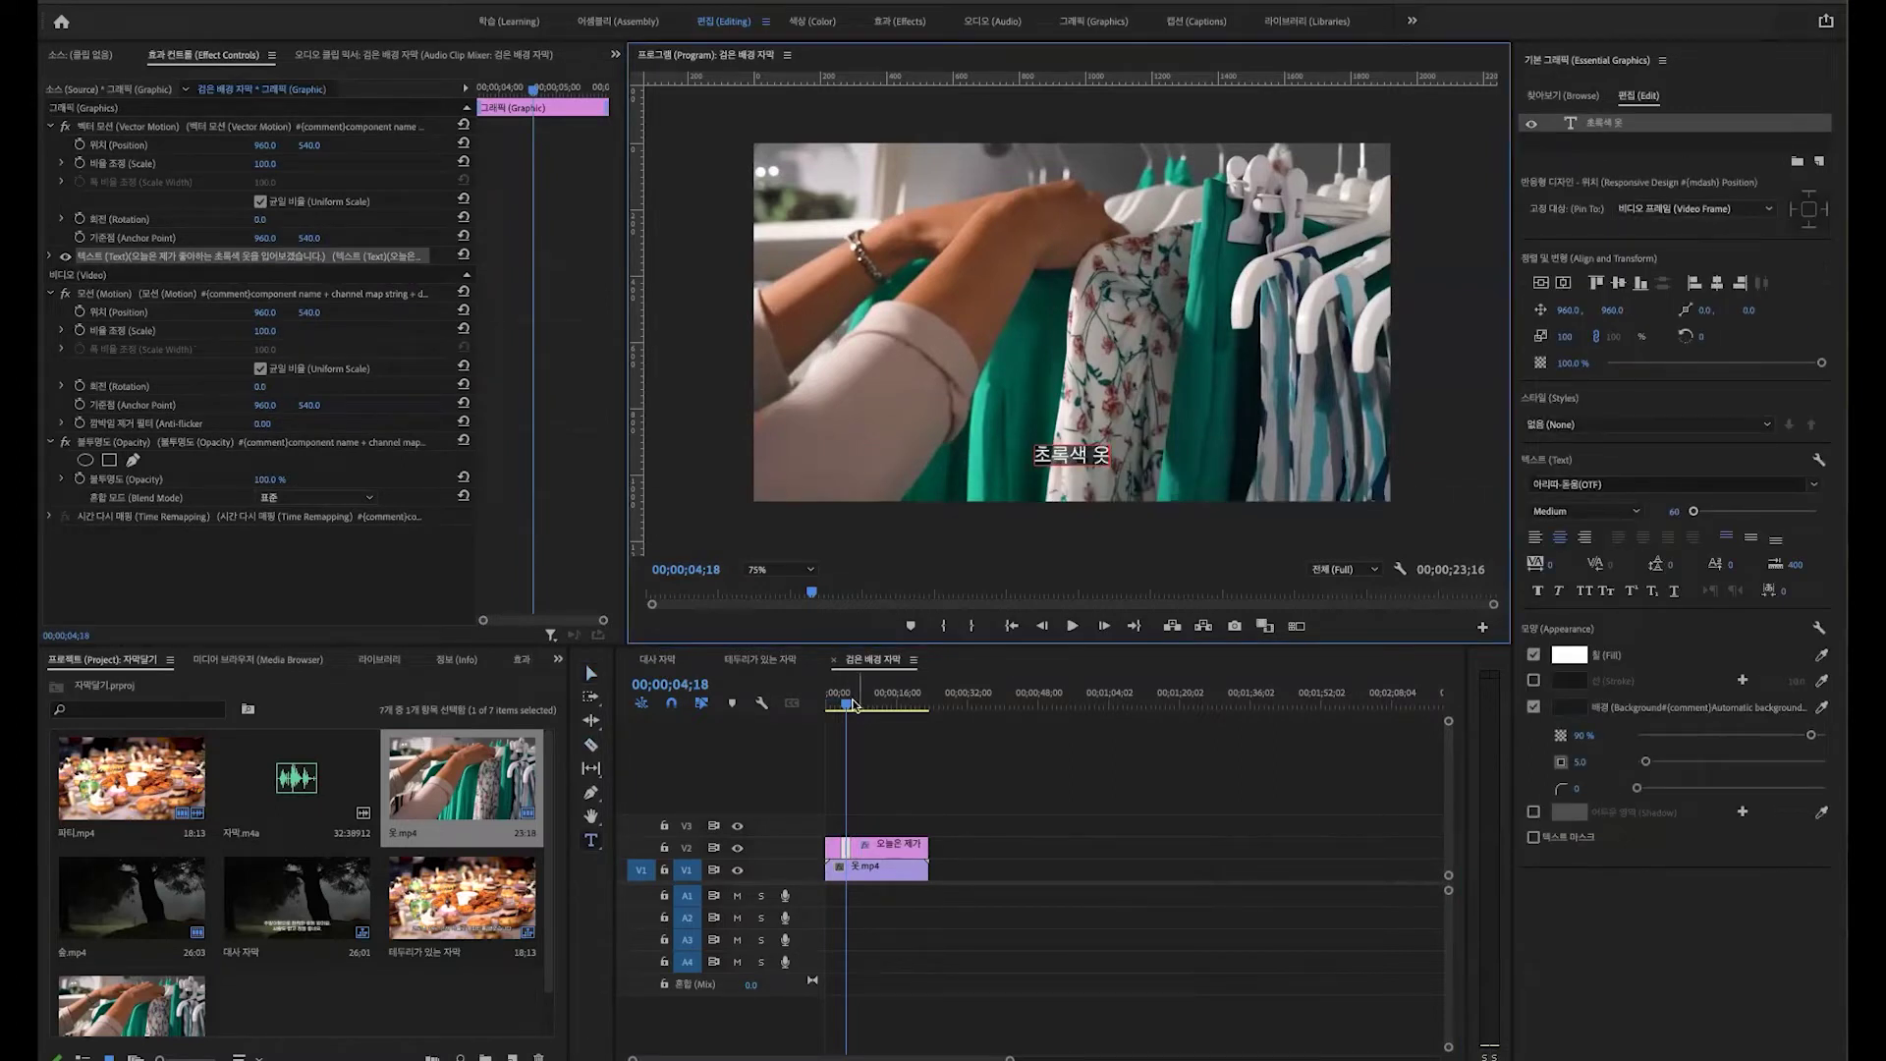
left_click(834, 698)
key("space")
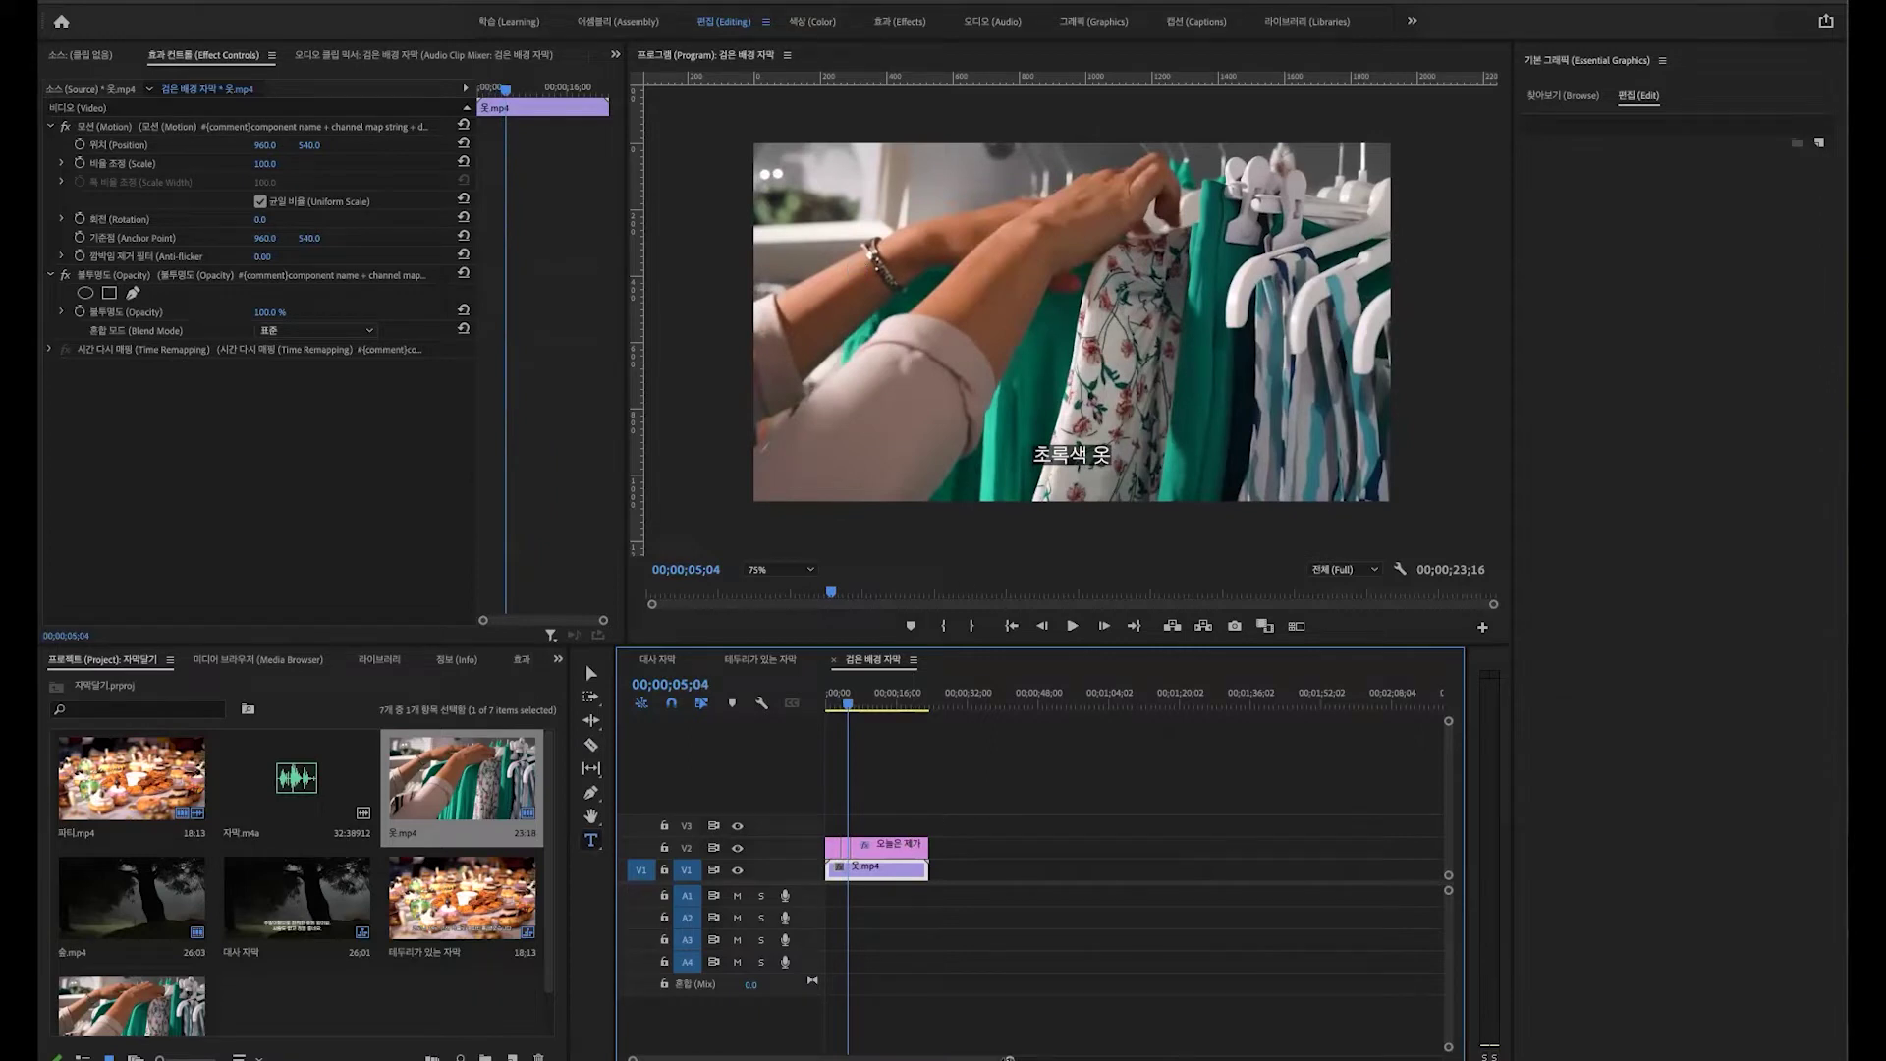
Step: Left-align the text of the last caption segment and centre that caption horizontally in the frame
scroll(936, 1058, "up", 2)
scroll(936, 1058, "up", 1)
left_click(1022, 691)
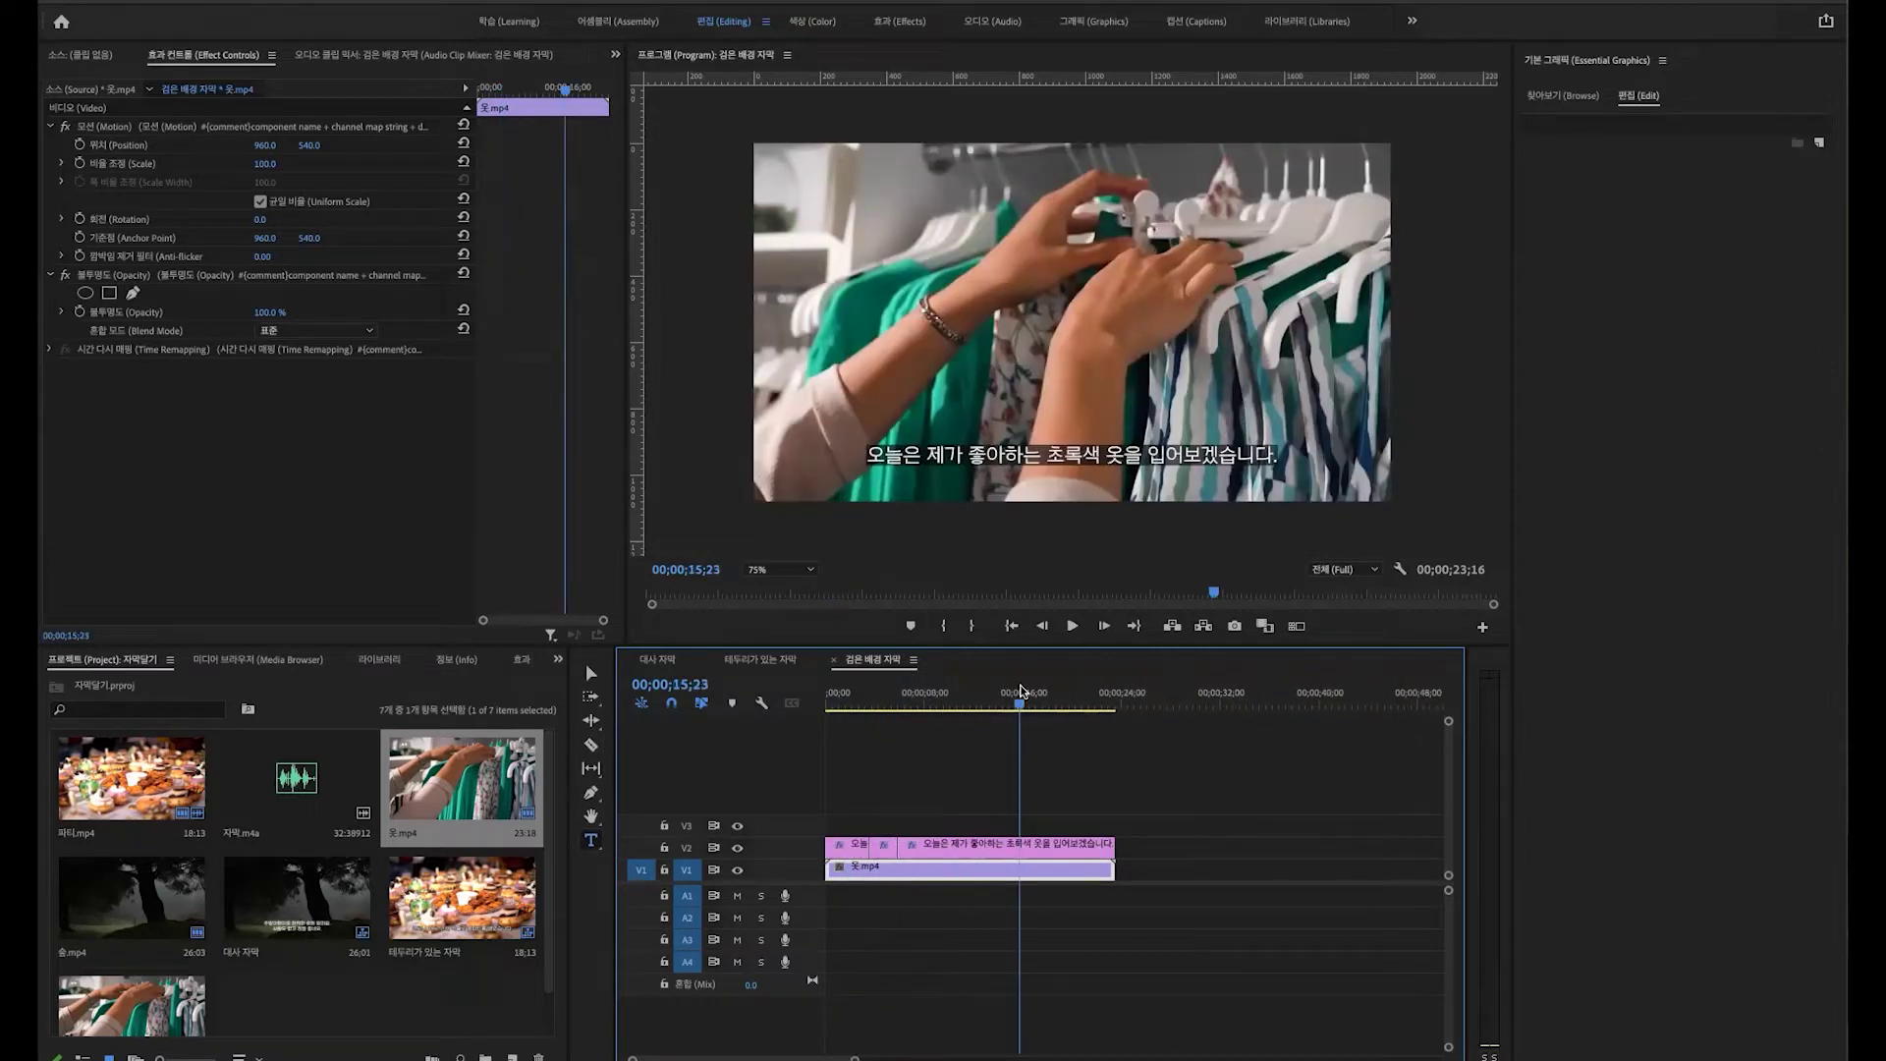
left_click(1000, 844)
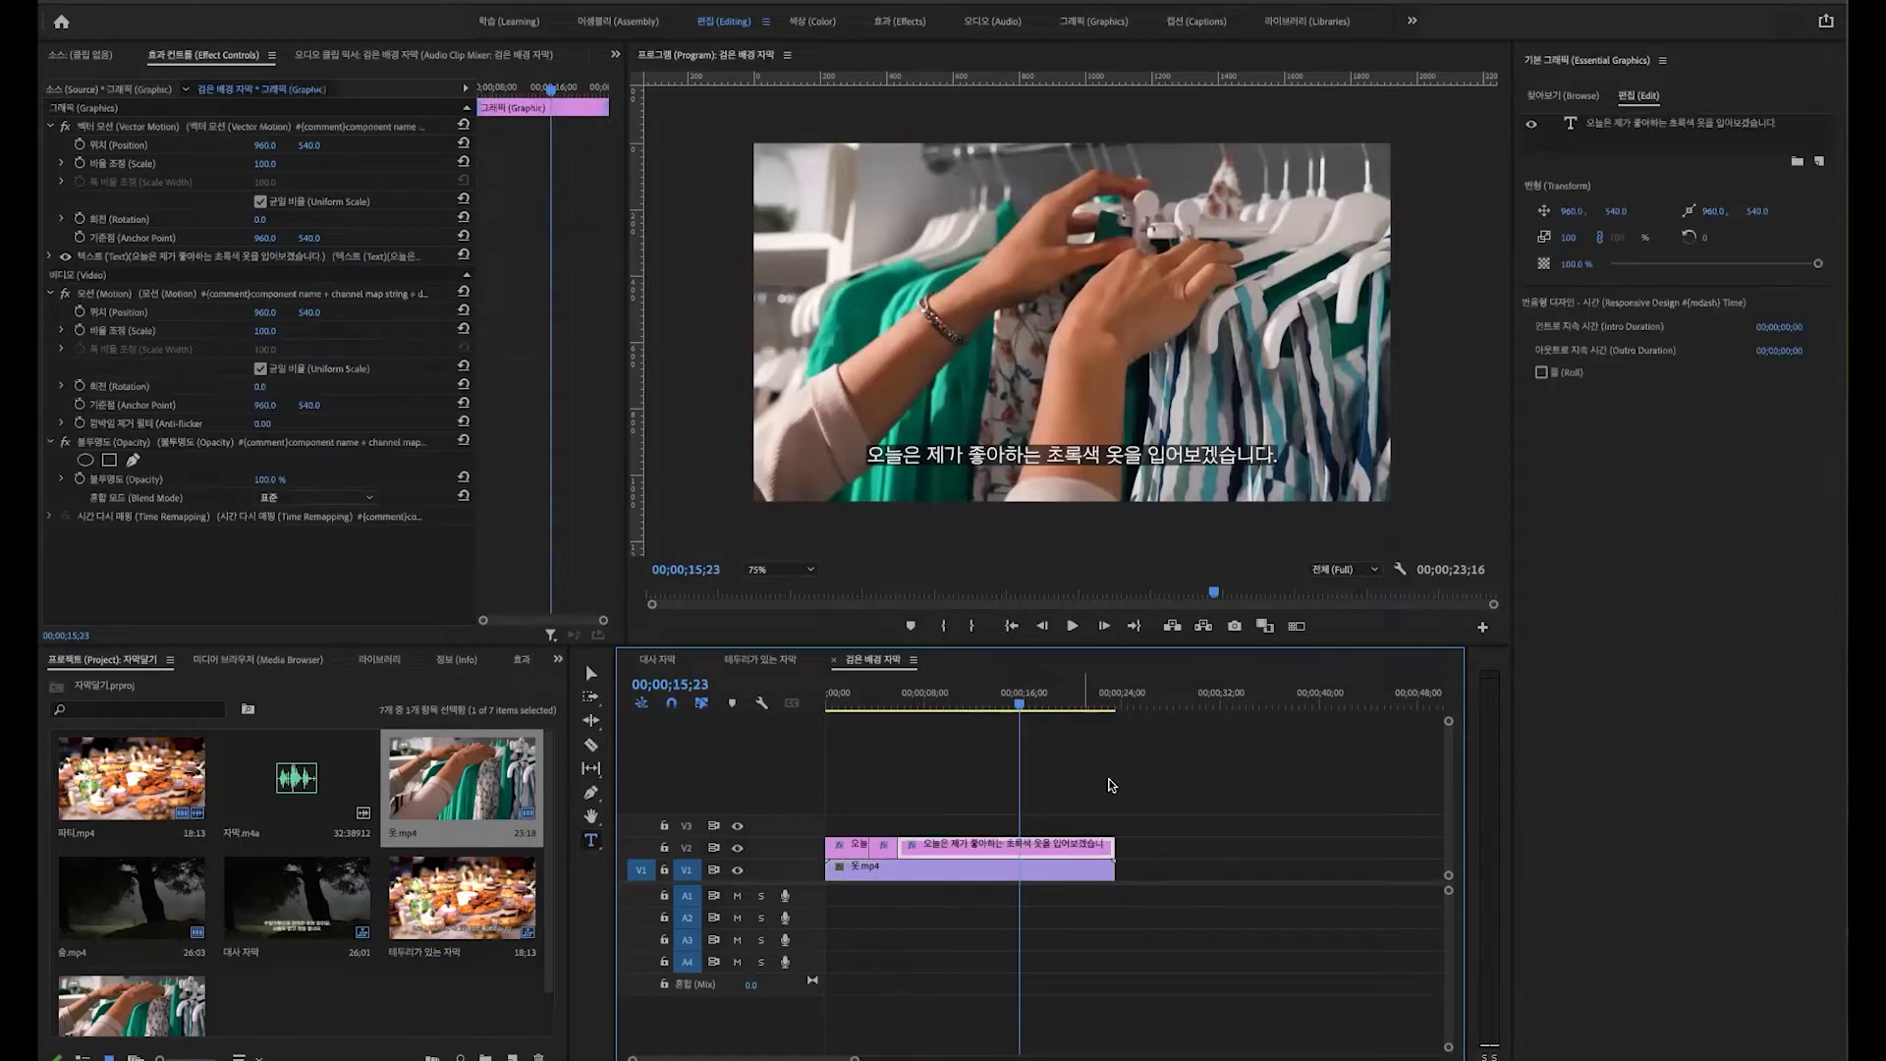
left_click(1713, 120)
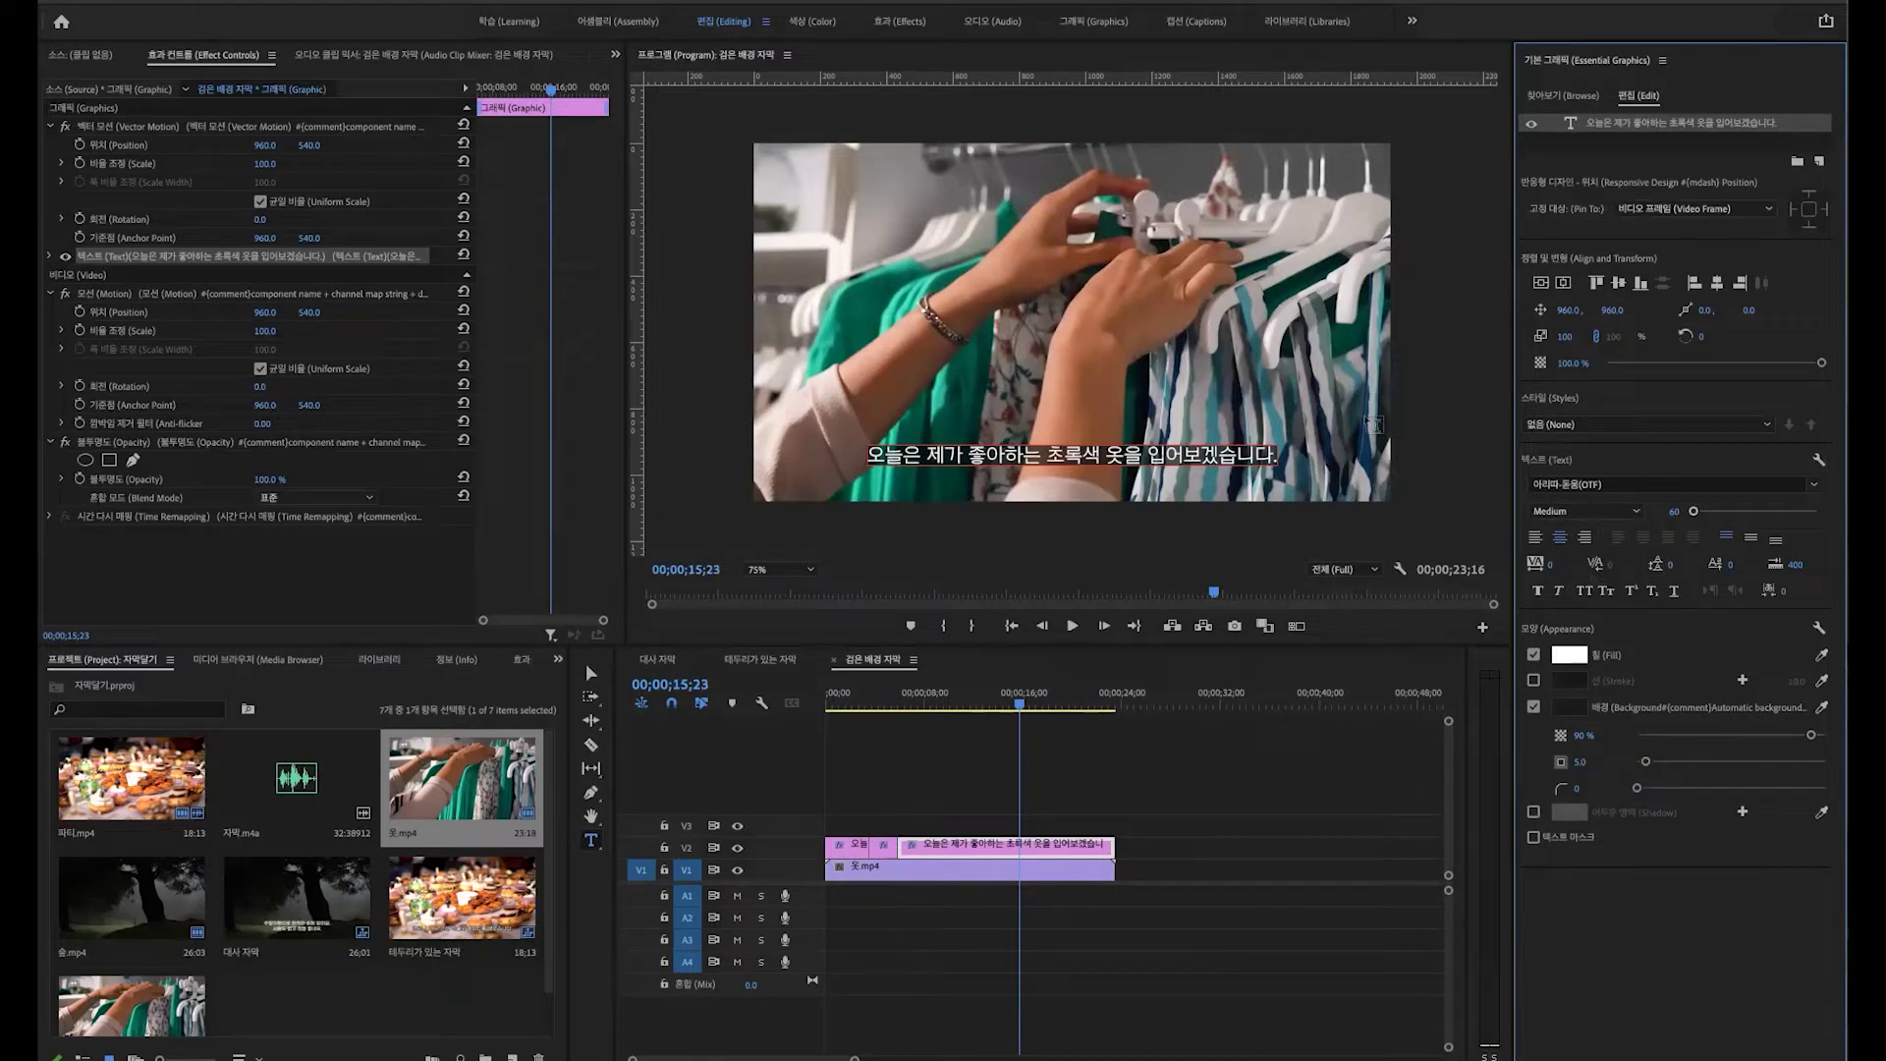
left_click(1303, 540)
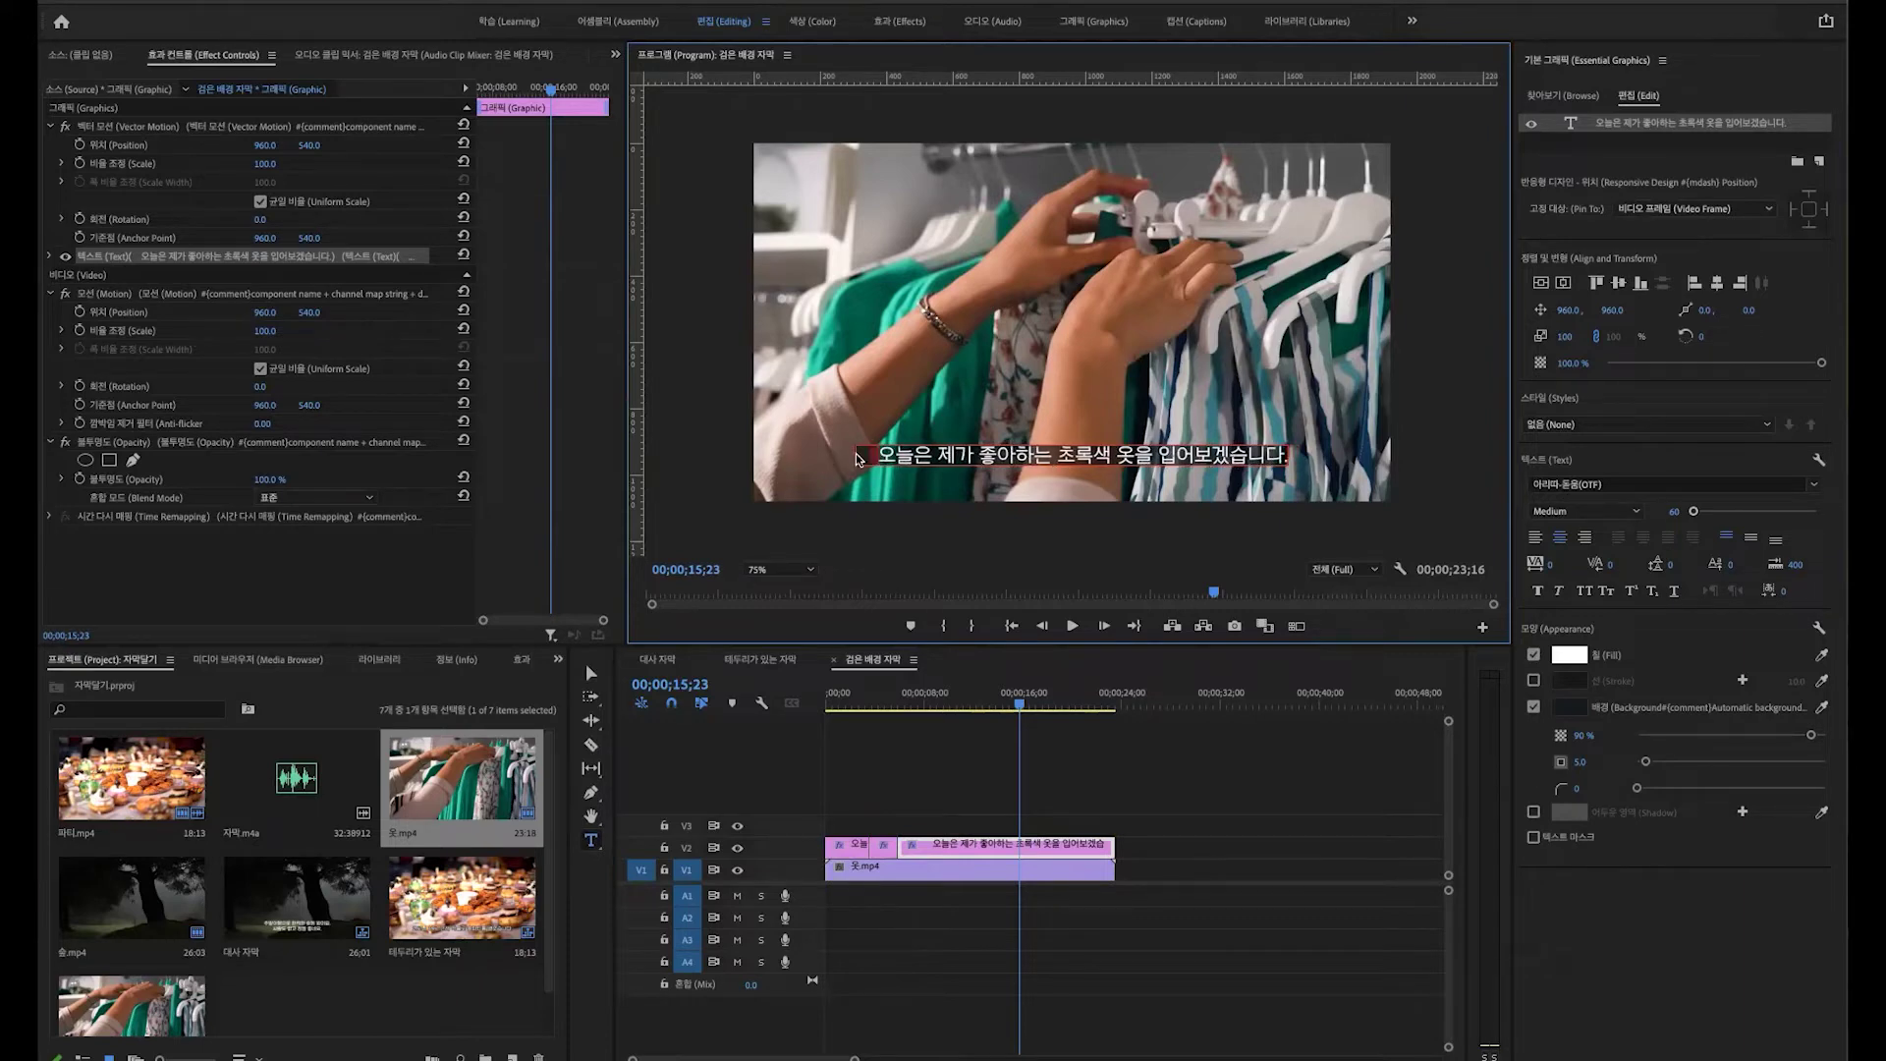
key("BackSpace")
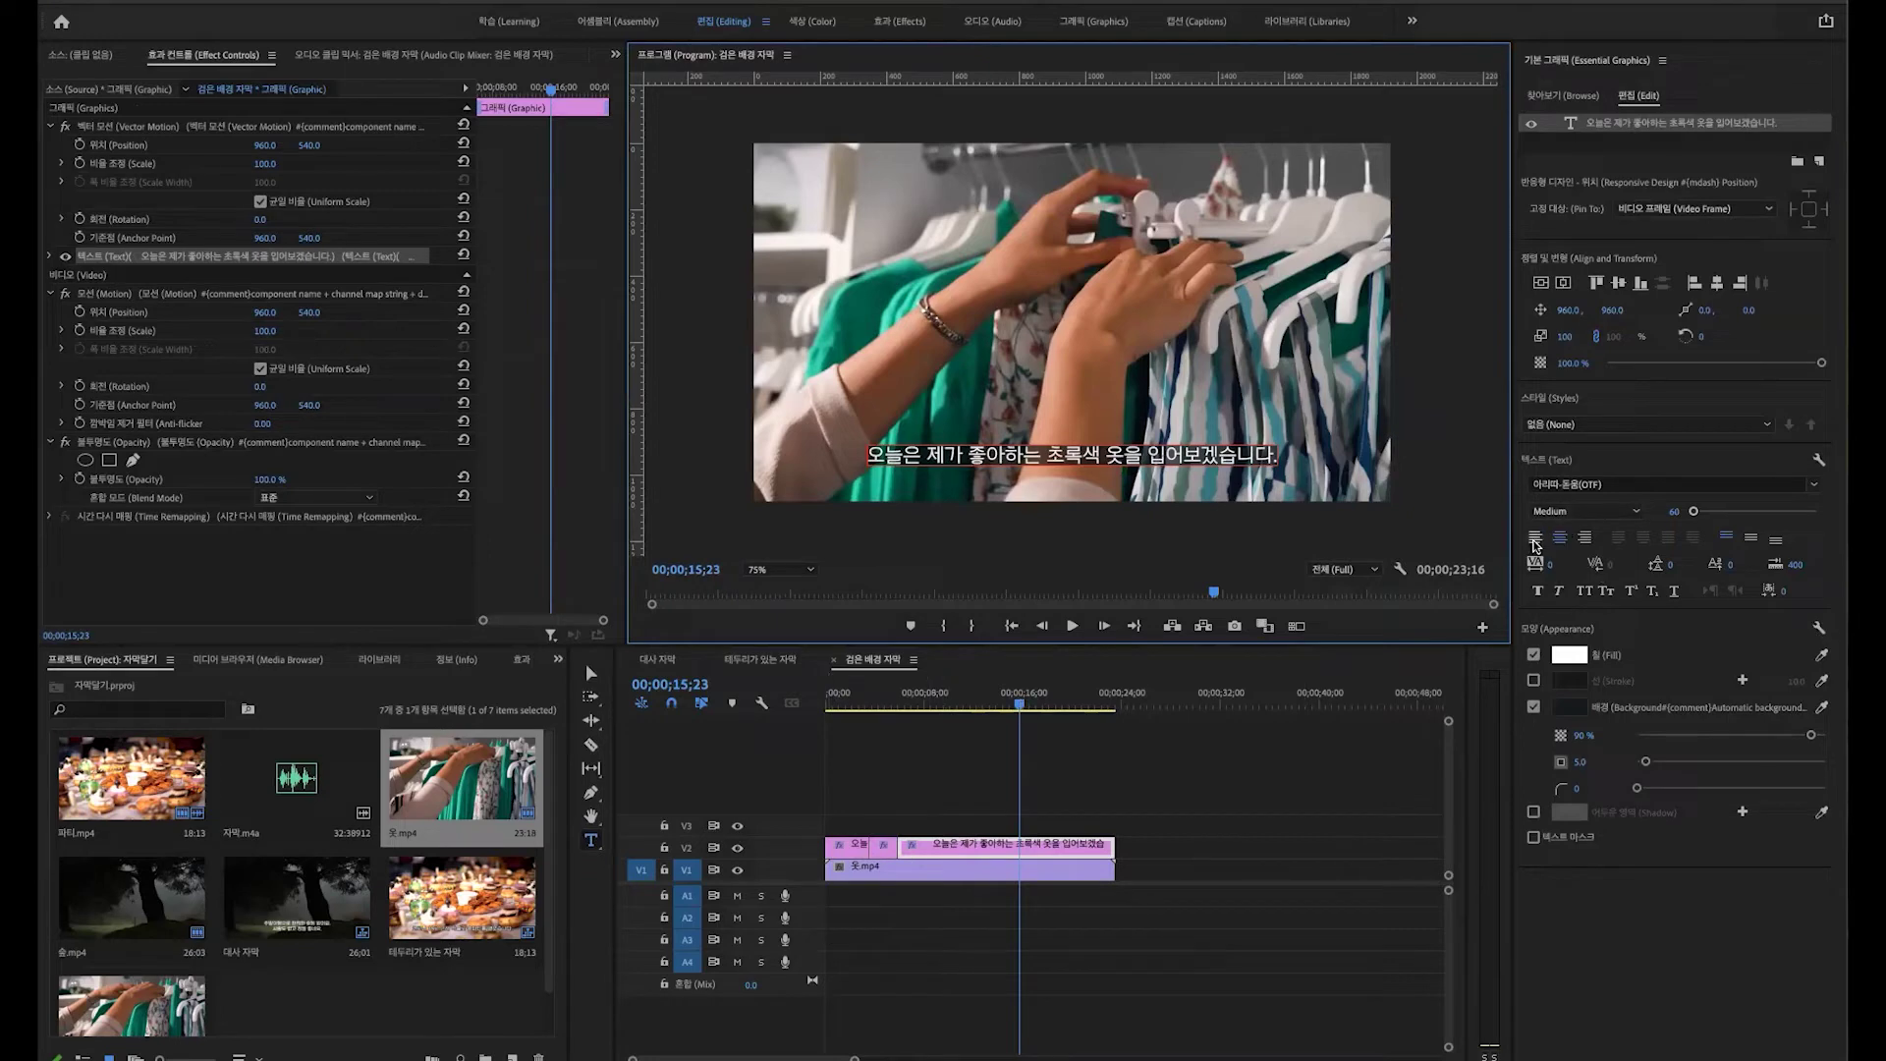
left_click(1535, 536)
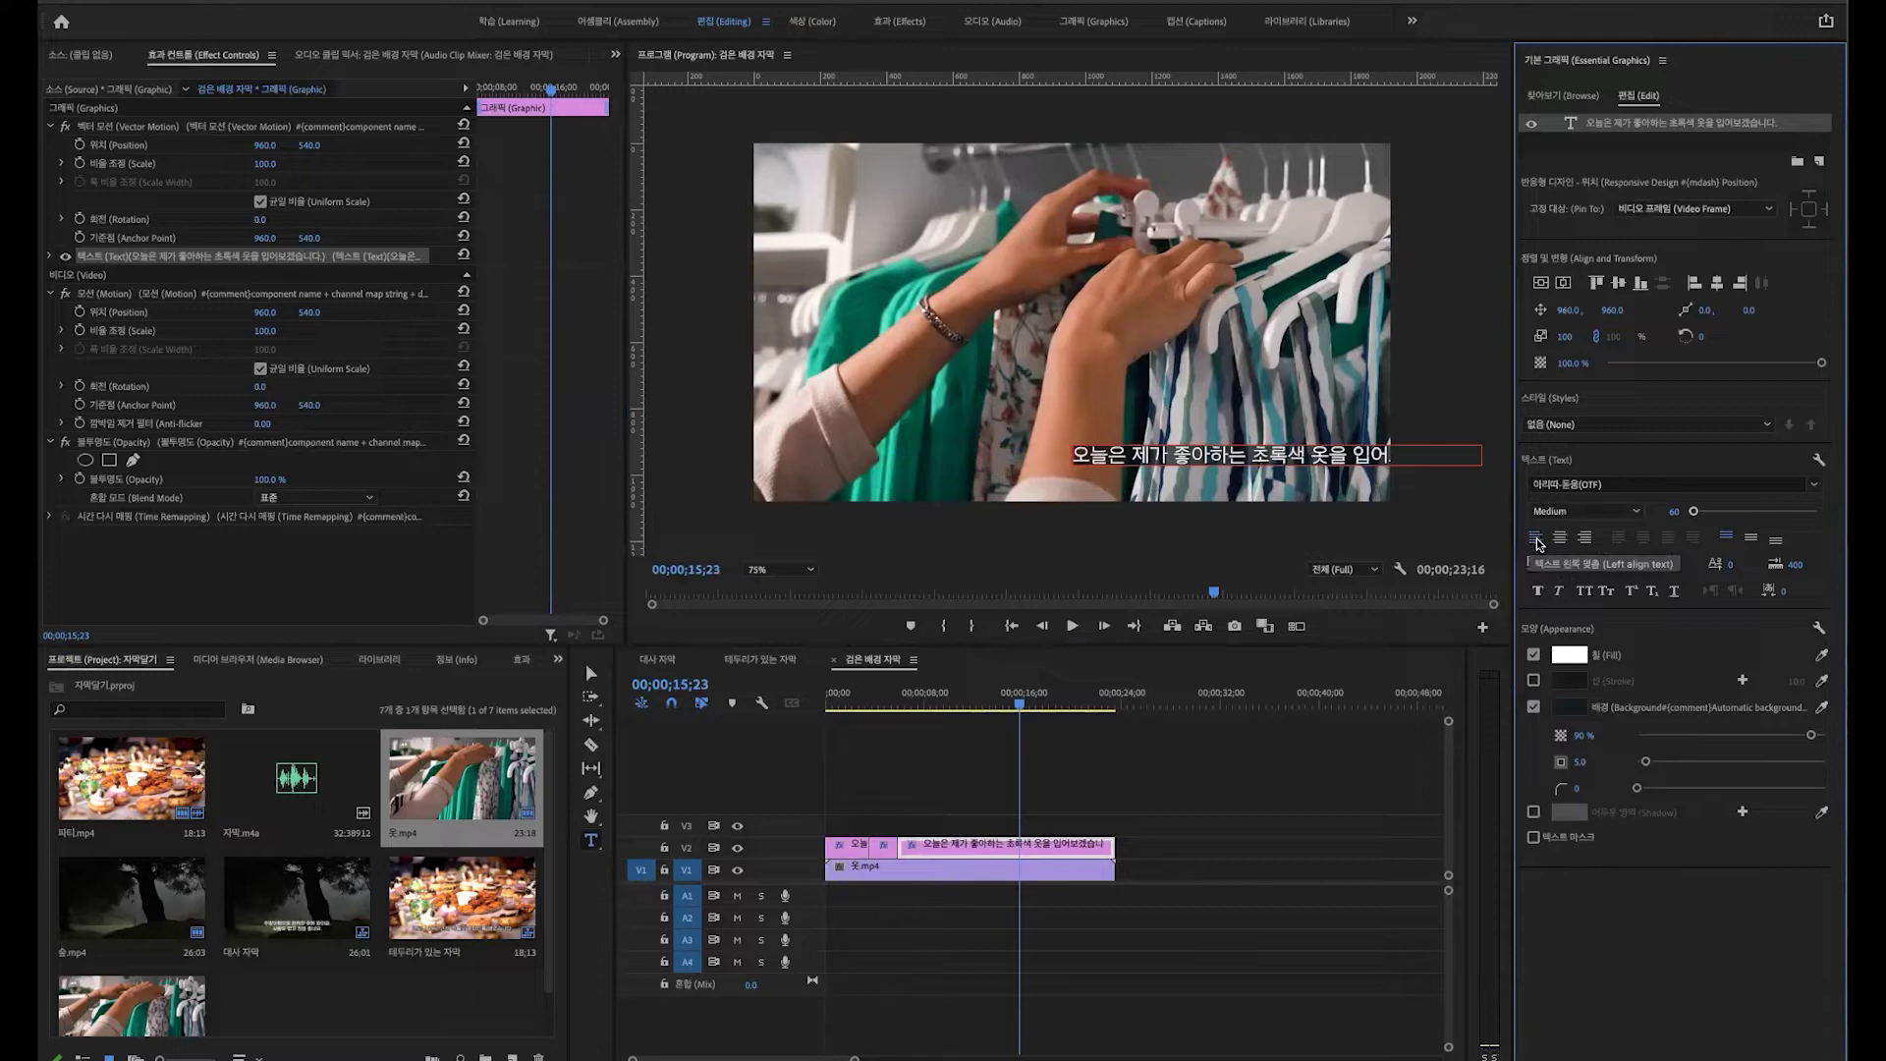
left_click(1562, 283)
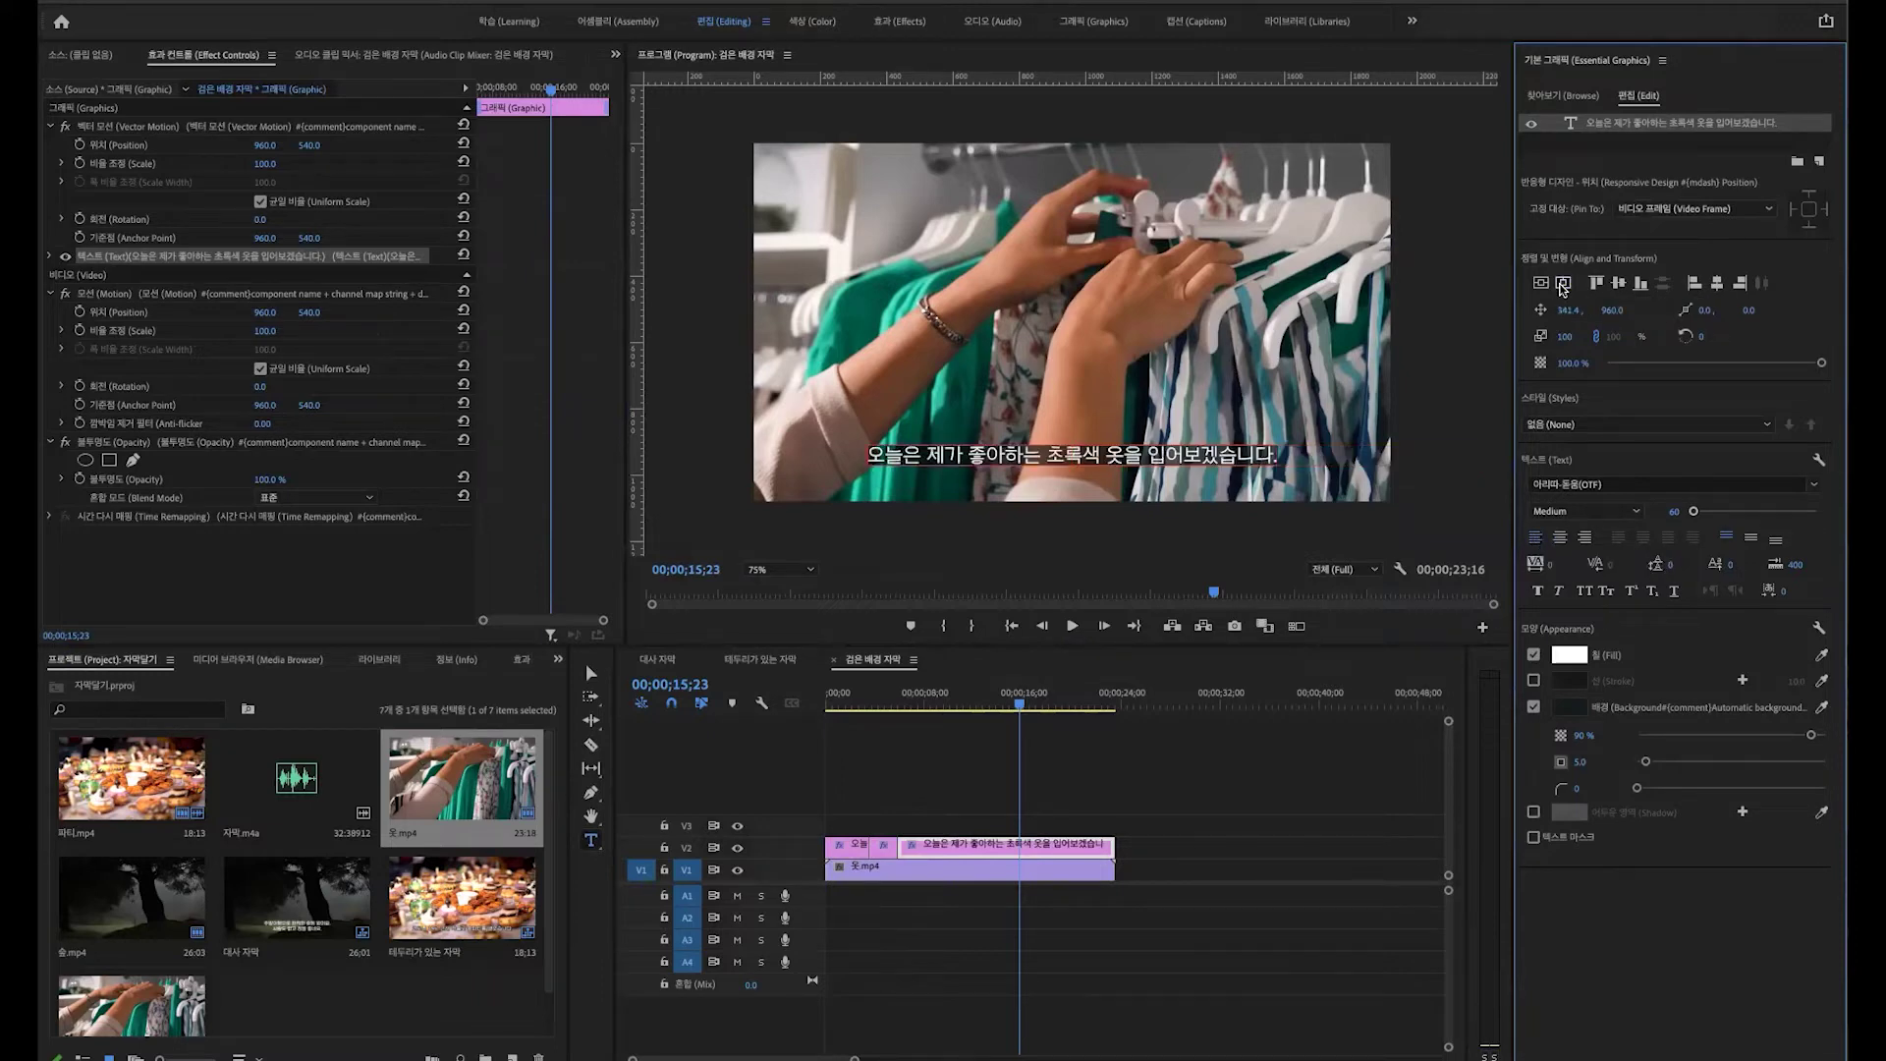
Step: Play back from the second caption segment and split the last one at about 8 seconds and 9;23
left_click_drag(851, 692, 879, 692)
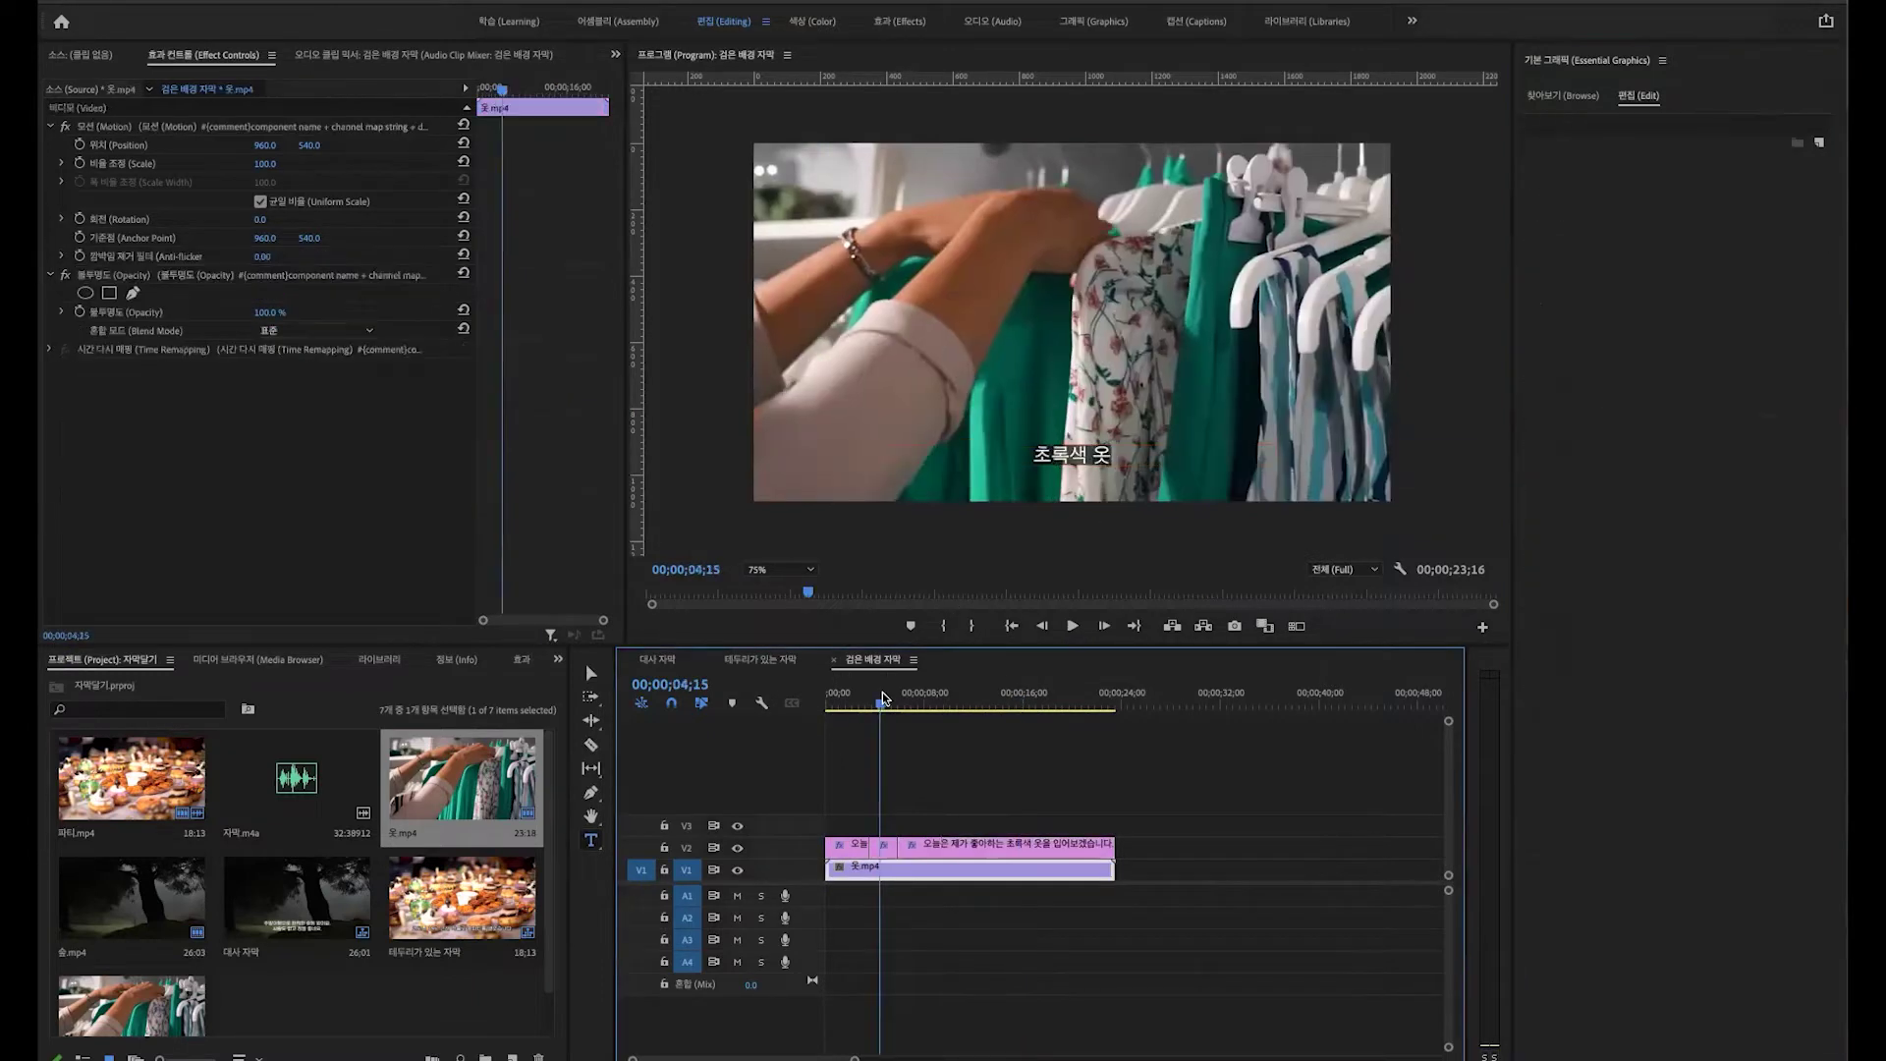
key("space")
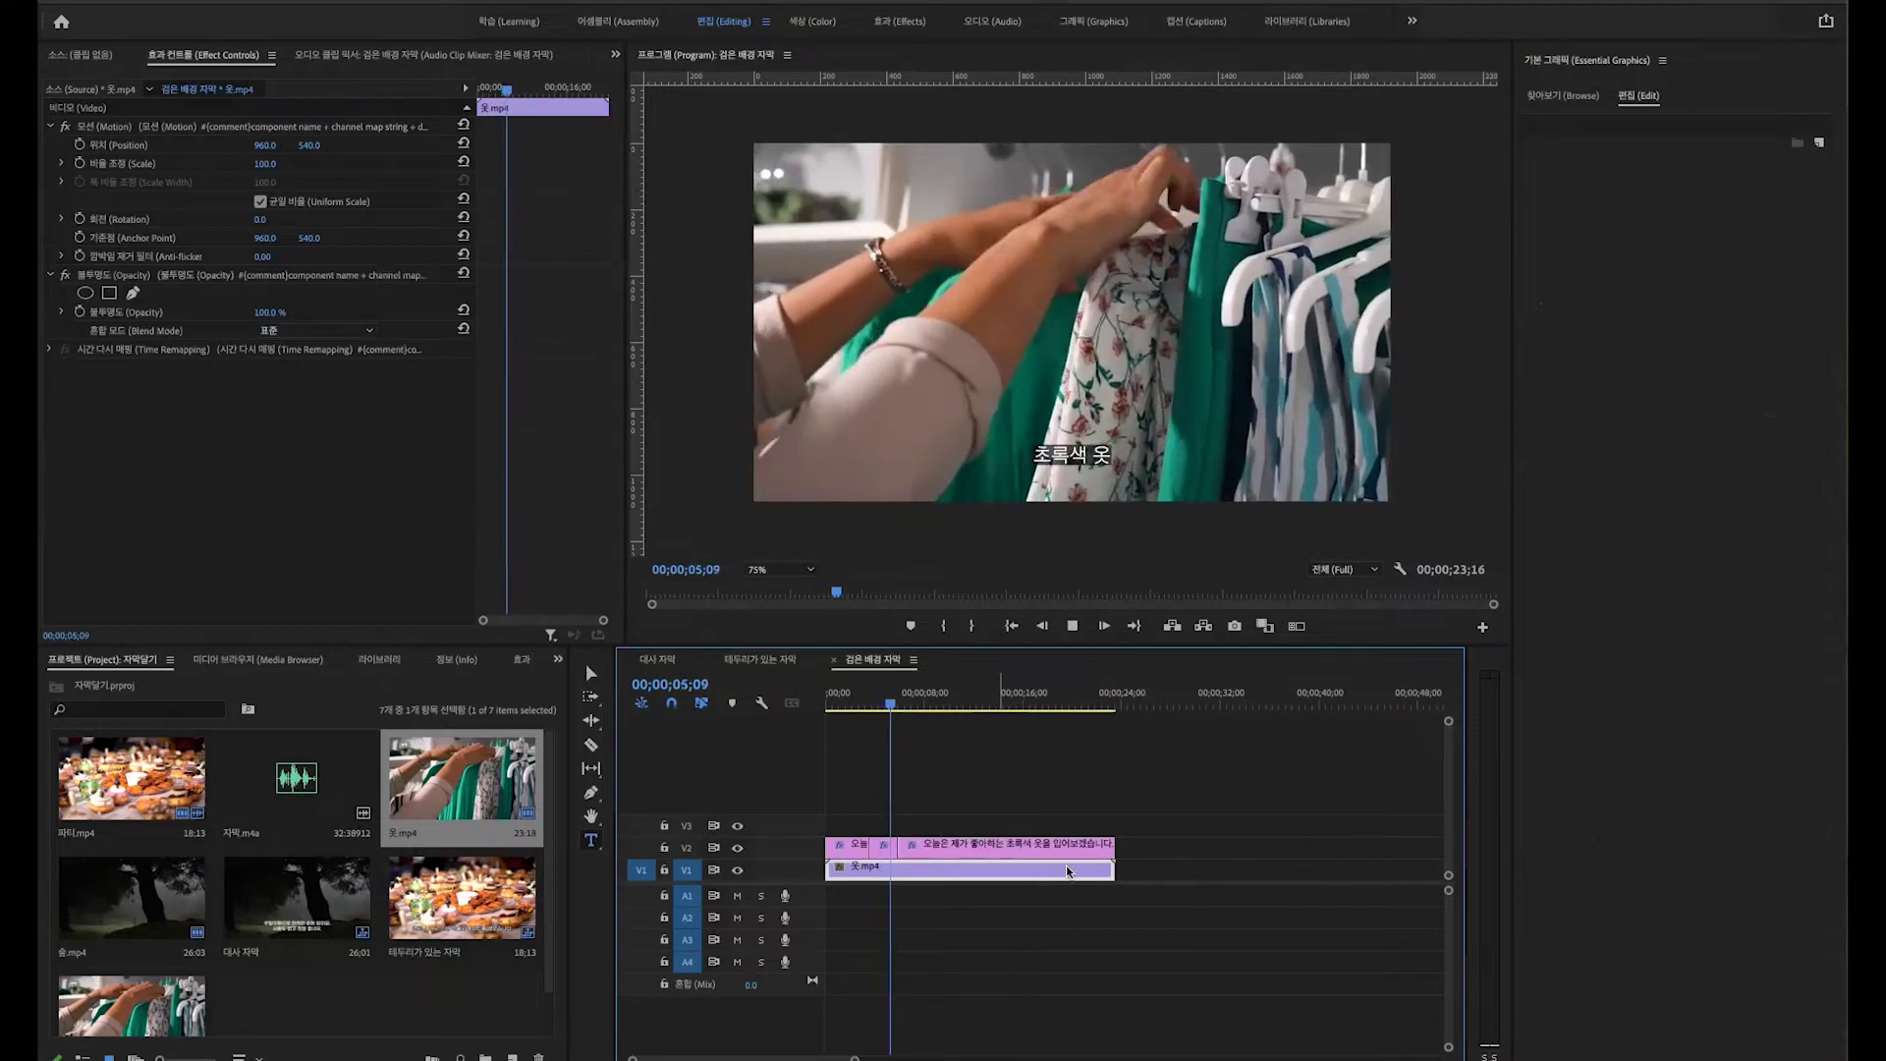
key("c")
left_click(940, 846)
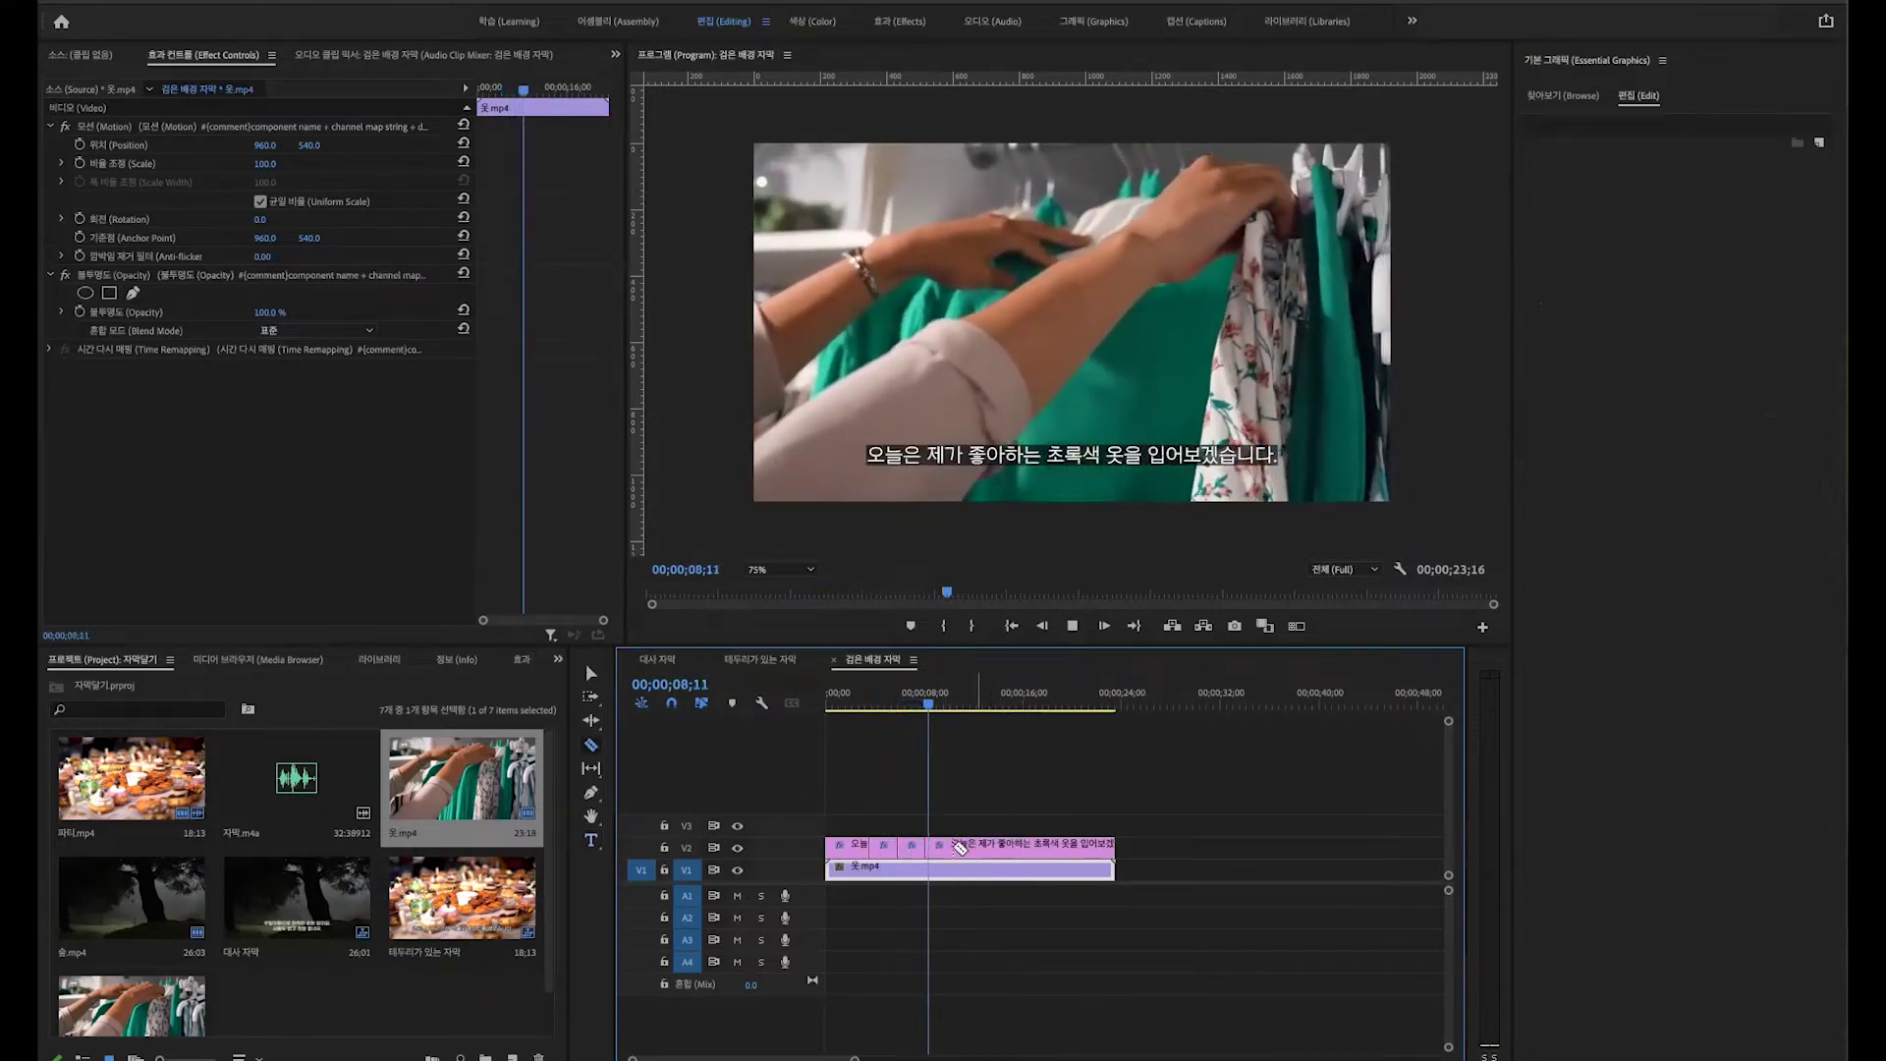
key("space")
left_click(946, 847)
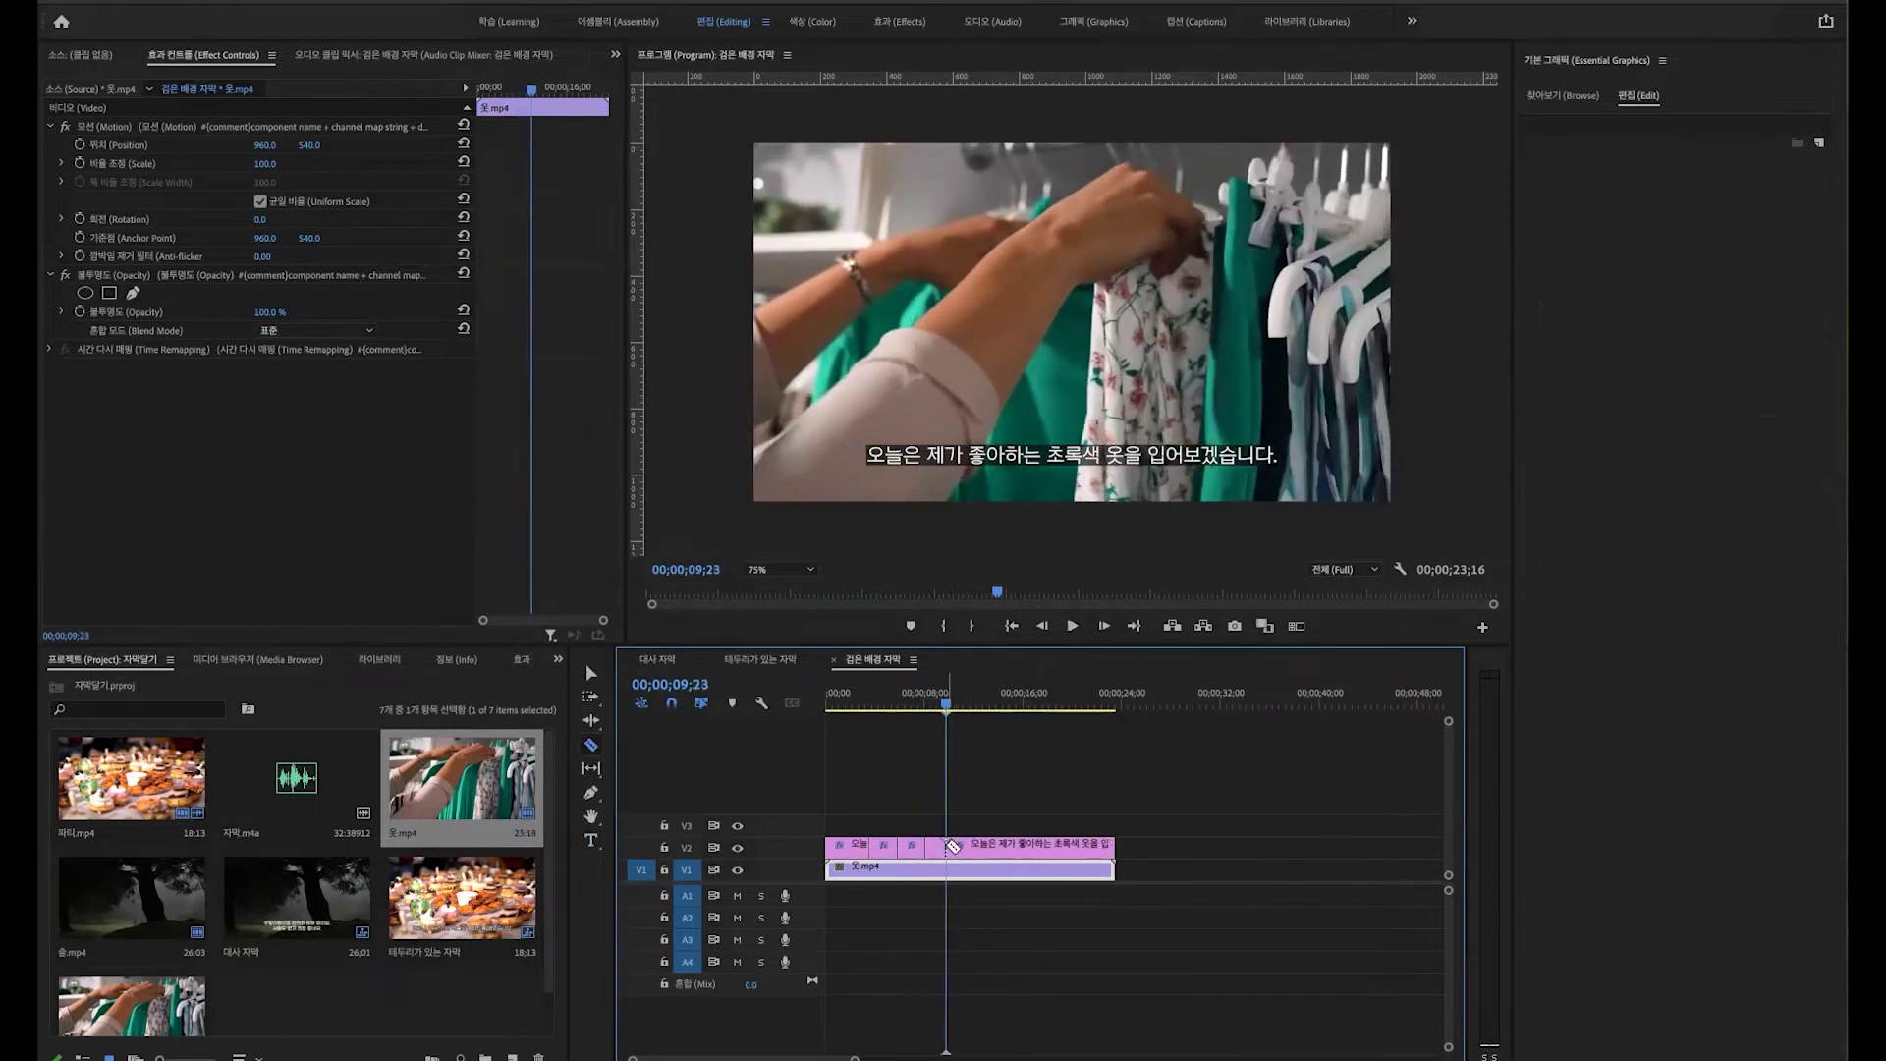
Step: Replace the text of the new short caption segment between about 8 and 10 seconds with "초록색 옷"
left_click_drag(945, 704, 933, 704)
key("v")
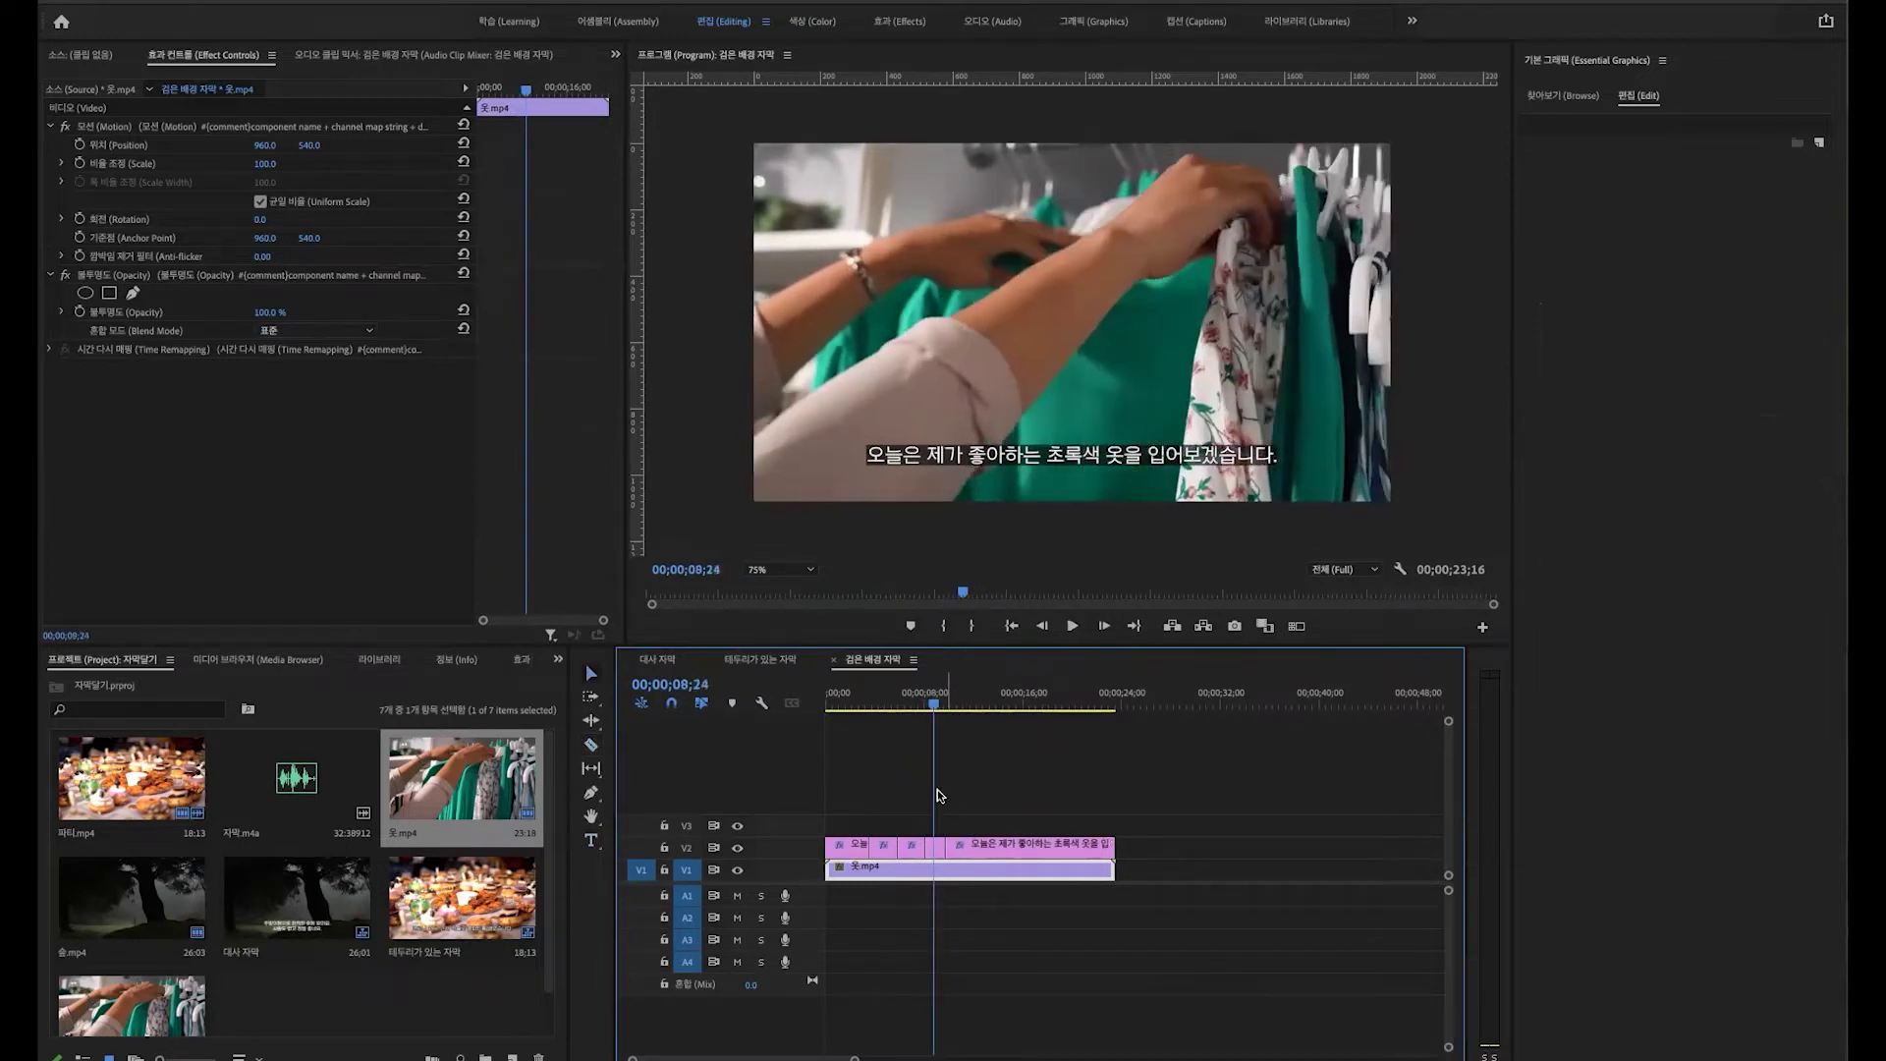
left_click(935, 848)
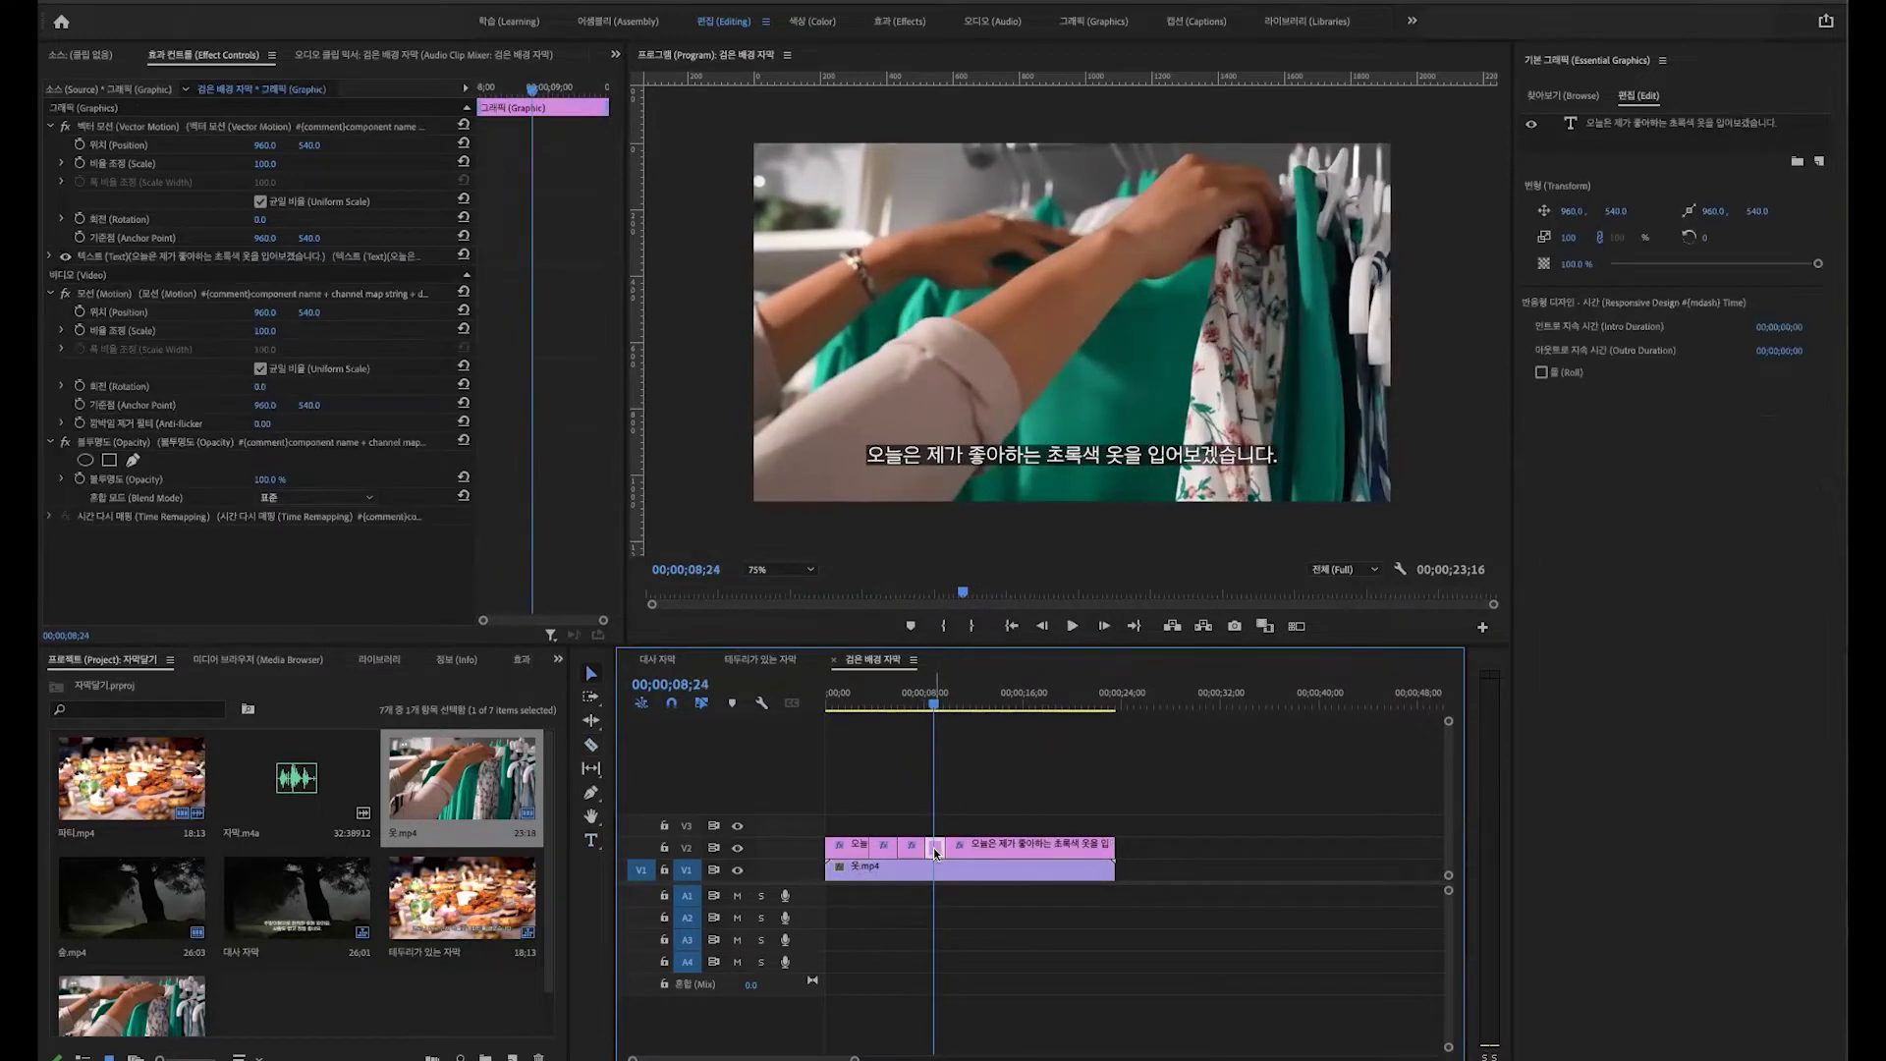
left_click(1641, 124)
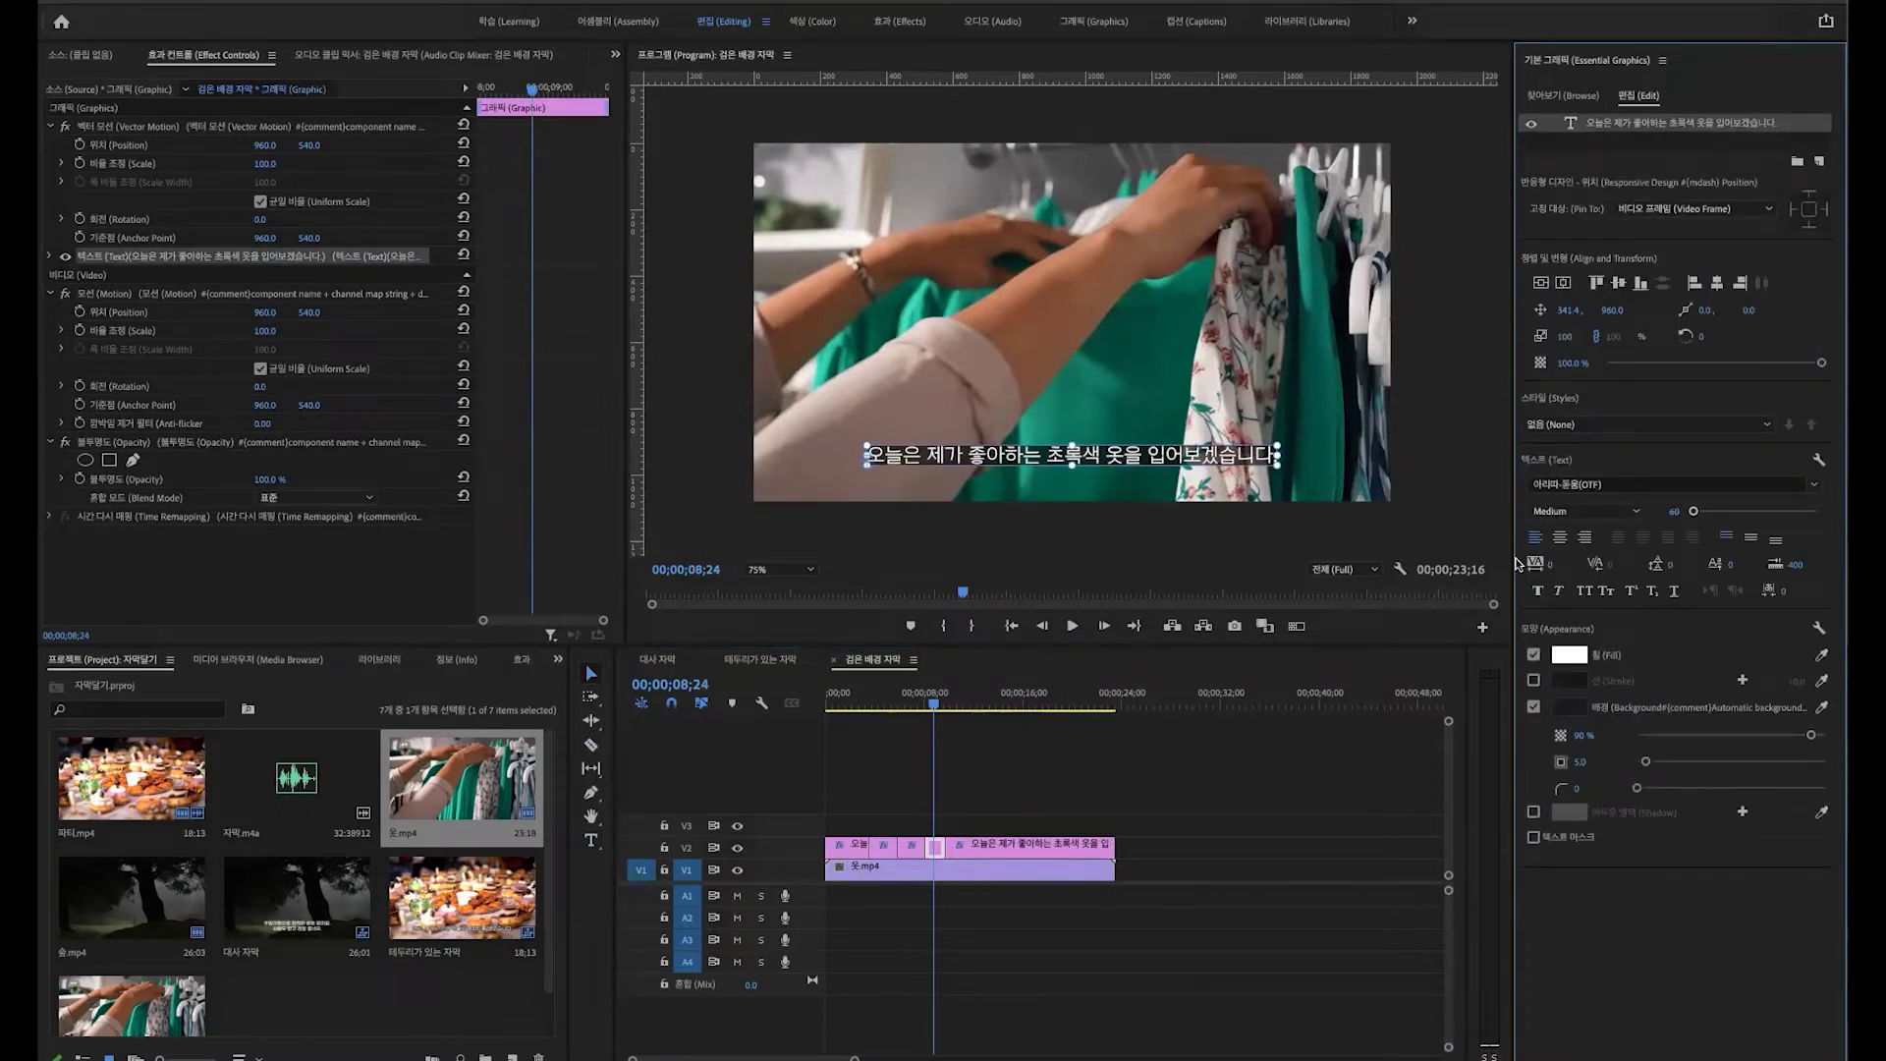
double_click(1102, 459)
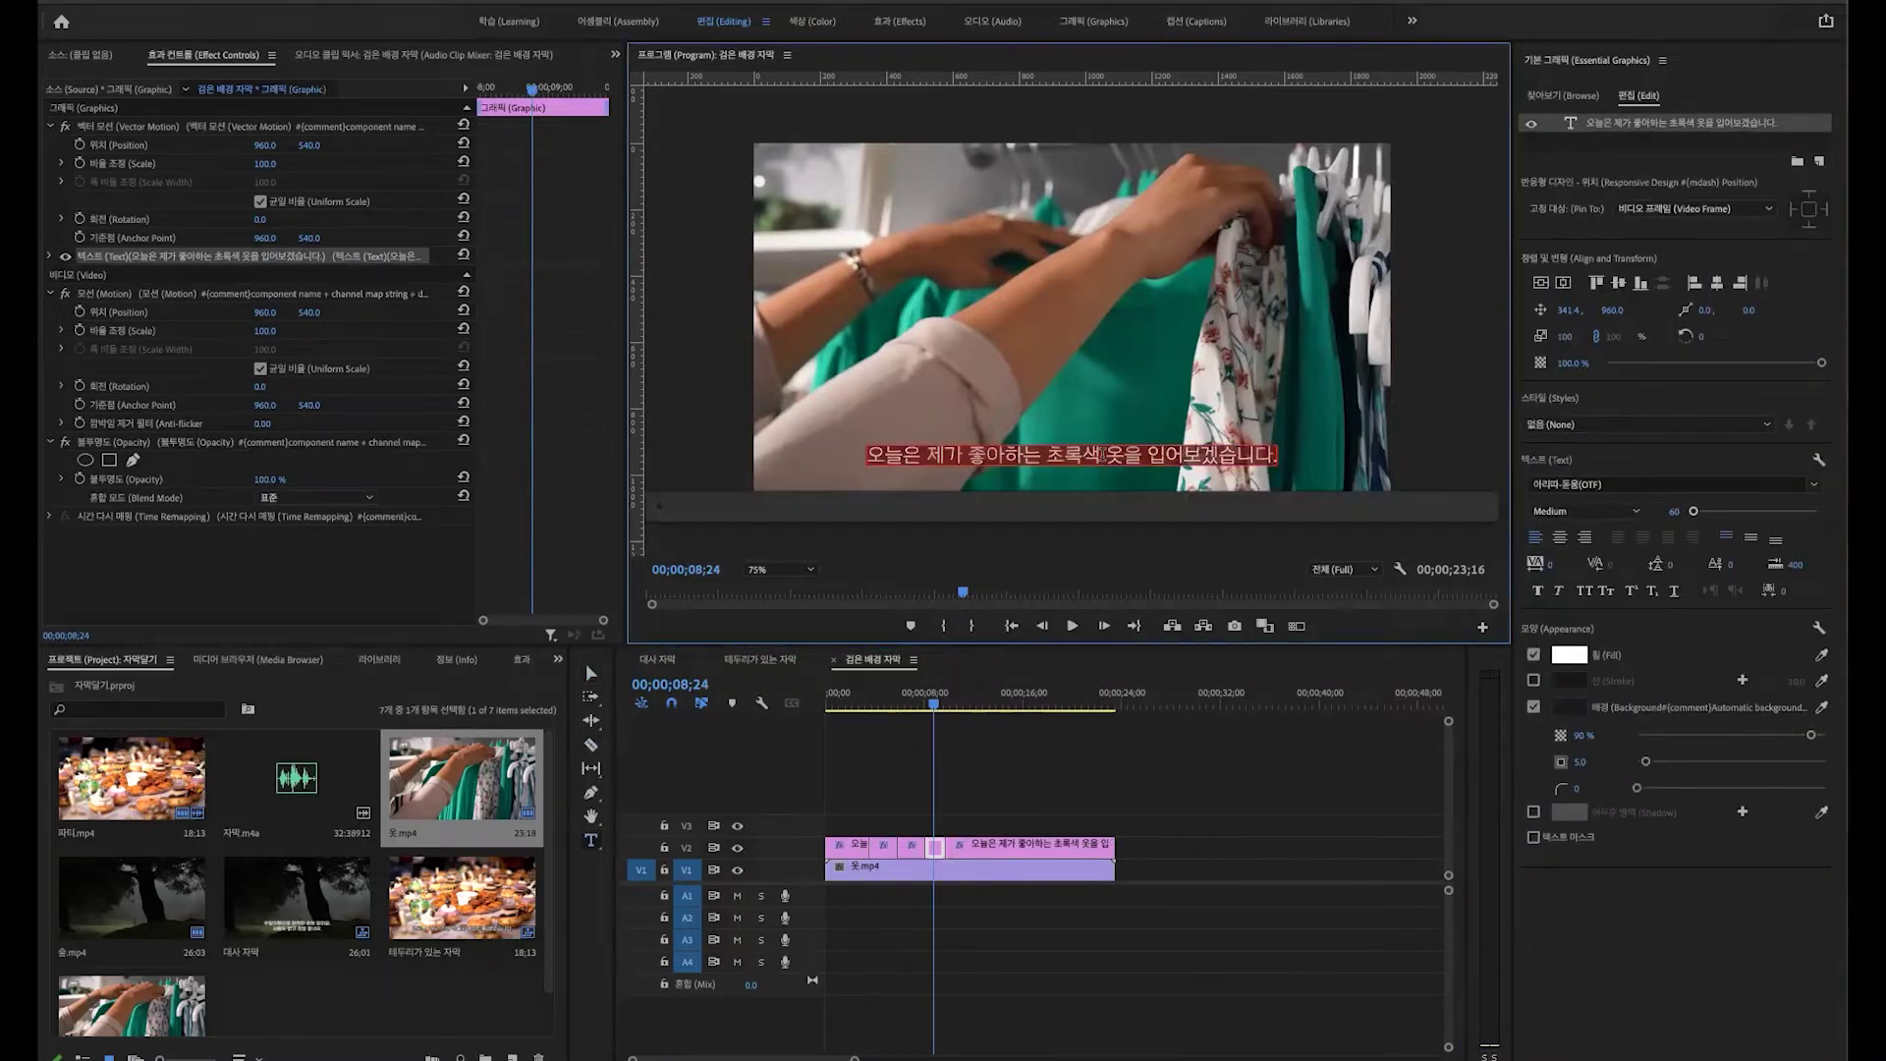
type("초록색 옷")
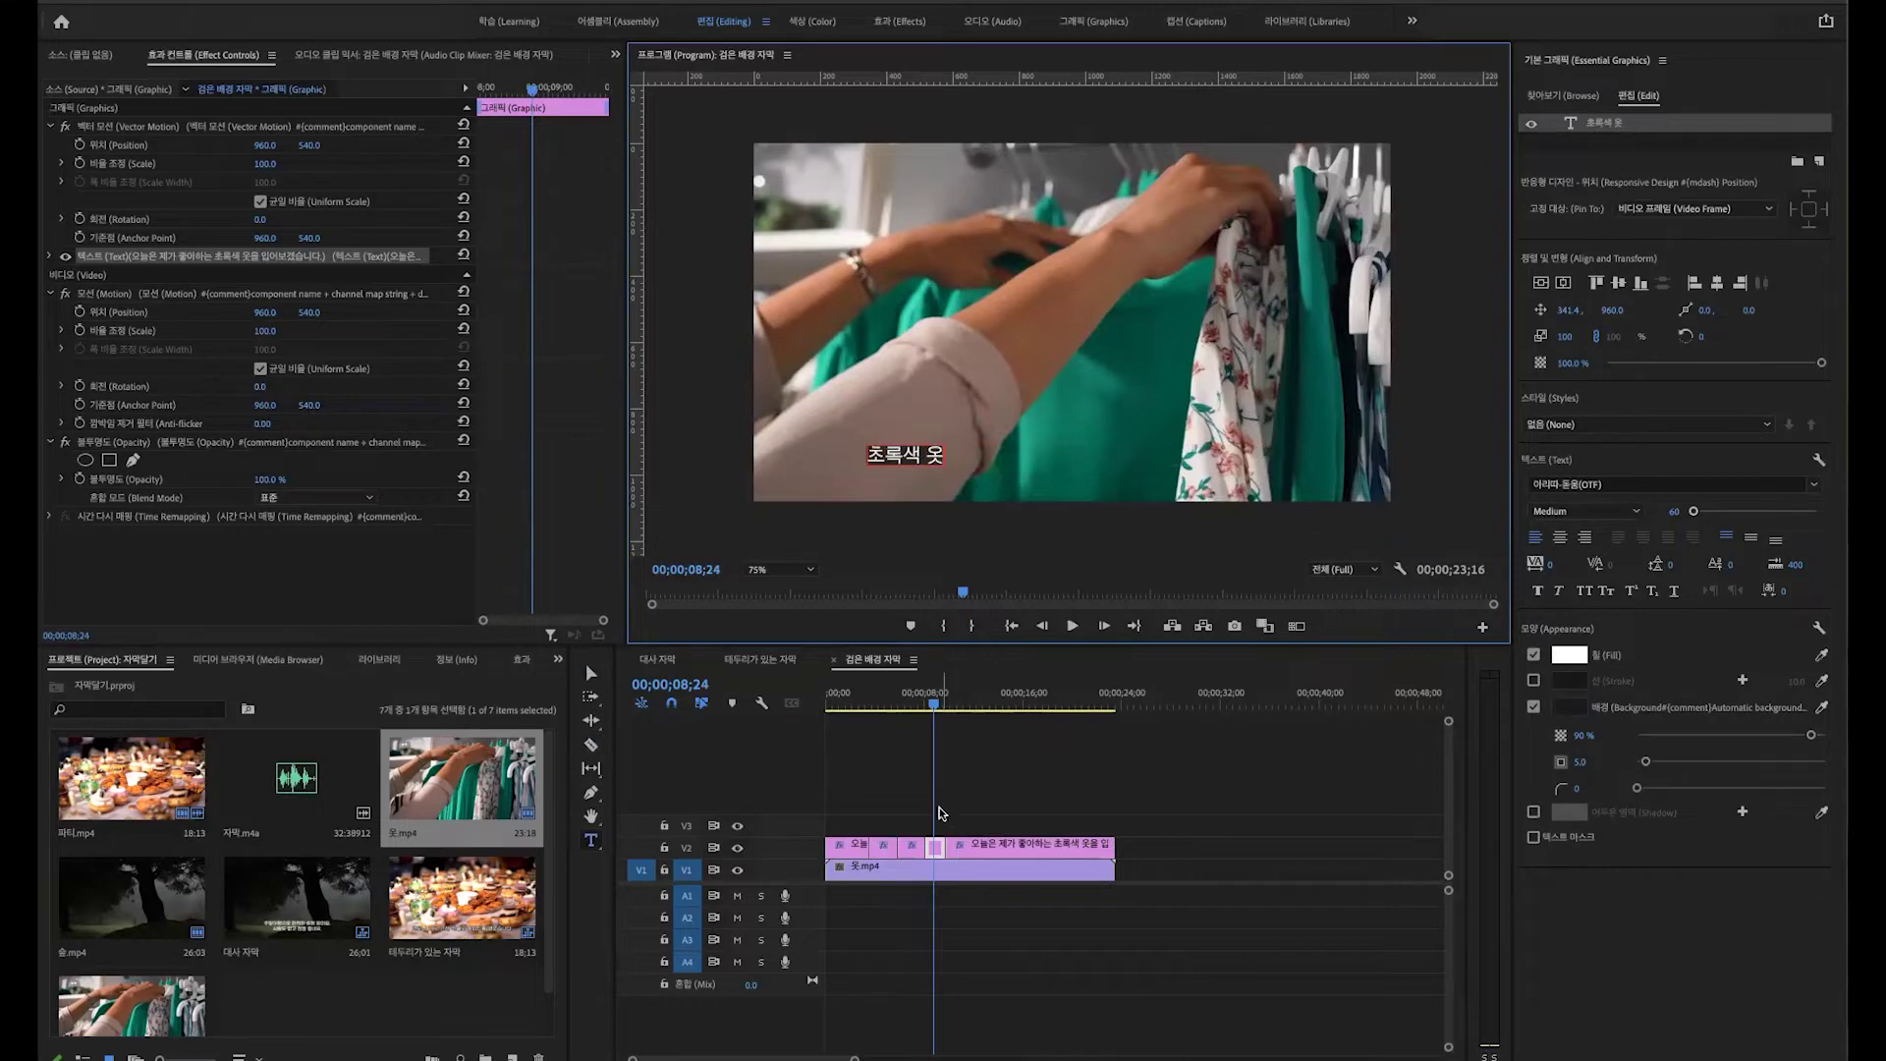
Step: Extend the text of the second caption segment, at about 4 seconds, to "초록색 옷을 입어보겠습니다"
left_click(945, 801)
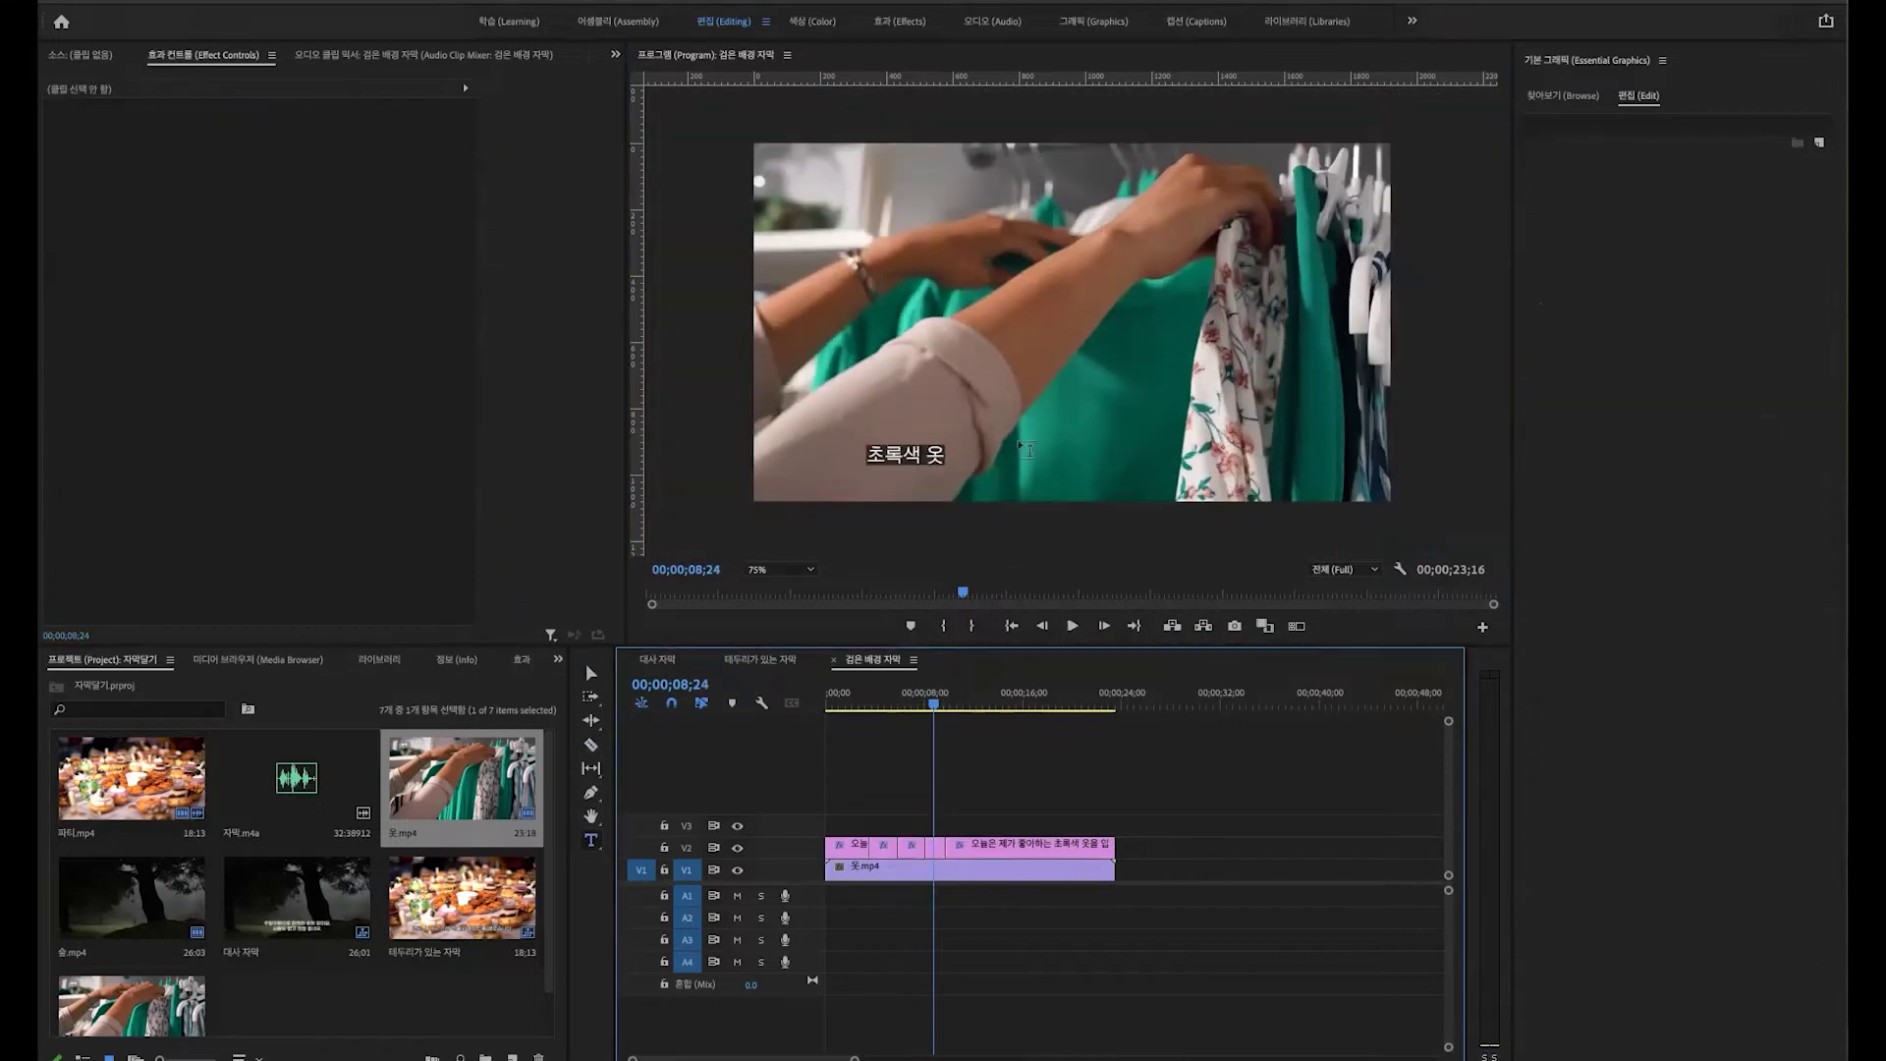
left_click(879, 693)
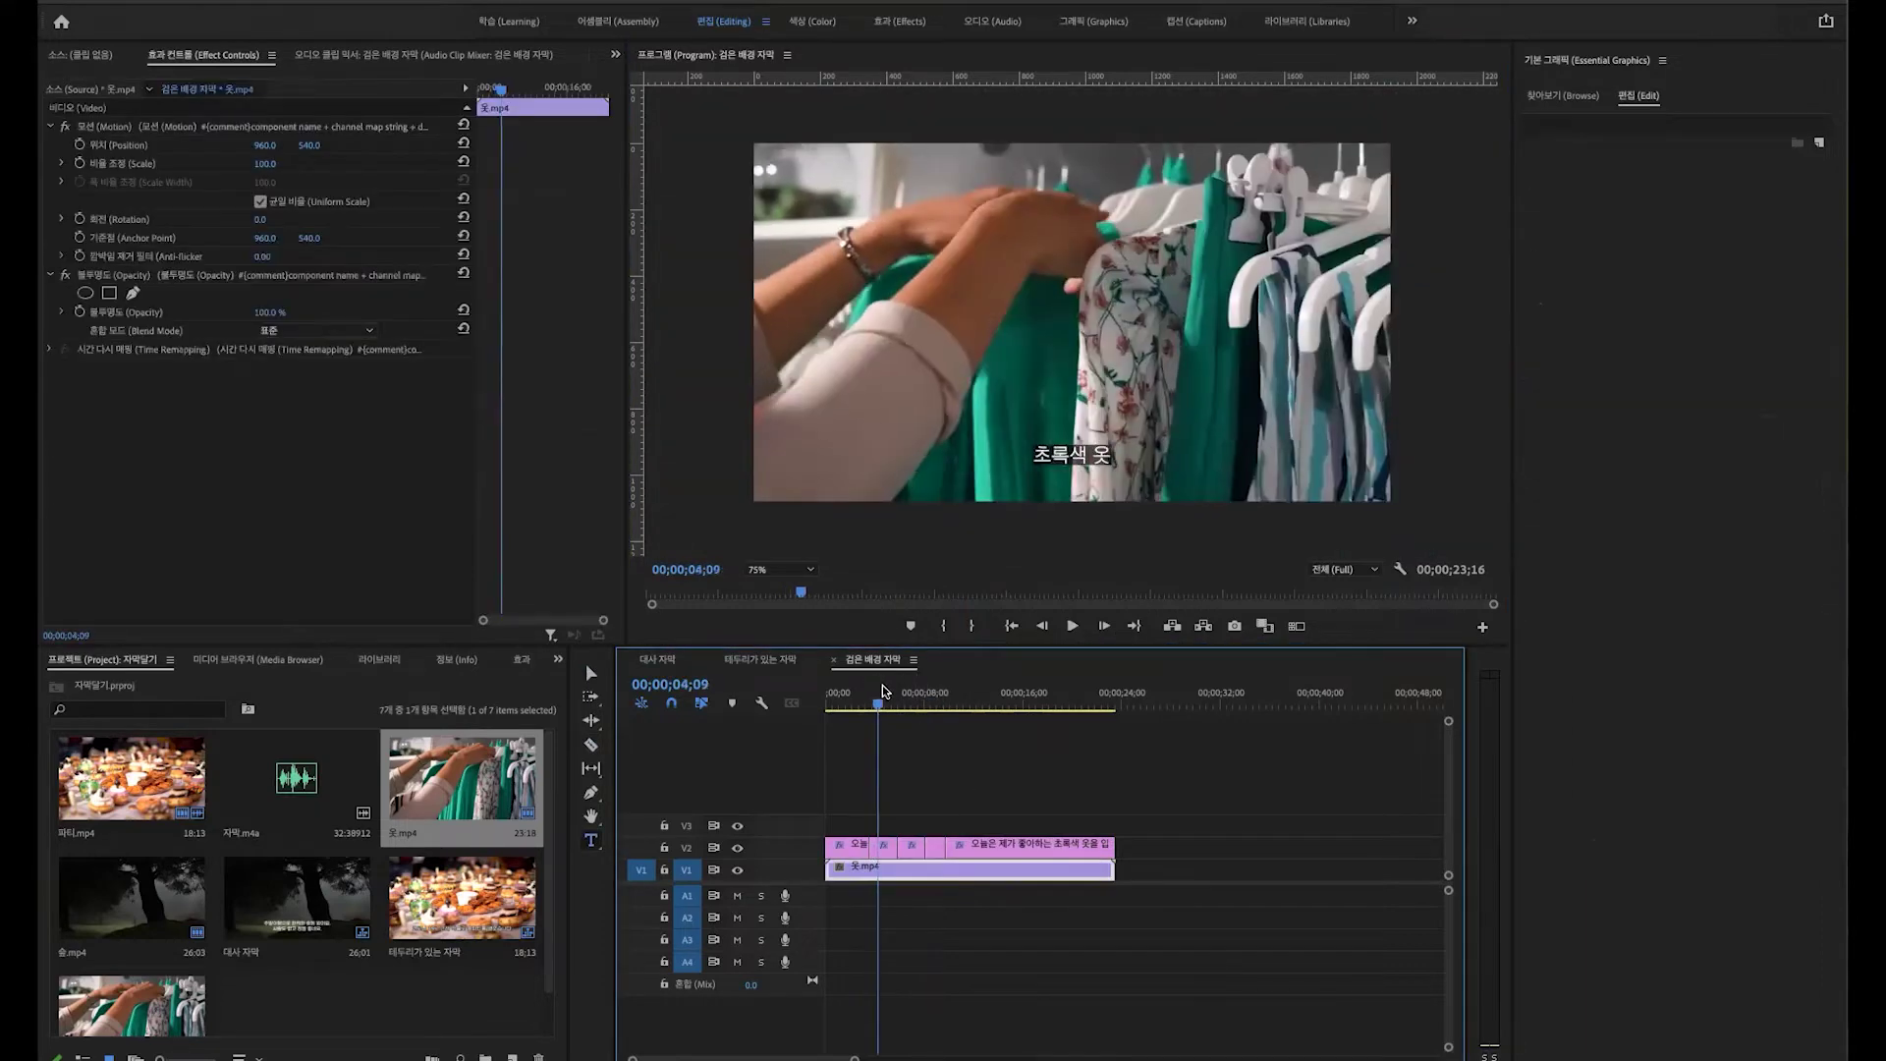
left_click(1070, 455)
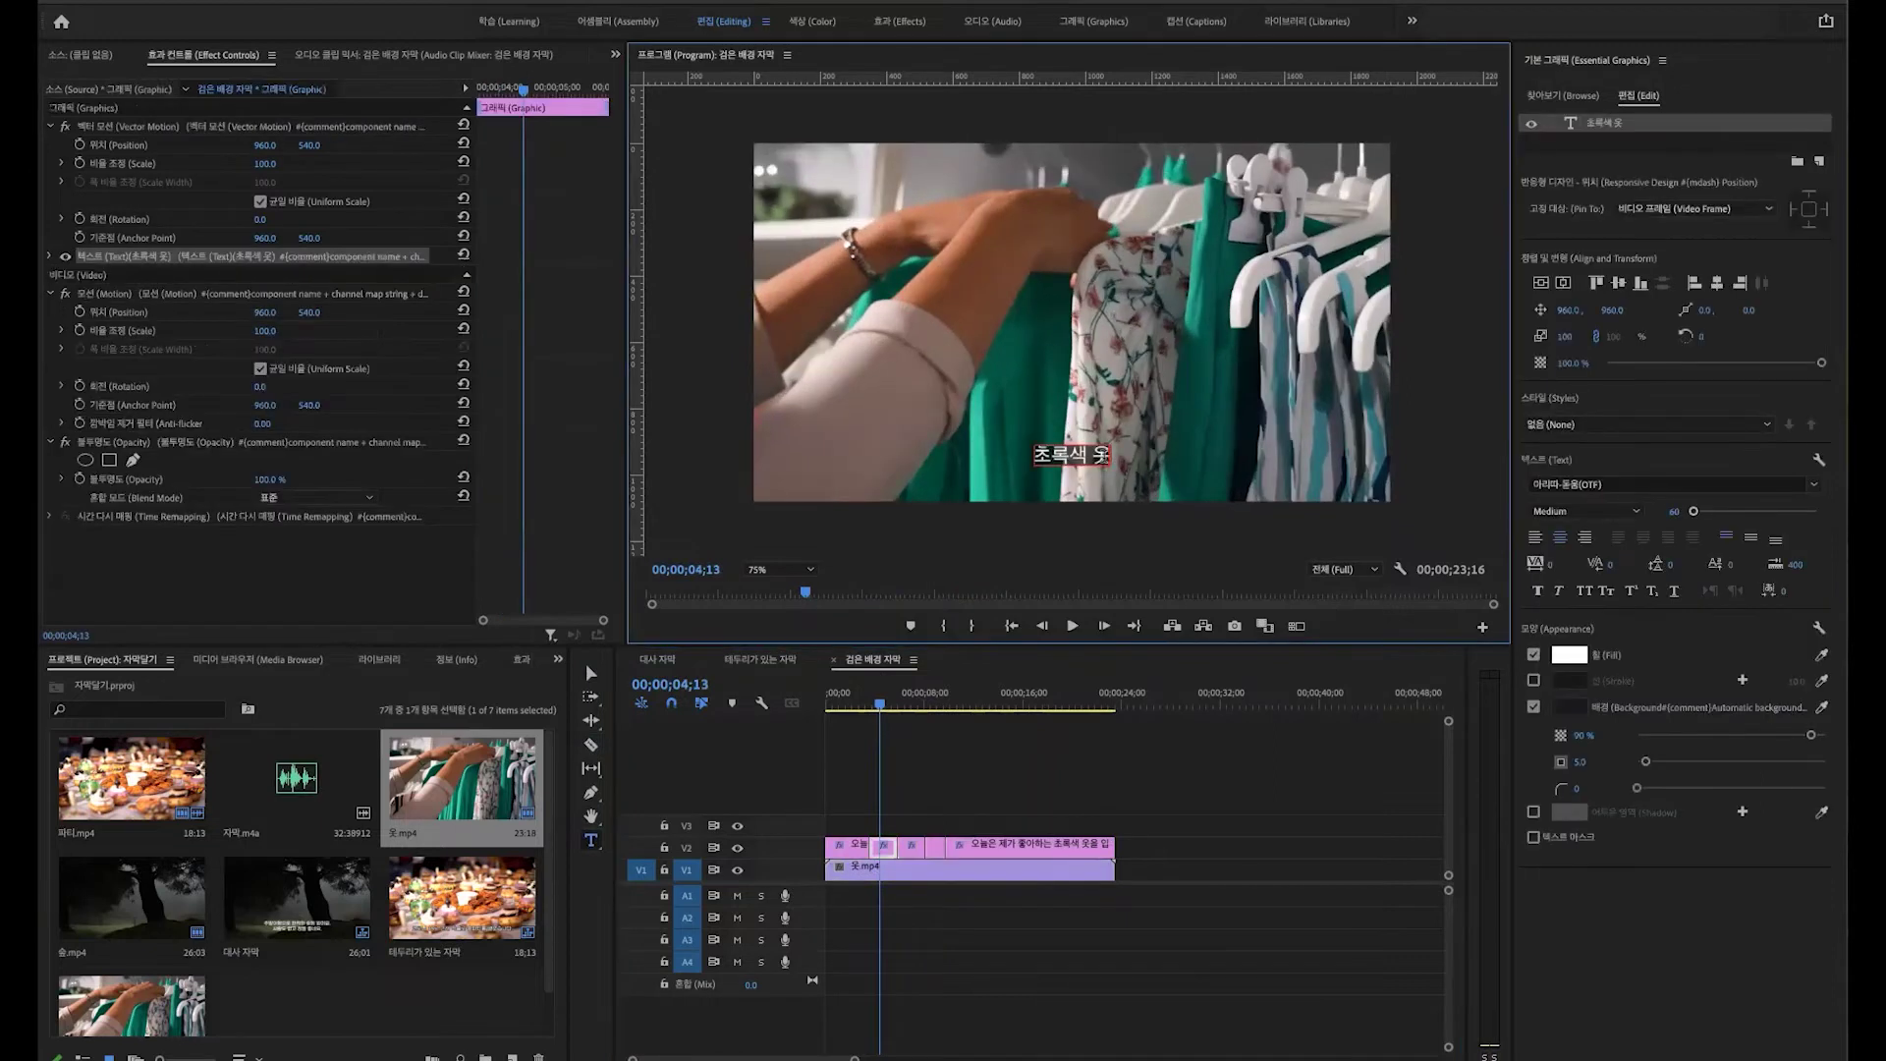
type("을 입어보겠")
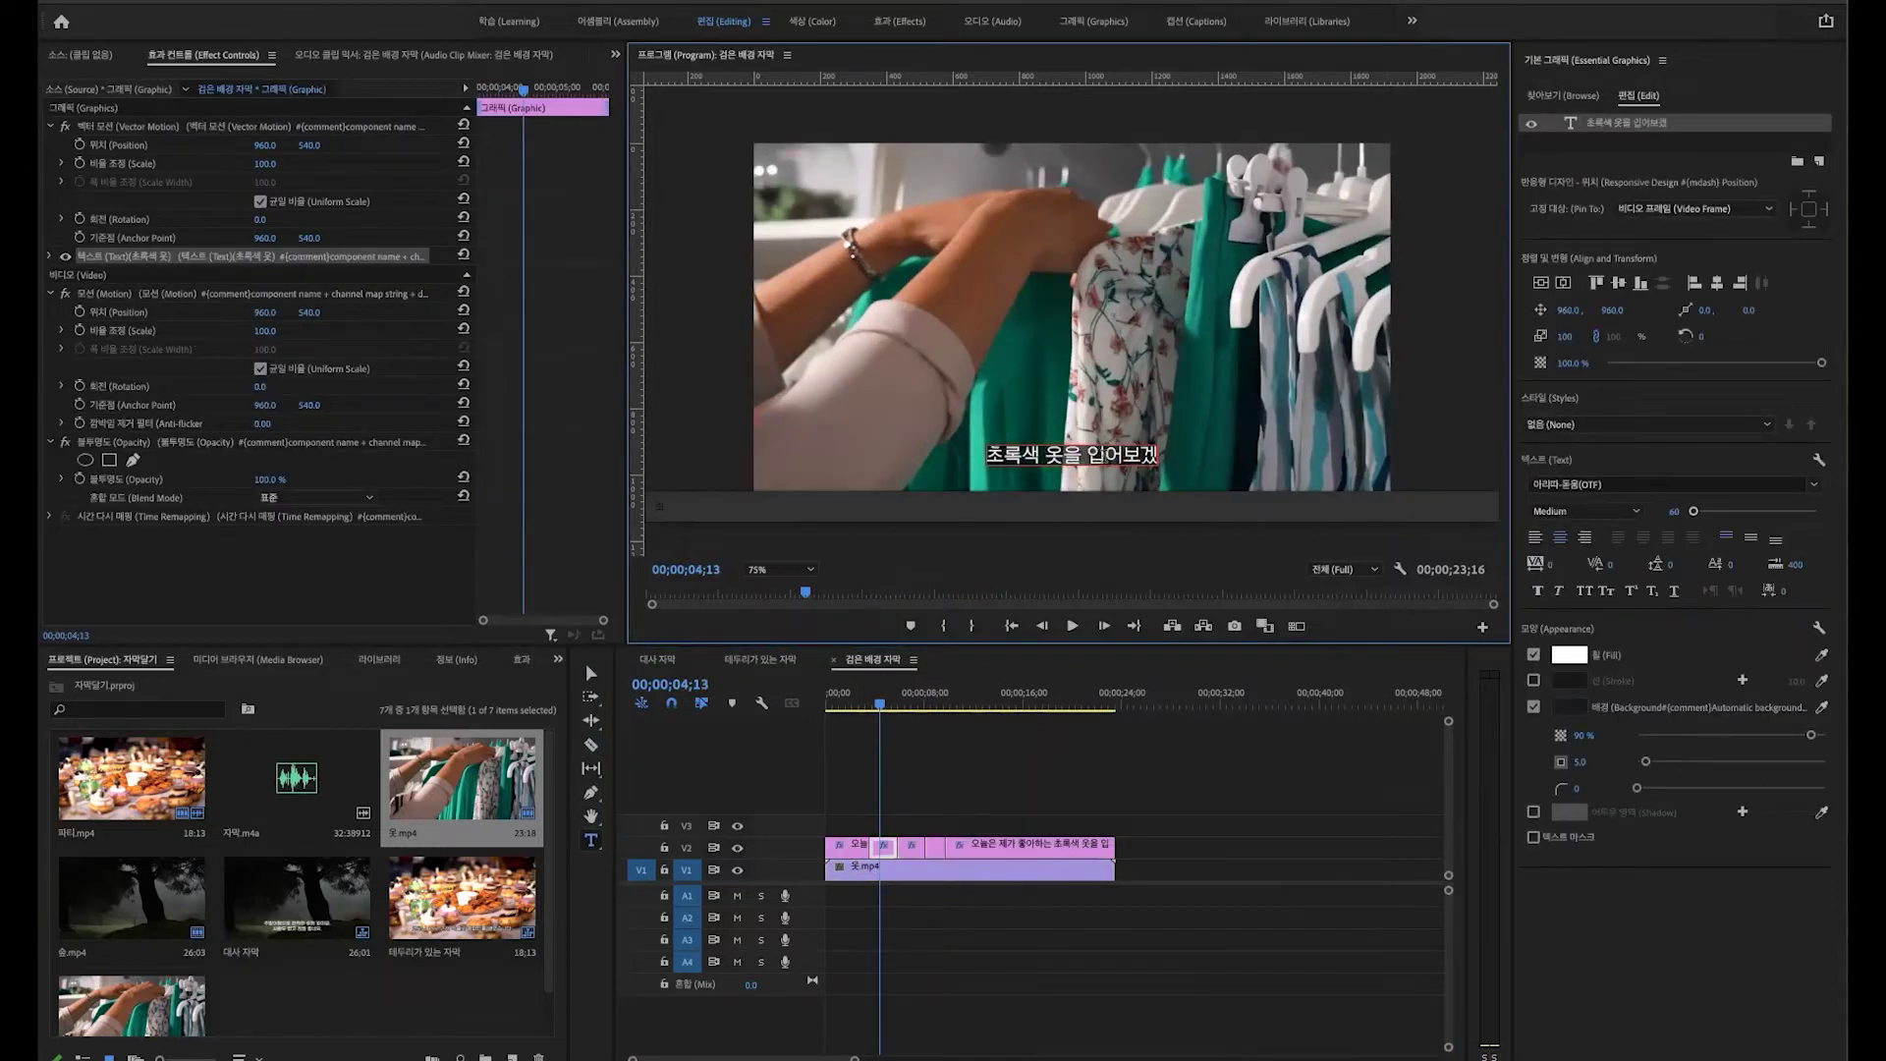
type("습니다")
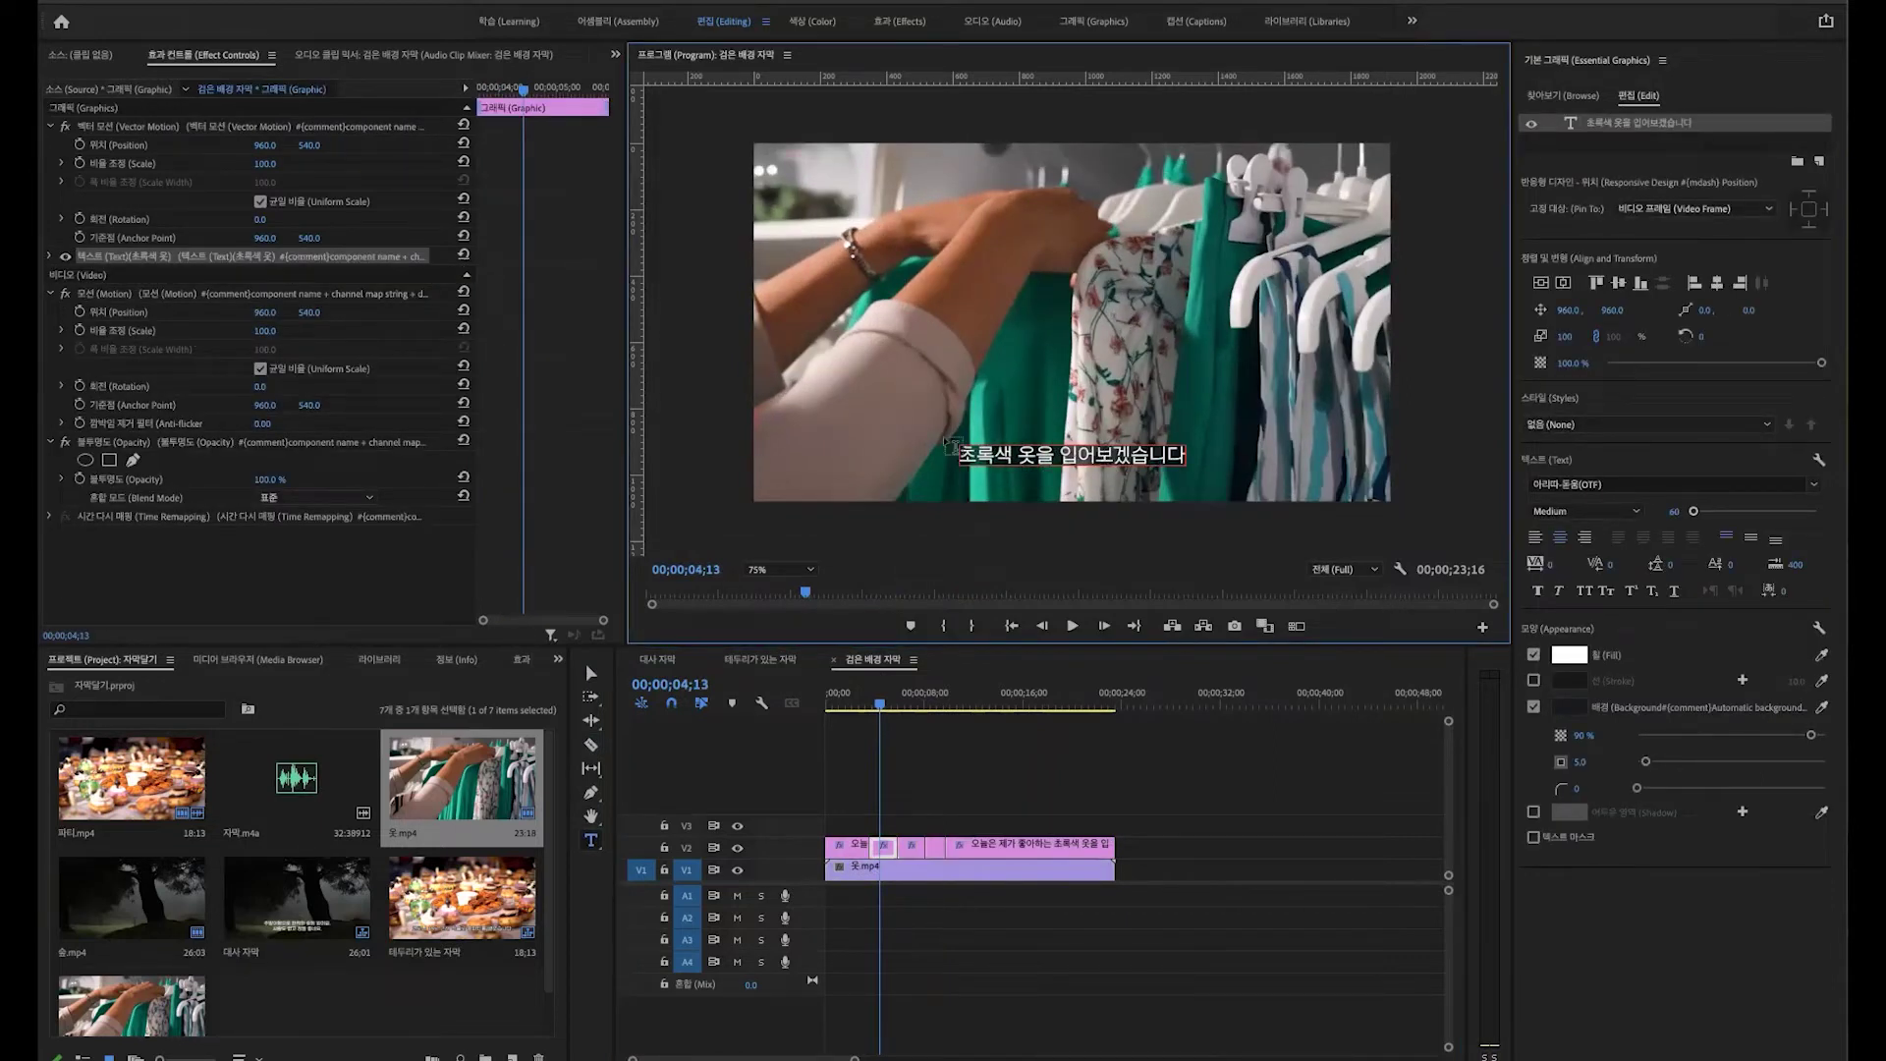
Step: Replace the text of the short caption segment between about 8 and 10 seconds with "초록색 옷을 입어보겠습니다"
left_click(973, 702)
left_click(943, 699)
left_click(1024, 550)
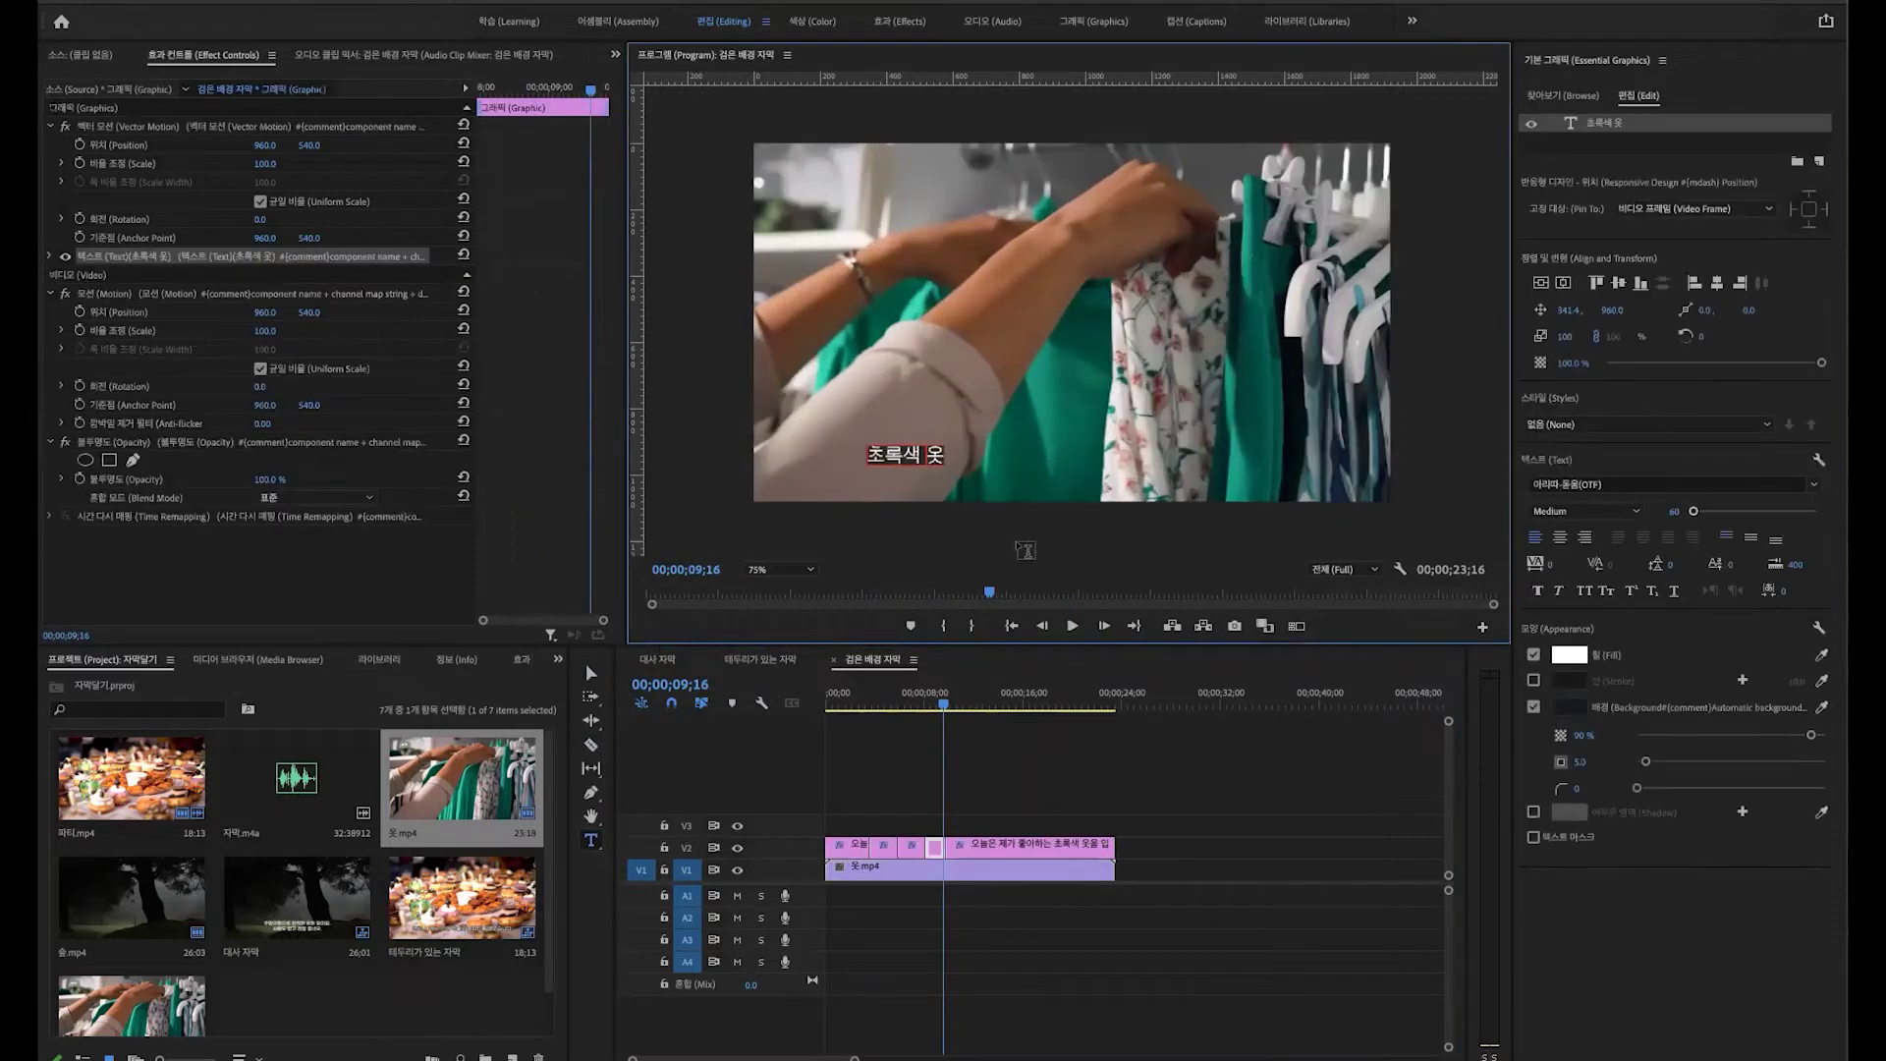
key("BackSpace")
key("BackSpace")
key("BackSpace")
key("BackSpace")
key("BackSpace")
type("초록색 옷을")
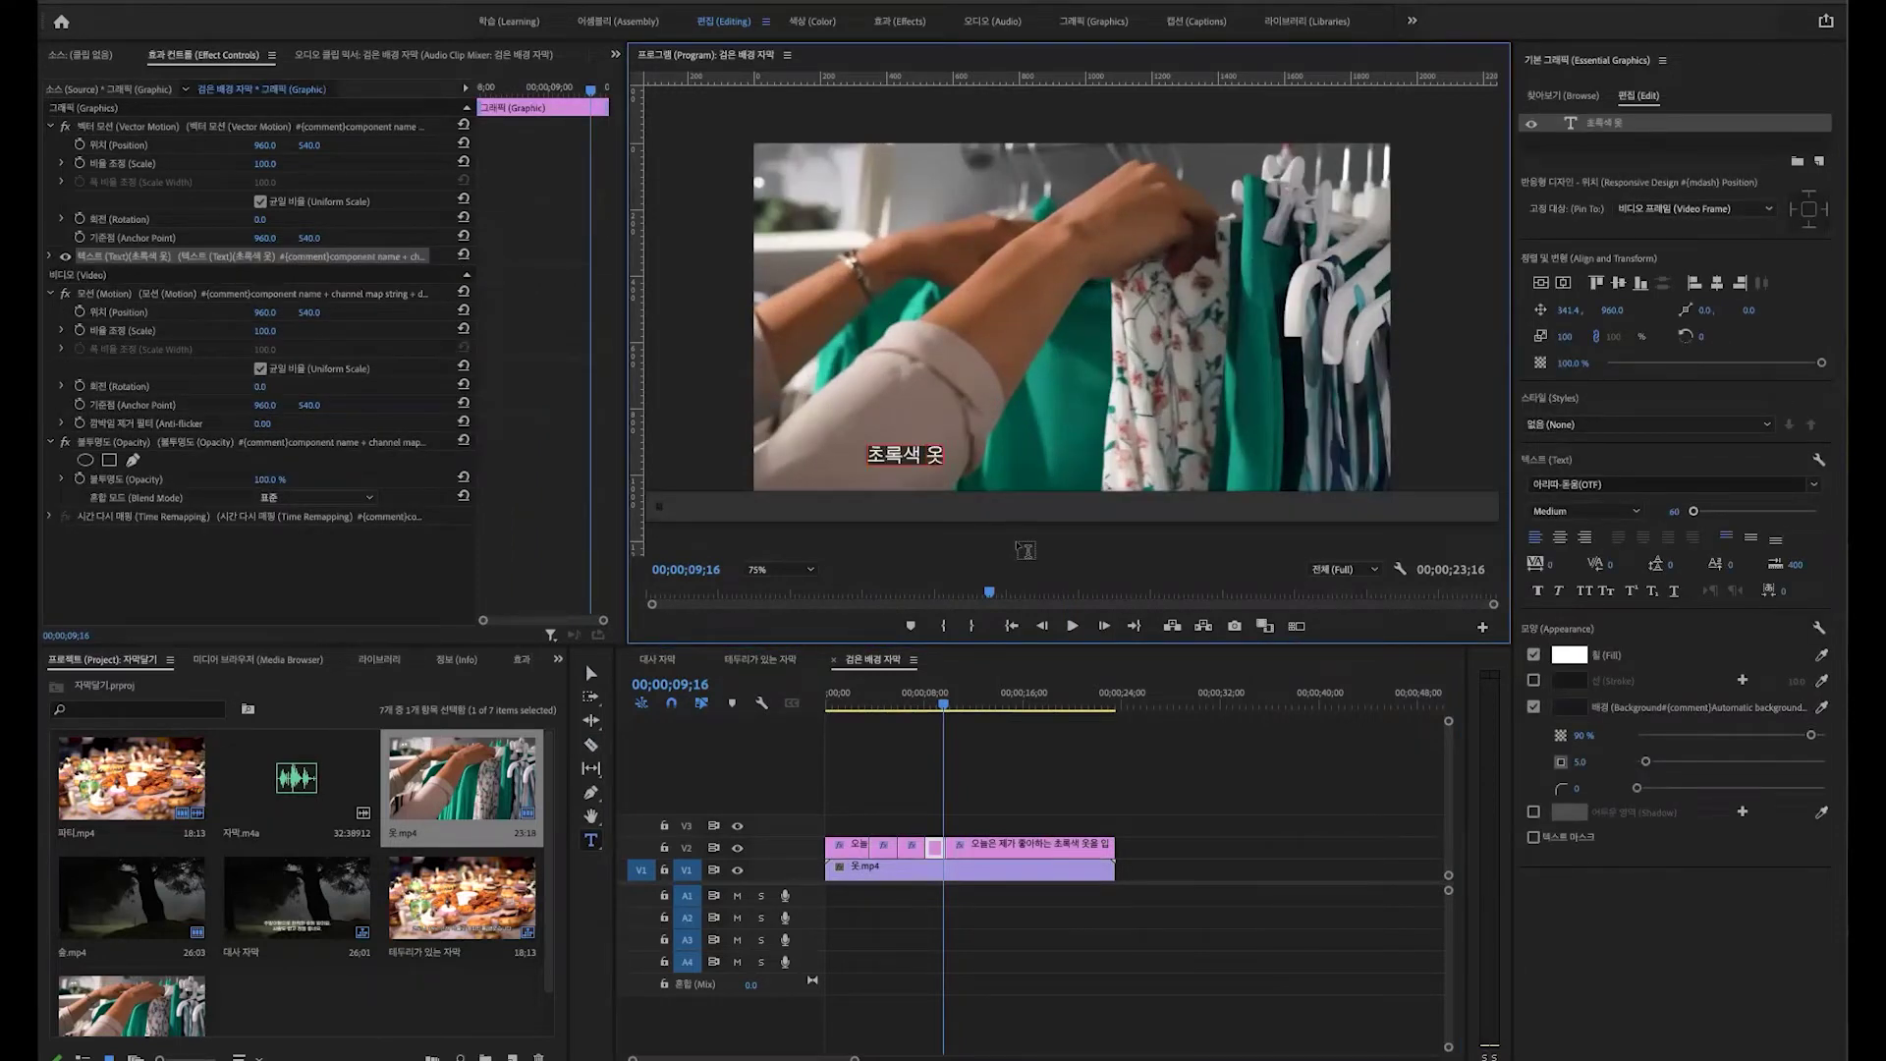
type(" 입어보겠습니")
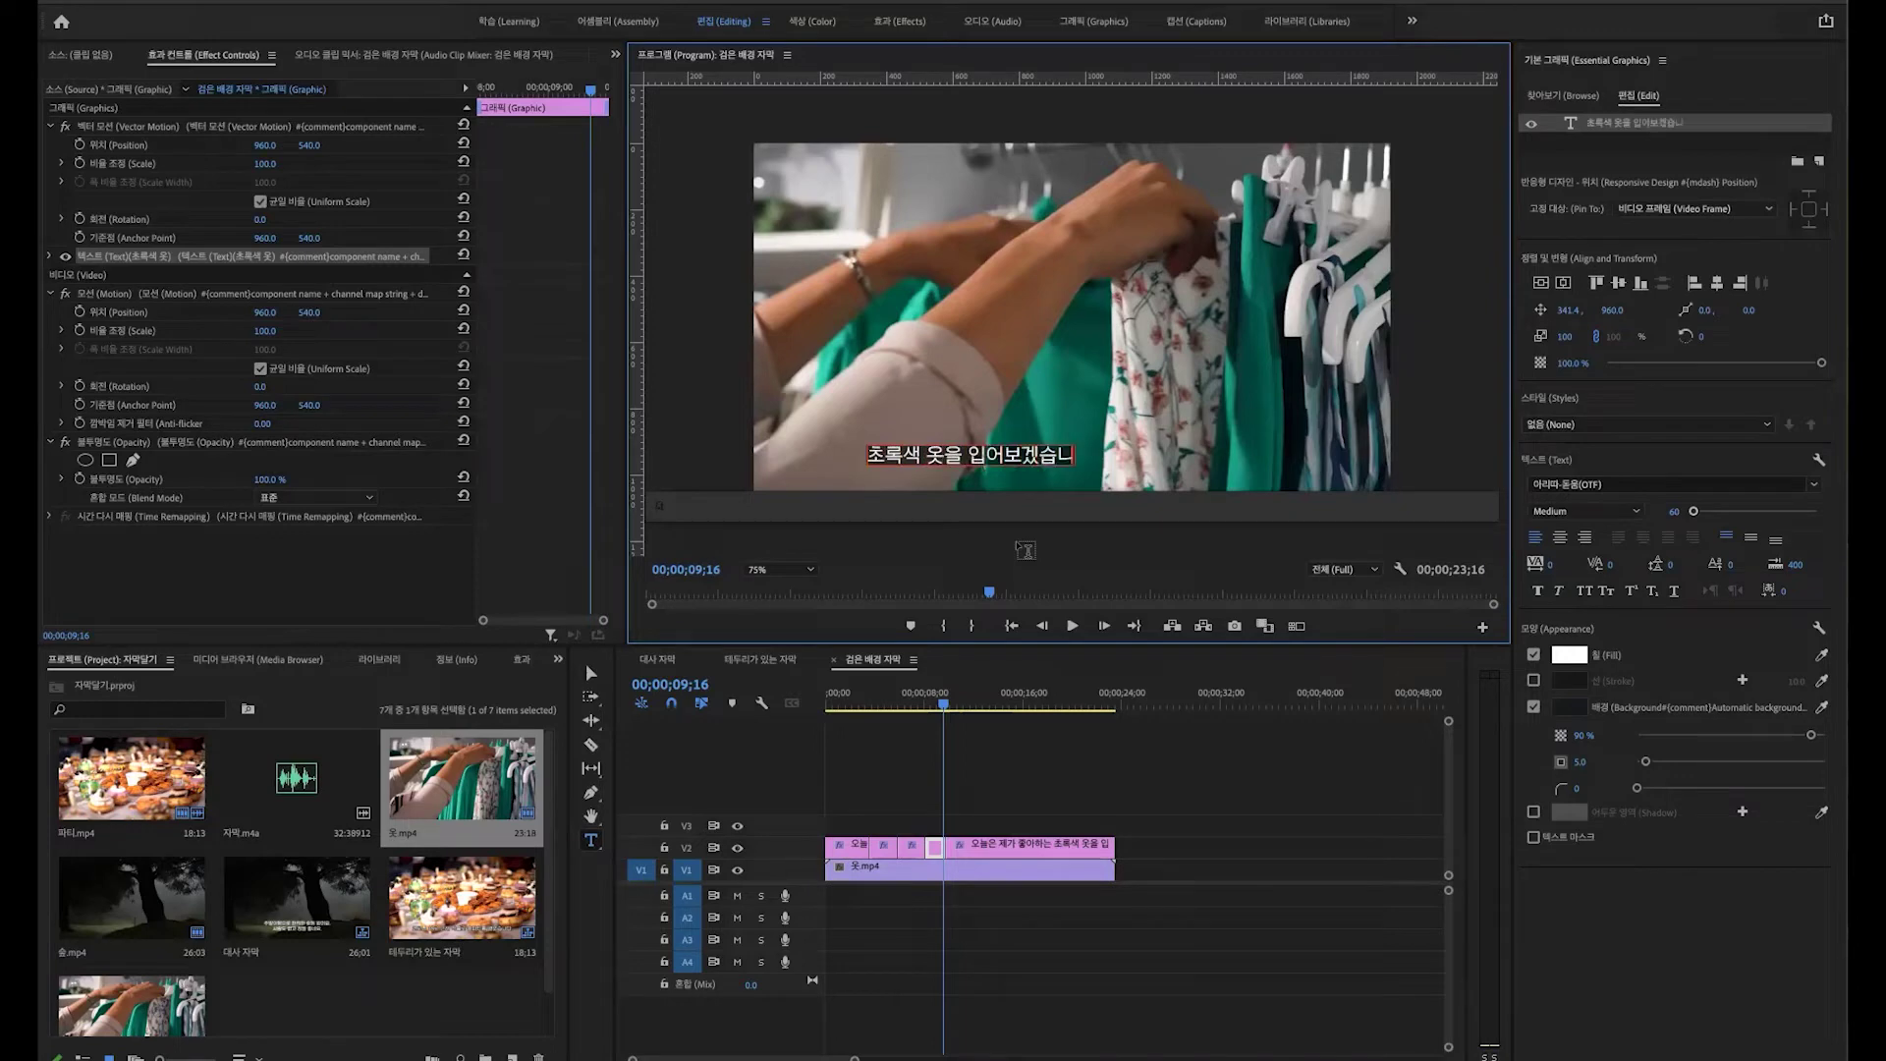
type("다")
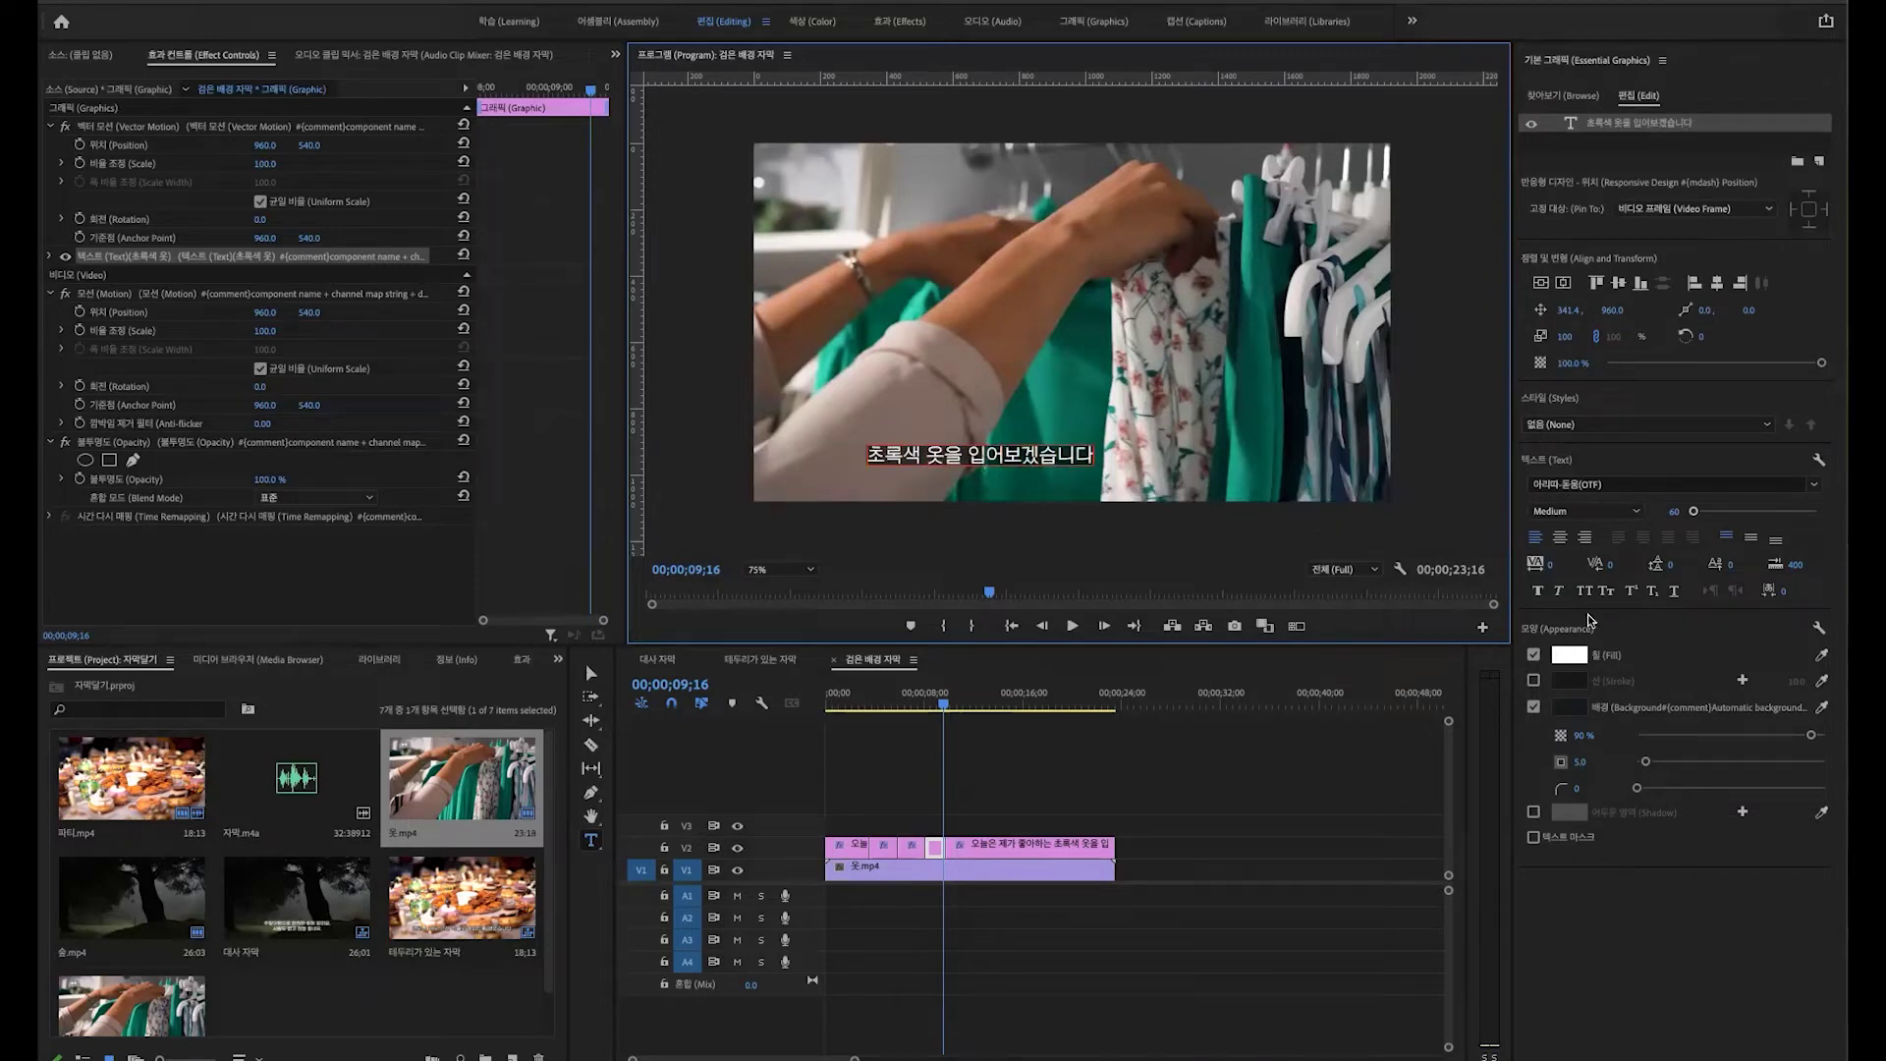
Step: Centre the short segment's text alignment and frame position, and reword it as "초록색 옷" followed by a long row of dots
left_click(1561, 539)
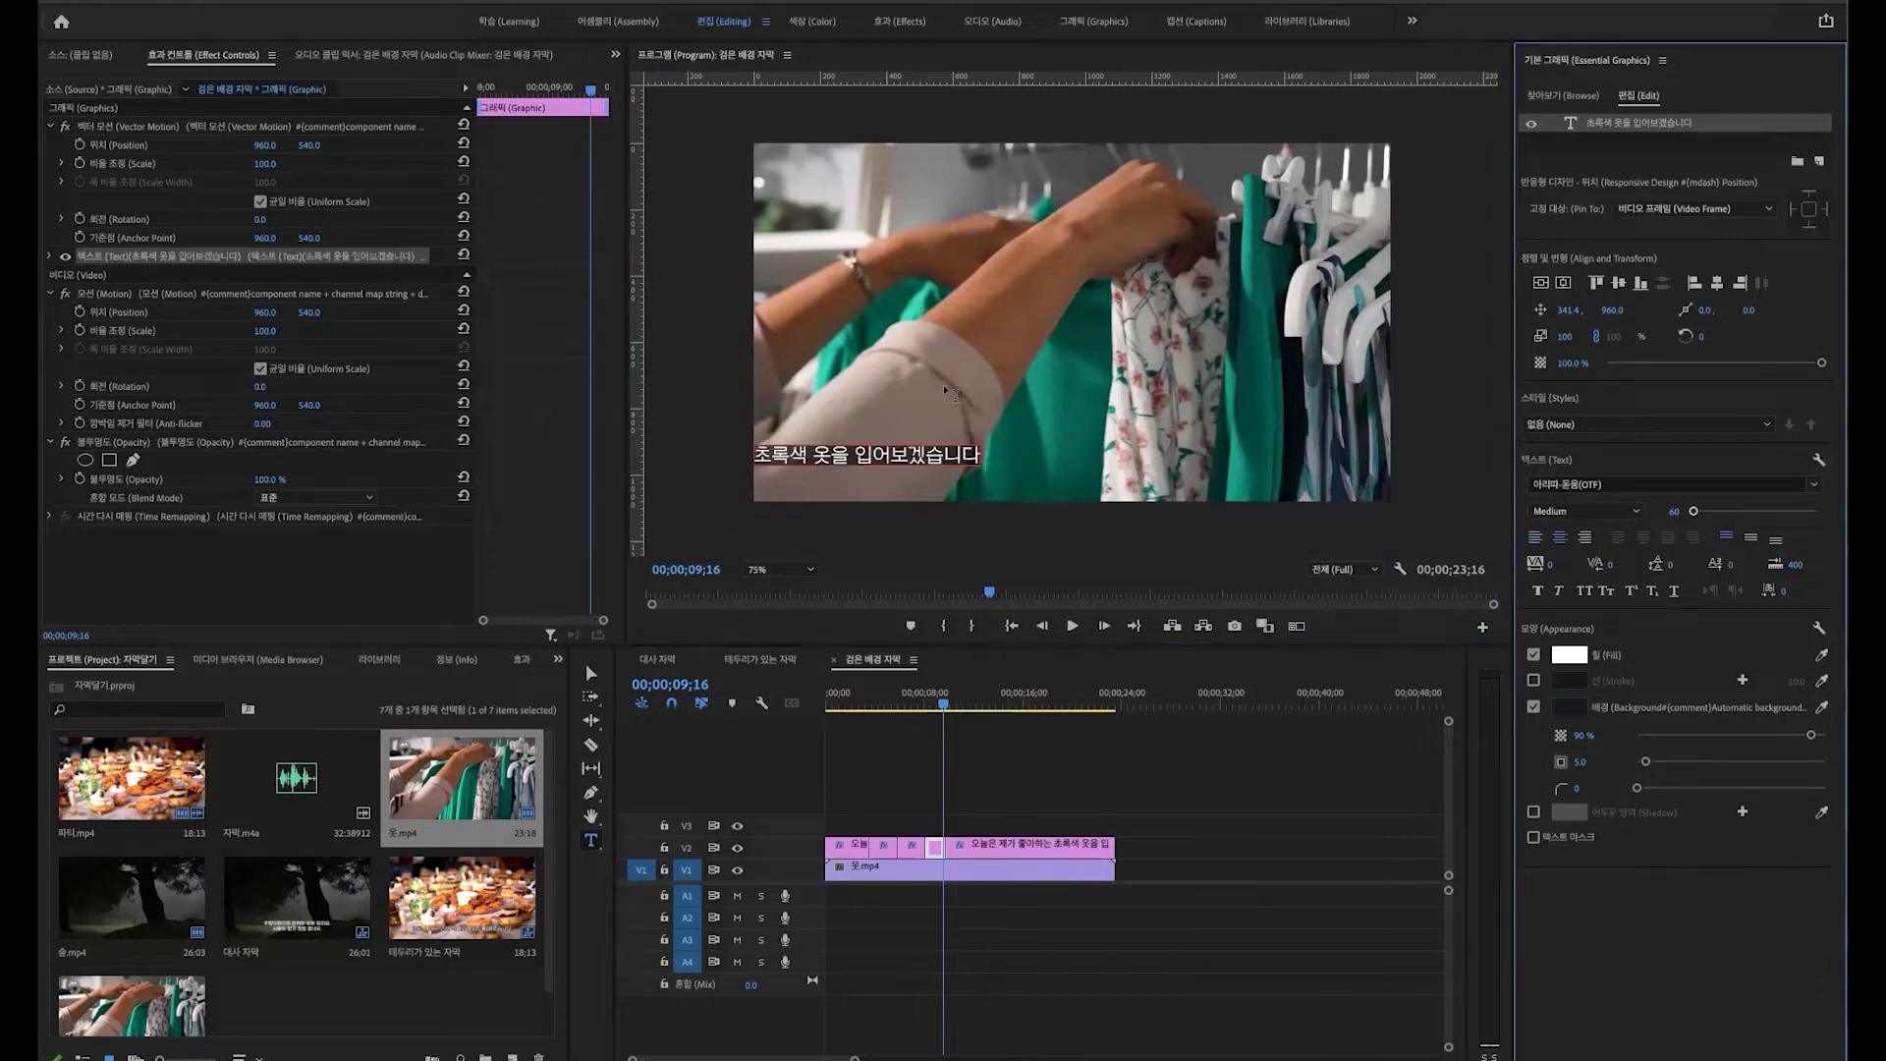
left_click(1564, 284)
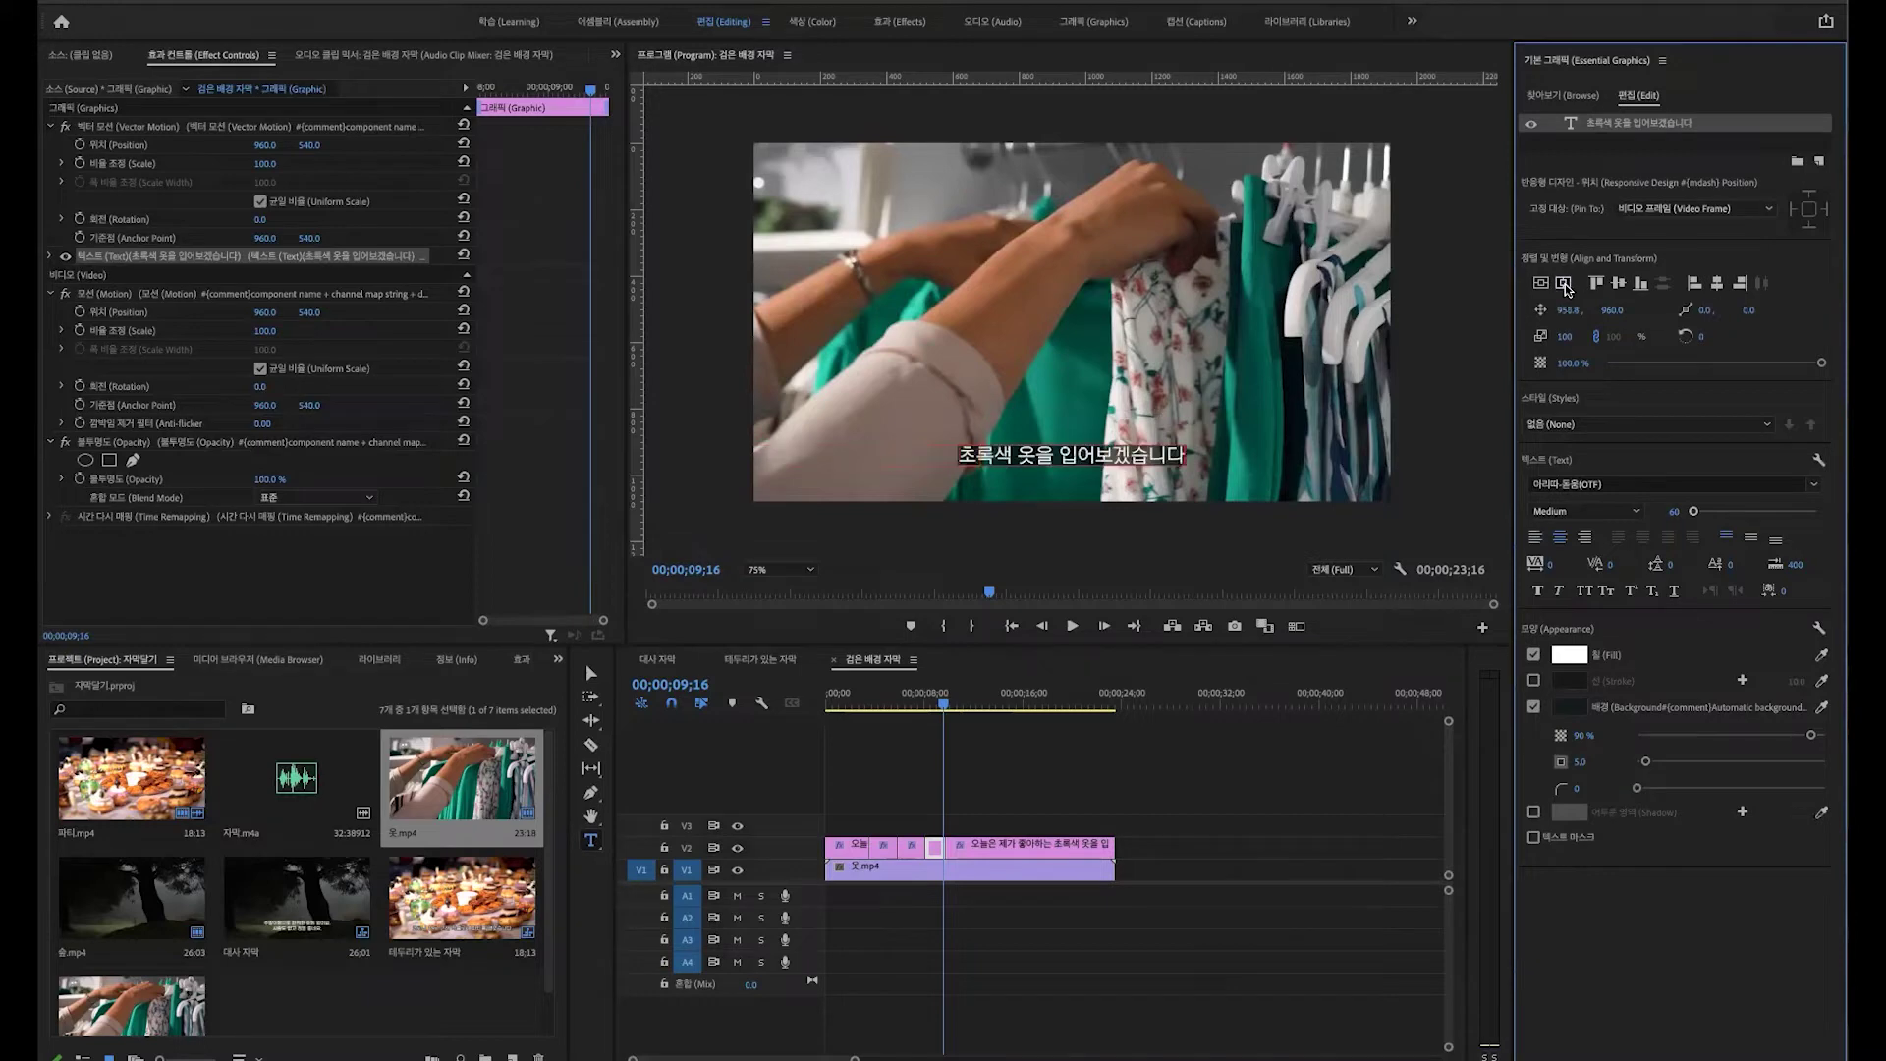
triple_click(1136, 493)
type("초")
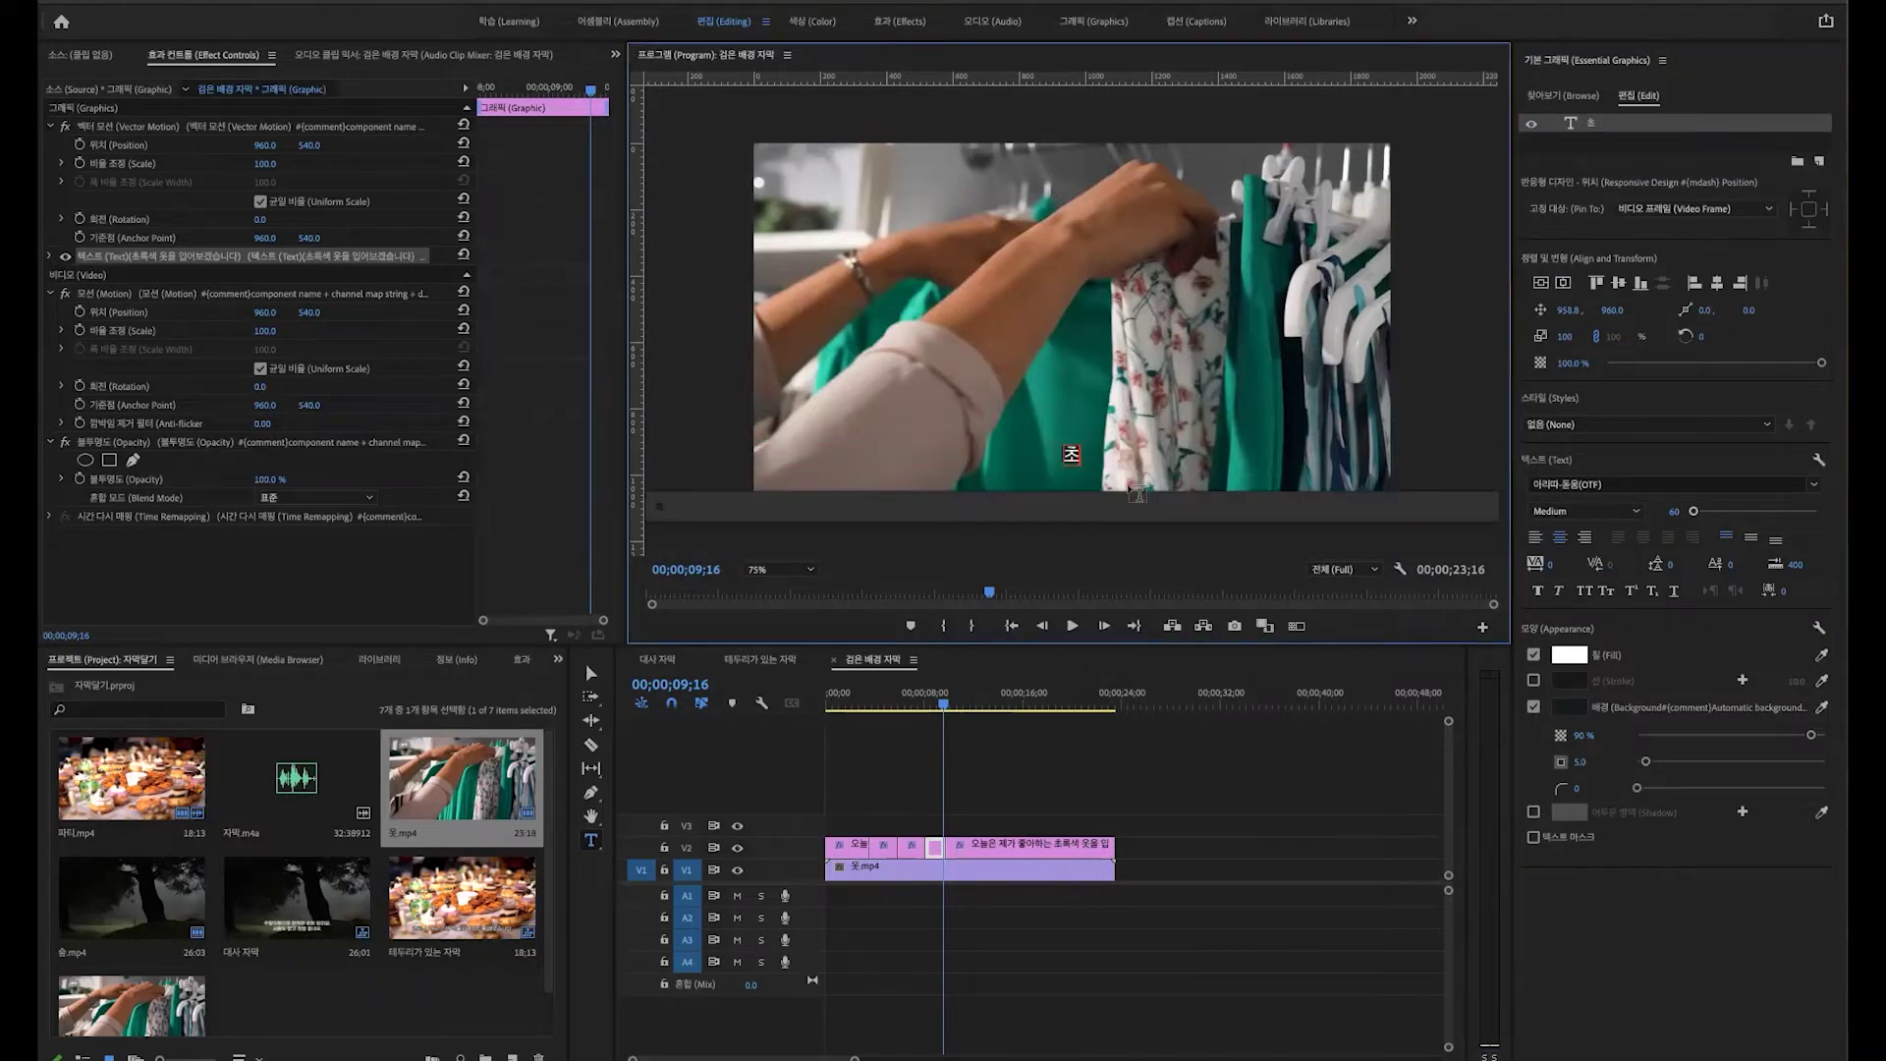
type("록색 옷...")
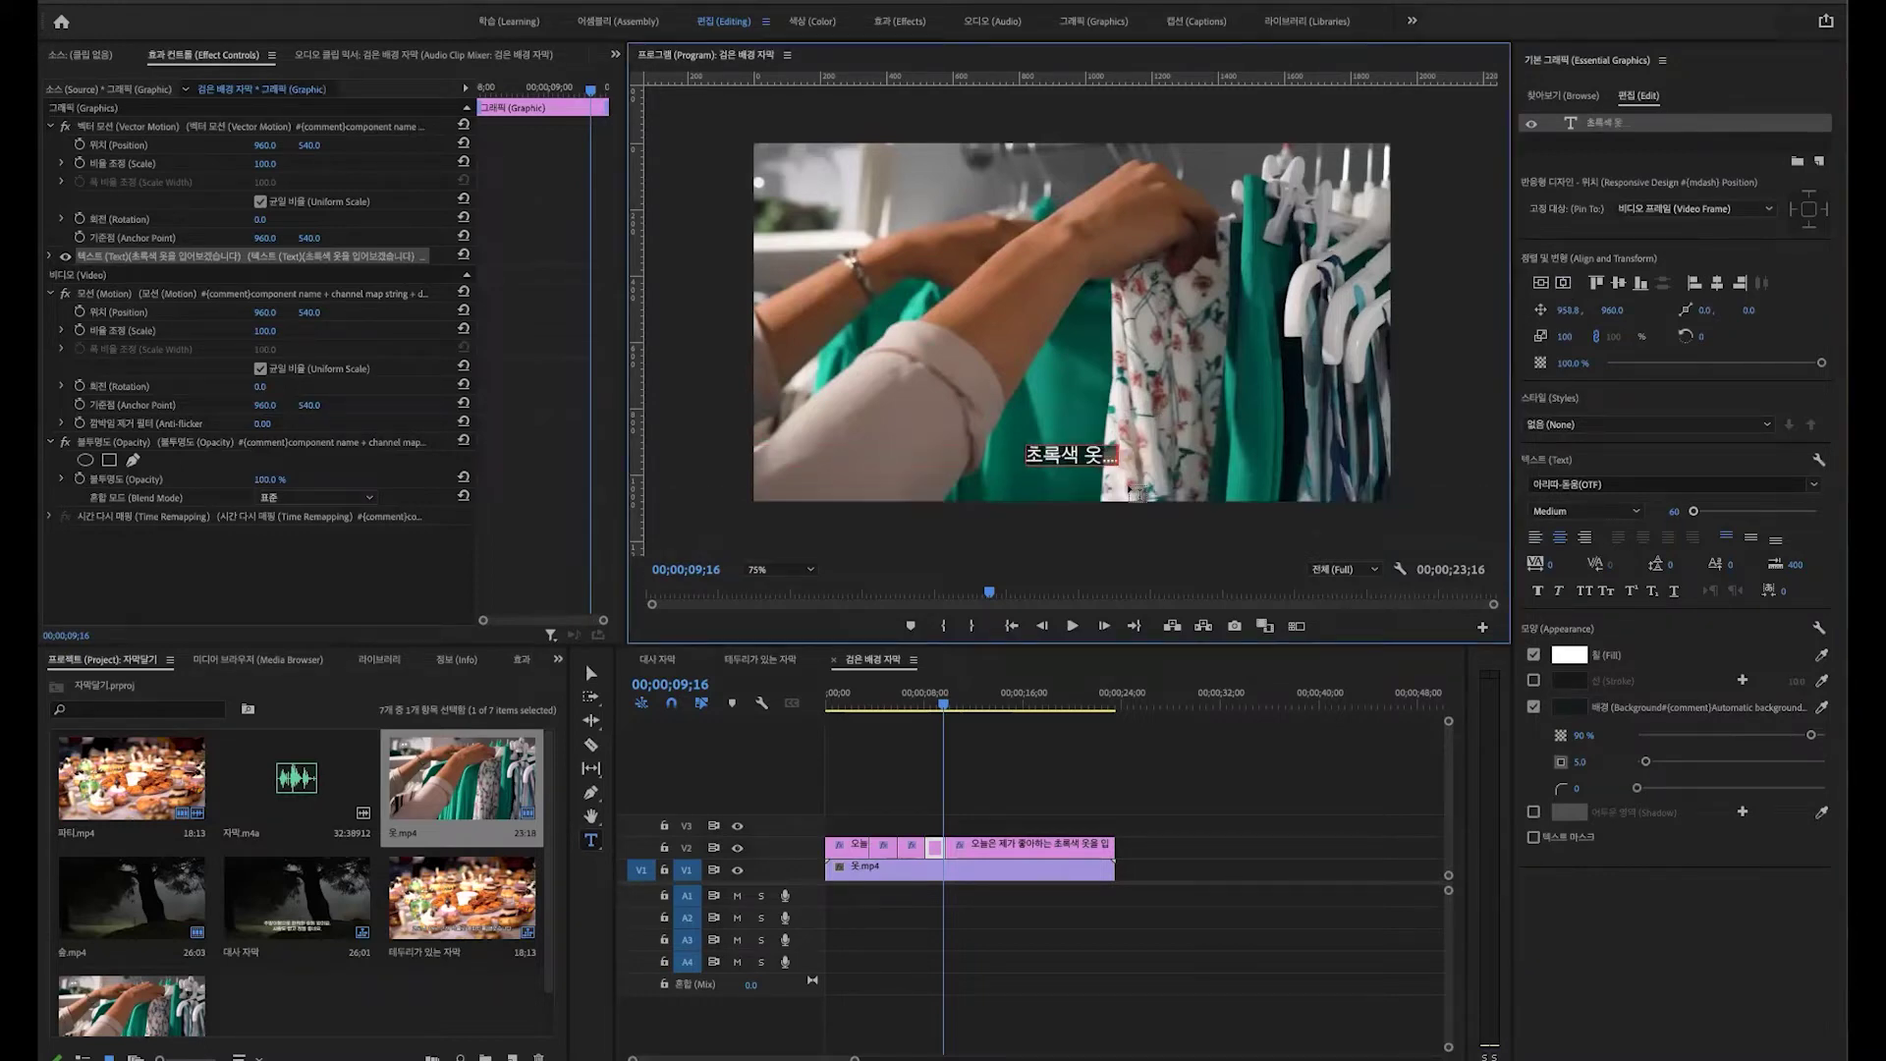
type("...................")
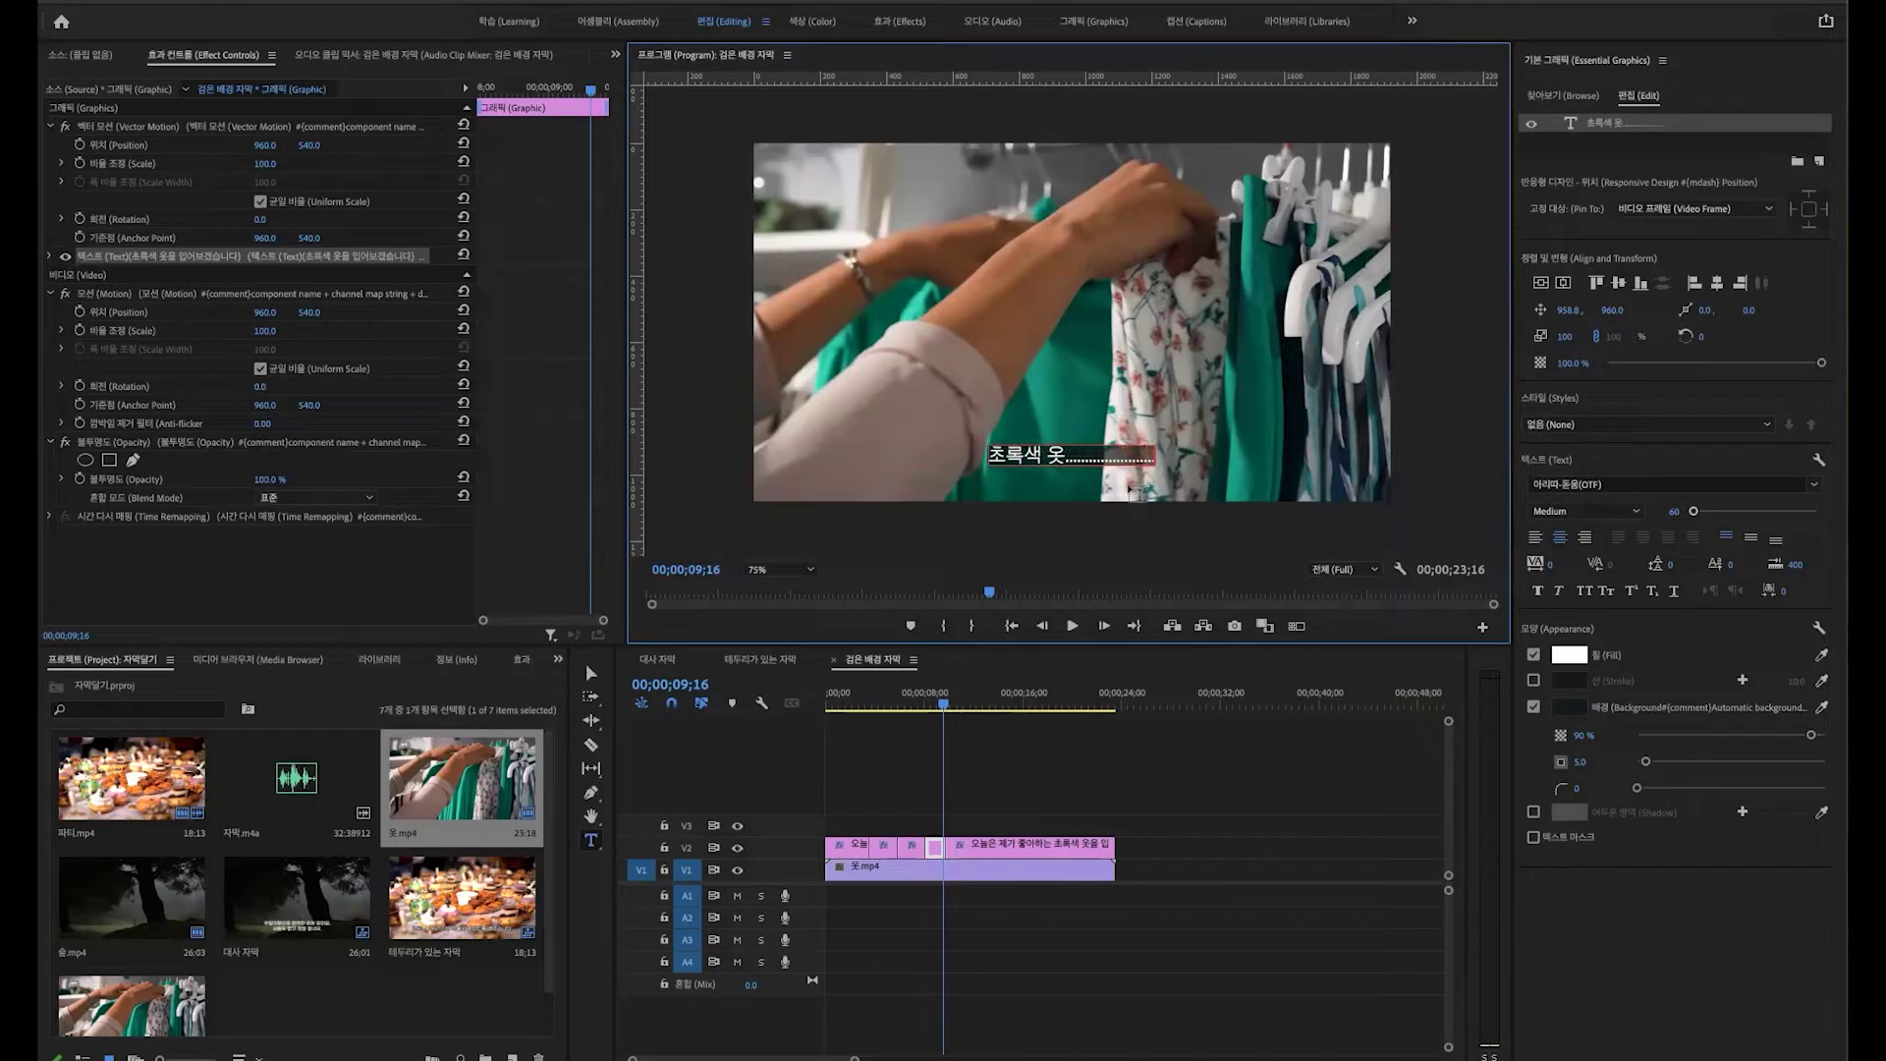
type(".....................")
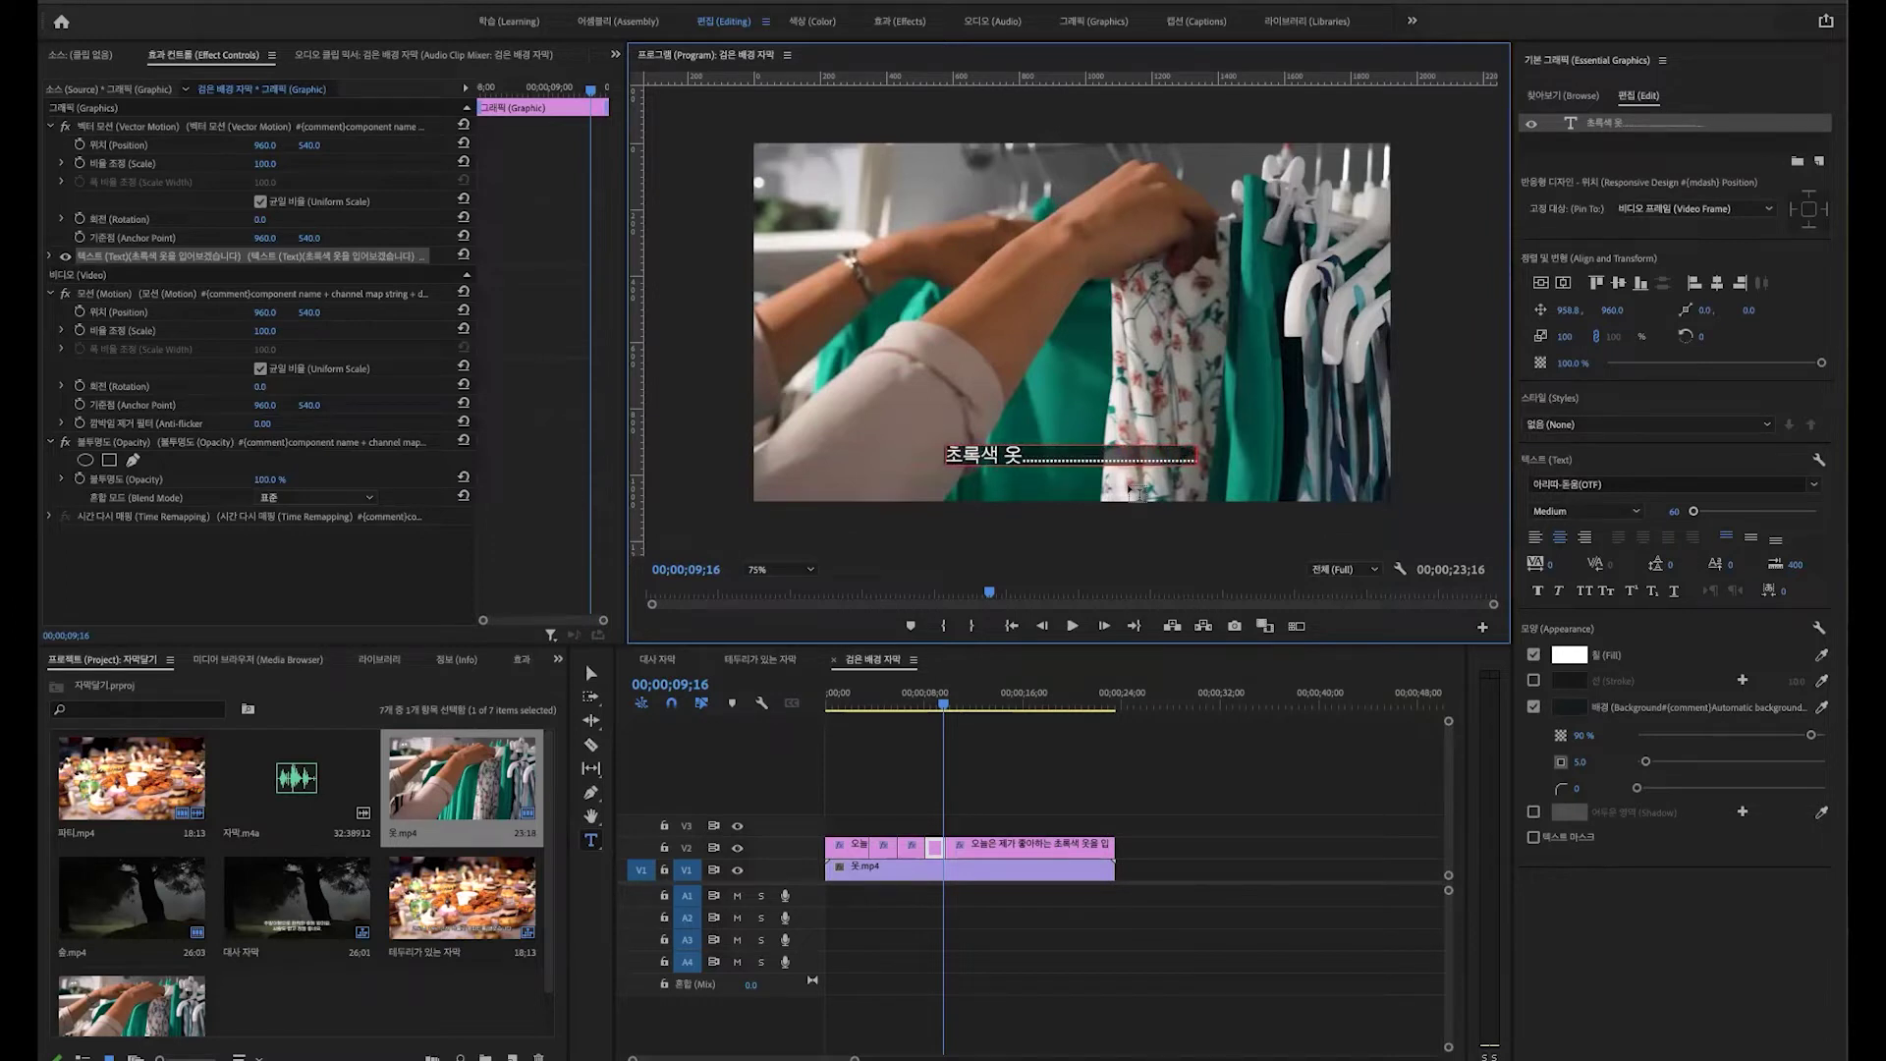
type("...................")
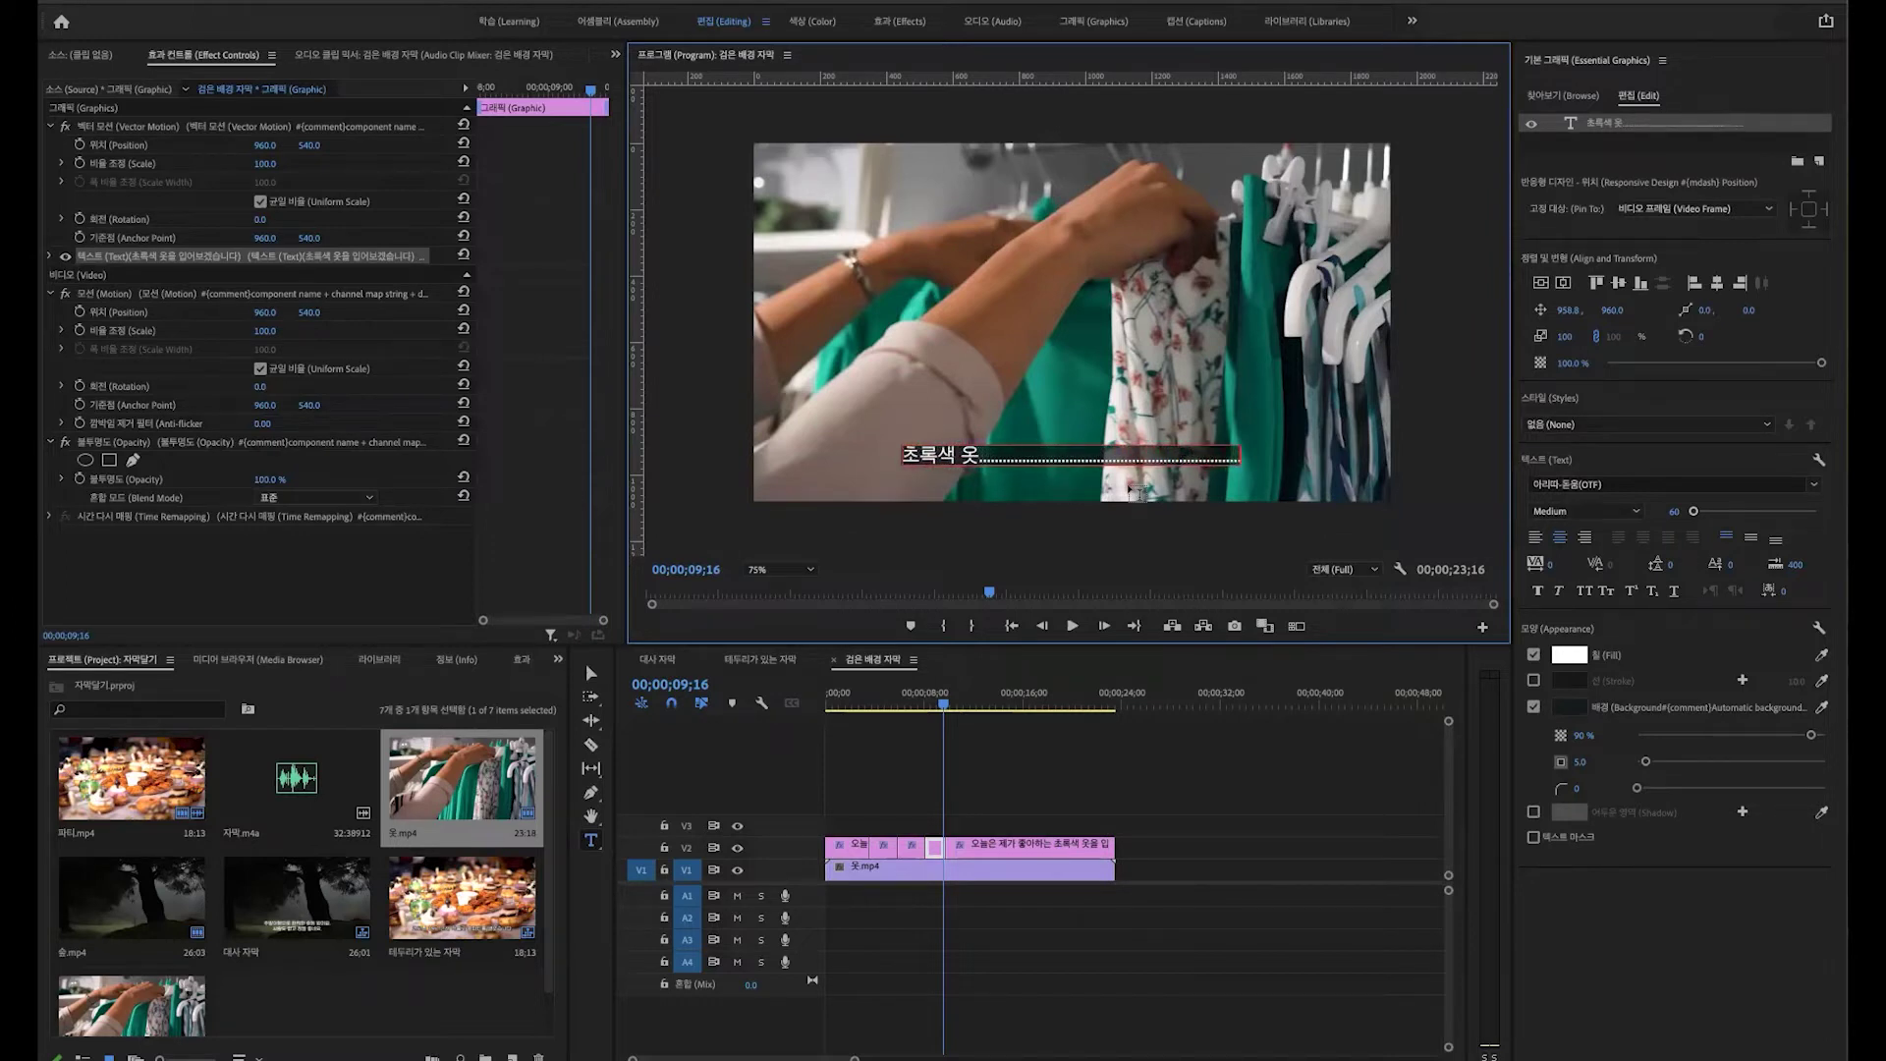
left_click(925, 697)
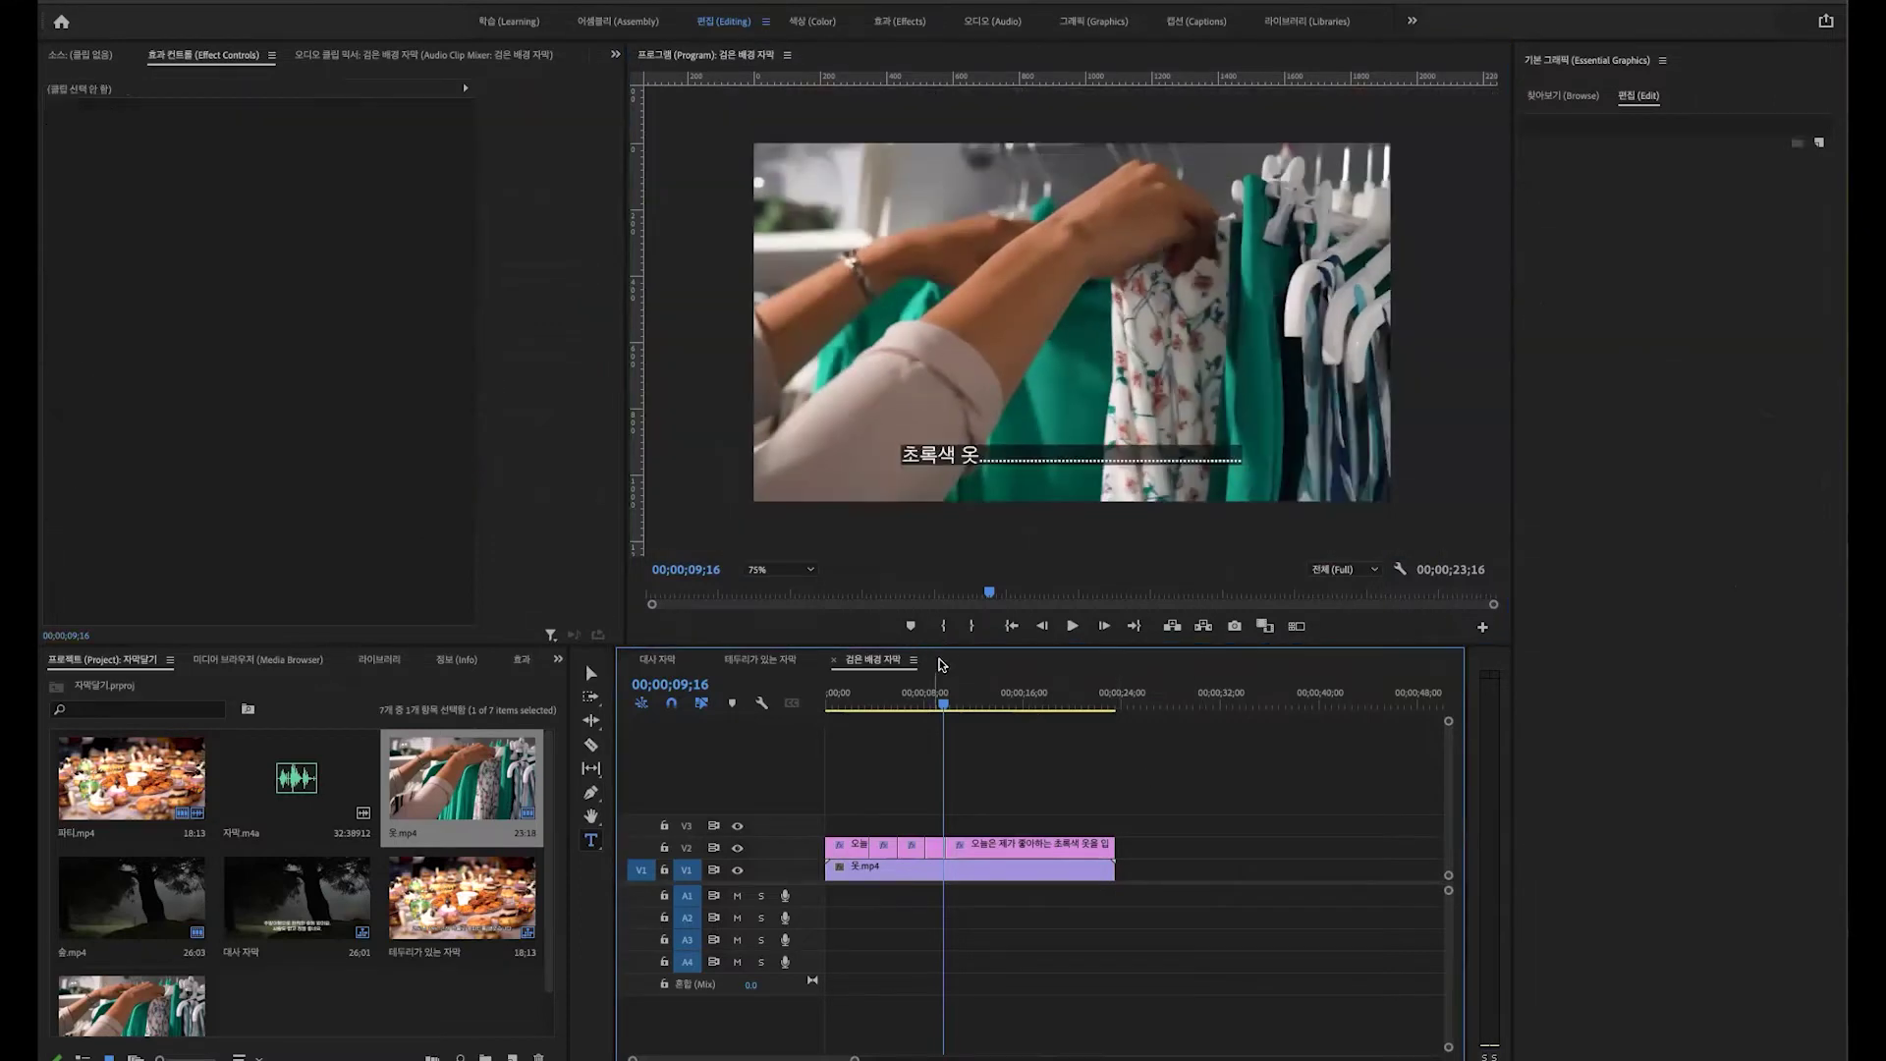
Step: Centre-align the text of the last caption segment and centre that caption horizontally in the frame
left_click(1045, 693)
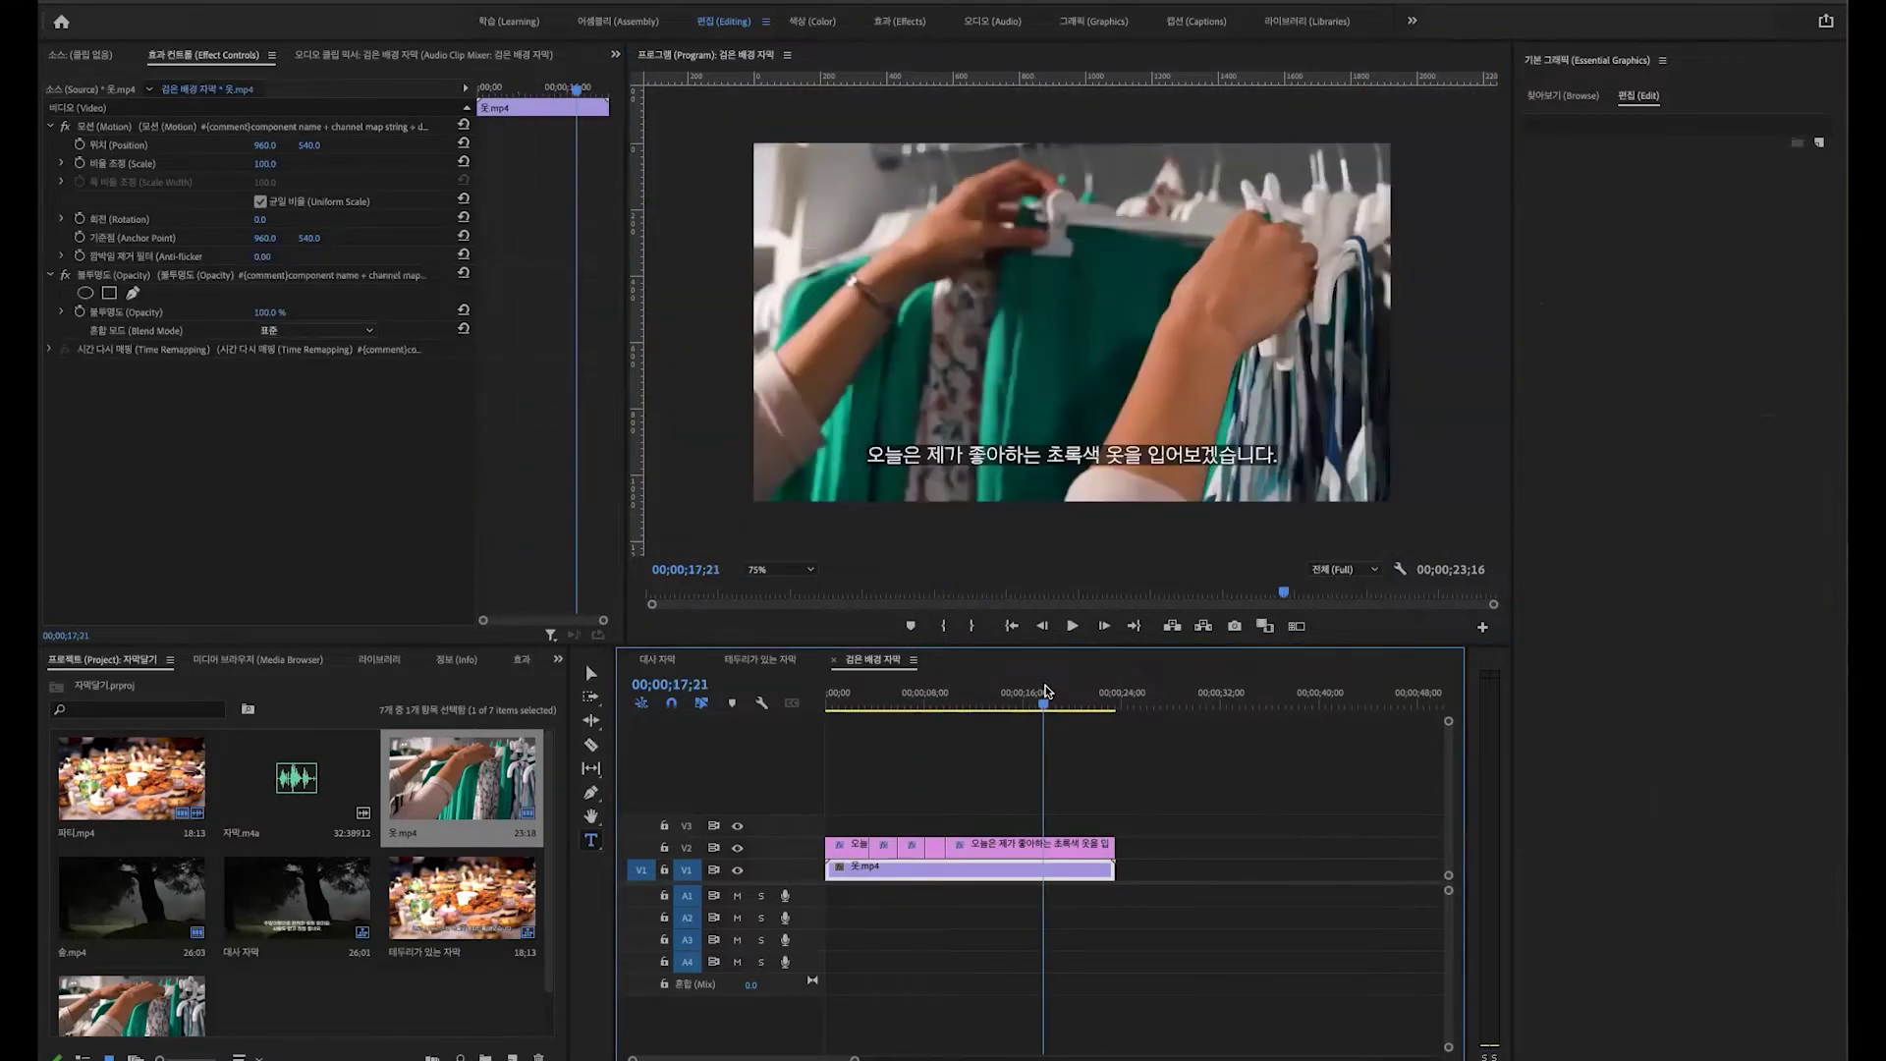
left_click(1056, 846)
left_click(1660, 124)
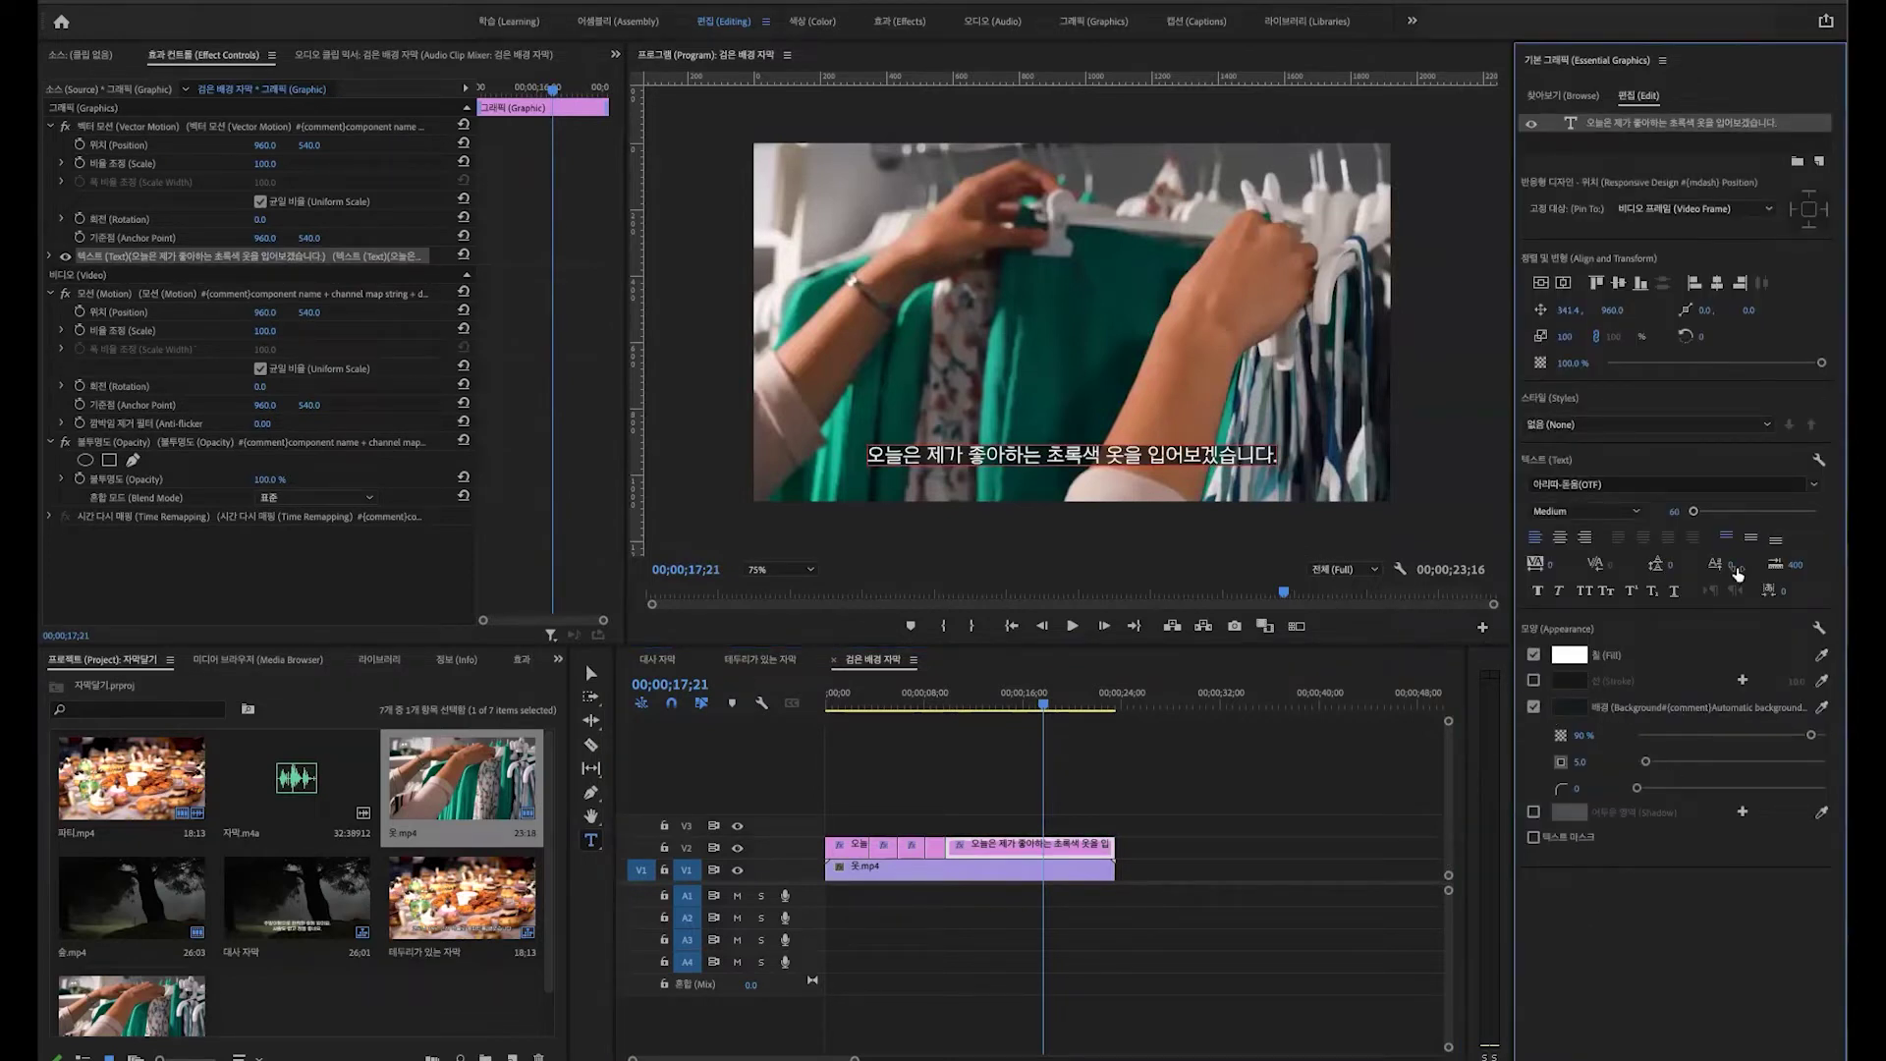
left_click(1559, 537)
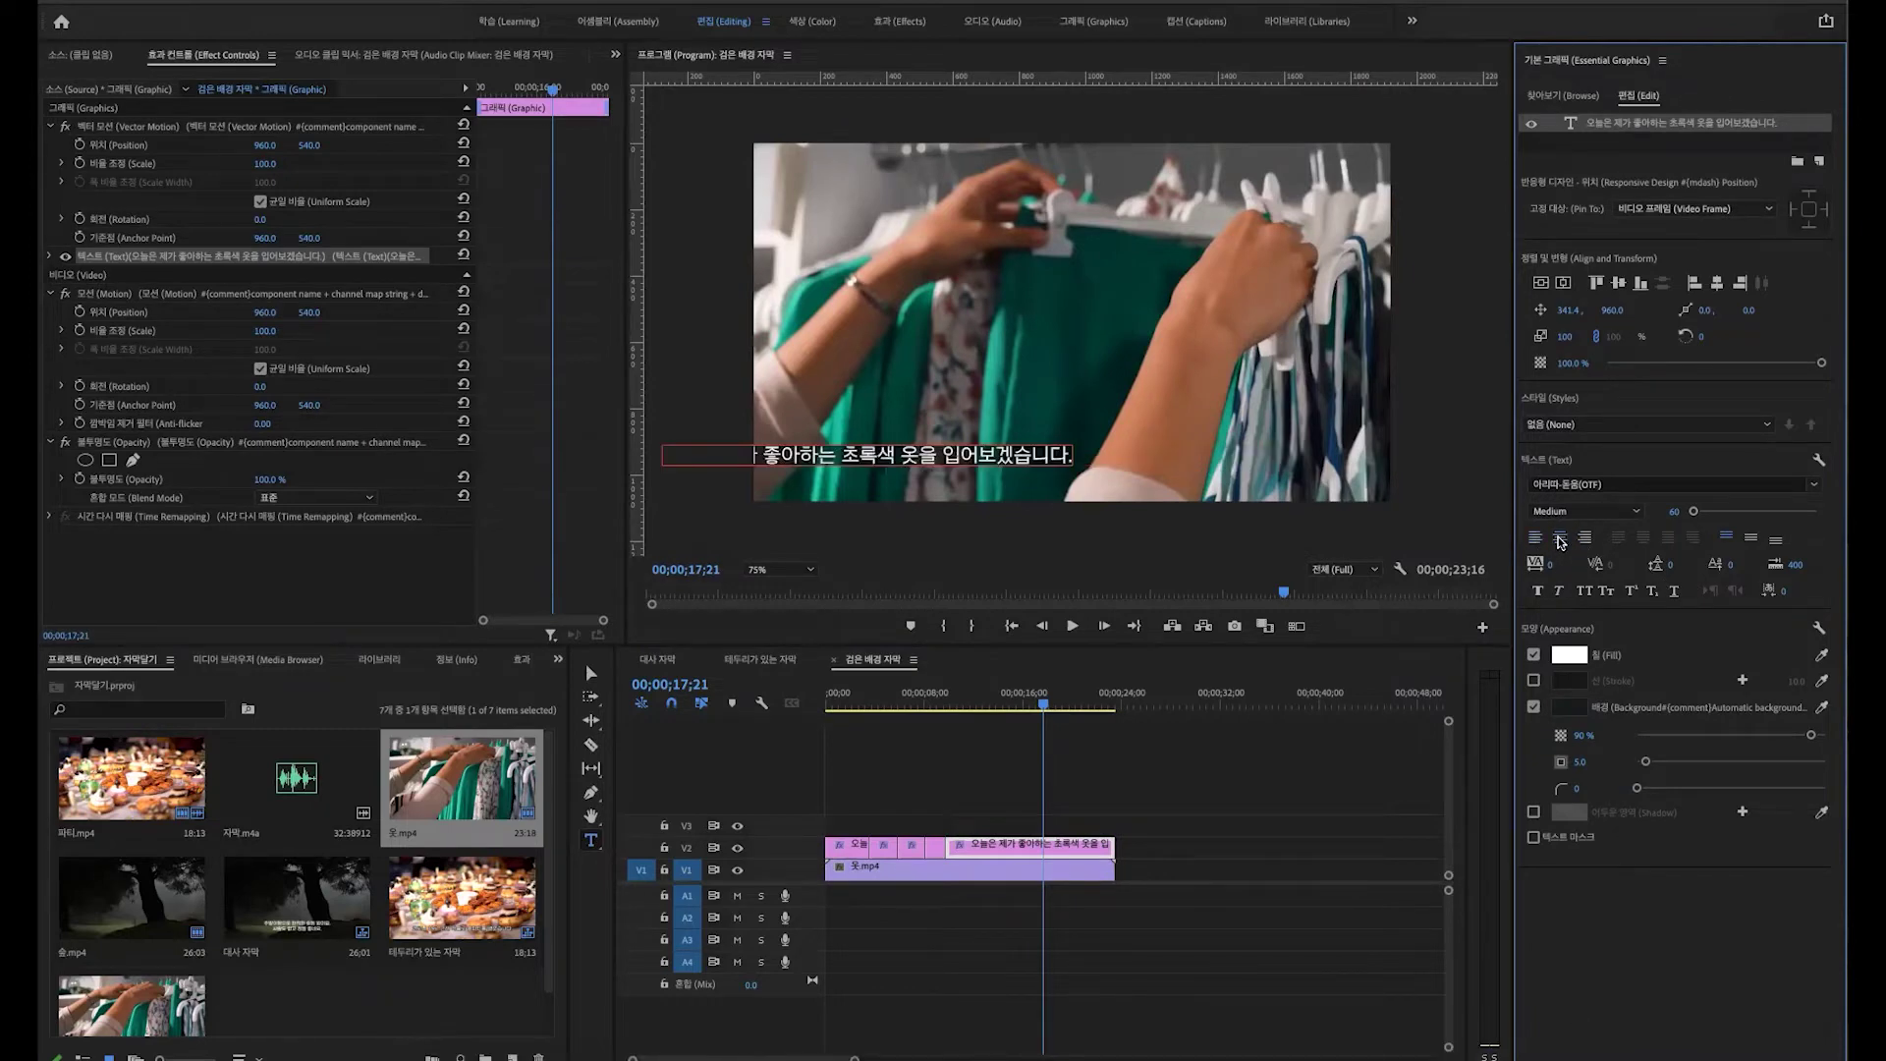
left_click(1562, 283)
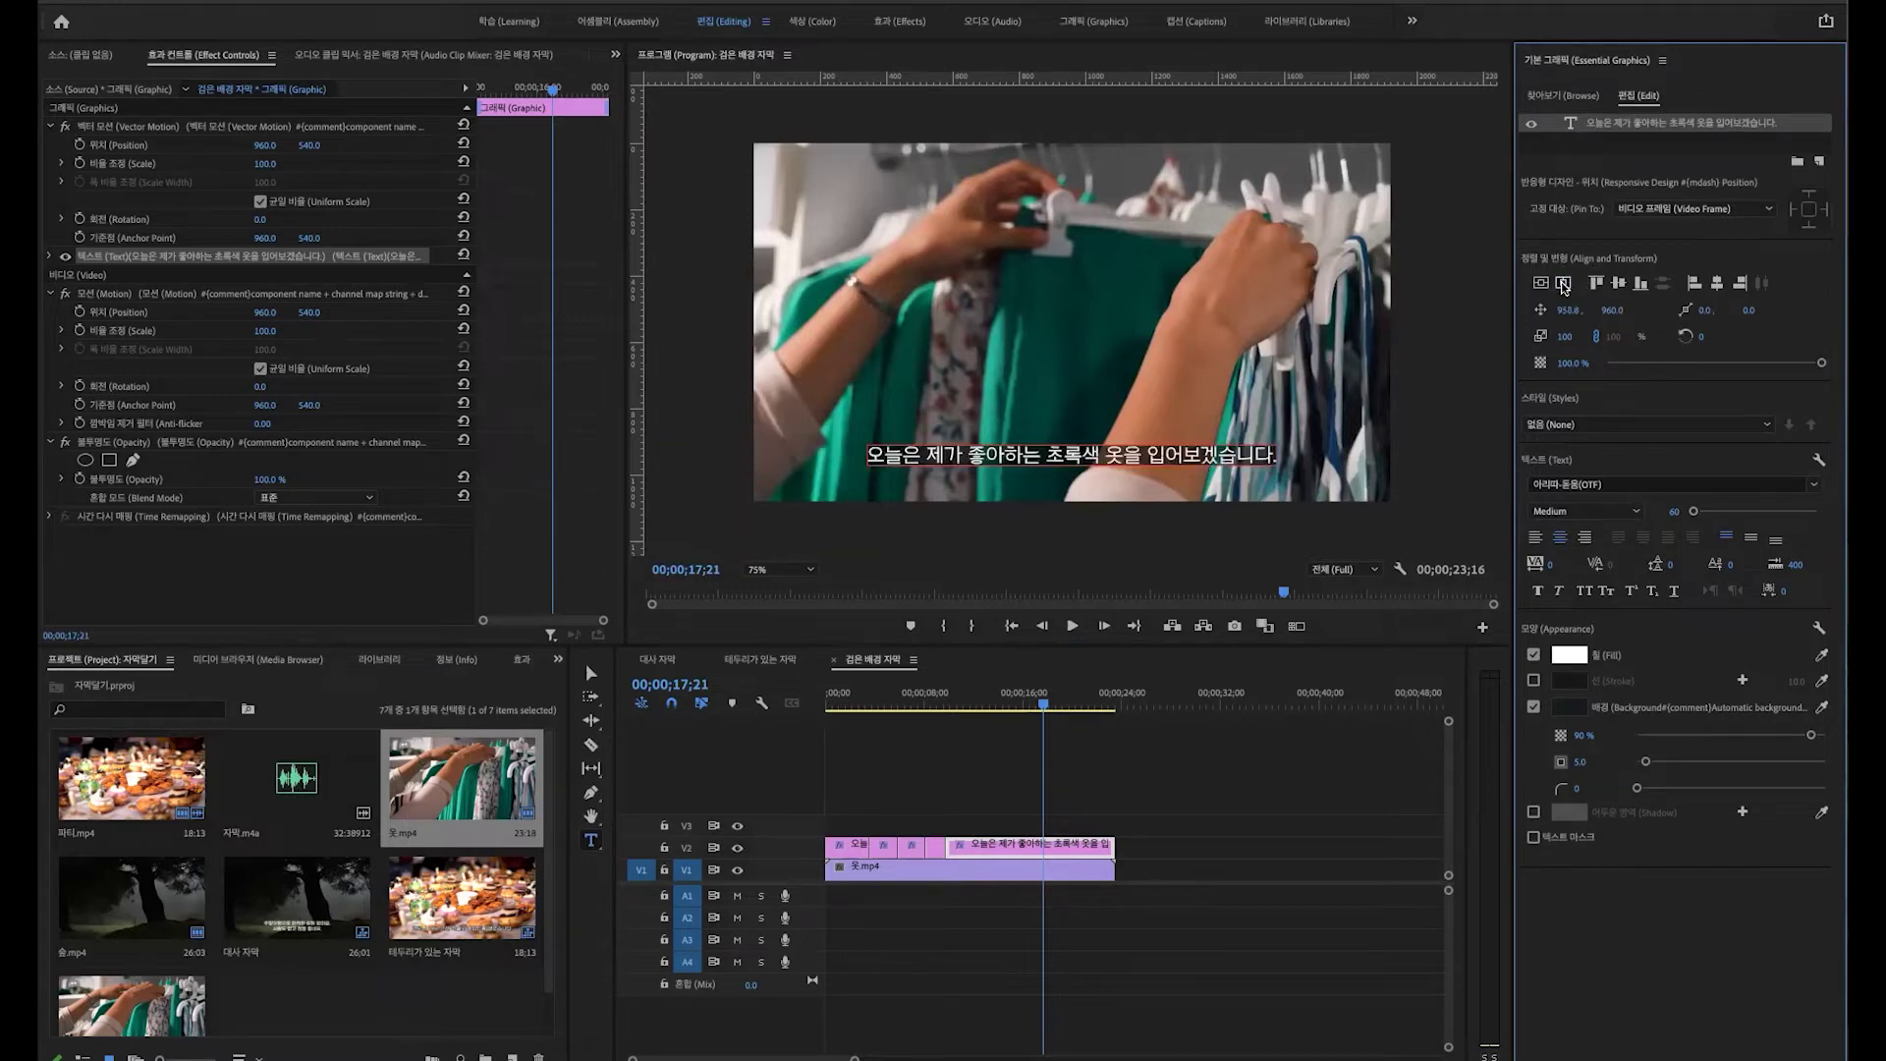
Step: Replace the entire text of the last caption segment with a long row of dots
left_click(1160, 460)
key("ctrl+a")
key("BackSpace")
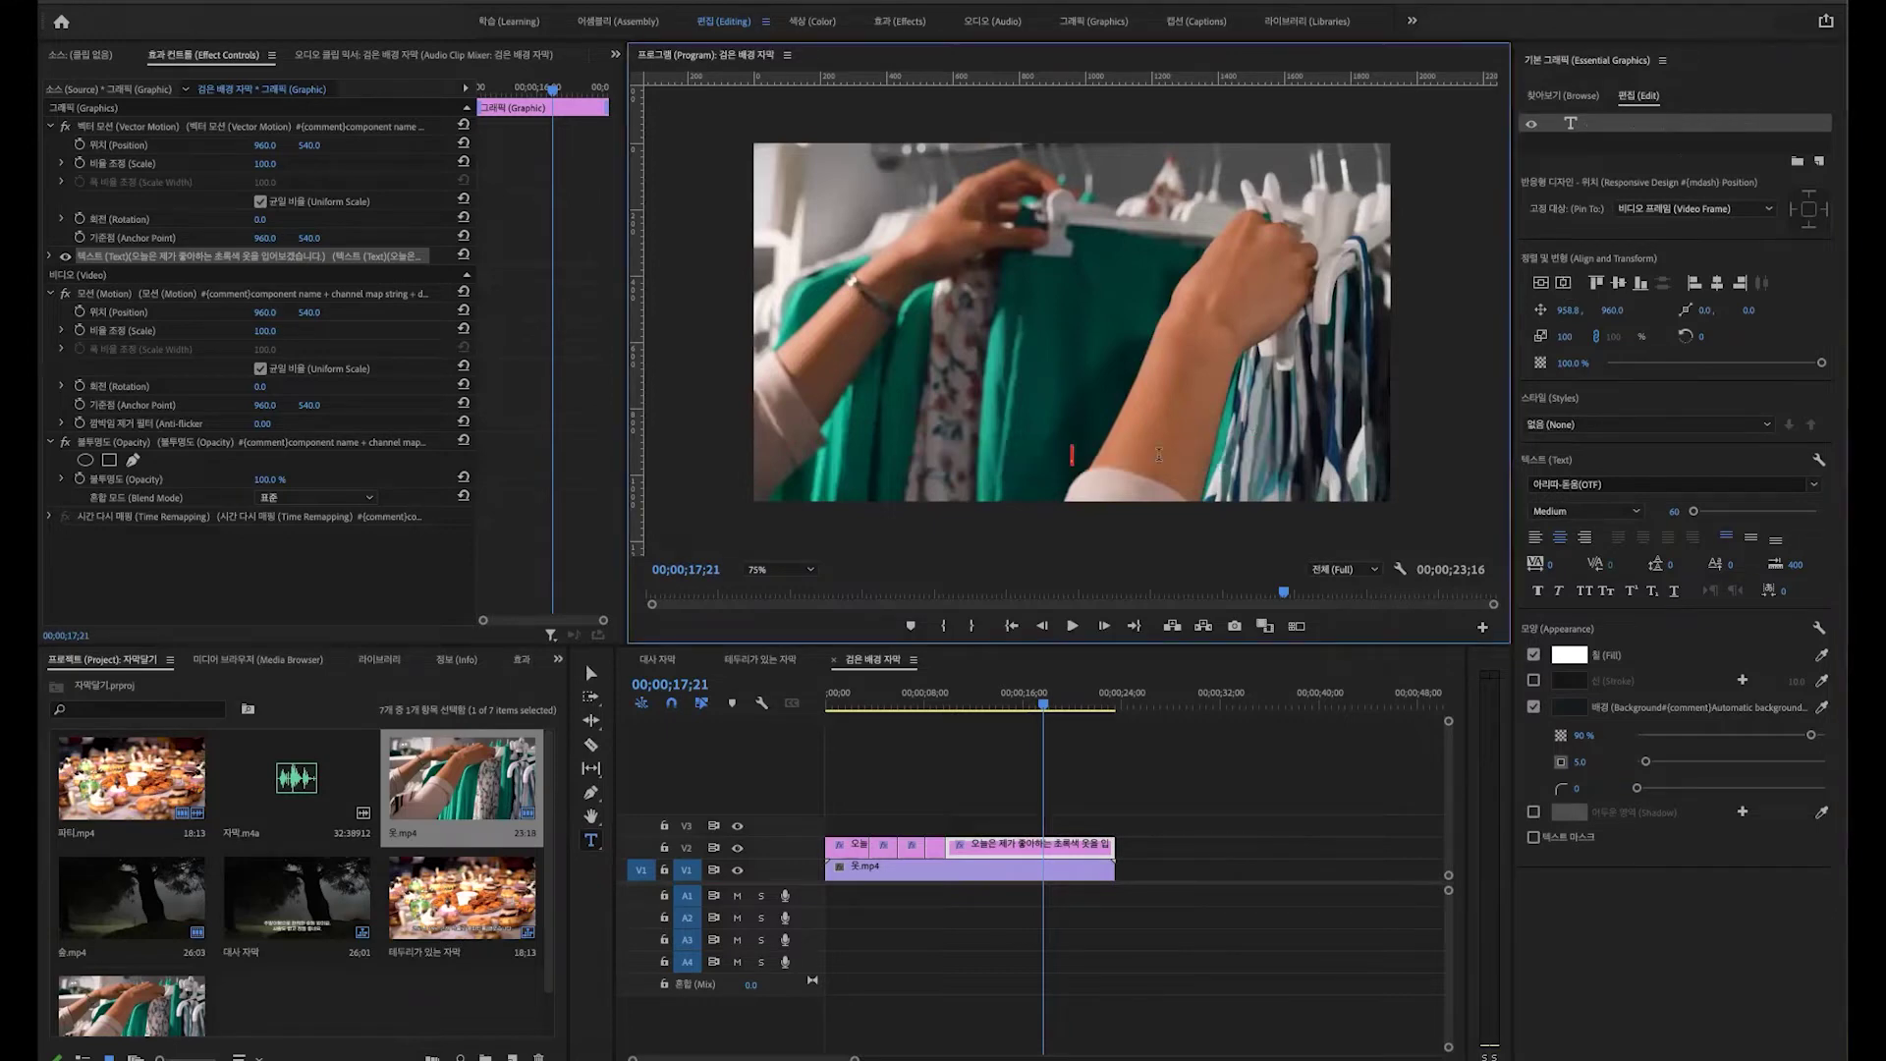
type("____________________")
left_click(1242, 779)
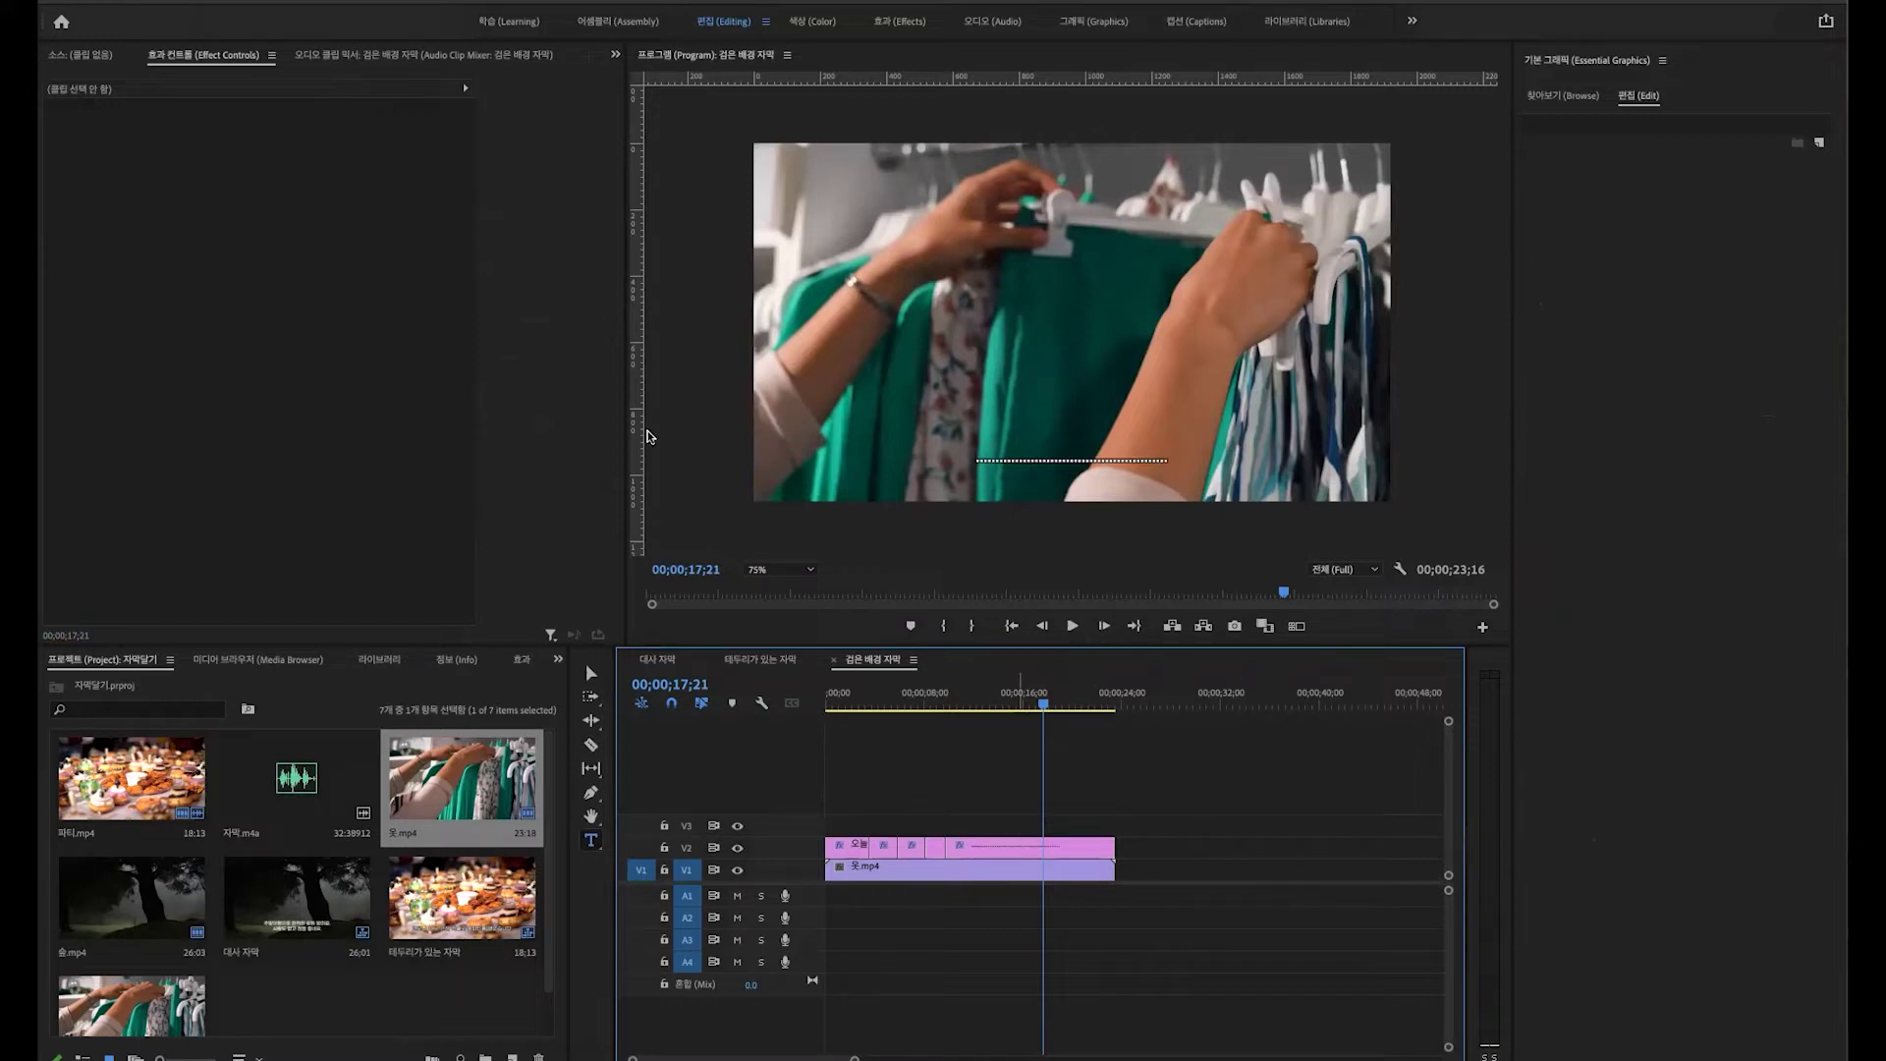
left_click(334, 84)
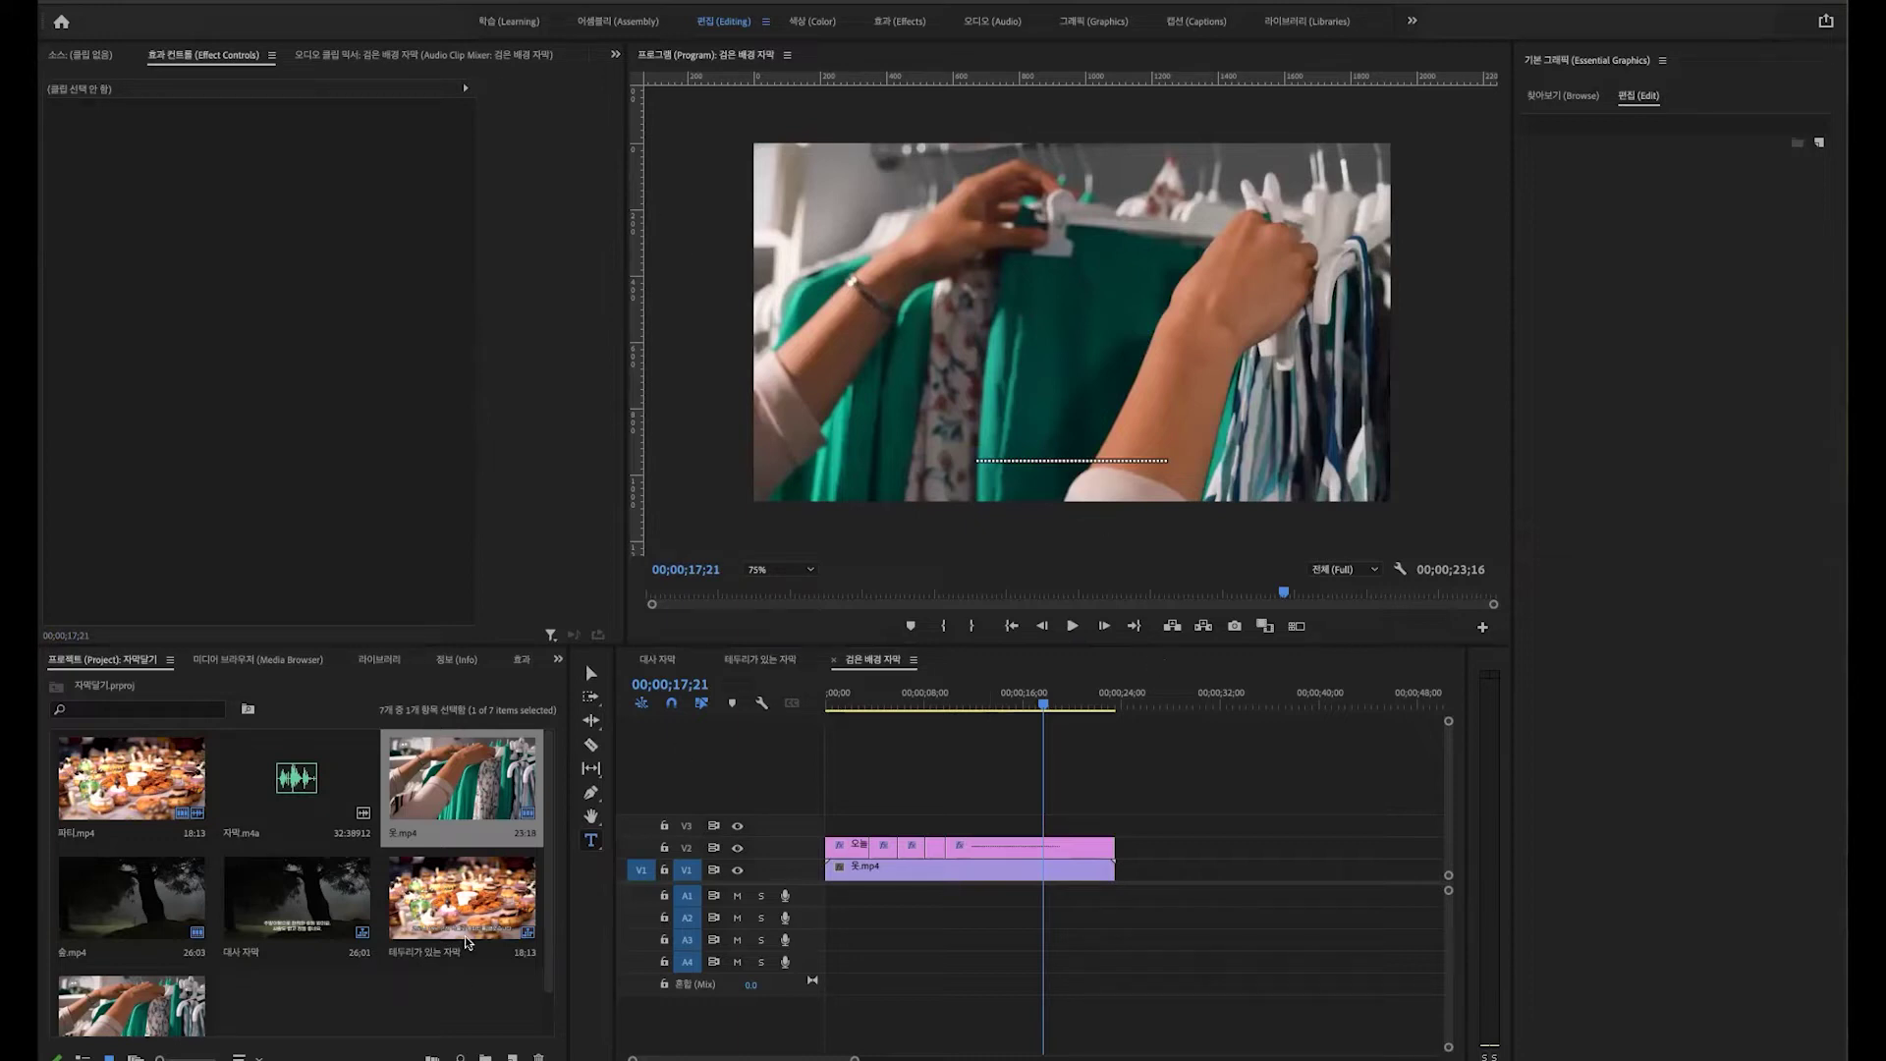
Step: Create a new sequence named "텍스트가 뚫린 자막" with the ARRI 1080p 29.97 preset
left_click(445, 999)
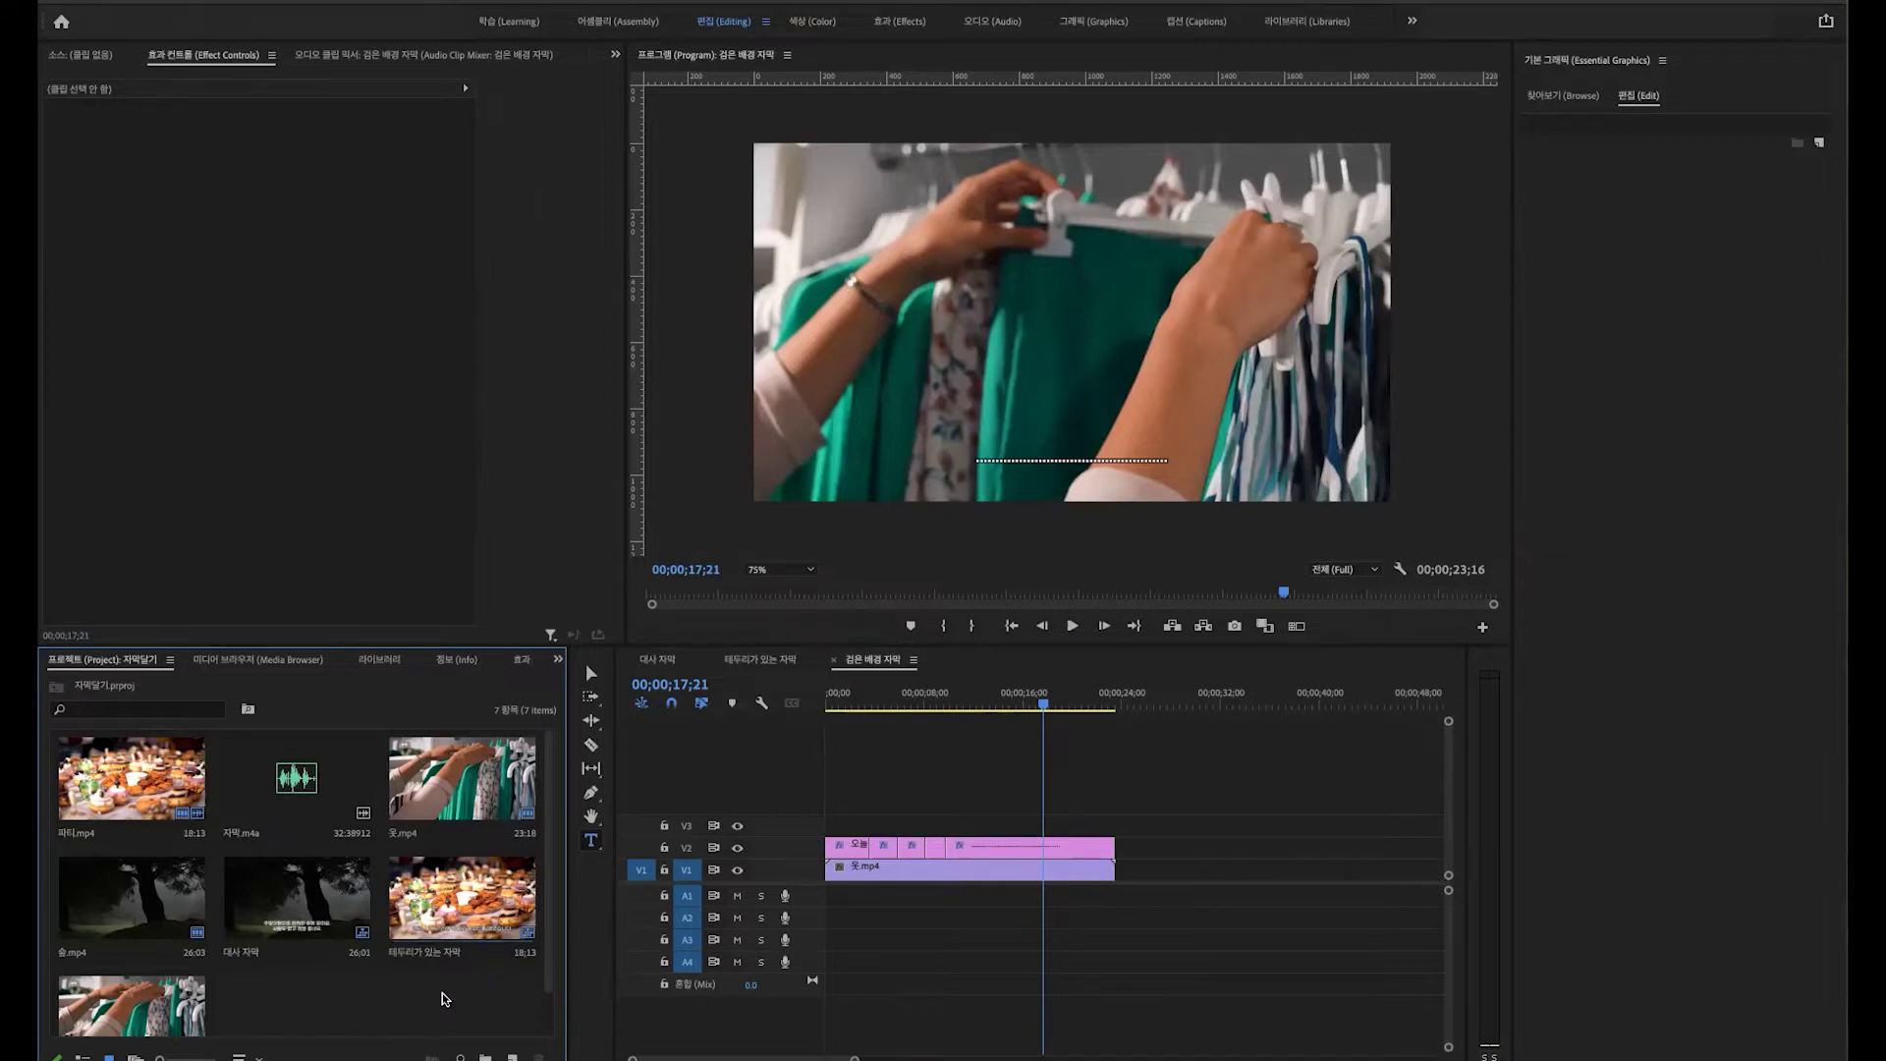
key("ctrl+n")
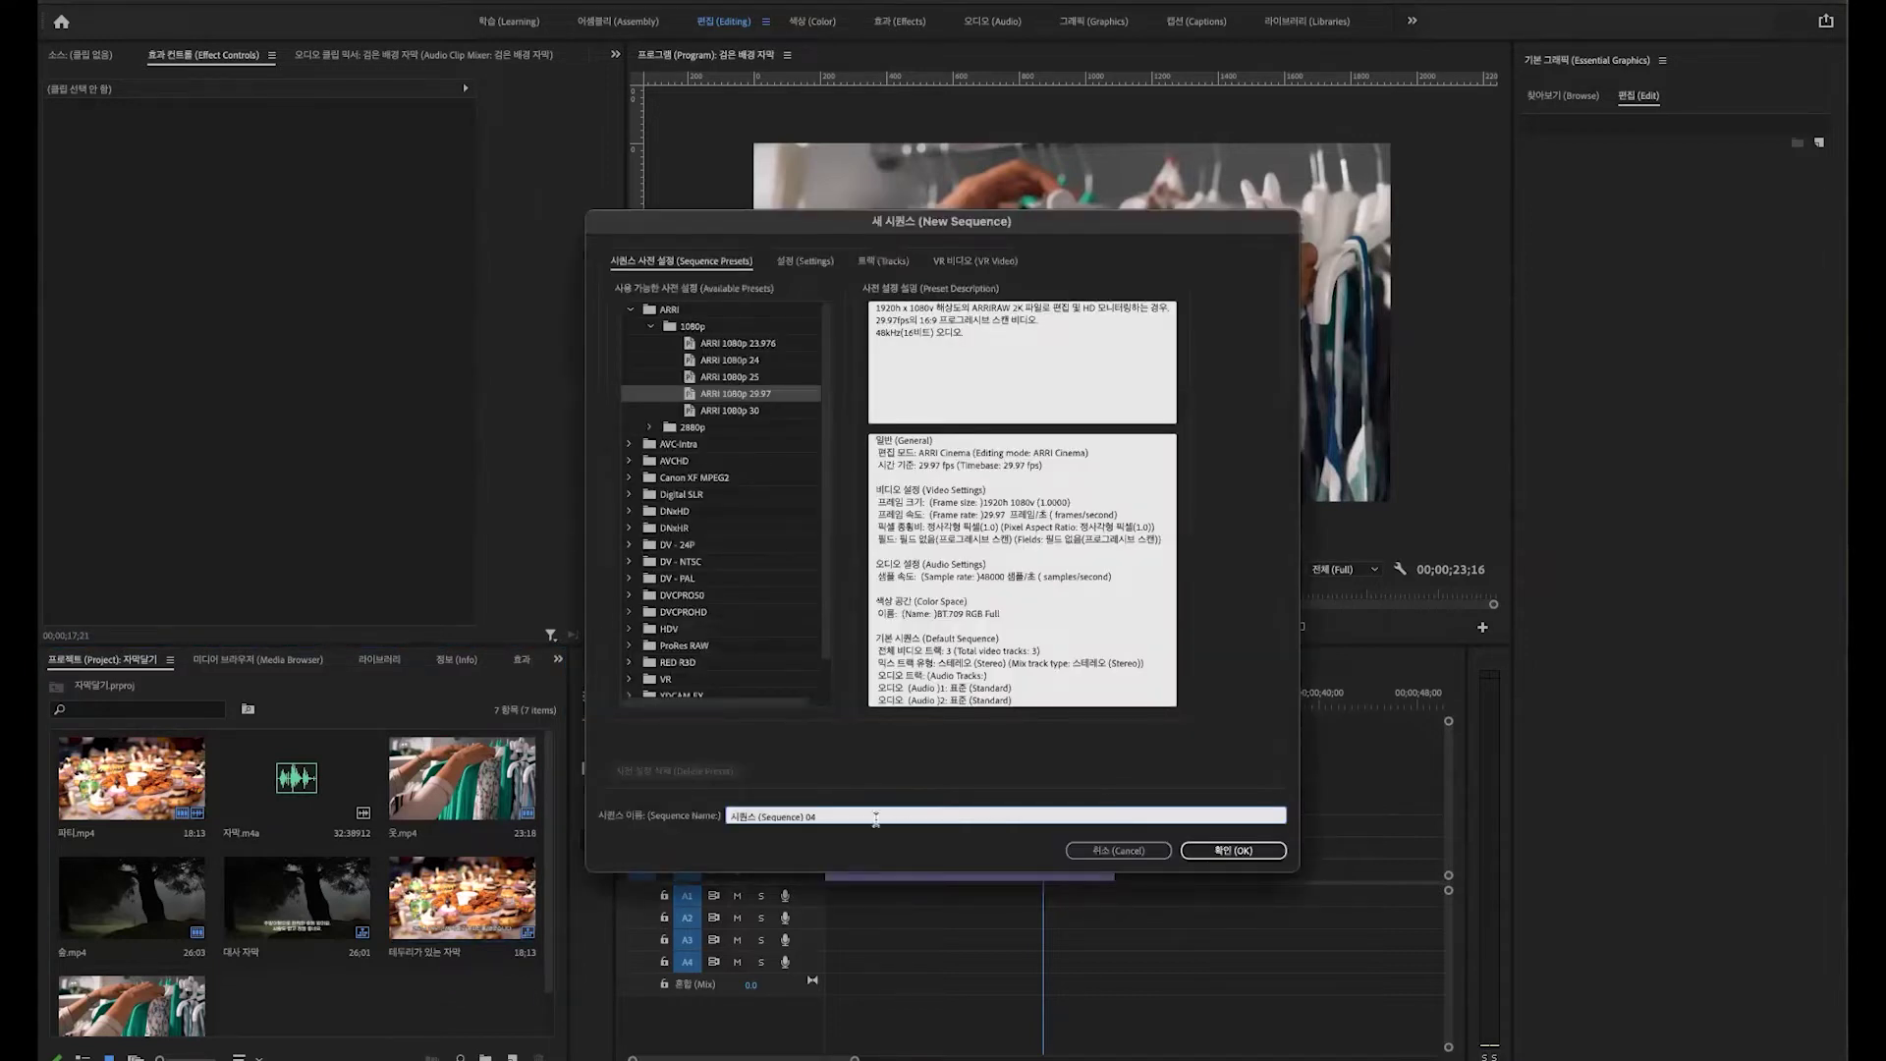
key("ctrl+a")
key("BackSpace")
type("ㅌ스트가")
left_click(1240, 851)
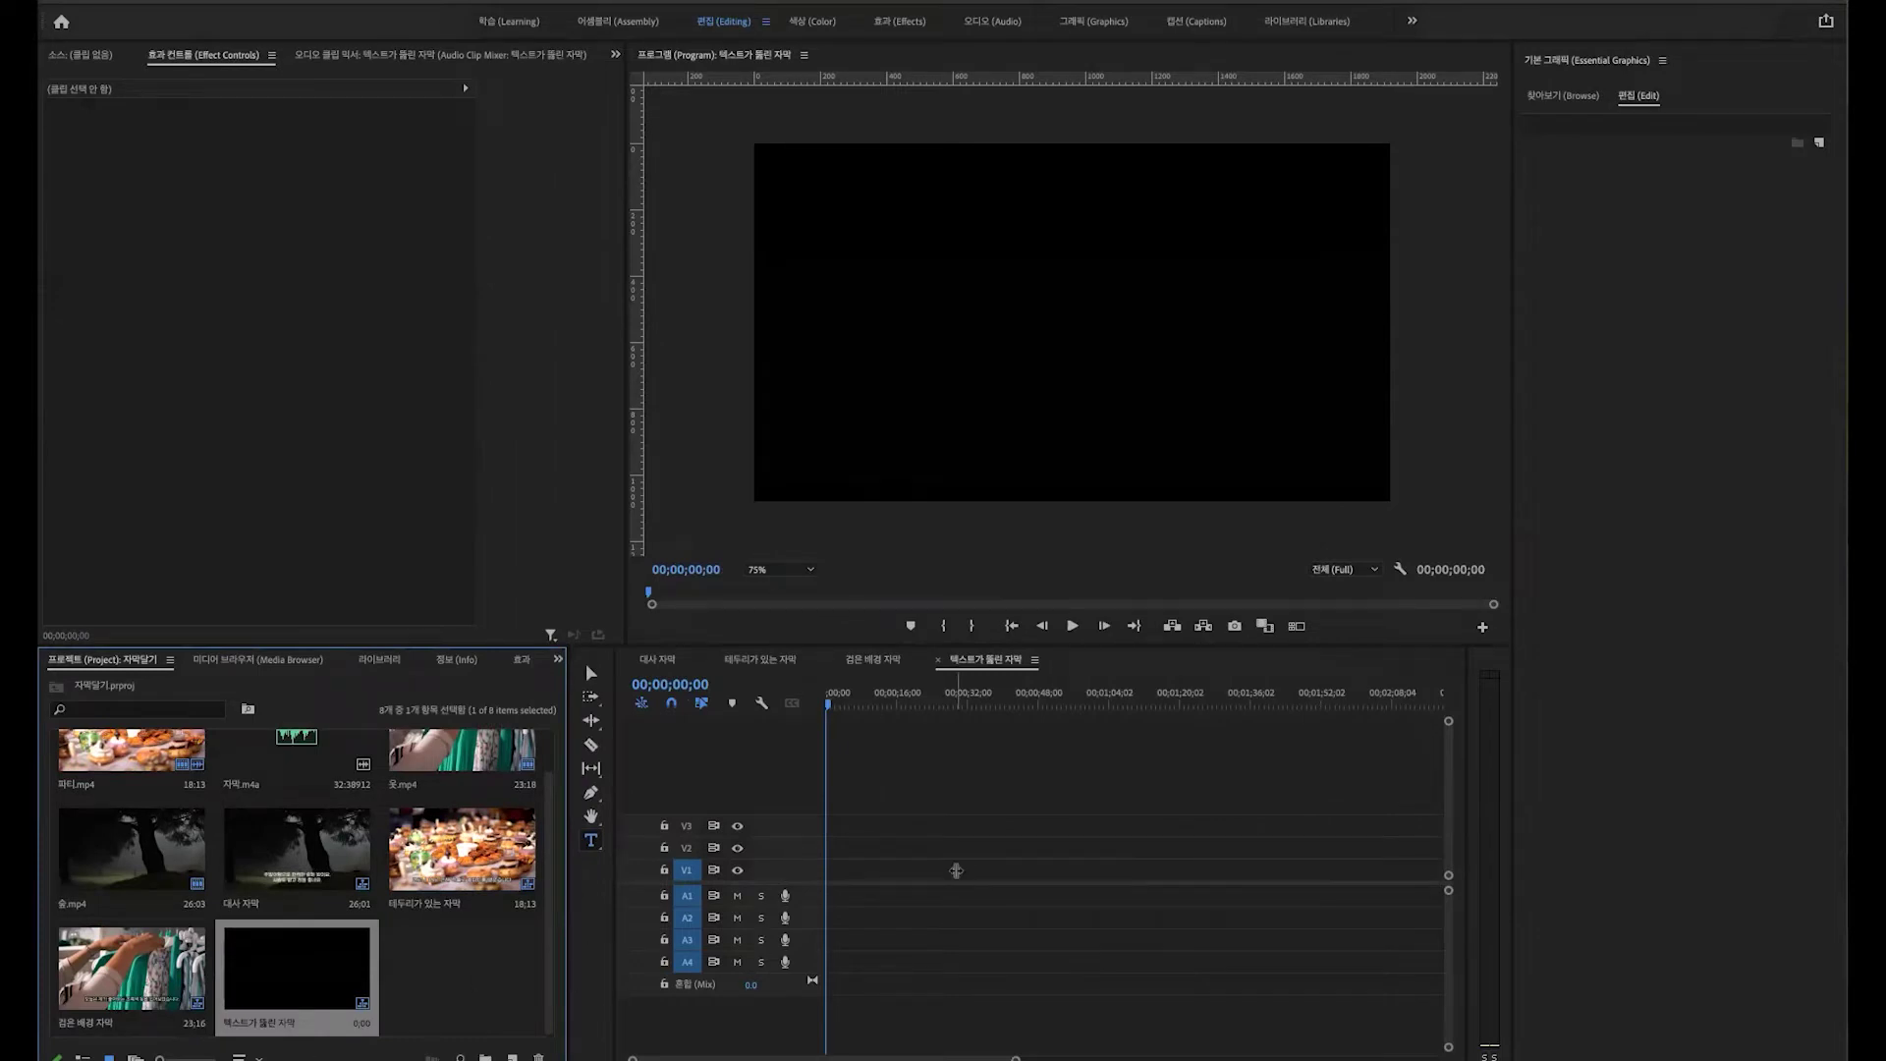
Step: Place the 옷.mp4 clip at the start of track V1 in the new sequence, keeping the existing sequence settings
left_click(446, 753)
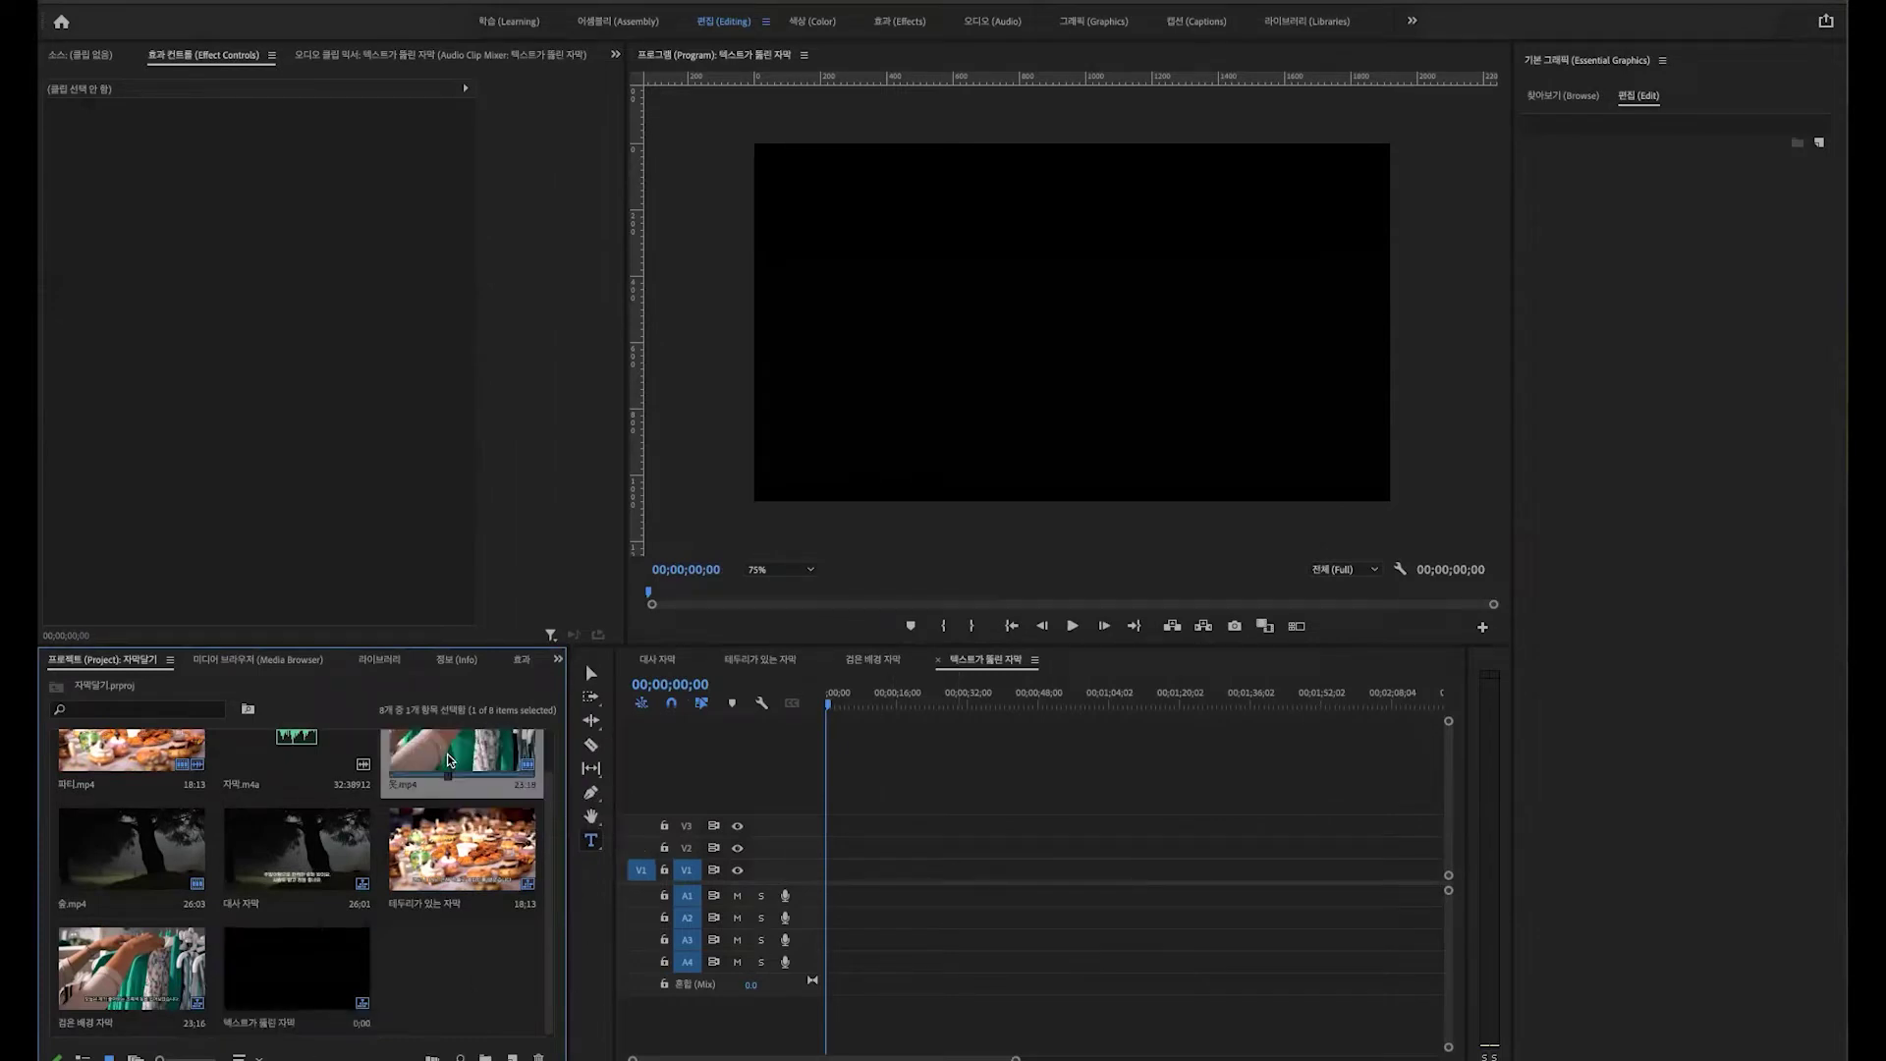
scroll(446, 753, "up", 1)
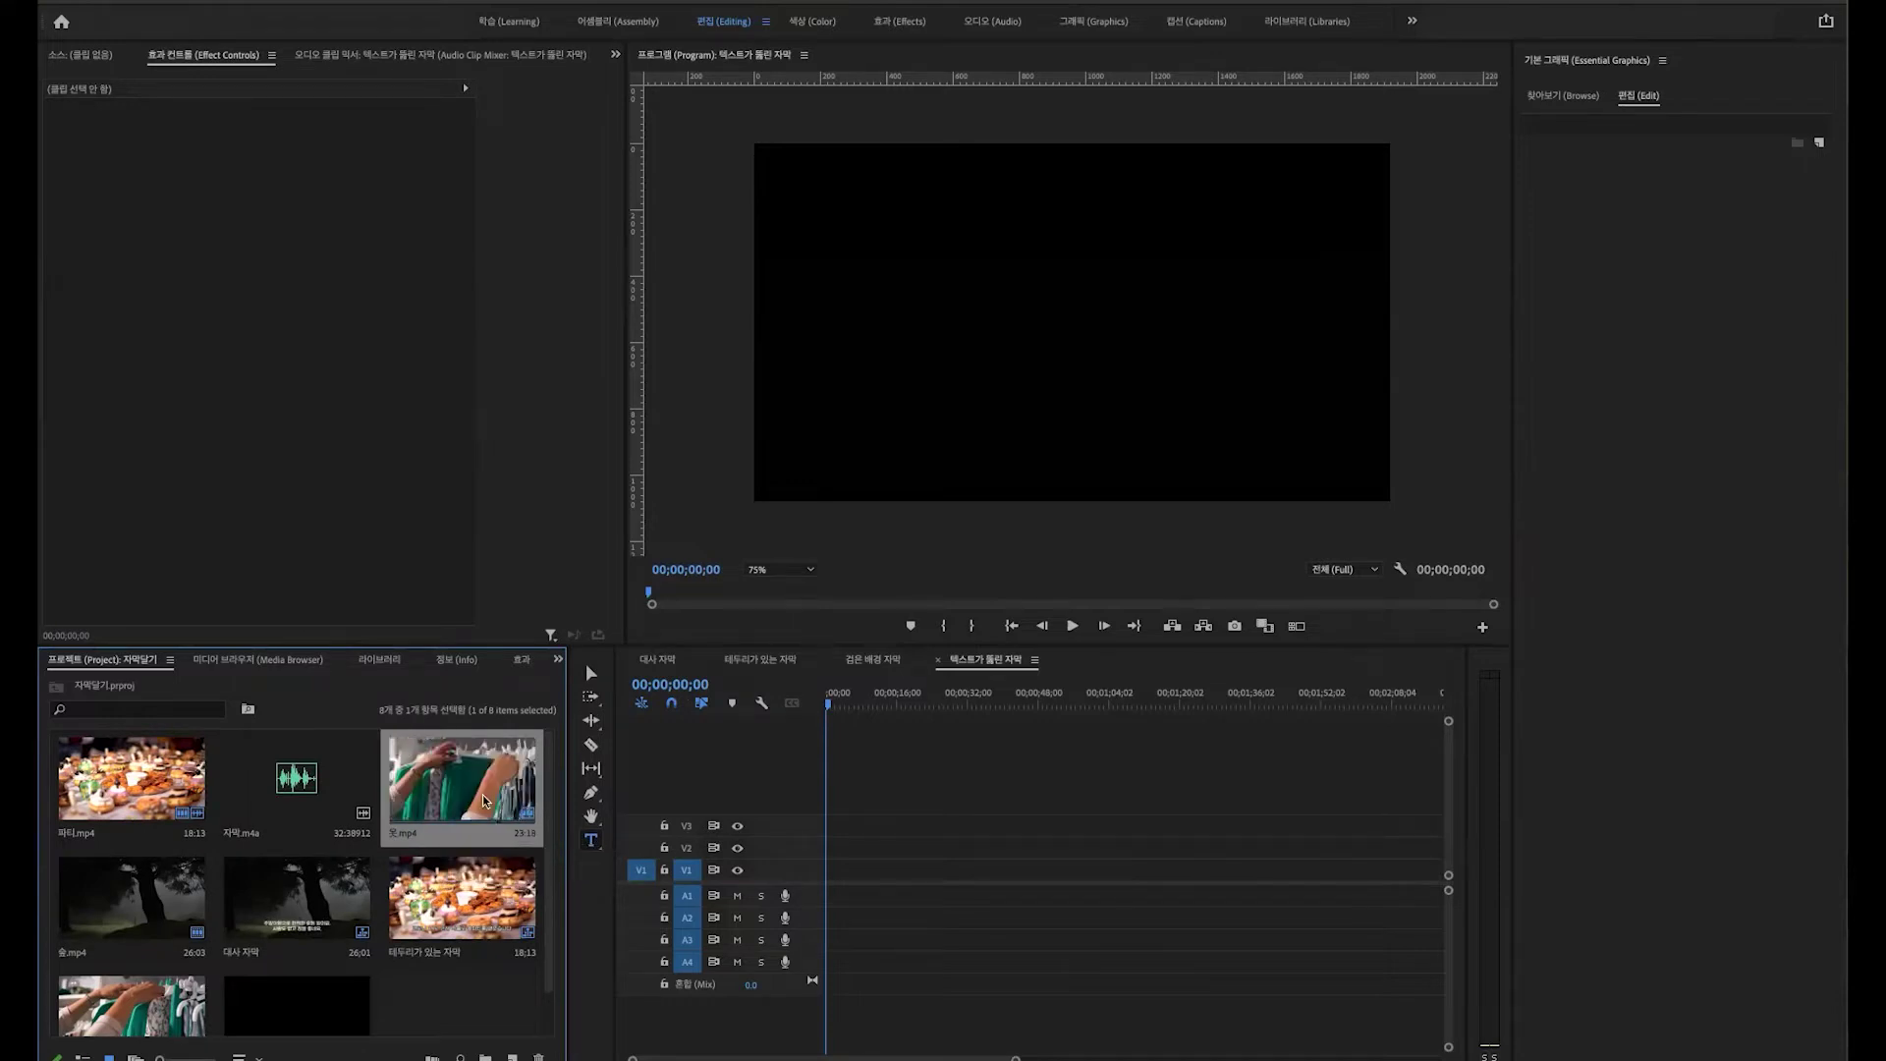
left_click_drag(502, 807, 827, 874)
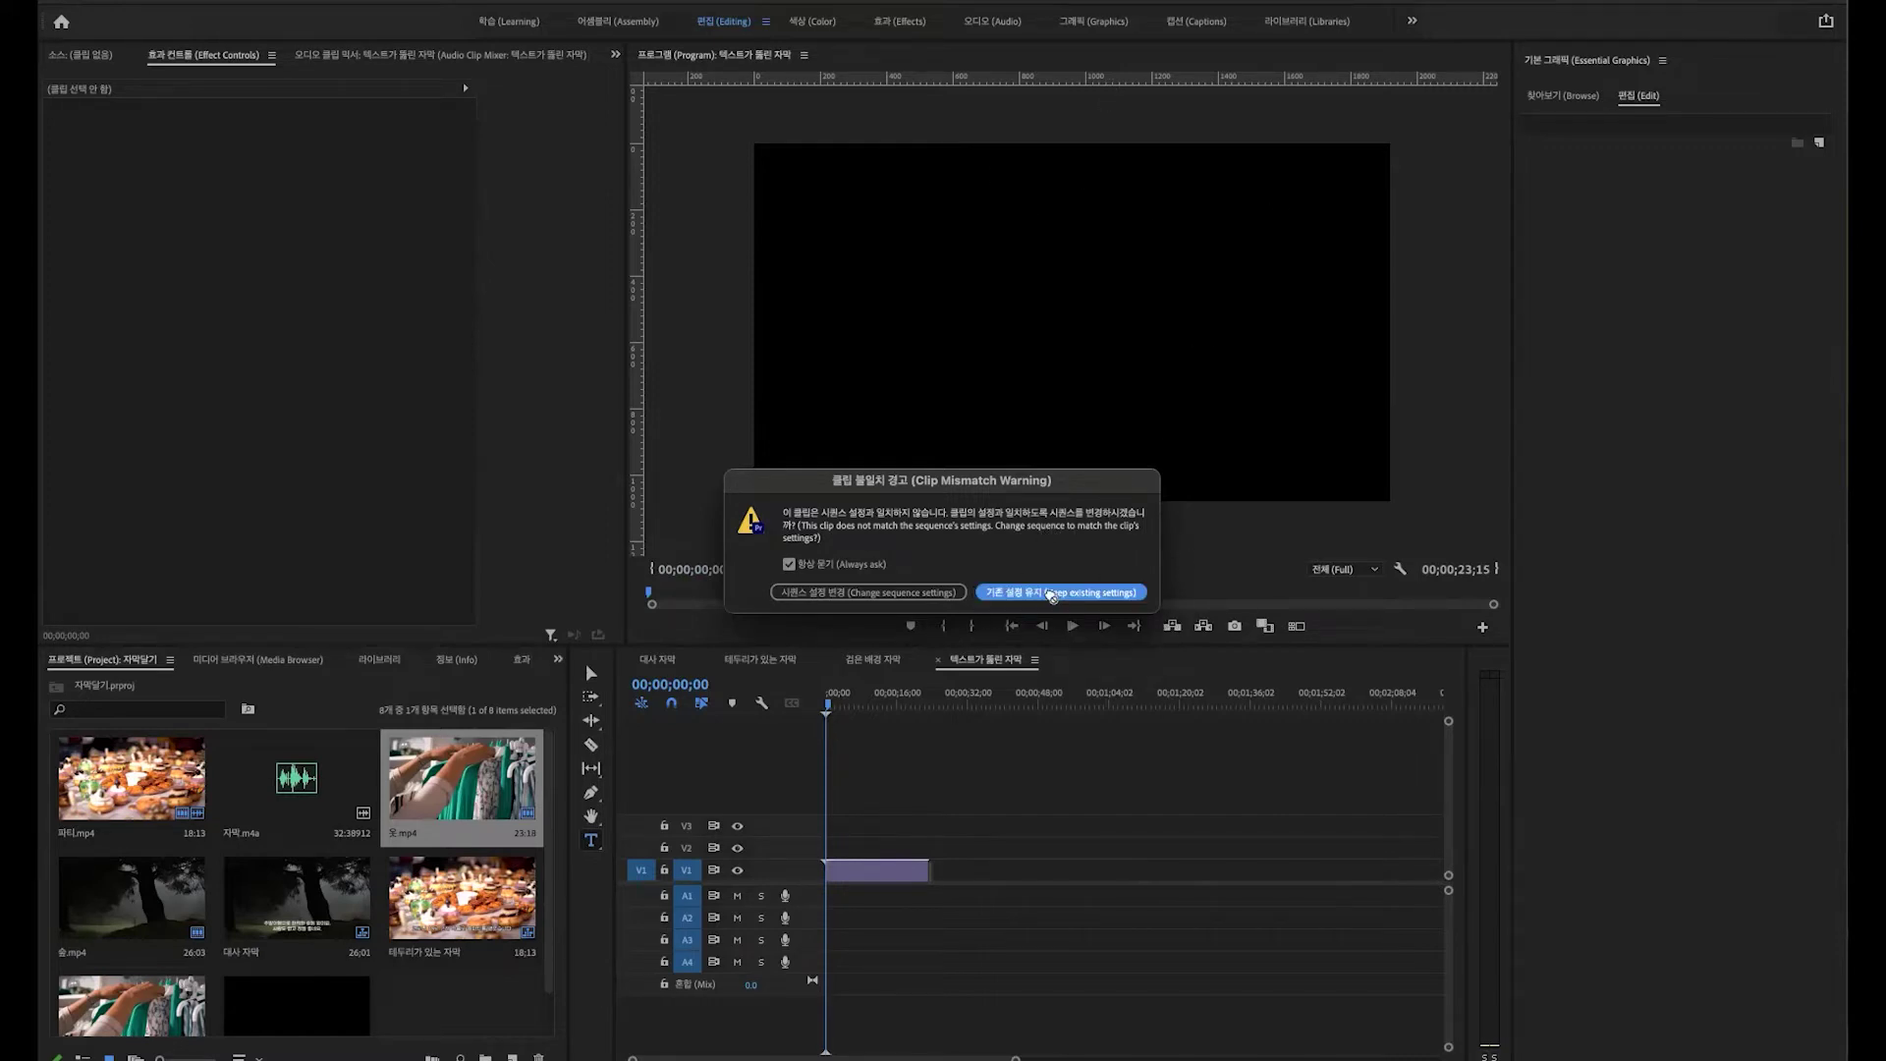
left_click(1051, 593)
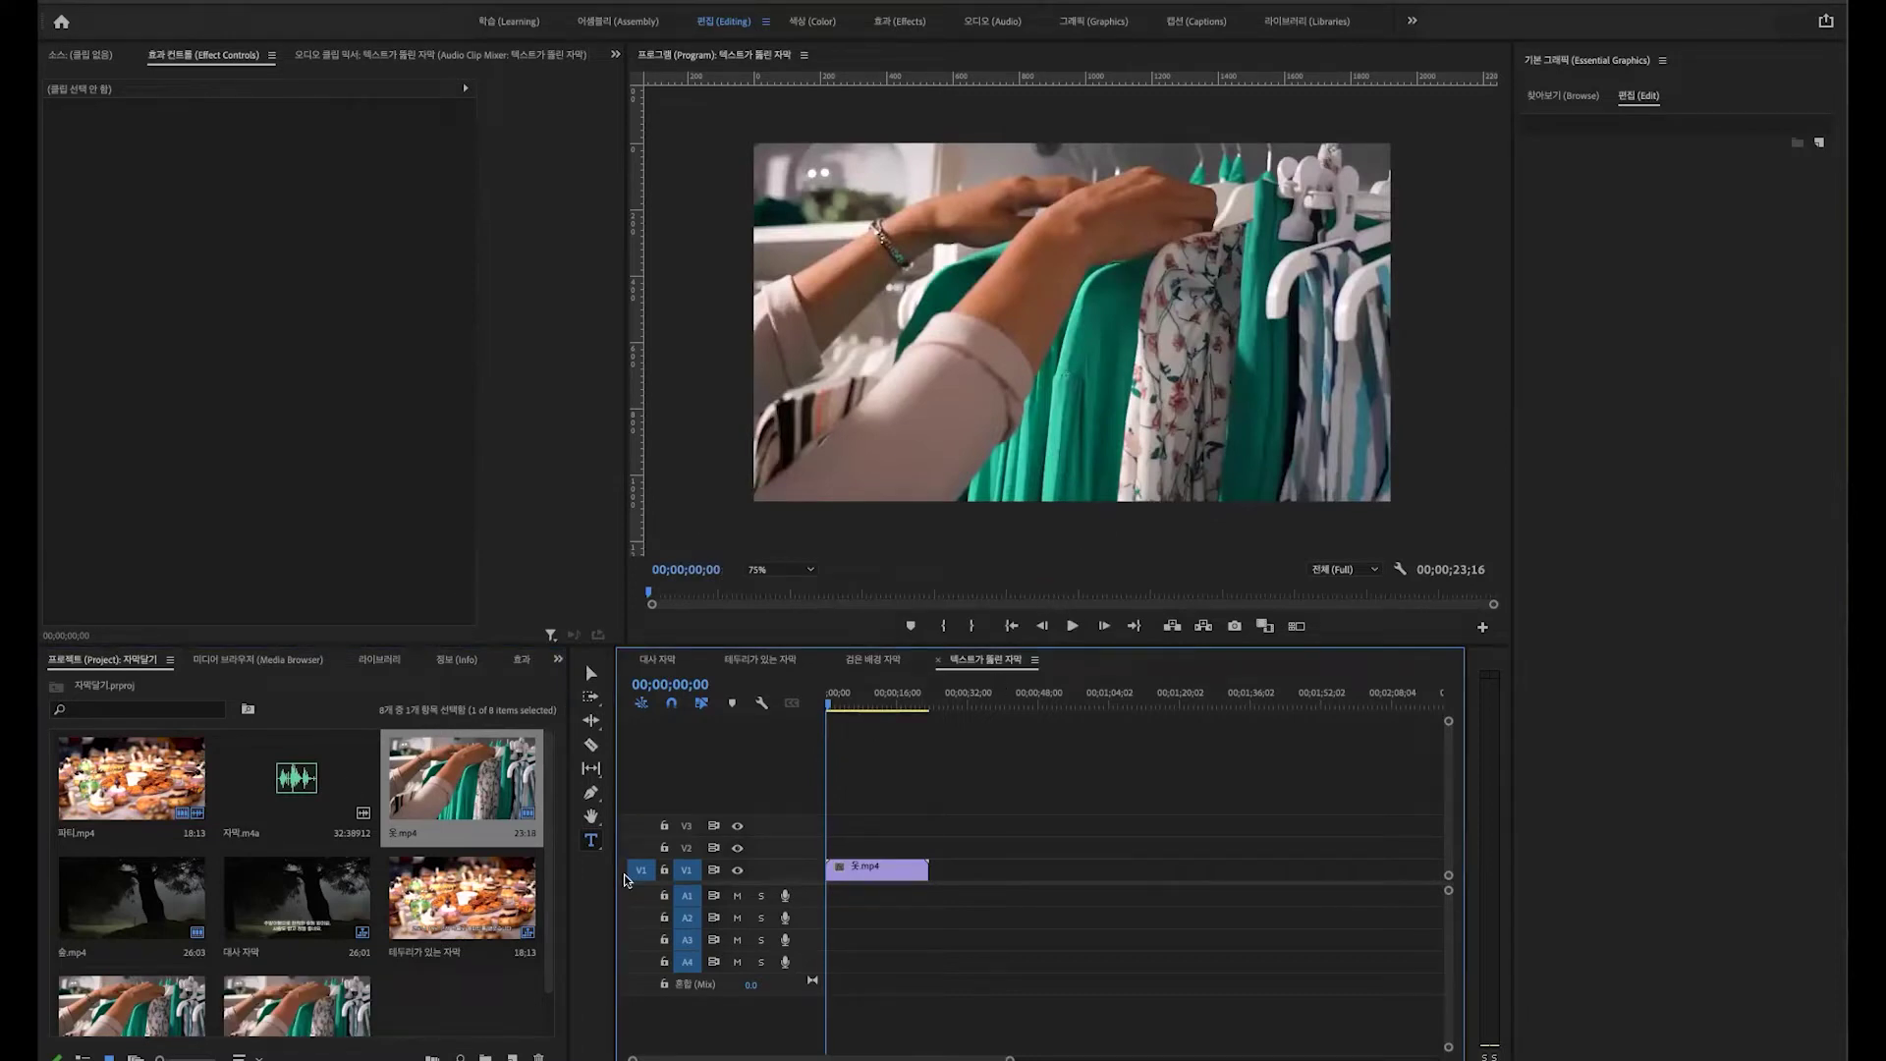
Step: Add the text "CLOTHS" over the clothes clip at the start of the new sequence with the Type tool
left_click(590, 842)
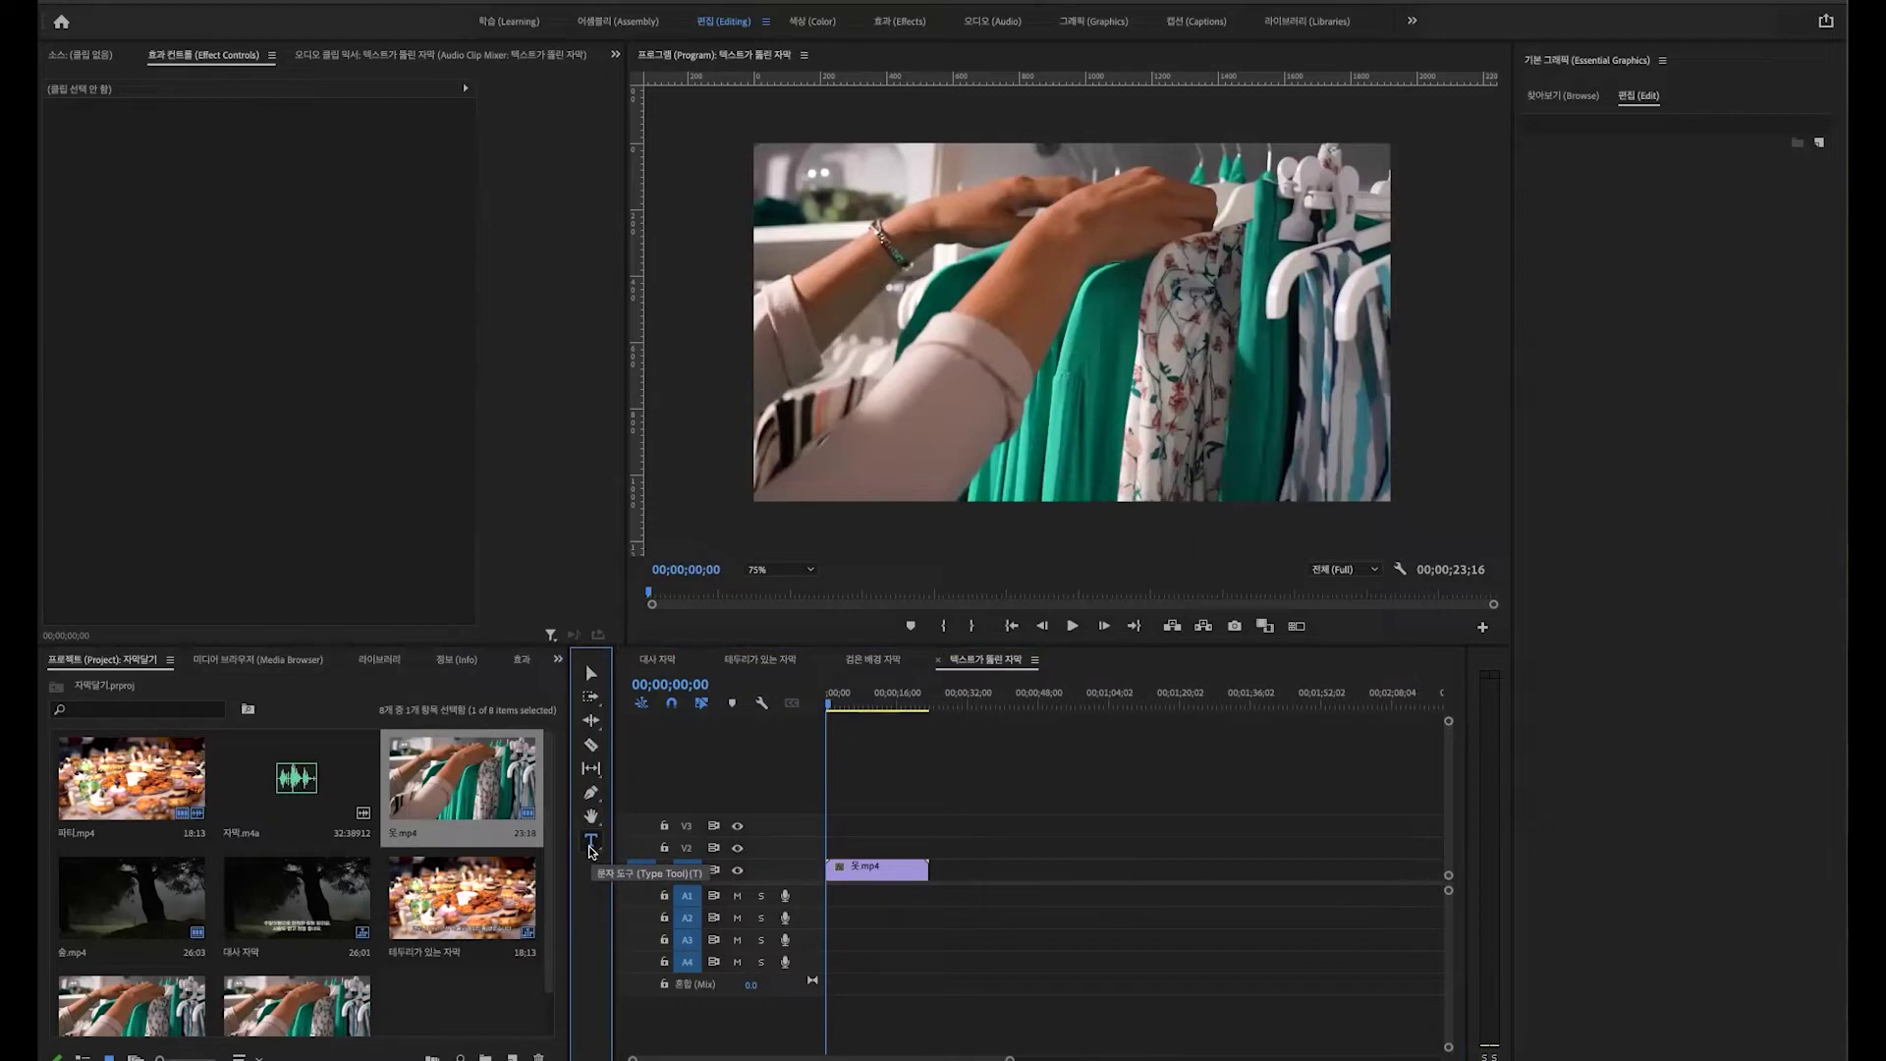
left_click(955, 320)
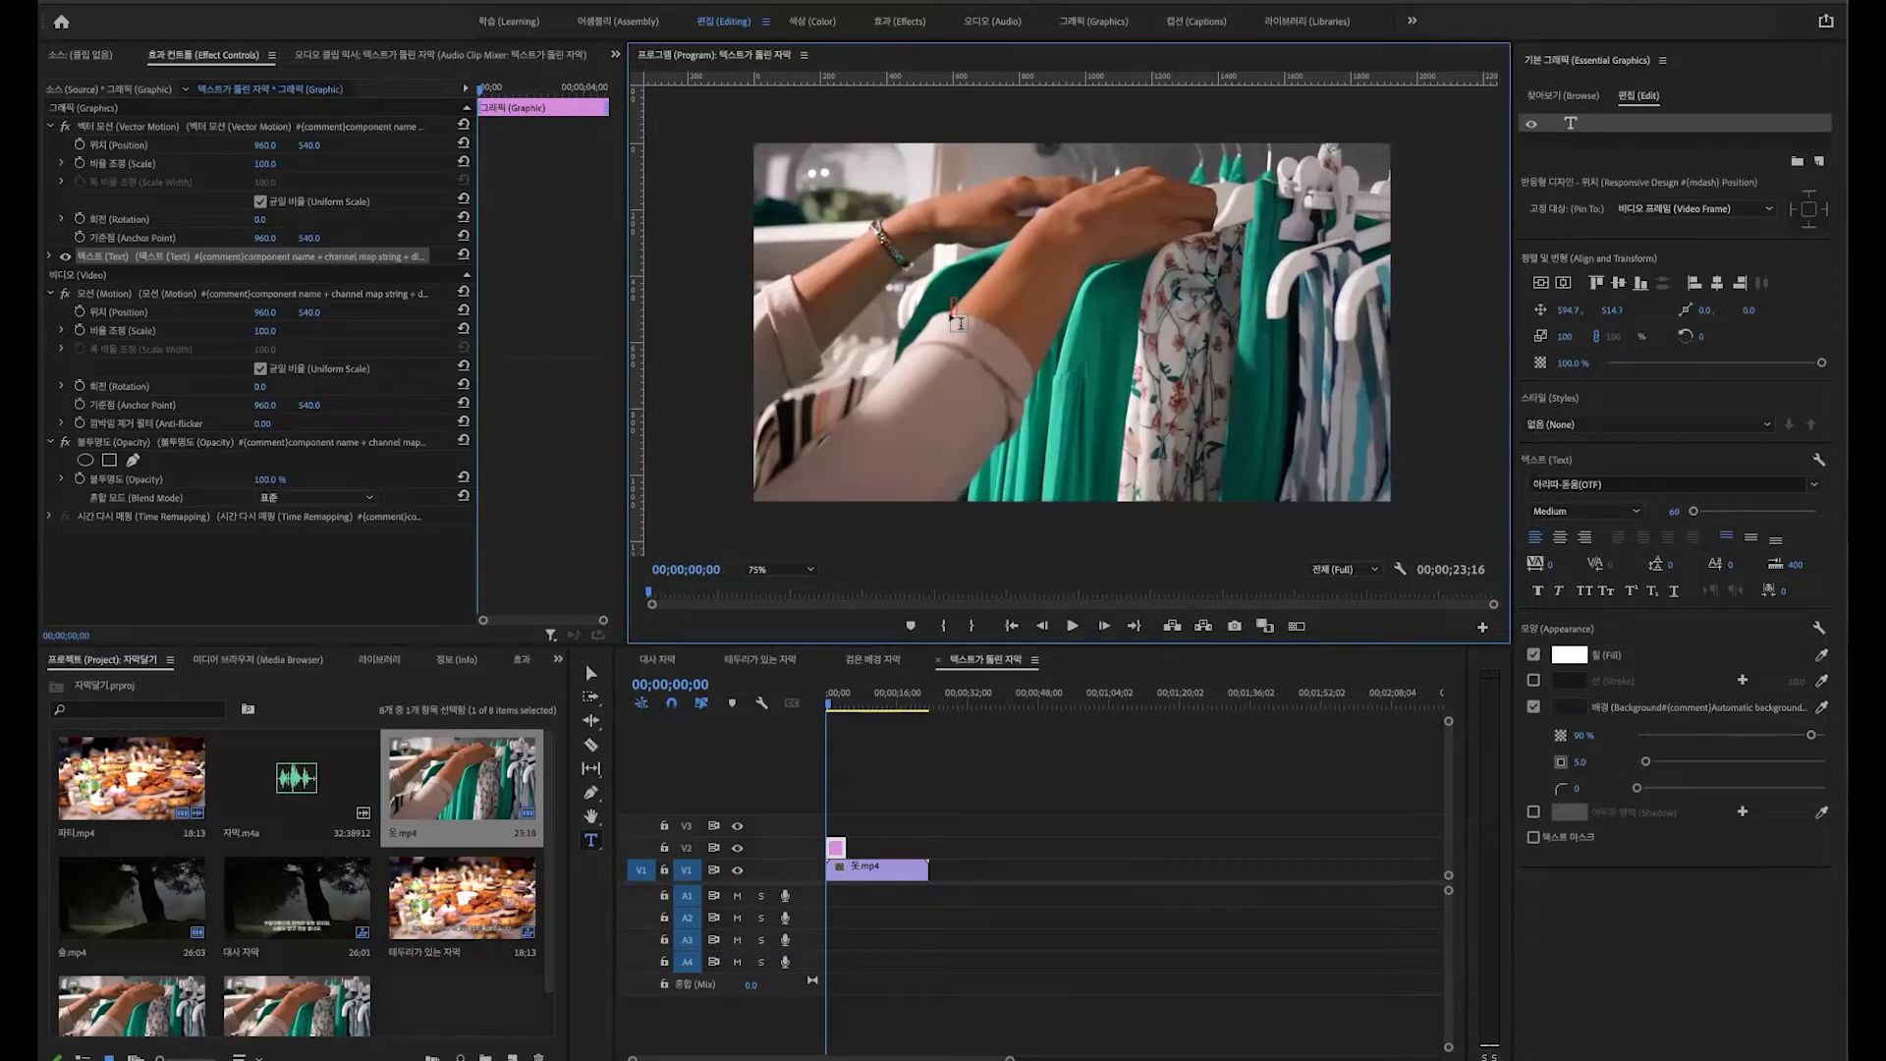
type("CLOTHS")
left_click(883, 659)
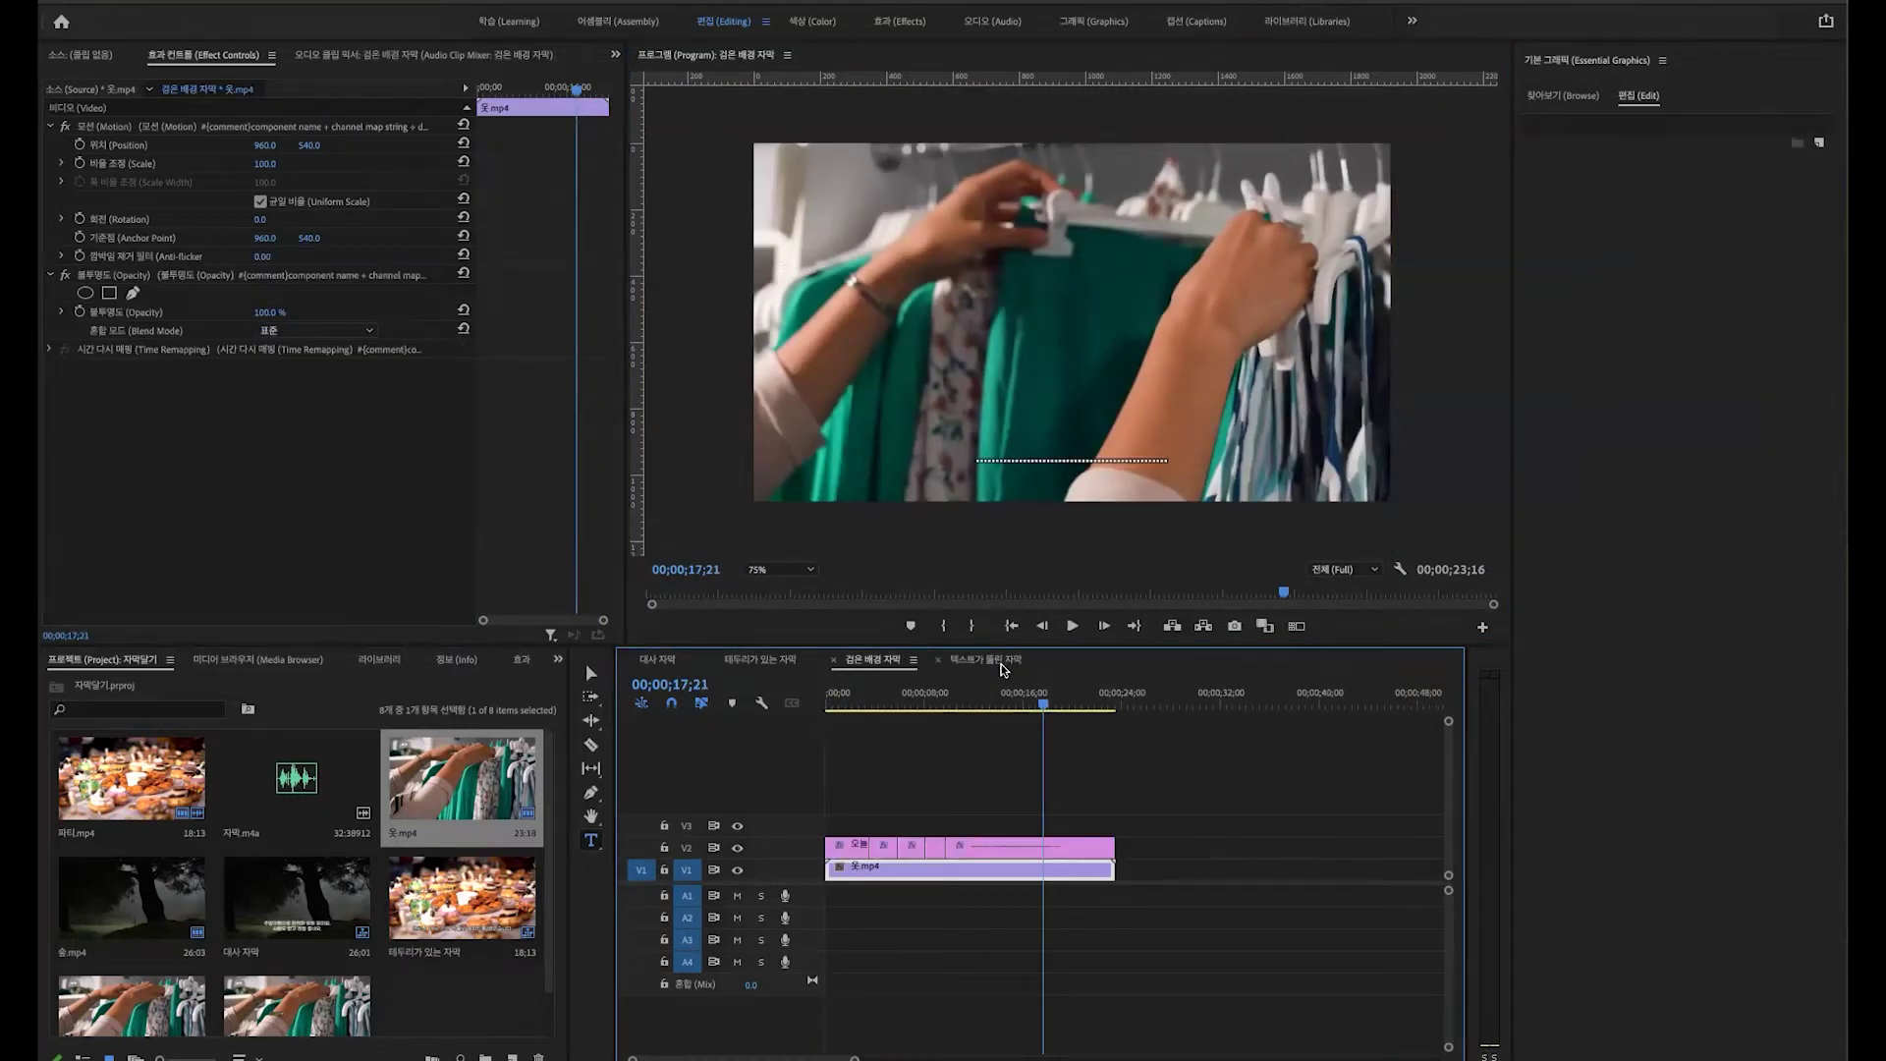
left_click(1006, 662)
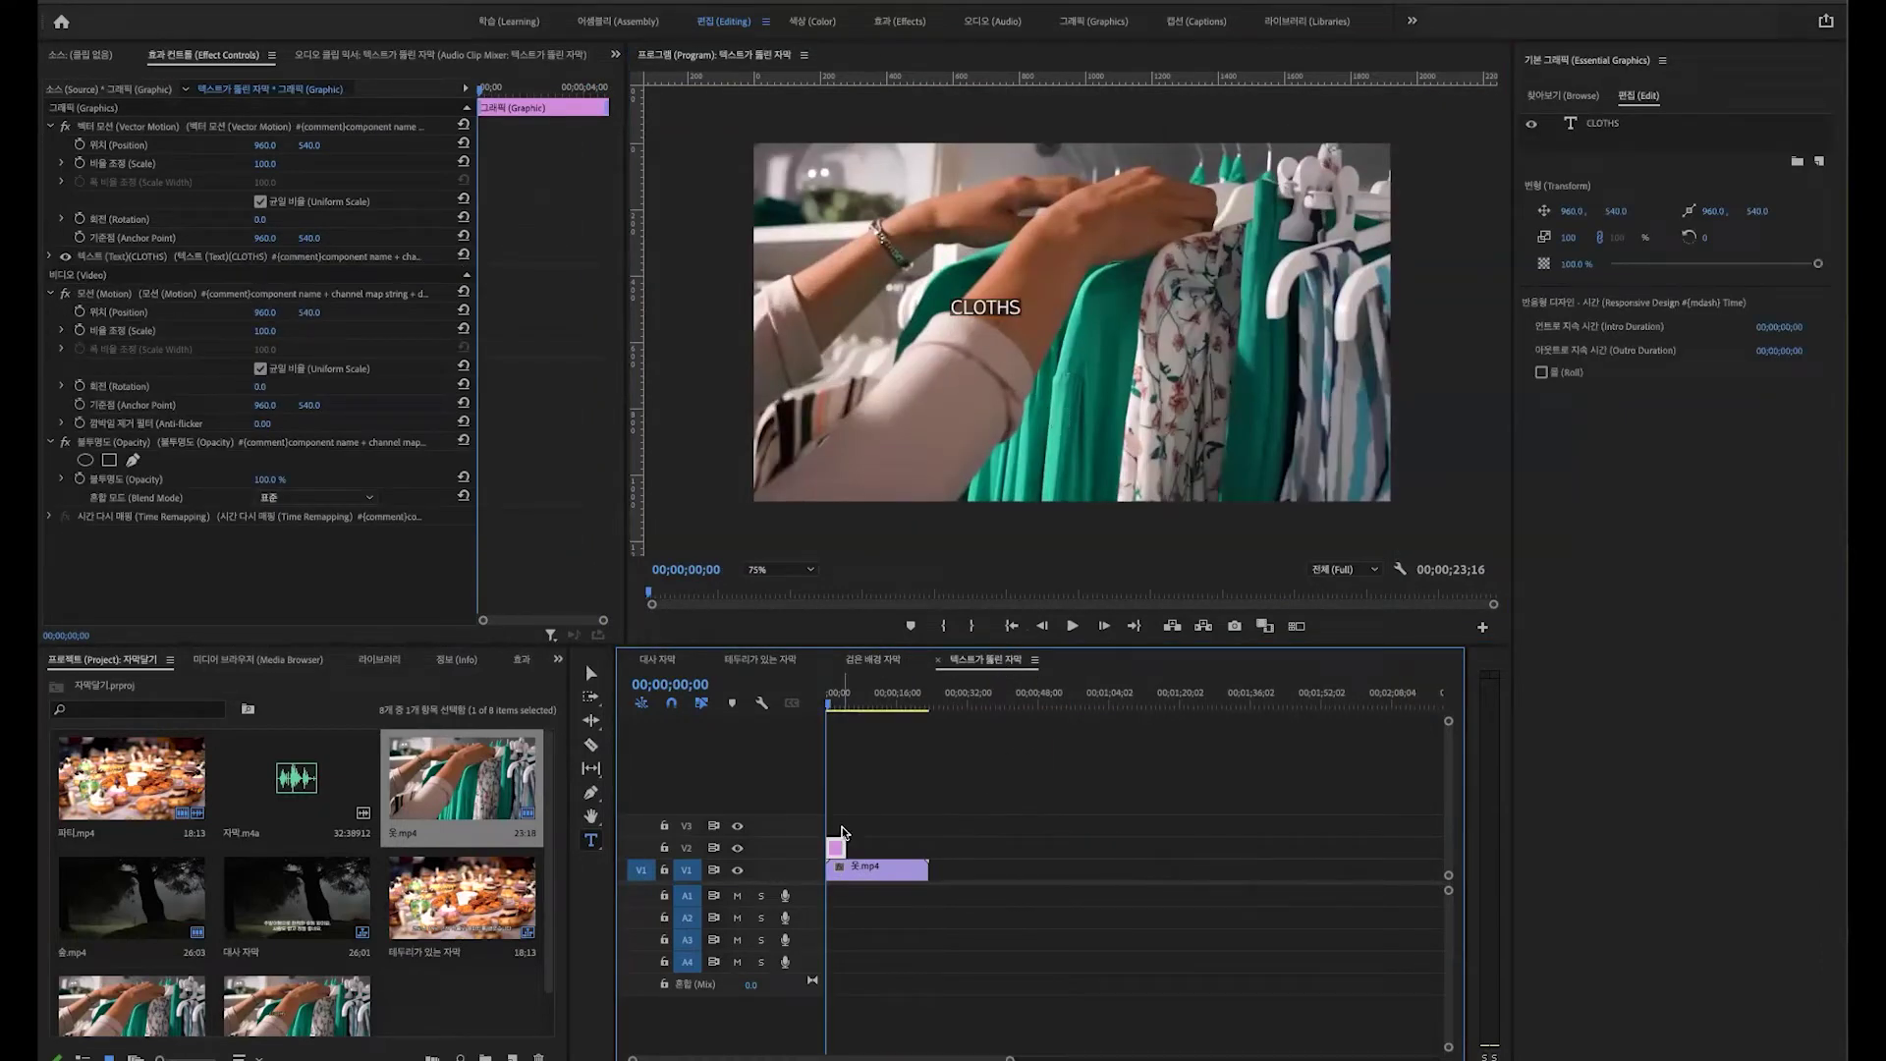
Step: Extend the CLOTHS title on V2 to the end of the clothes clip and turn off its text background
left_click_drag(844, 847, 927, 847)
left_click(1602, 122)
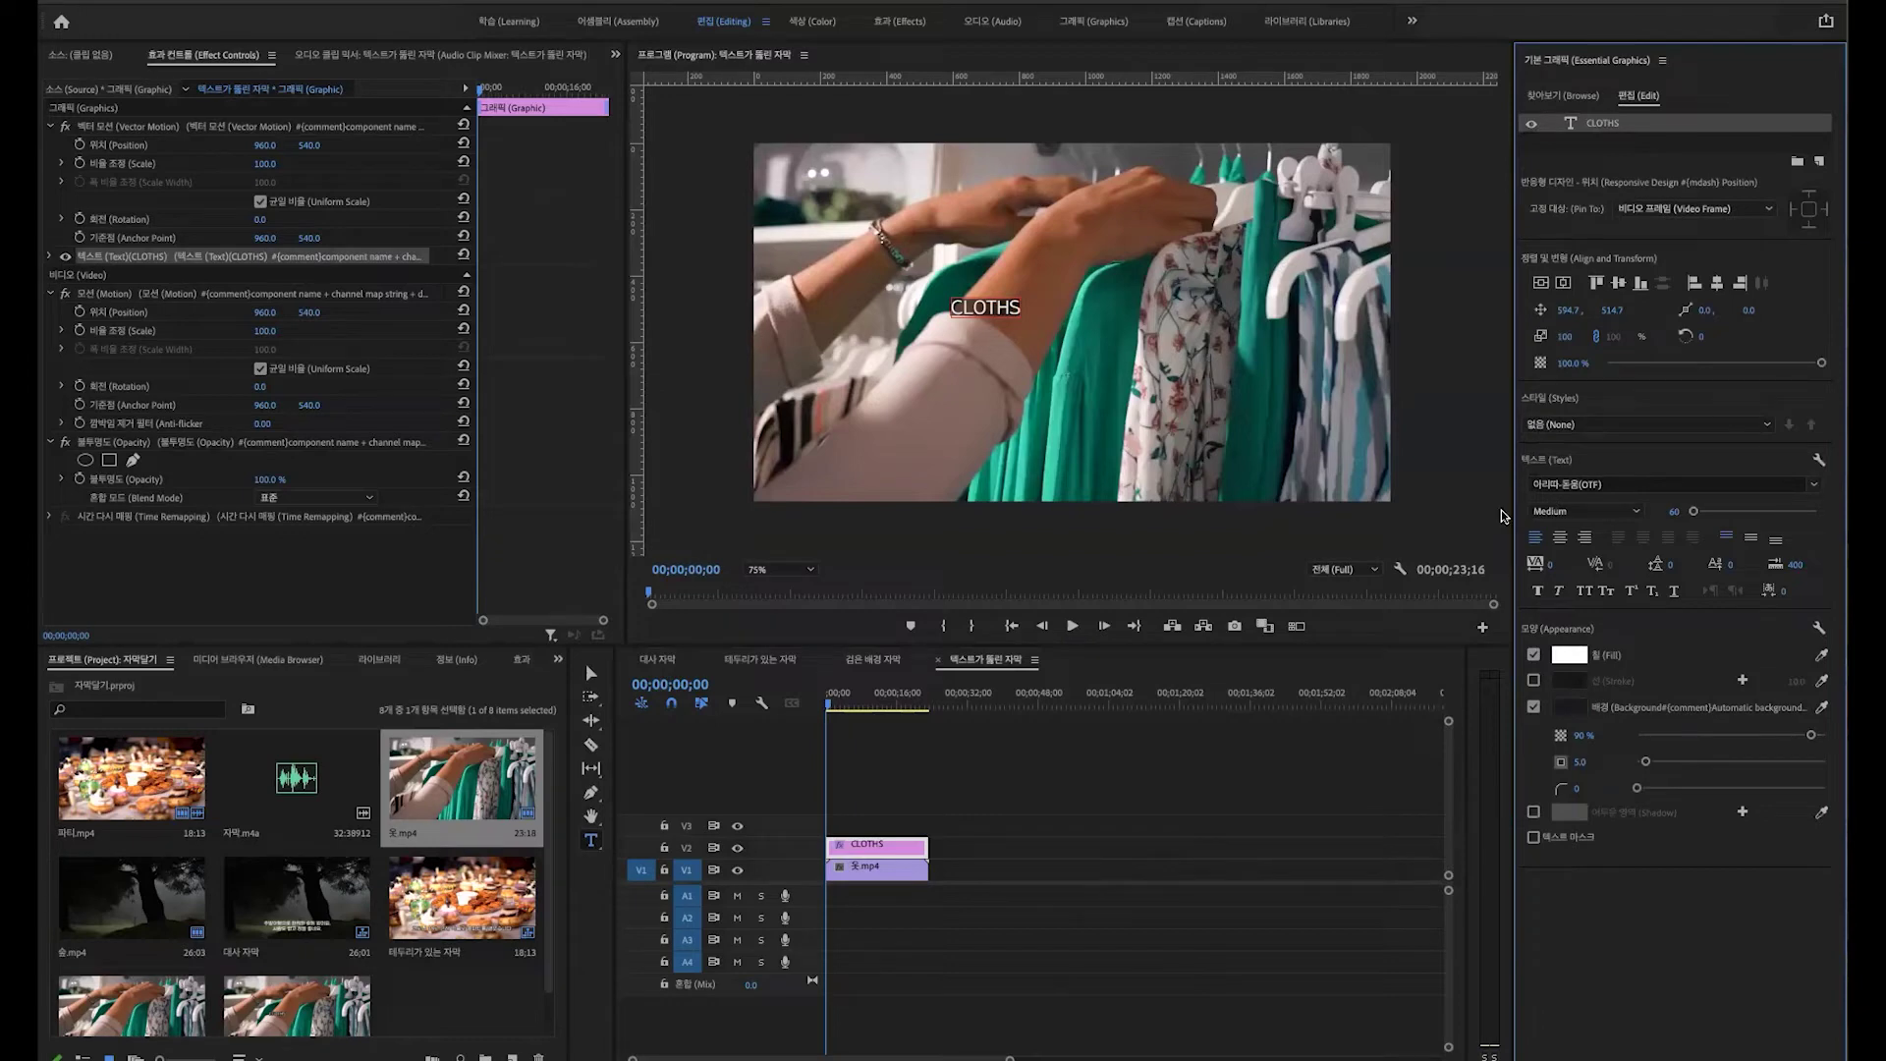
left_click(988, 308)
key("ctrl+a")
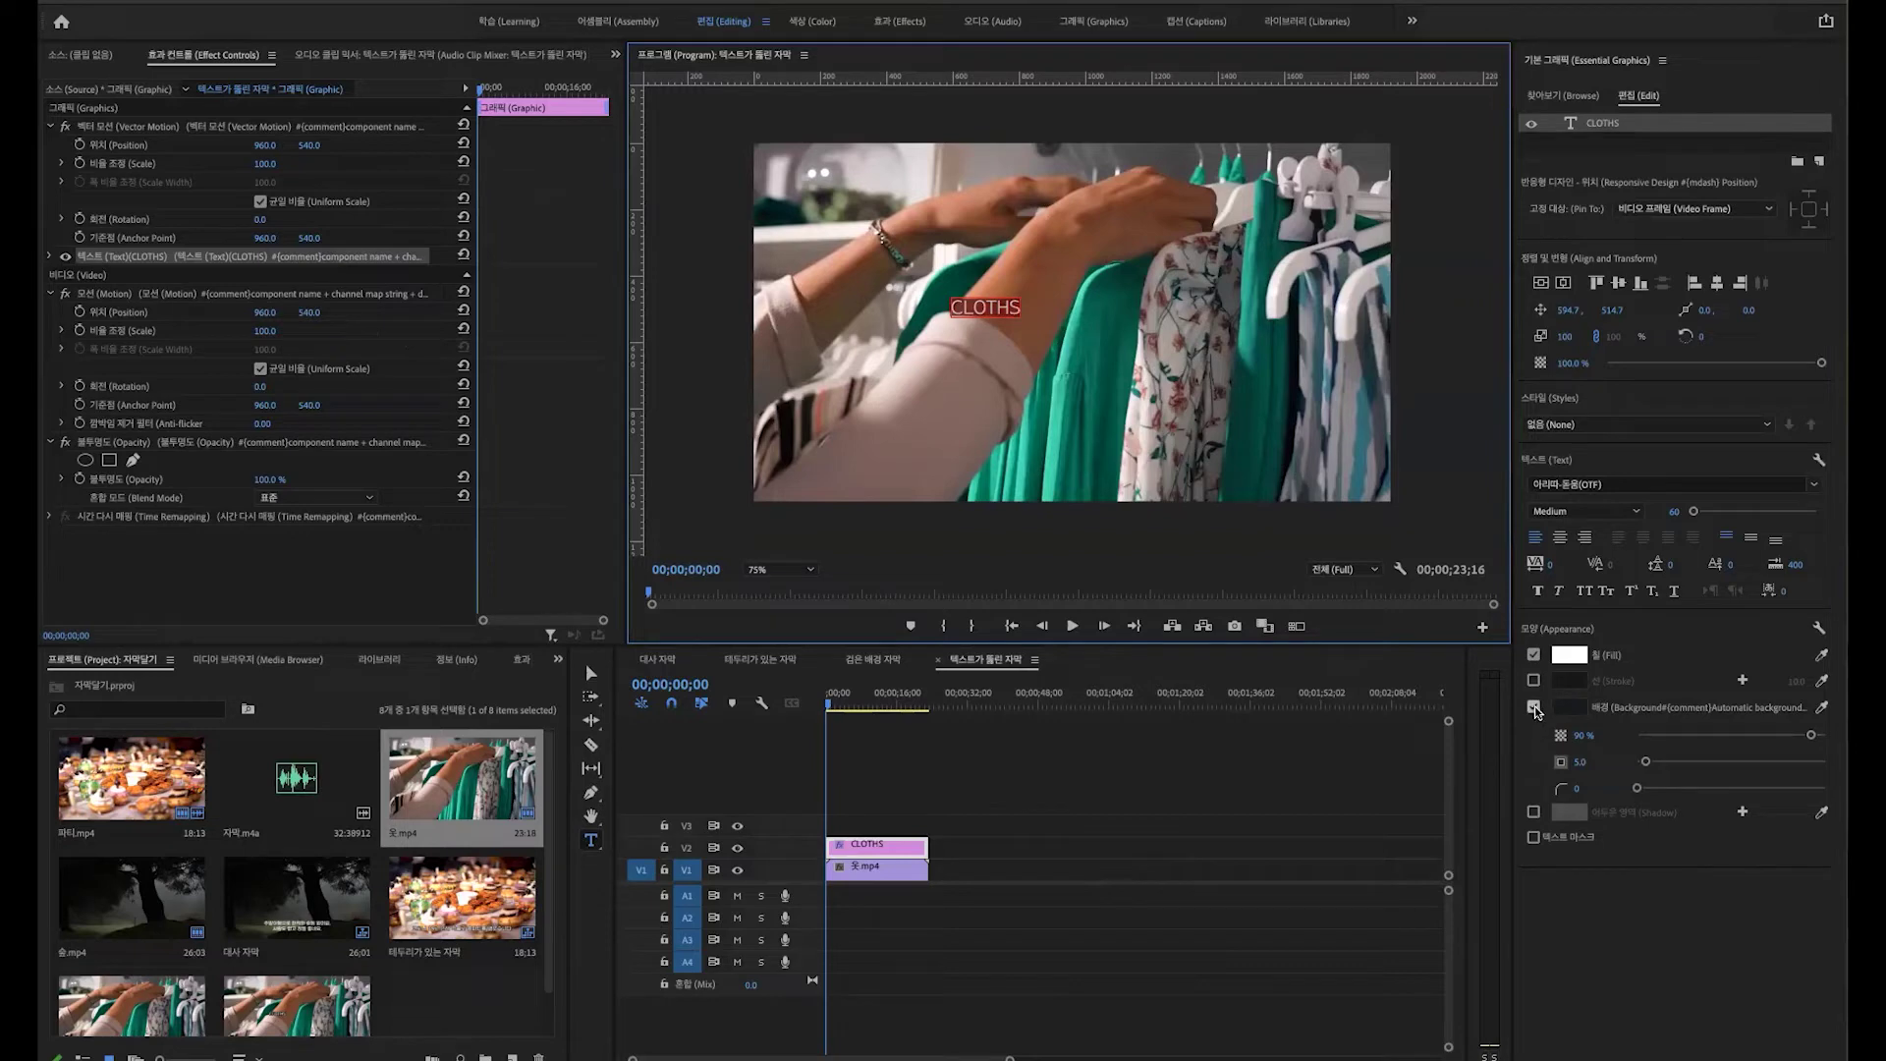
left_click(1534, 707)
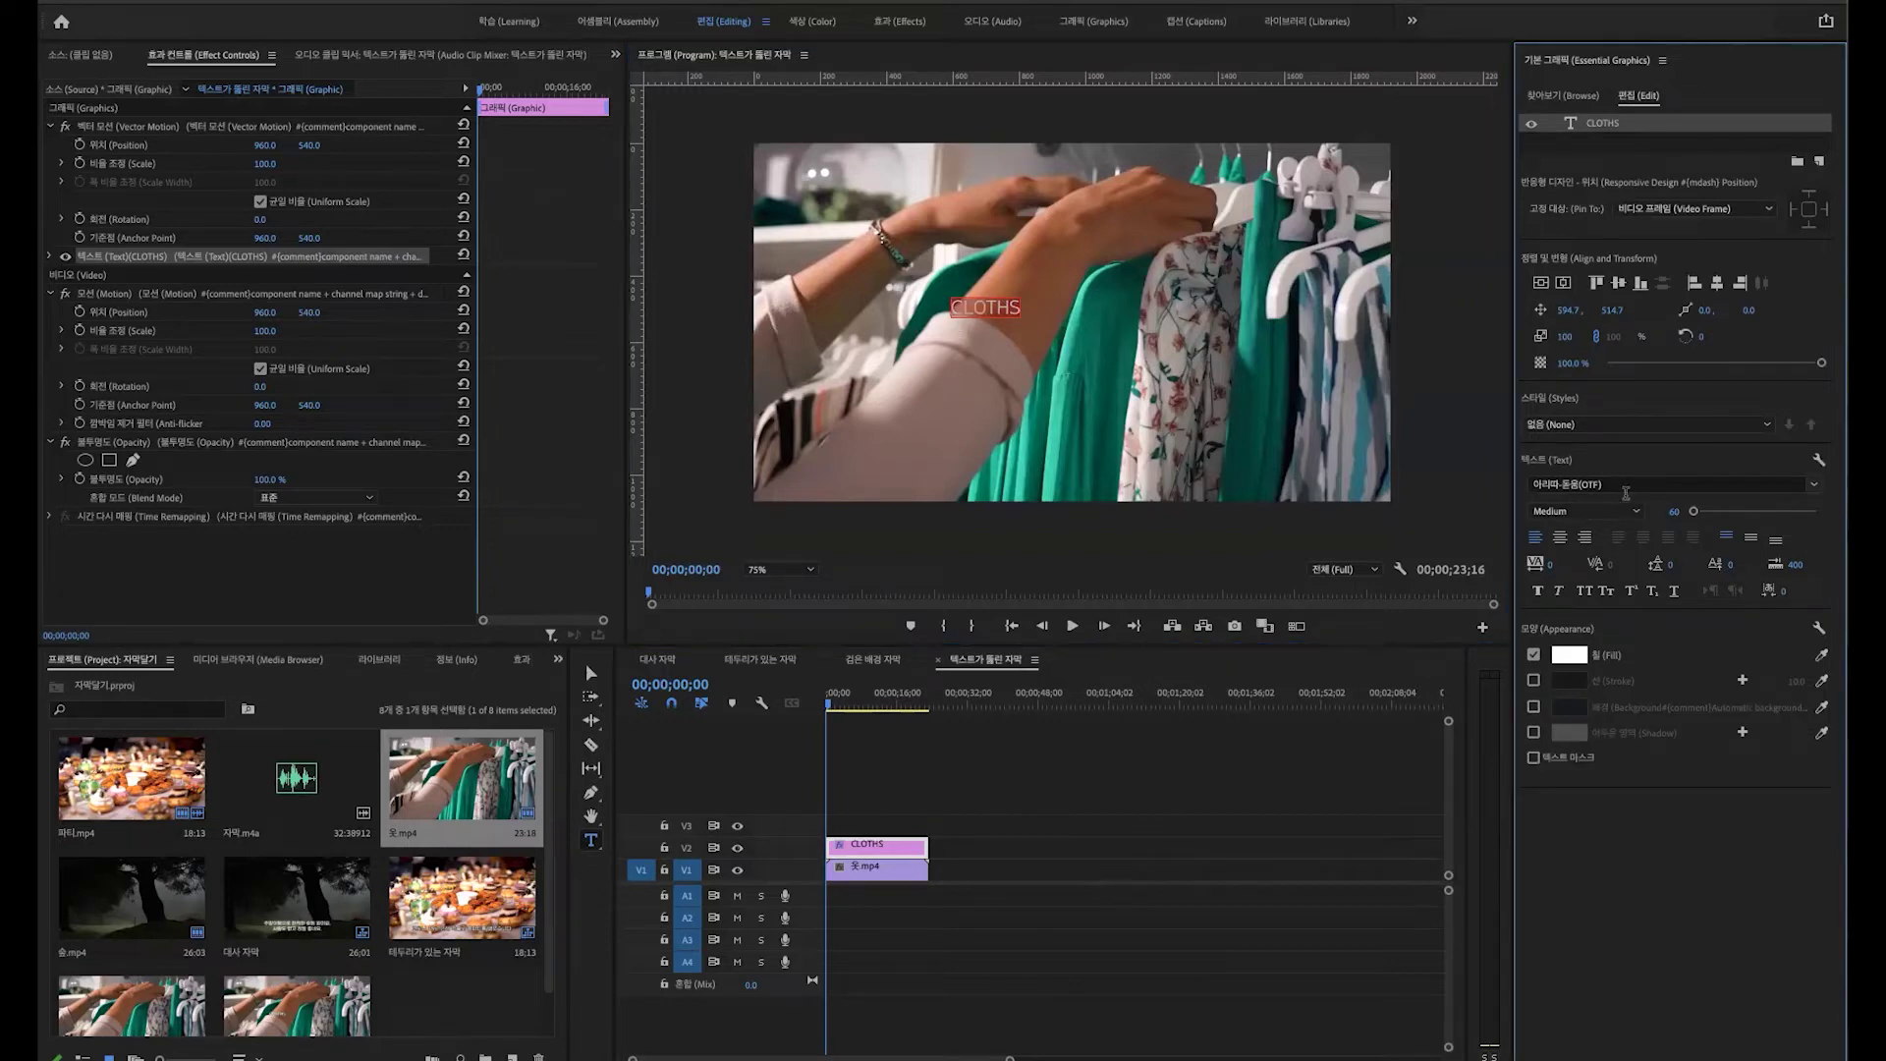
Step: Set the CLOTHS text to the G마켓 산스 TTF font in Bold at size 300
left_click(1634, 485)
type("tks")
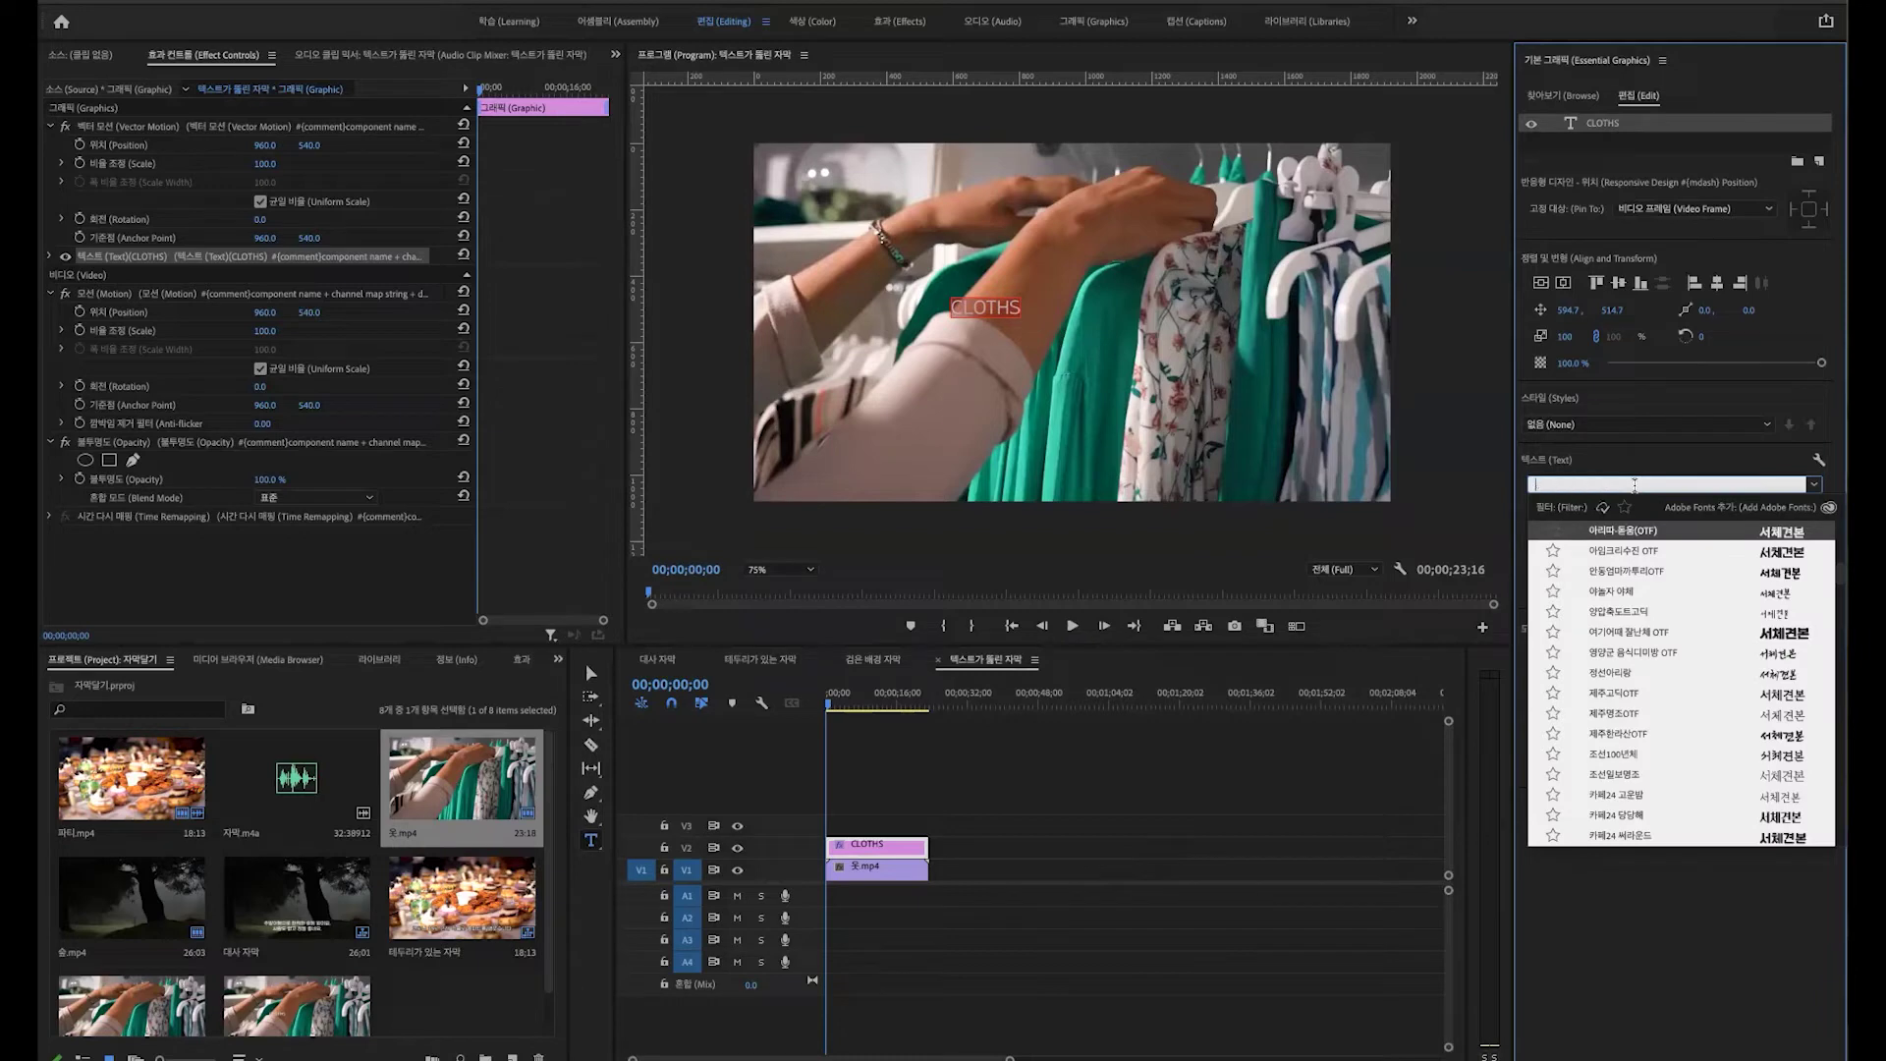
key("BackSpace")
key("BackSpace")
key("BackSpace")
type("산스")
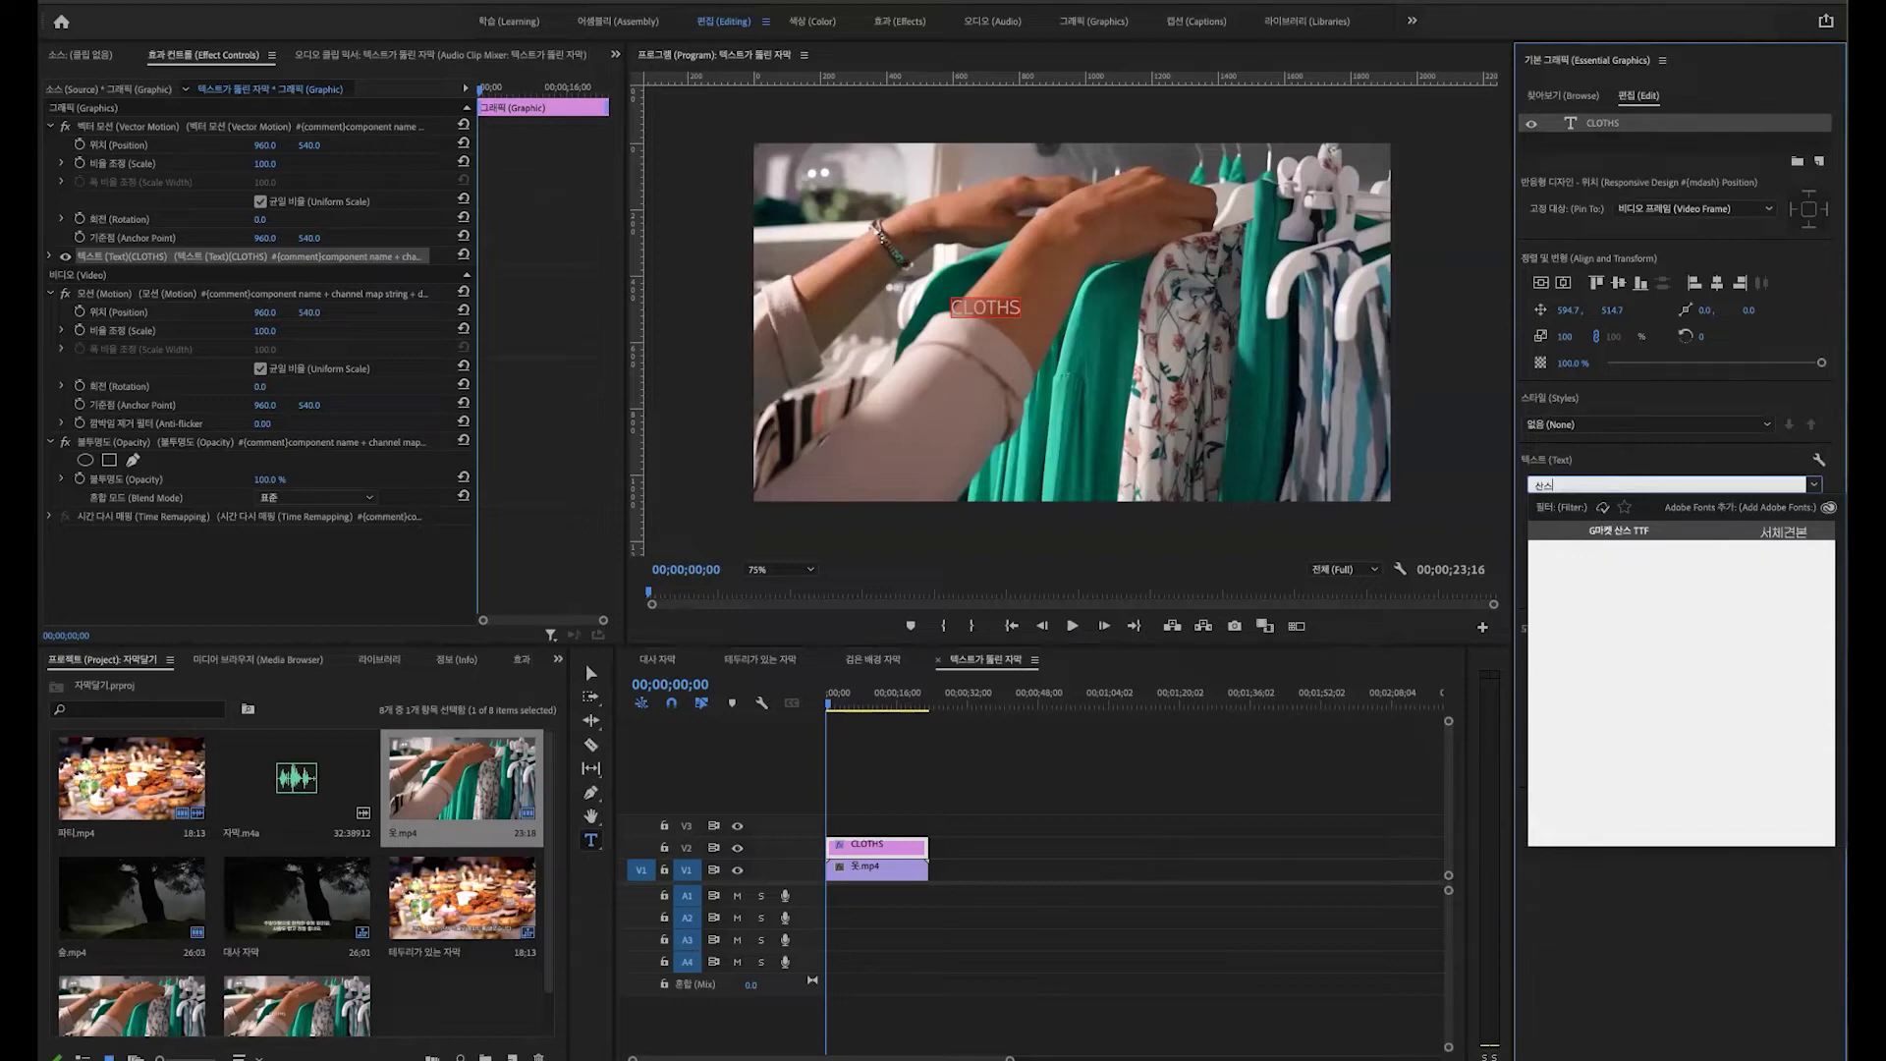
left_click(1621, 532)
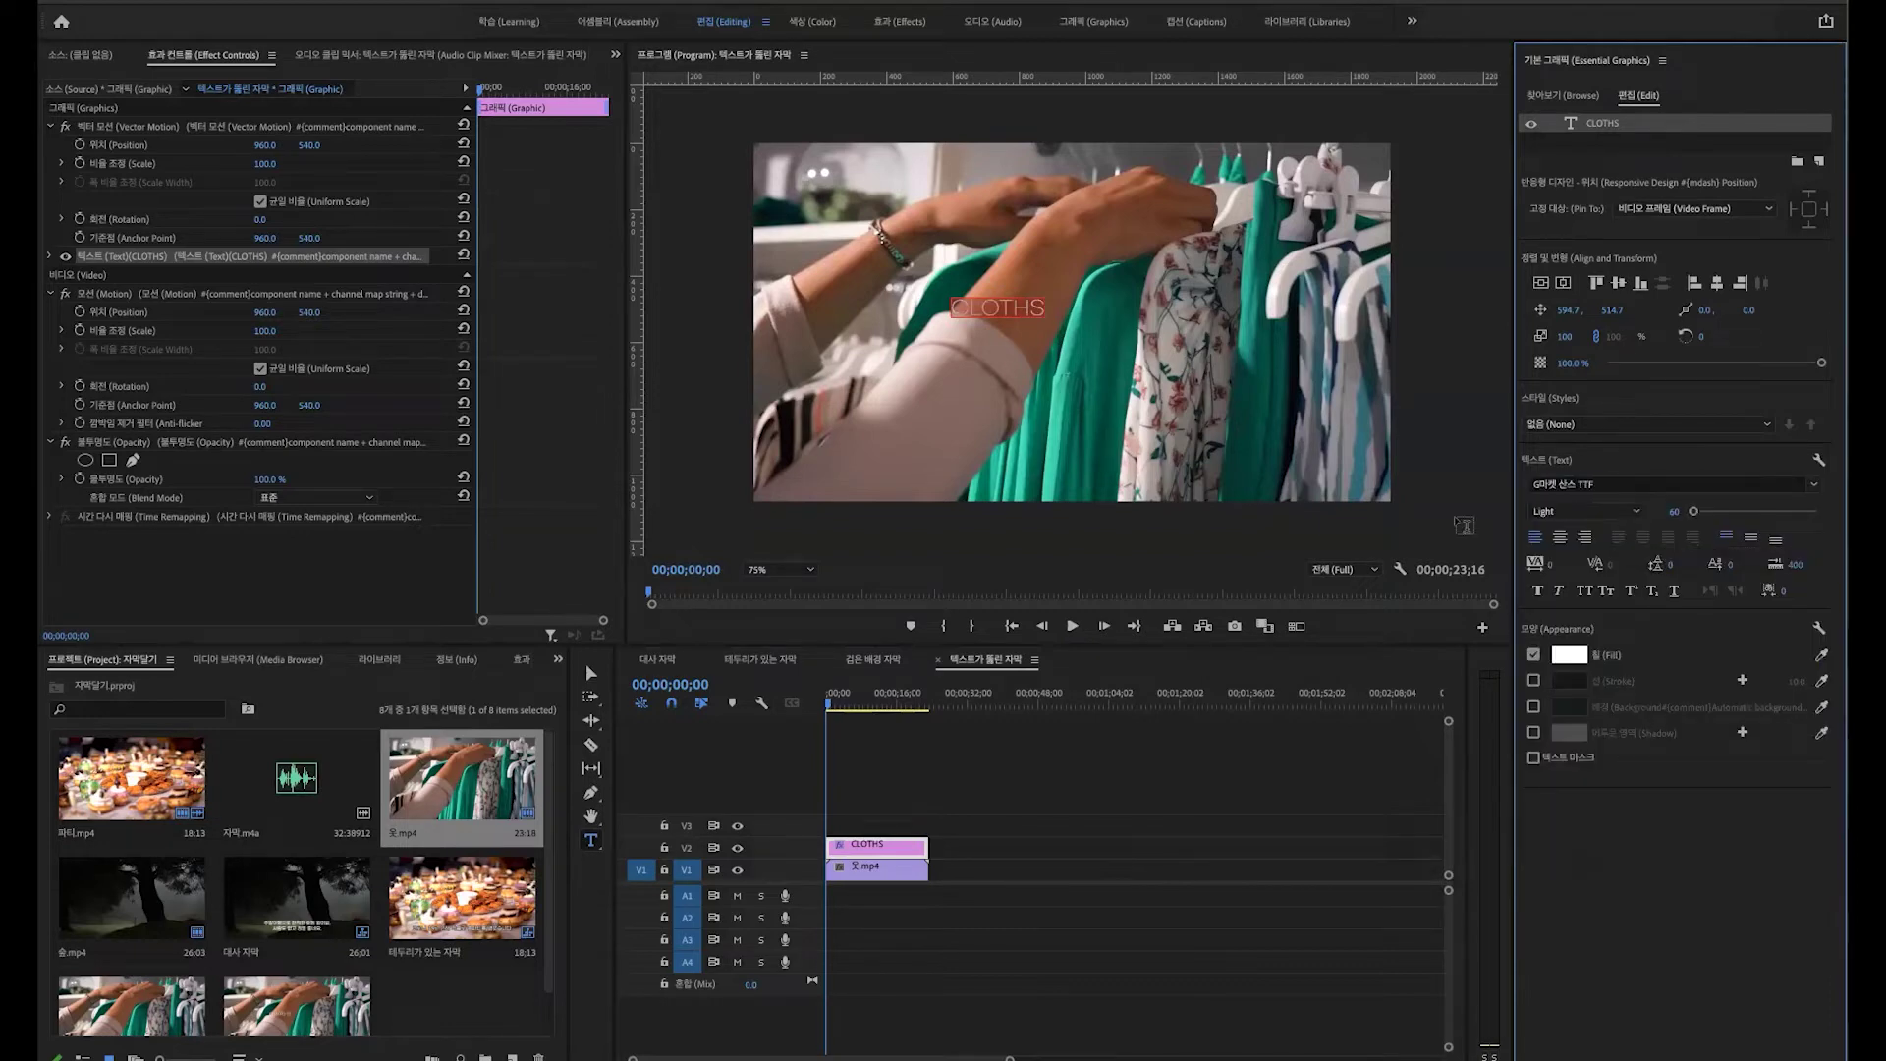
left_click(1626, 517)
left_click(1581, 568)
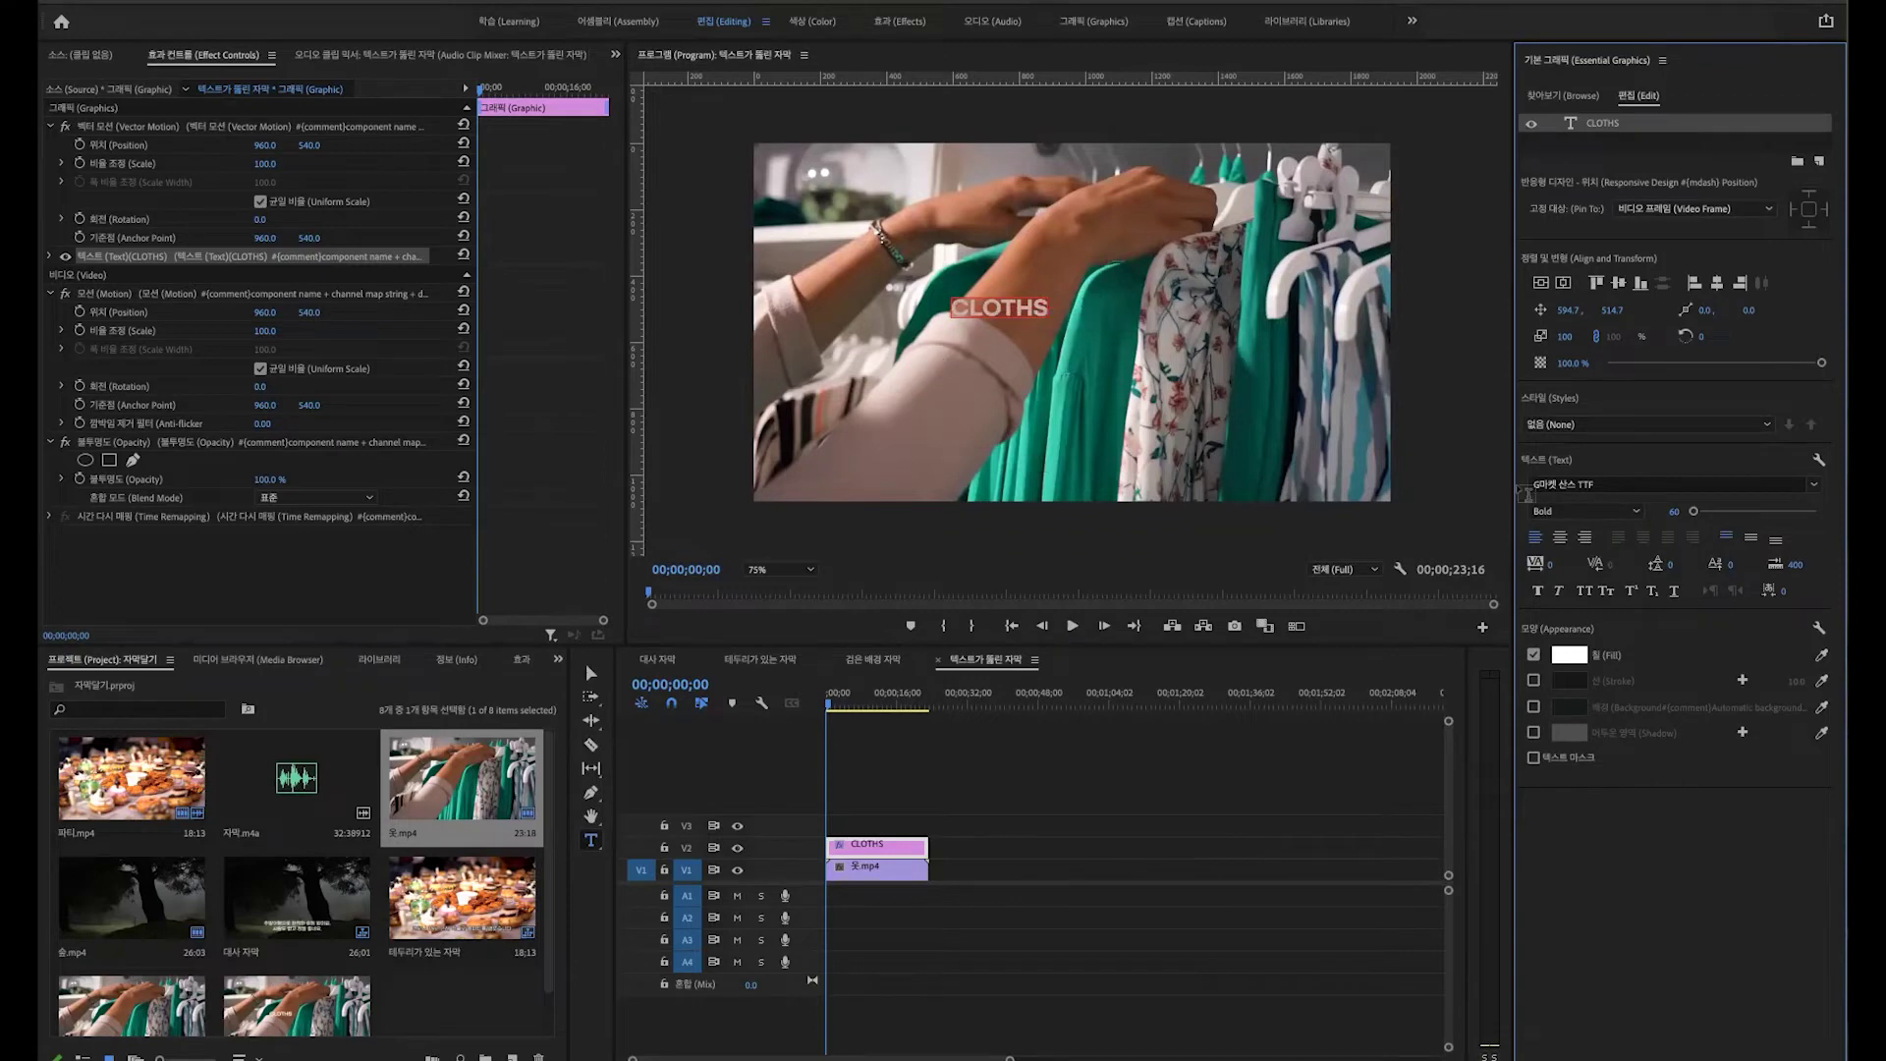
left_click(1666, 509)
key("Return")
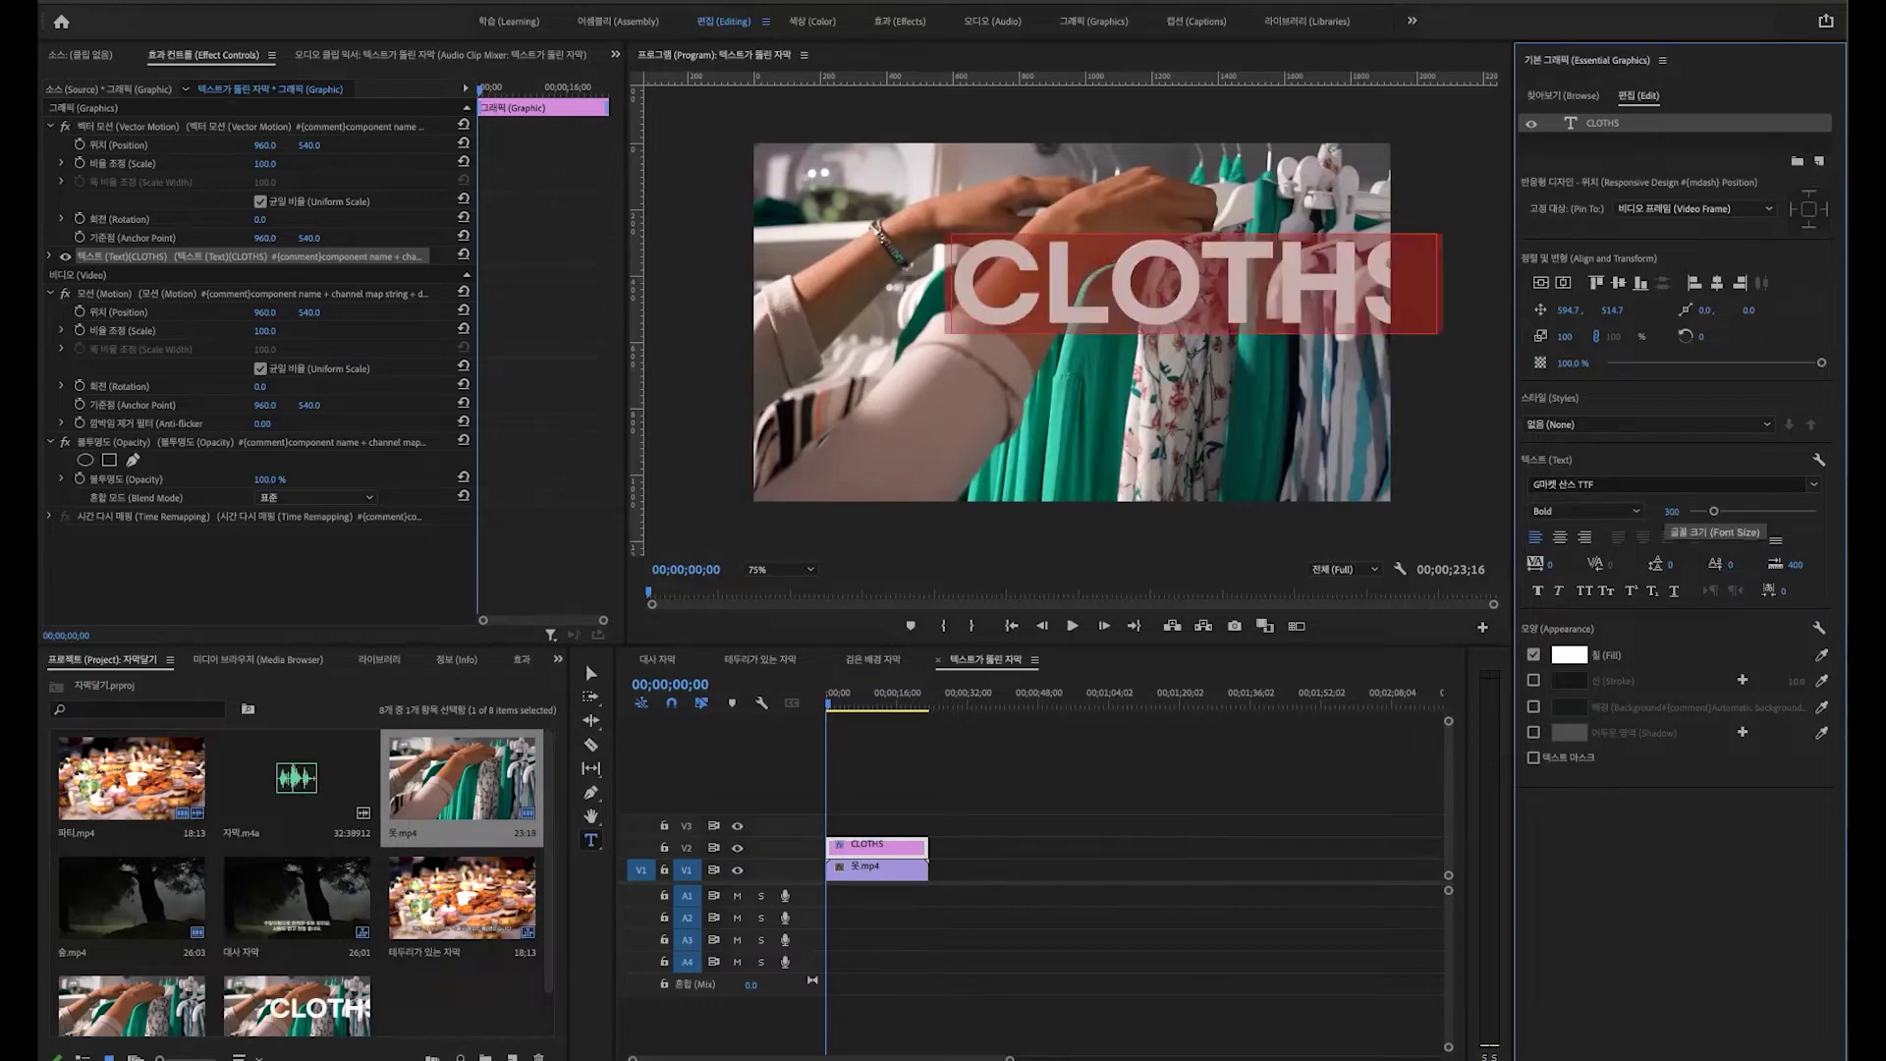
Step: Center-align the CLOTHS text and center it horizontally and vertically in the frame
left_click(1560, 538)
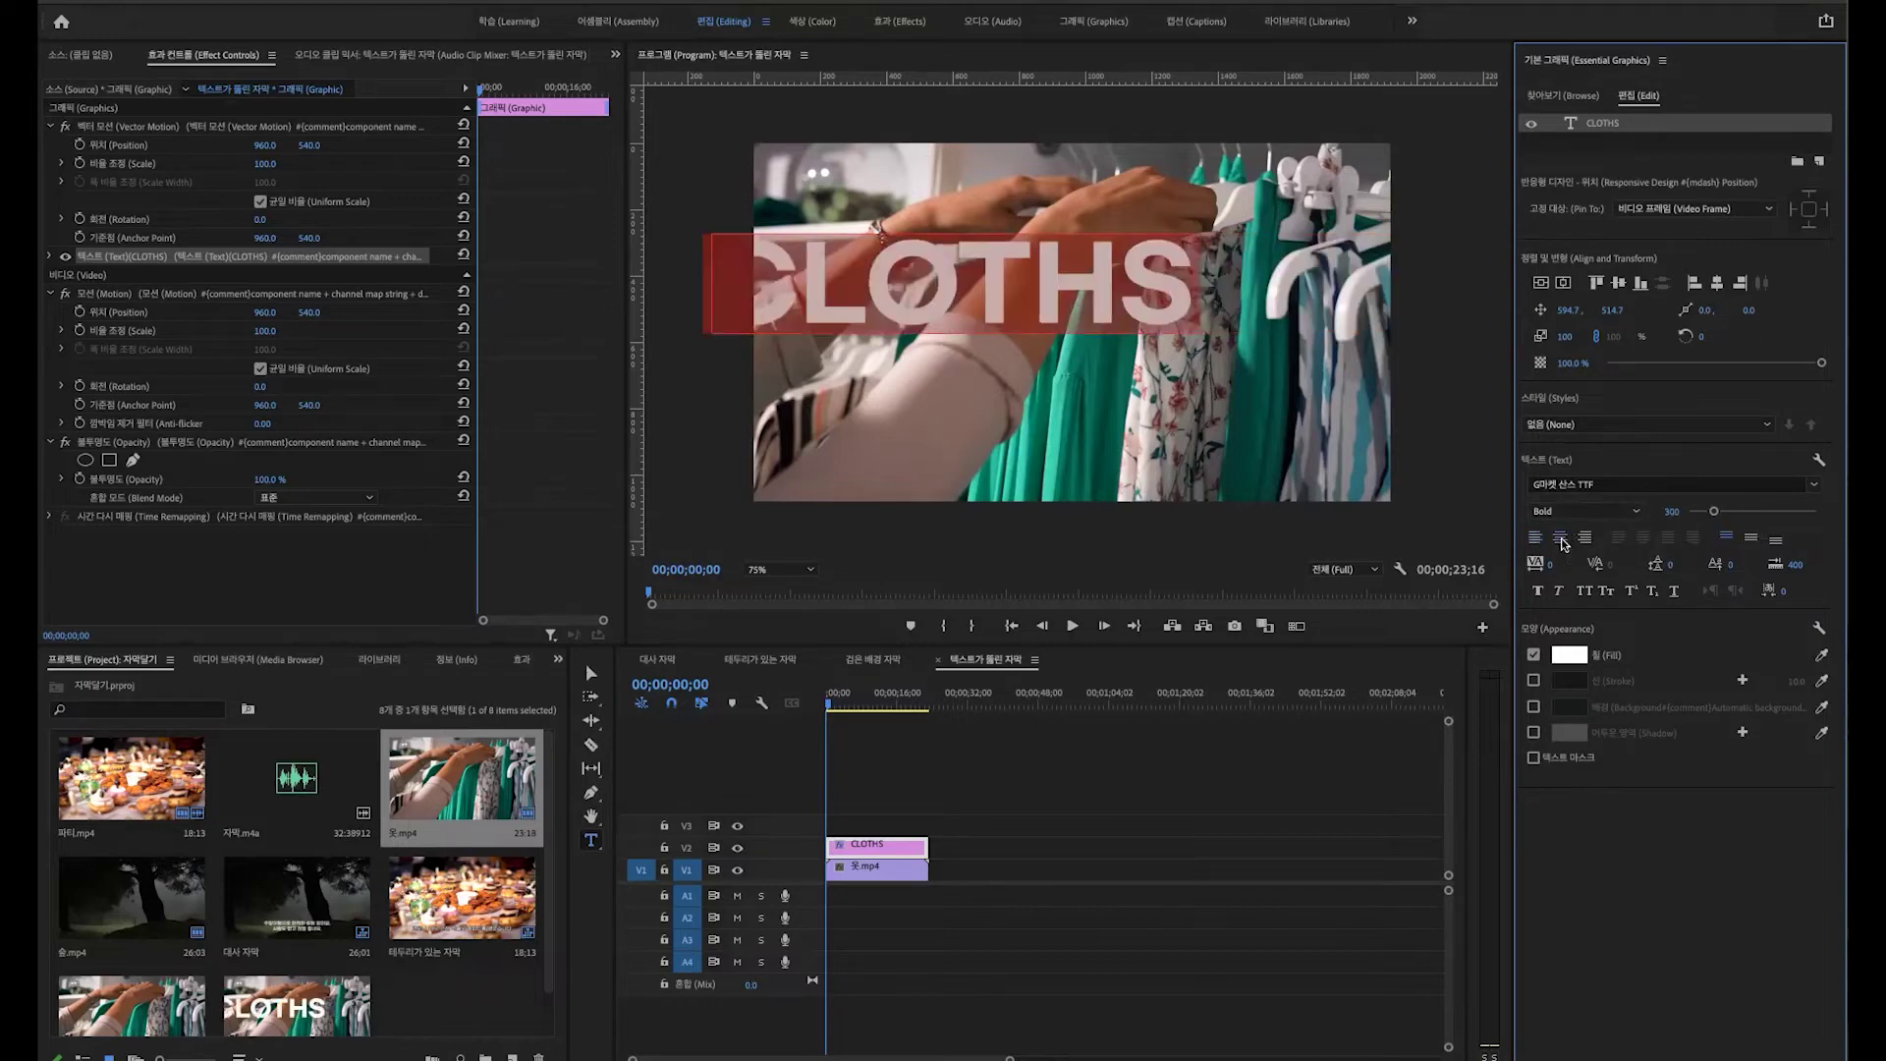
left_click(1564, 283)
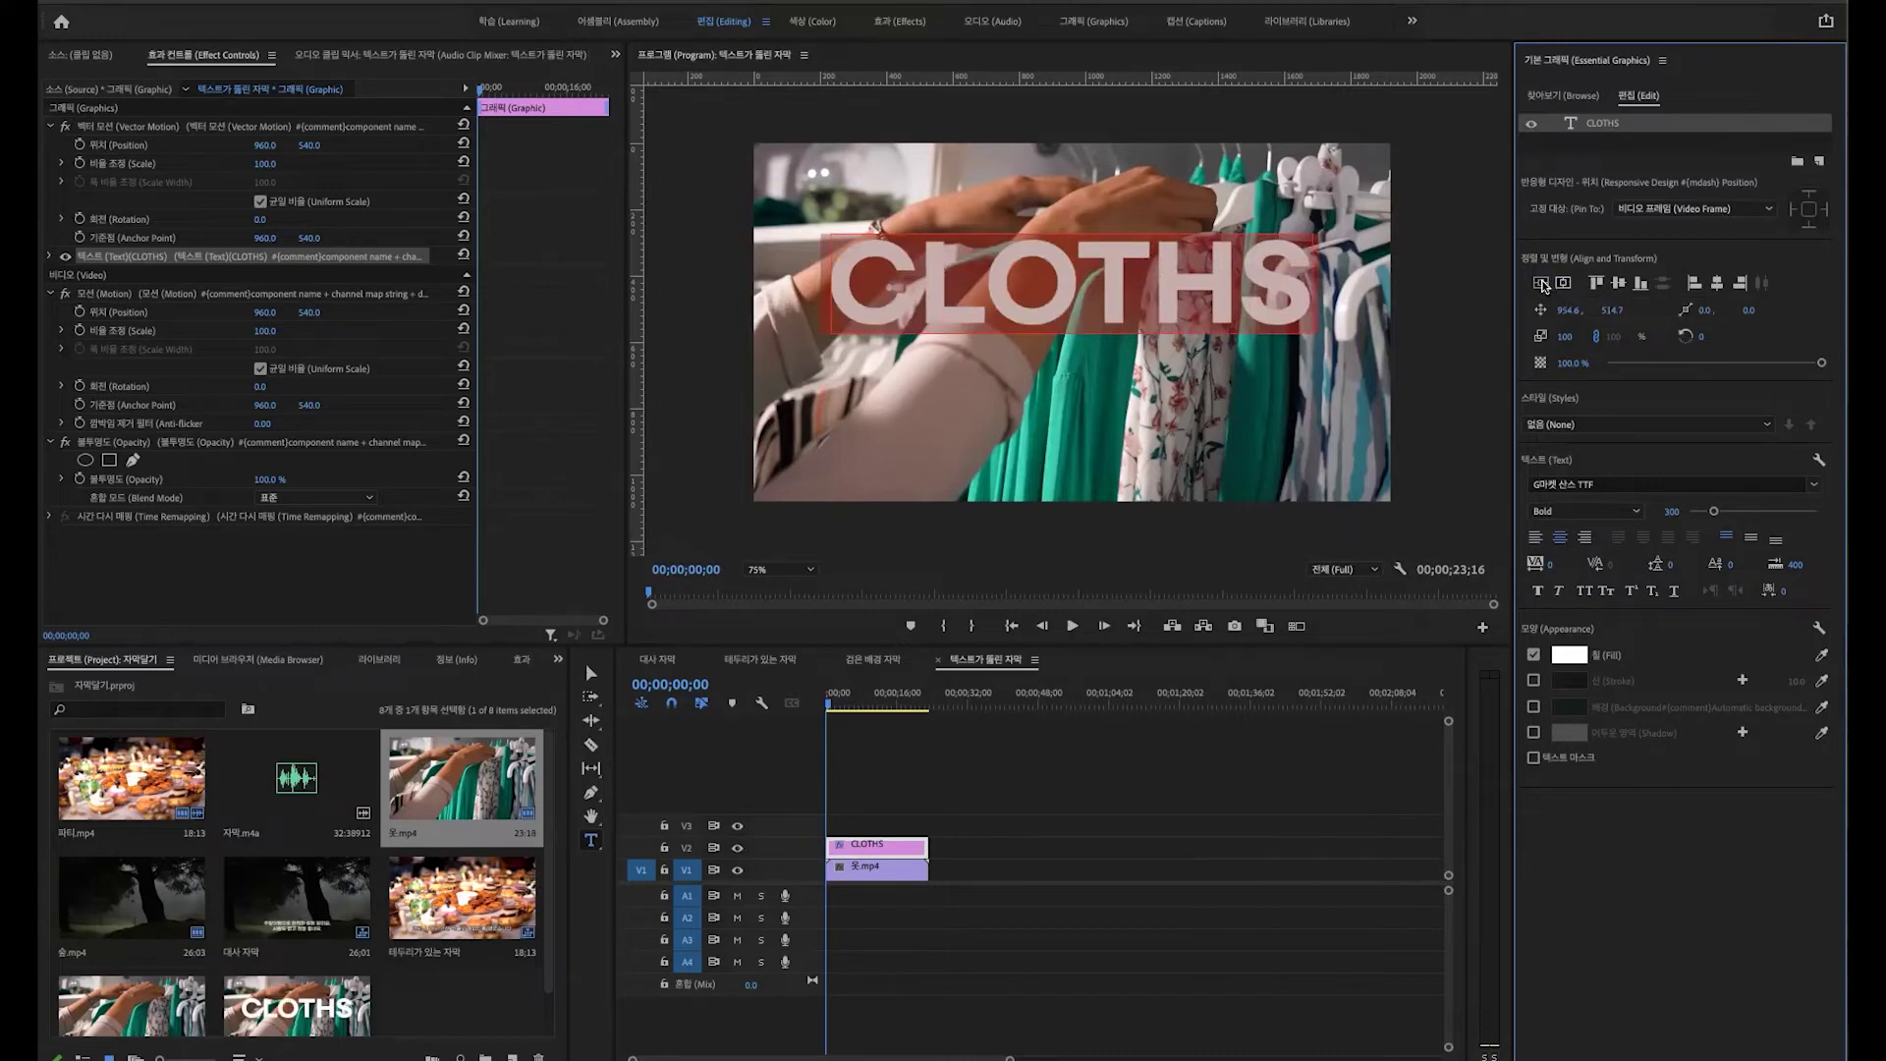
left_click(1542, 284)
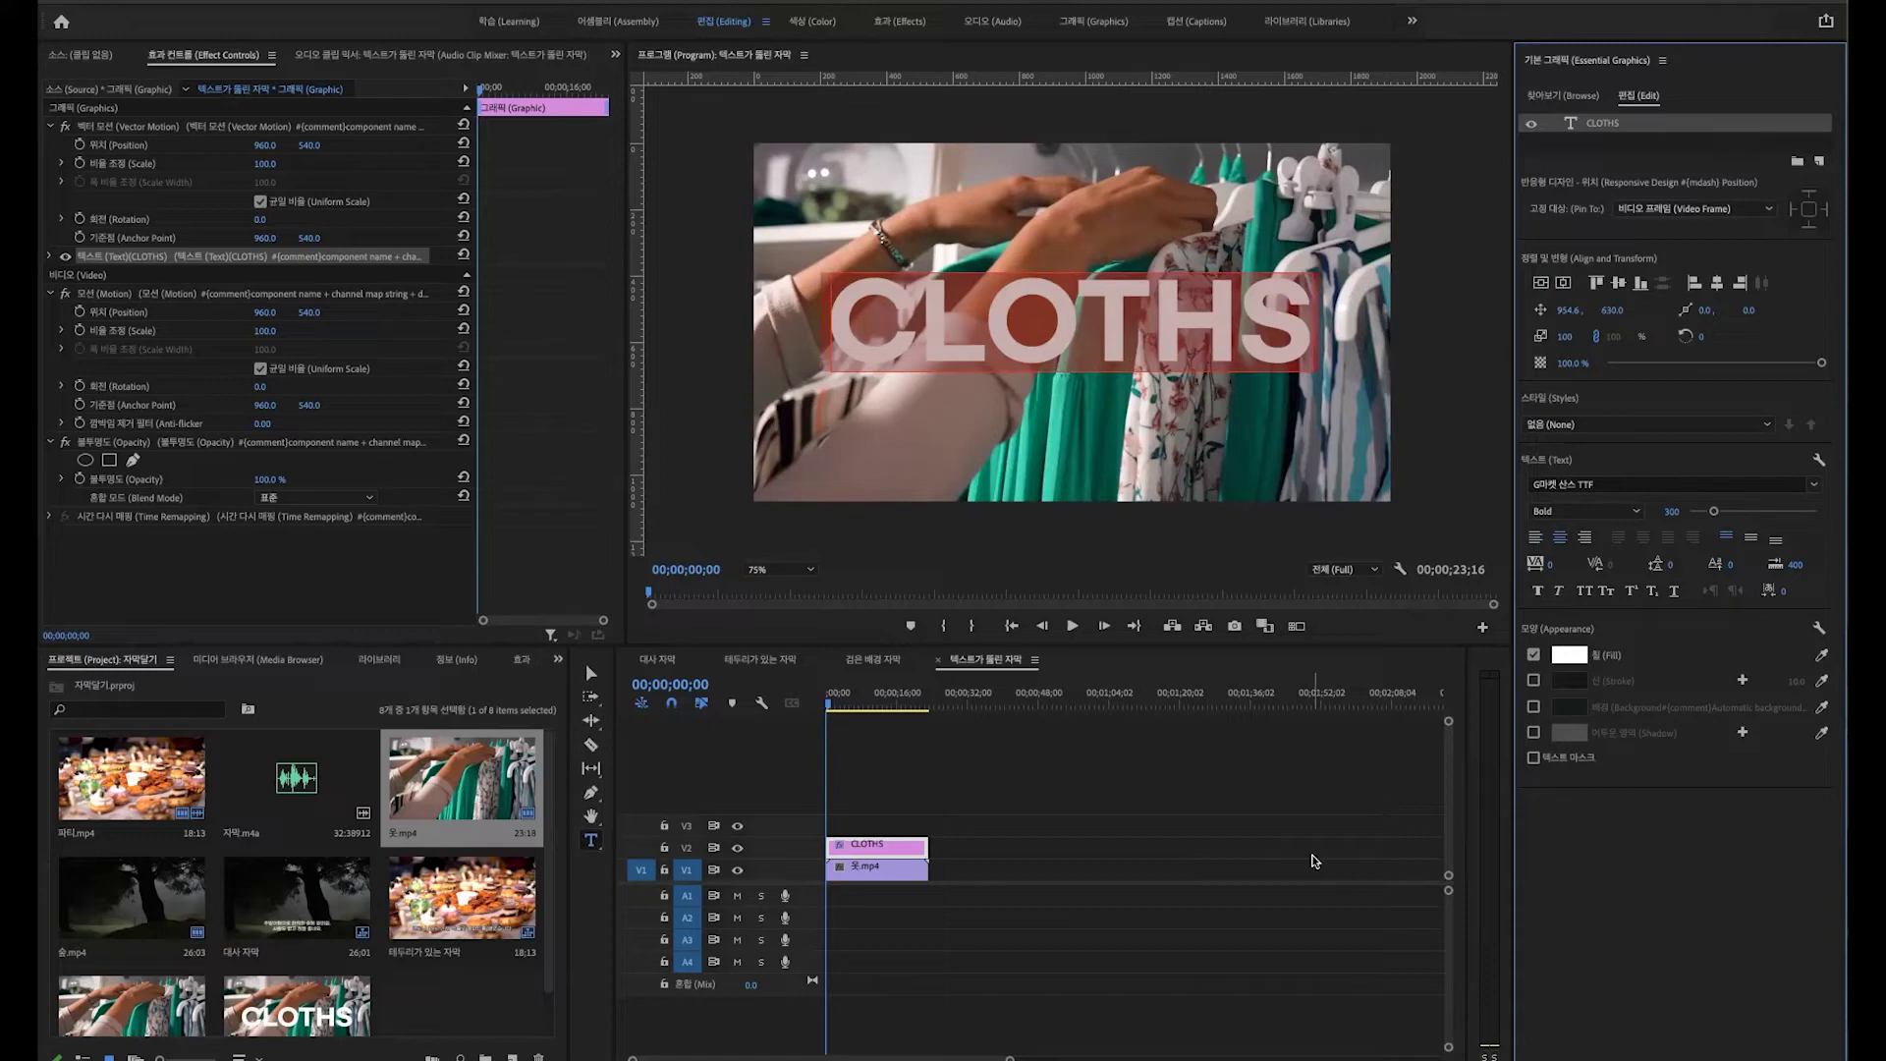
key("v")
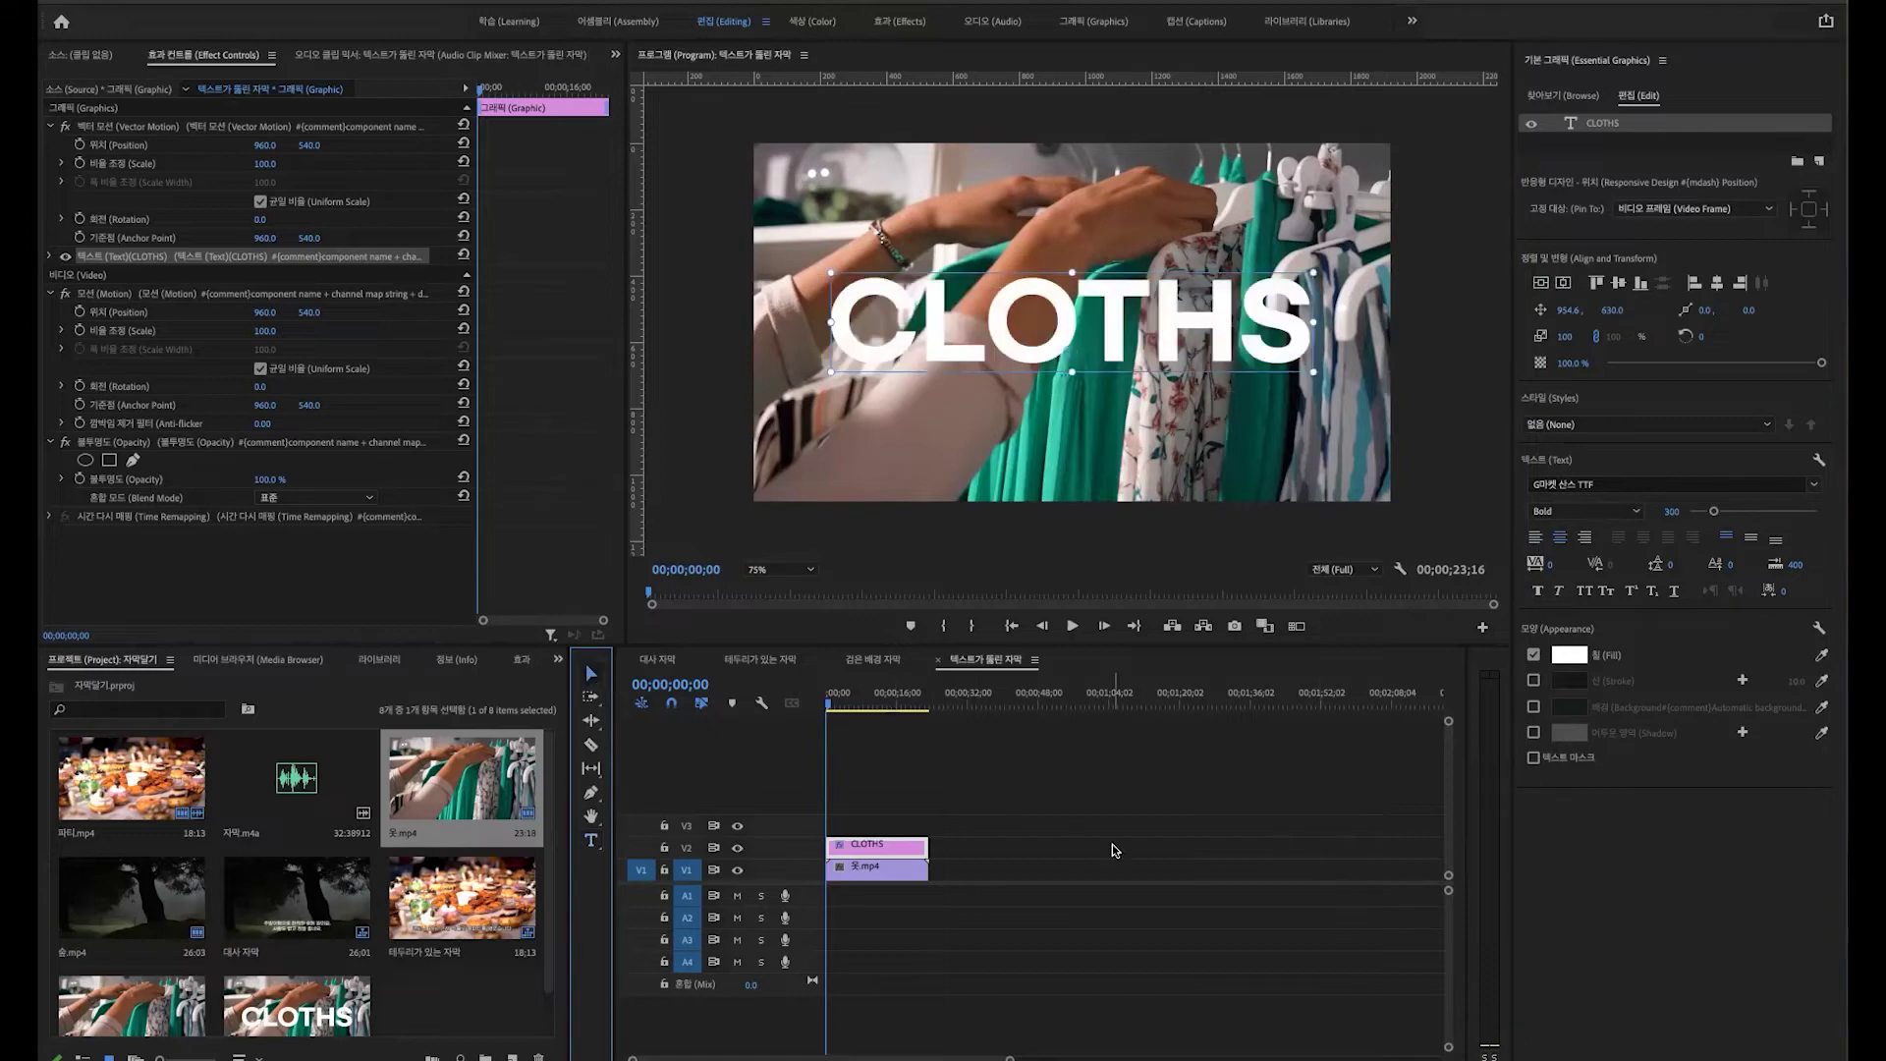
left_click(1113, 850)
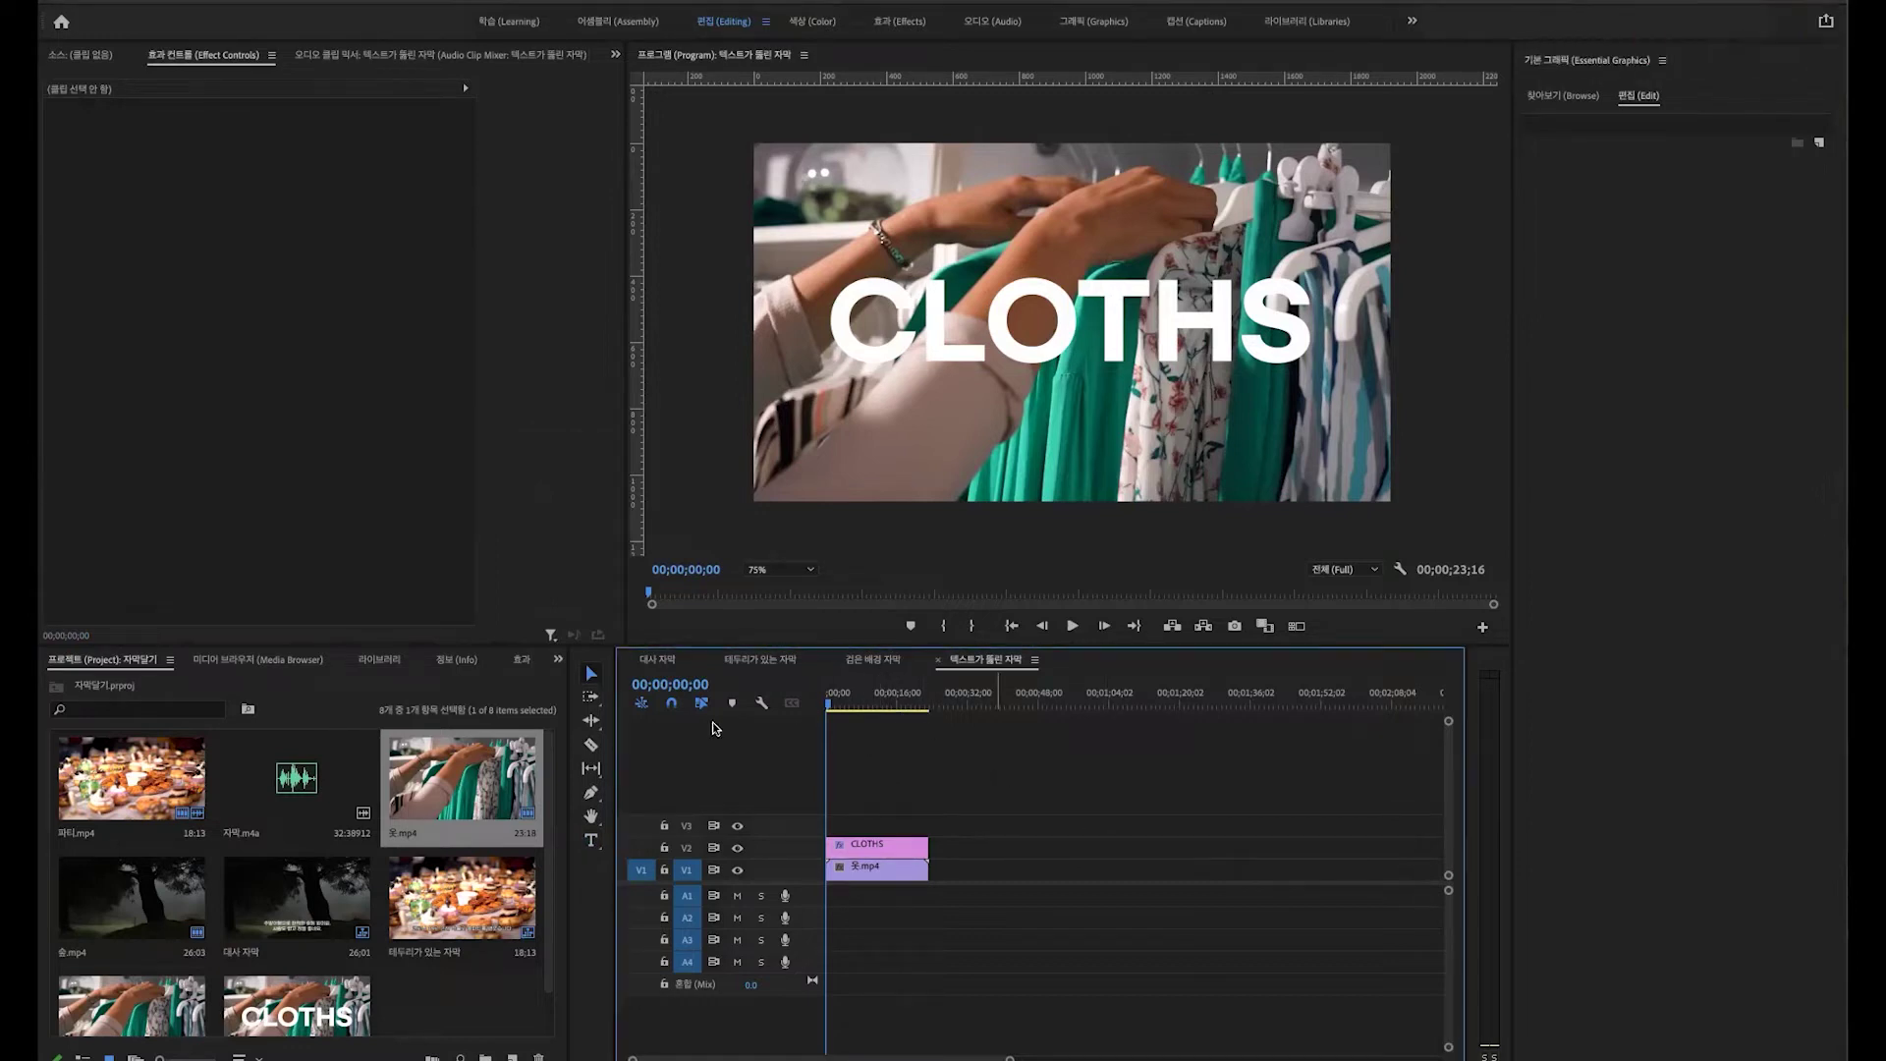
Step: Search the effects for "트랙" and select the Track Matte Key effect
left_click(524, 661)
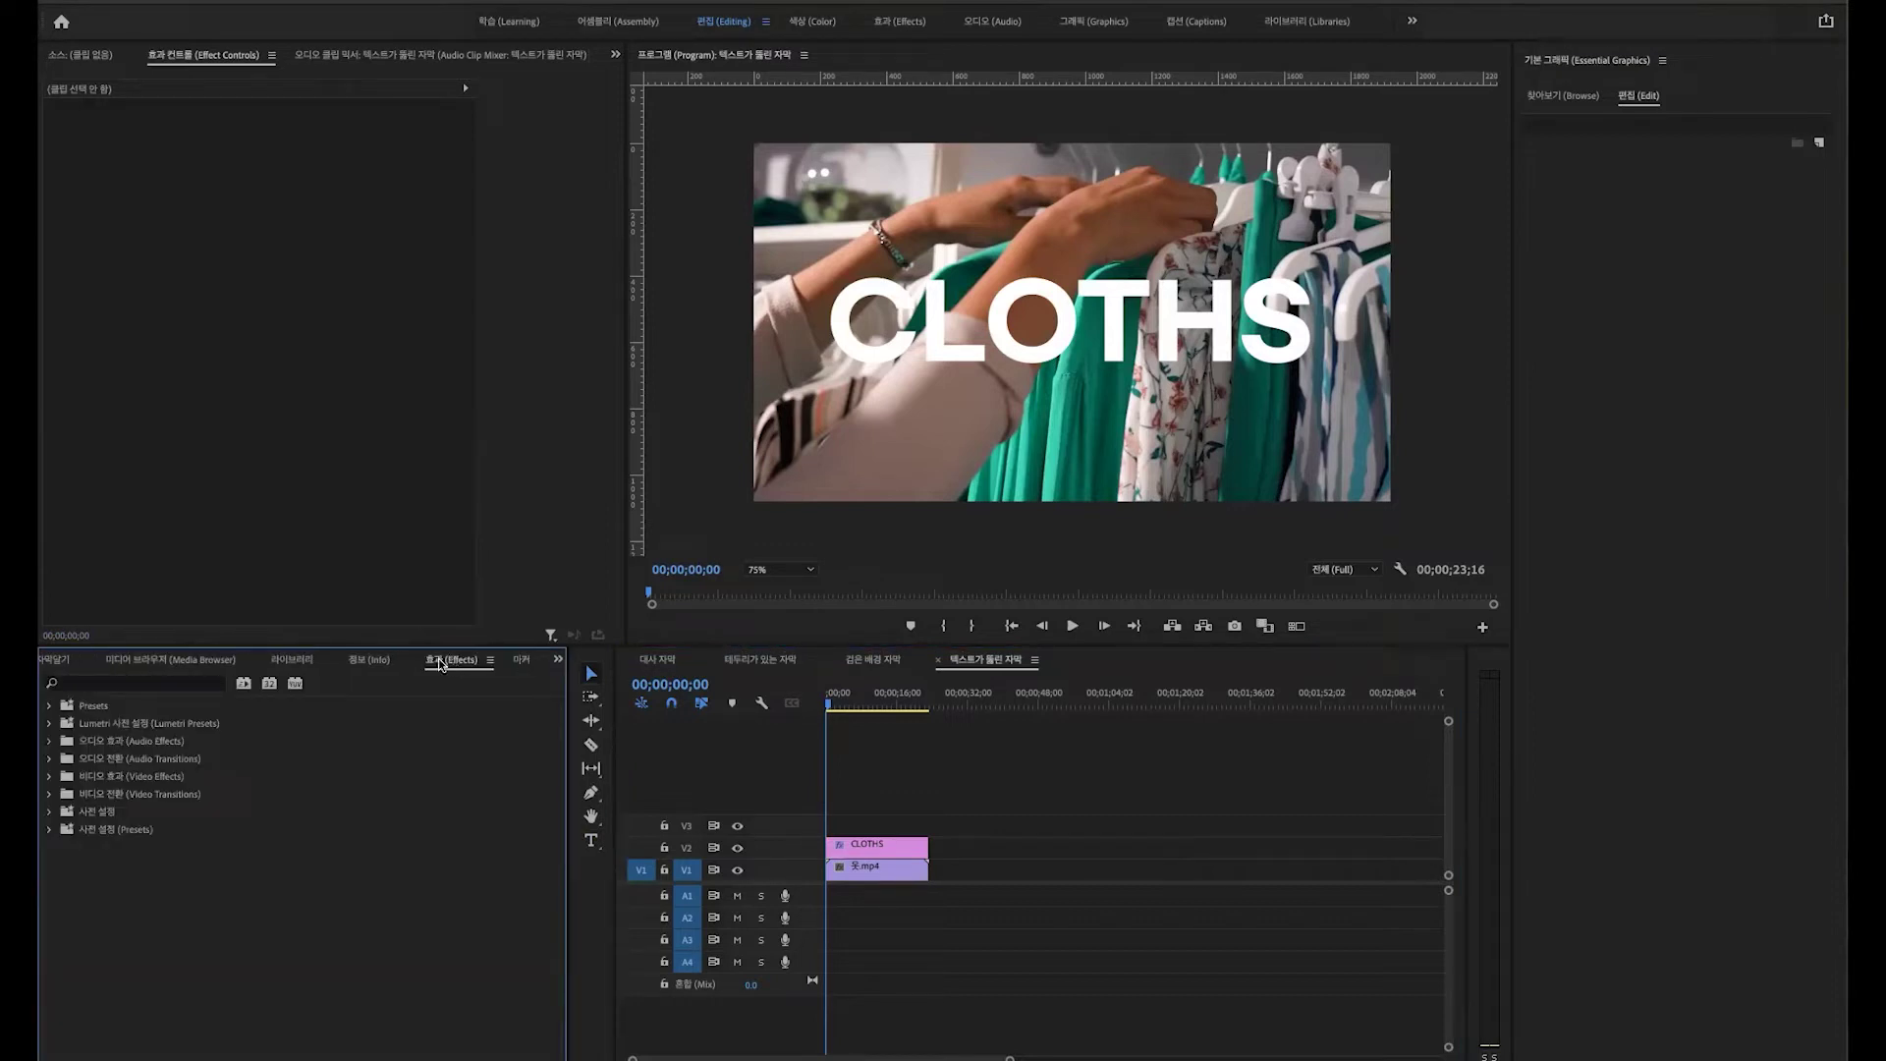
left_click(108, 681)
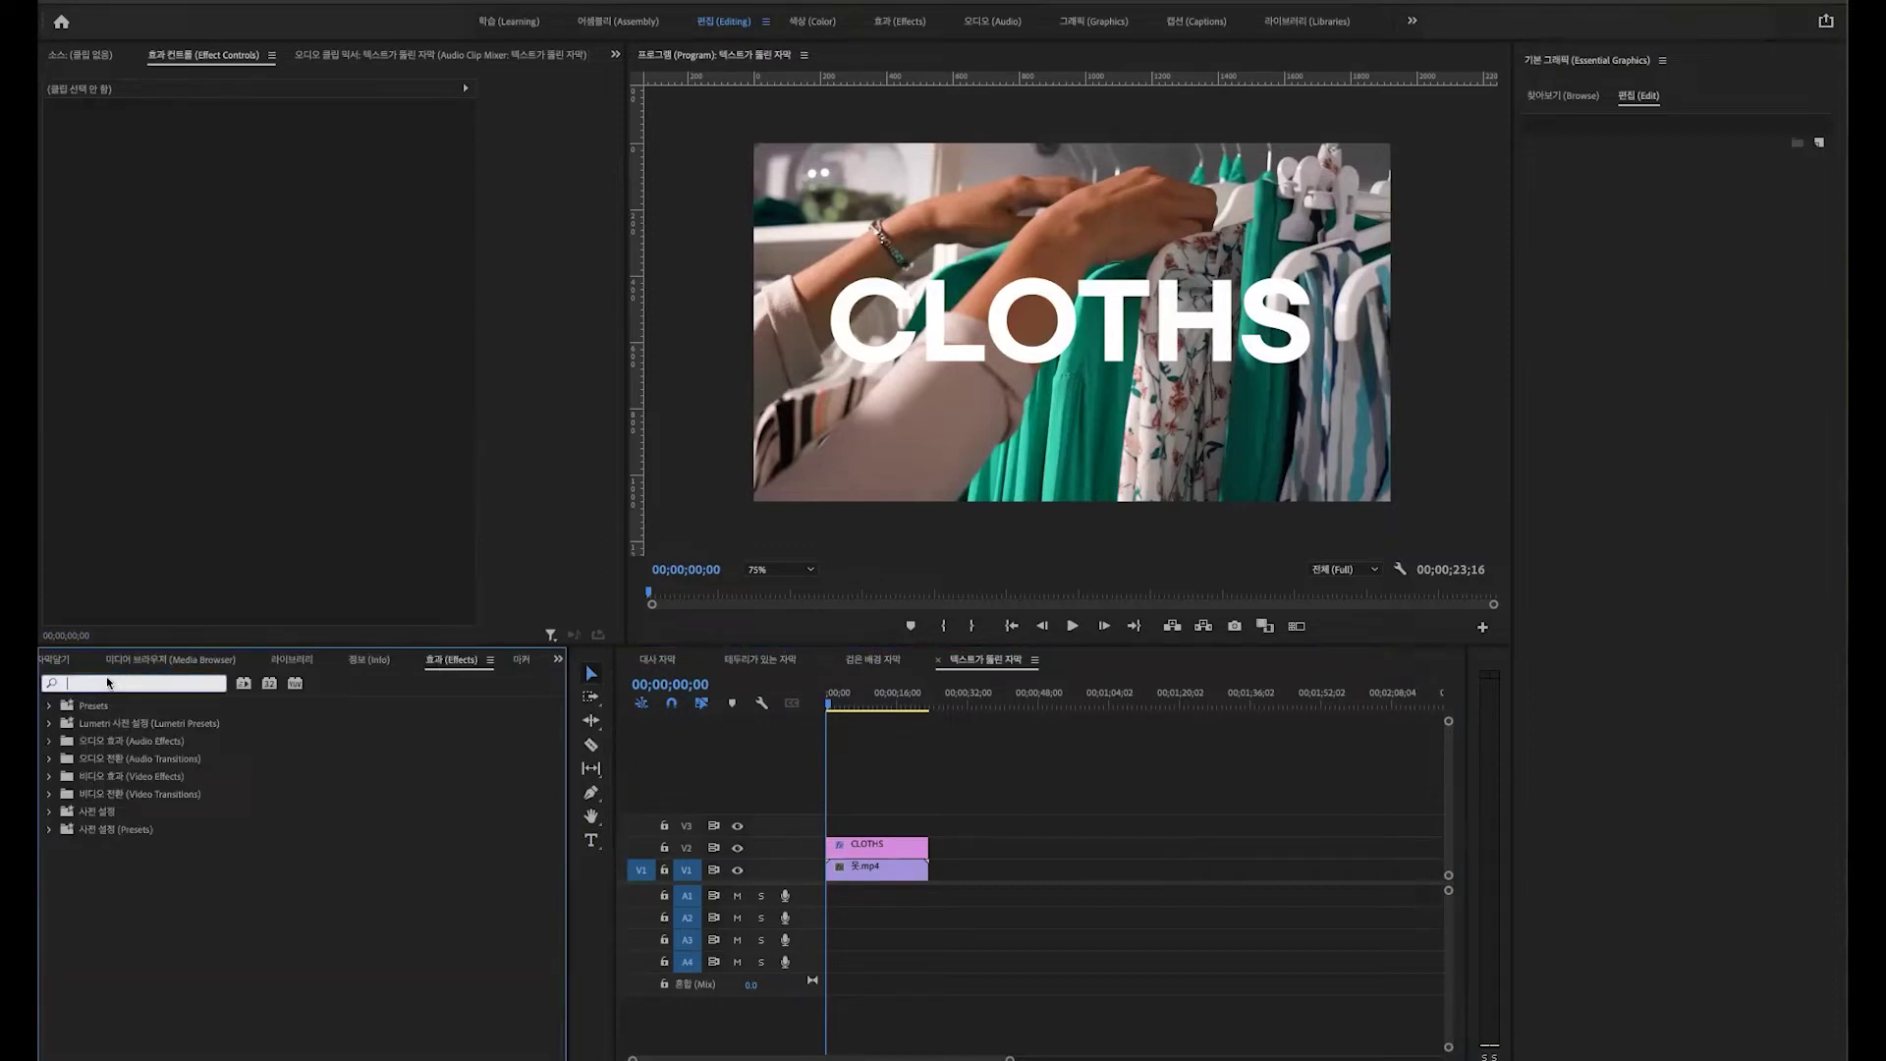
type("트래")
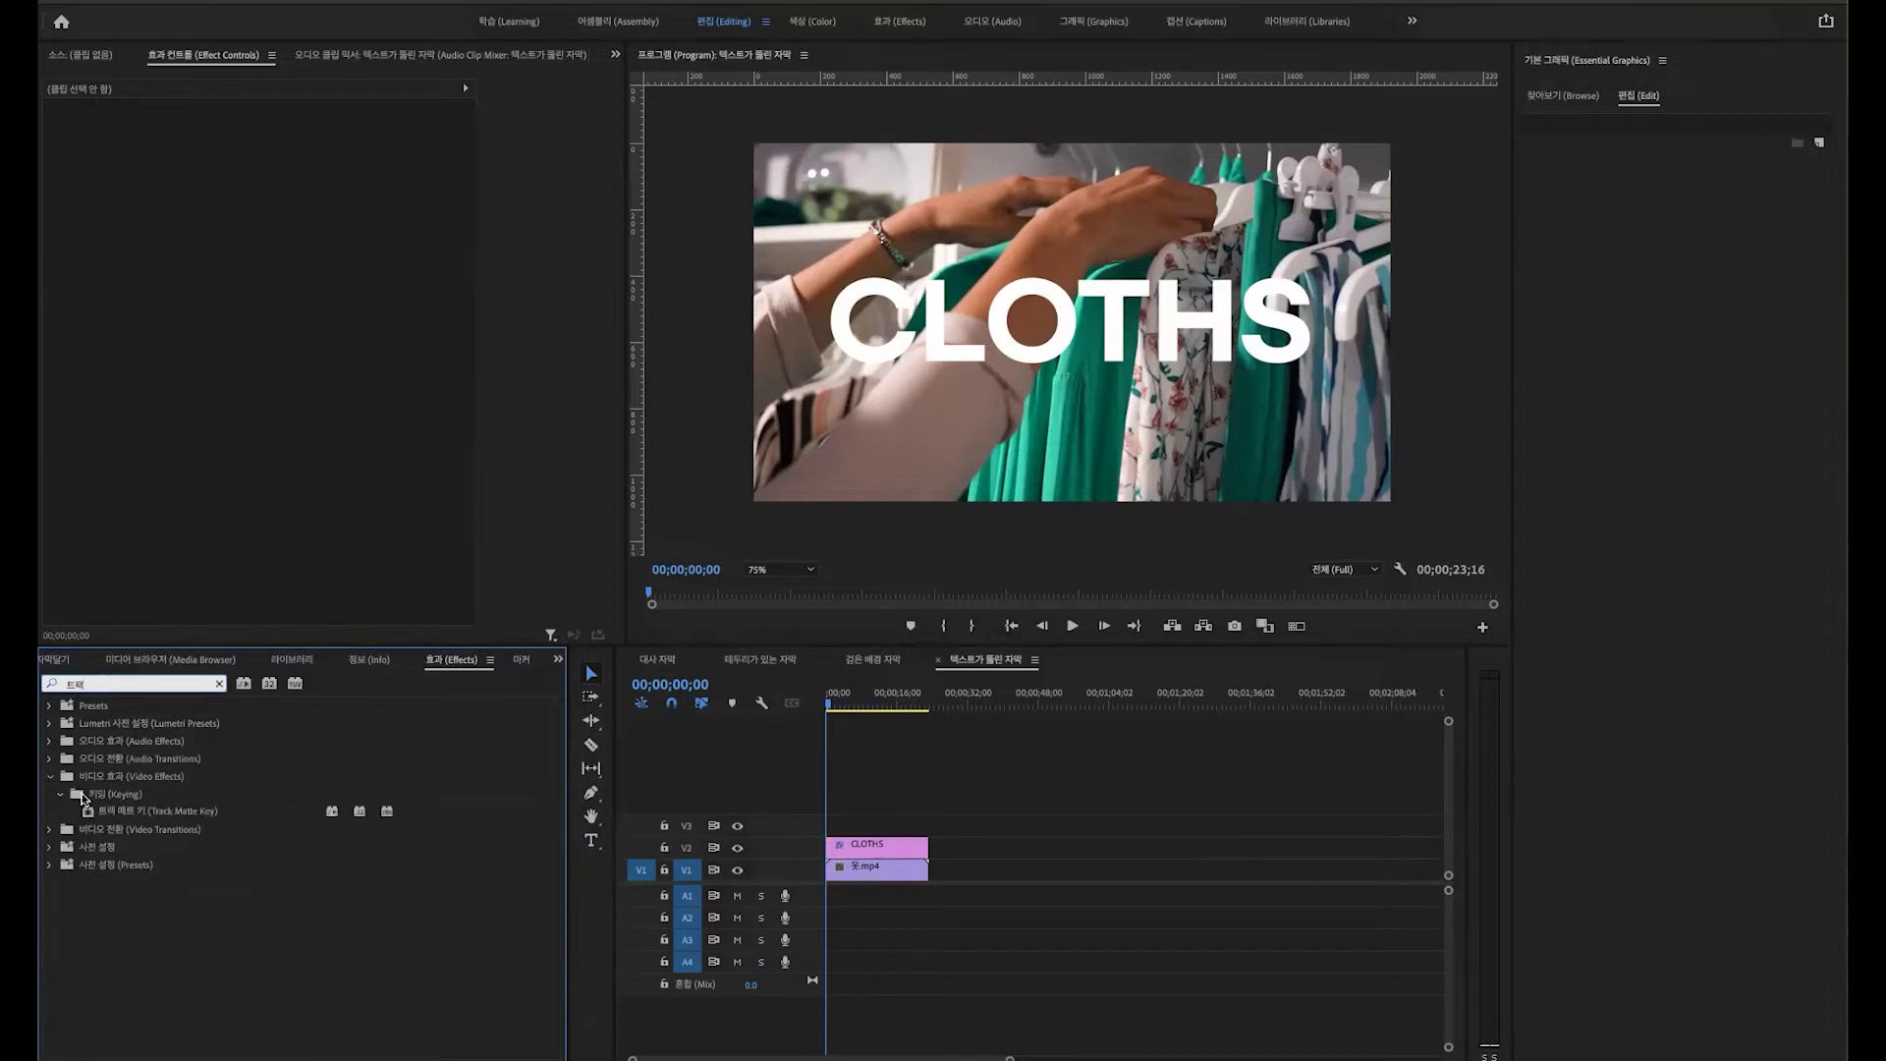
left_click(158, 810)
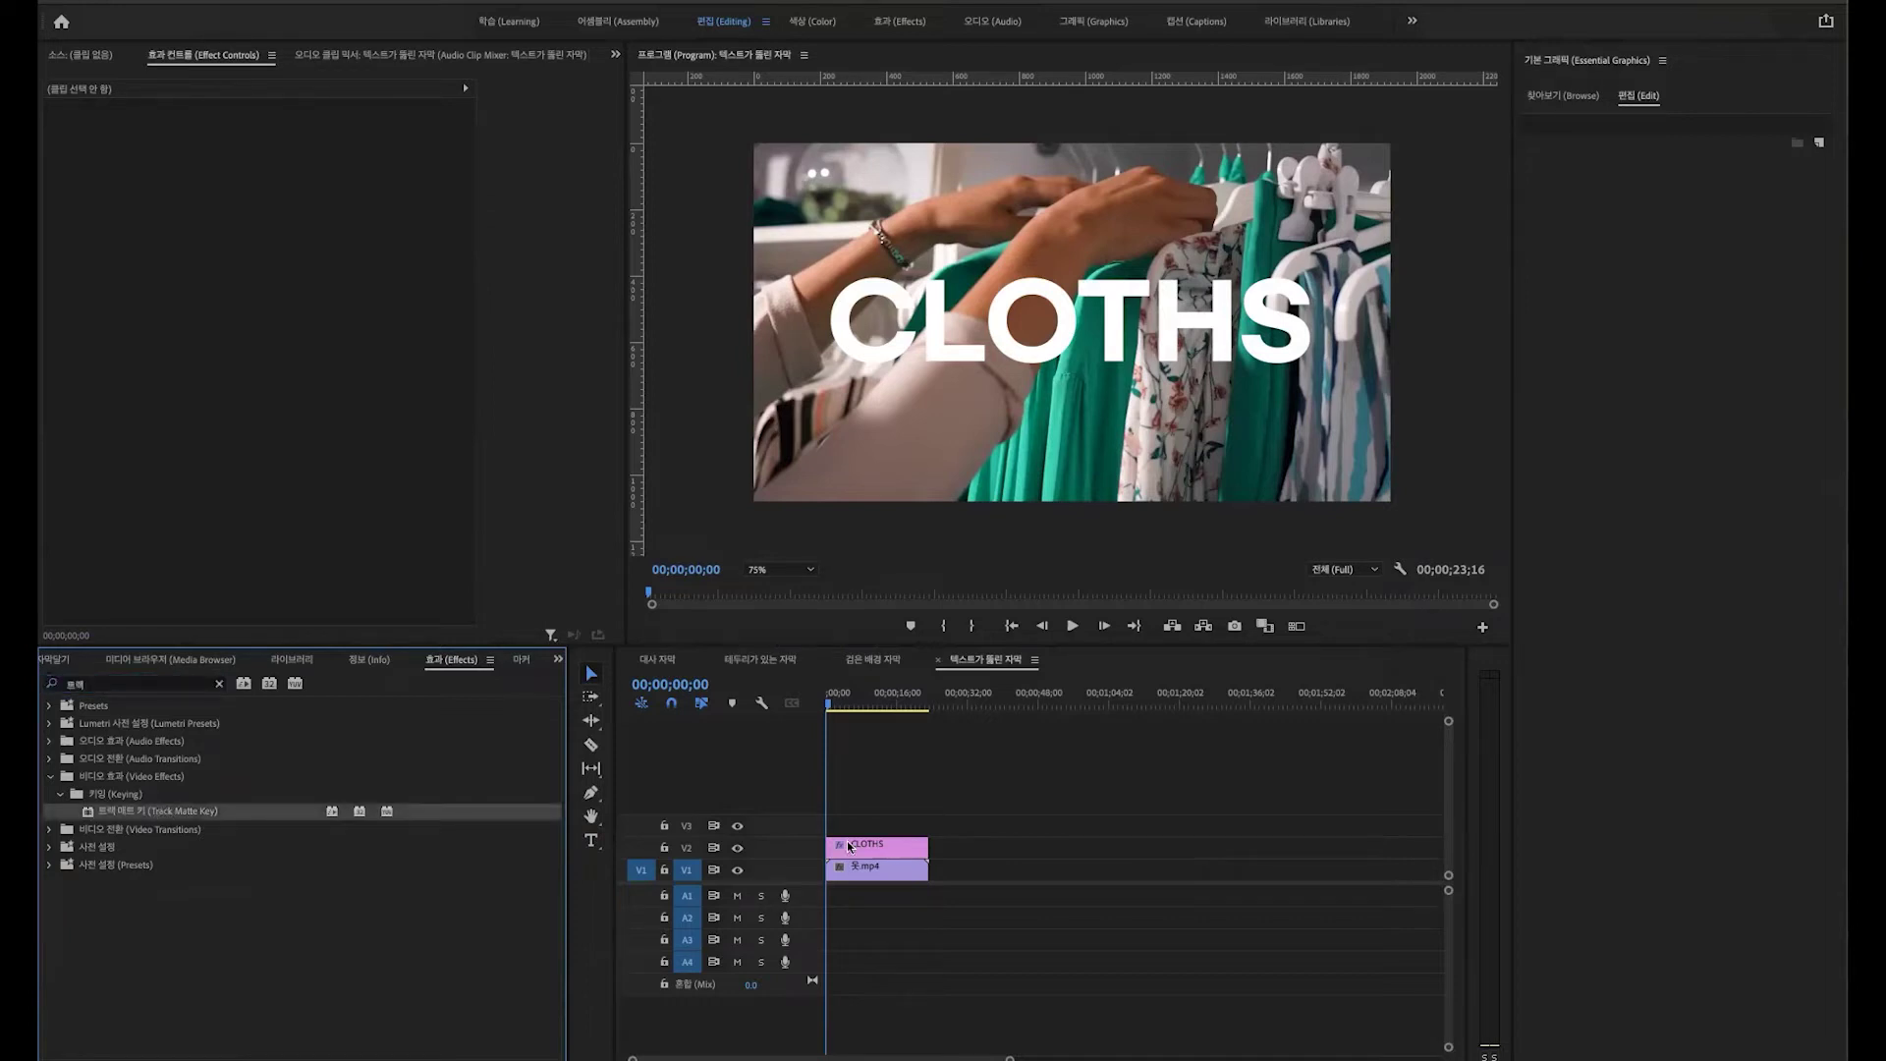
Step: Try applying the Track Matte Key effect to the CLOTHS title on V2
left_click(877, 845)
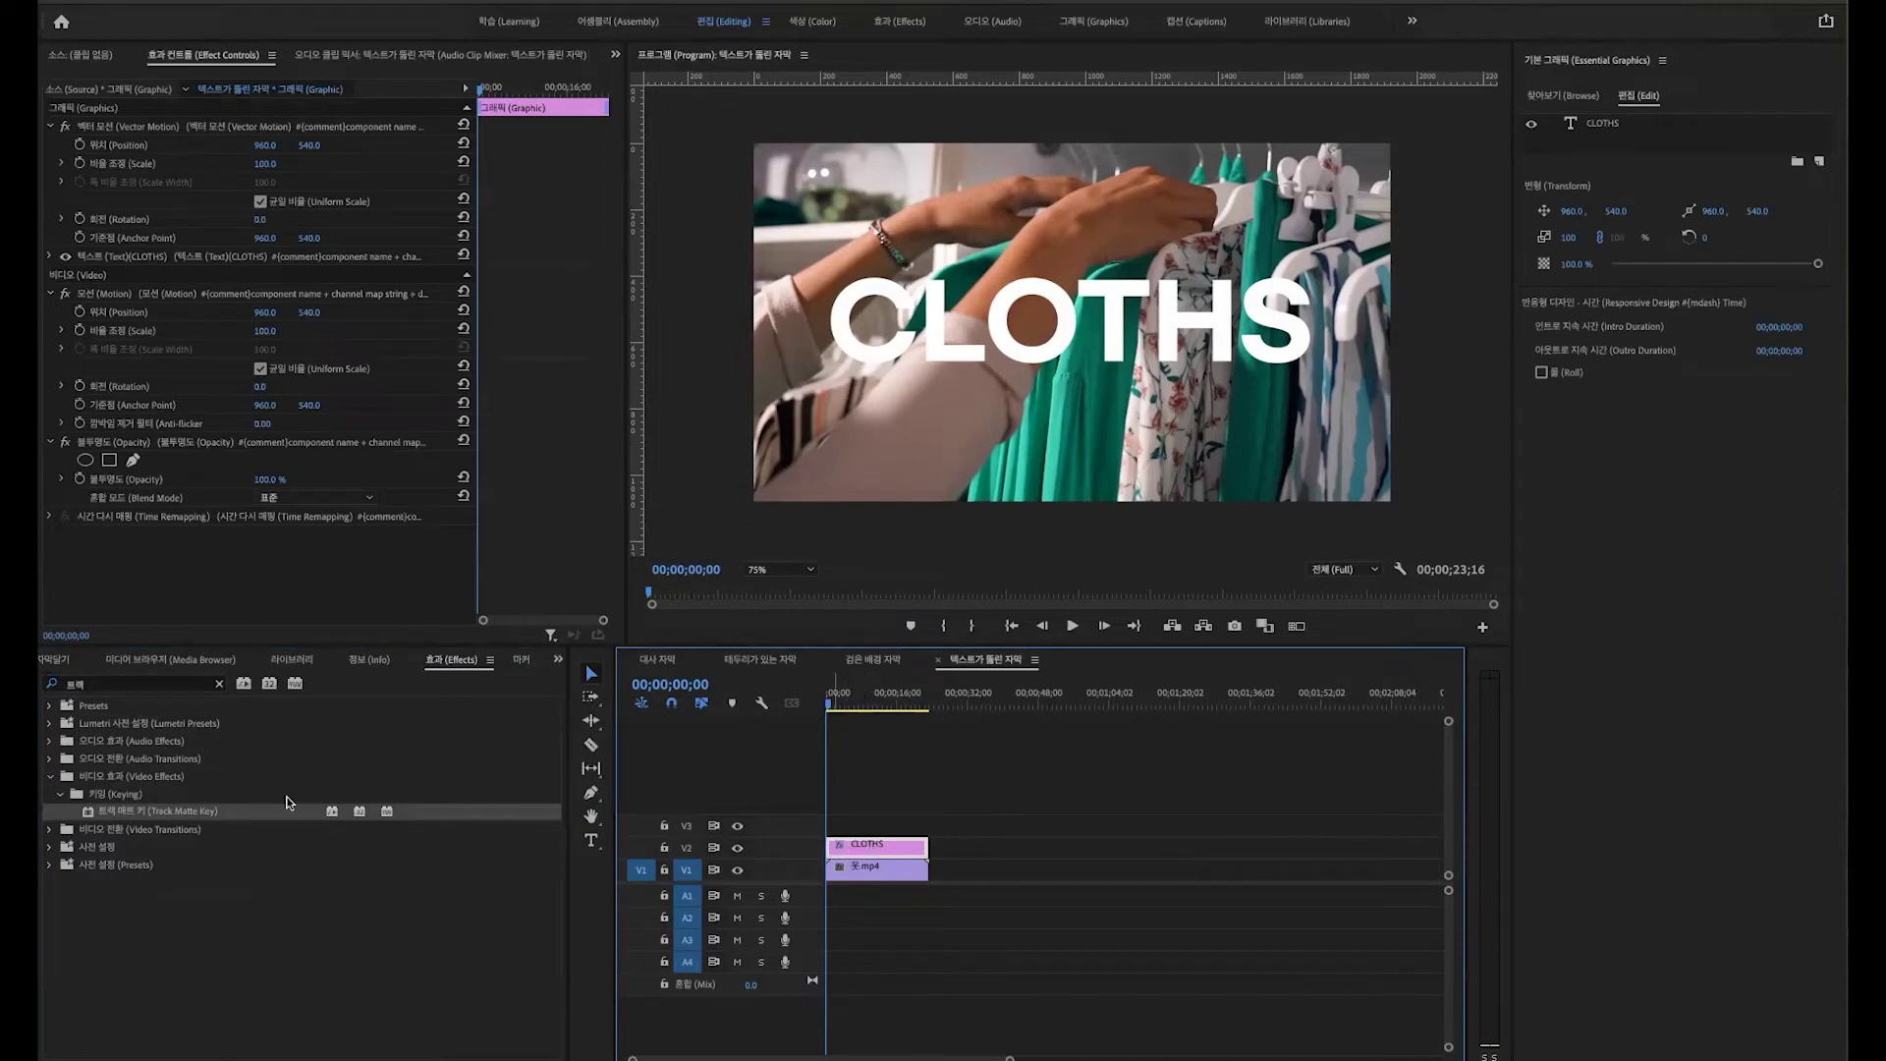
double_click(124, 811)
scroll(131, 593, "down", 1)
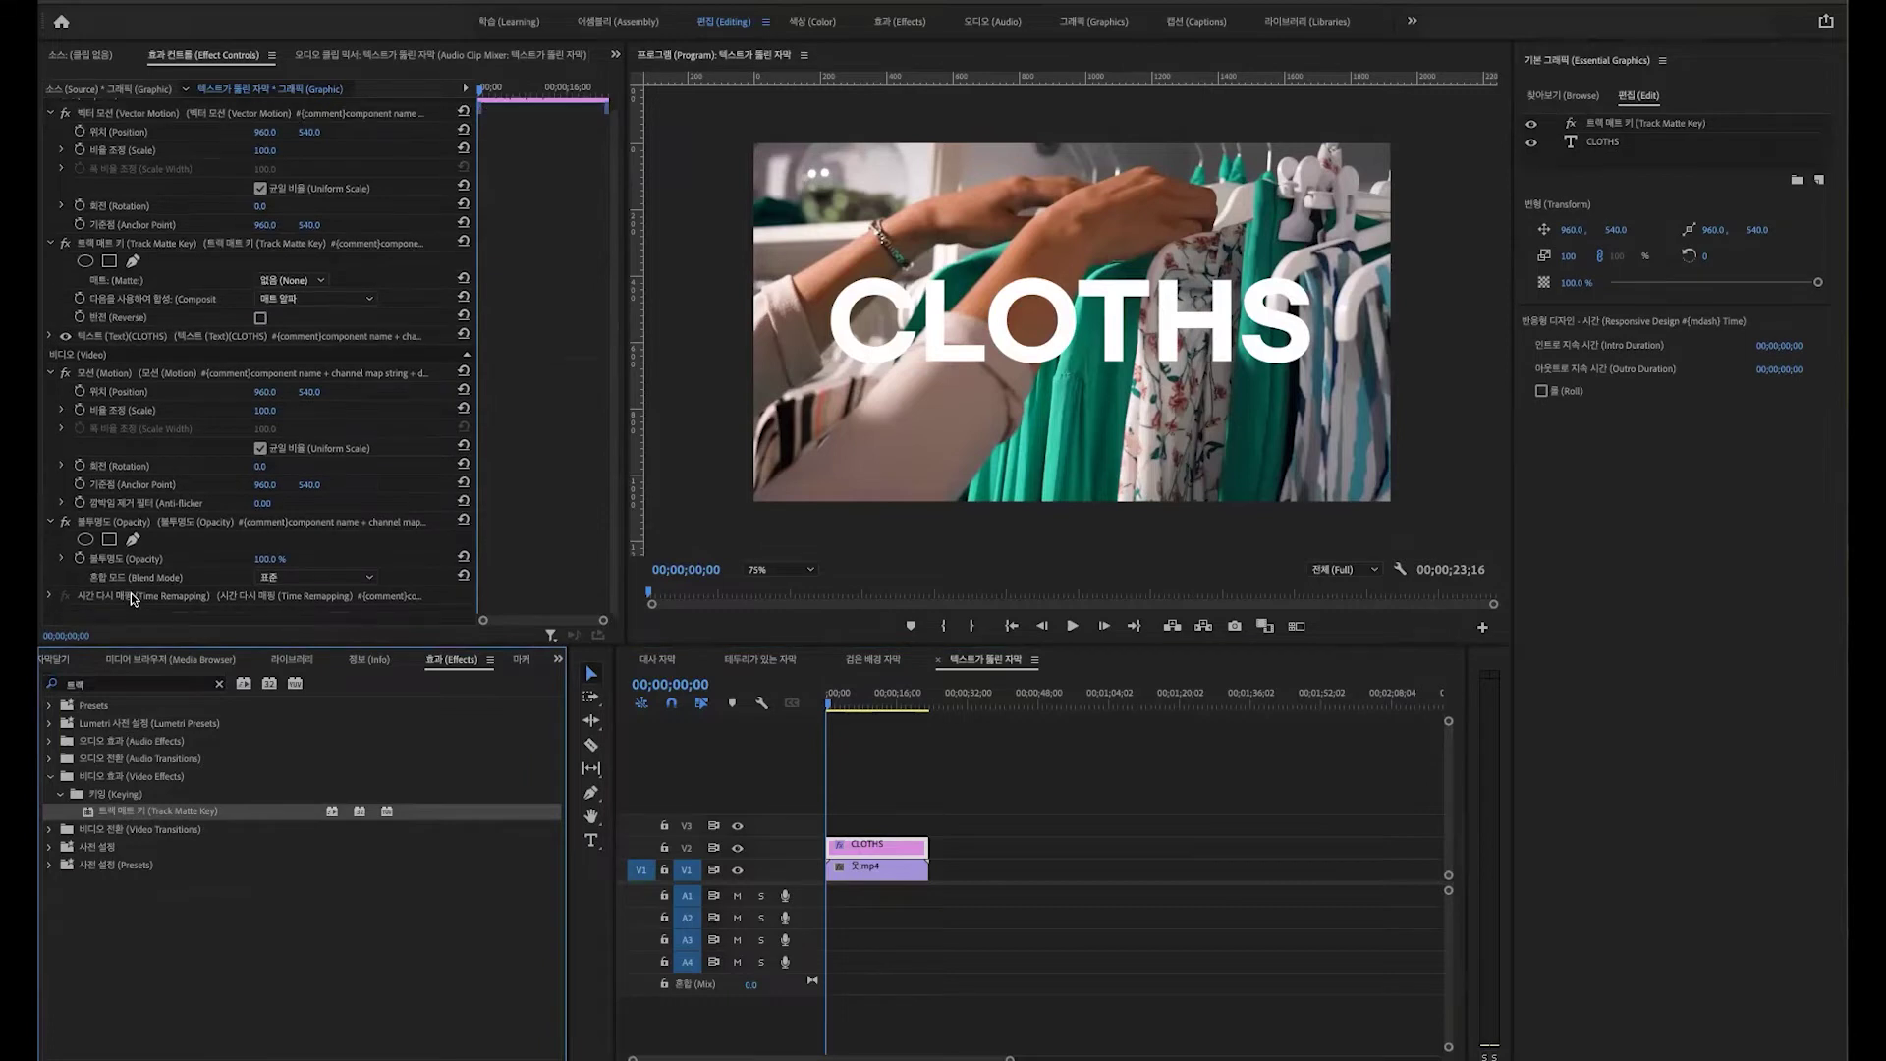
key("ctrl+z")
left_click_drag(128, 815, 846, 850)
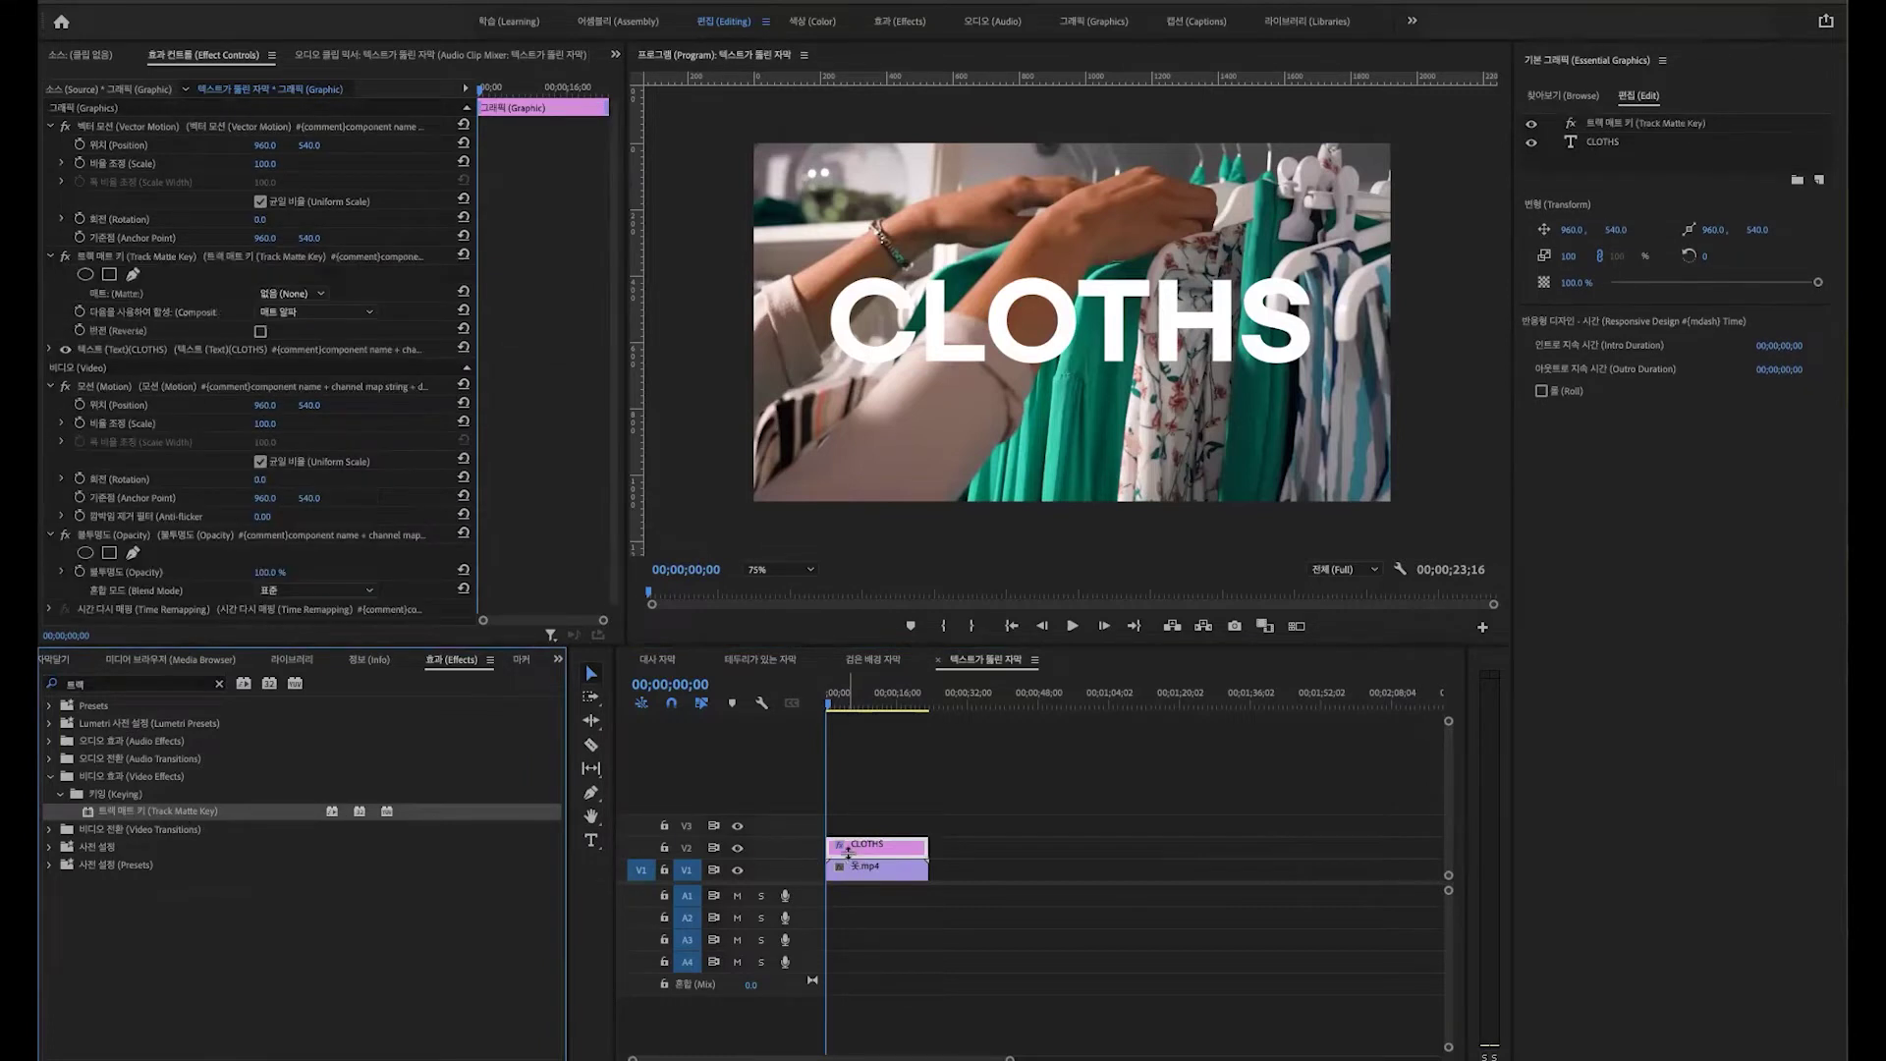
scroll(387, 456, "down", 1)
scroll(386, 457, "up", 1)
left_click(870, 862)
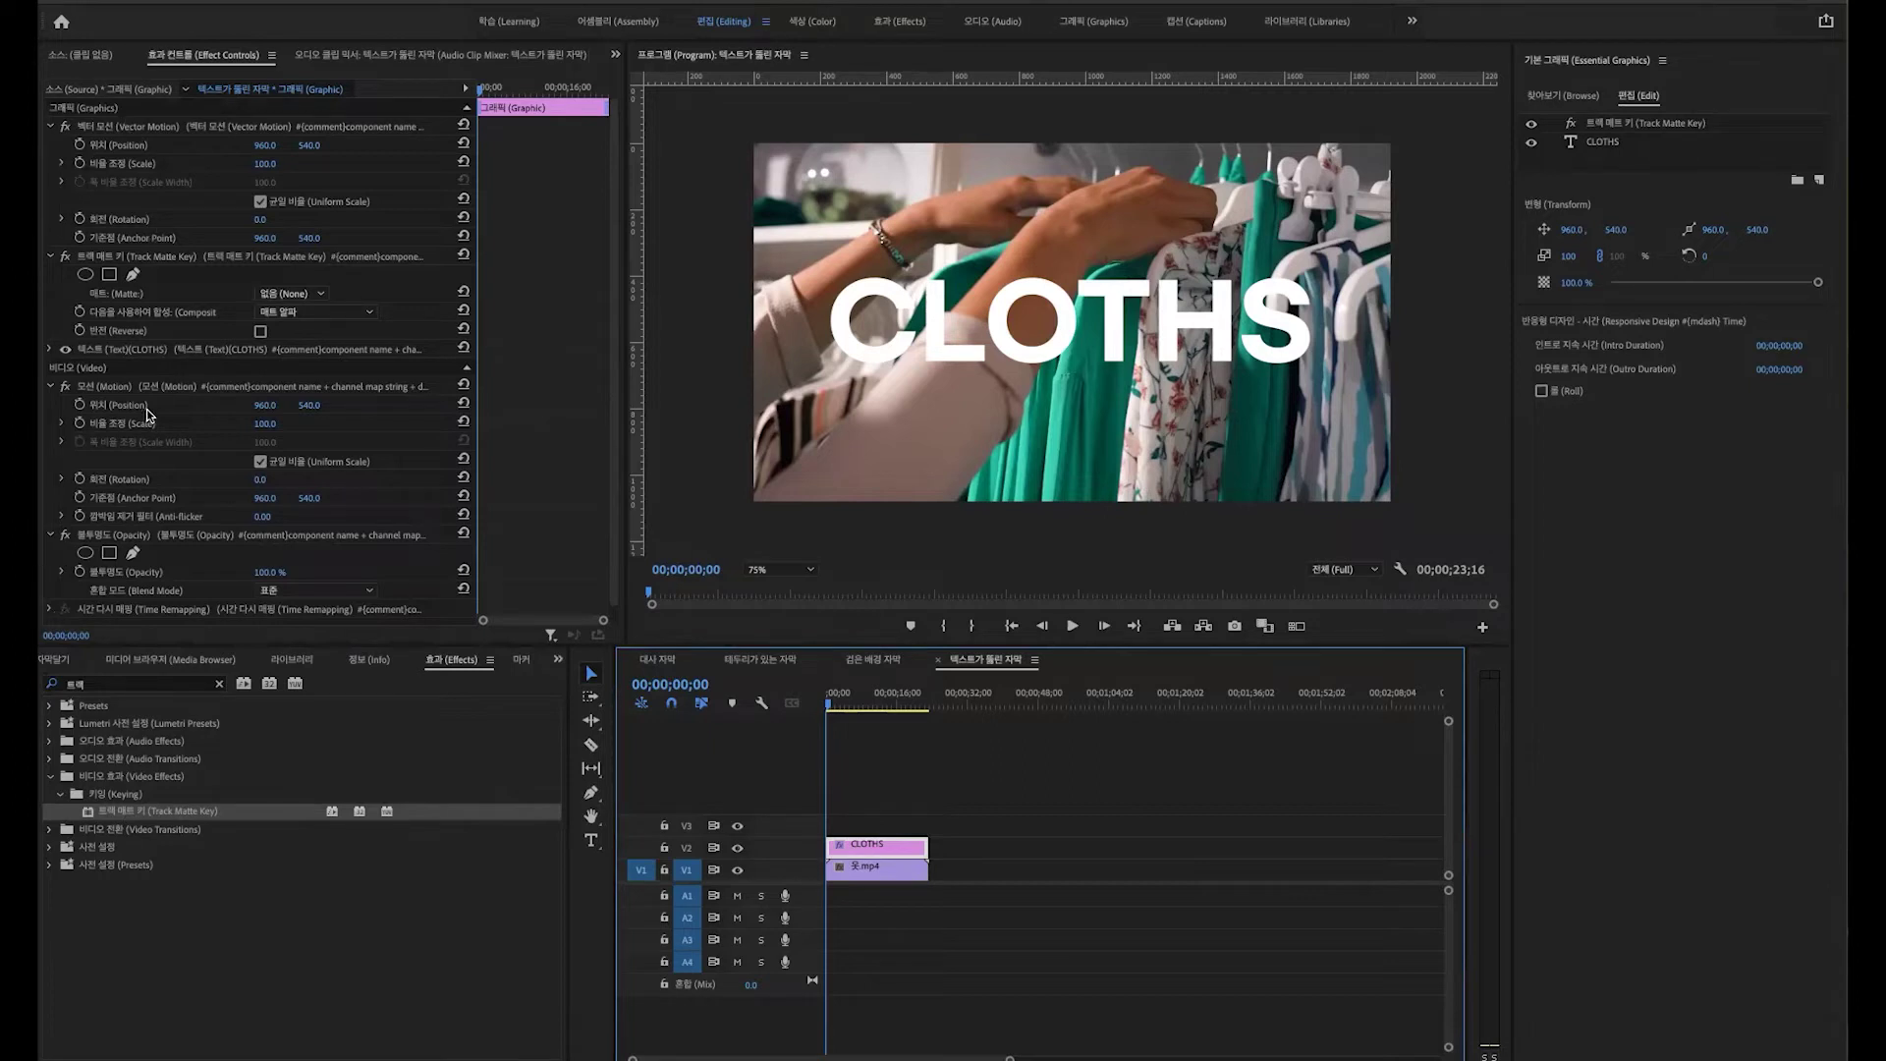
scroll(145, 409, "down", 1)
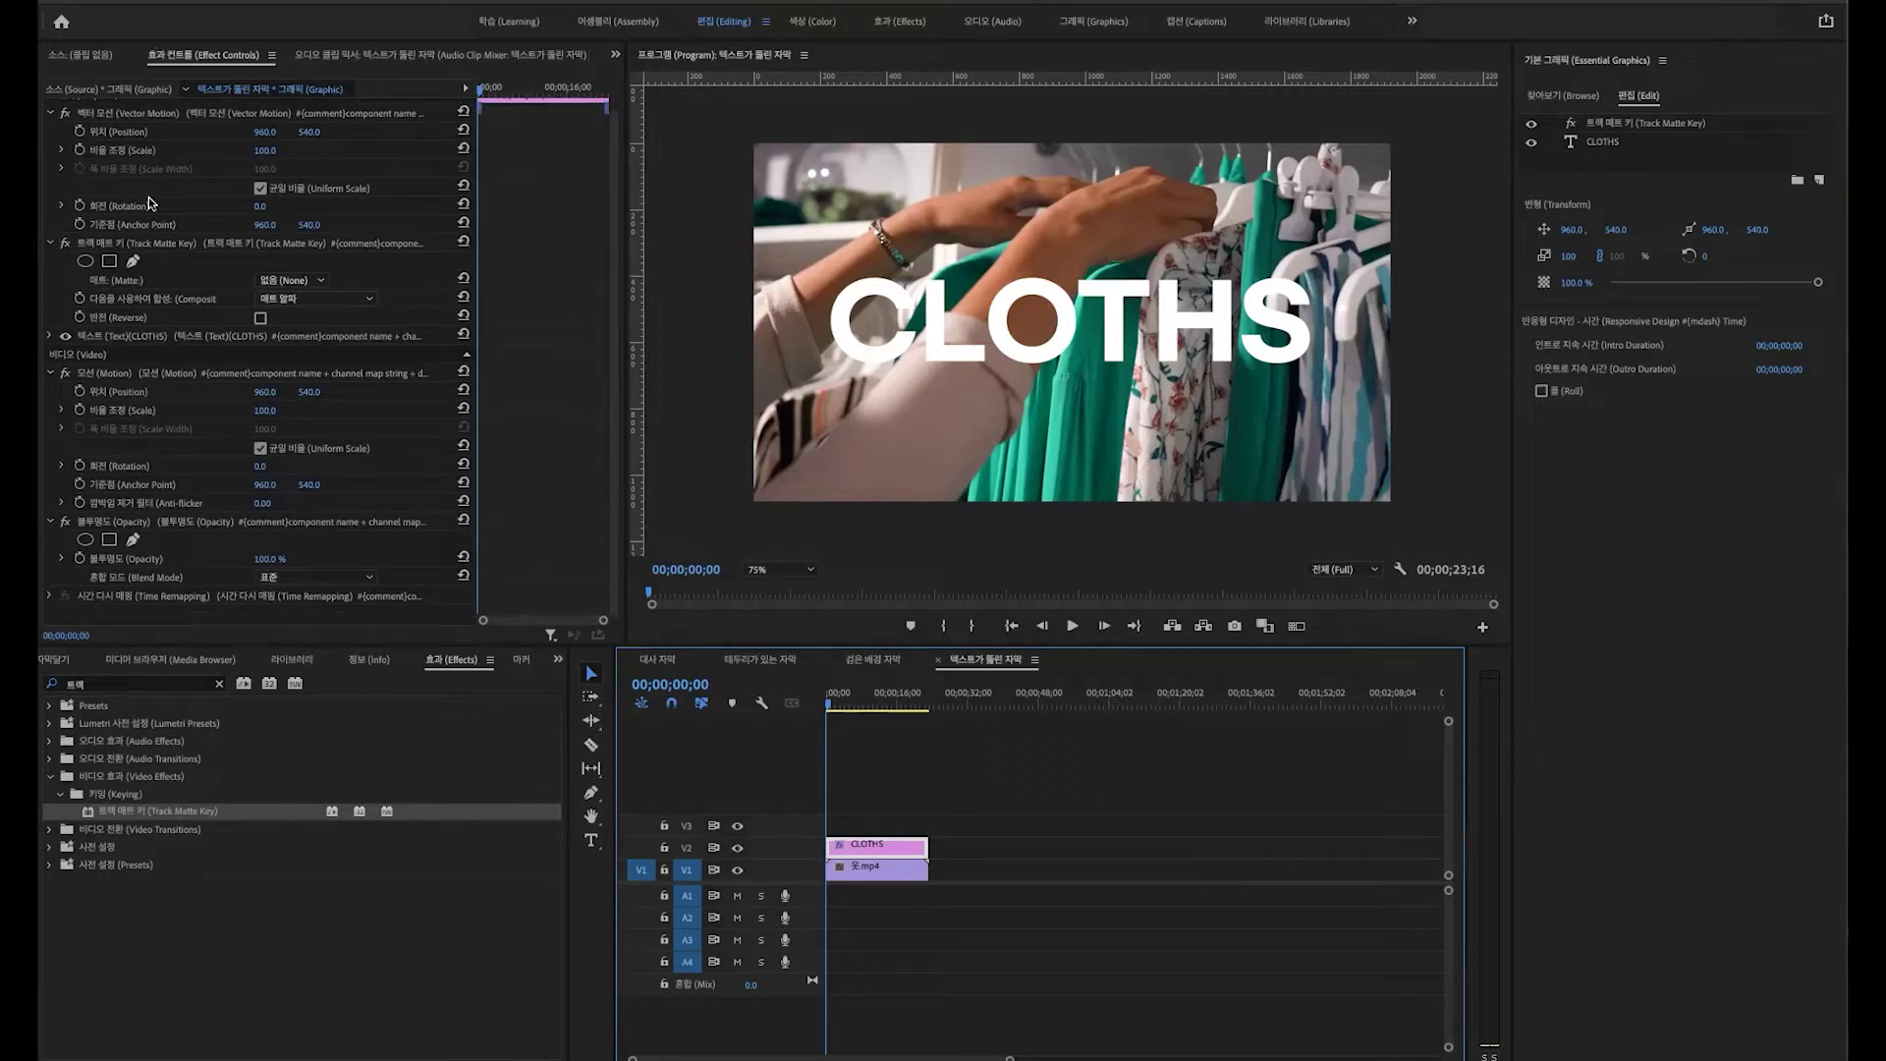
scroll(145, 196, "up", 1)
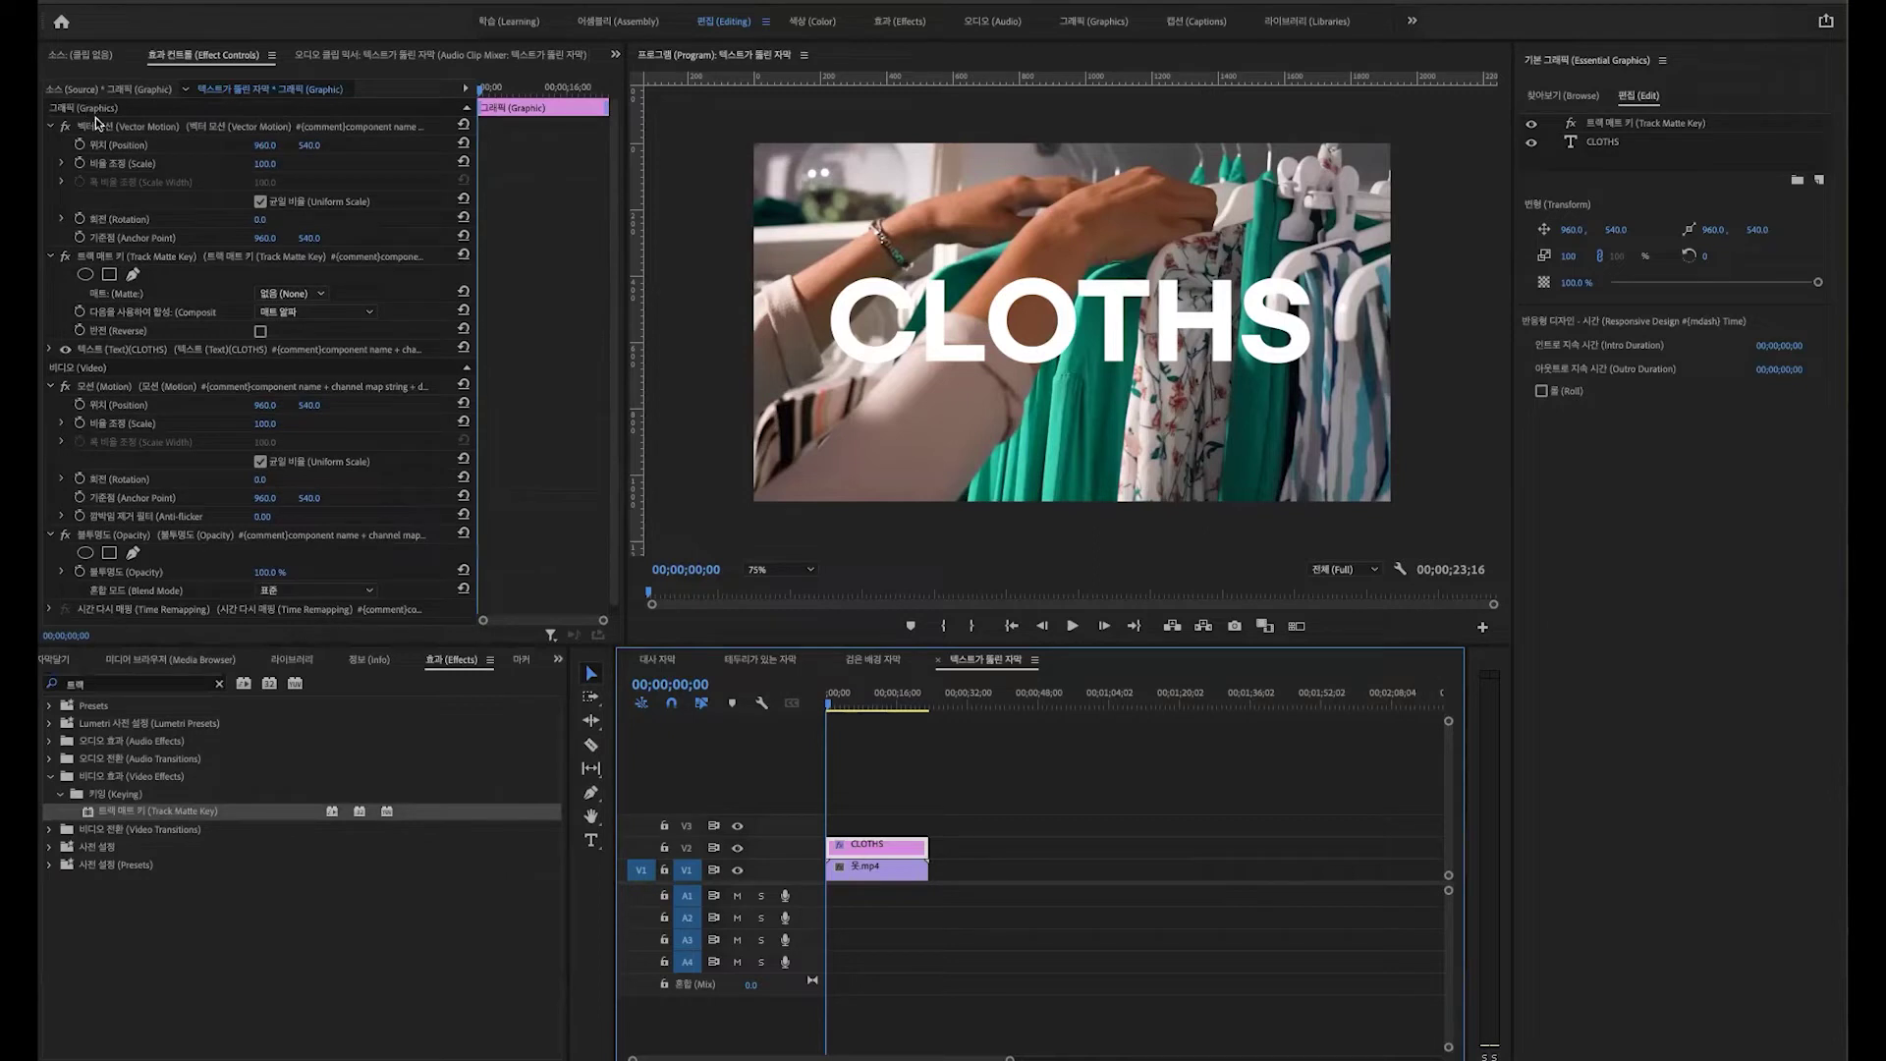
Step: Try Video 3 as the matte in the title's Track Matte Key effect and play the sequence briefly
left_click(94, 259)
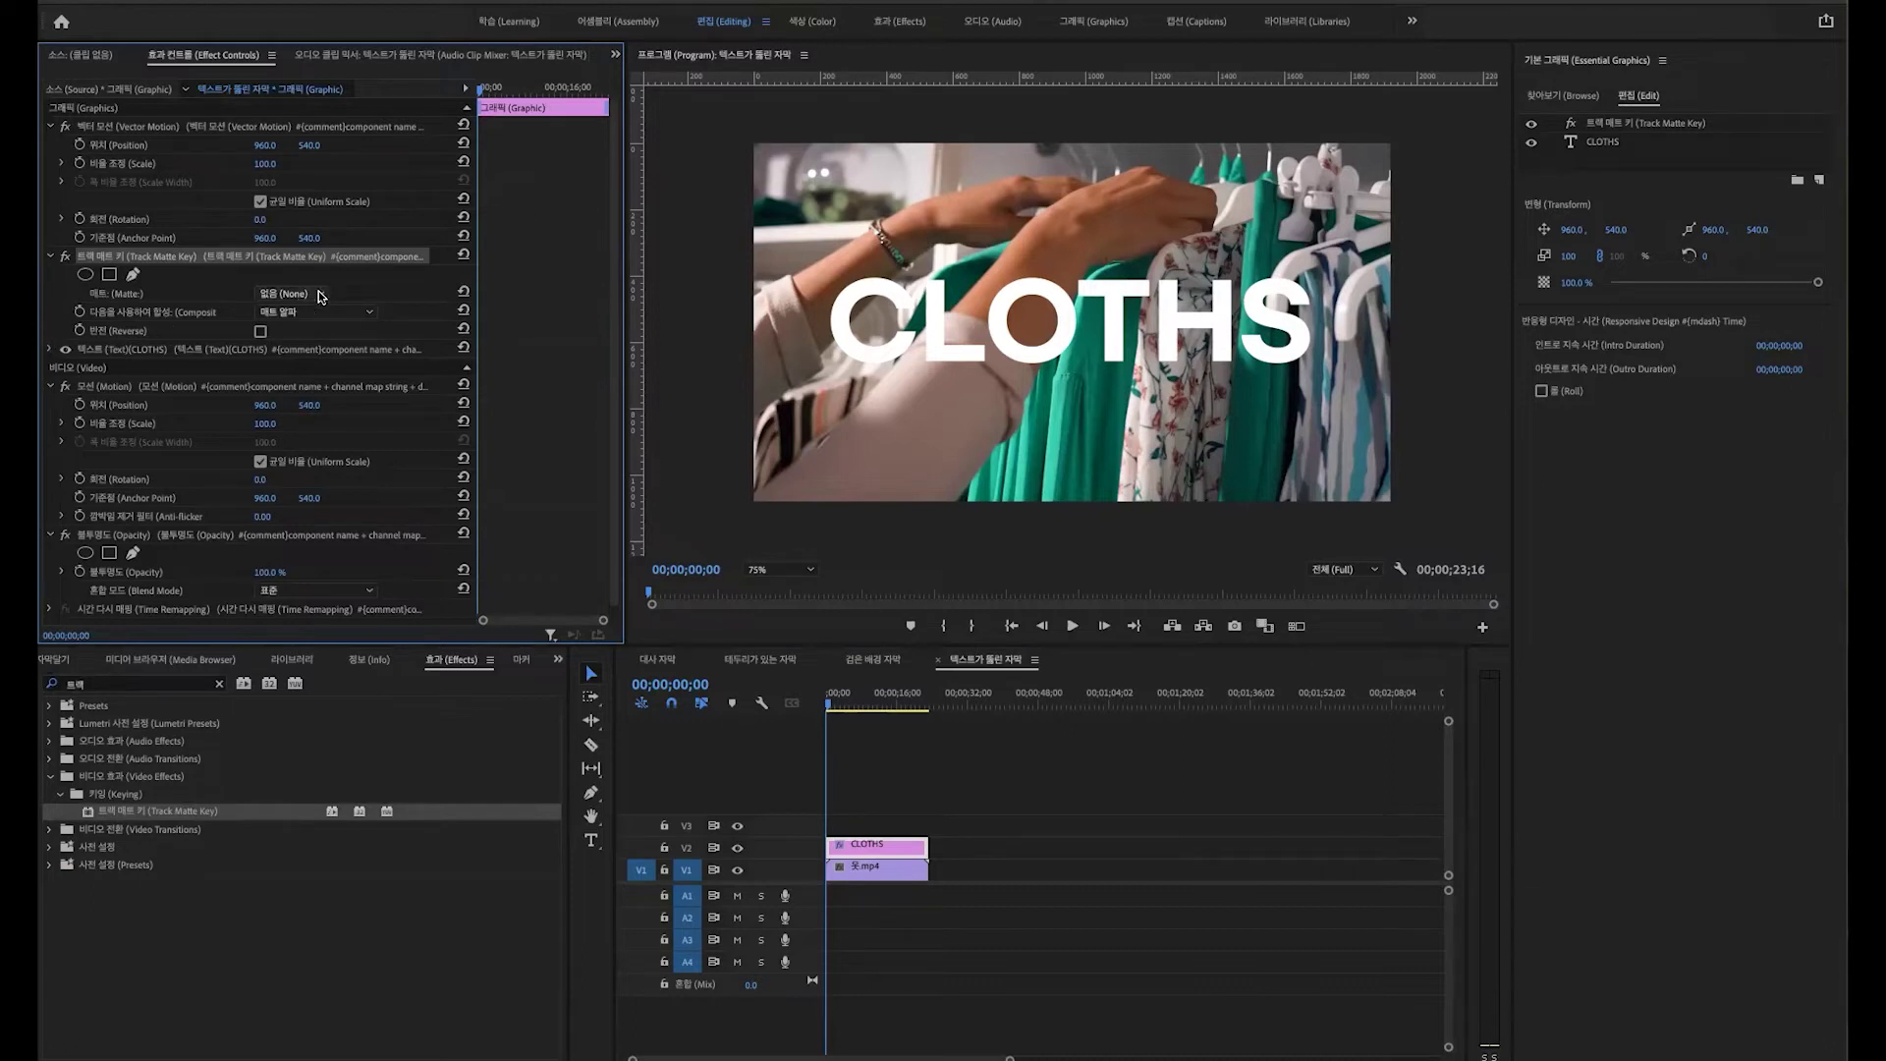
left_click(288, 295)
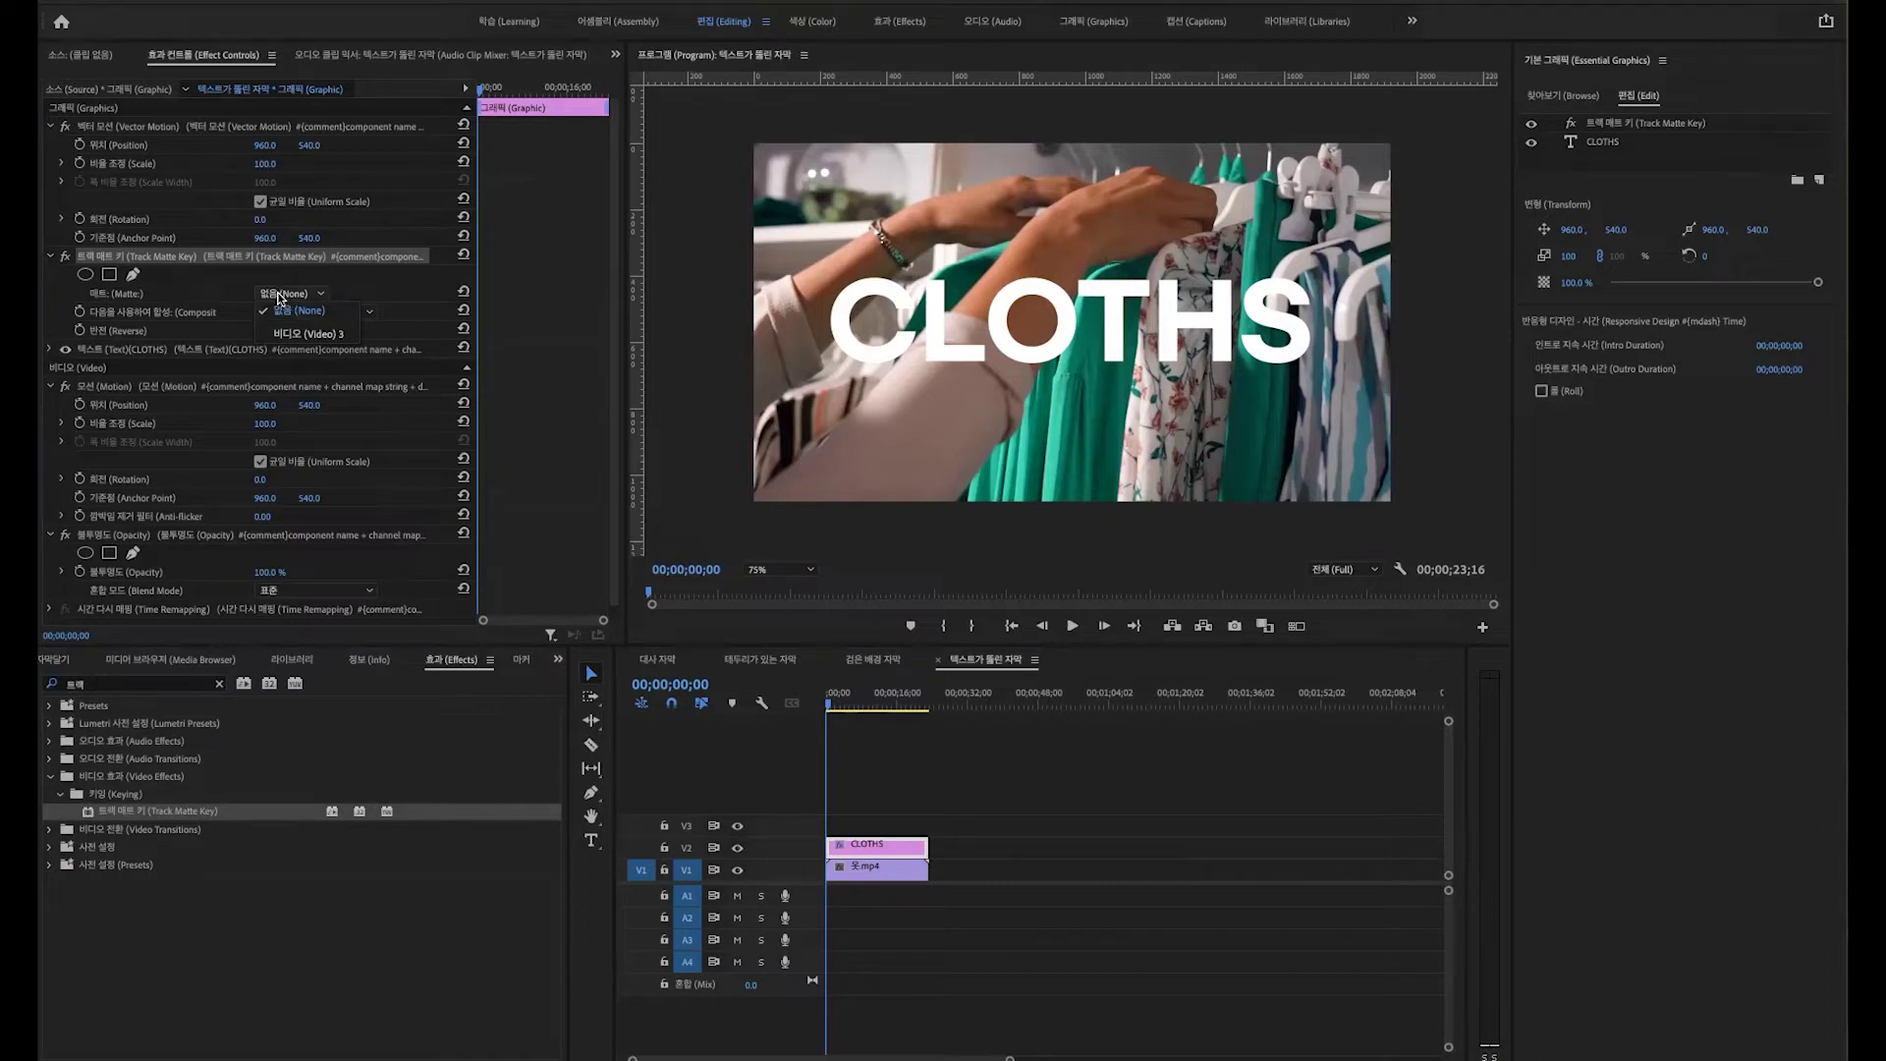
left_click(282, 335)
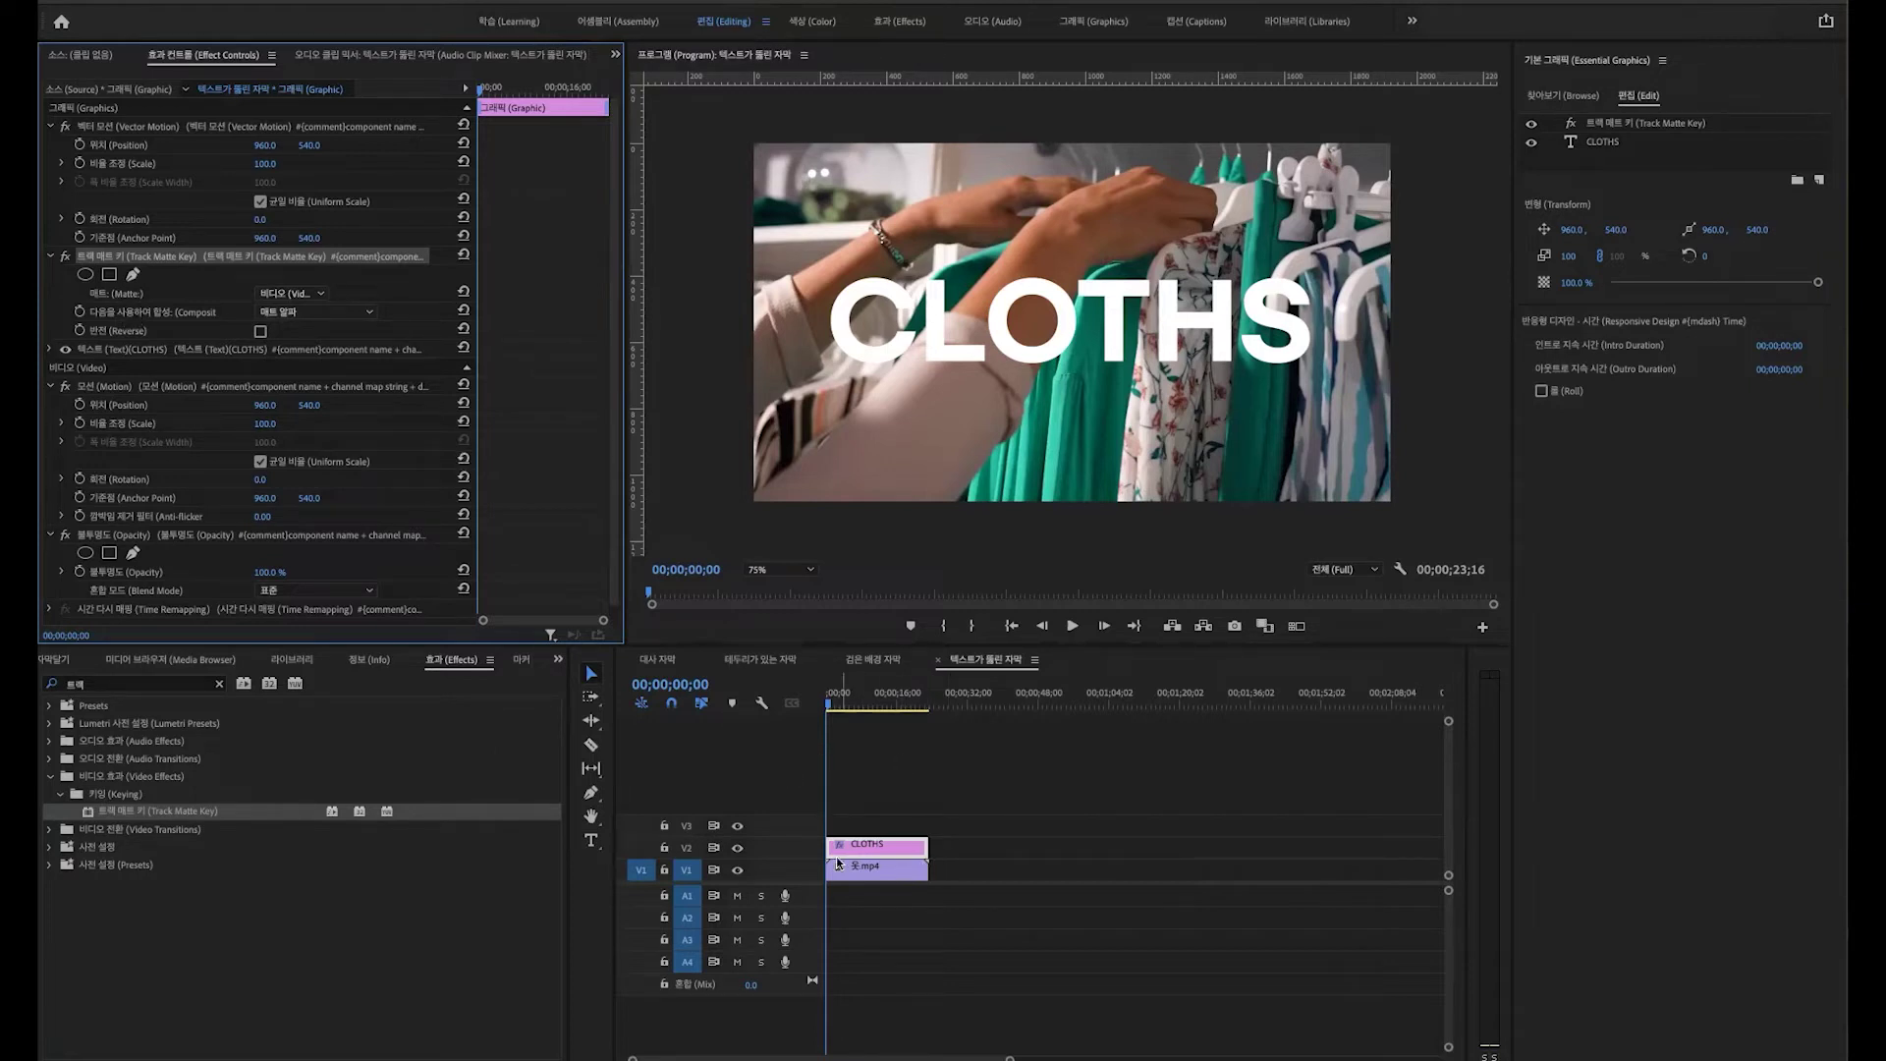
left_click(841, 720)
key("space")
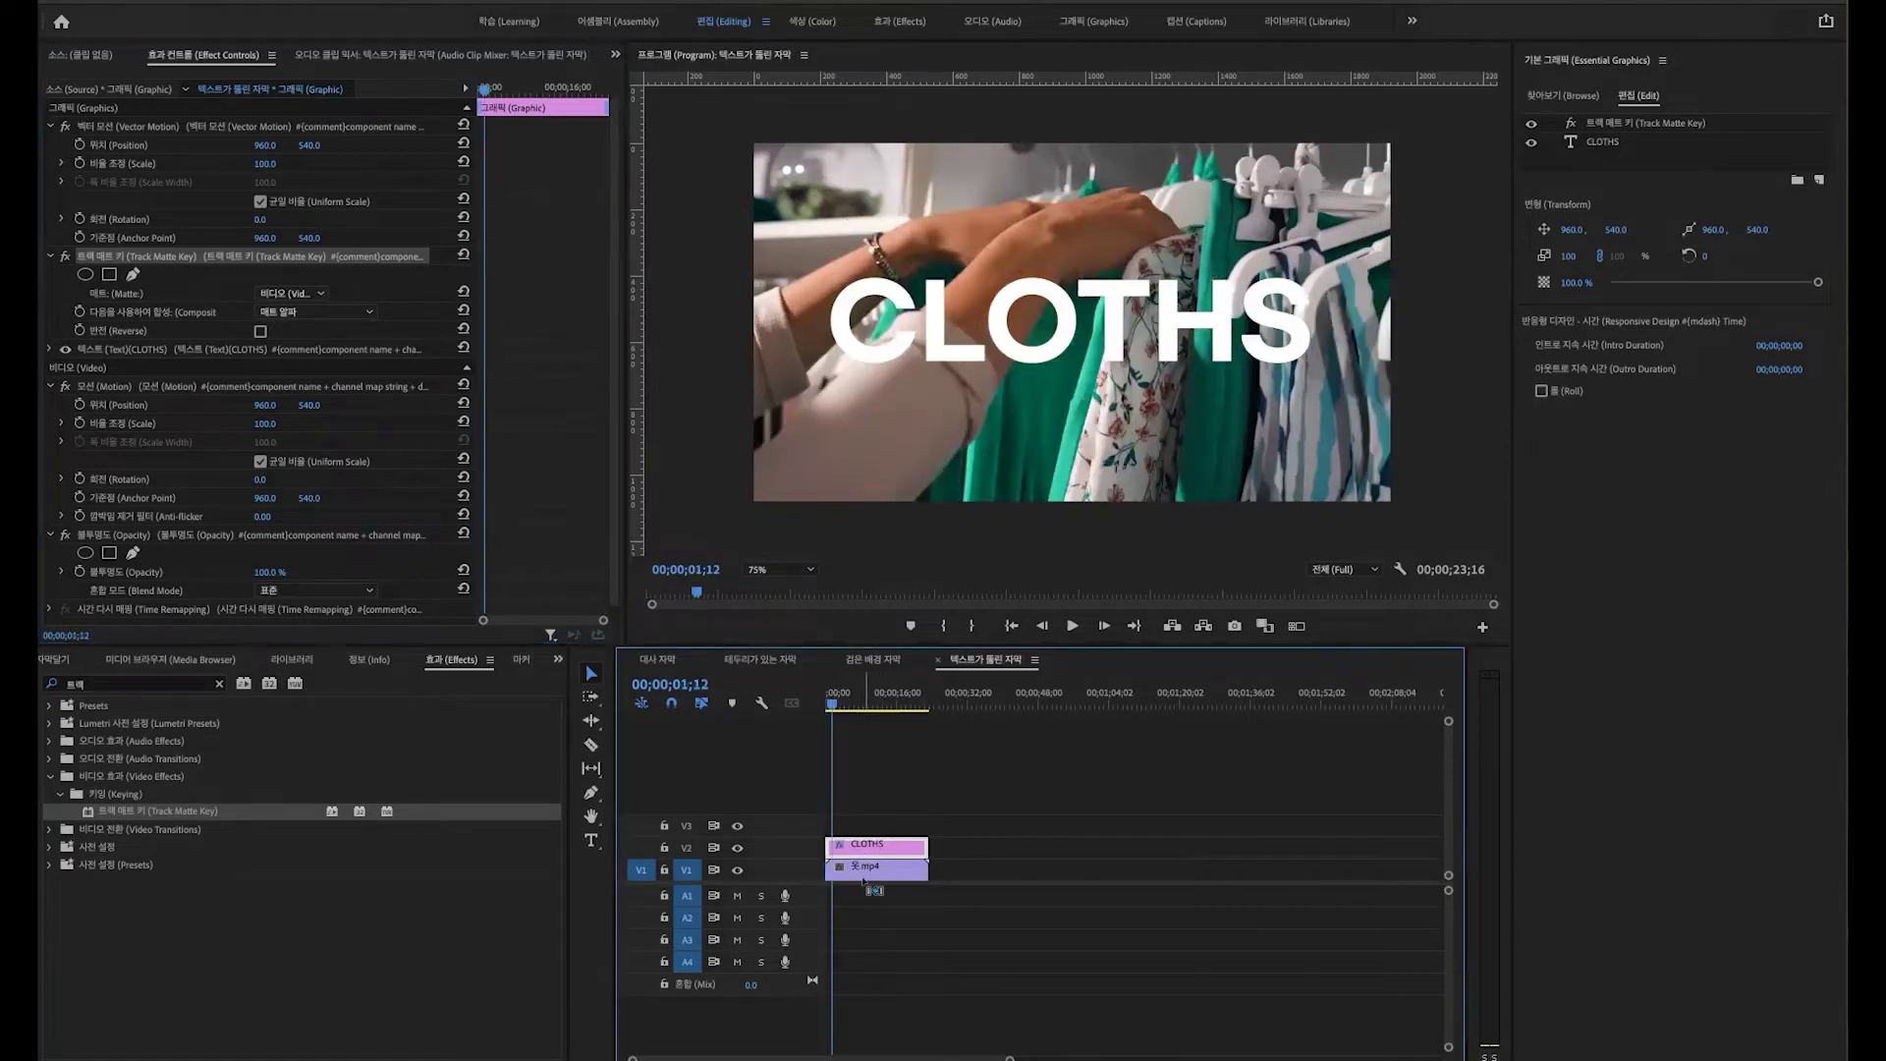
key("space")
Step: Delete the Track Matte Key effect from the CLOTHS title
left_click(241, 258)
key("Delete")
left_click(197, 257)
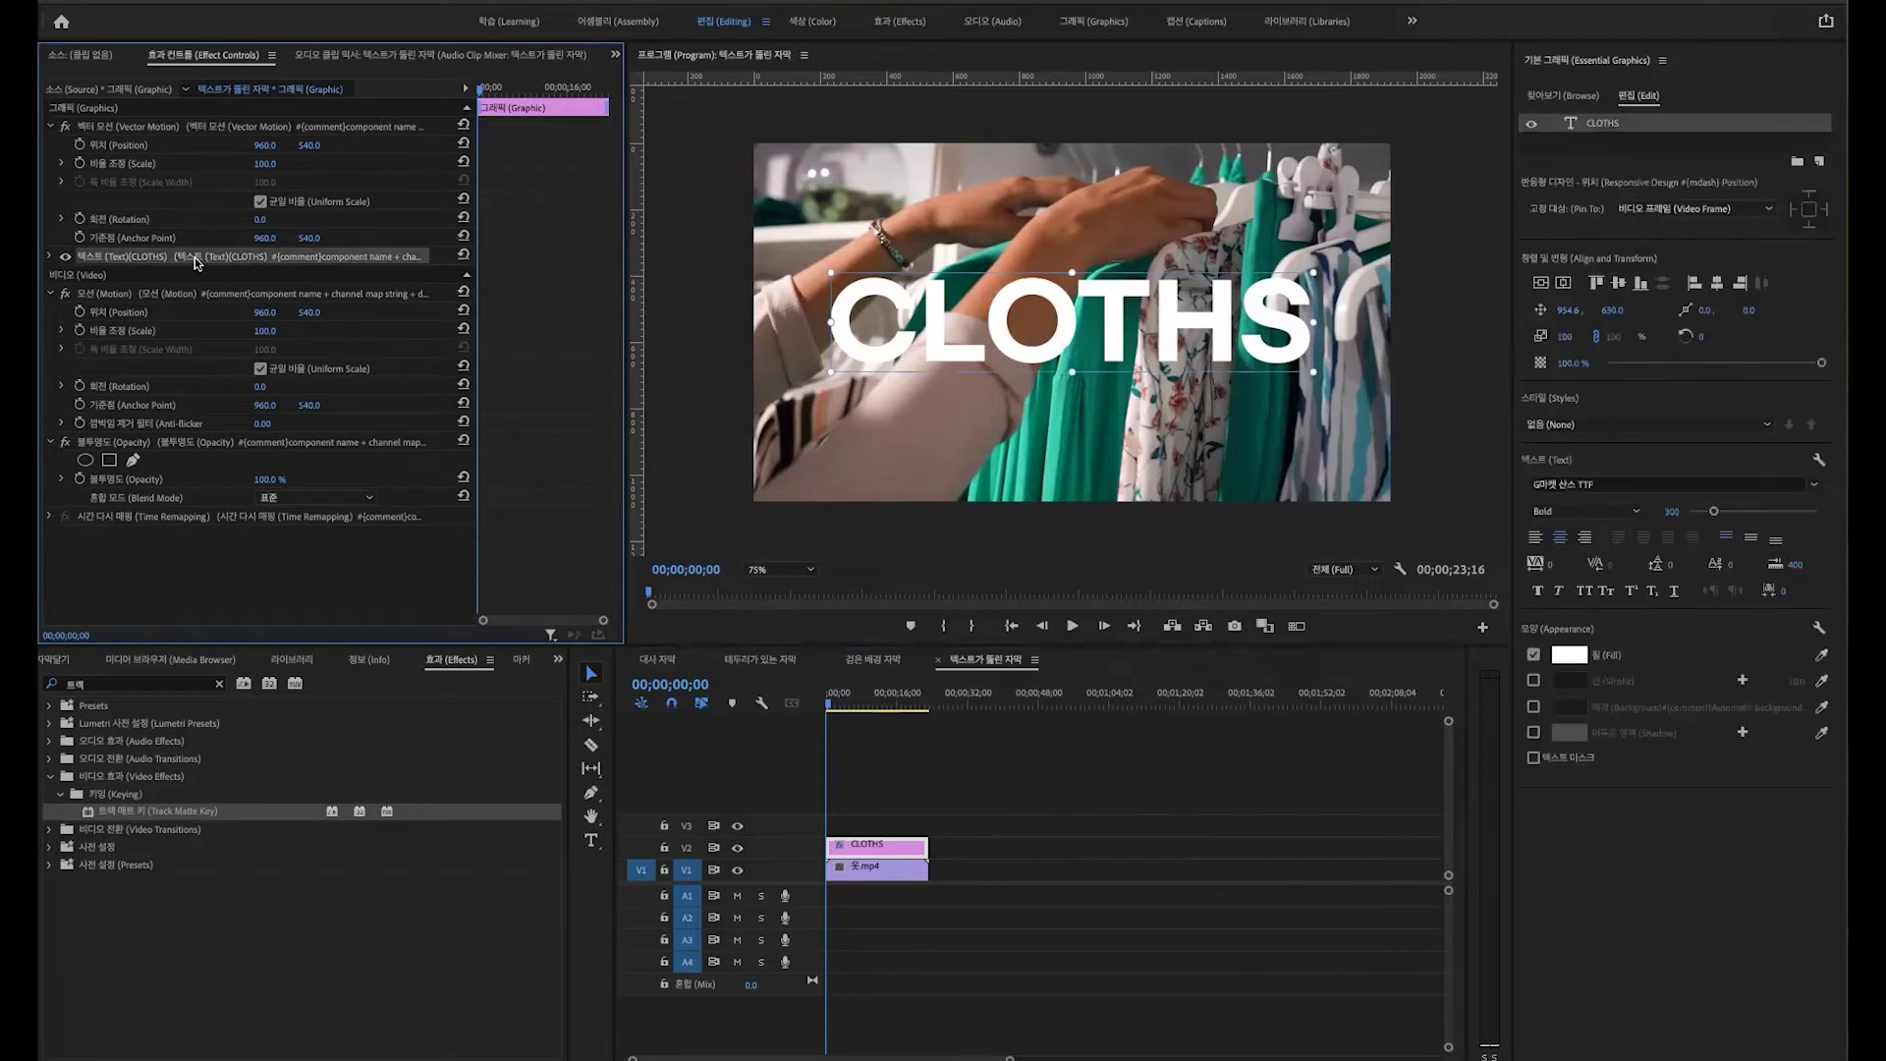
left_click(1041, 867)
left_click(868, 850)
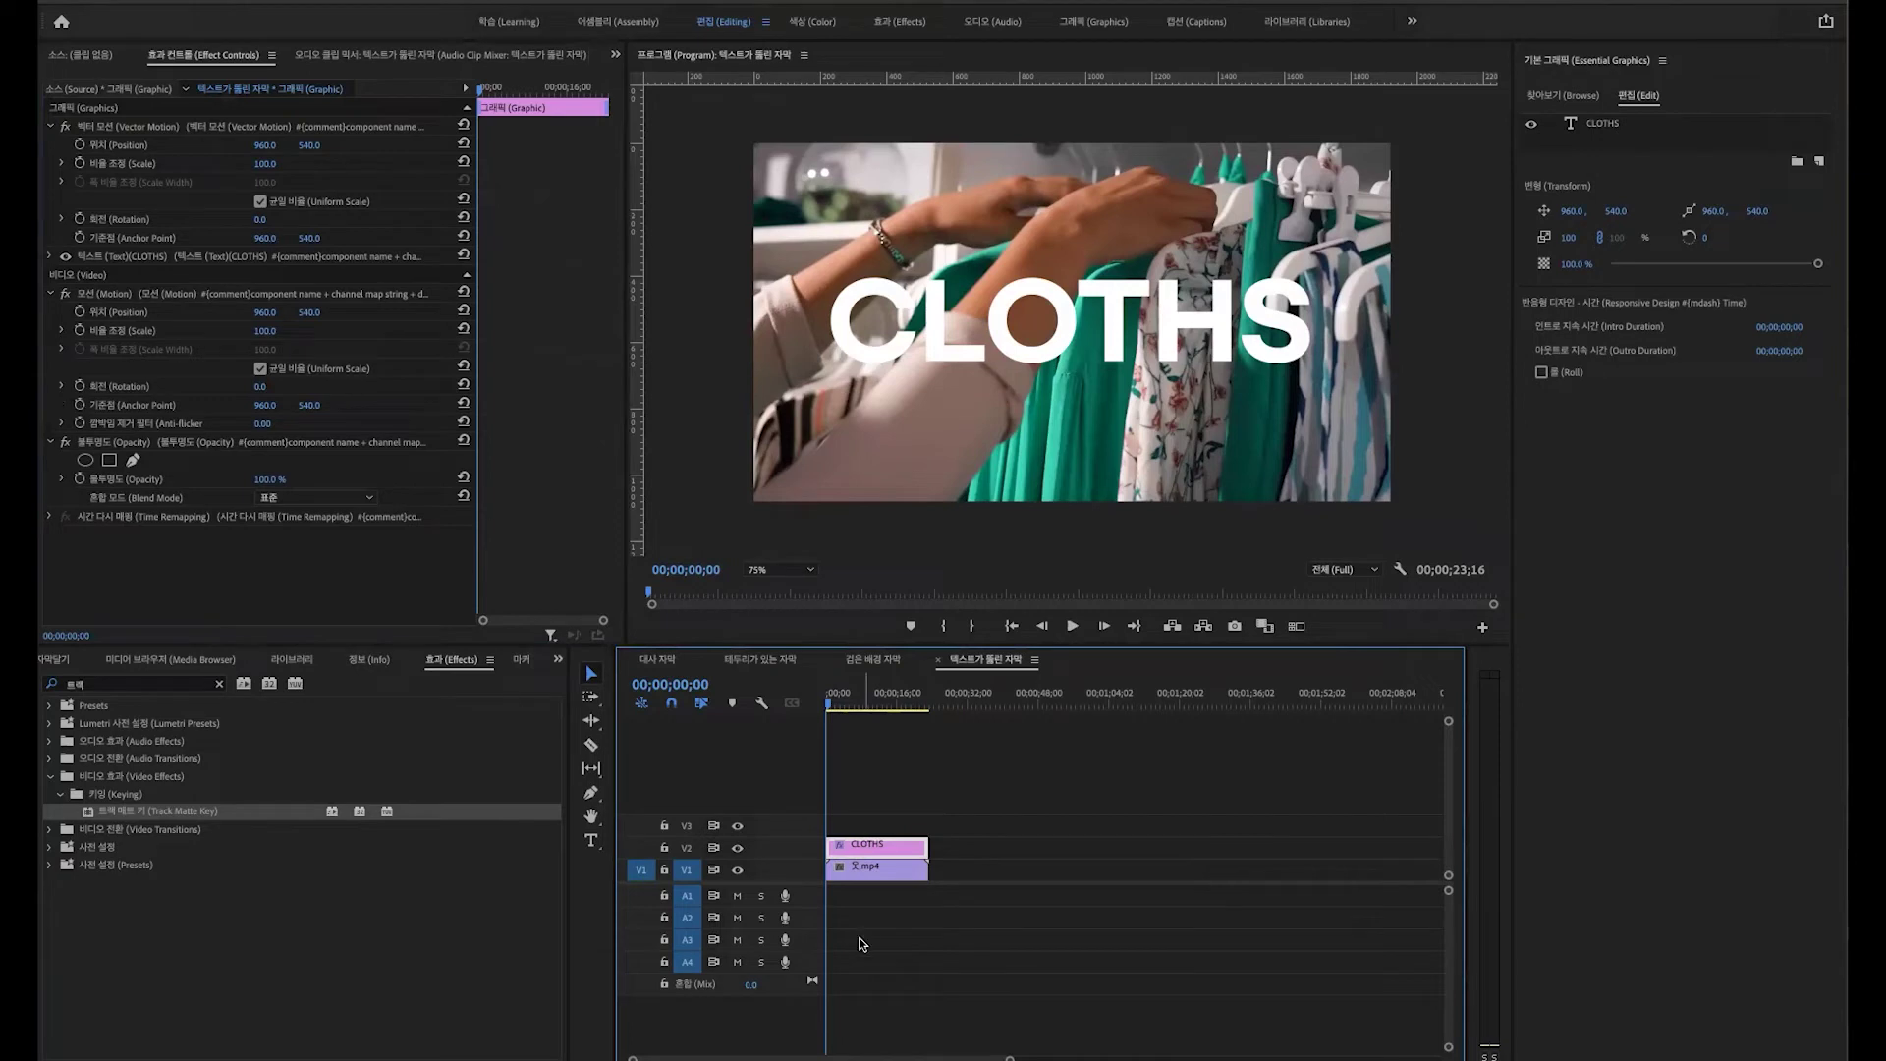
Step: Apply Track Matte Key to the 옷.mp4 clip on V1 with Video 2 as its matte, and play the sequence
left_click(867, 871)
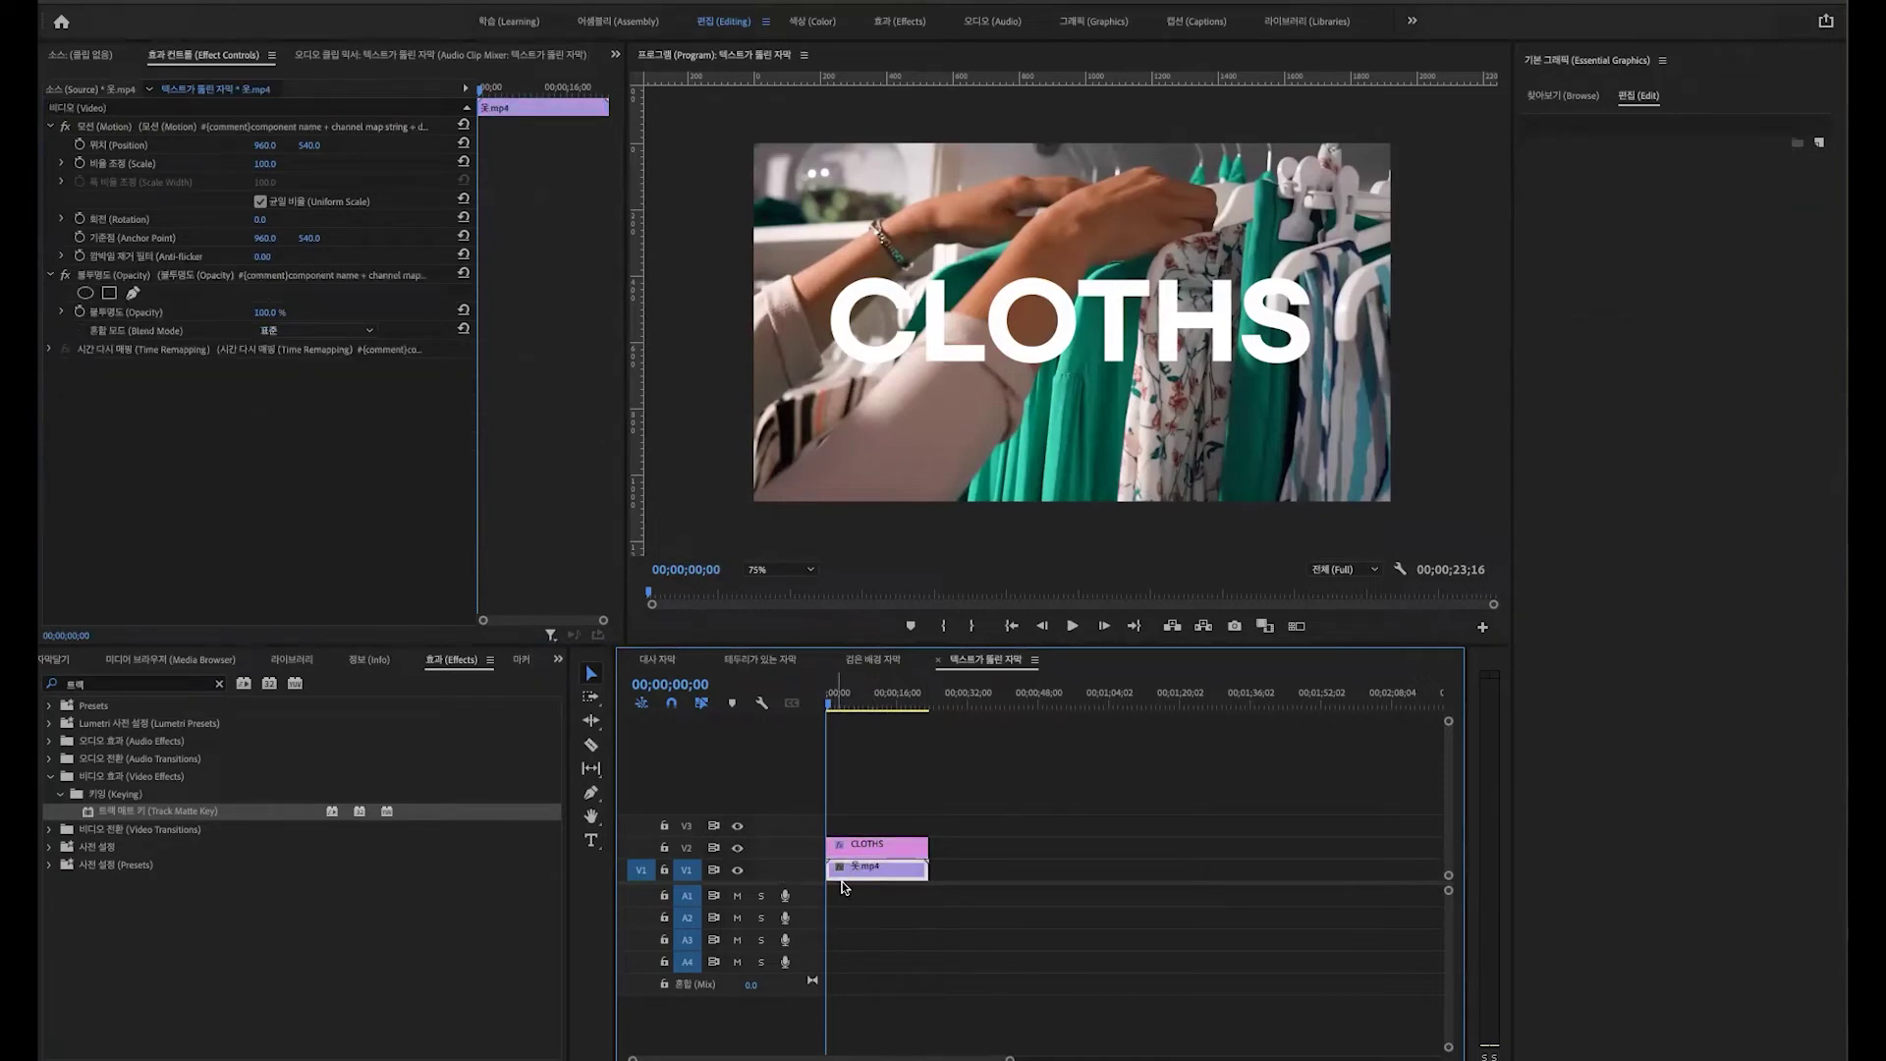
double_click(145, 812)
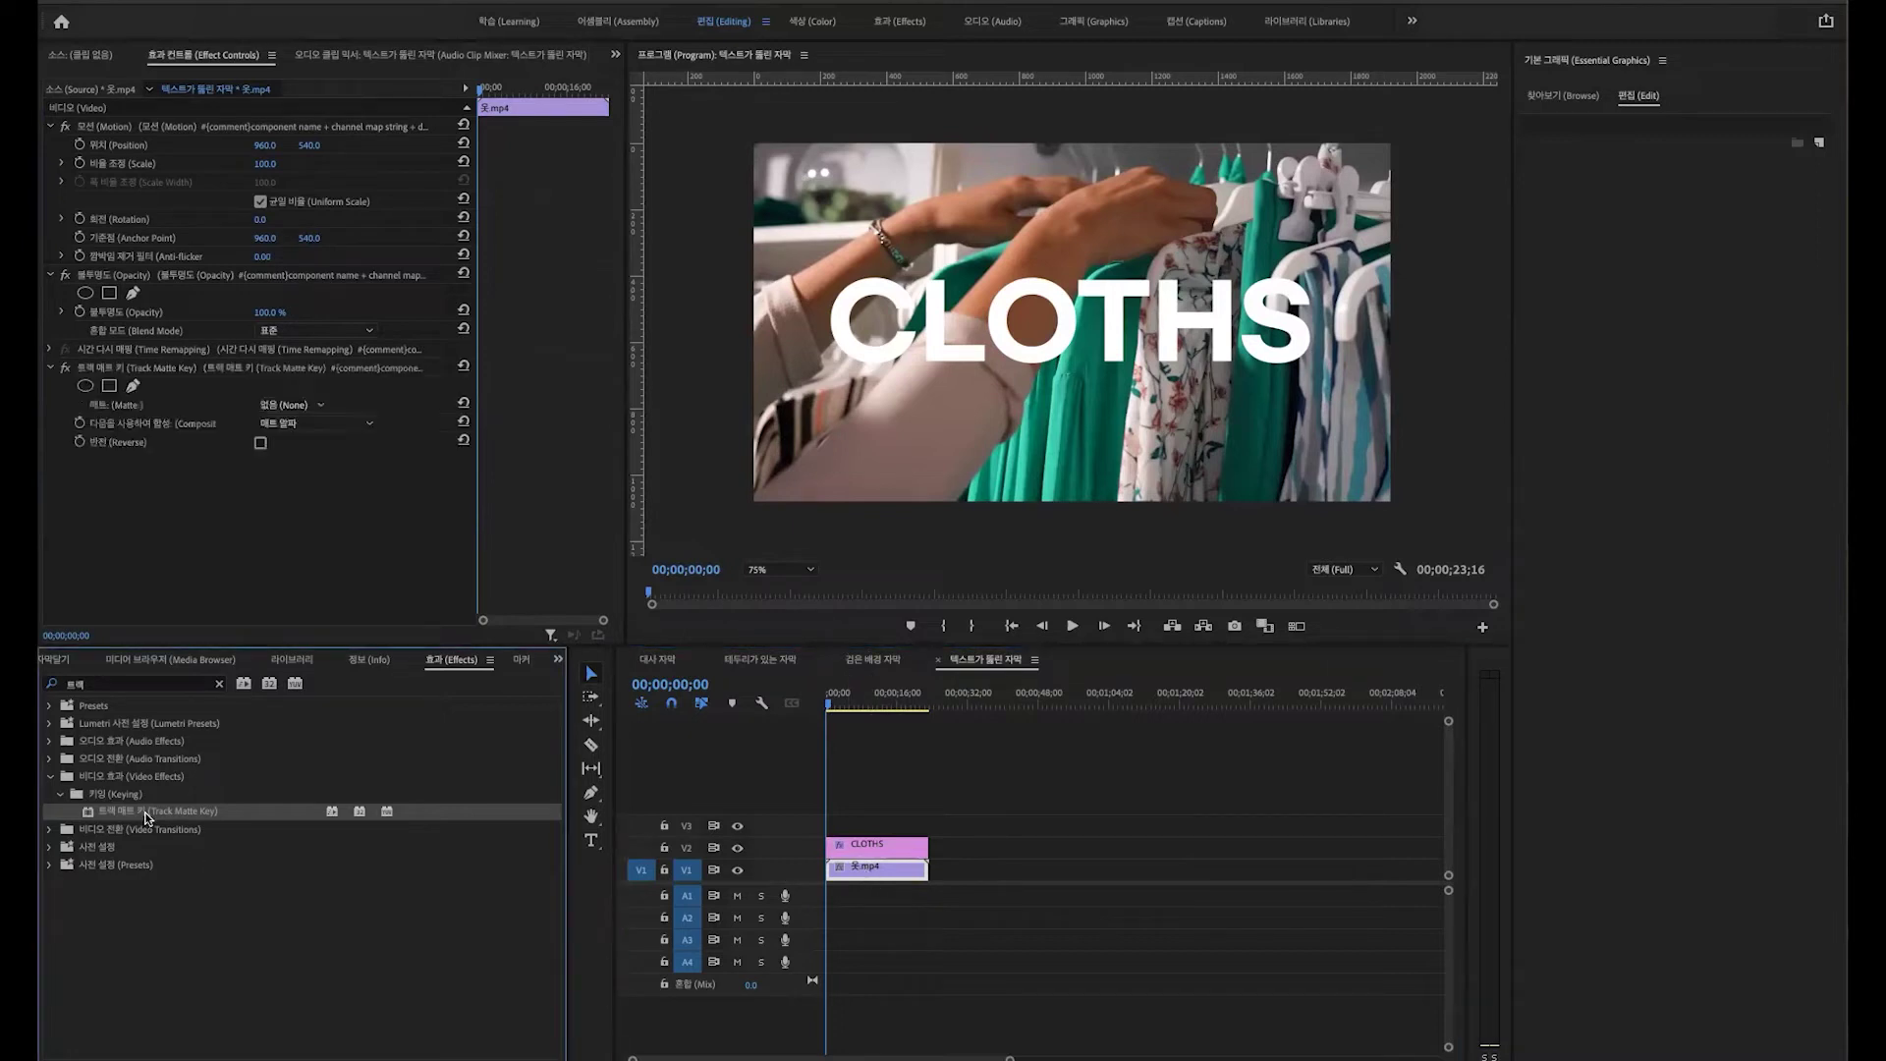
left_click(296, 405)
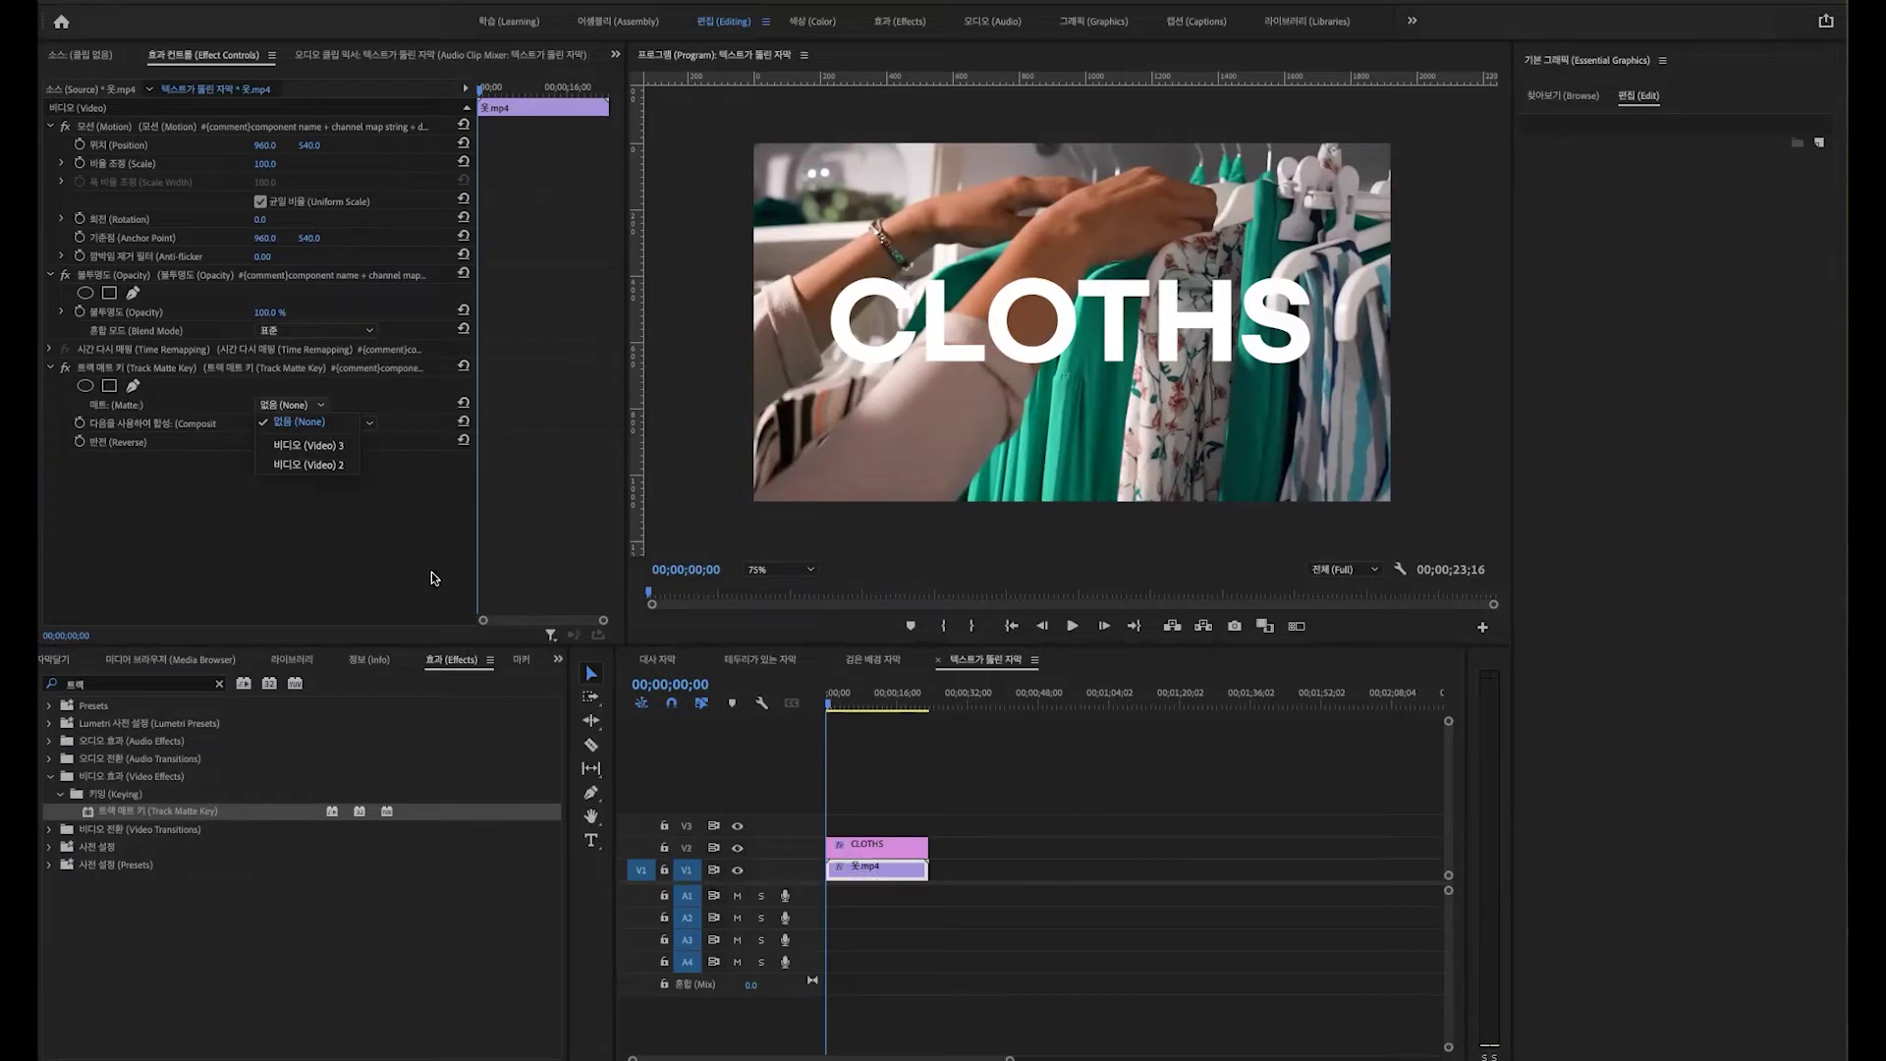
left_click(343, 465)
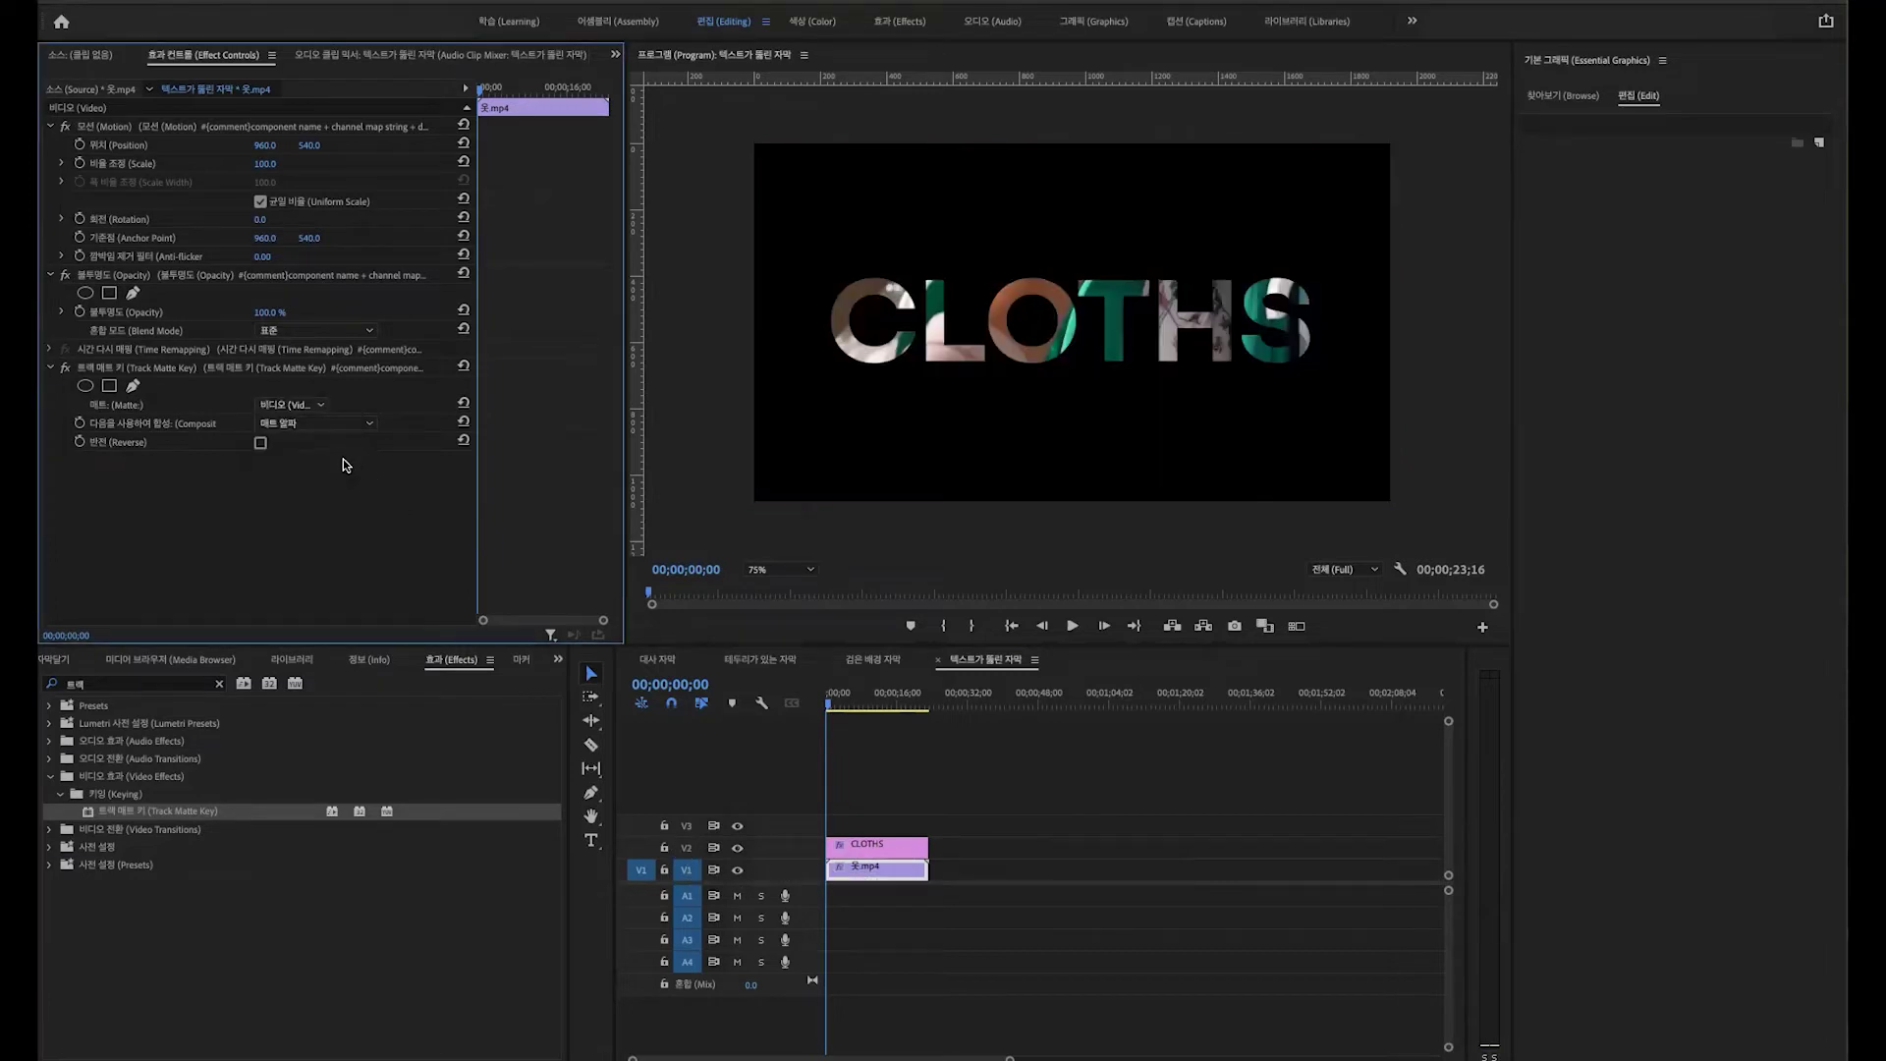
left_click(833, 698)
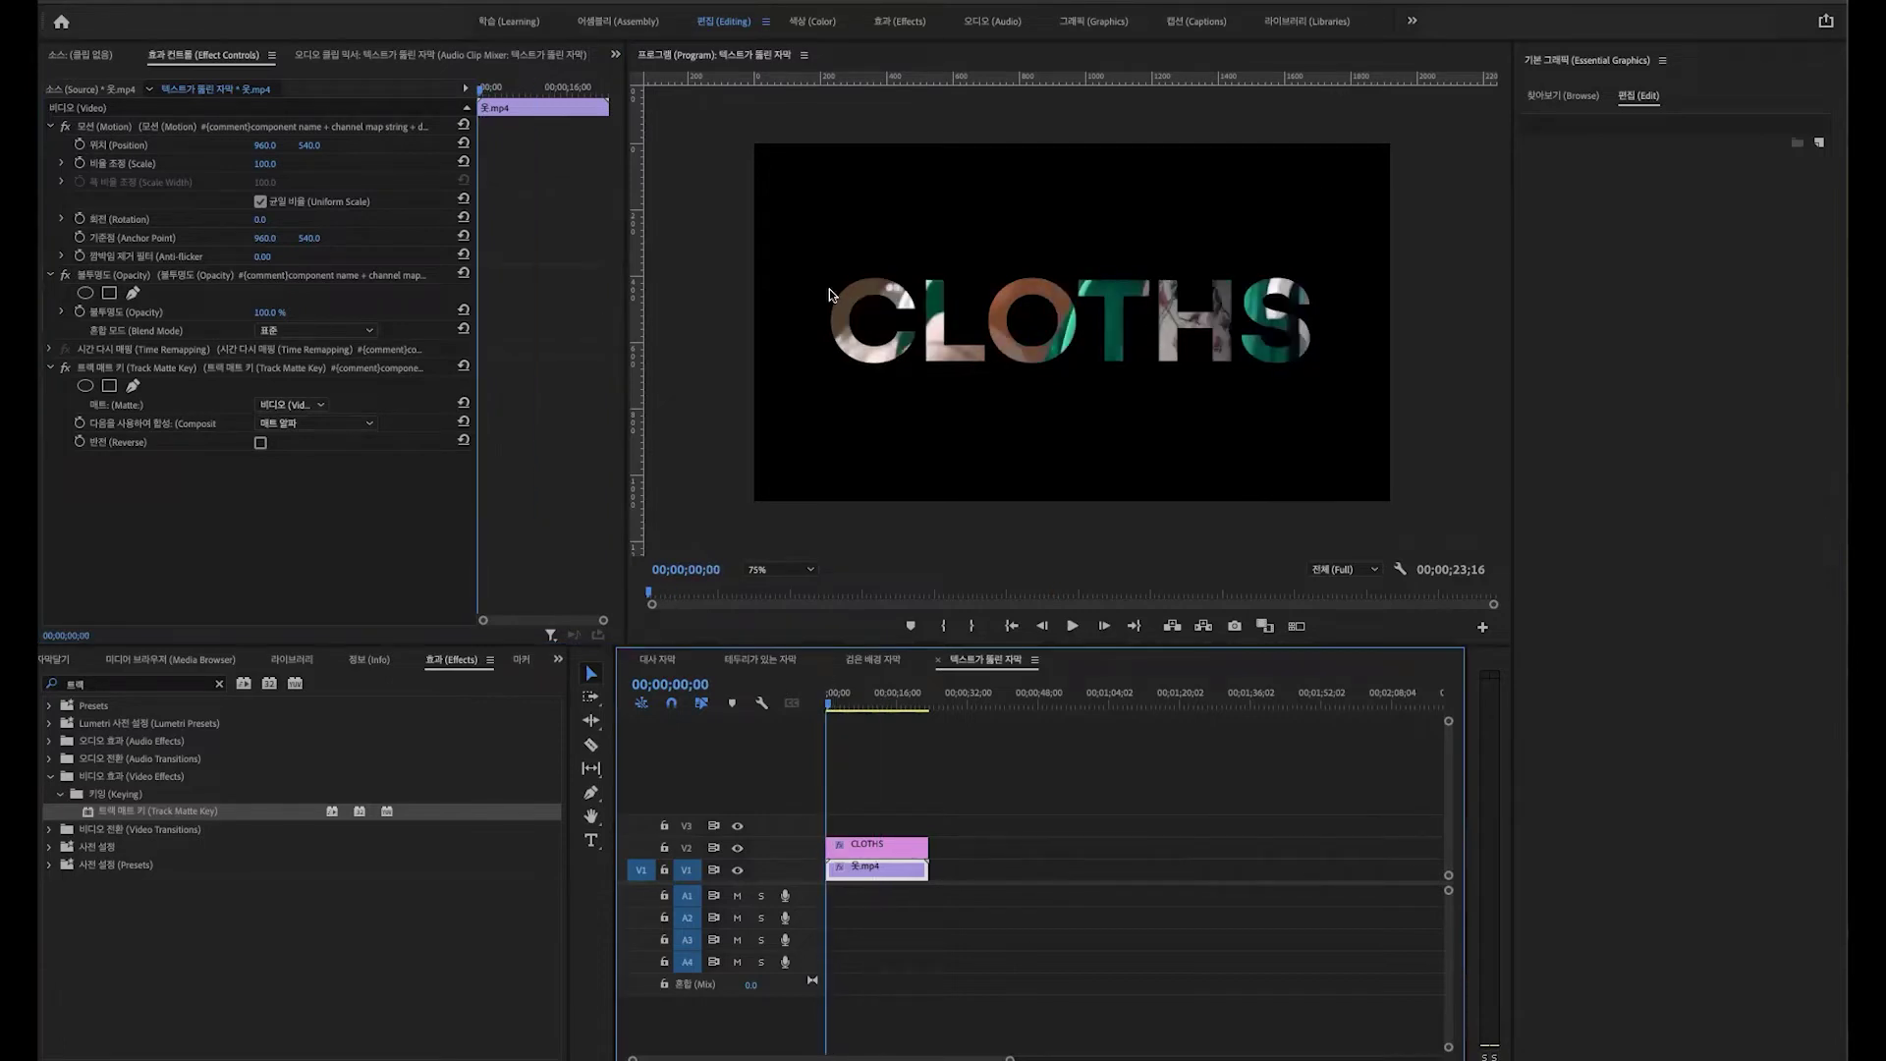
key("space")
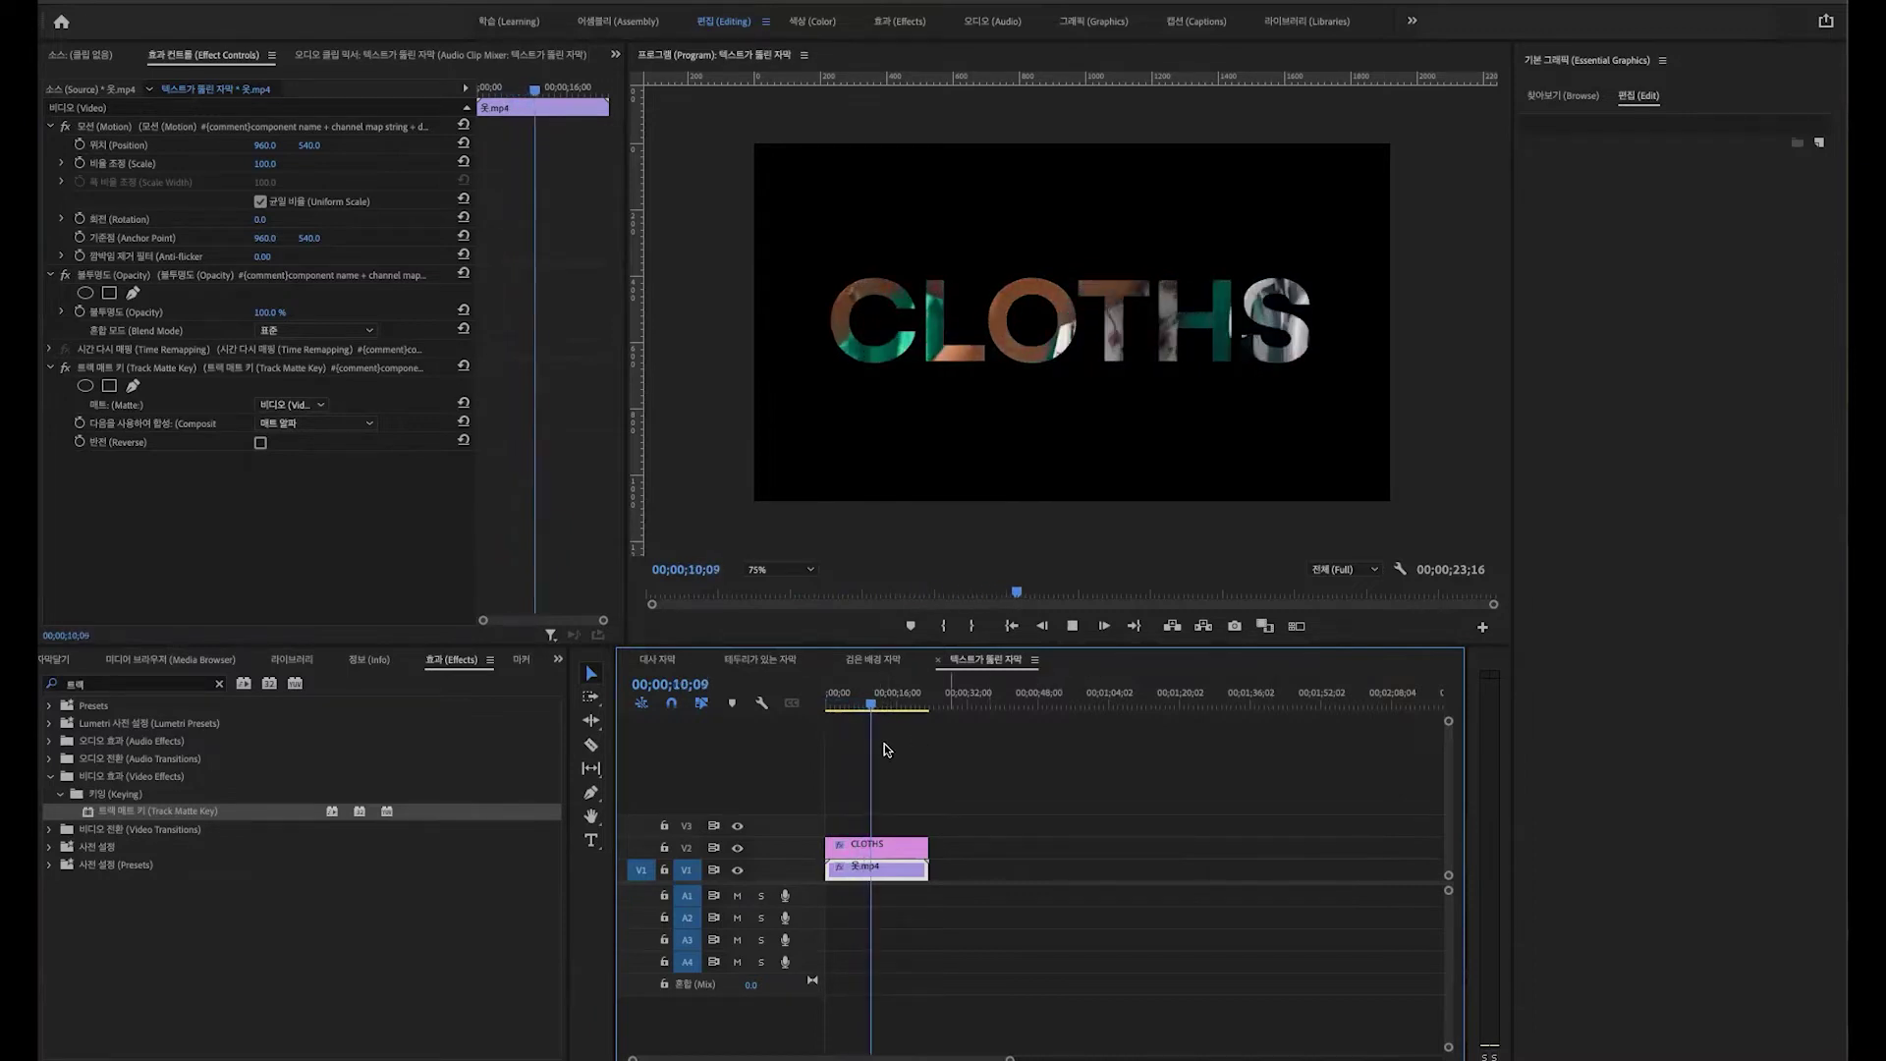
Step: Stop playback and replace the CLOTHS title text with 안녕하세요
key("space")
double_click(1152, 346)
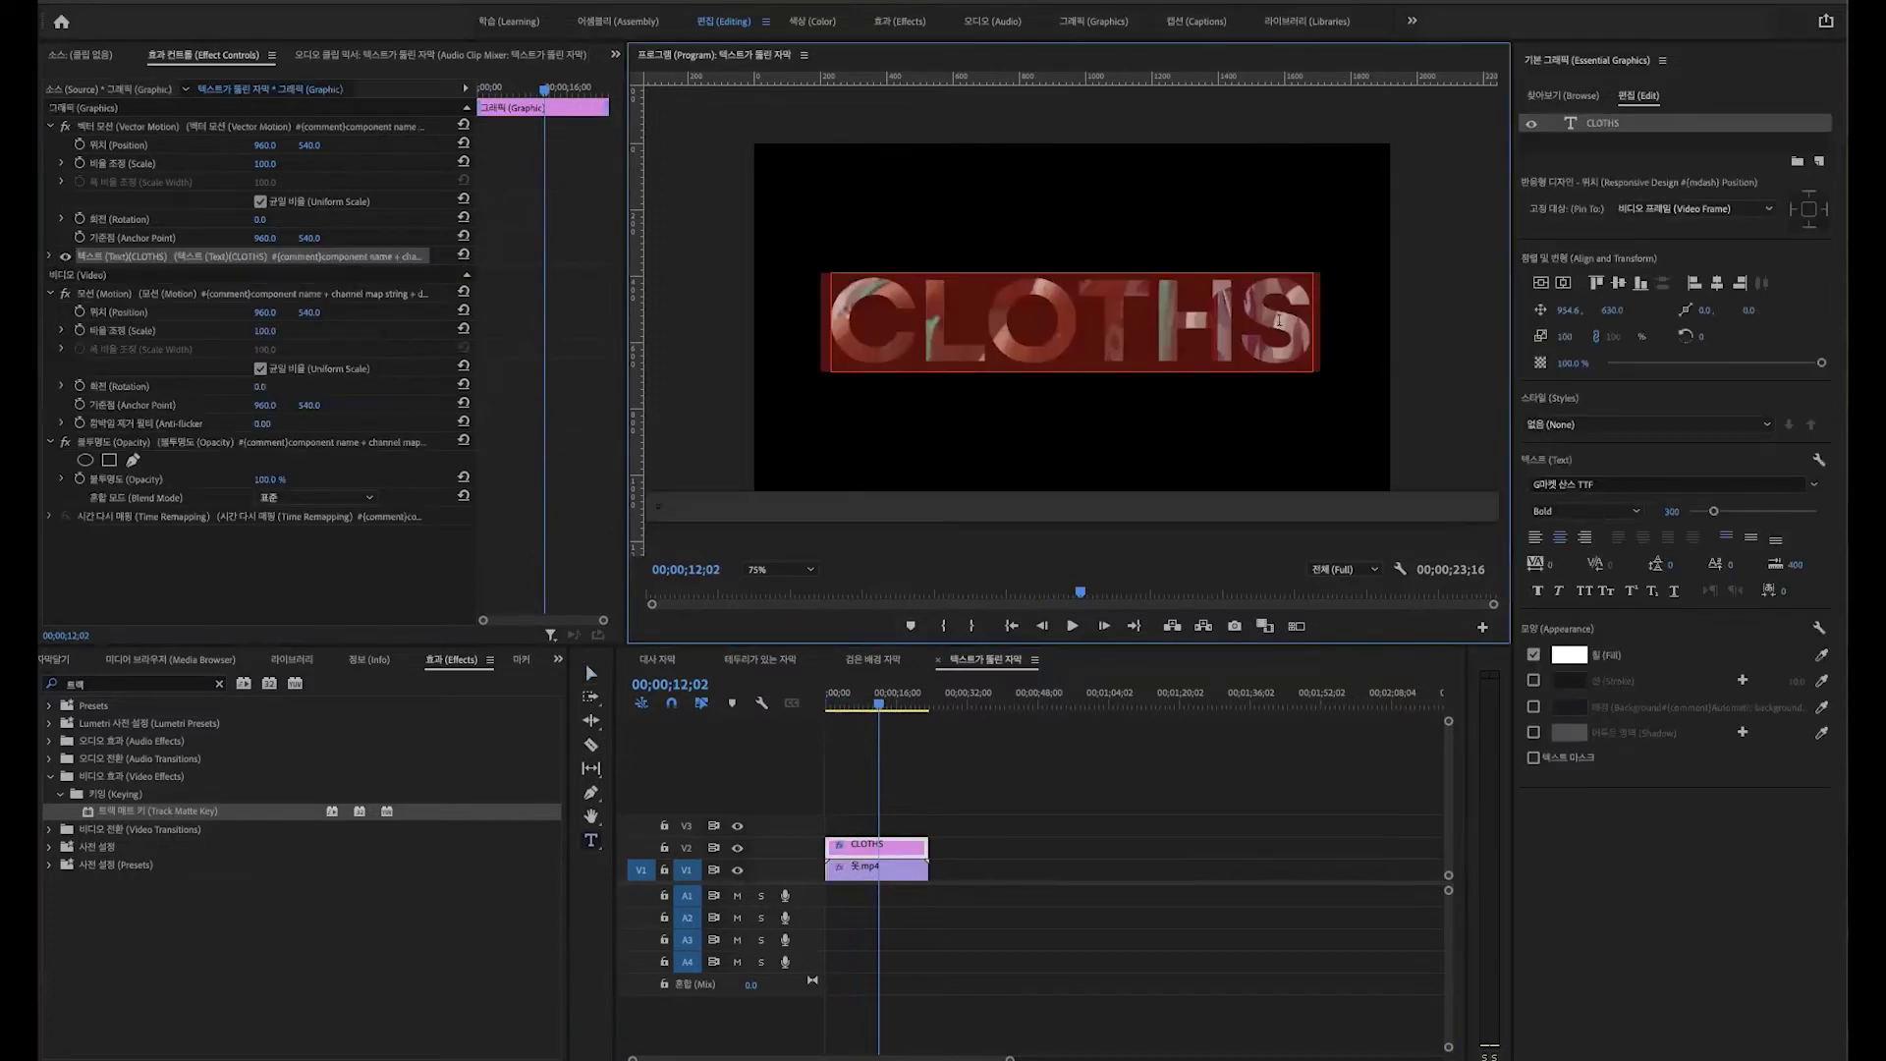
key("BackSpace")
type("d")
key("BackSpace")
type("안녕하세요")
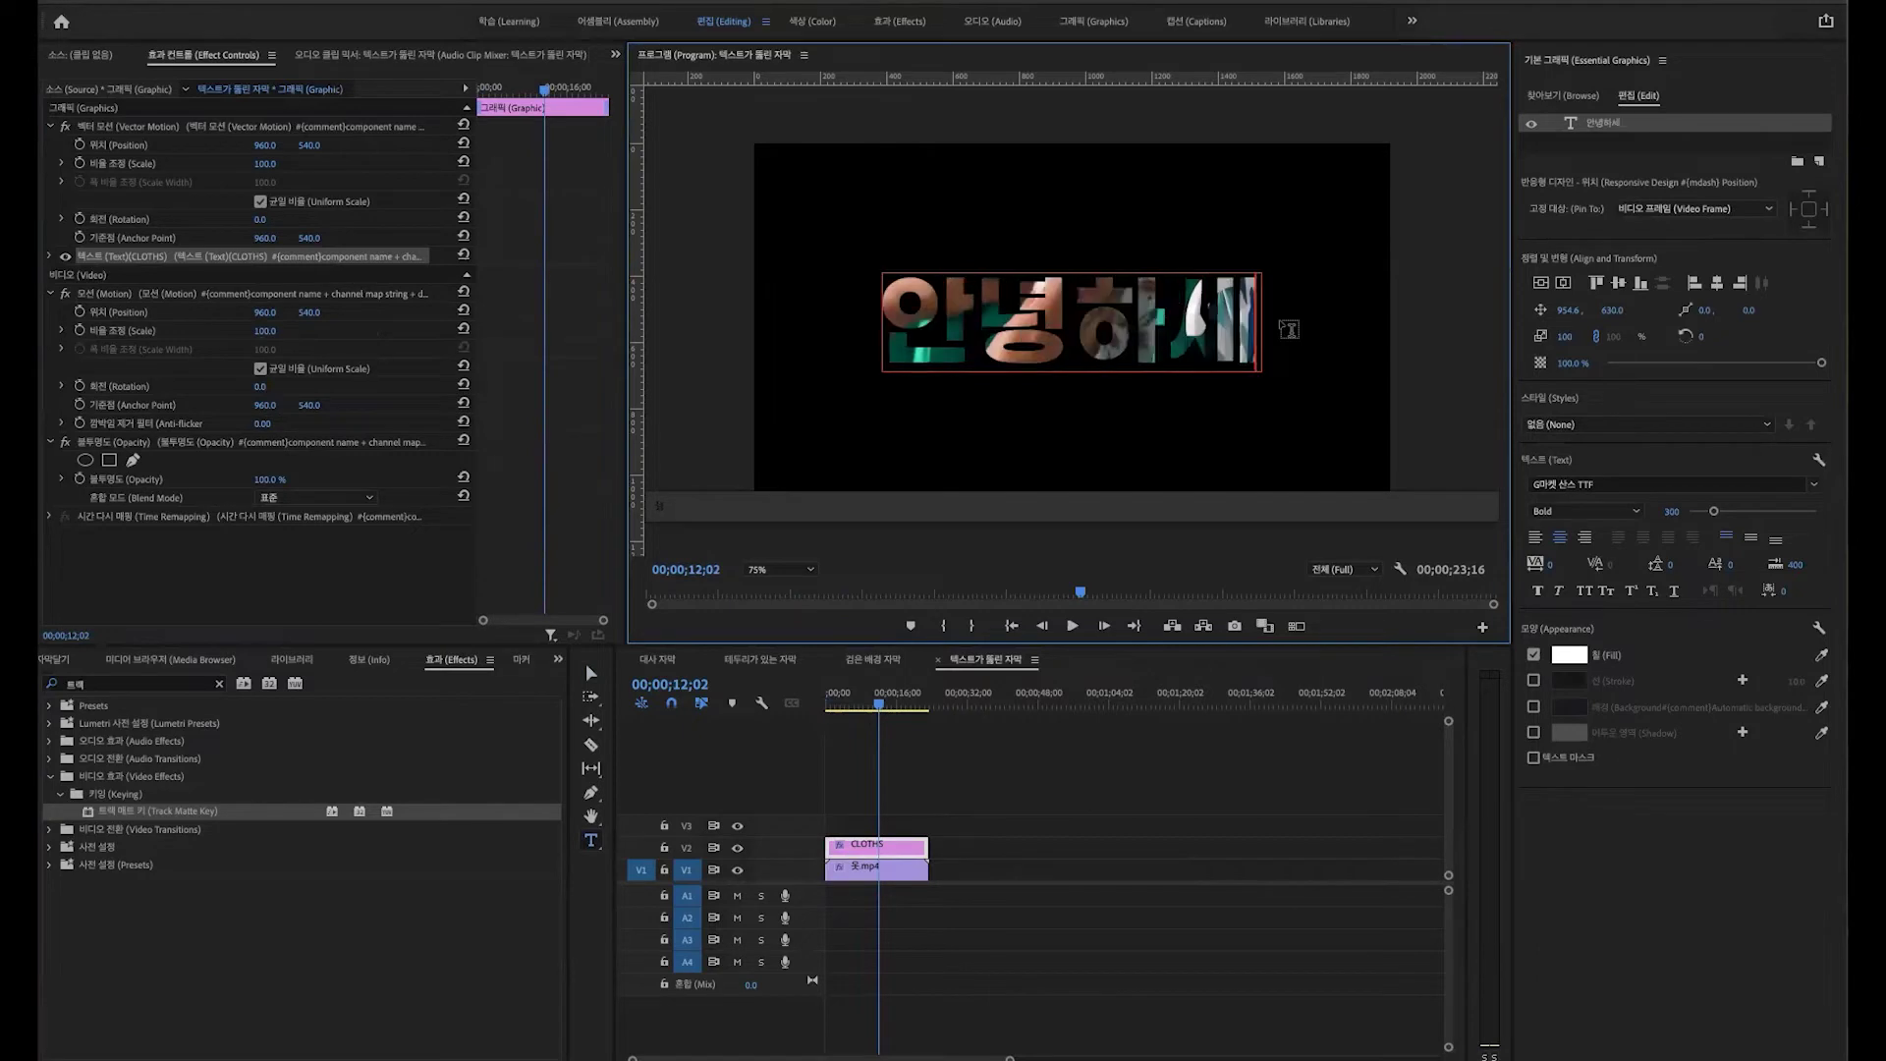
key("Escape")
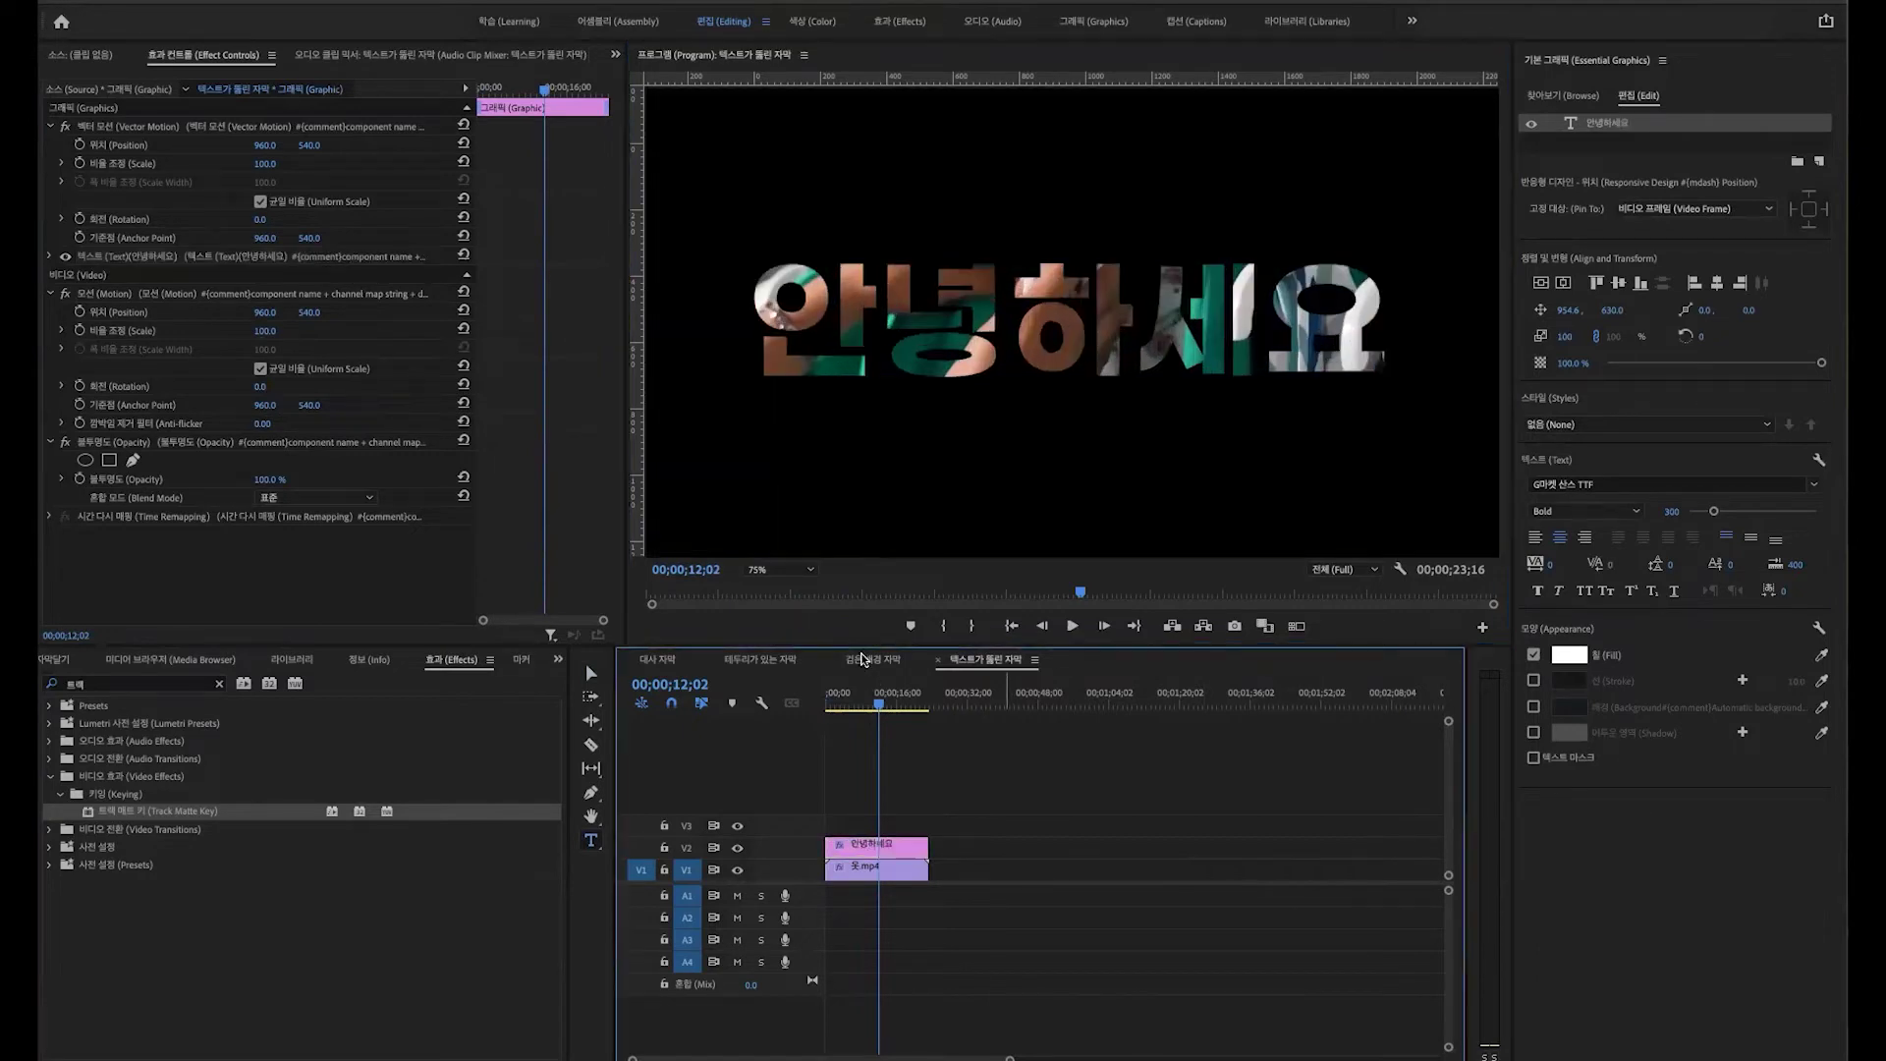
Step: Play the sequence from its start to check the 안녕하세요 cut-out title
left_click(728, 702)
key("Home")
key("space")
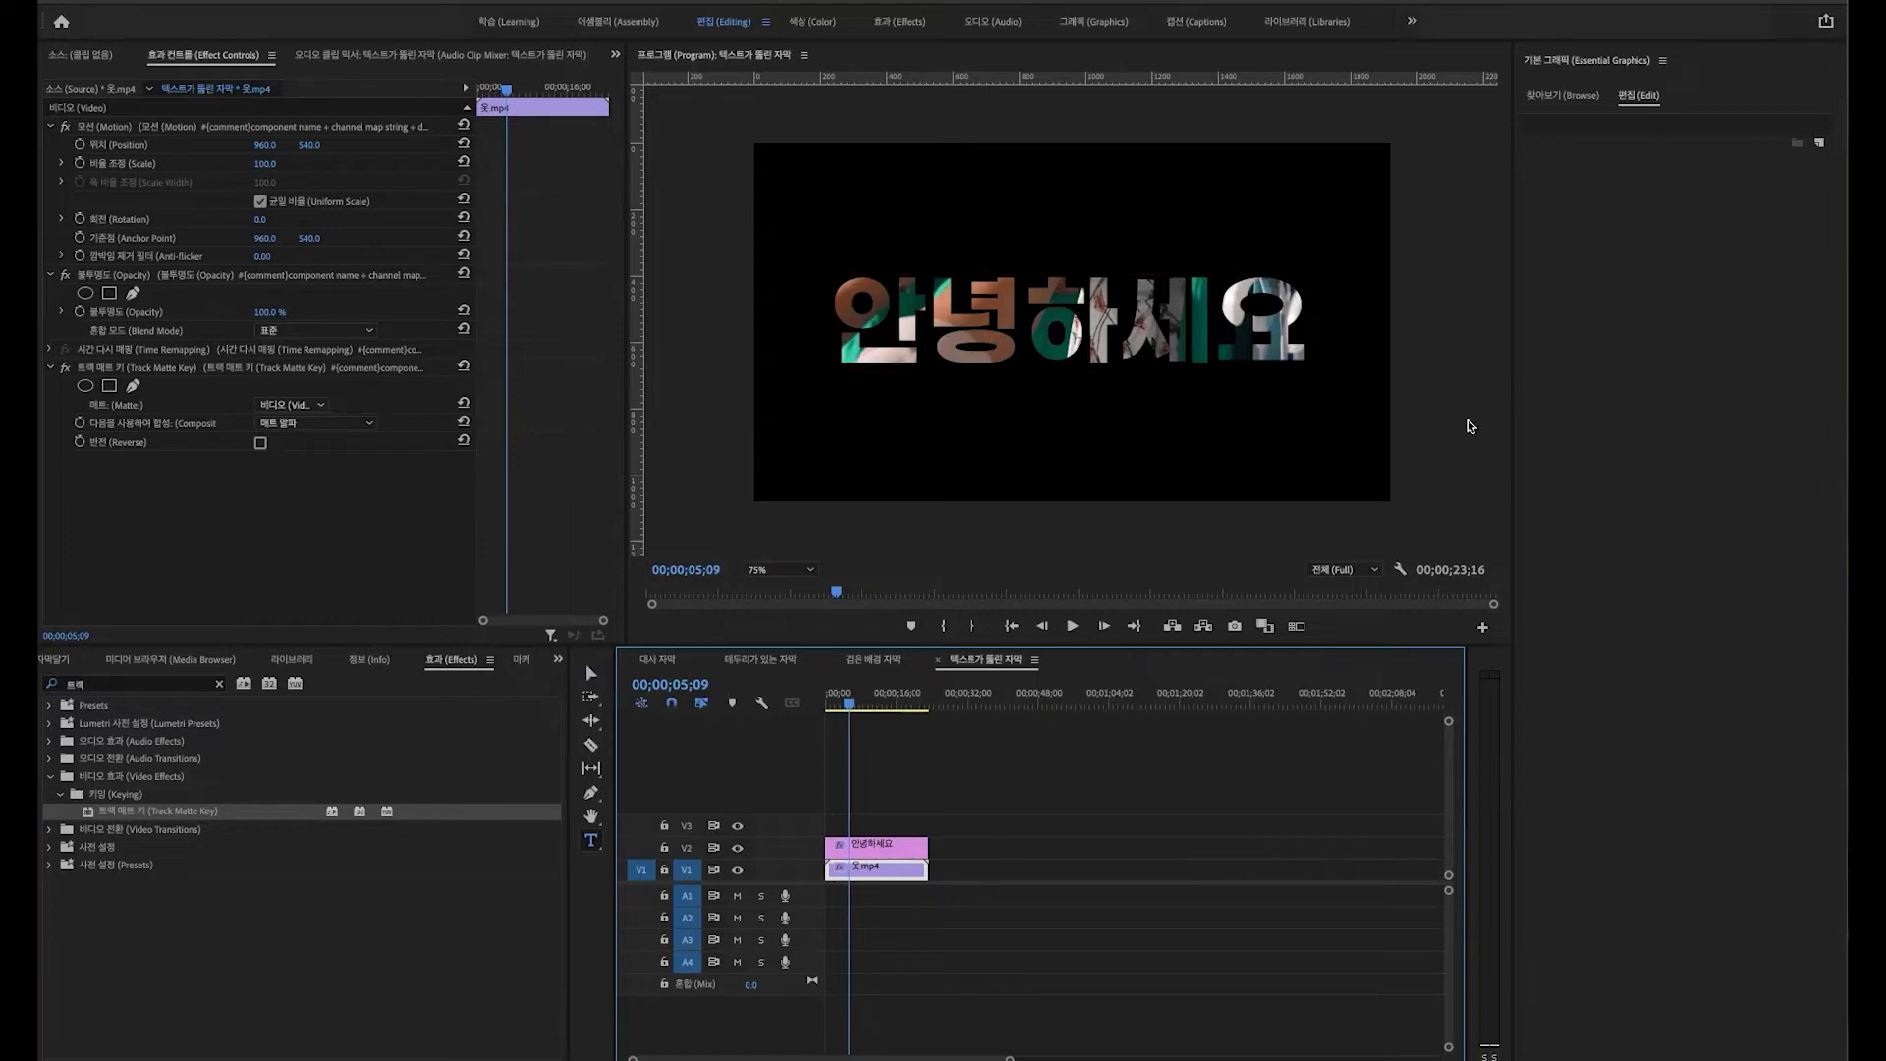
Step: Move the 안녕하세요 title and the 옷.mp4 clip together up one track, onto V3 and V2
left_click(592, 675)
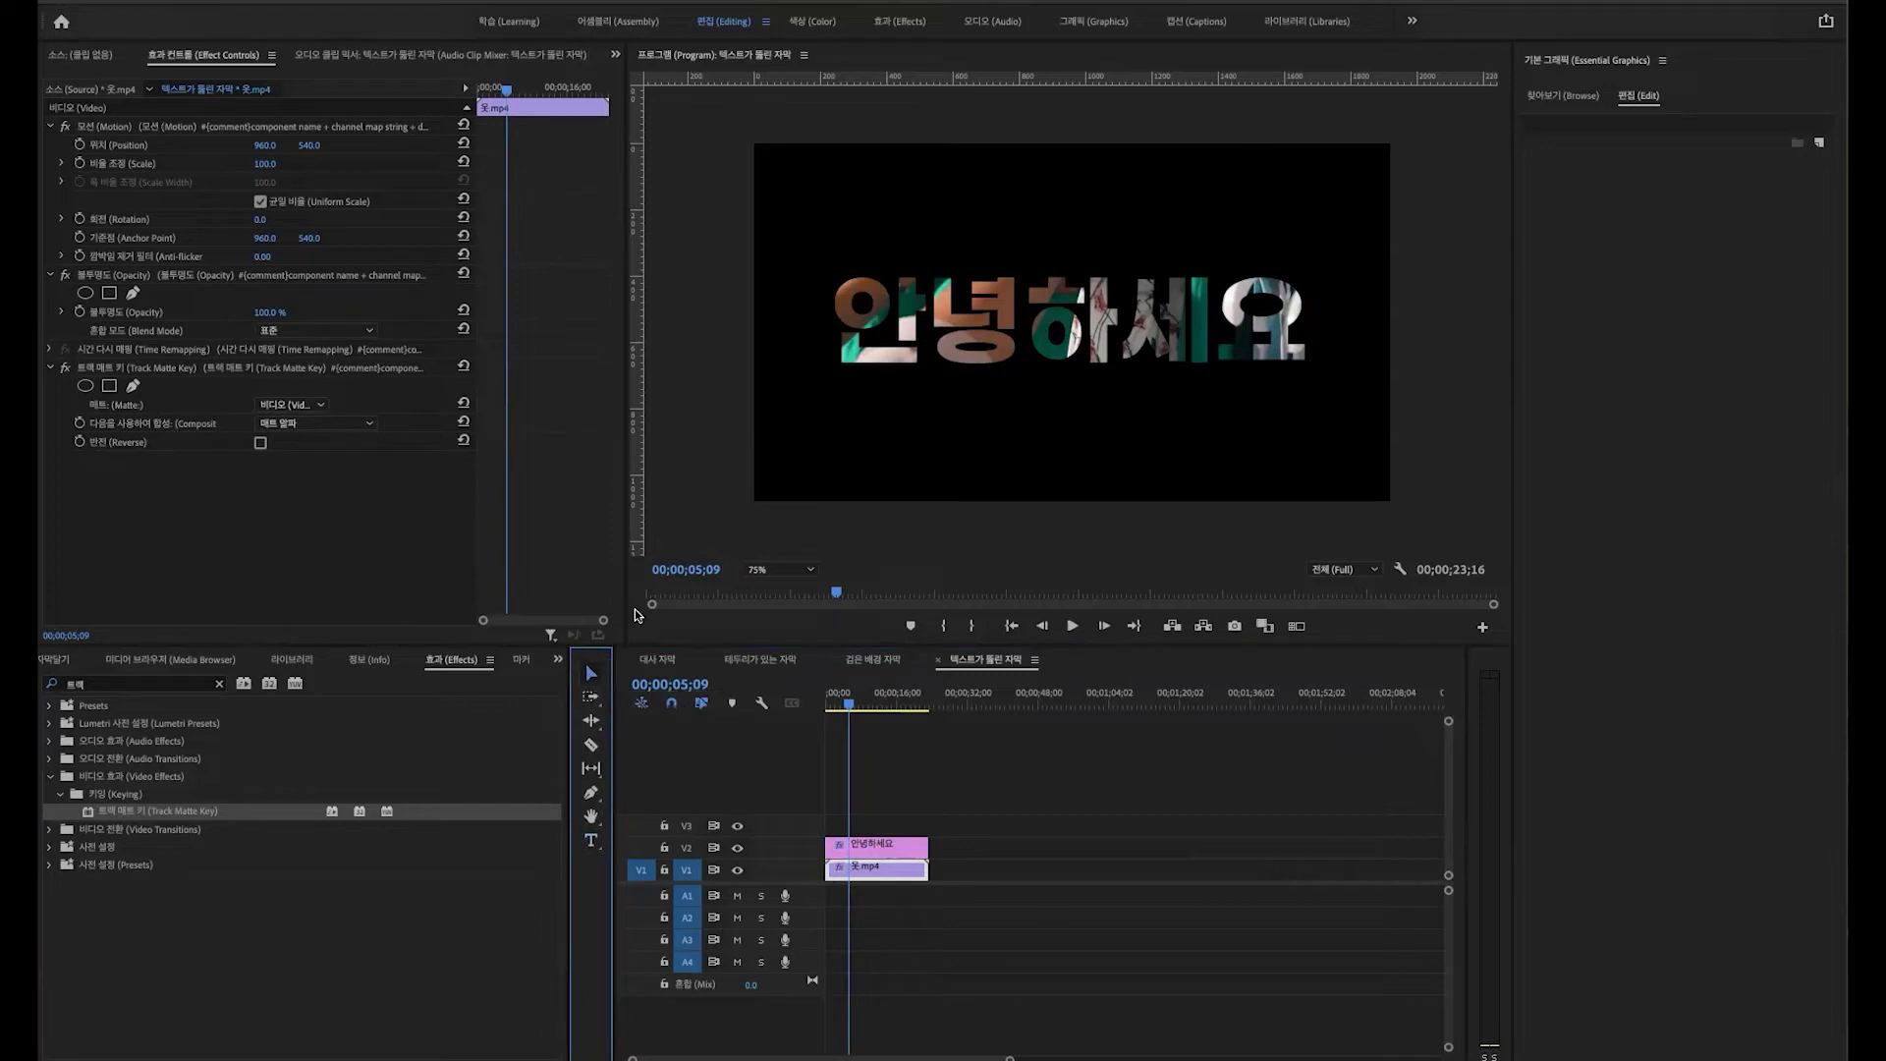
left_click_drag(968, 903, 840, 843)
left_click_drag(1027, 898, 963, 862)
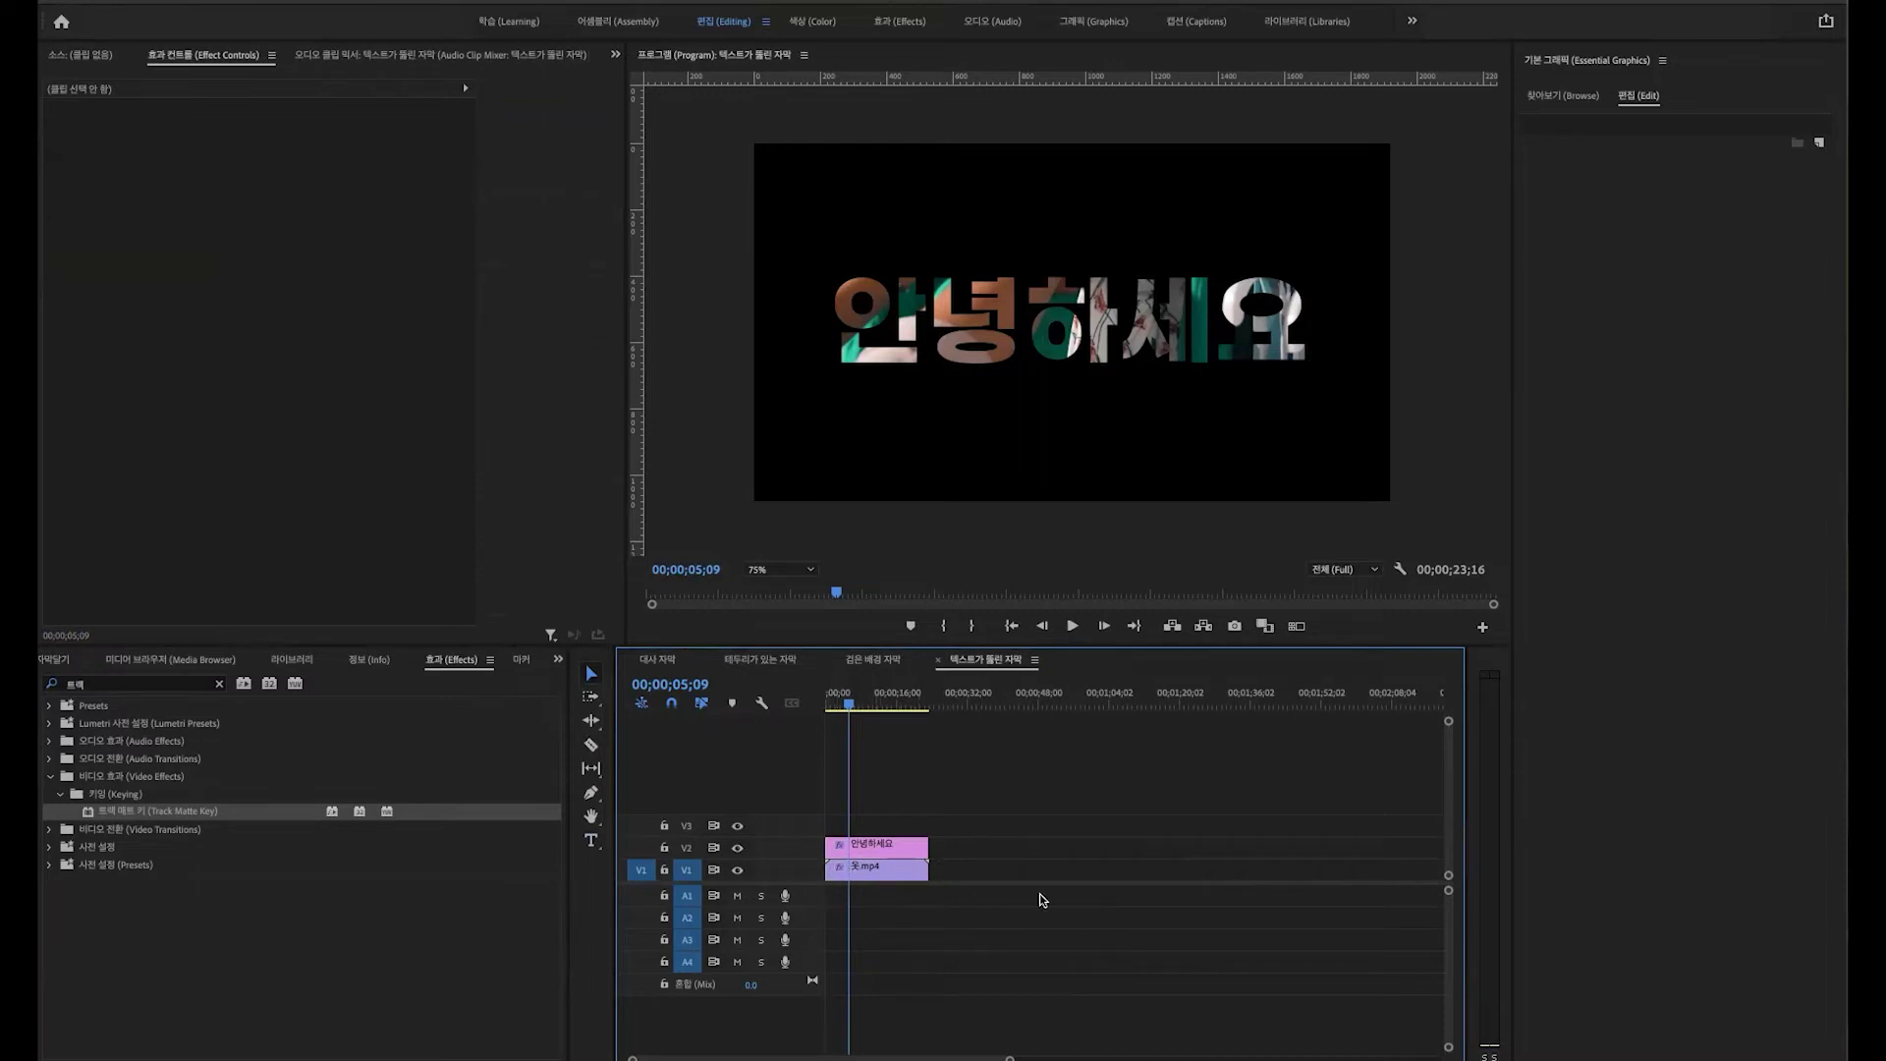
left_click_drag(1039, 896, 835, 782)
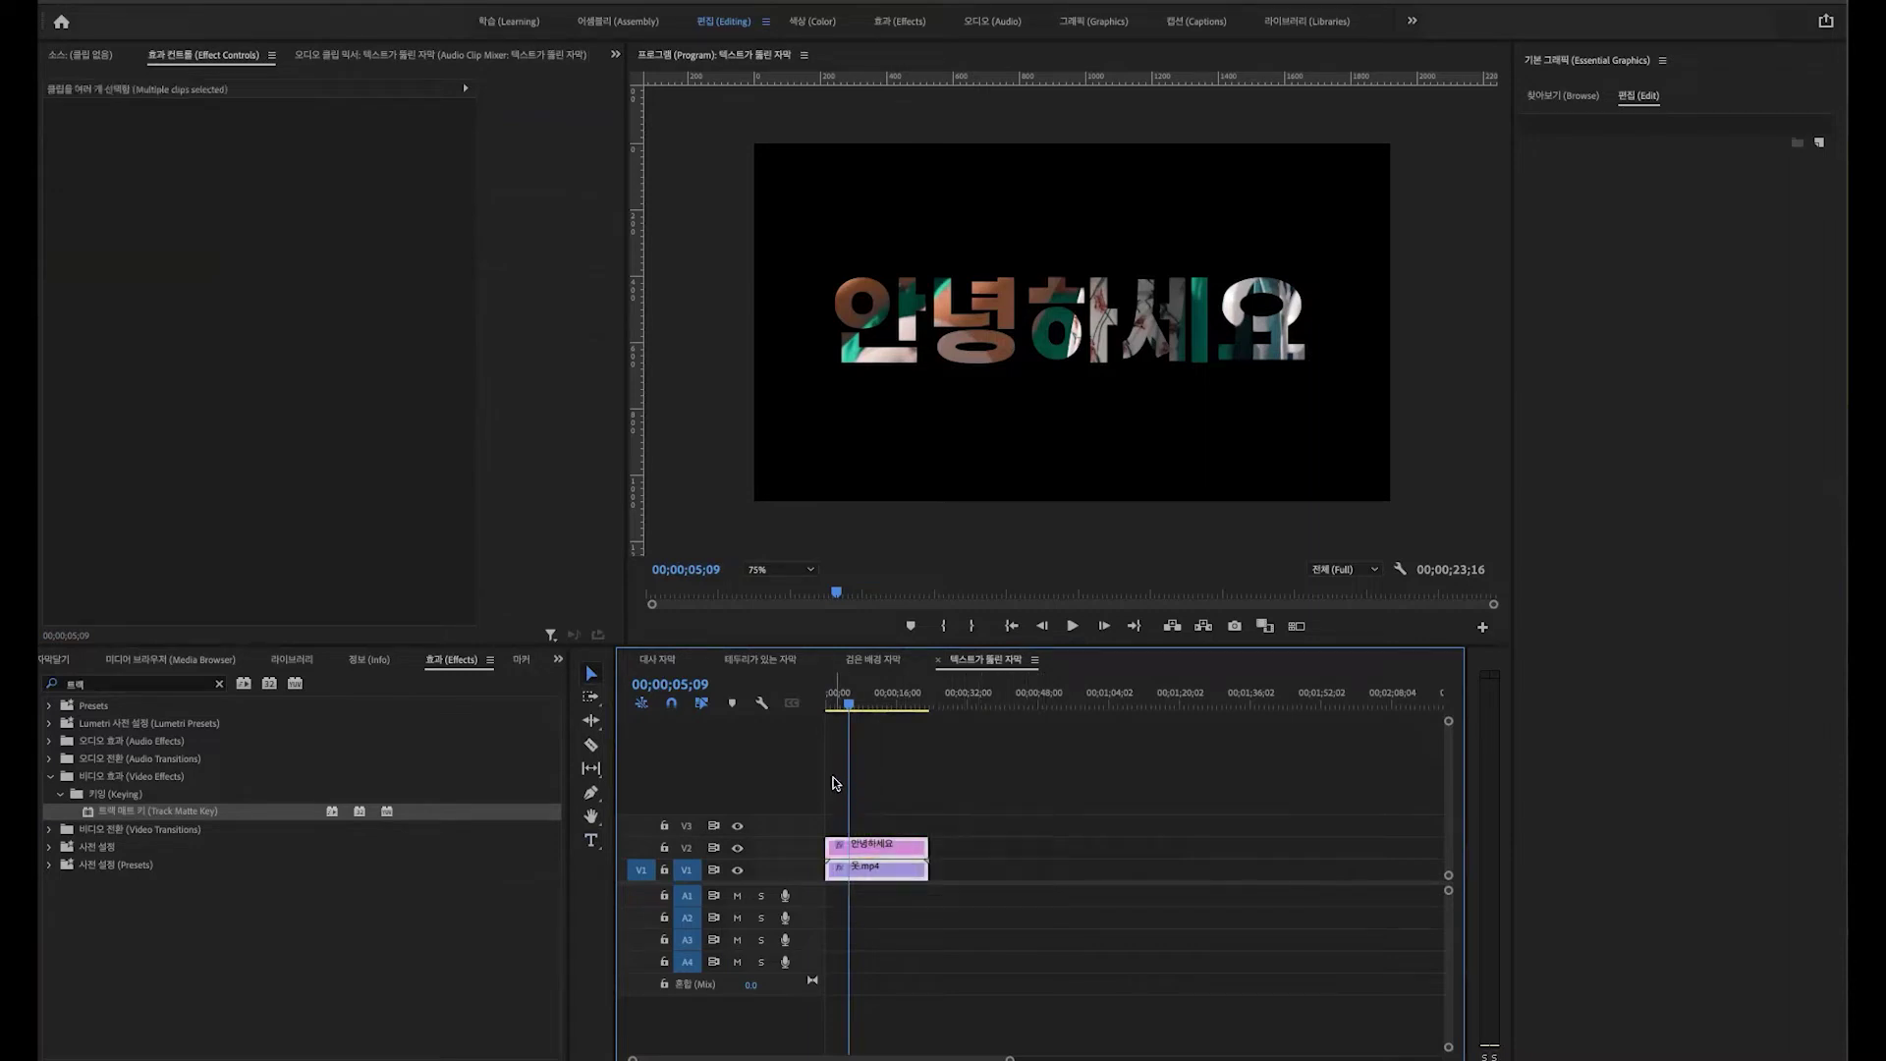
left_click_drag(894, 871, 894, 847)
left_click(967, 851)
mouse_move(875, 694)
left_mouse_down()
mouse_move(814, 691)
mouse_move(886, 693)
left_mouse_up()
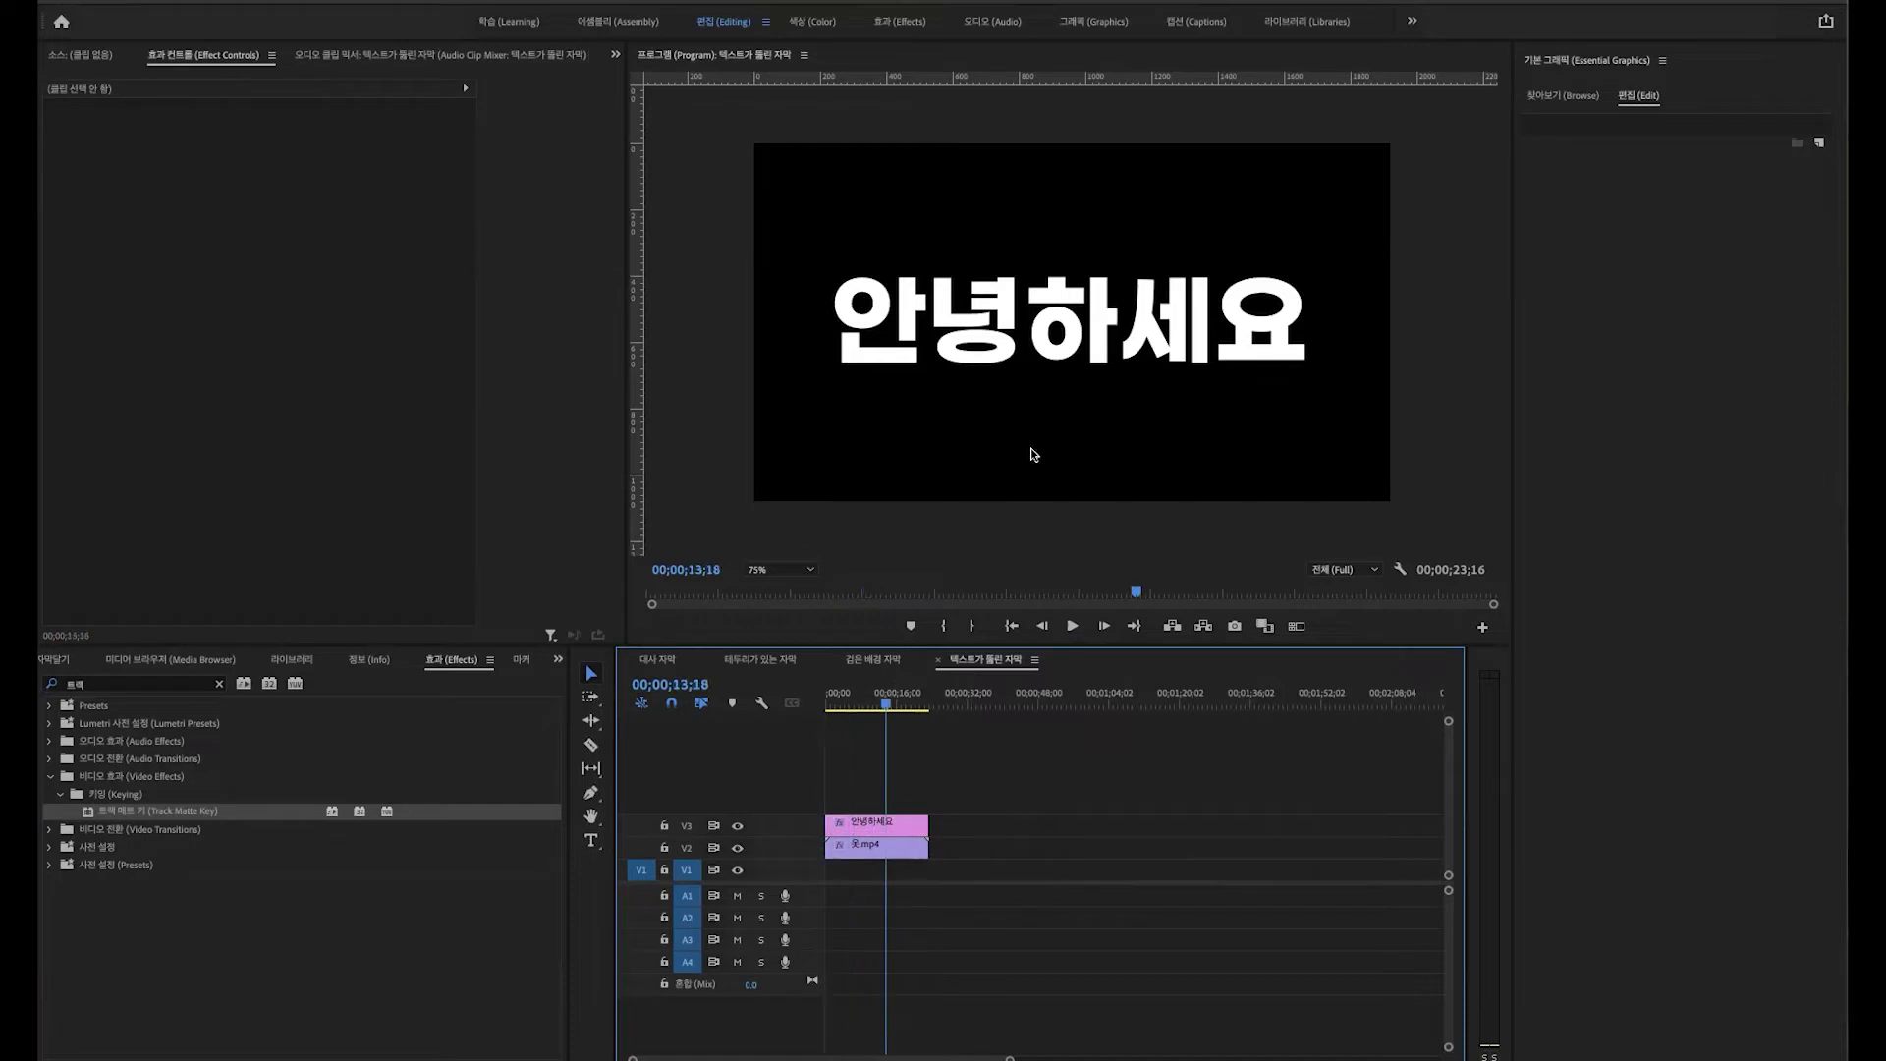
Step: Set Video 3 as the matte in the Track Matte Key effect of the 옷.mp4 clip
left_click(900, 855)
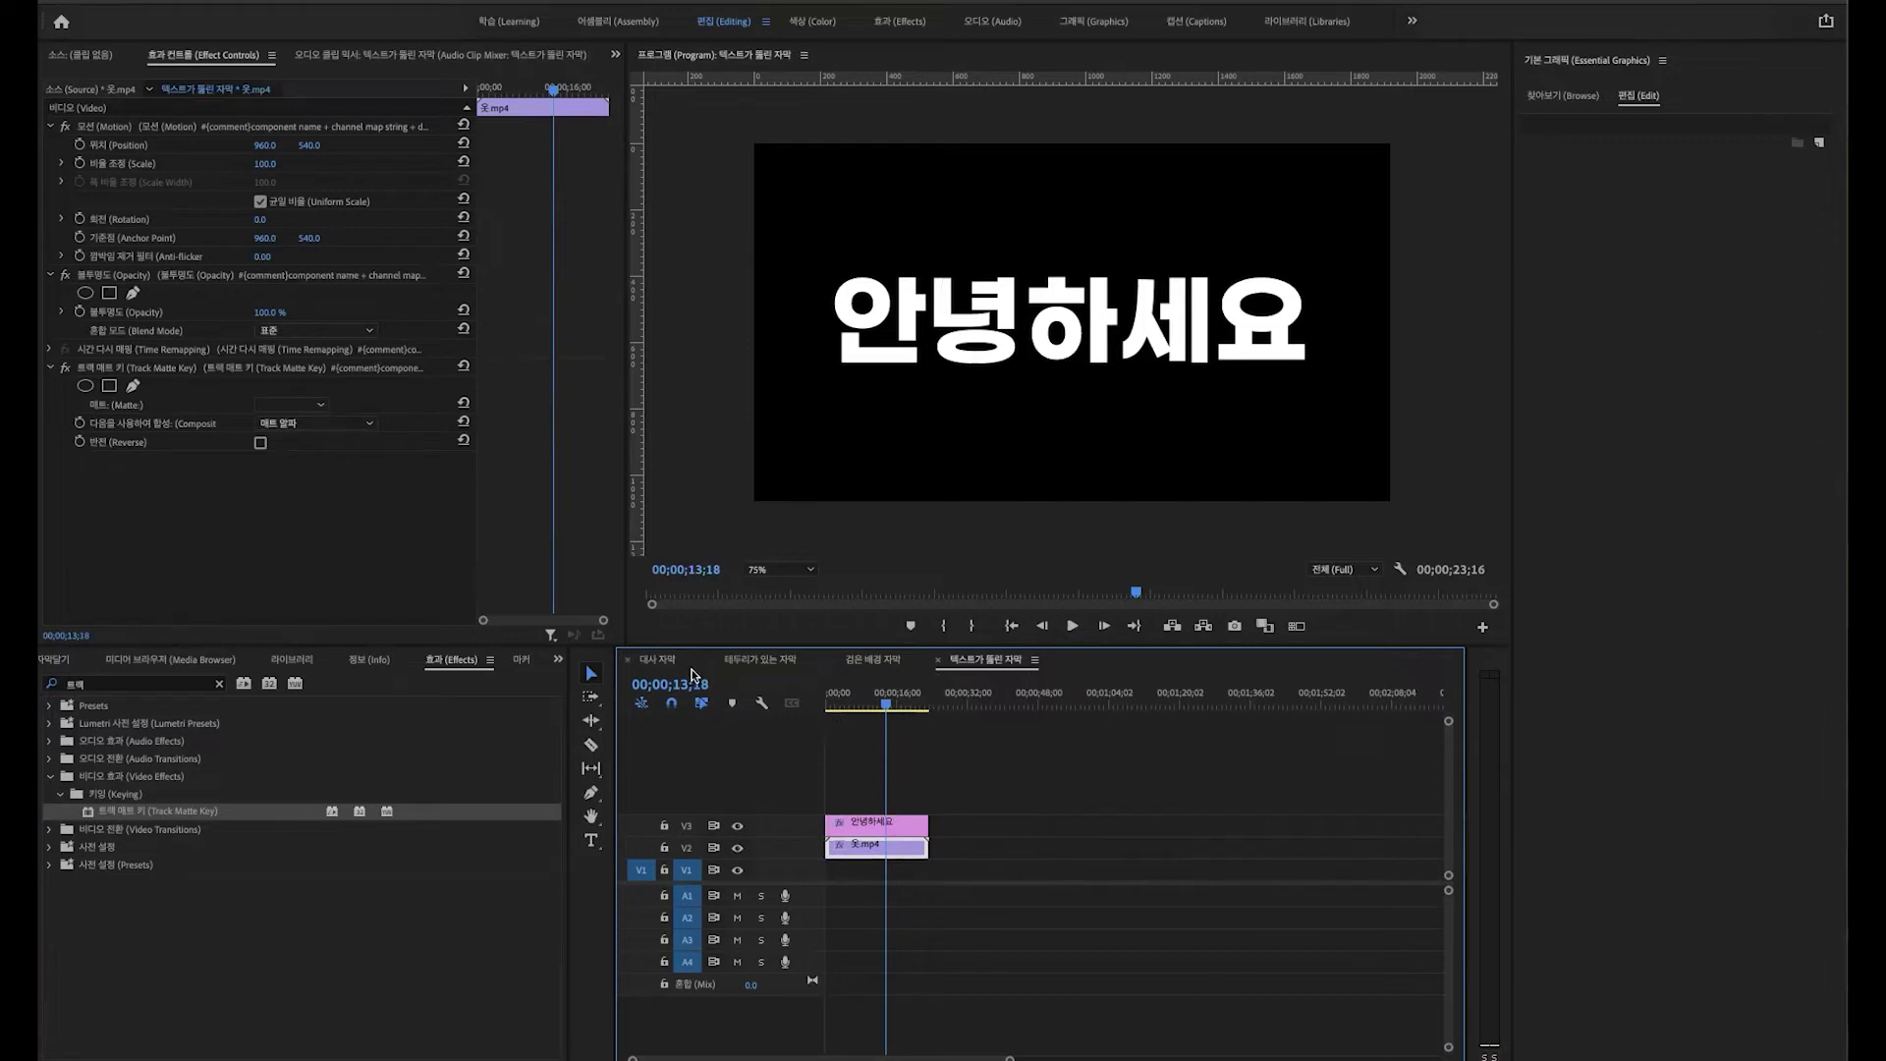
left_click(850, 703)
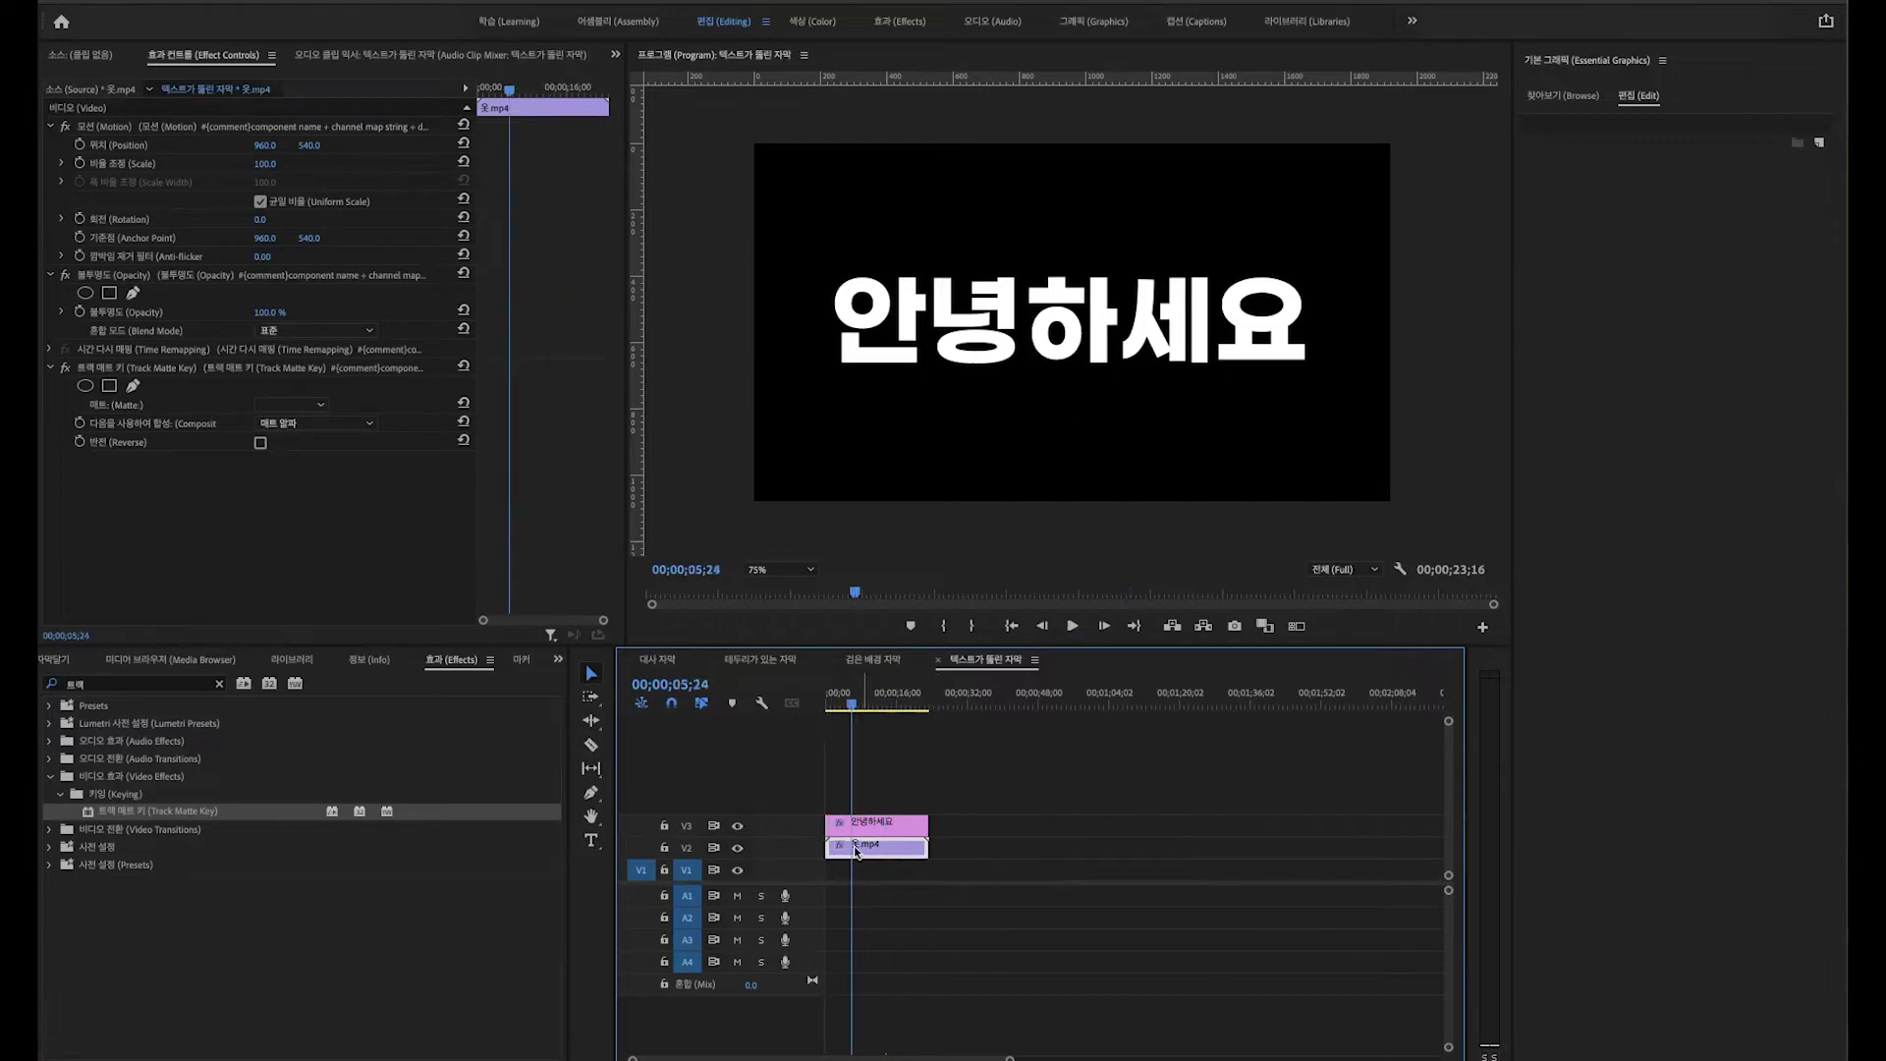
left_click(292, 403)
left_click(305, 444)
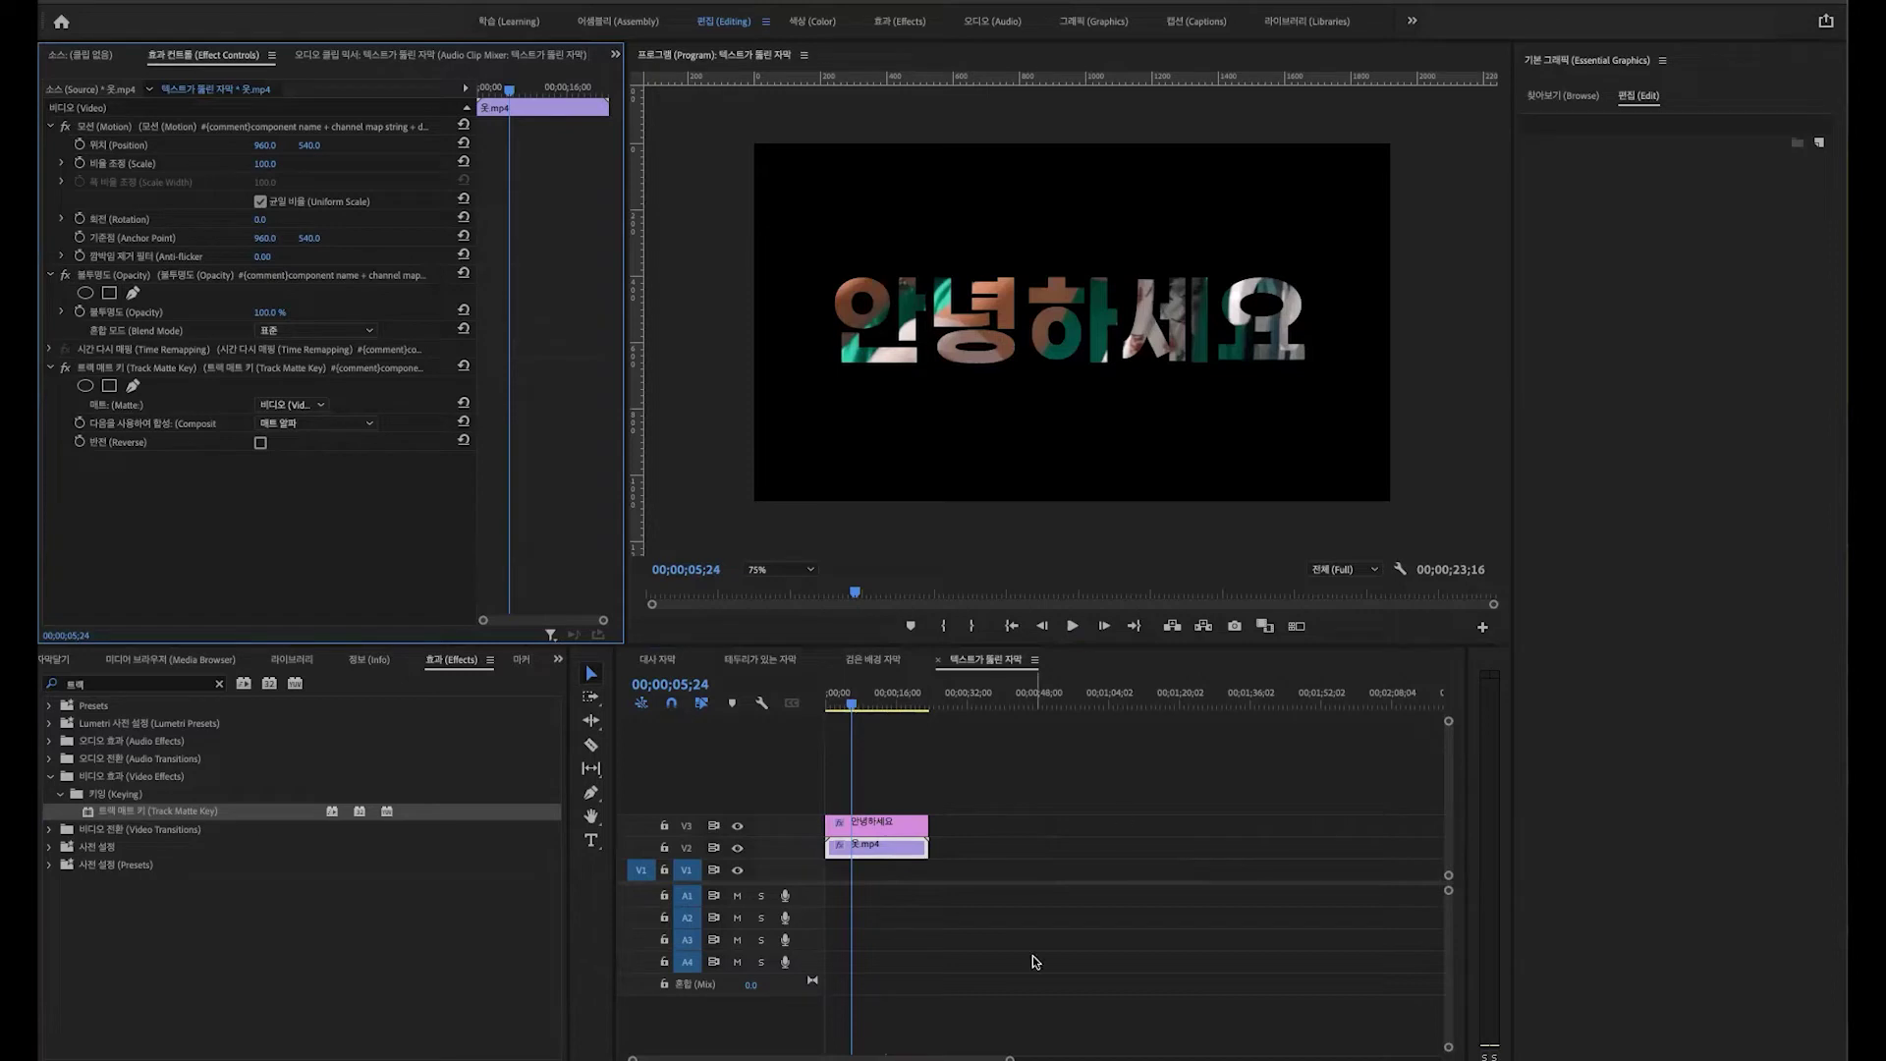
Step: Create a white 1920 x 1080 color matte with a 29.97 fps timebase and name it 배경
left_click(61, 659)
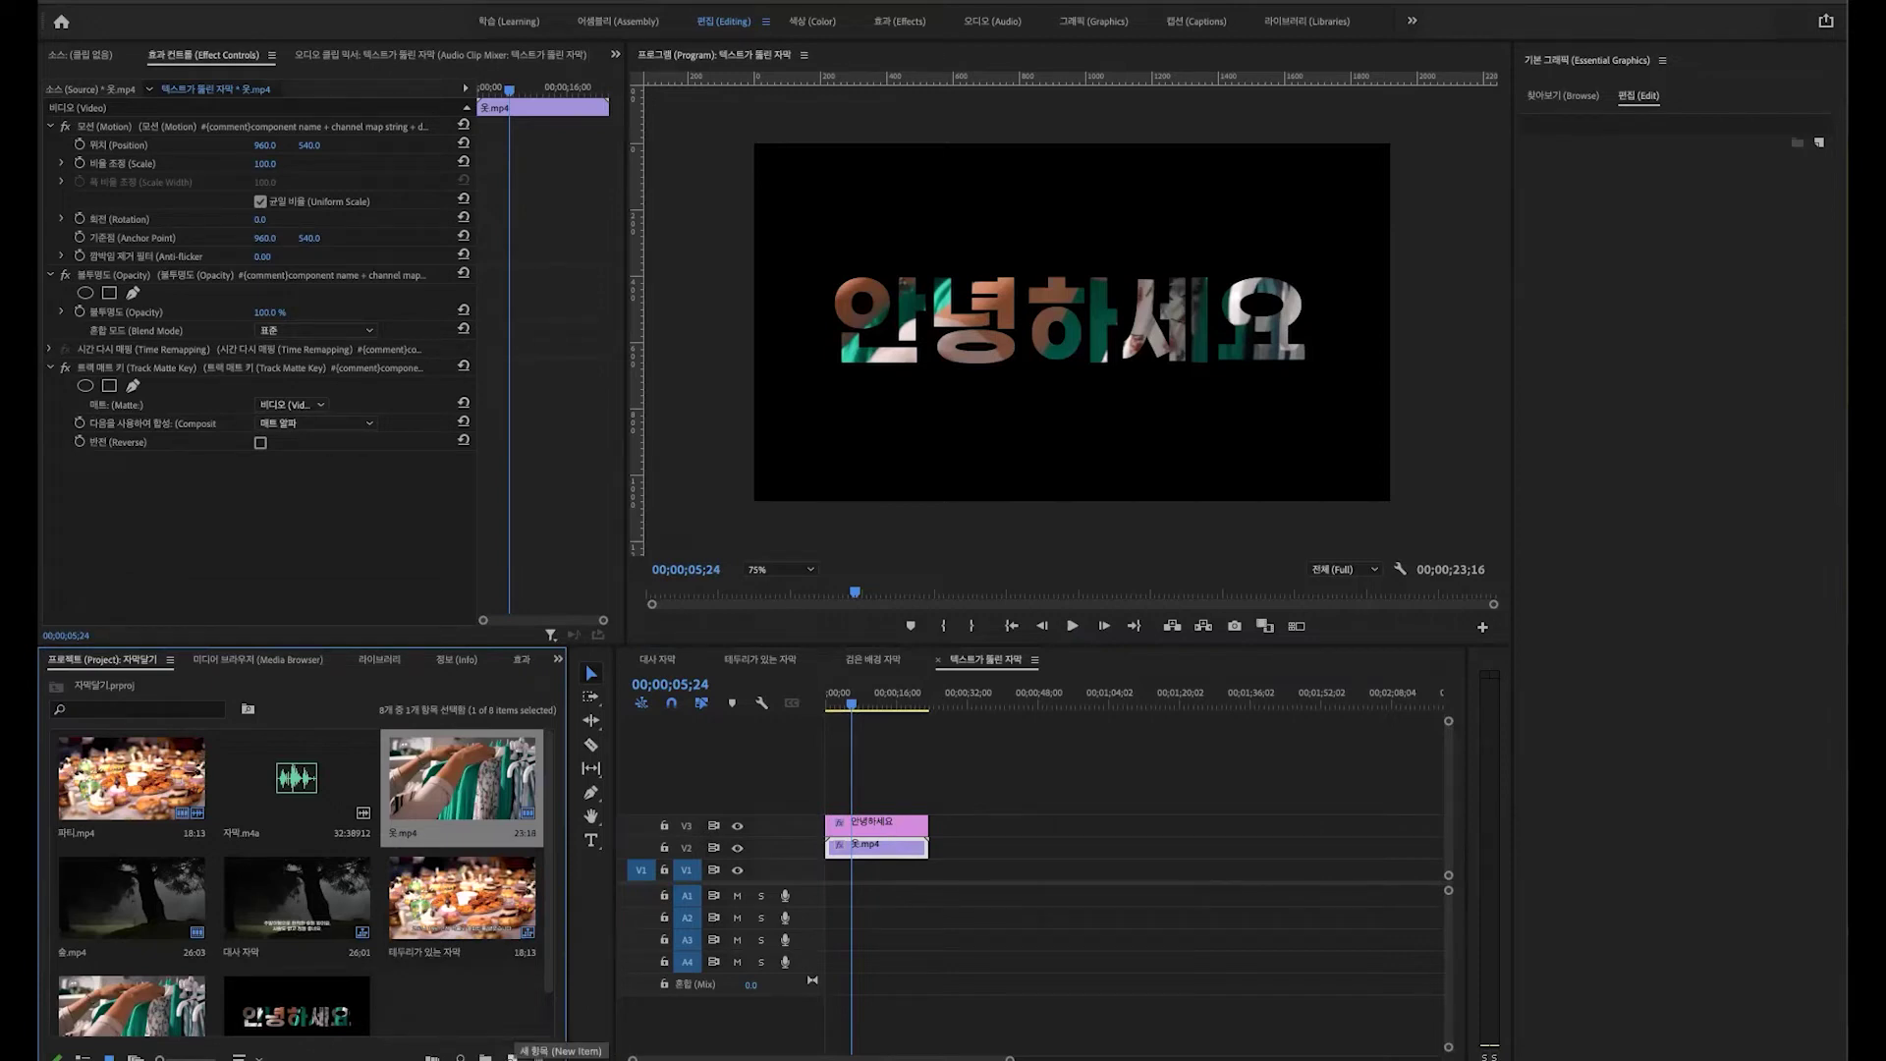
left_click(512, 1057)
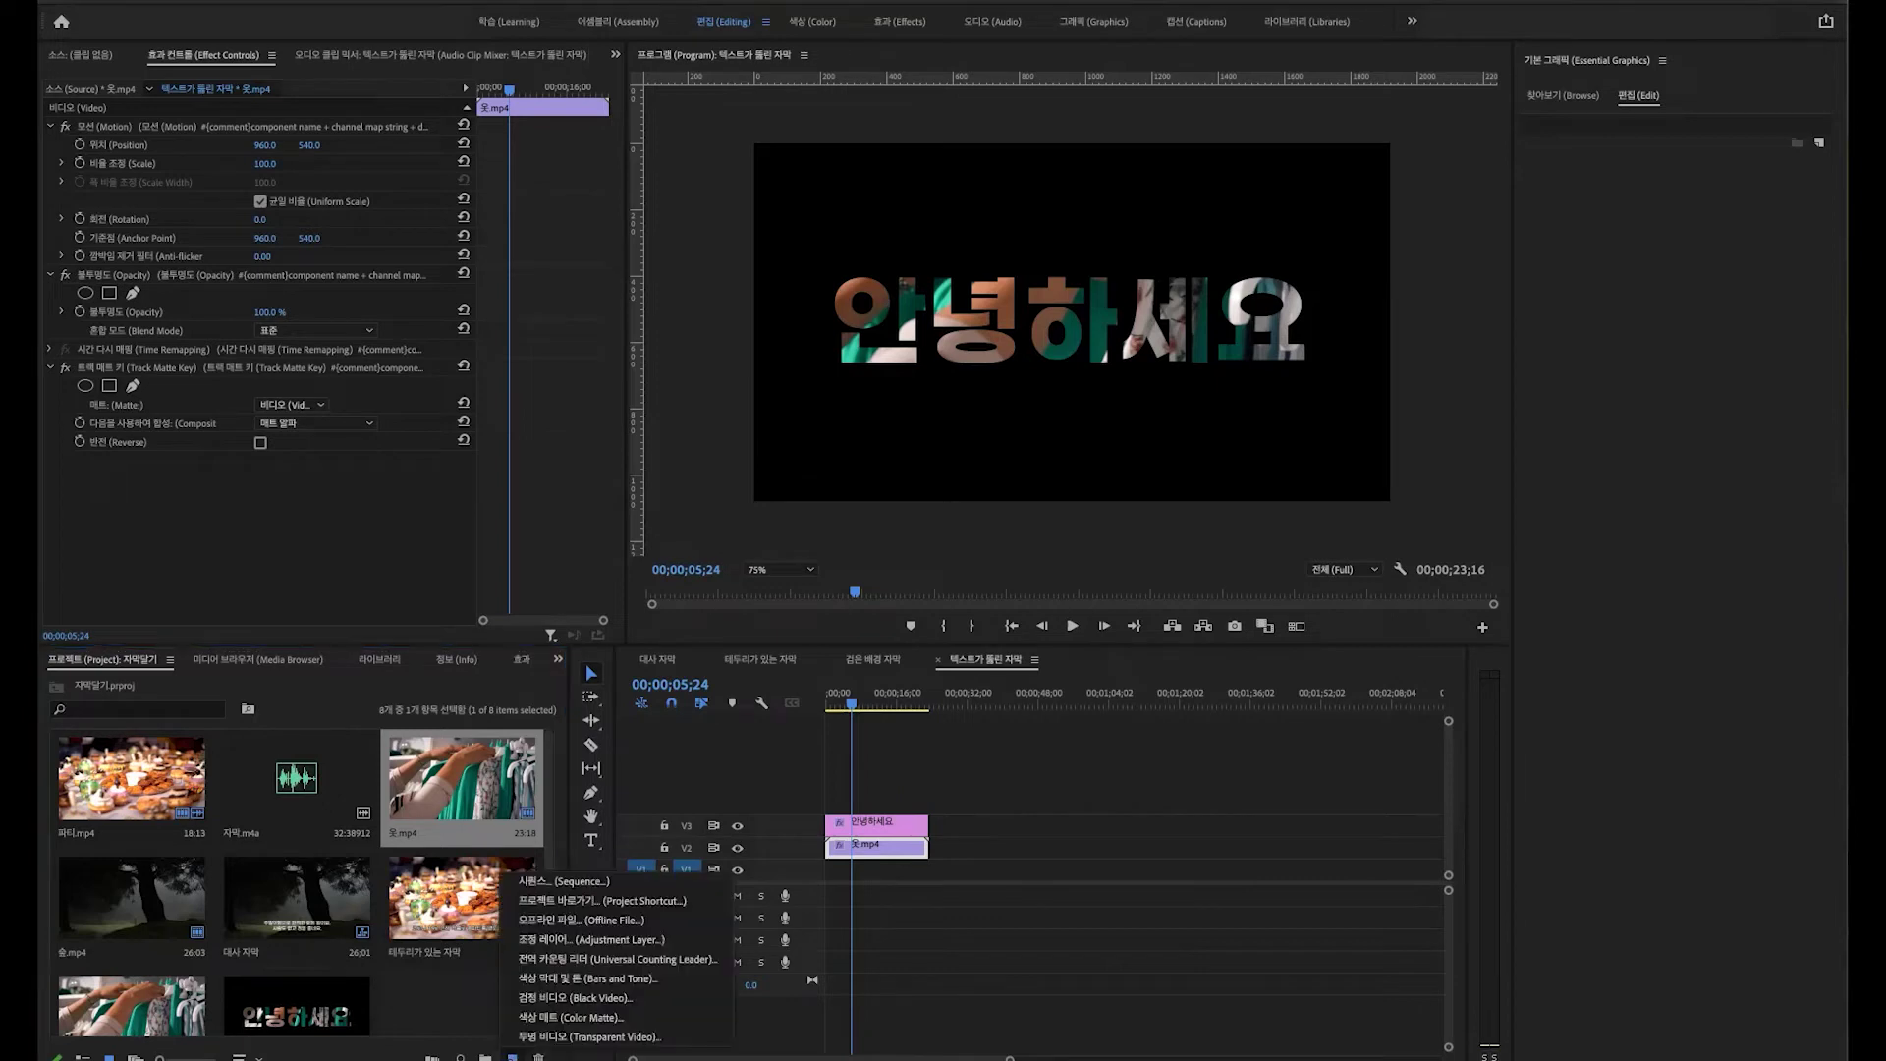
left_click(553, 1017)
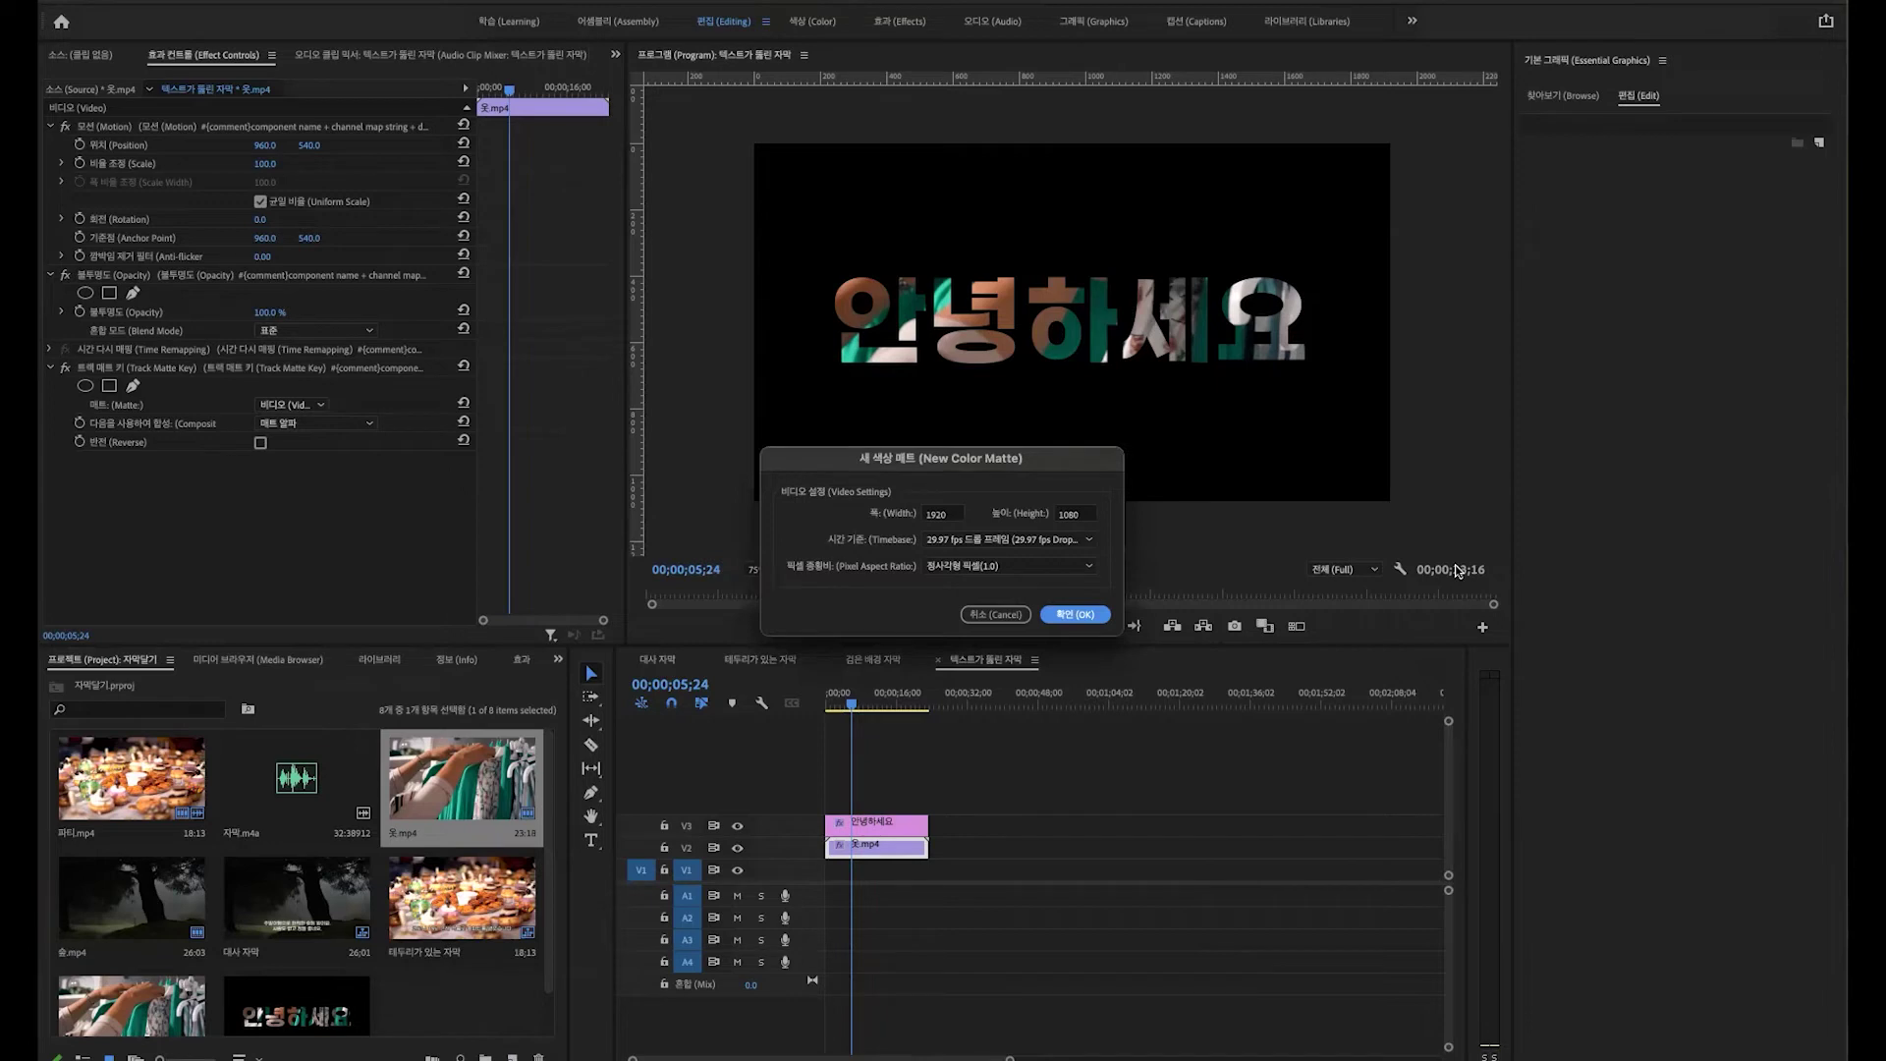
left_click(1077, 615)
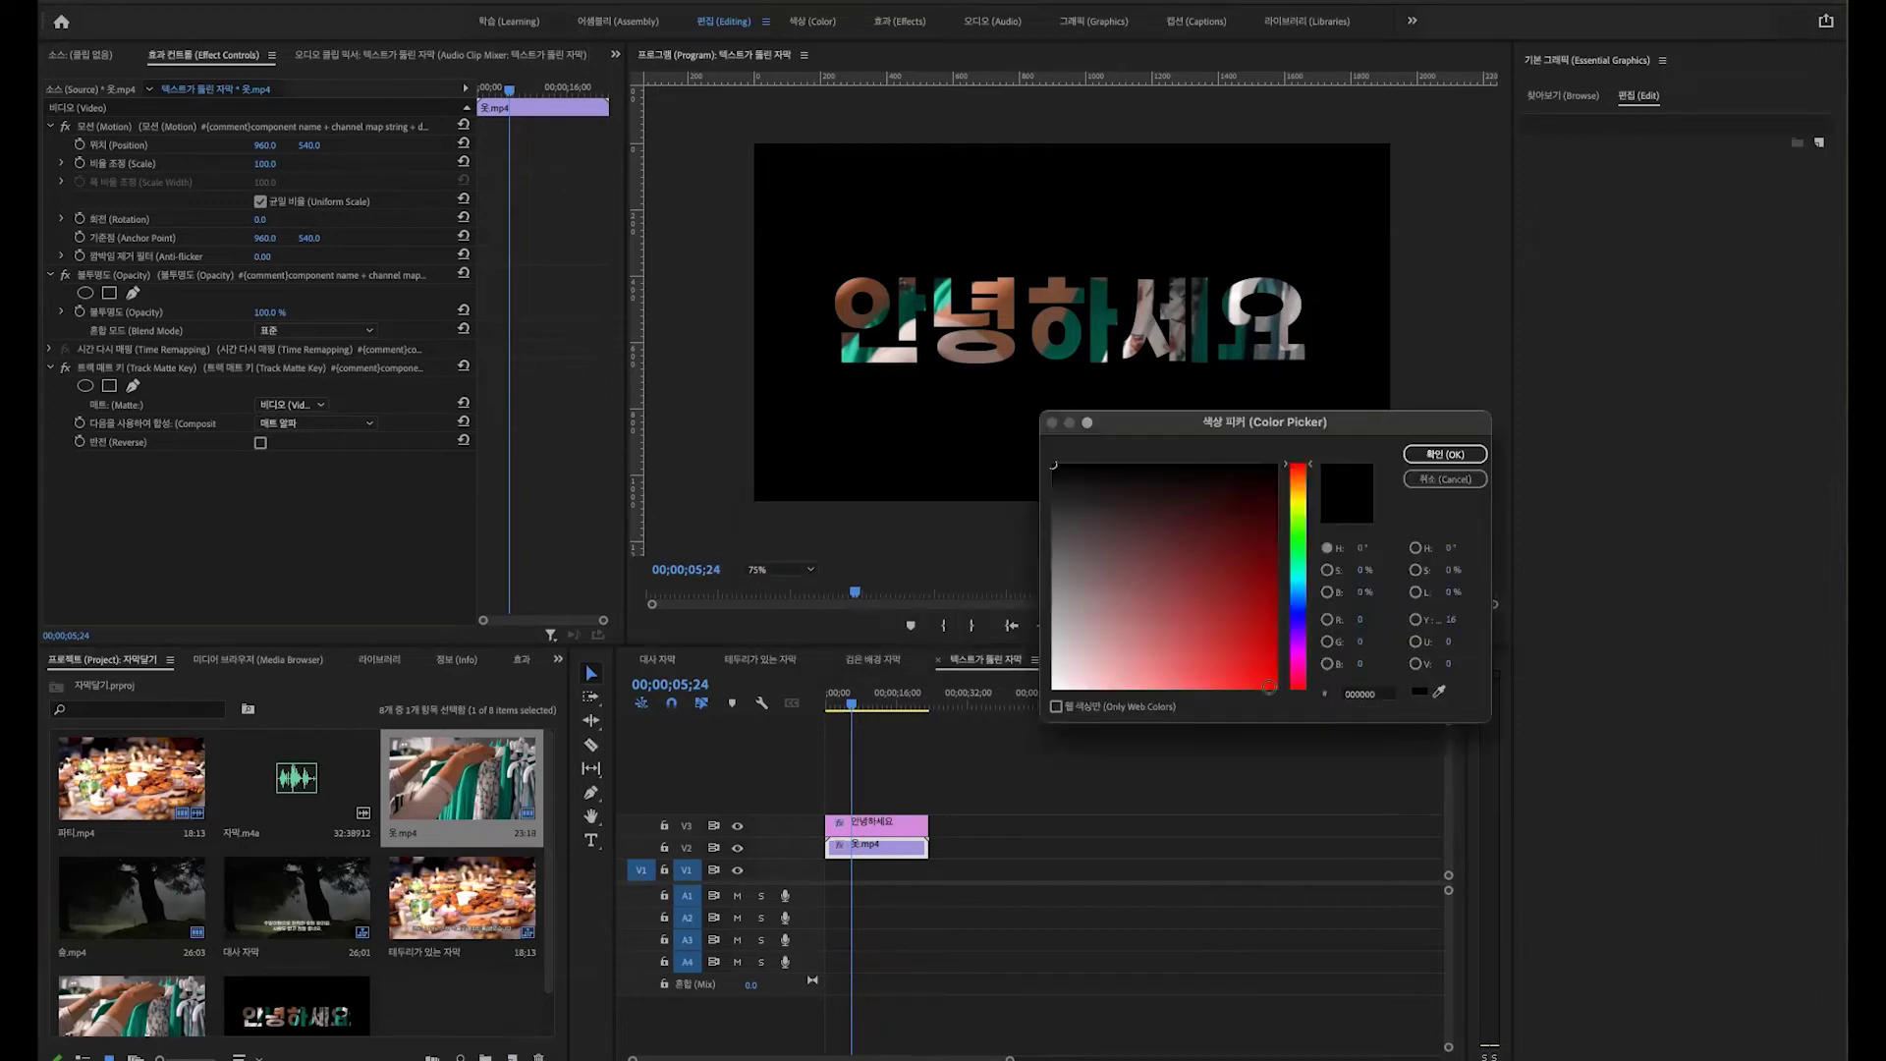
left_click(1276, 661)
mouse_move(1080, 481)
left_mouse_down()
mouse_move(1069, 471)
mouse_move(1104, 526)
left_mouse_up()
mouse_move(1195, 602)
left_mouse_down()
mouse_move(1250, 663)
mouse_move(1233, 527)
mouse_move(1139, 536)
mouse_move(1050, 462)
left_mouse_up()
left_click(1451, 457)
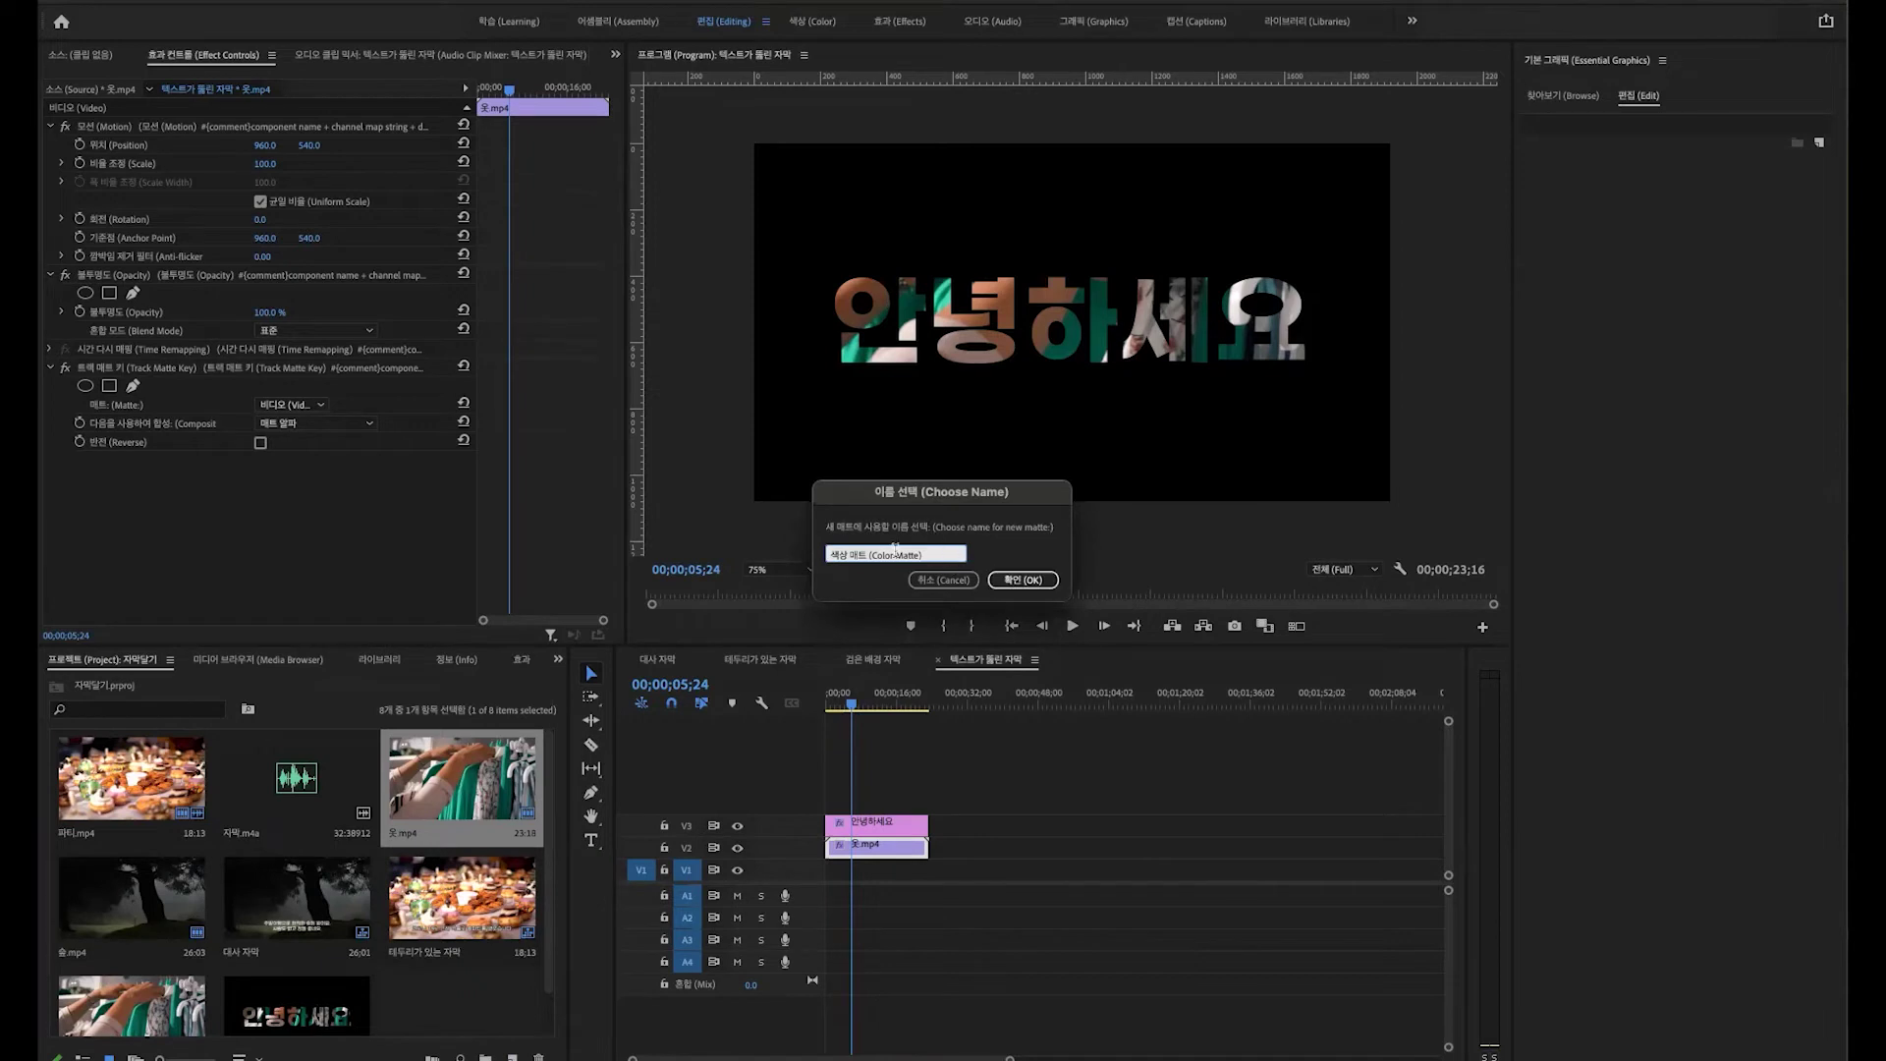
key("BackSpace")
type("ㅂ")
left_click(1022, 580)
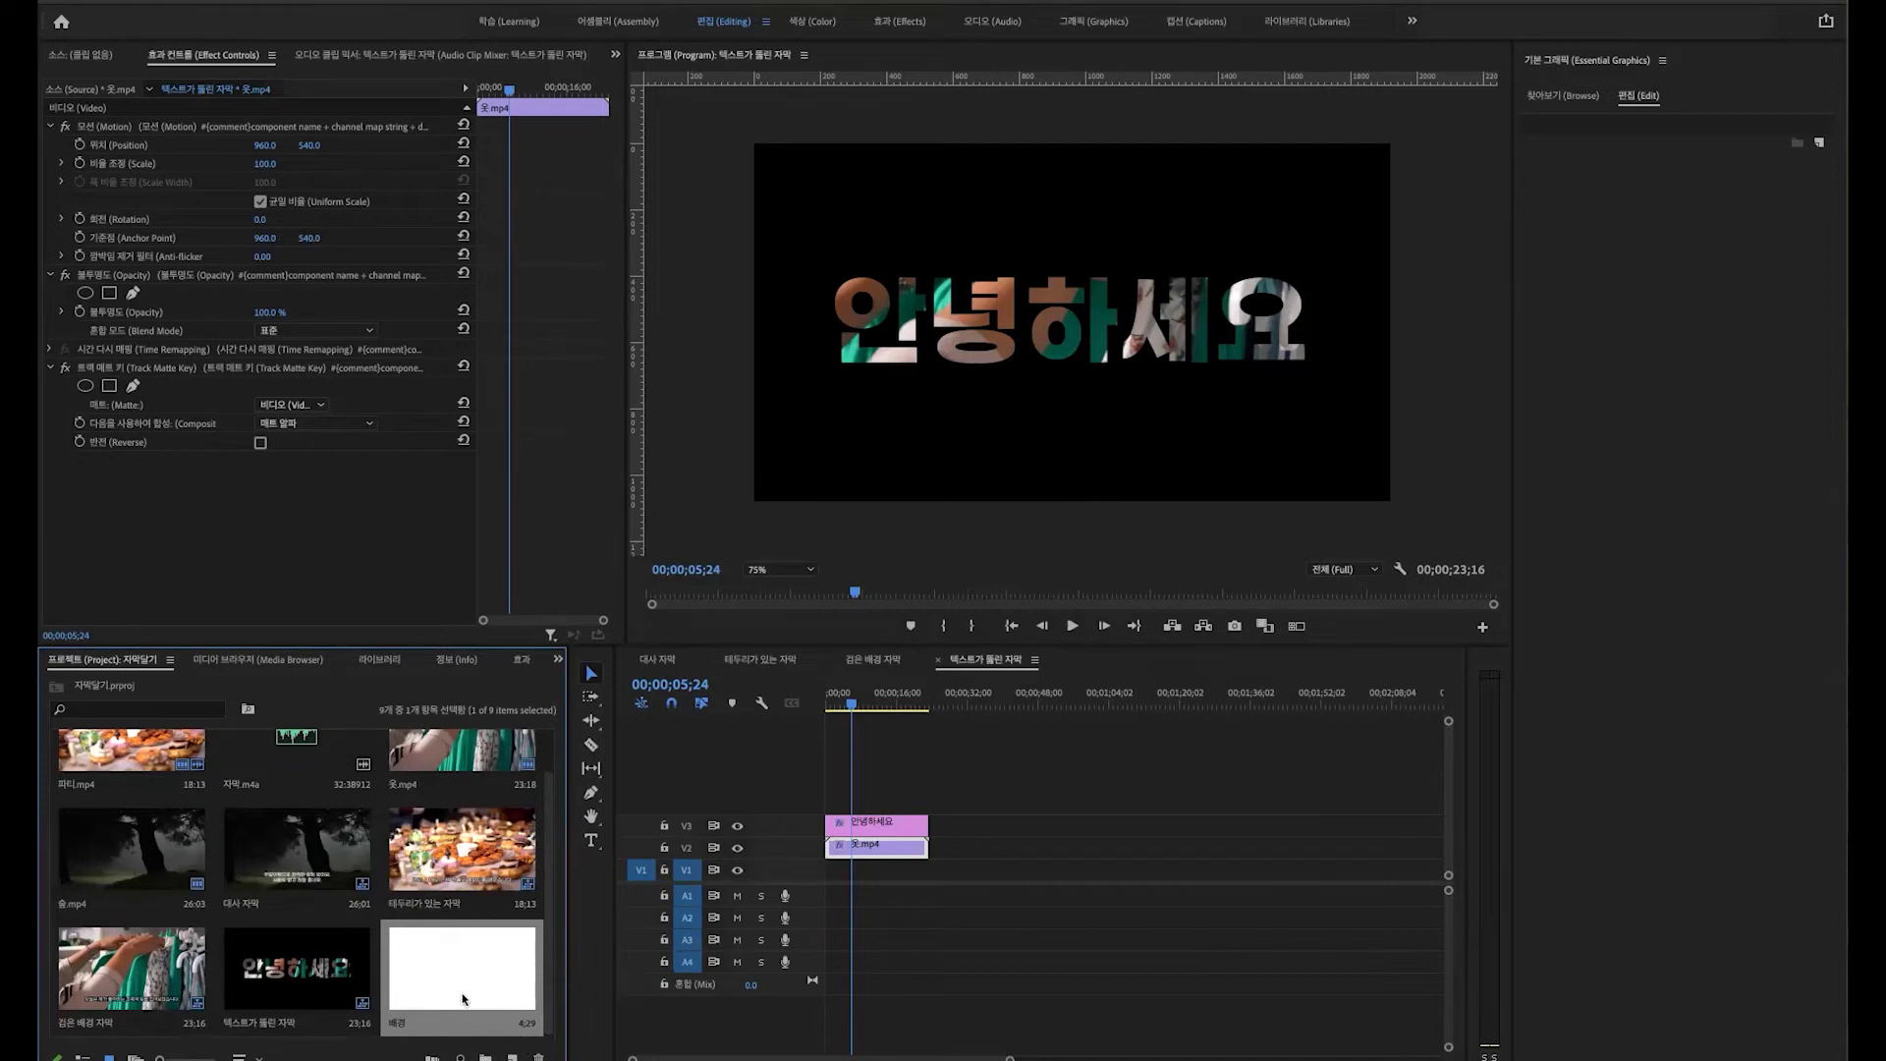
Step: Place the 배경 matte at the start of V1 and extend it to the end of the clips above
left_click_drag(429, 974, 813, 891)
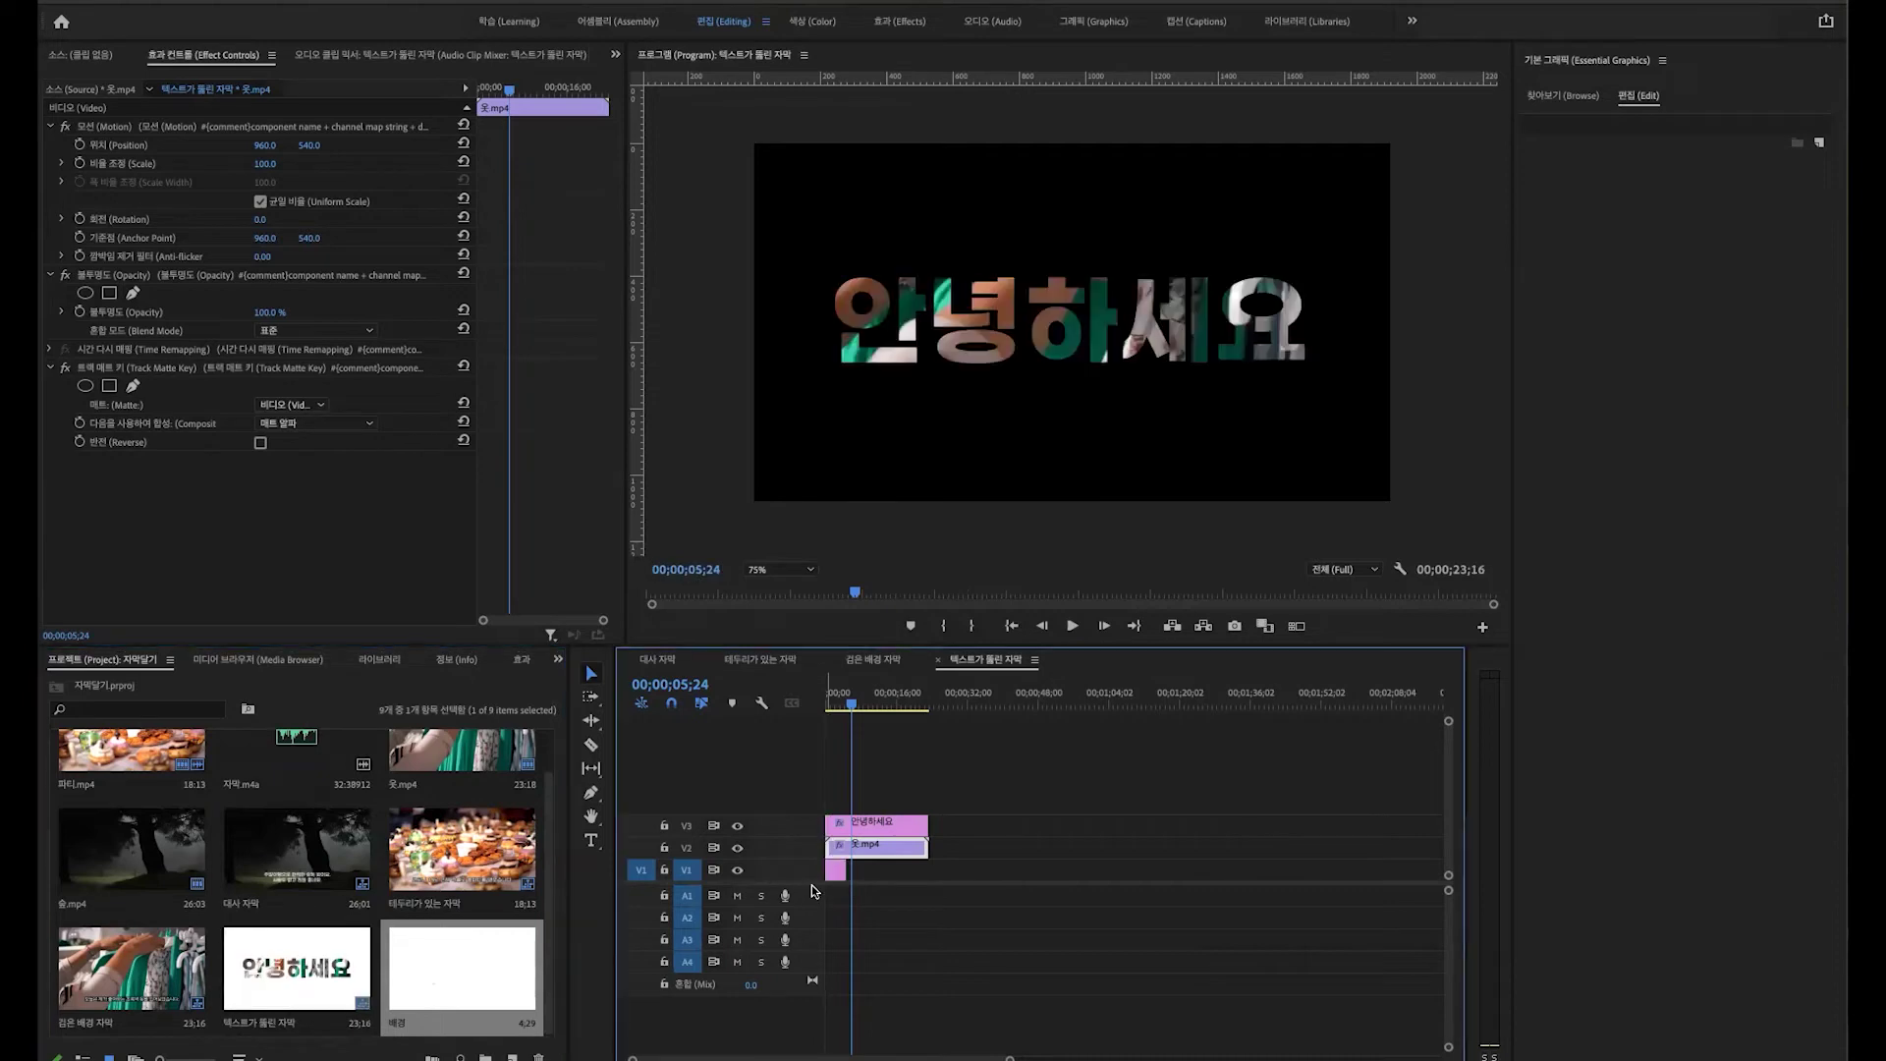
left_click_drag(842, 865, 927, 858)
left_click_drag(891, 703, 872, 709)
Step: Play the sequence from its start to check the cut-out title against the white background
key("Home")
key("space")
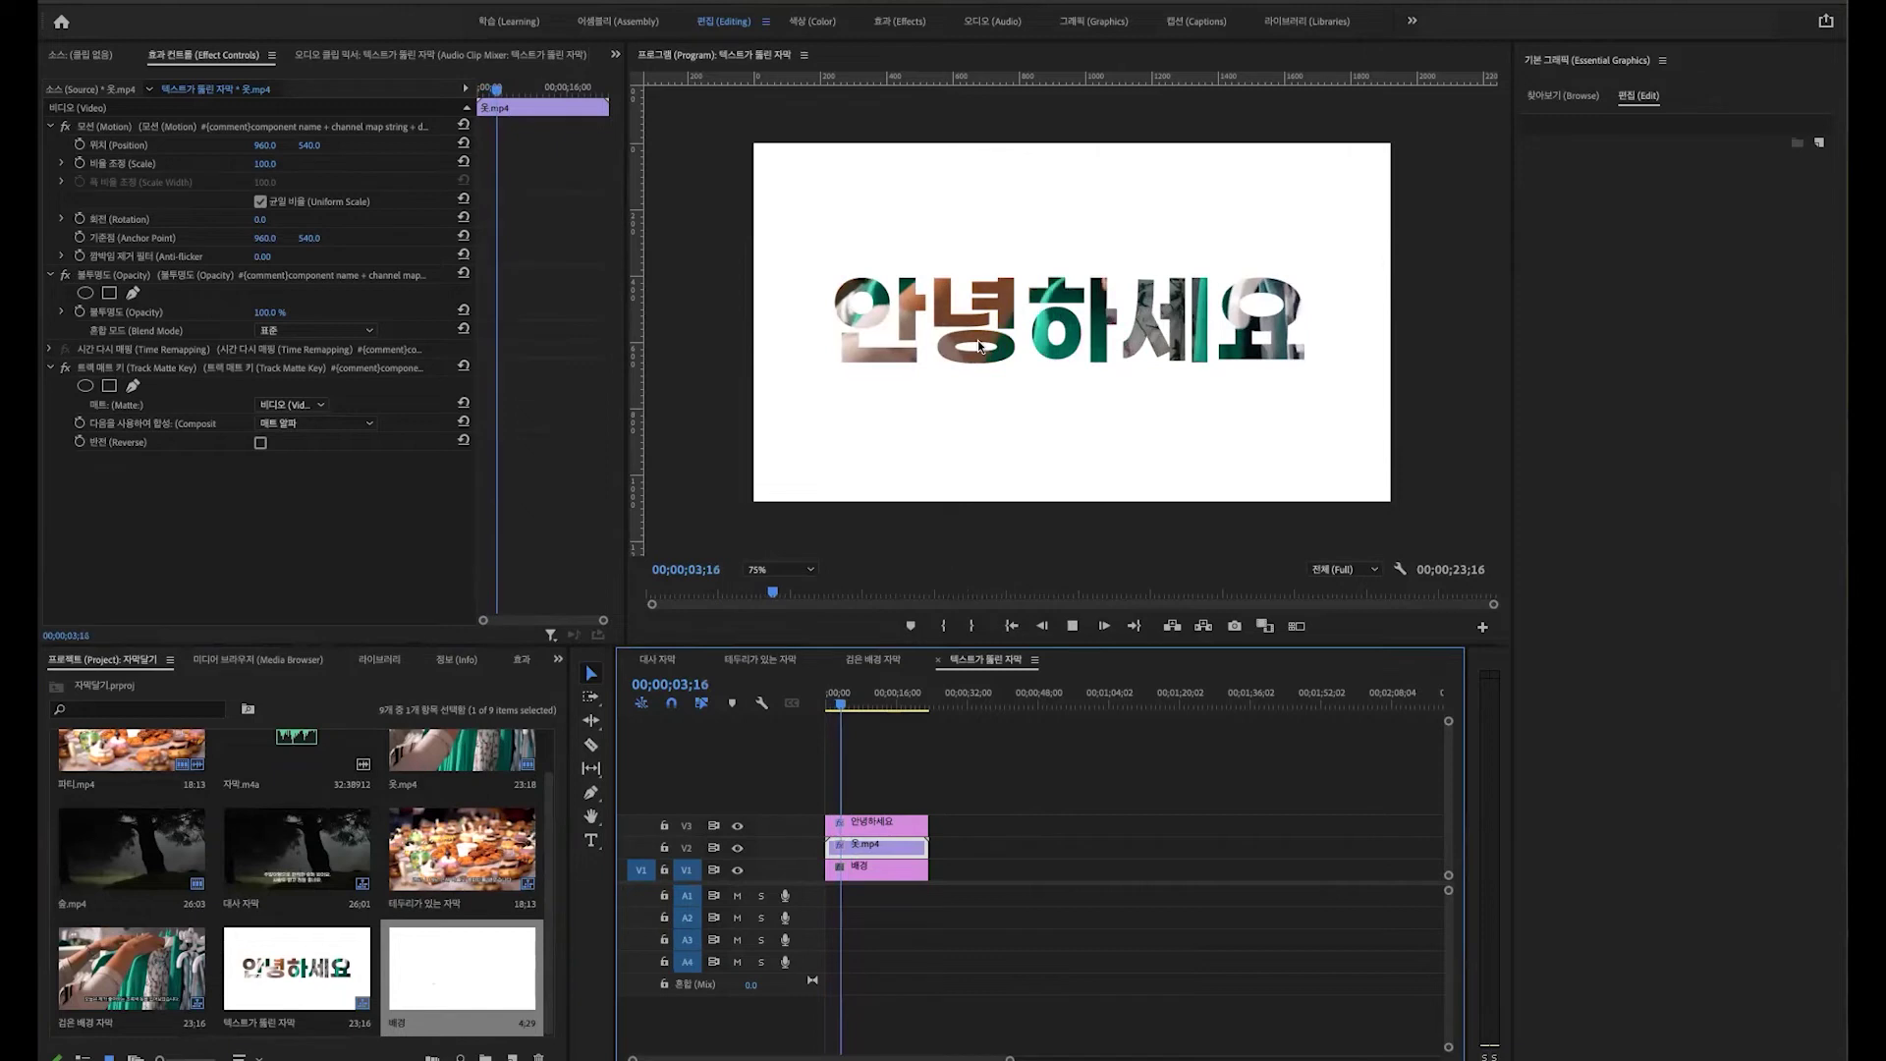
key("space")
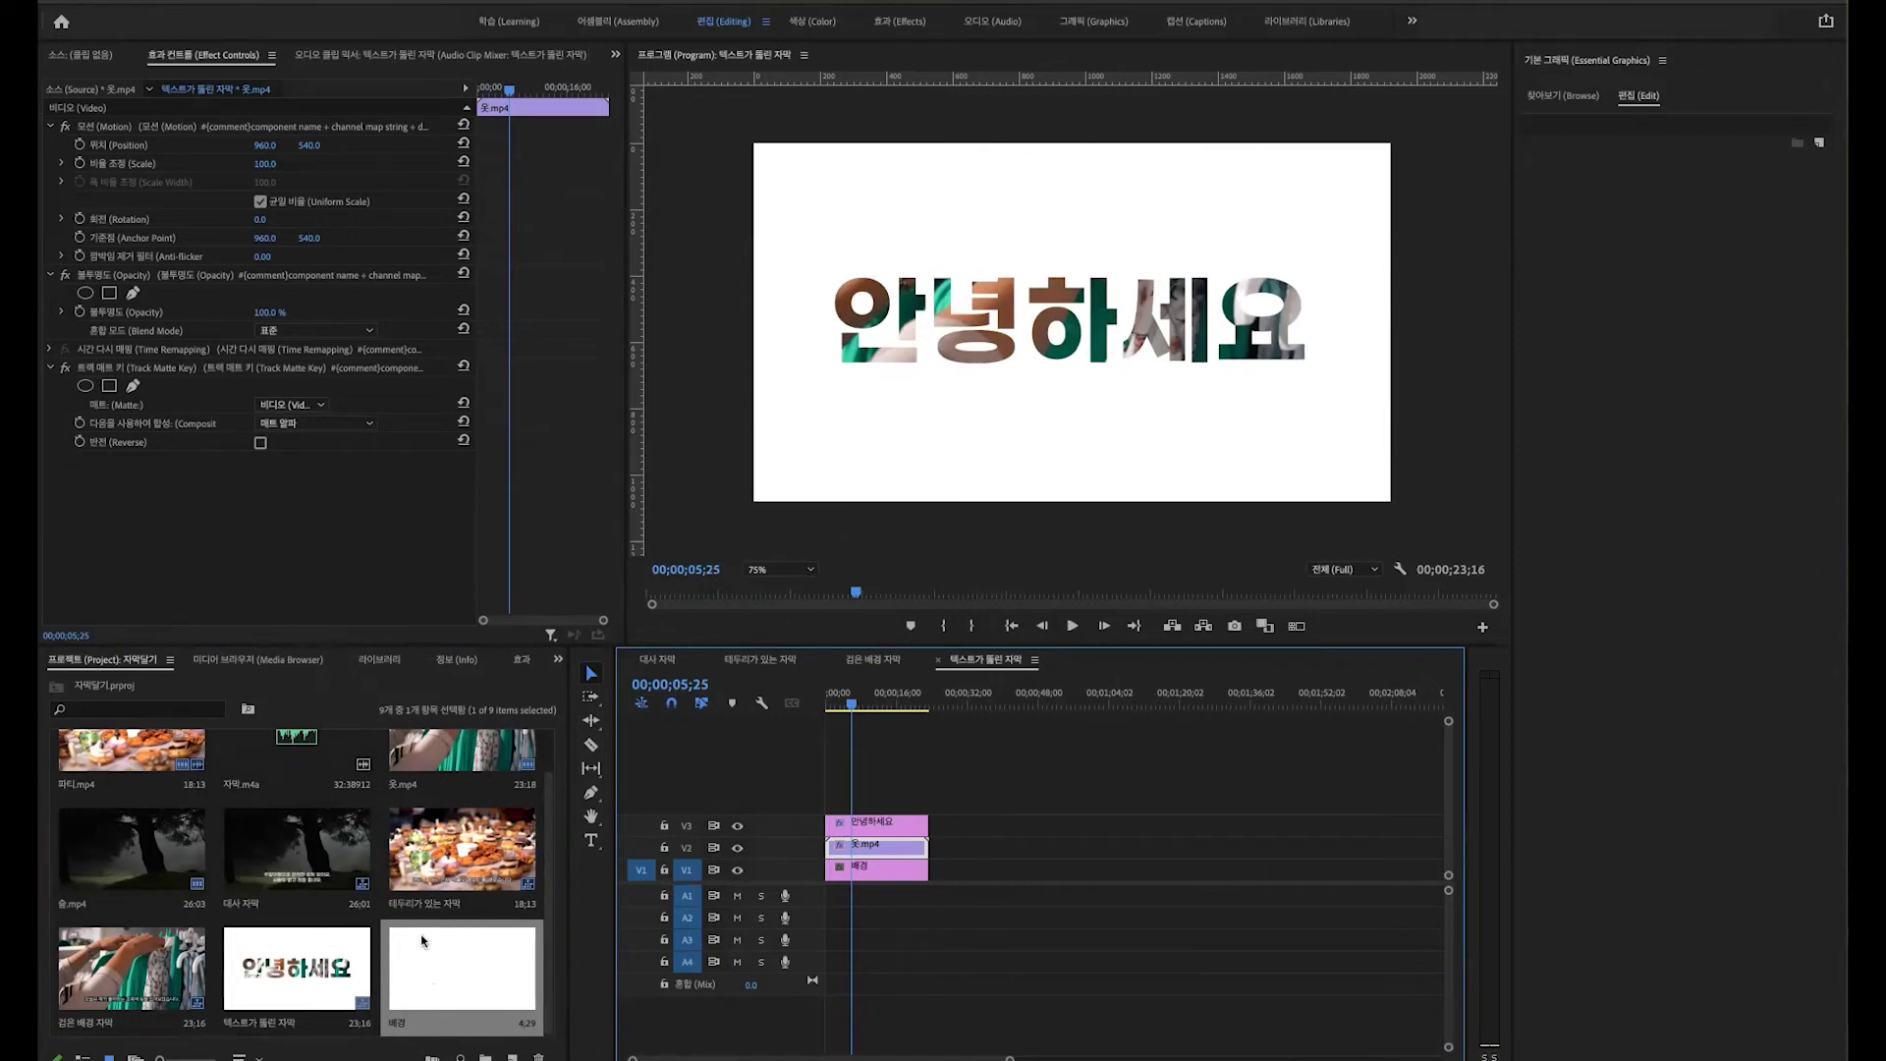
Step: Change the 배경 matte's color to coral pink, FF7373
double_click(480, 992)
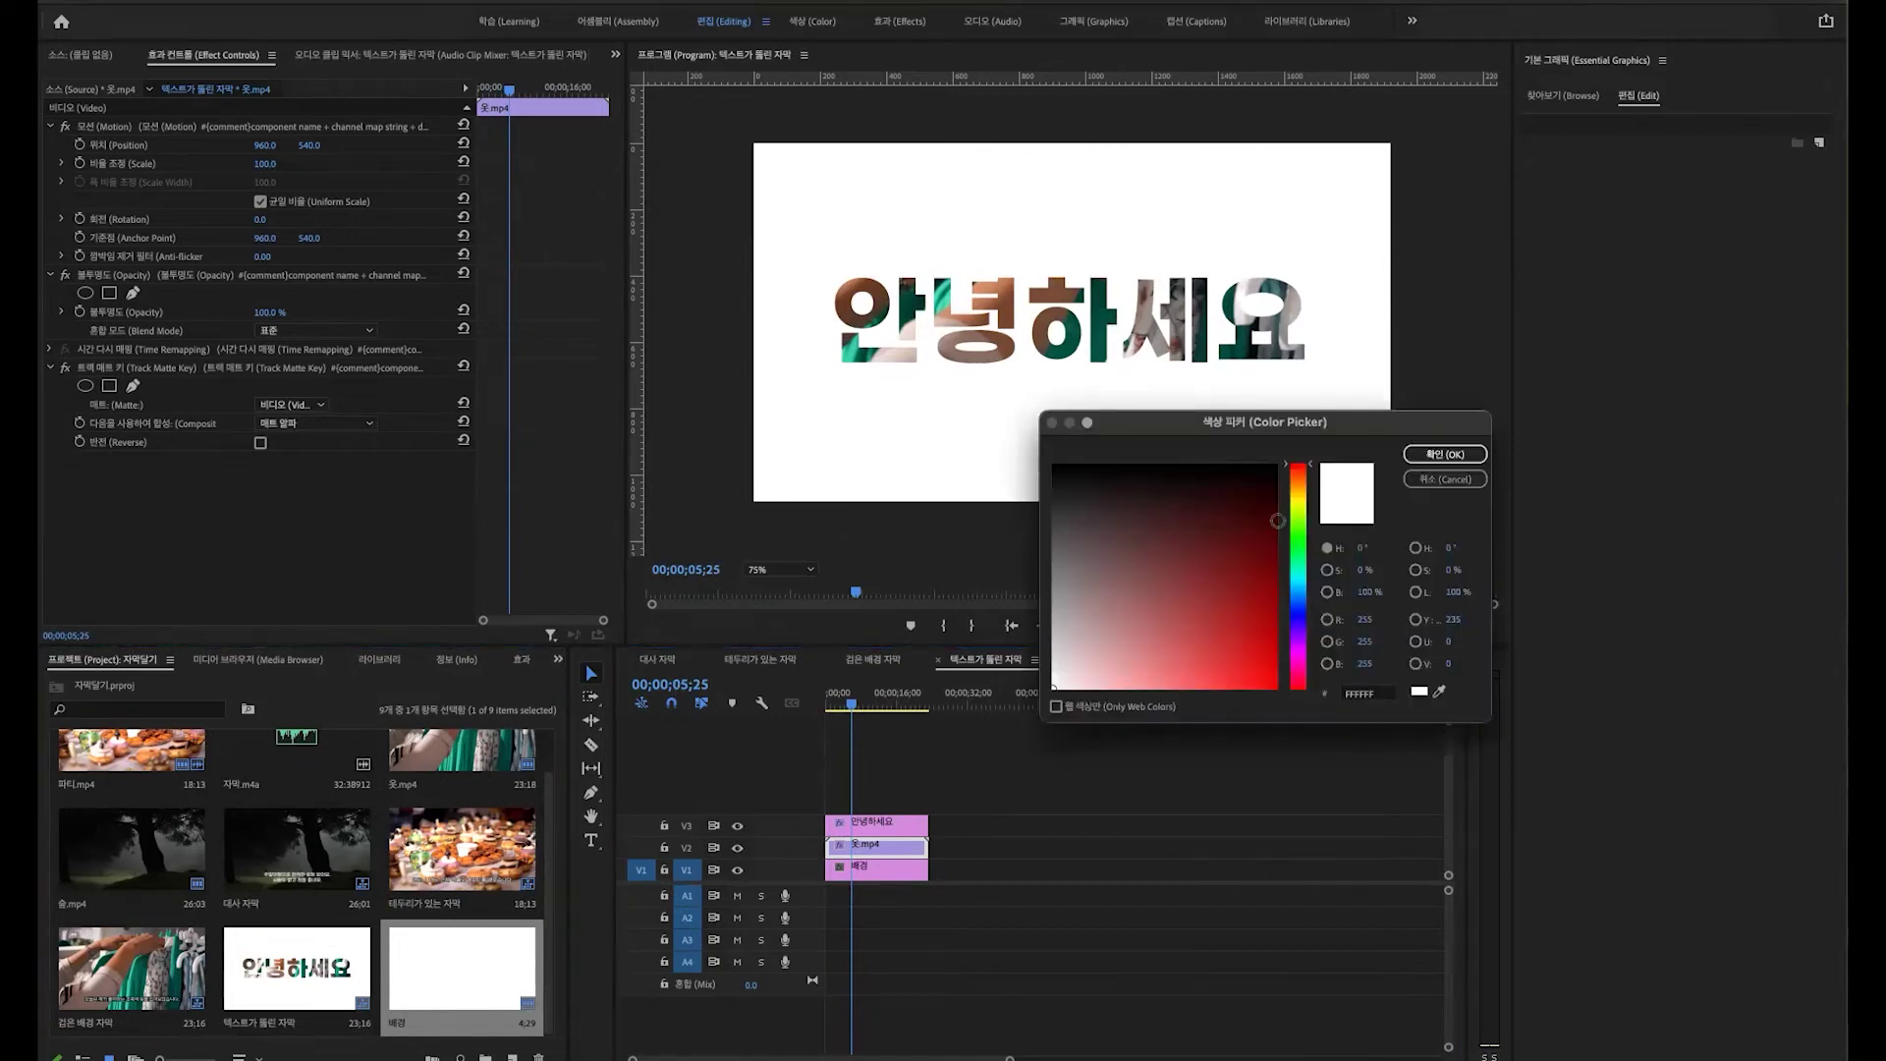
left_click_drag(1153, 423, 1466, 154)
mouse_move(1444, 348)
left_mouse_down()
mouse_move(1390, 358)
mouse_move(1629, 403)
mouse_move(1566, 274)
mouse_move(1440, 363)
mouse_move(1483, 412)
mouse_move(1527, 420)
left_mouse_up()
left_click(1798, 177)
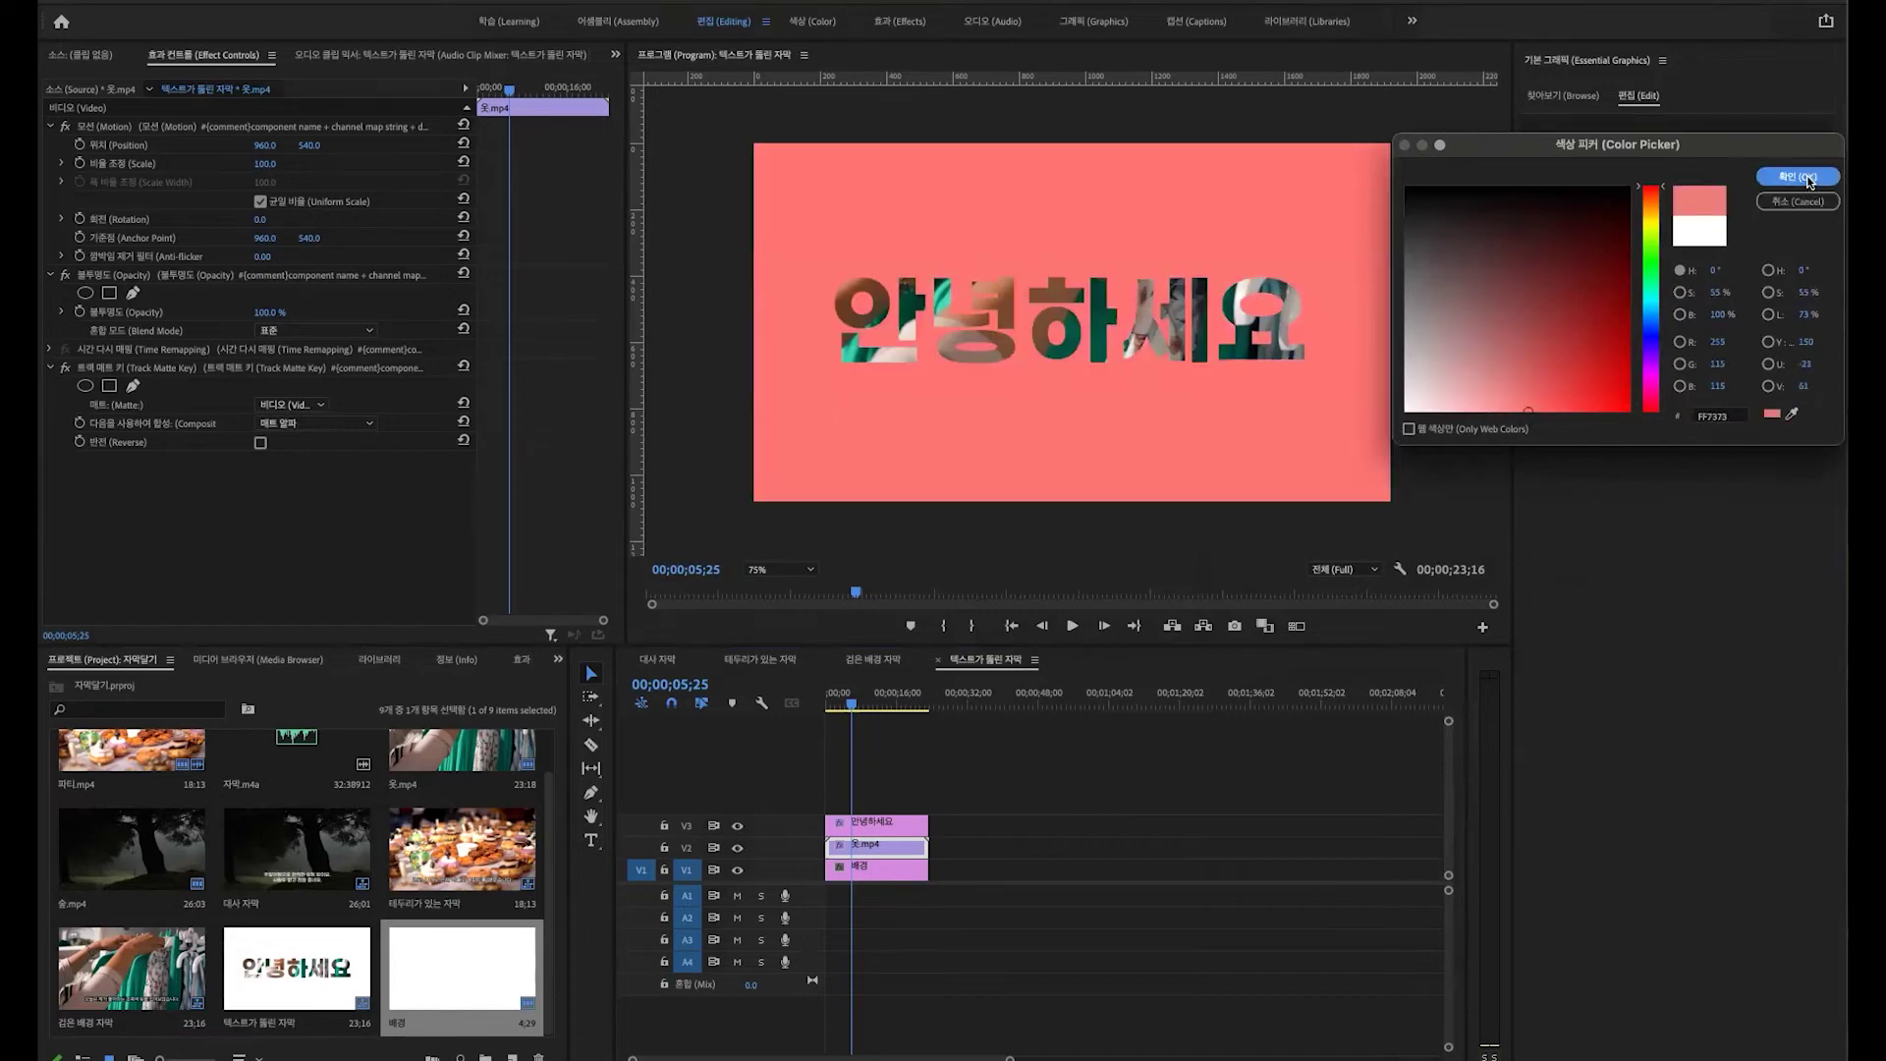
double_click(454, 959)
mouse_move(1560, 312)
left_mouse_down()
mouse_move(1624, 333)
mouse_move(1651, 316)
mouse_move(1650, 348)
left_mouse_up()
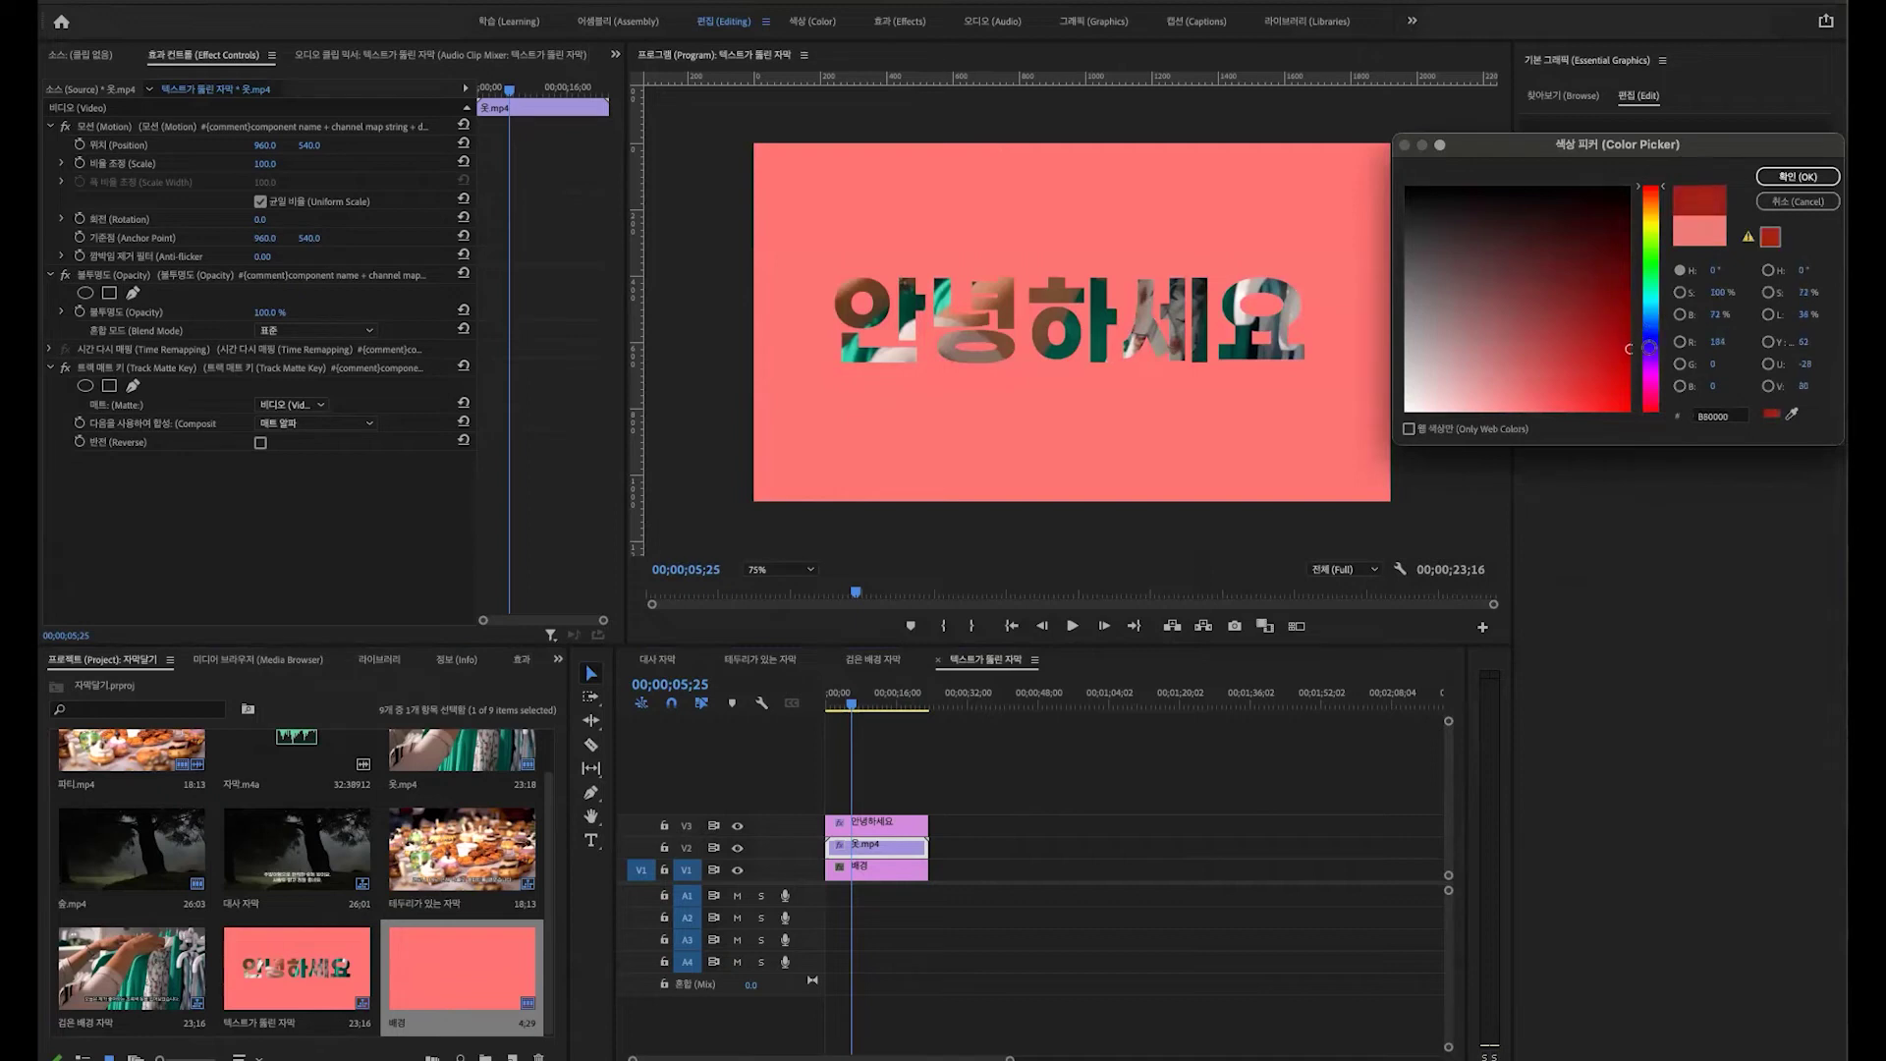
left_click(1797, 201)
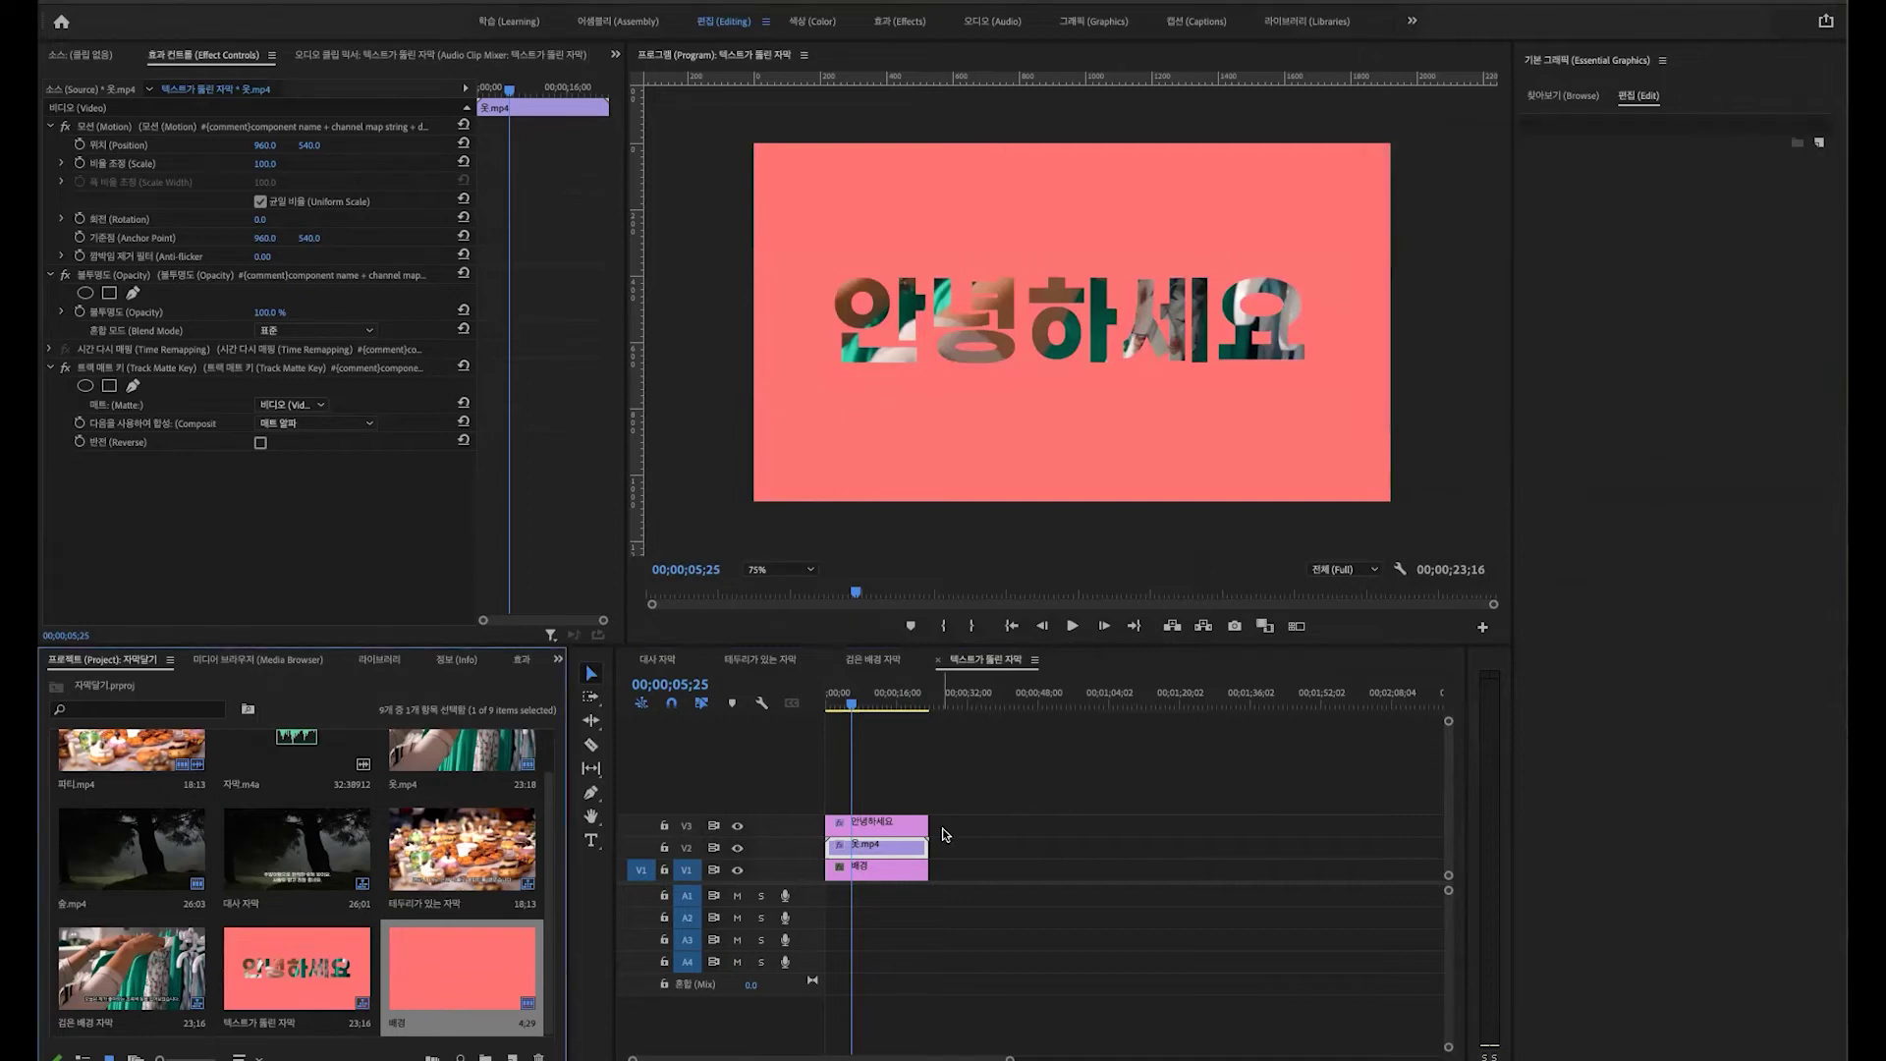
Step: Change the color of the 배경 matte on V1 to light cyan, C7F9FF
double_click(887, 866)
left_click(1583, 350)
left_click(1628, 306)
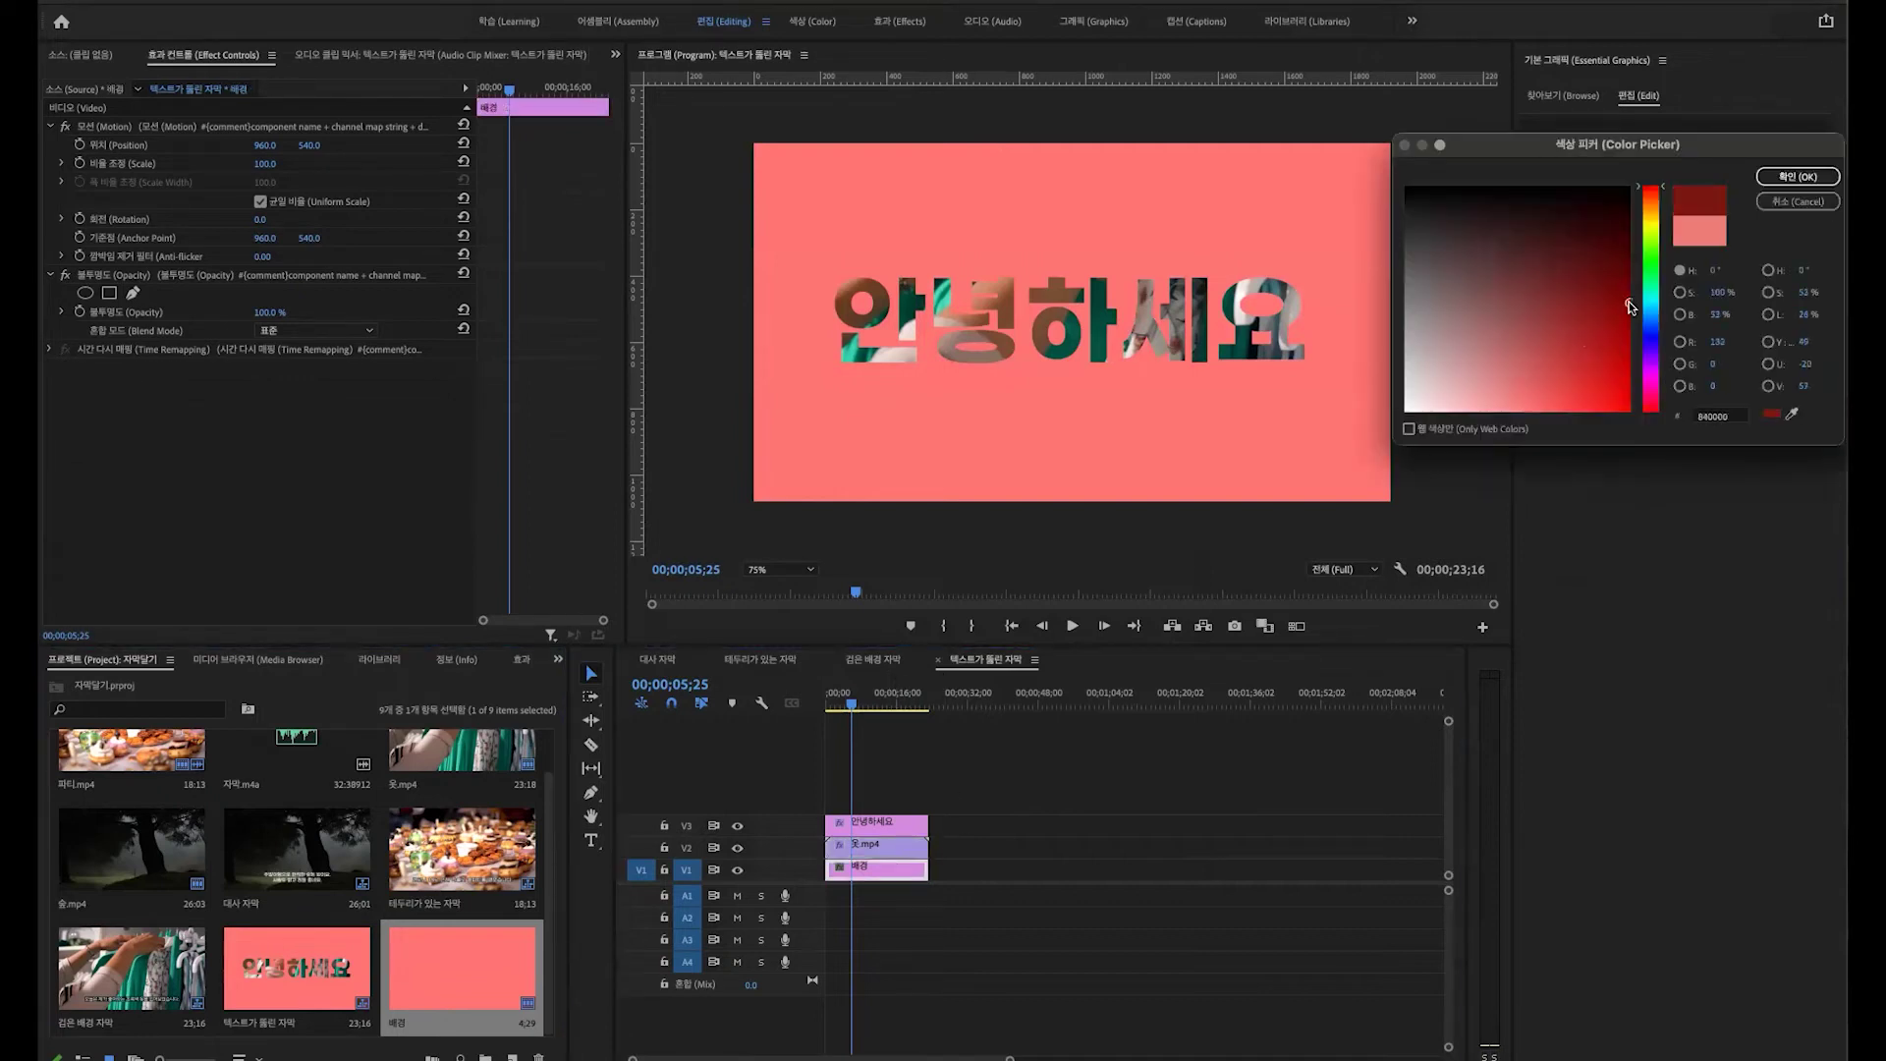
left_click(1649, 304)
left_click(1454, 410)
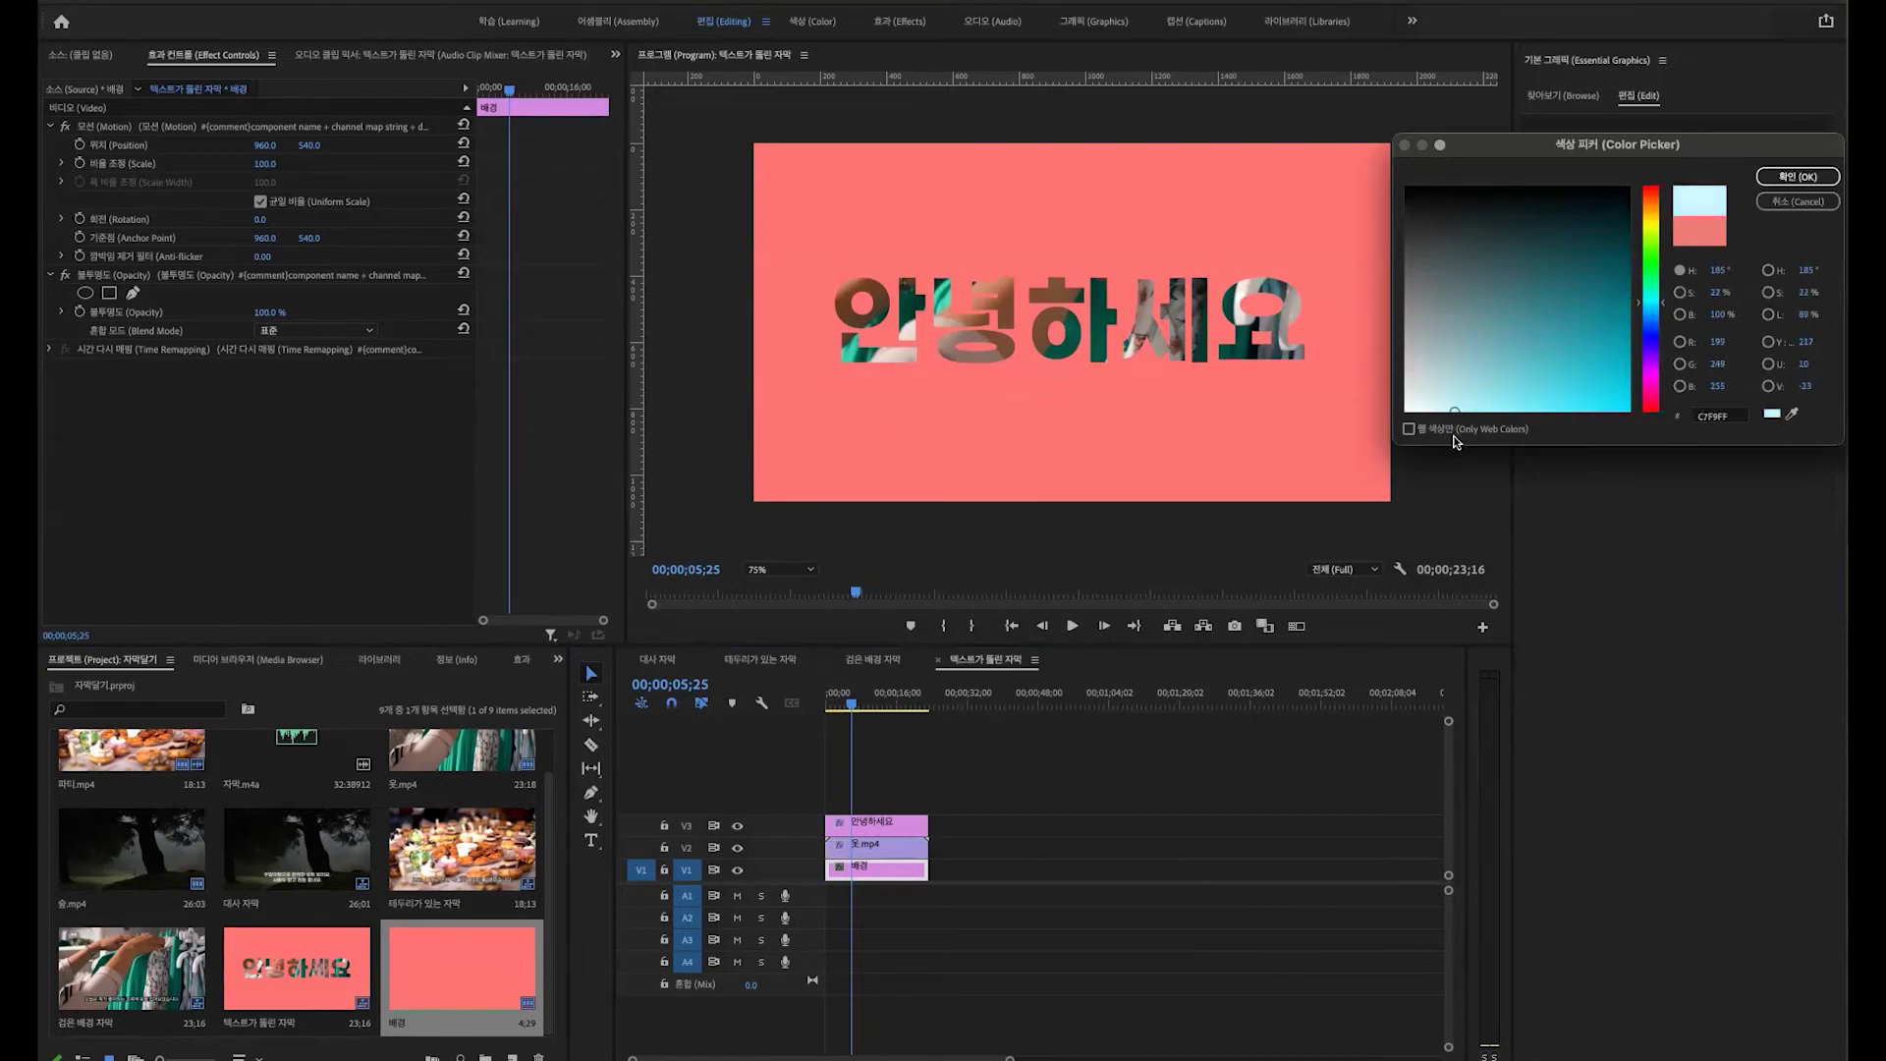
left_click(1816, 180)
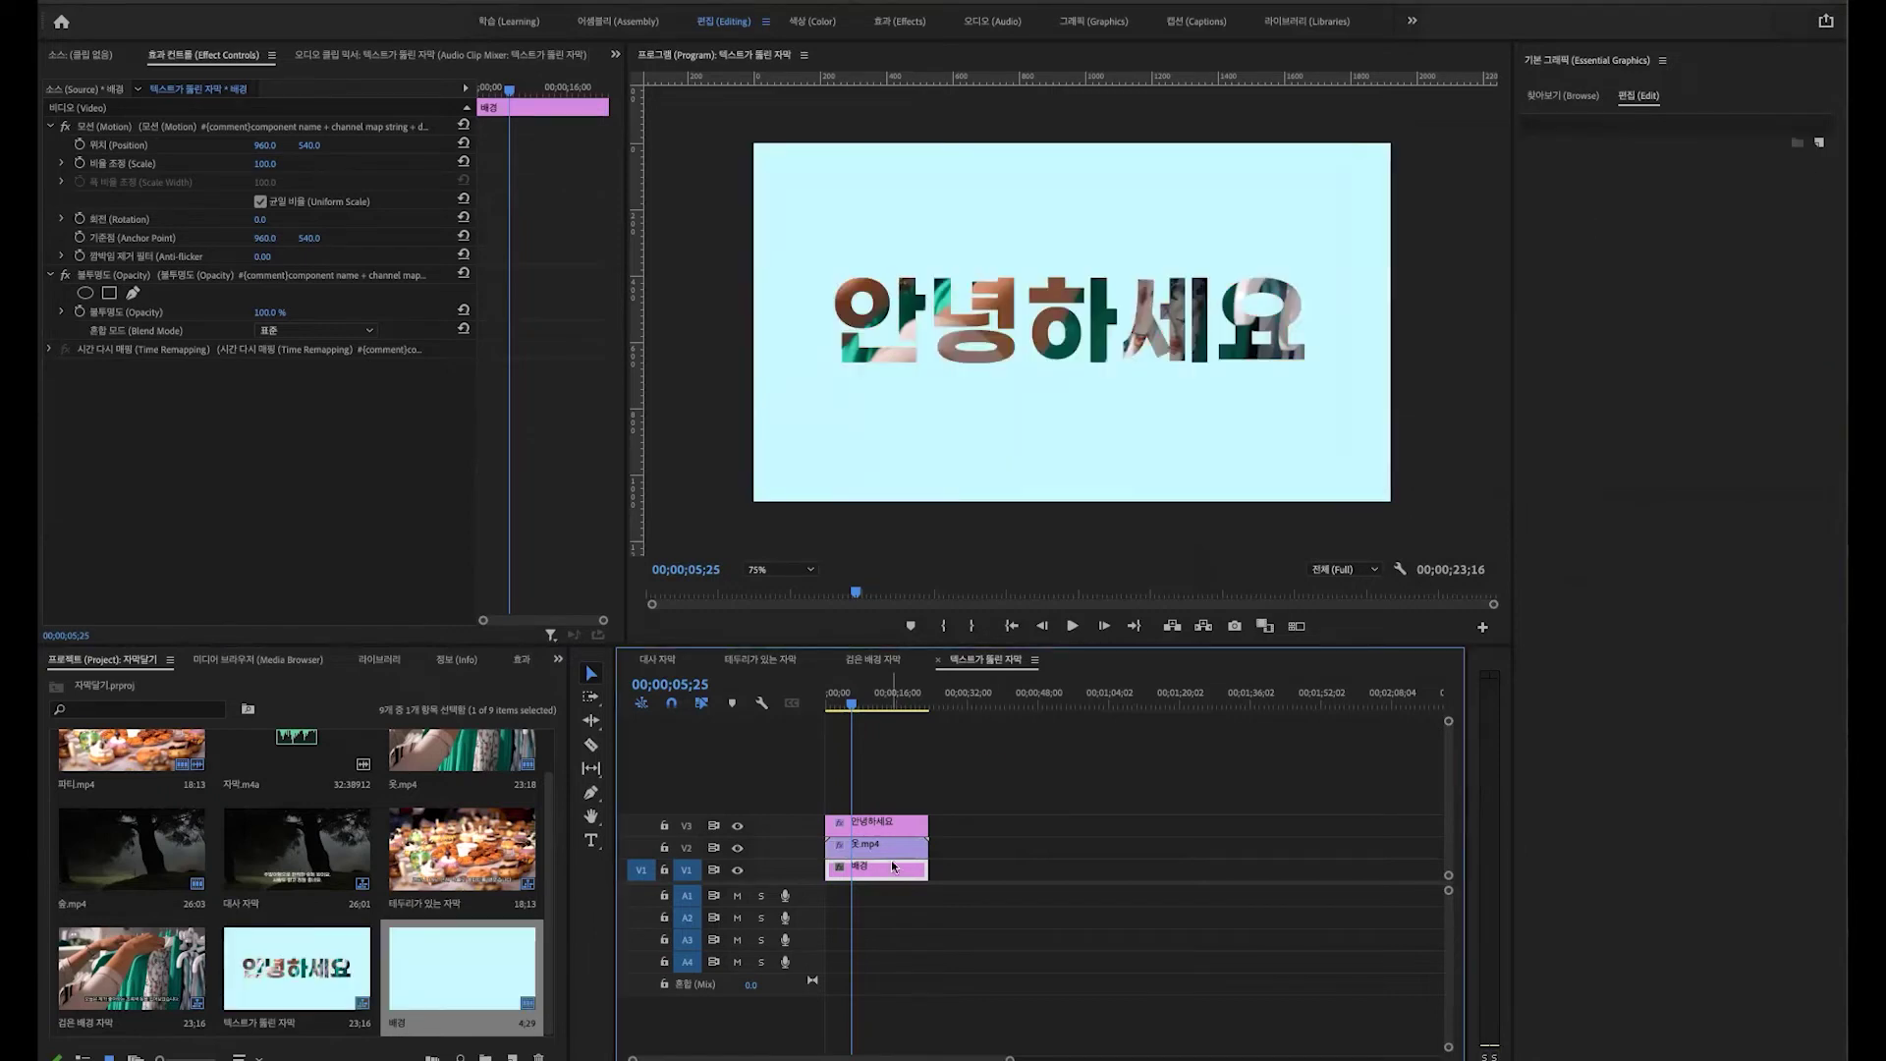
Step: Recolor the 배경 matte with a dark green sampled from the clothes footage inside the title letters
double_click(475, 955)
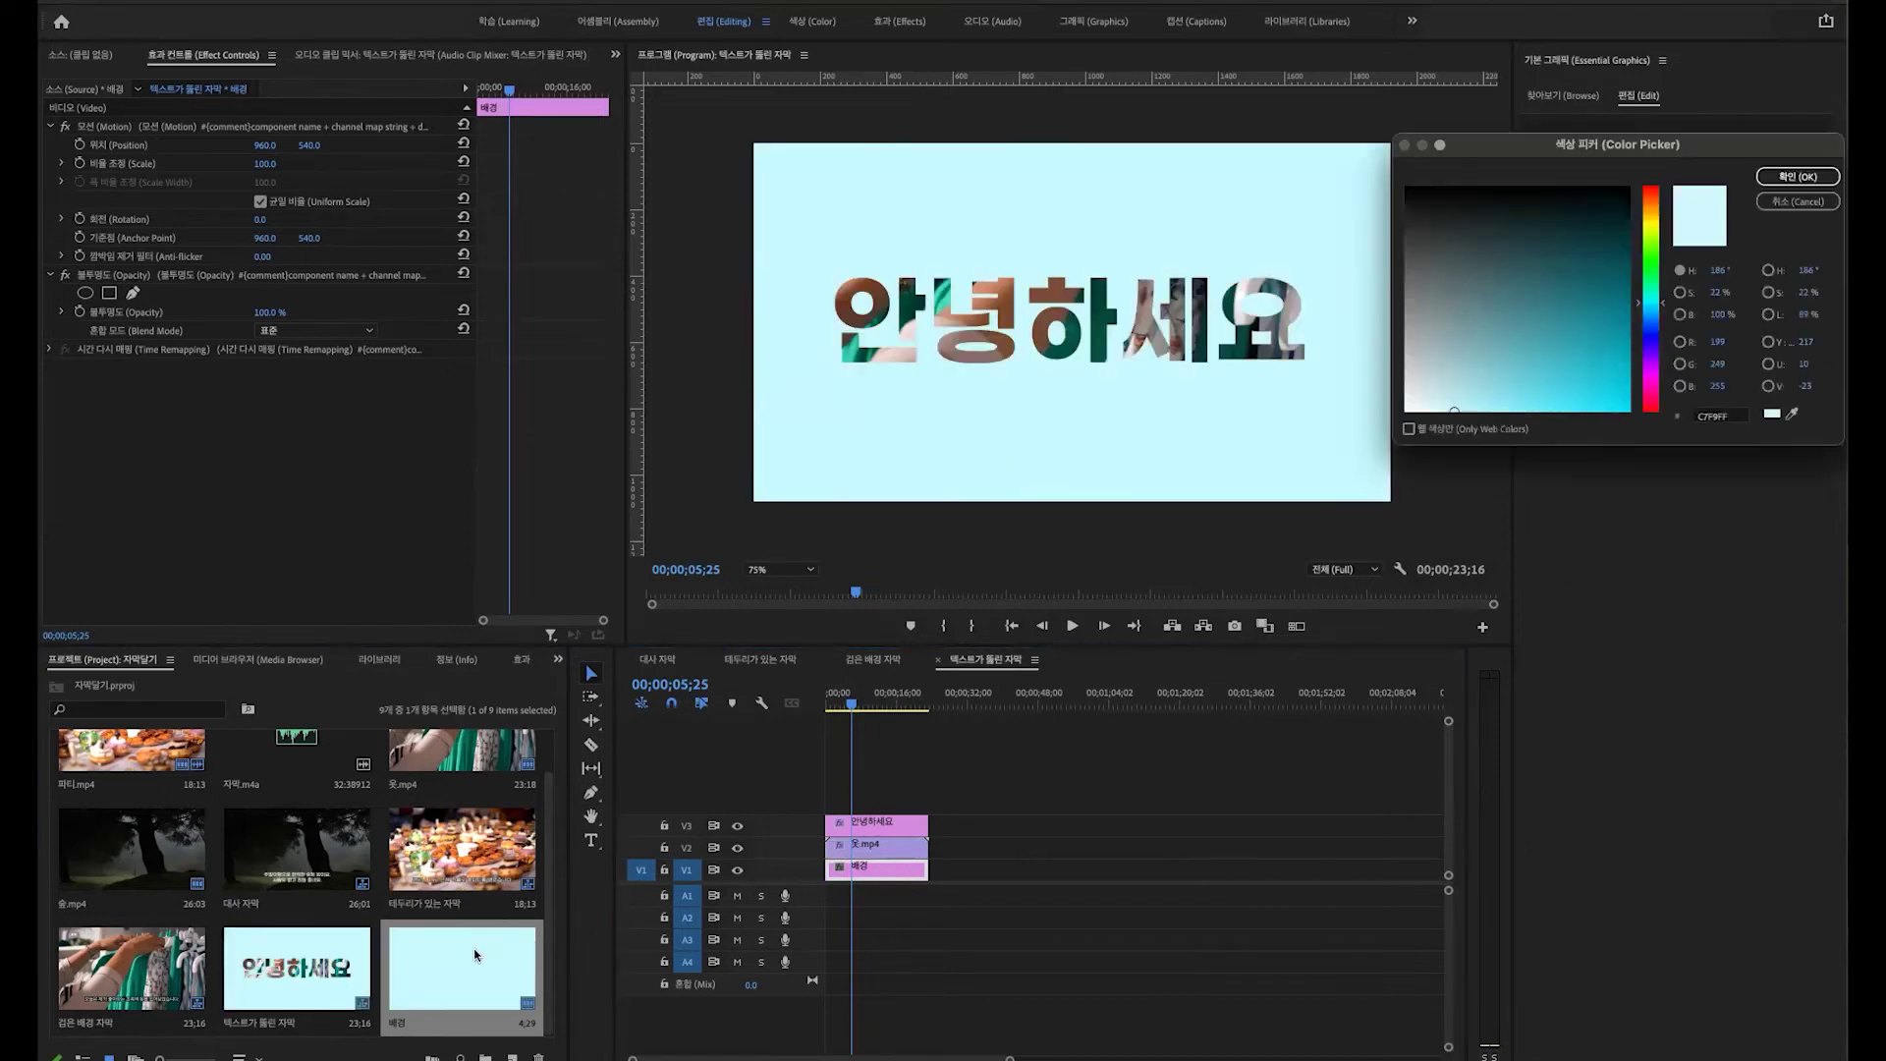
left_click(1792, 416)
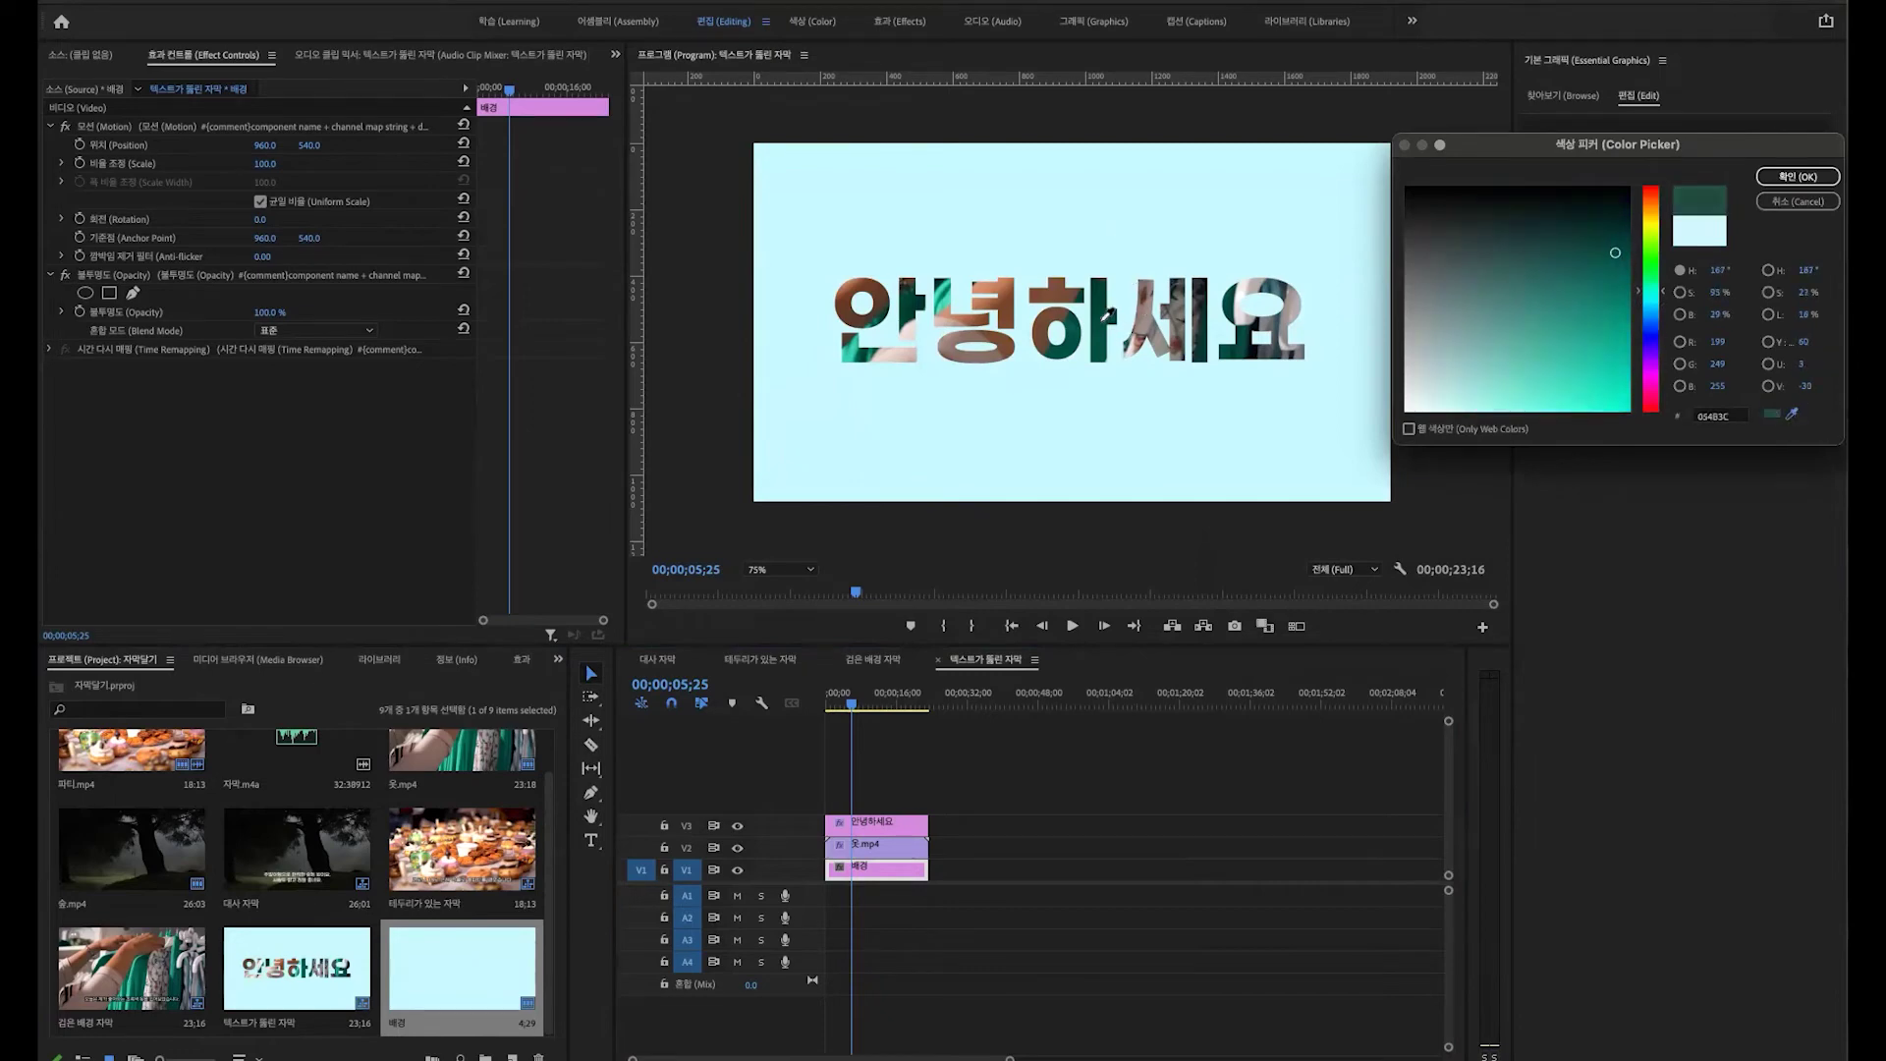
left_click(1796, 177)
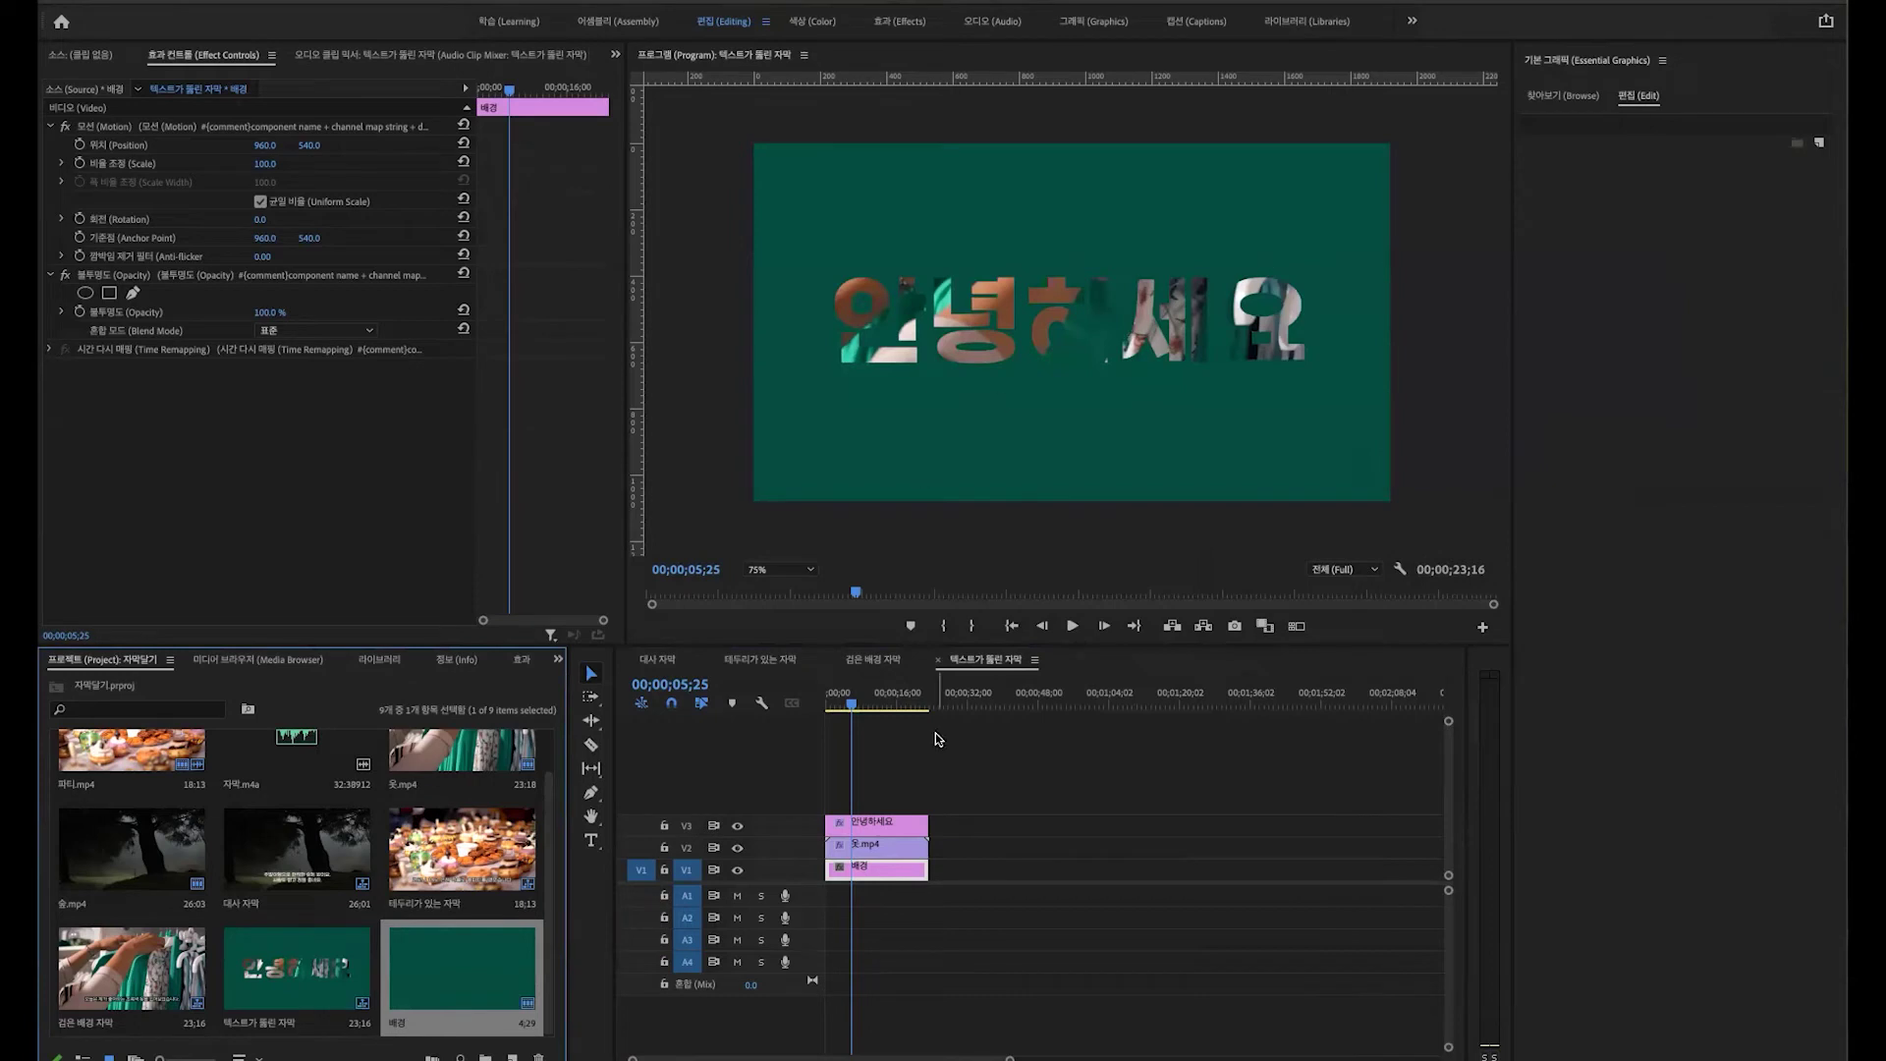
Step: Recolor the 배경 matte with a pale pink sampled from the footage inside the first title letter
double_click(496, 970)
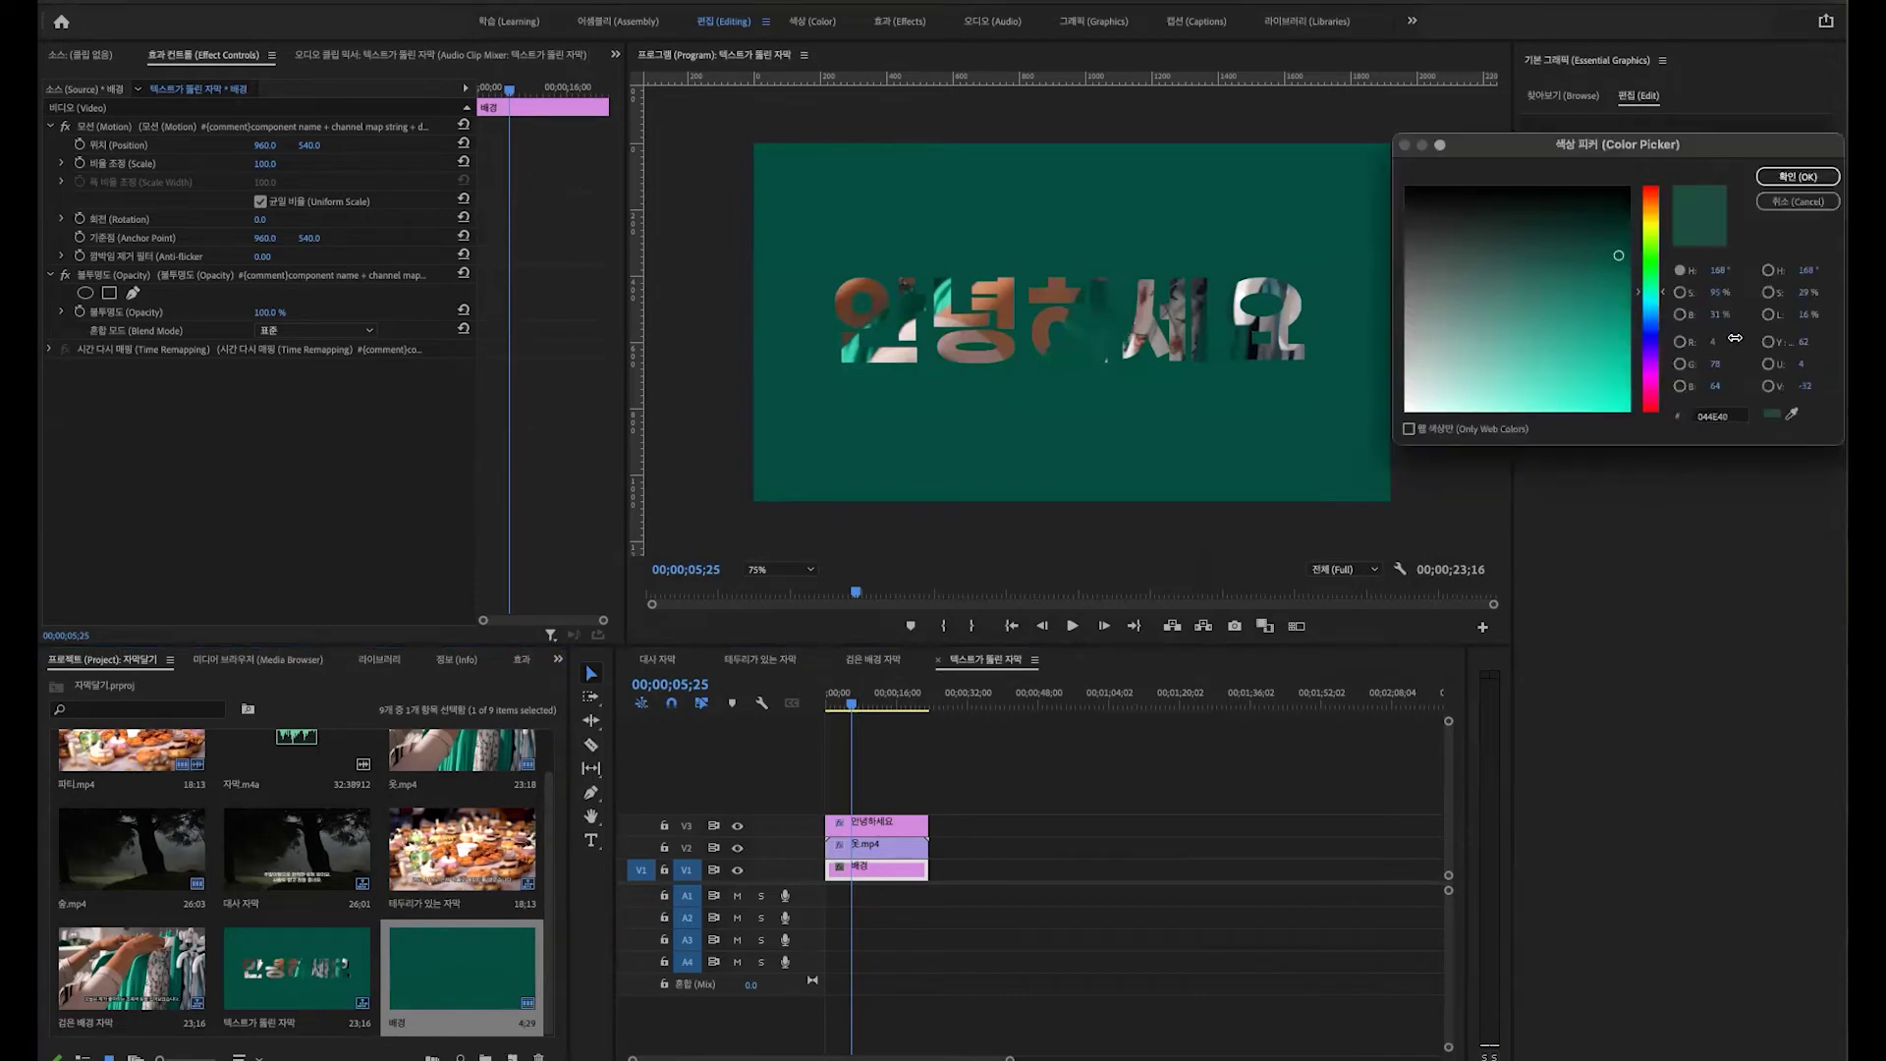
left_click(1793, 413)
left_click(896, 322)
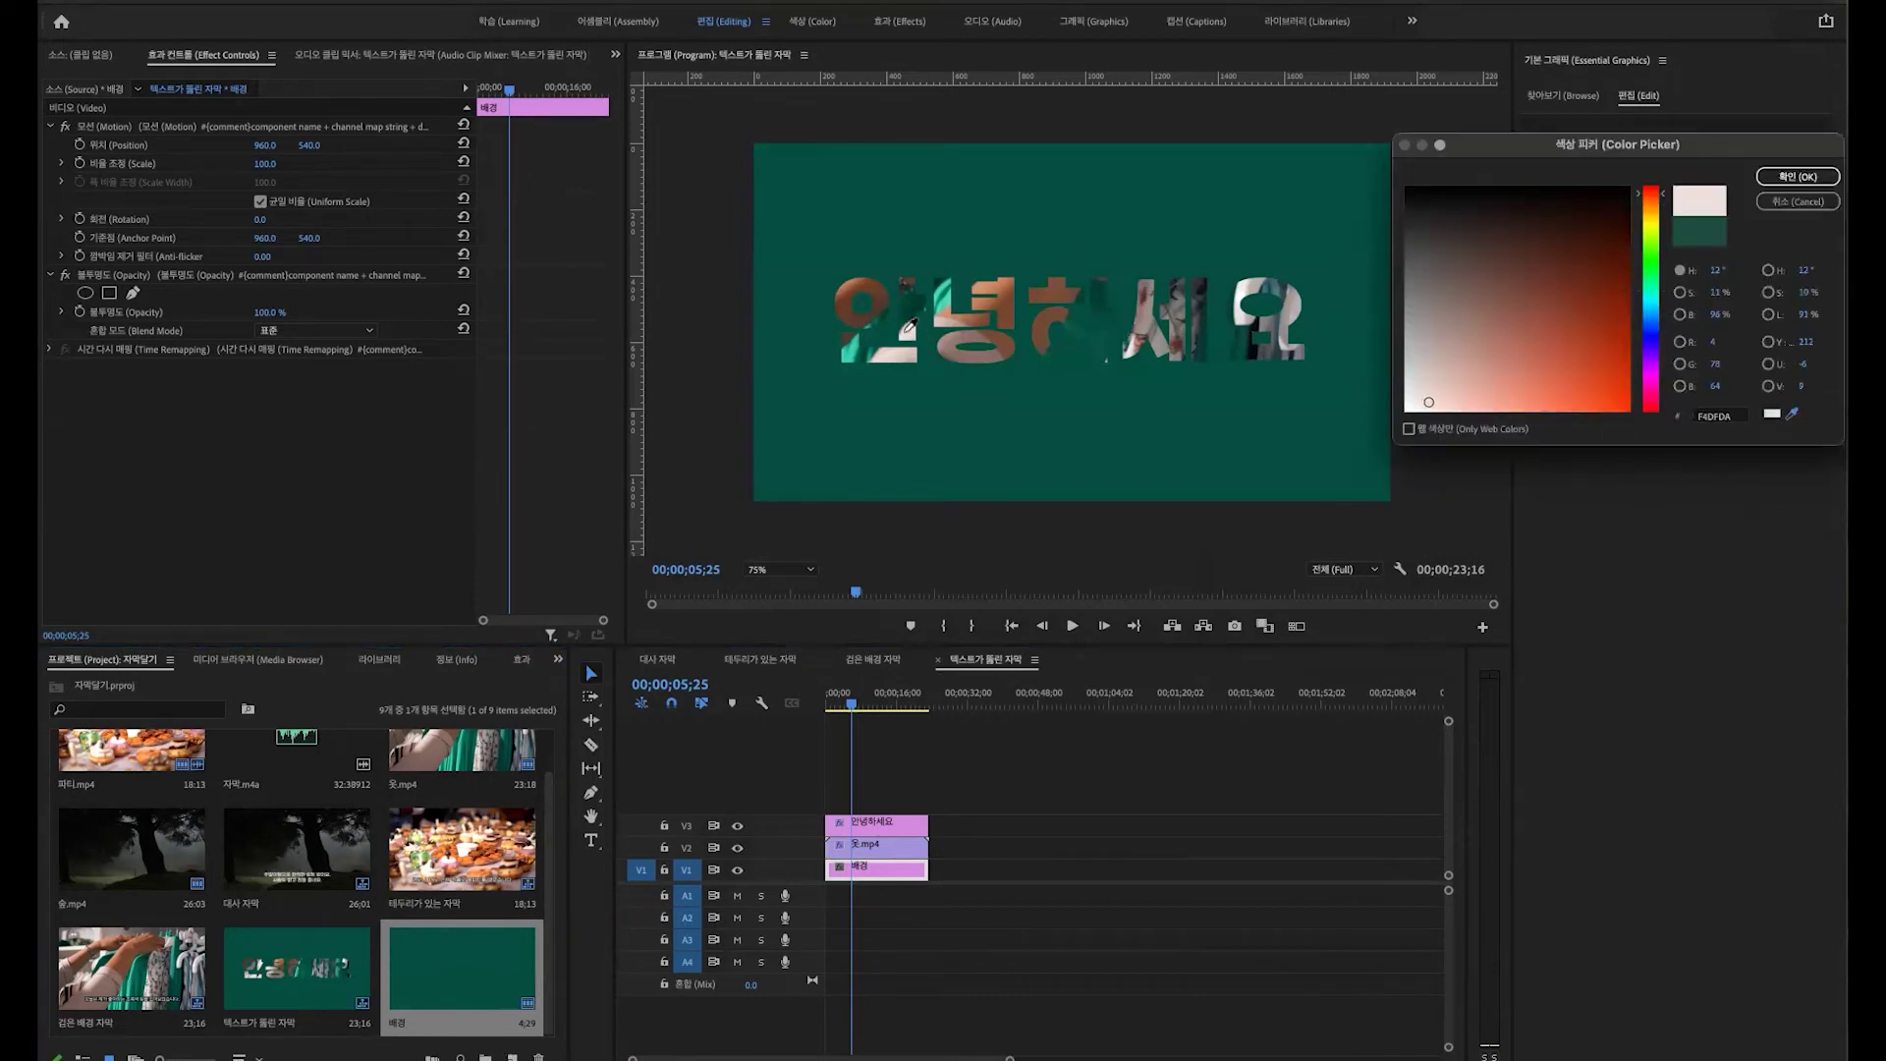
left_click(1787, 179)
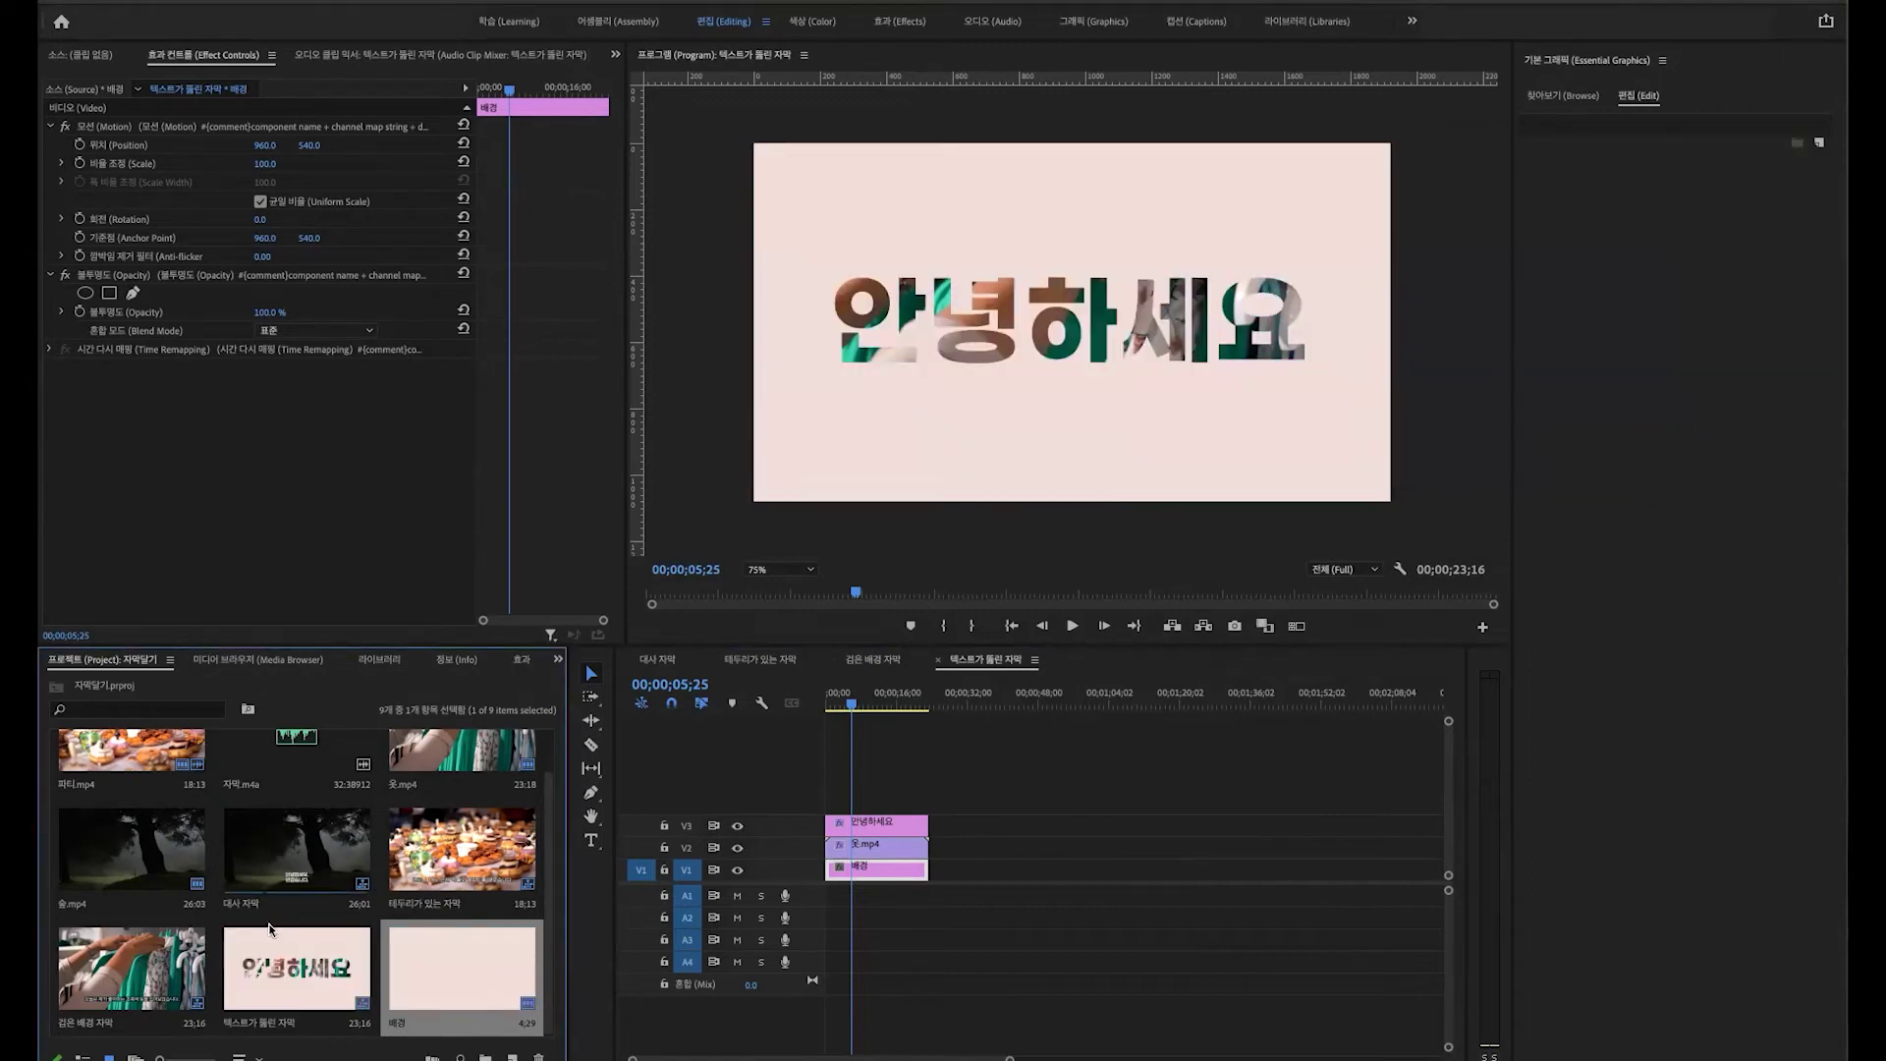
Step: Recolor the 배경 matte with a light gray sampled from the footage inside the last title letter
double_click(439, 989)
left_click(1793, 407)
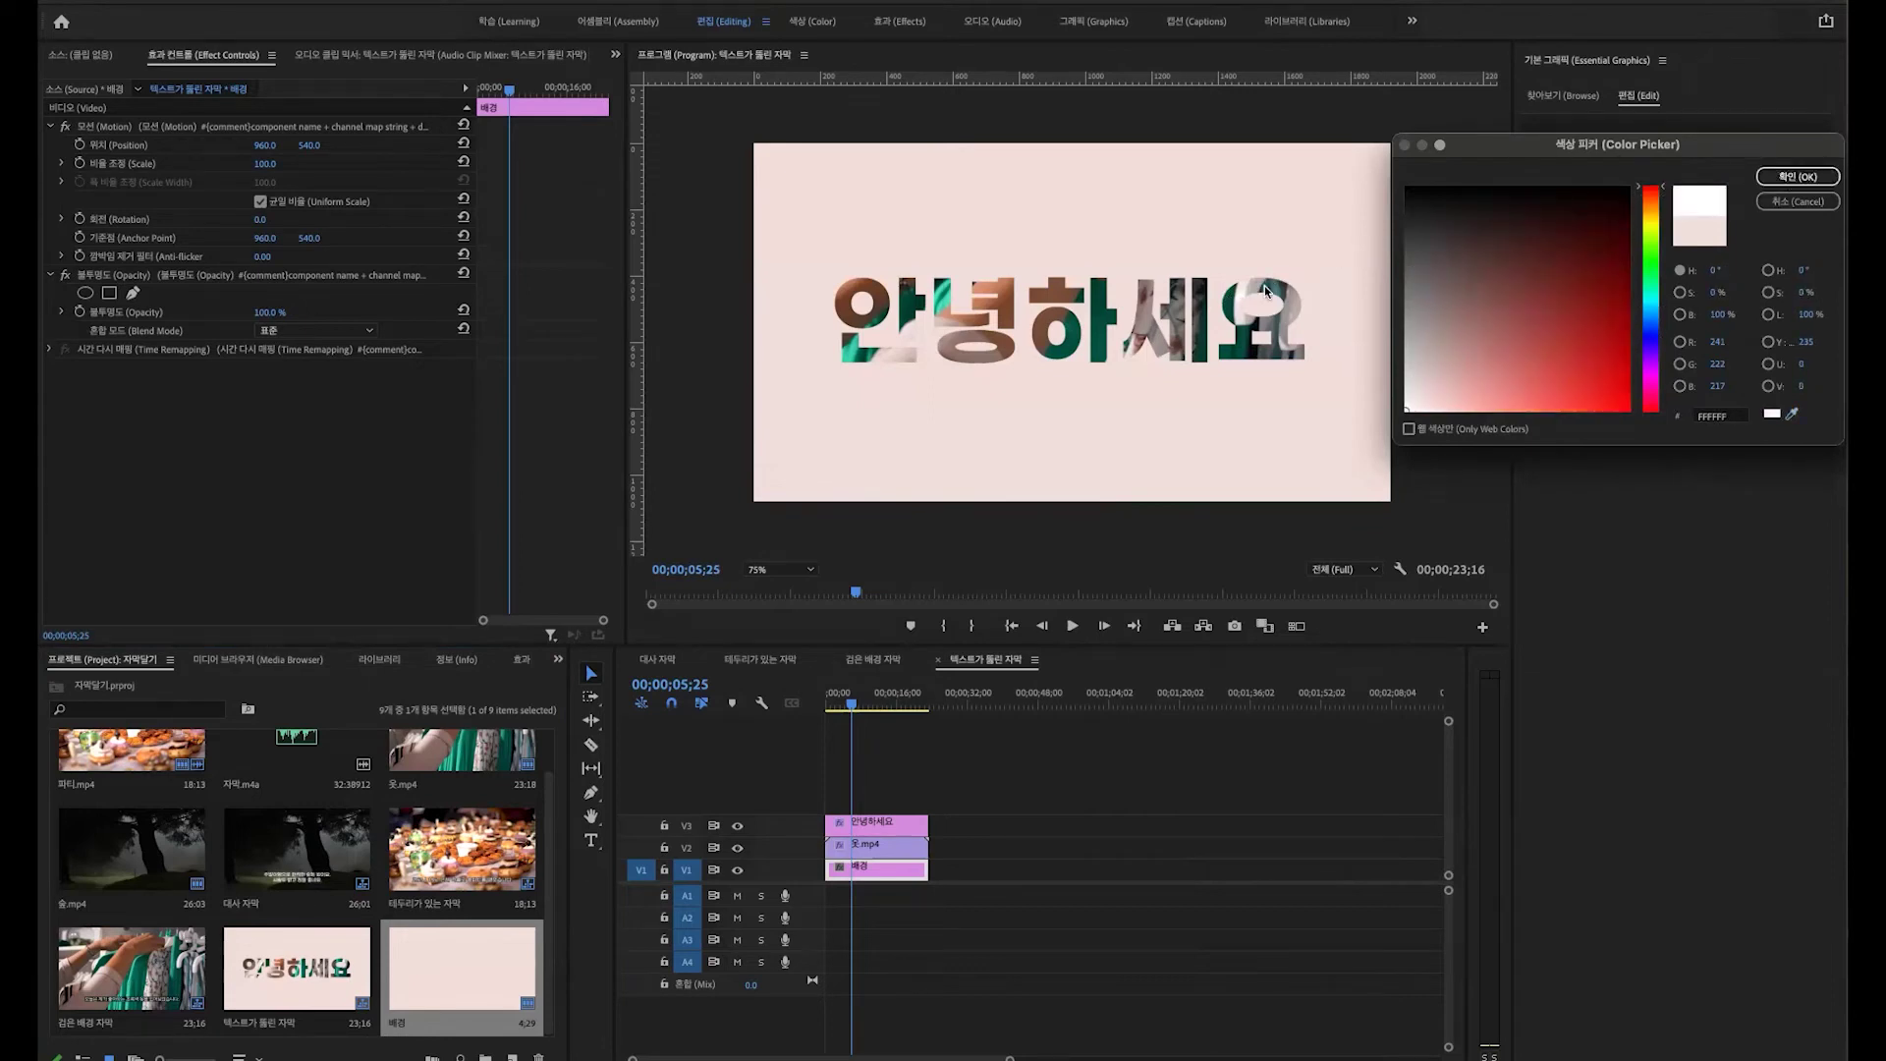
left_click(1793, 414)
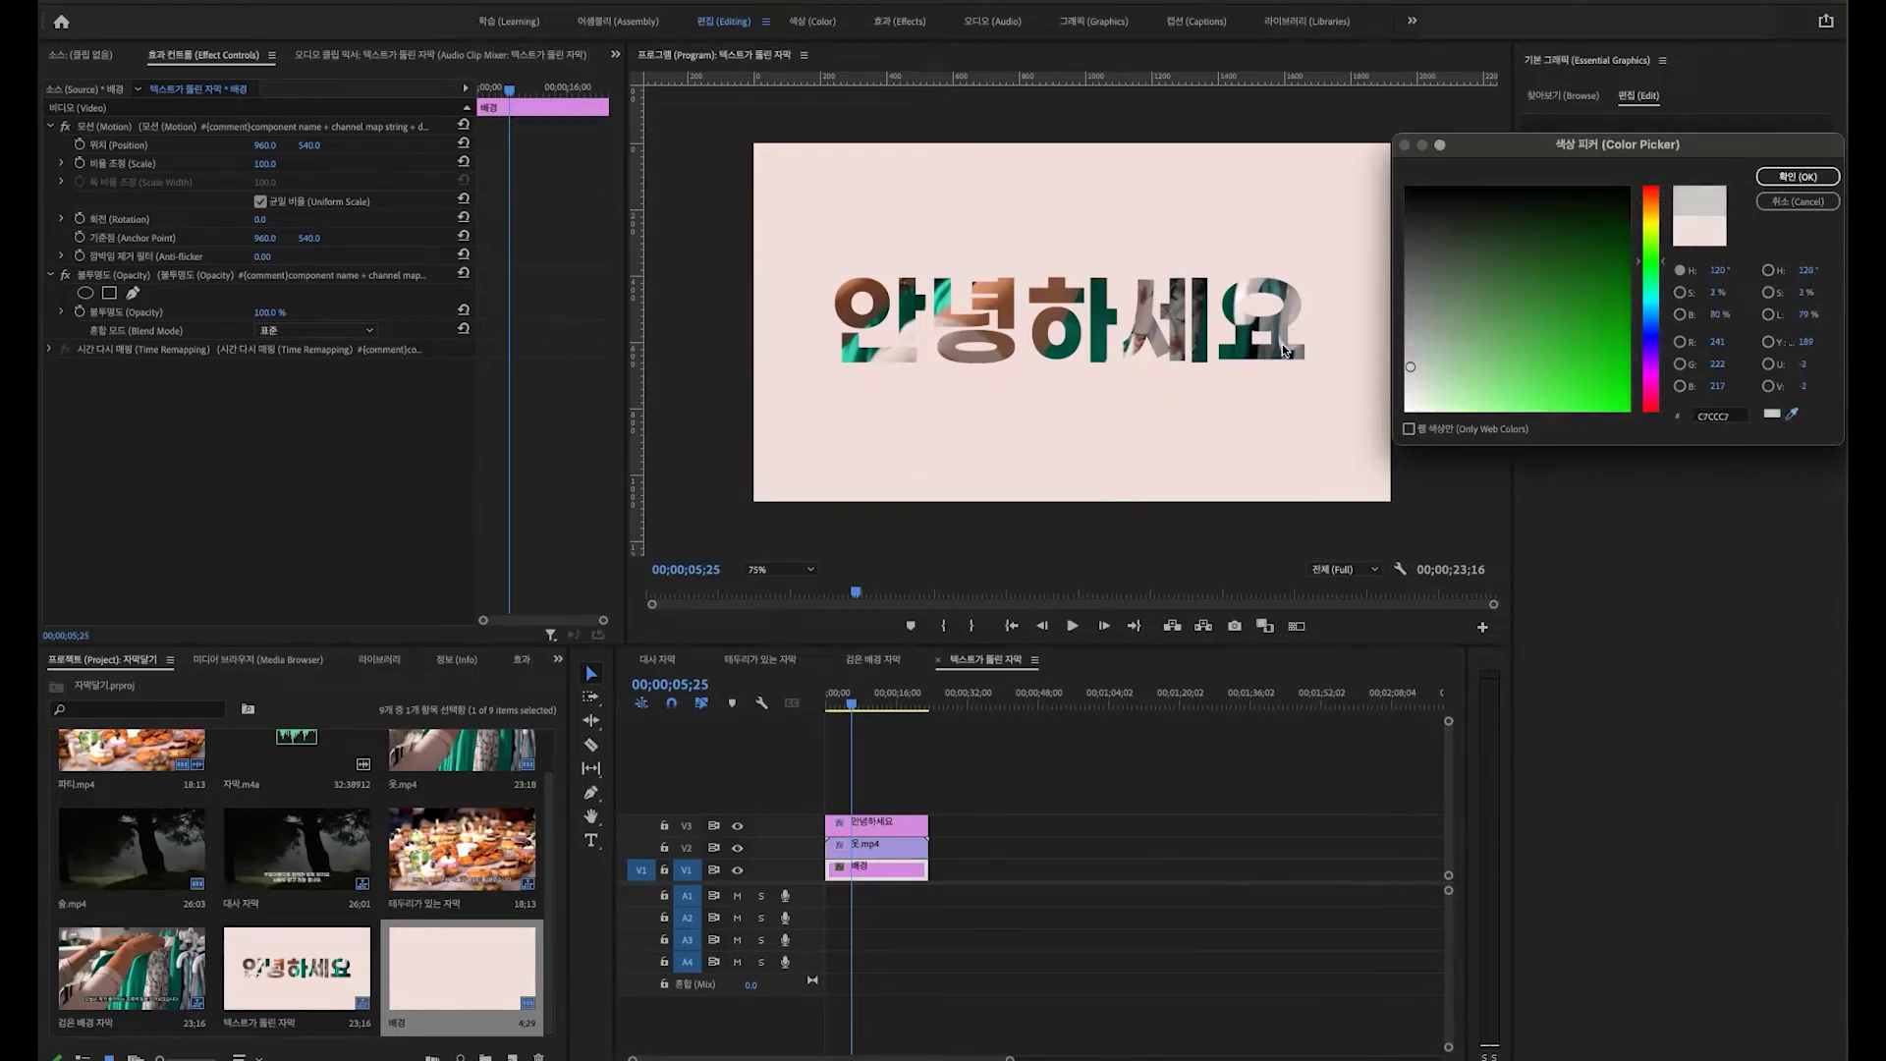
left_click(1780, 176)
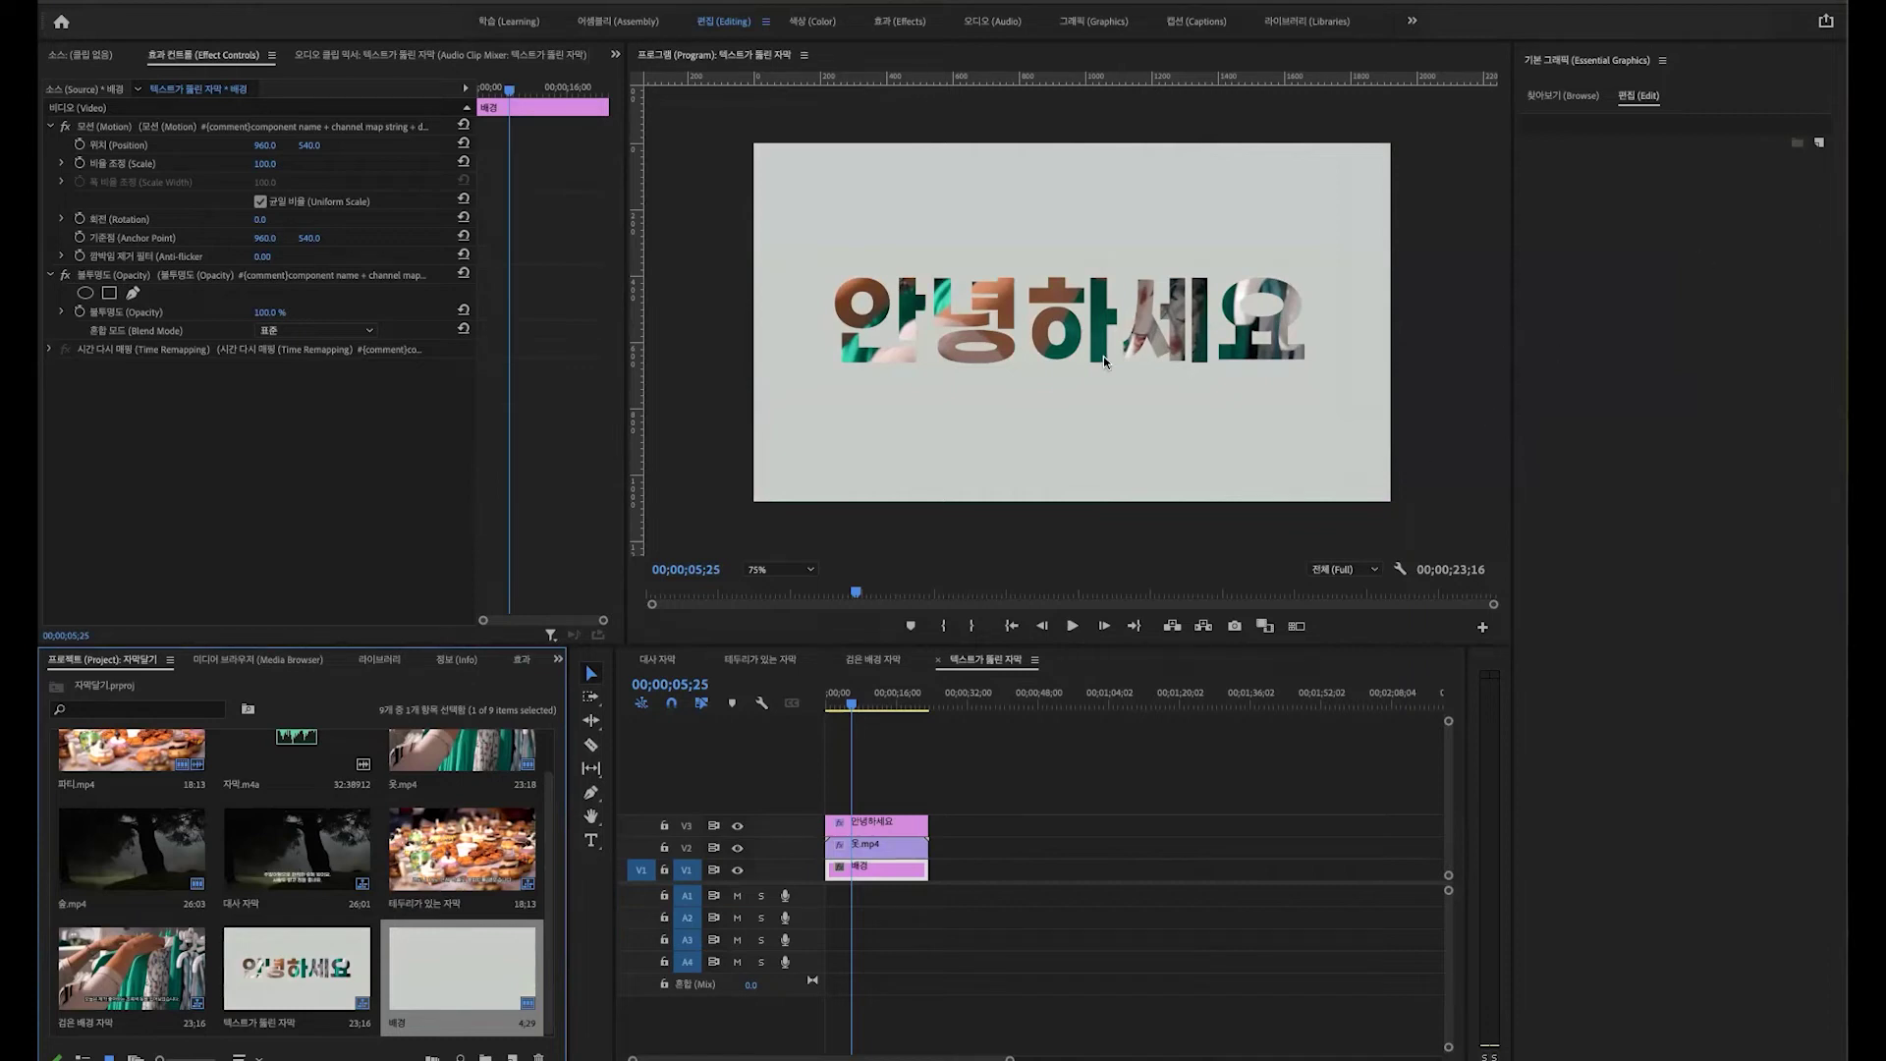
Step: Try Hi as the cut-out title text, and retype the title as 안녕하세요
left_click(1029, 342)
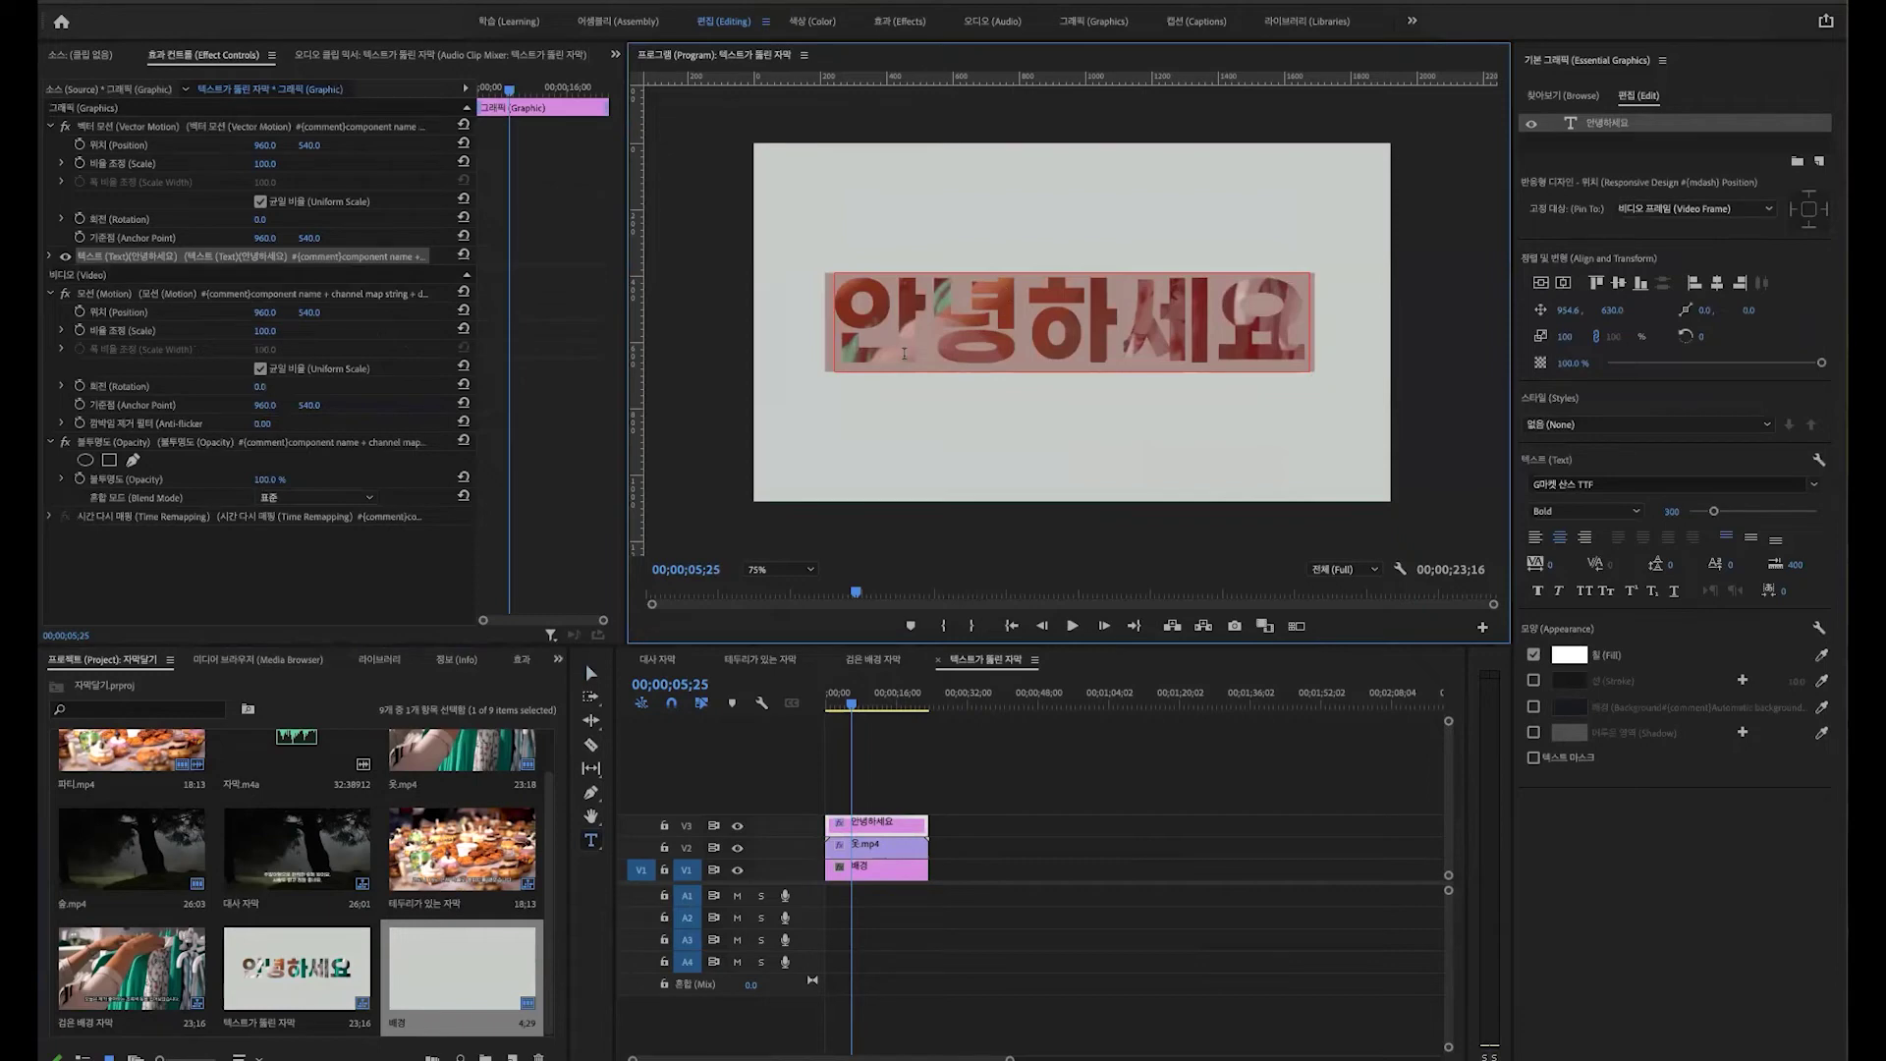
type("HI")
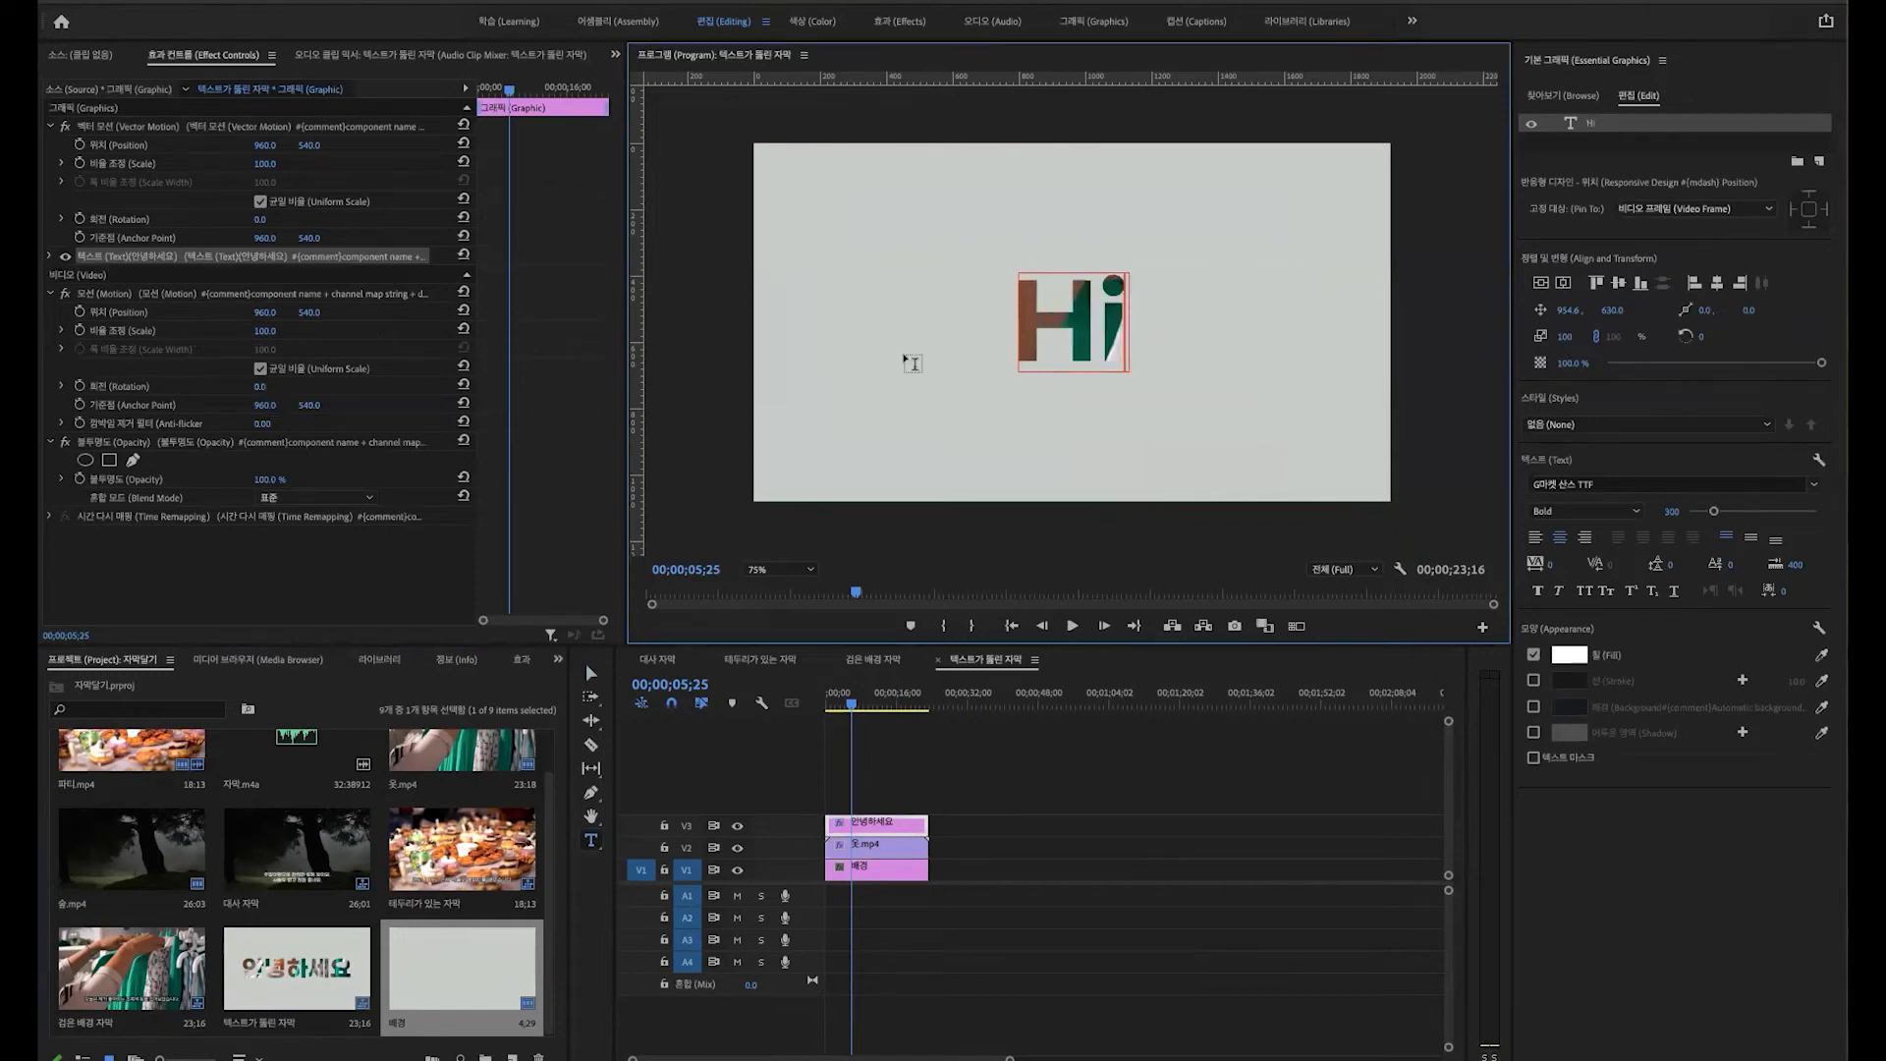
key("BackSpace")
key("BackSpace")
type("dj")
key("BackSpace")
key("BackSpace")
type("언")
key("BackSpace")
type("안녕하")
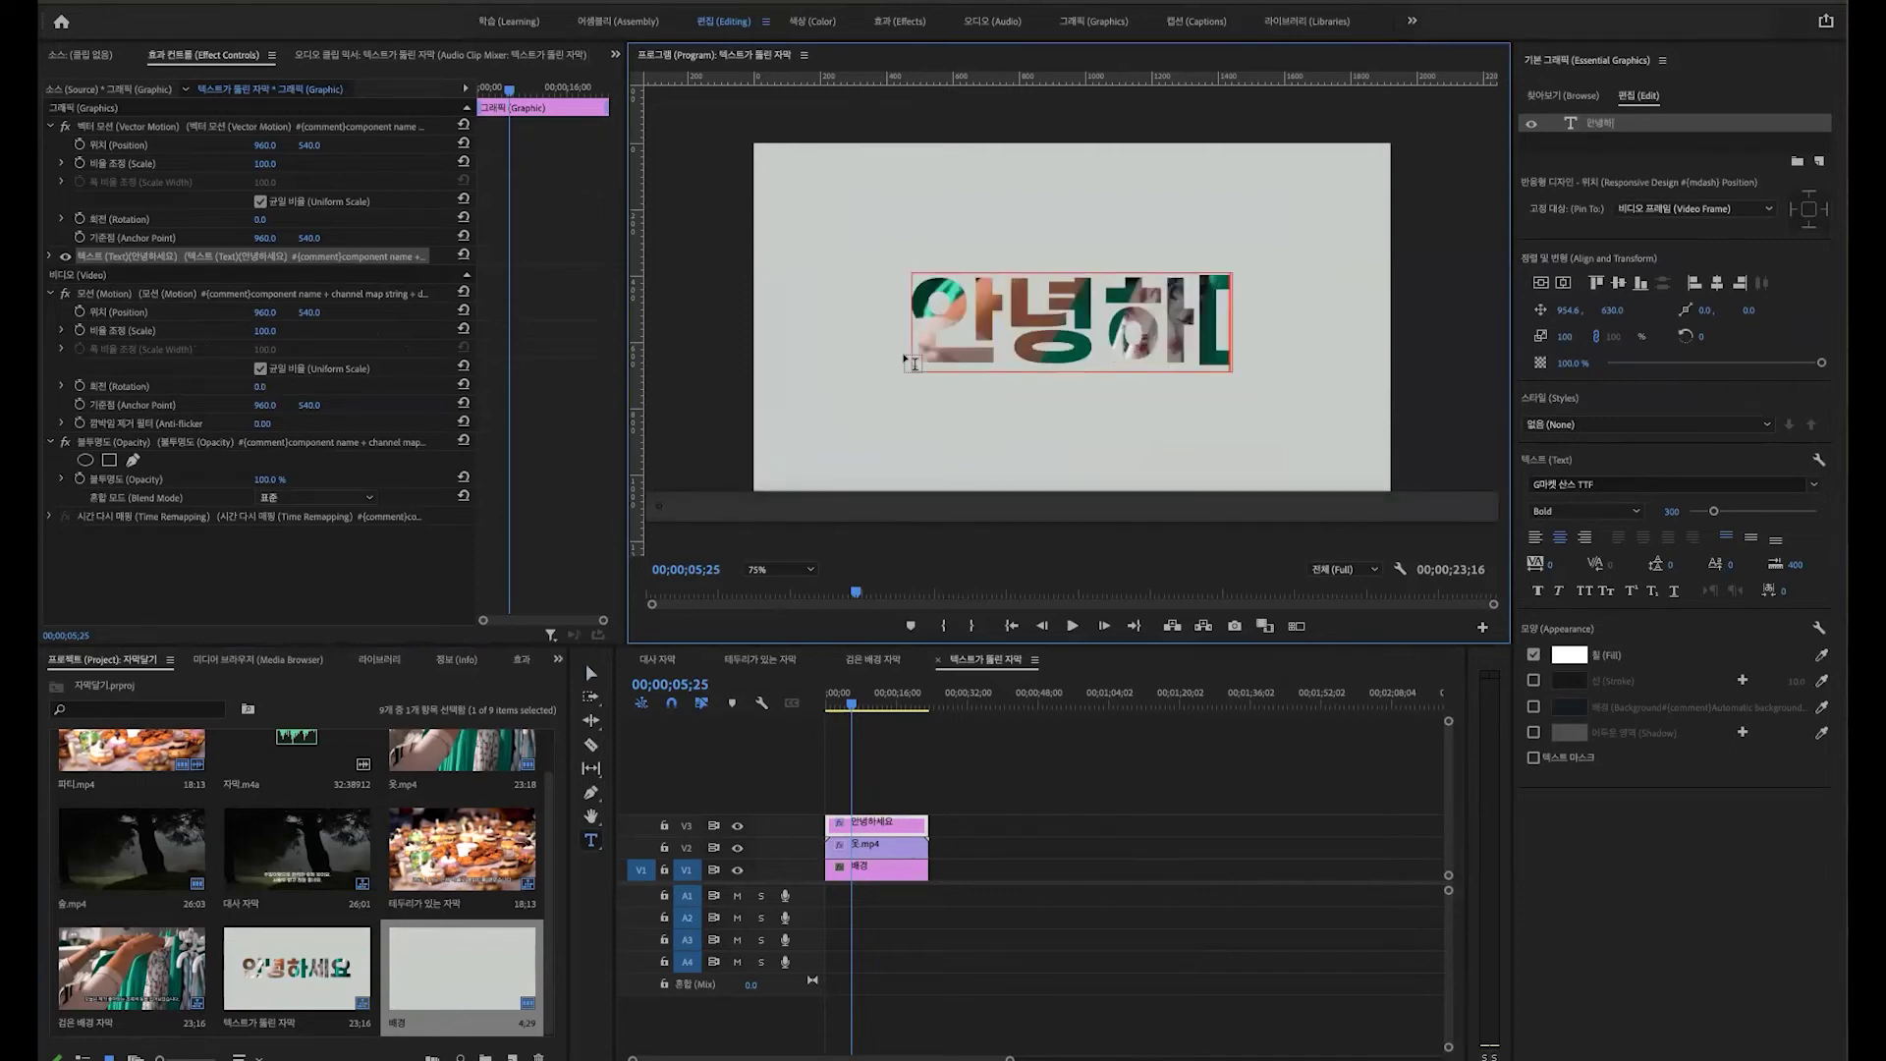
type("세요")
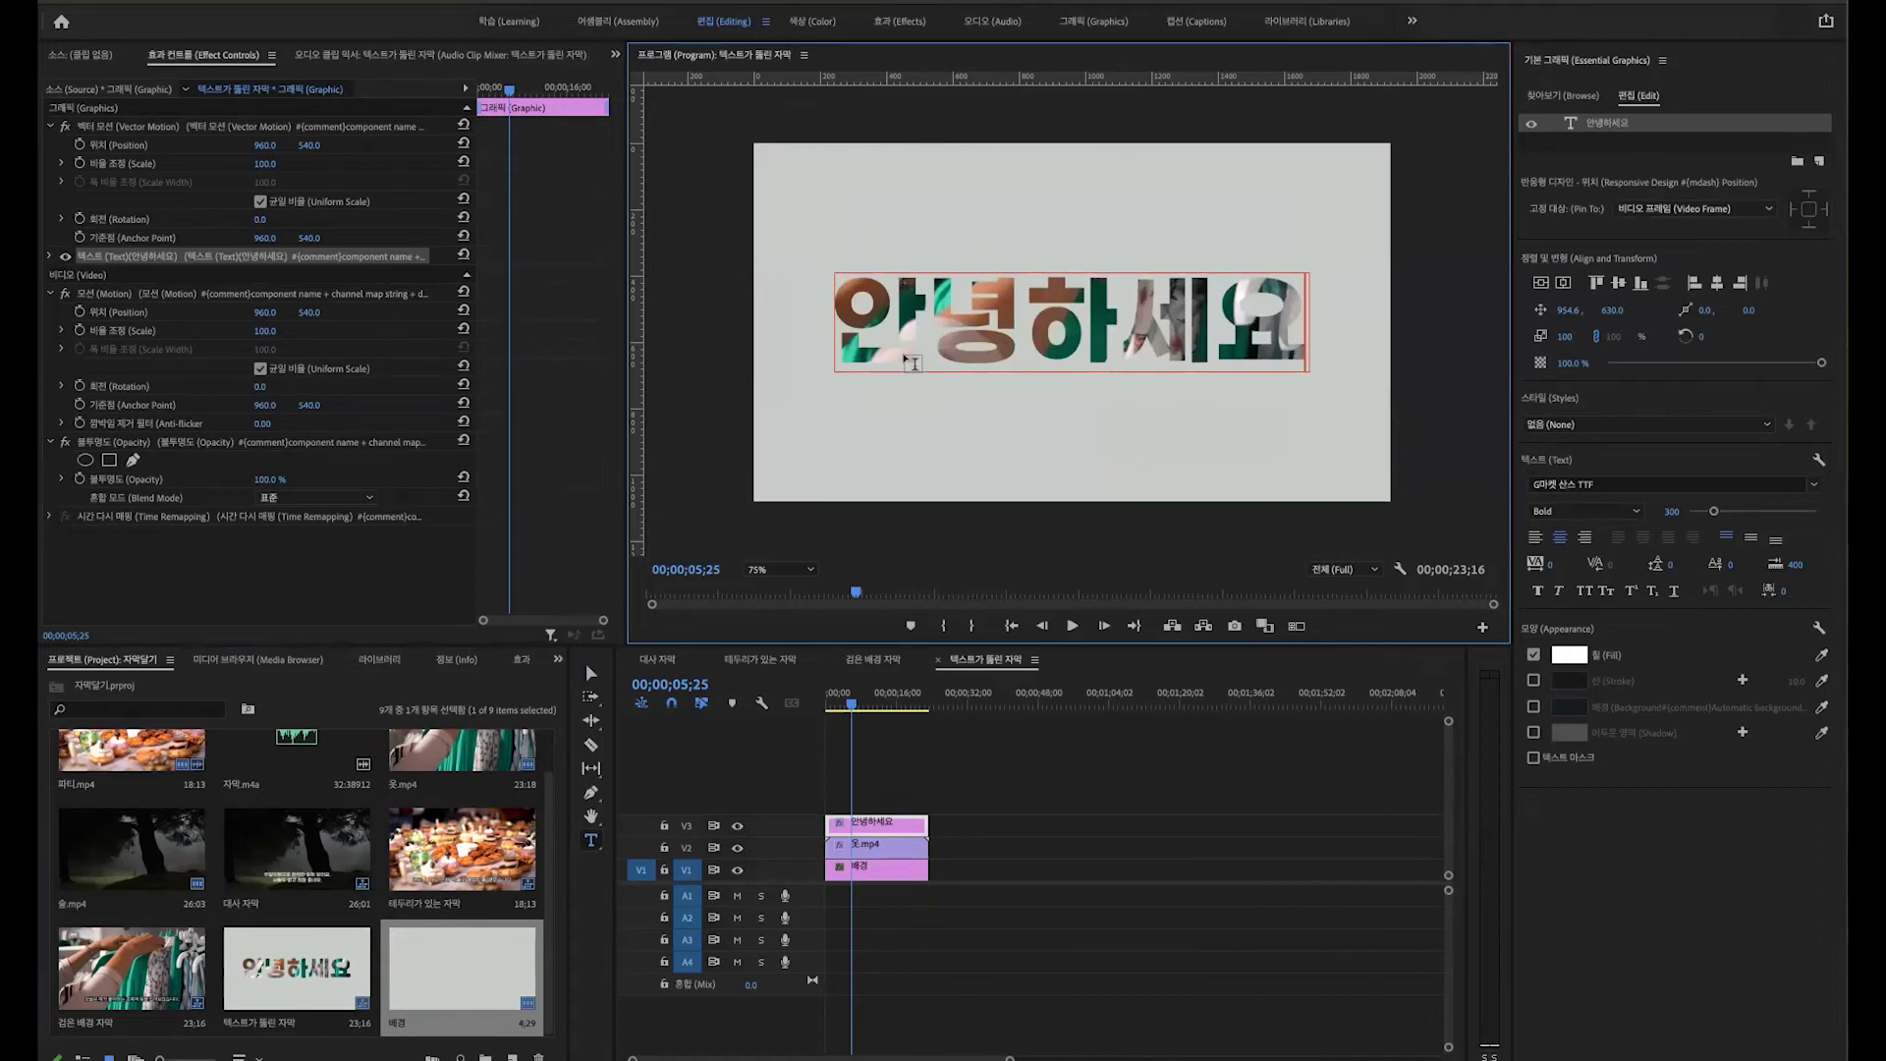
Step: Replace the cut-out title text on V3 with the channel name ending in TV
key("BackSpace")
key("BackSpace")
key("BackSpace")
key("BackSpace")
key("BackSpace")
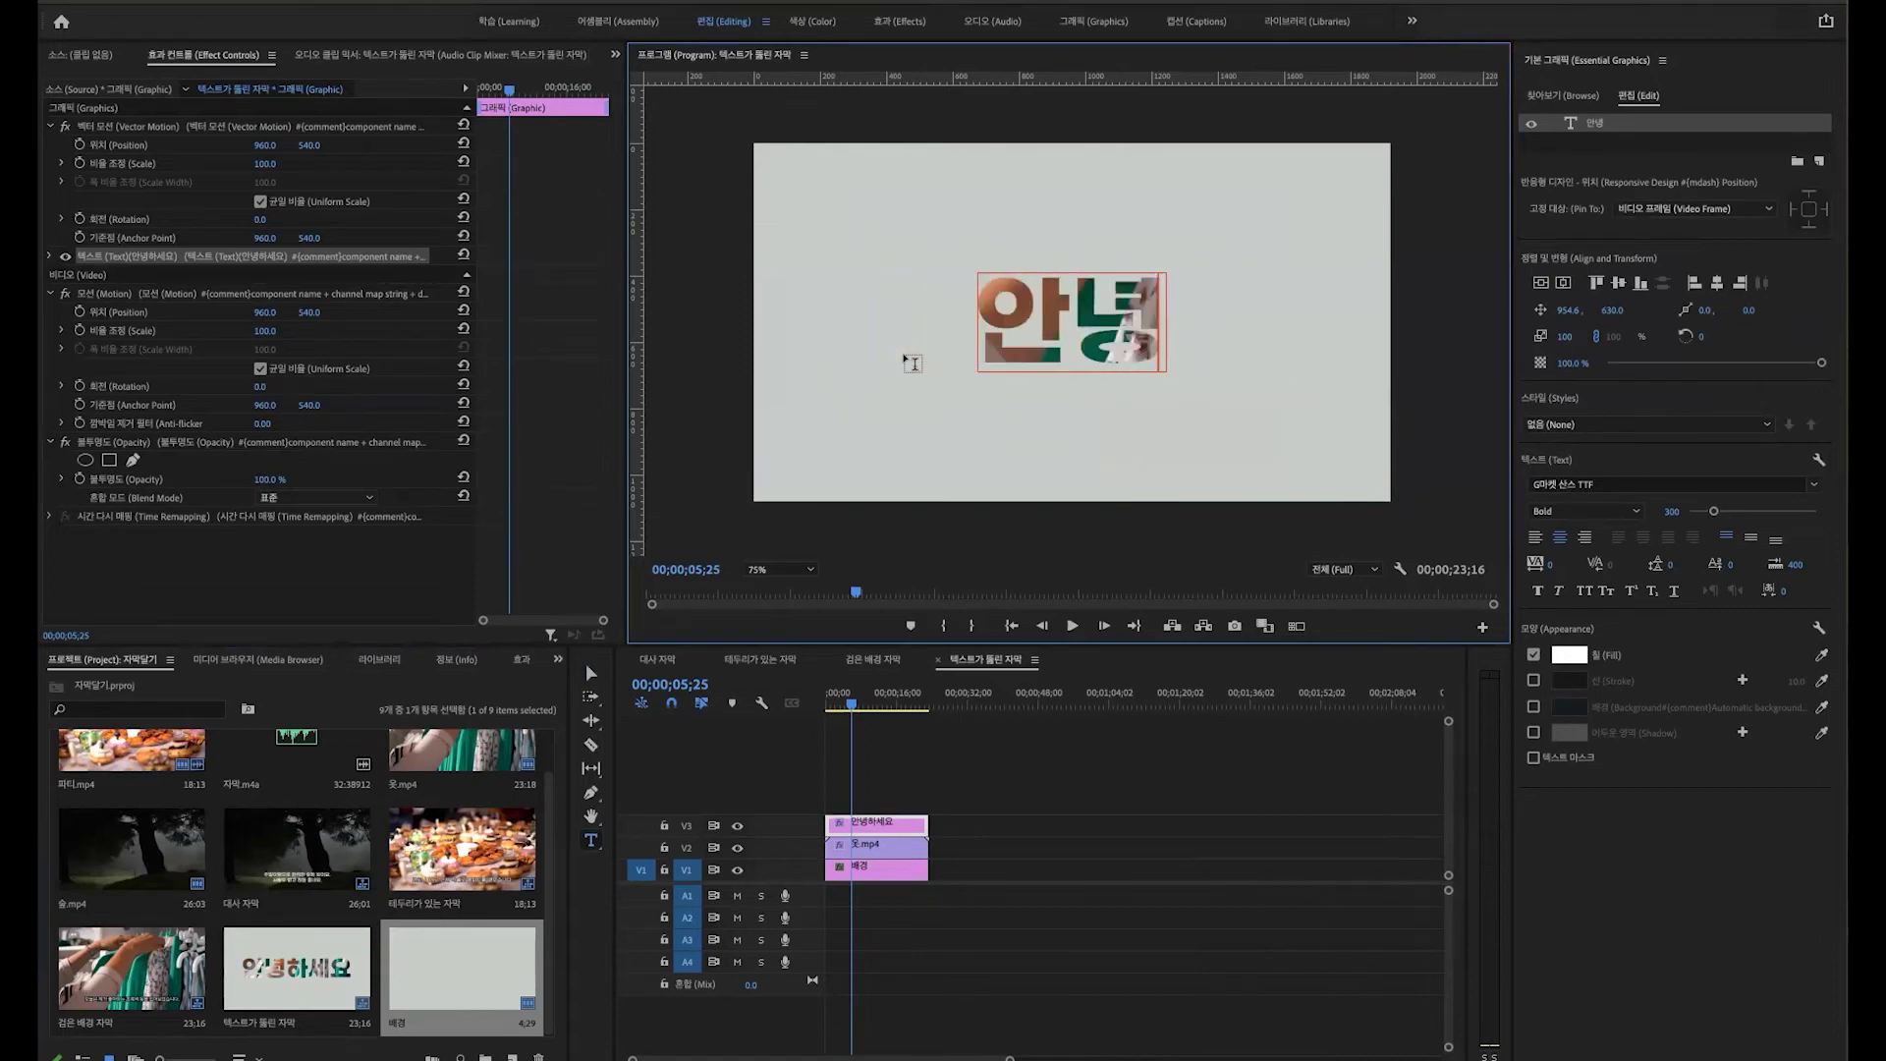
type("잉")
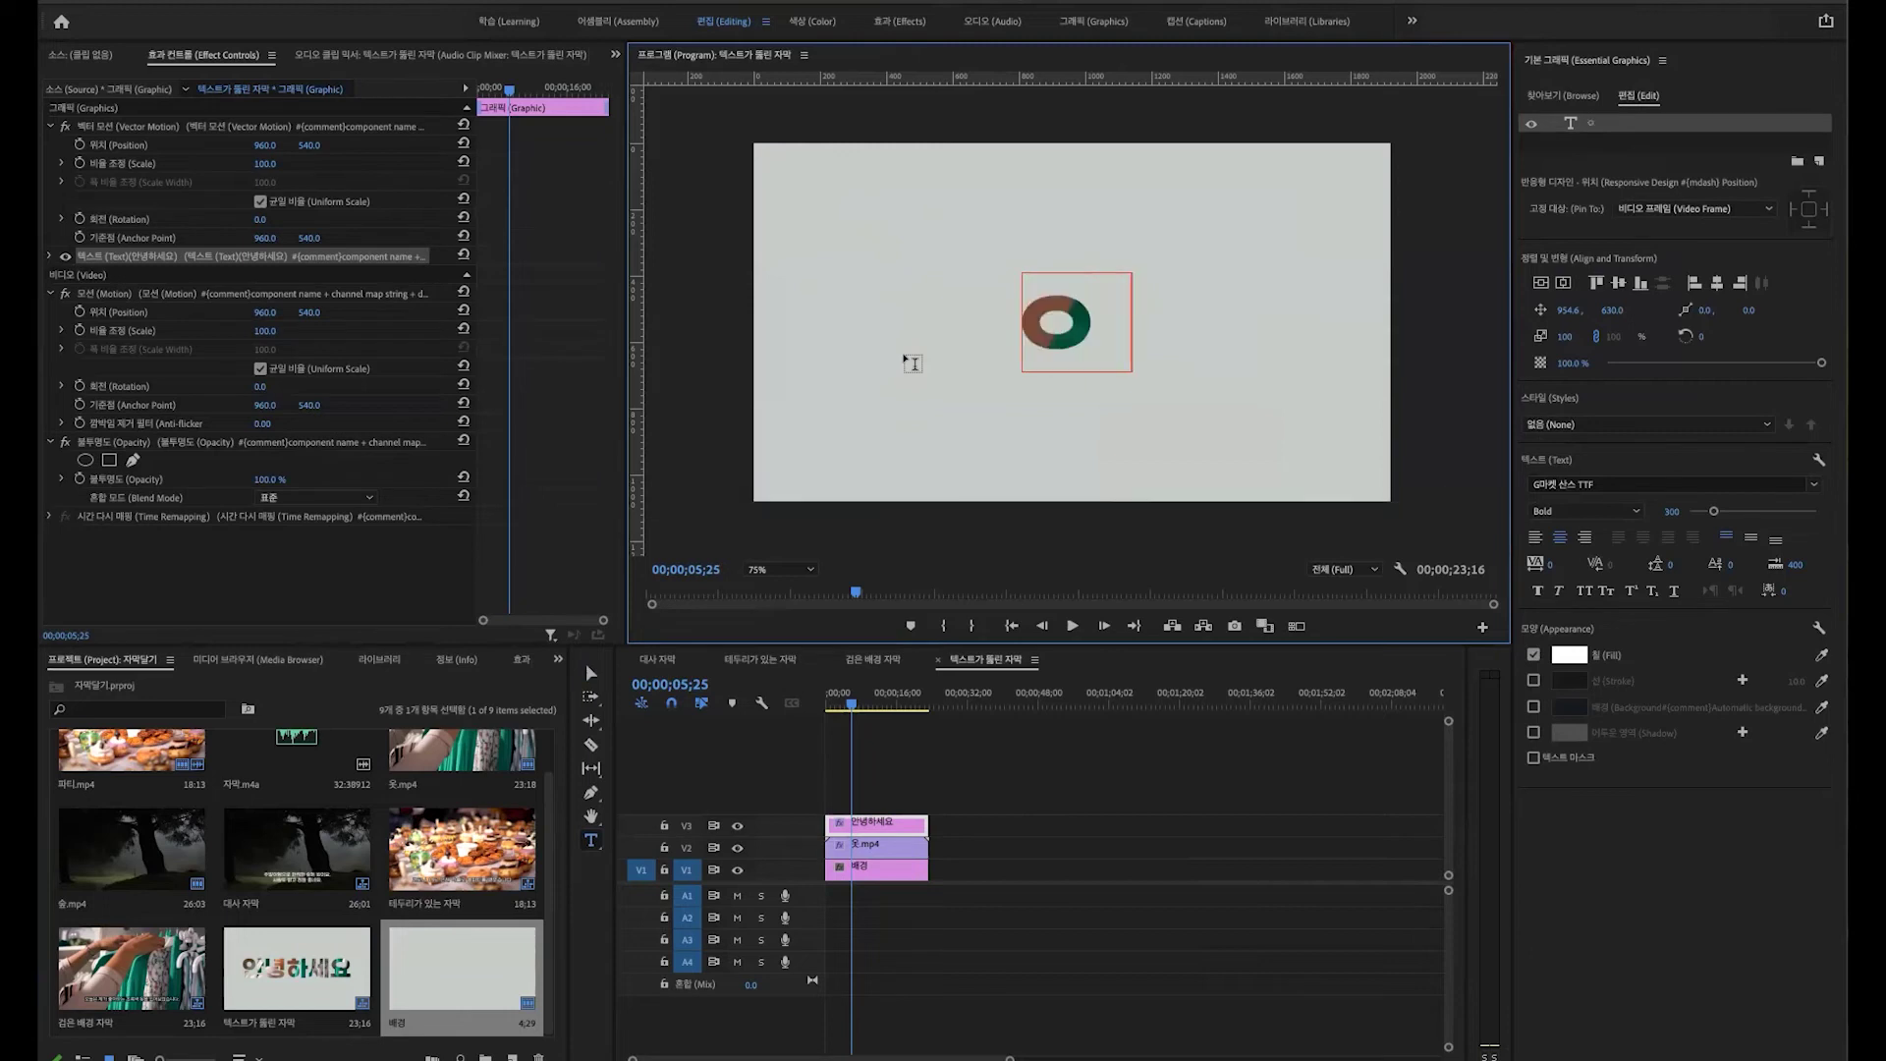
type("유원")
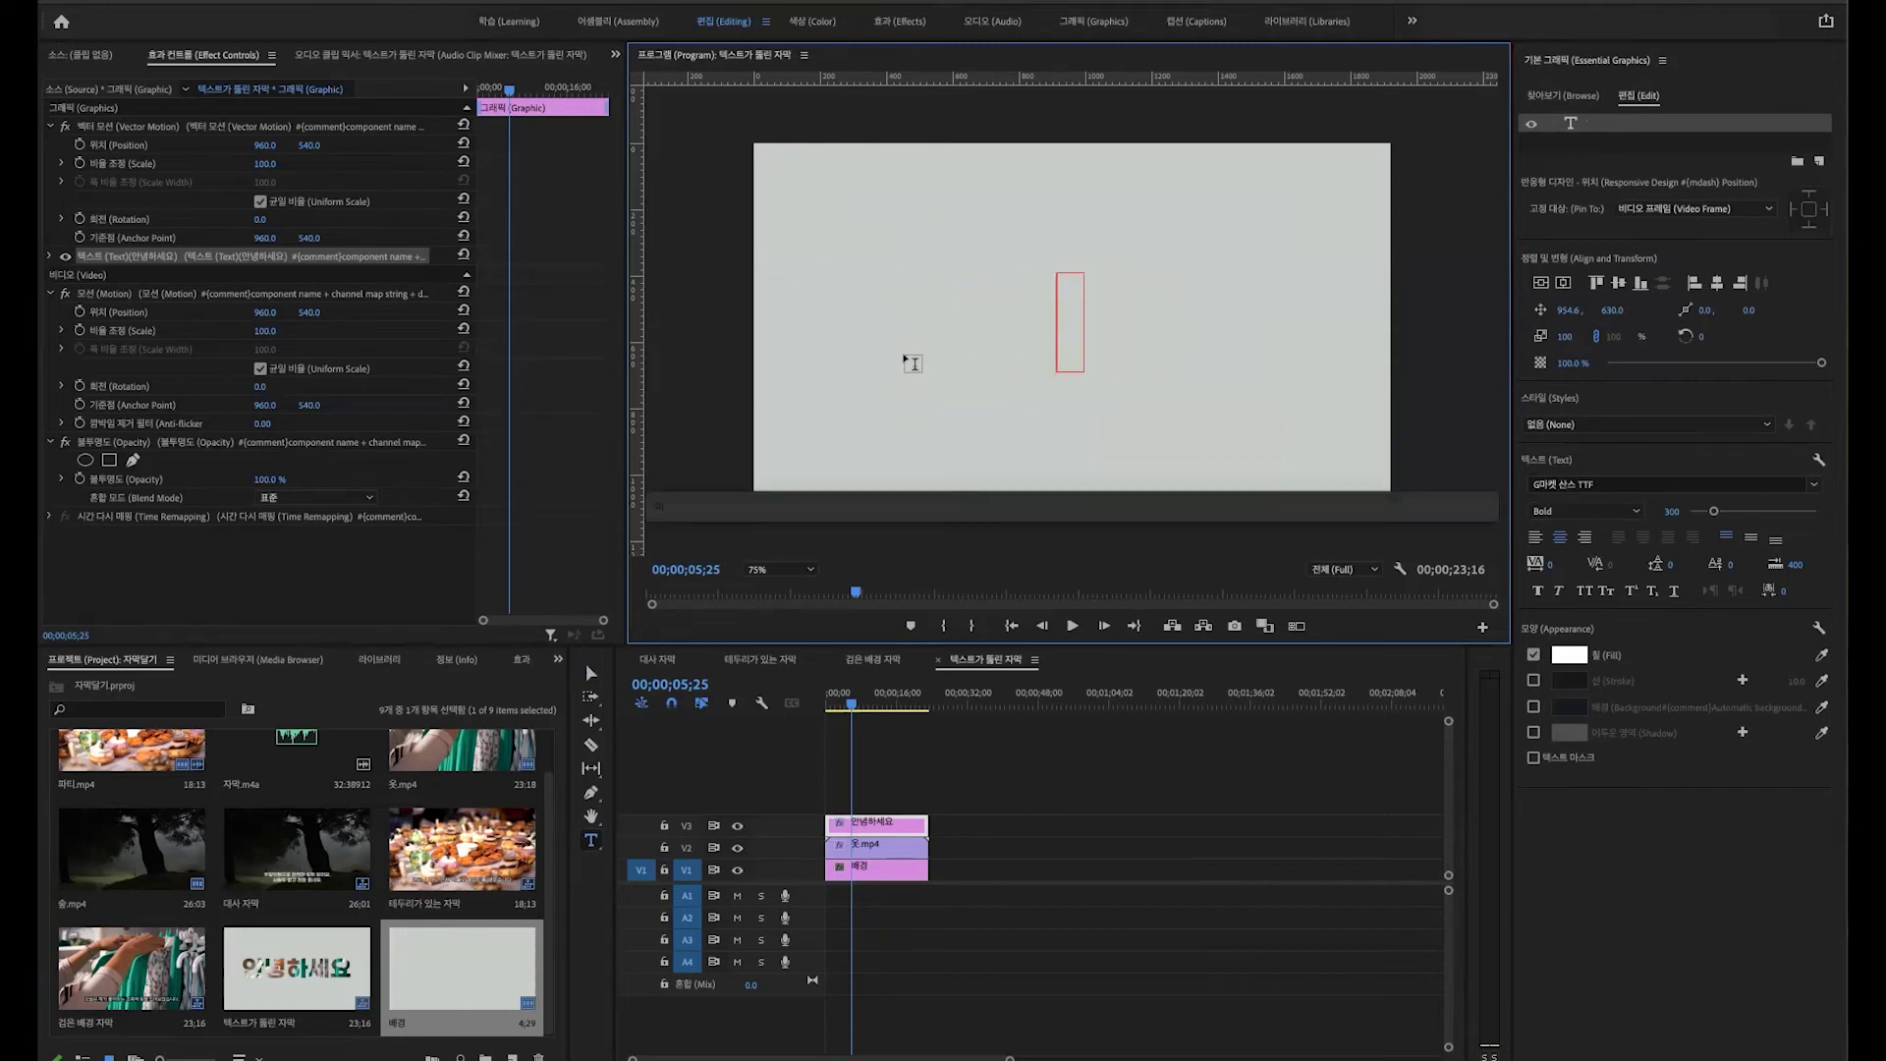
type(" TV")
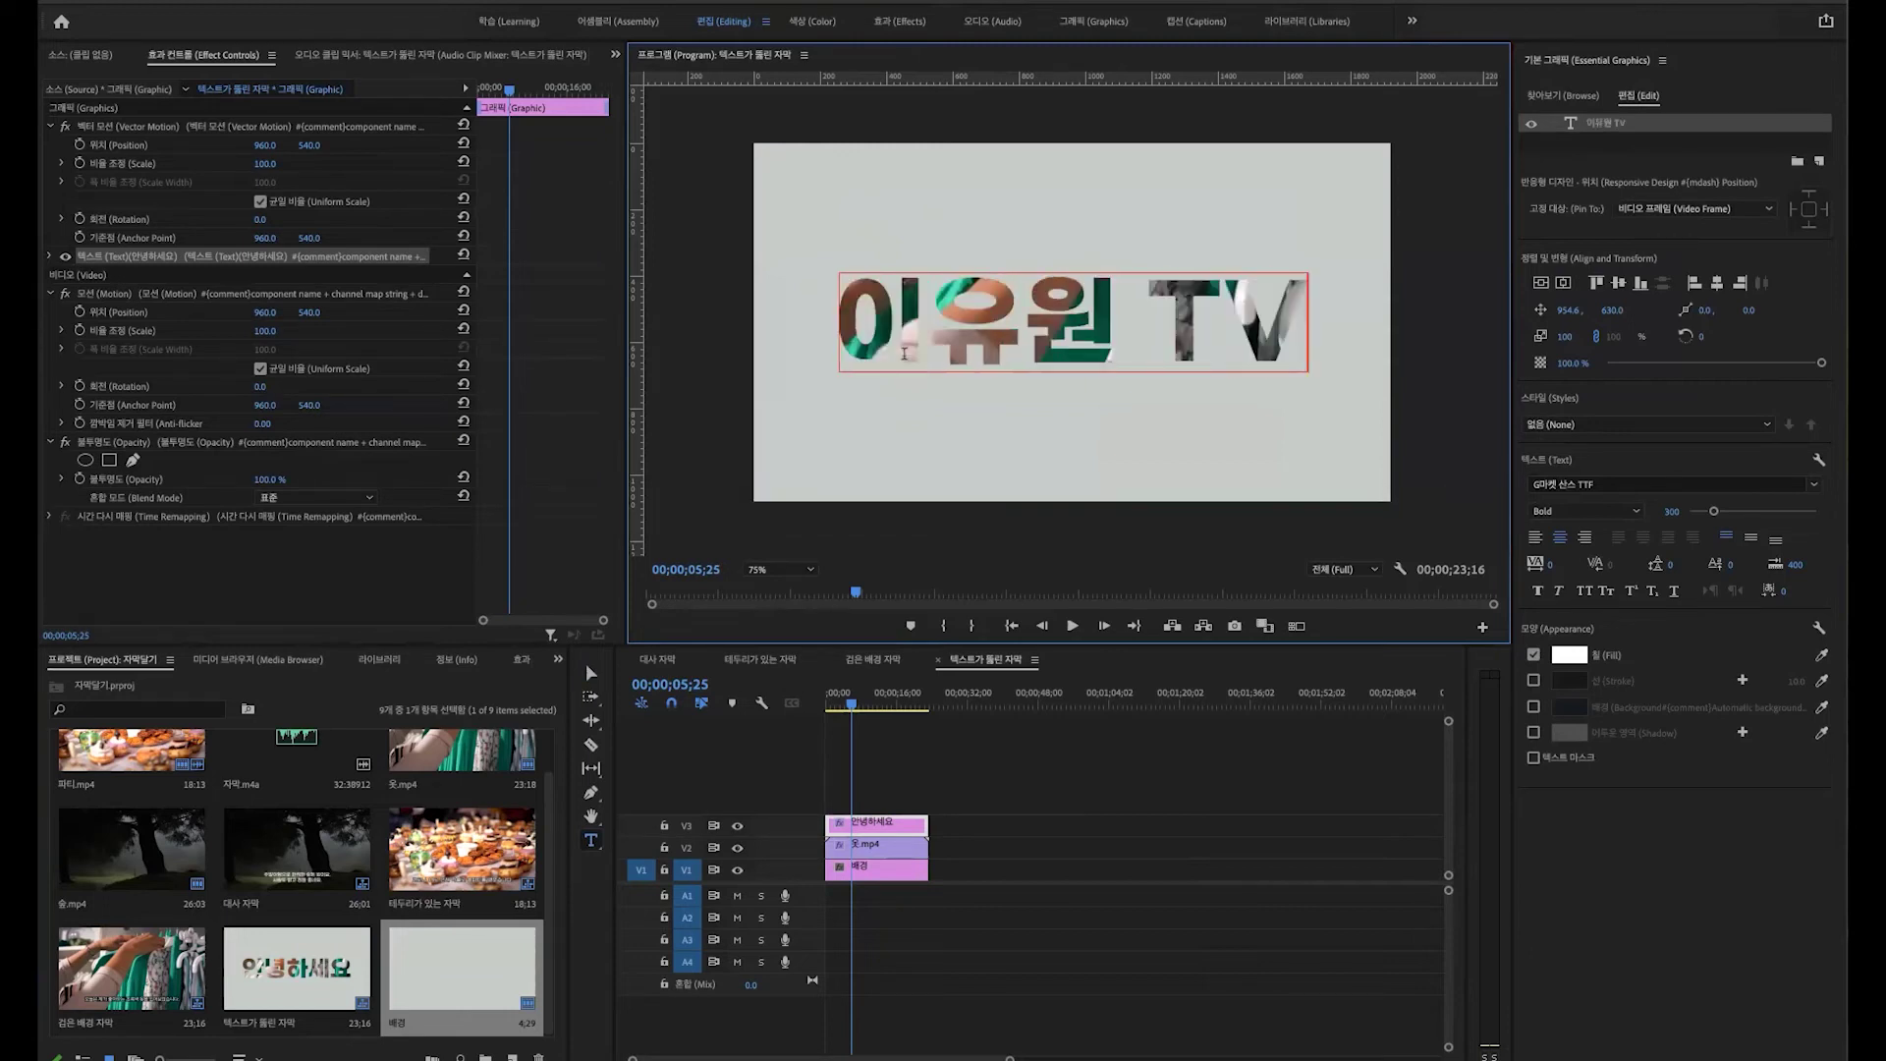
left_click(1024, 688)
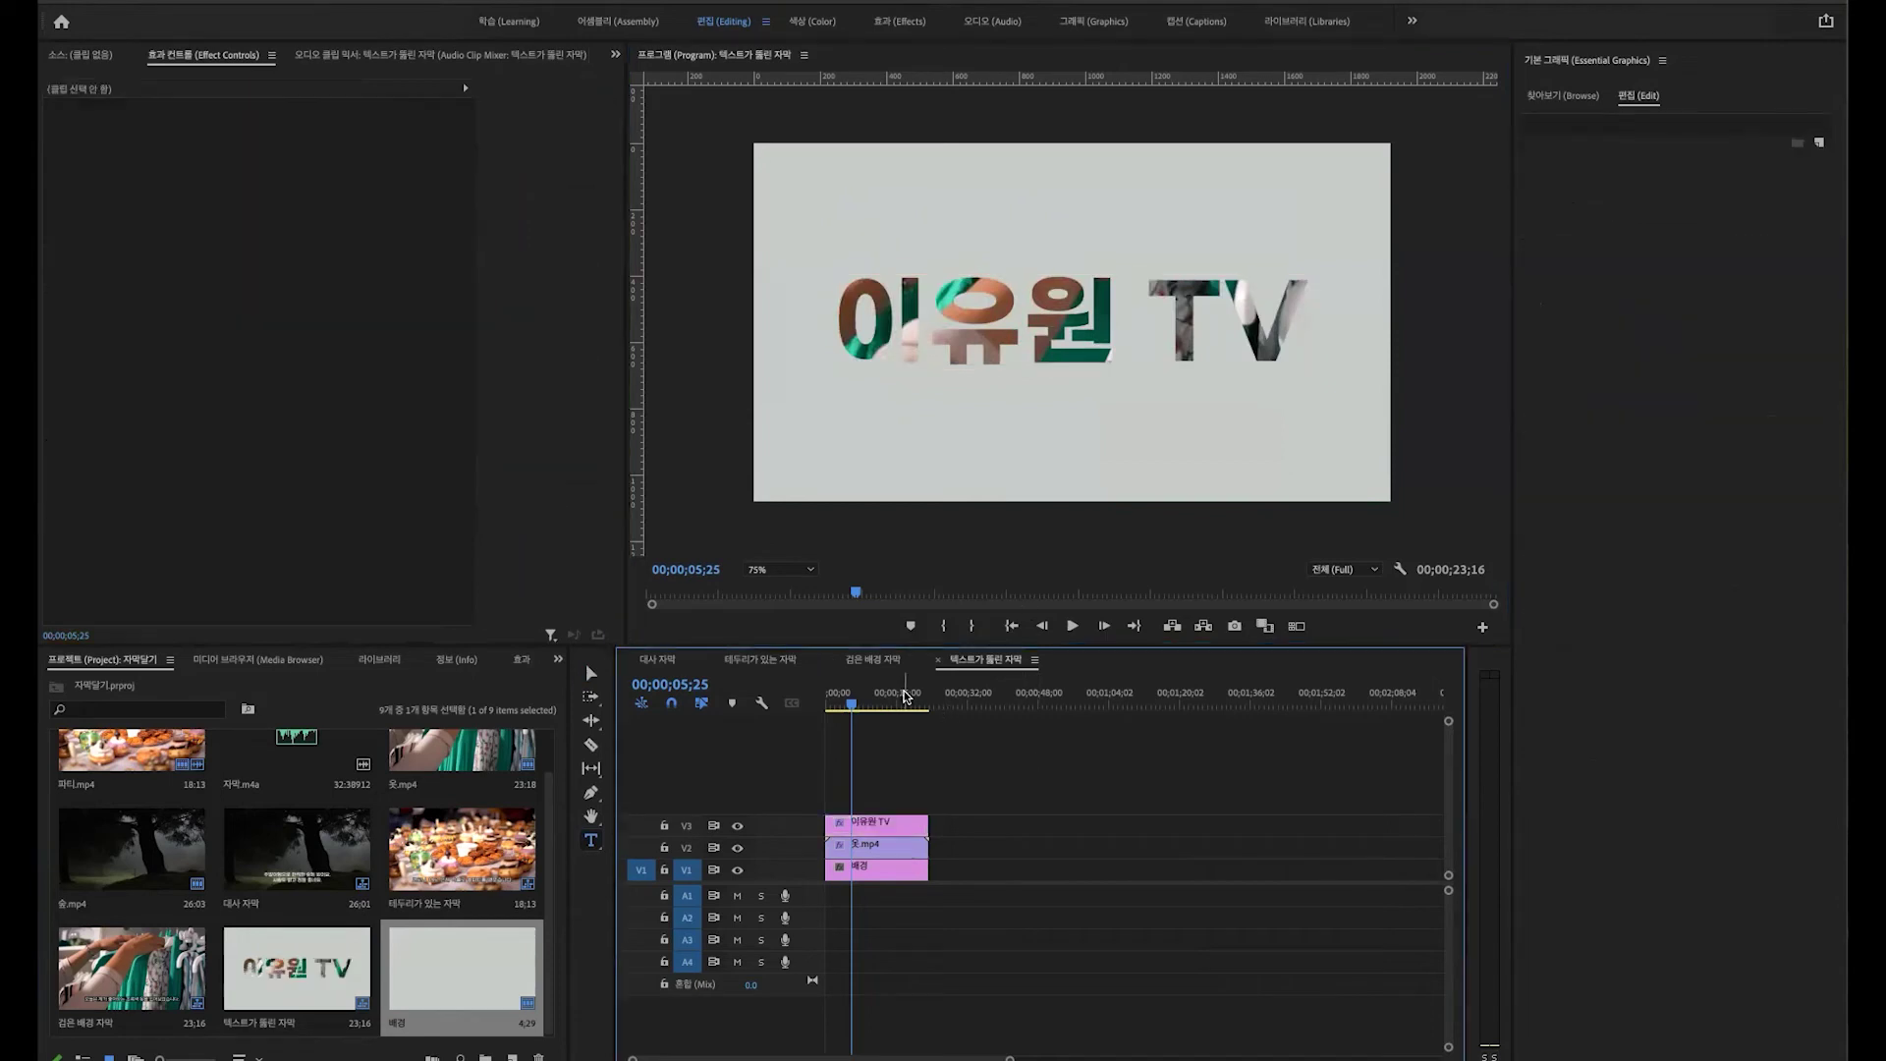
Step: Play the sequence from the start to check the clothes footage inside the new title text
key("Home")
key("space")
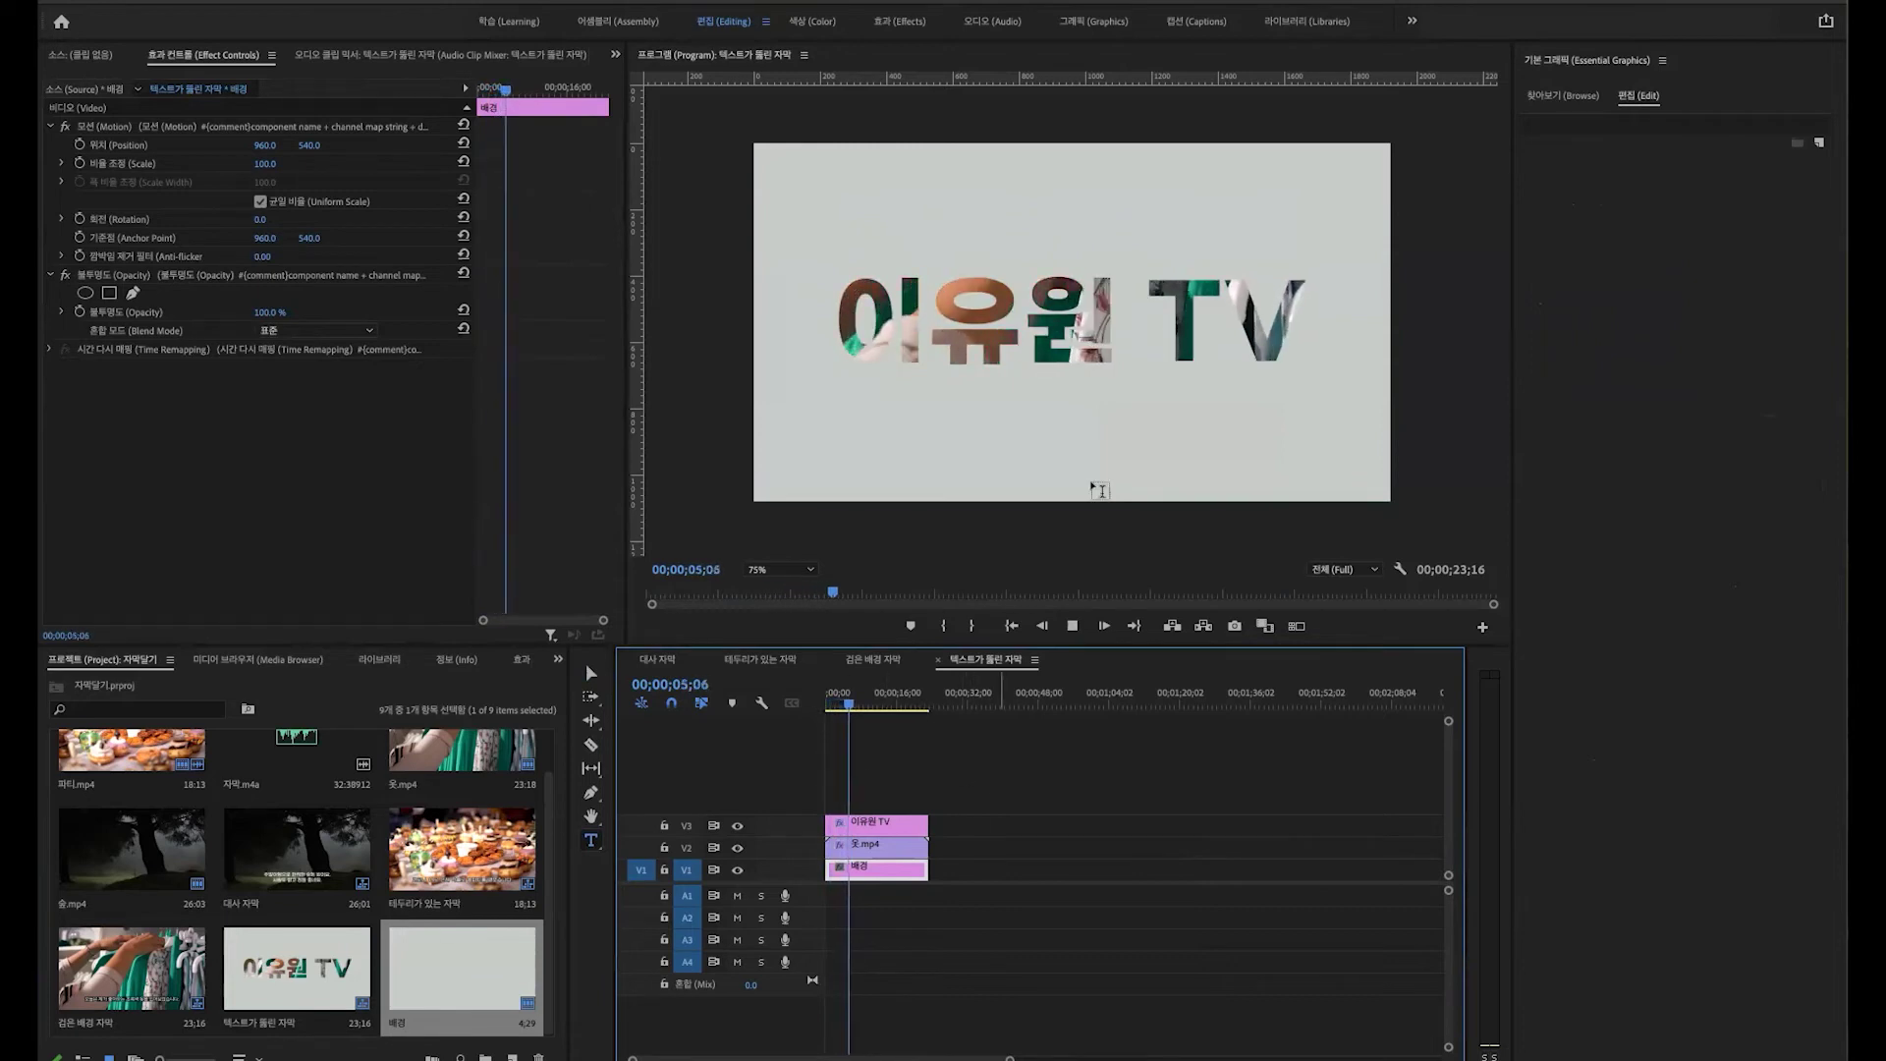
key("space")
Step: Change the title's font to ON 석보상절OTF
left_click(1031, 319)
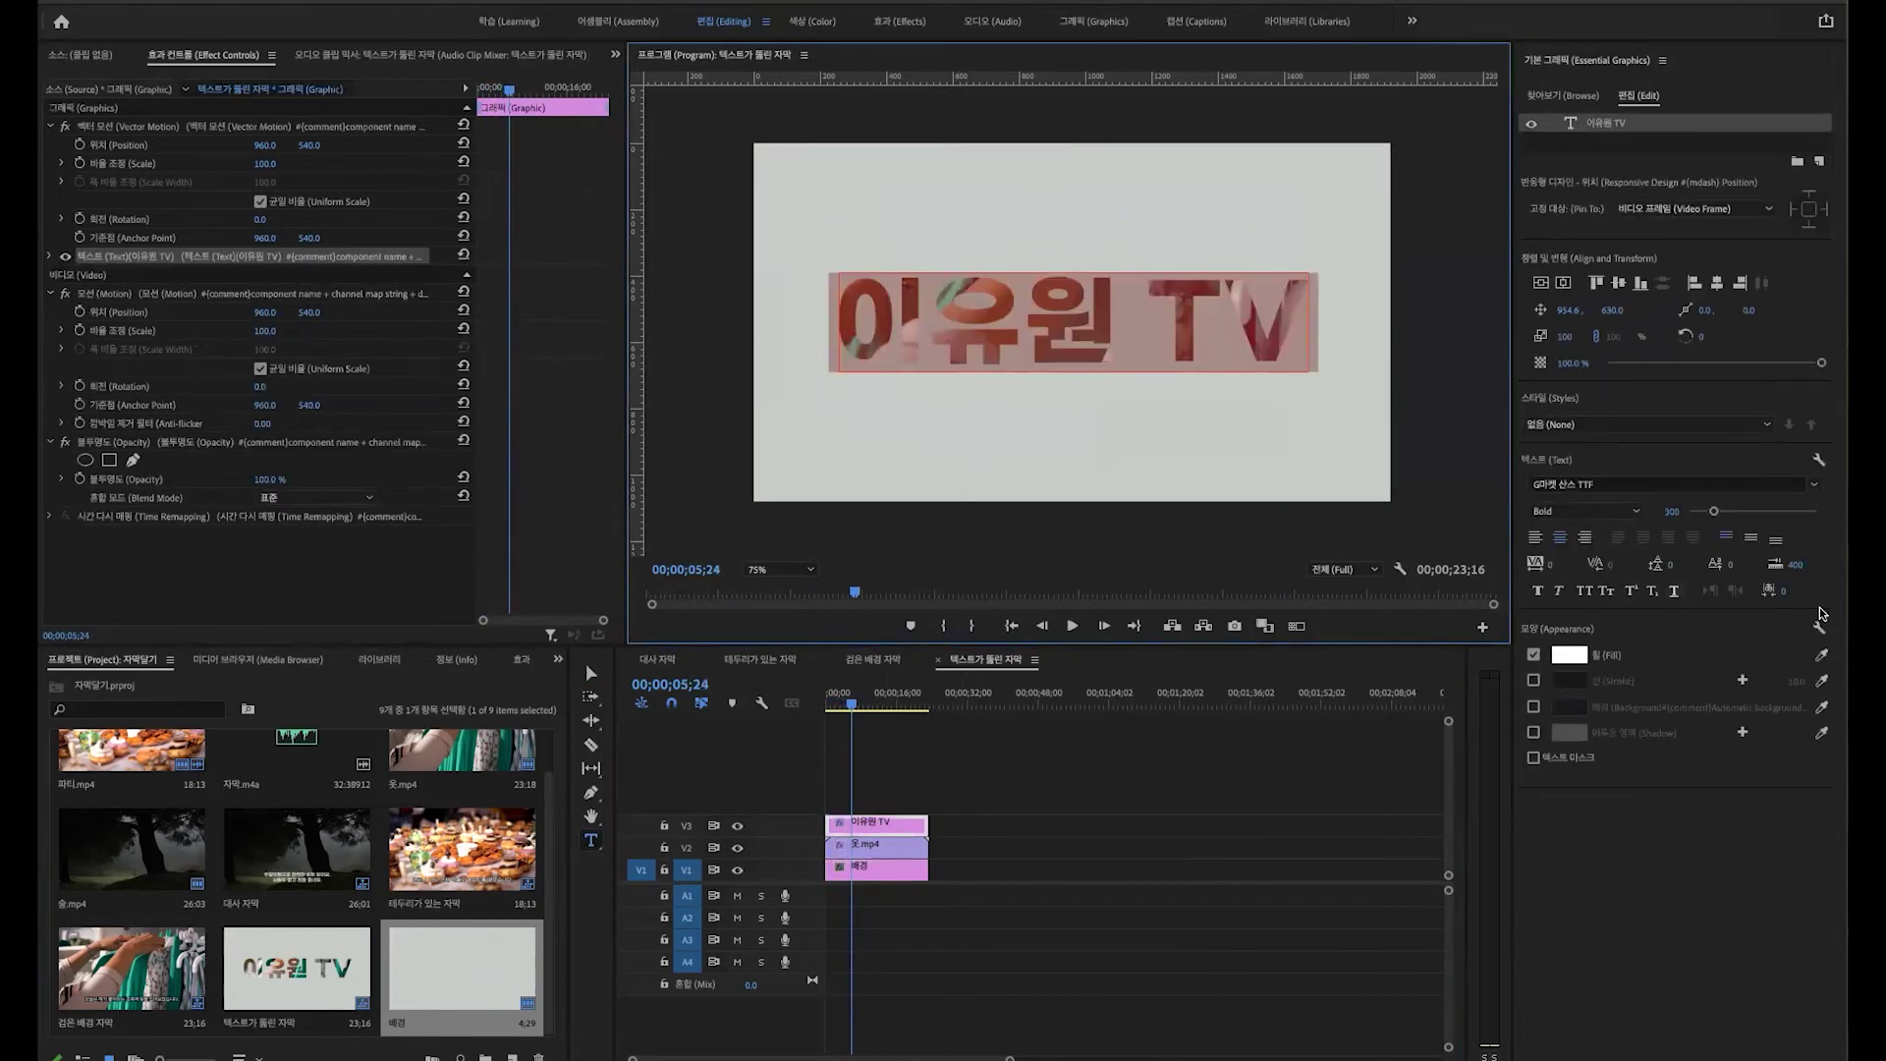
left_click(1627, 486)
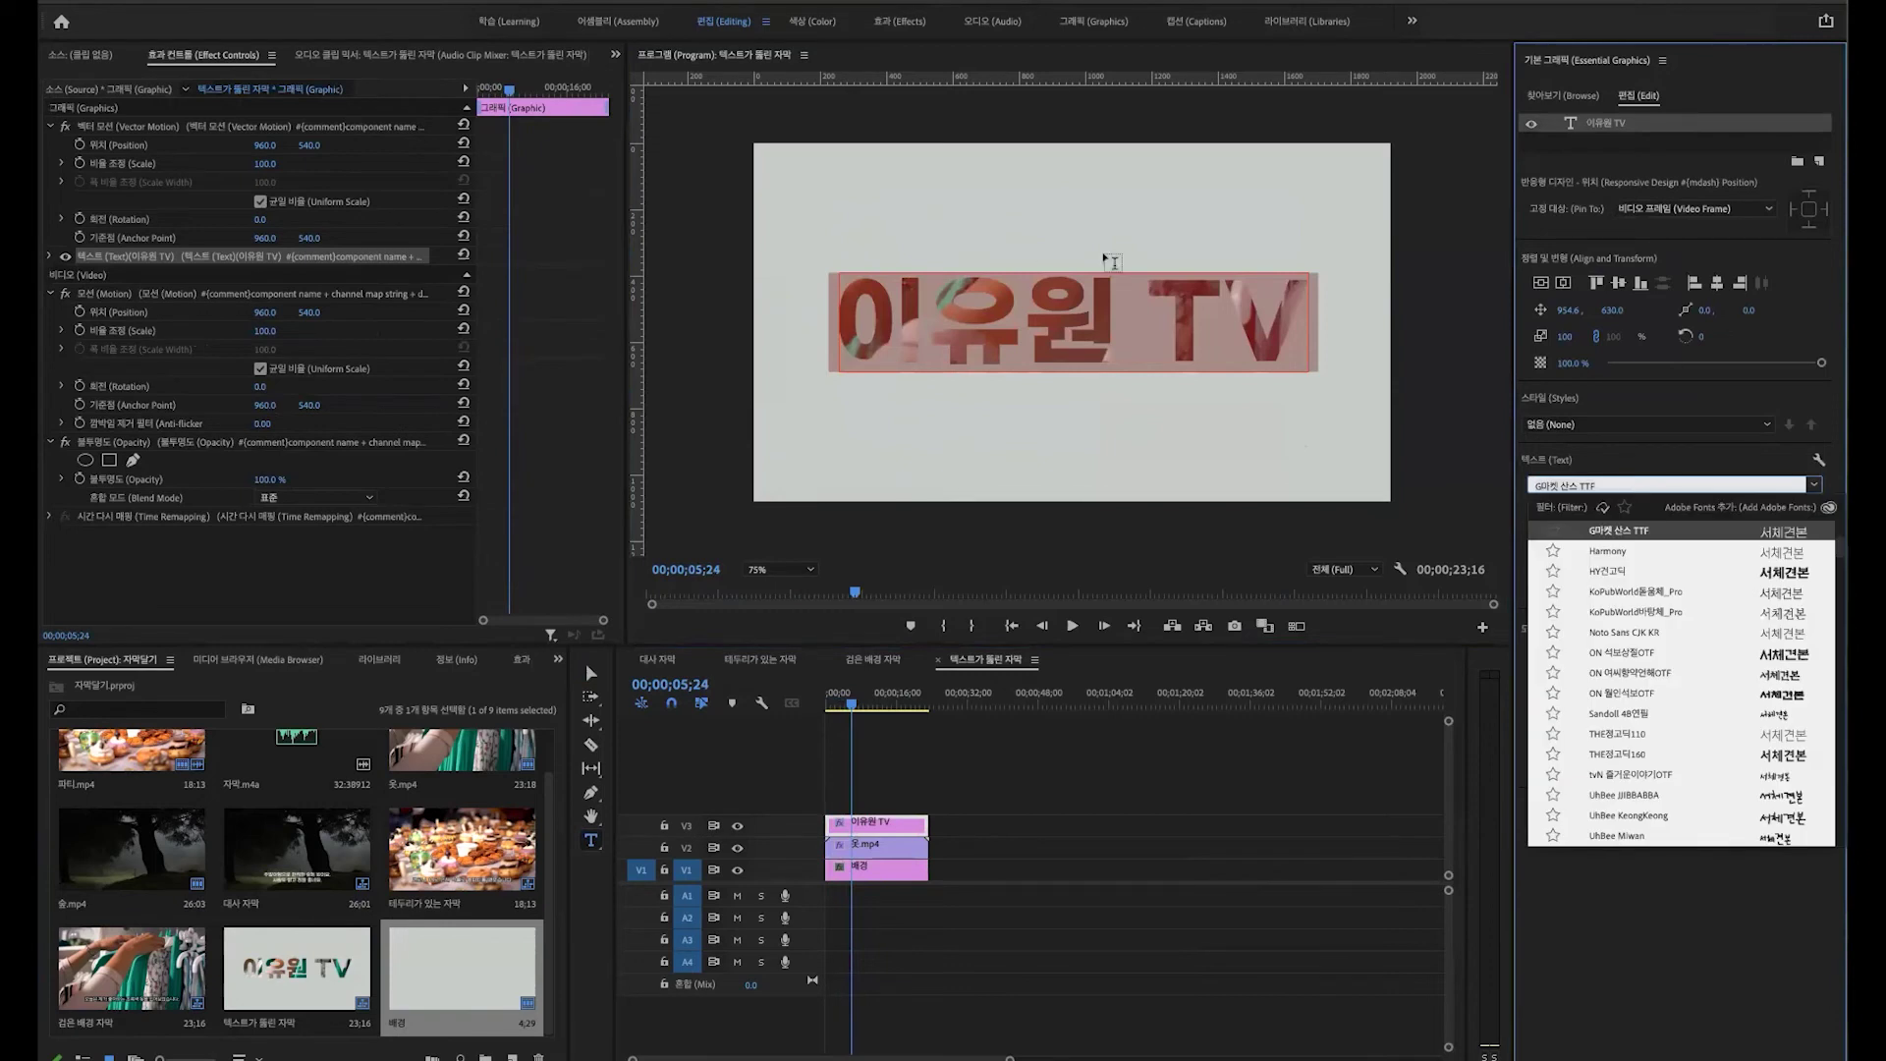
left_click(1636, 652)
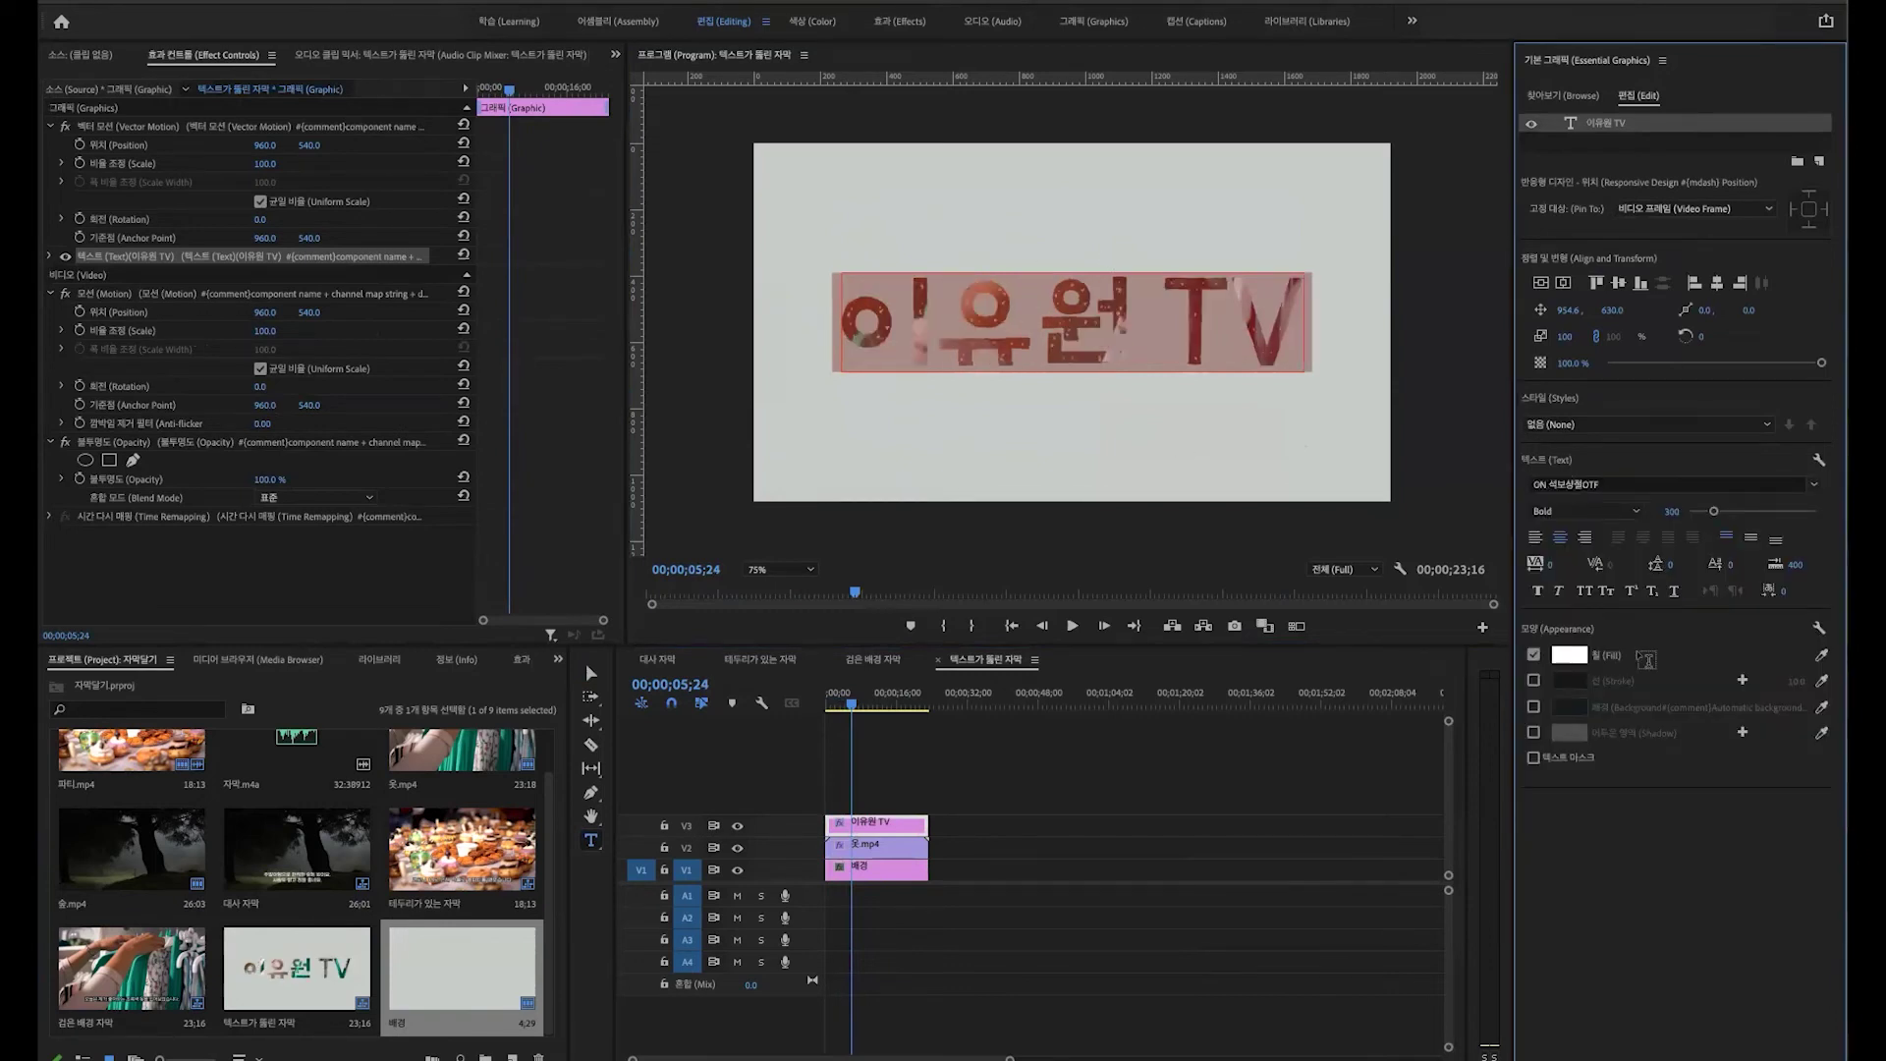
left_click(998, 844)
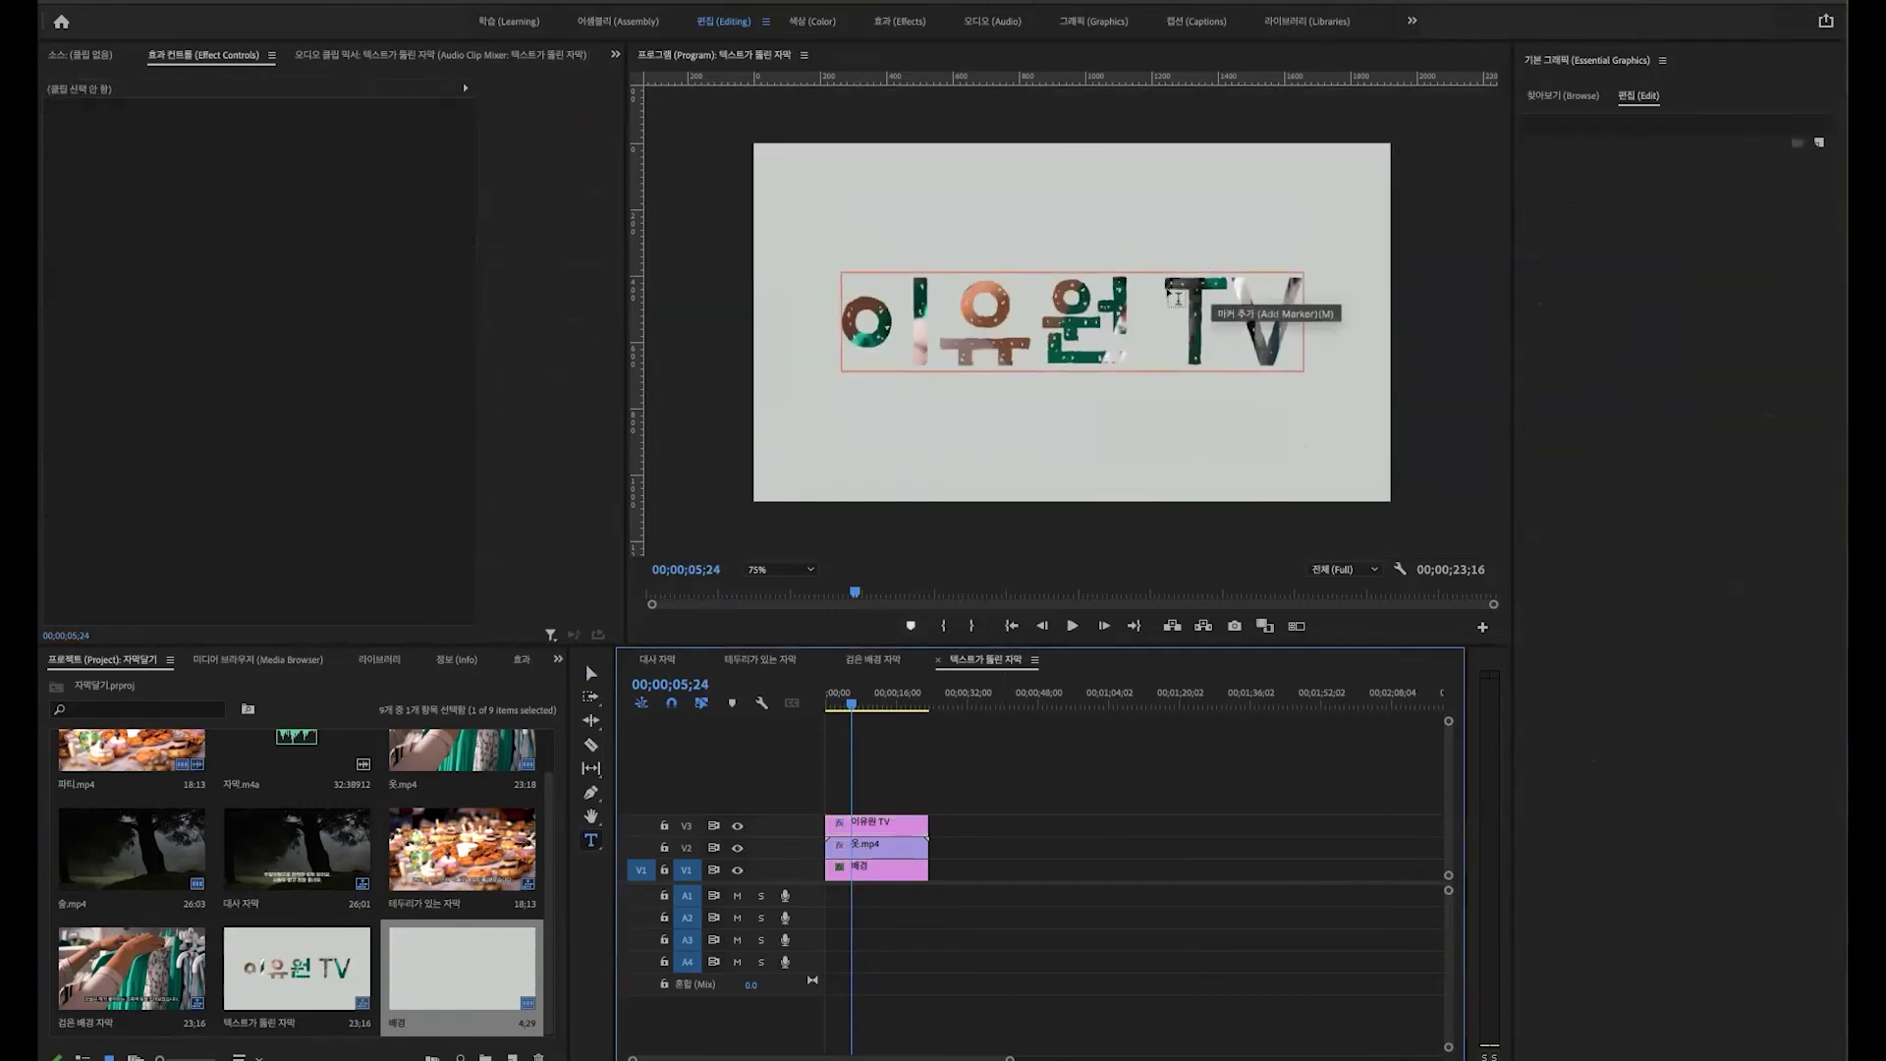
Step: Change the font of the V3 title's text layer to UhBee Miwan
left_click(877, 823)
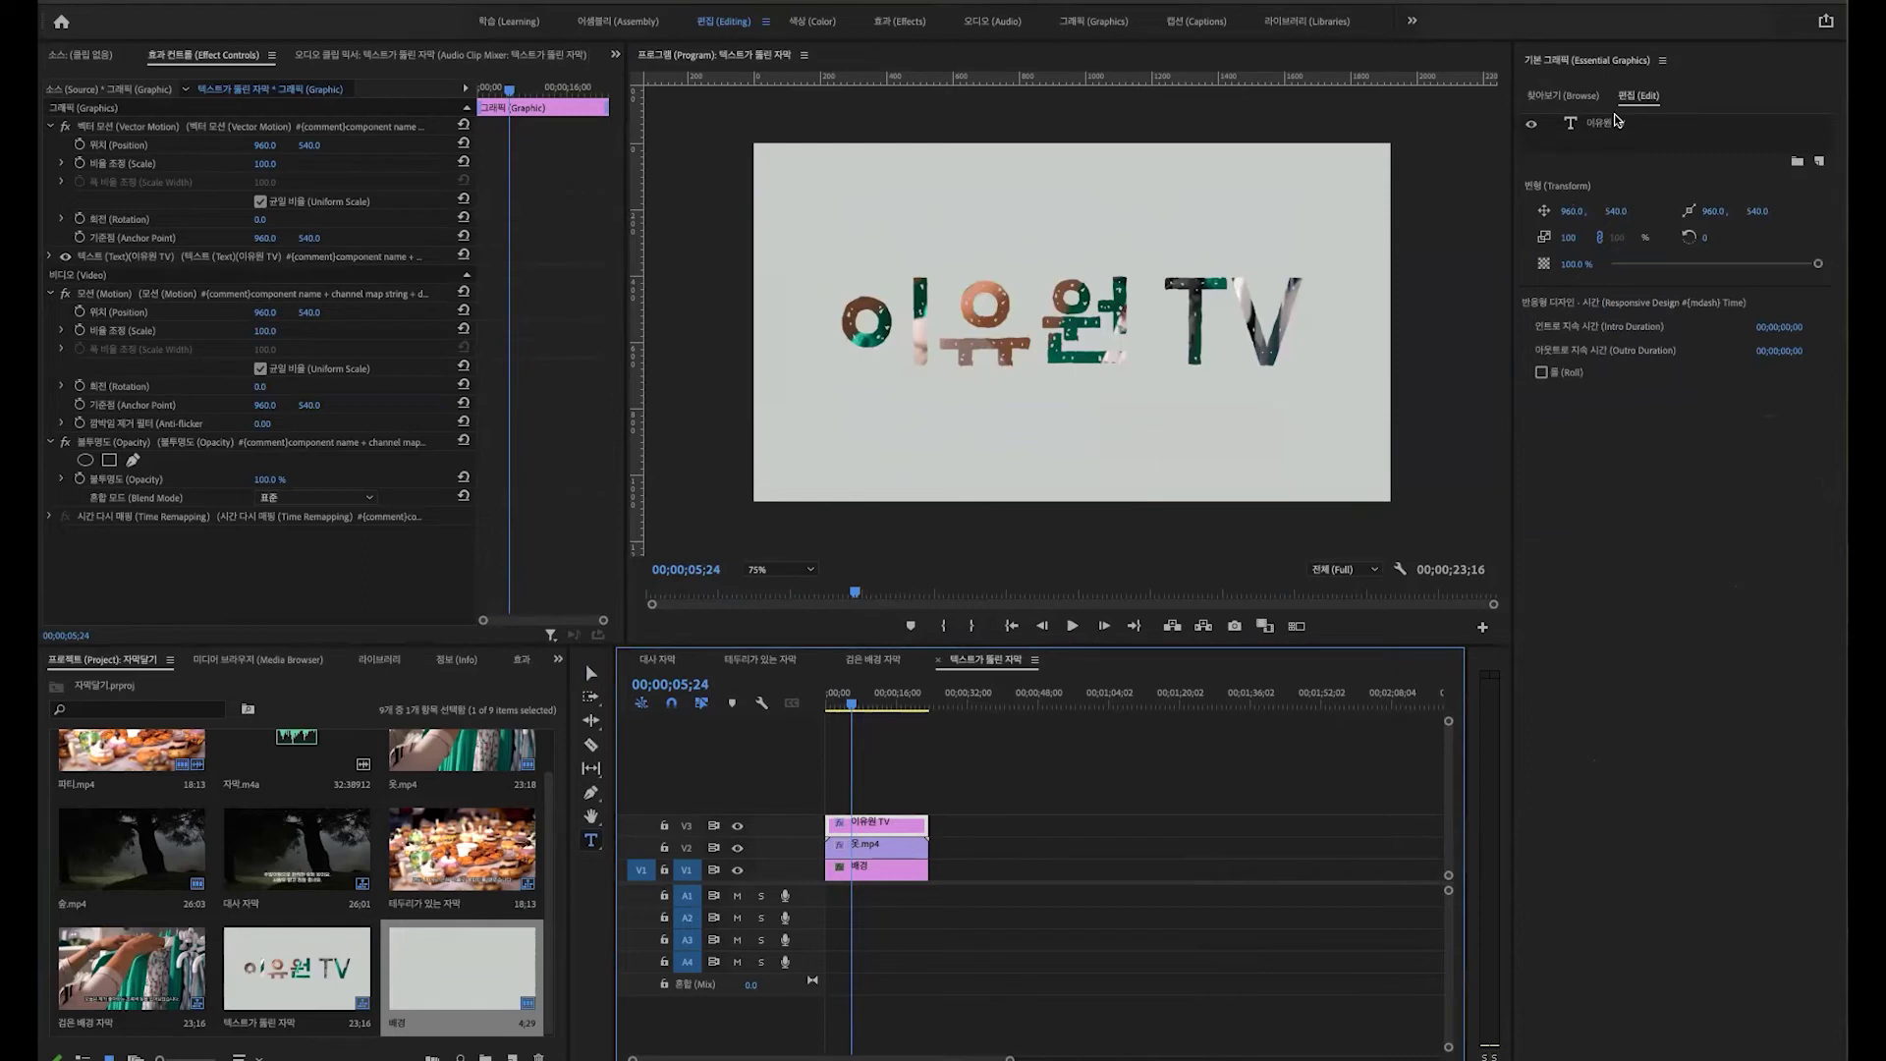
left_click(1610, 123)
left_click(1603, 482)
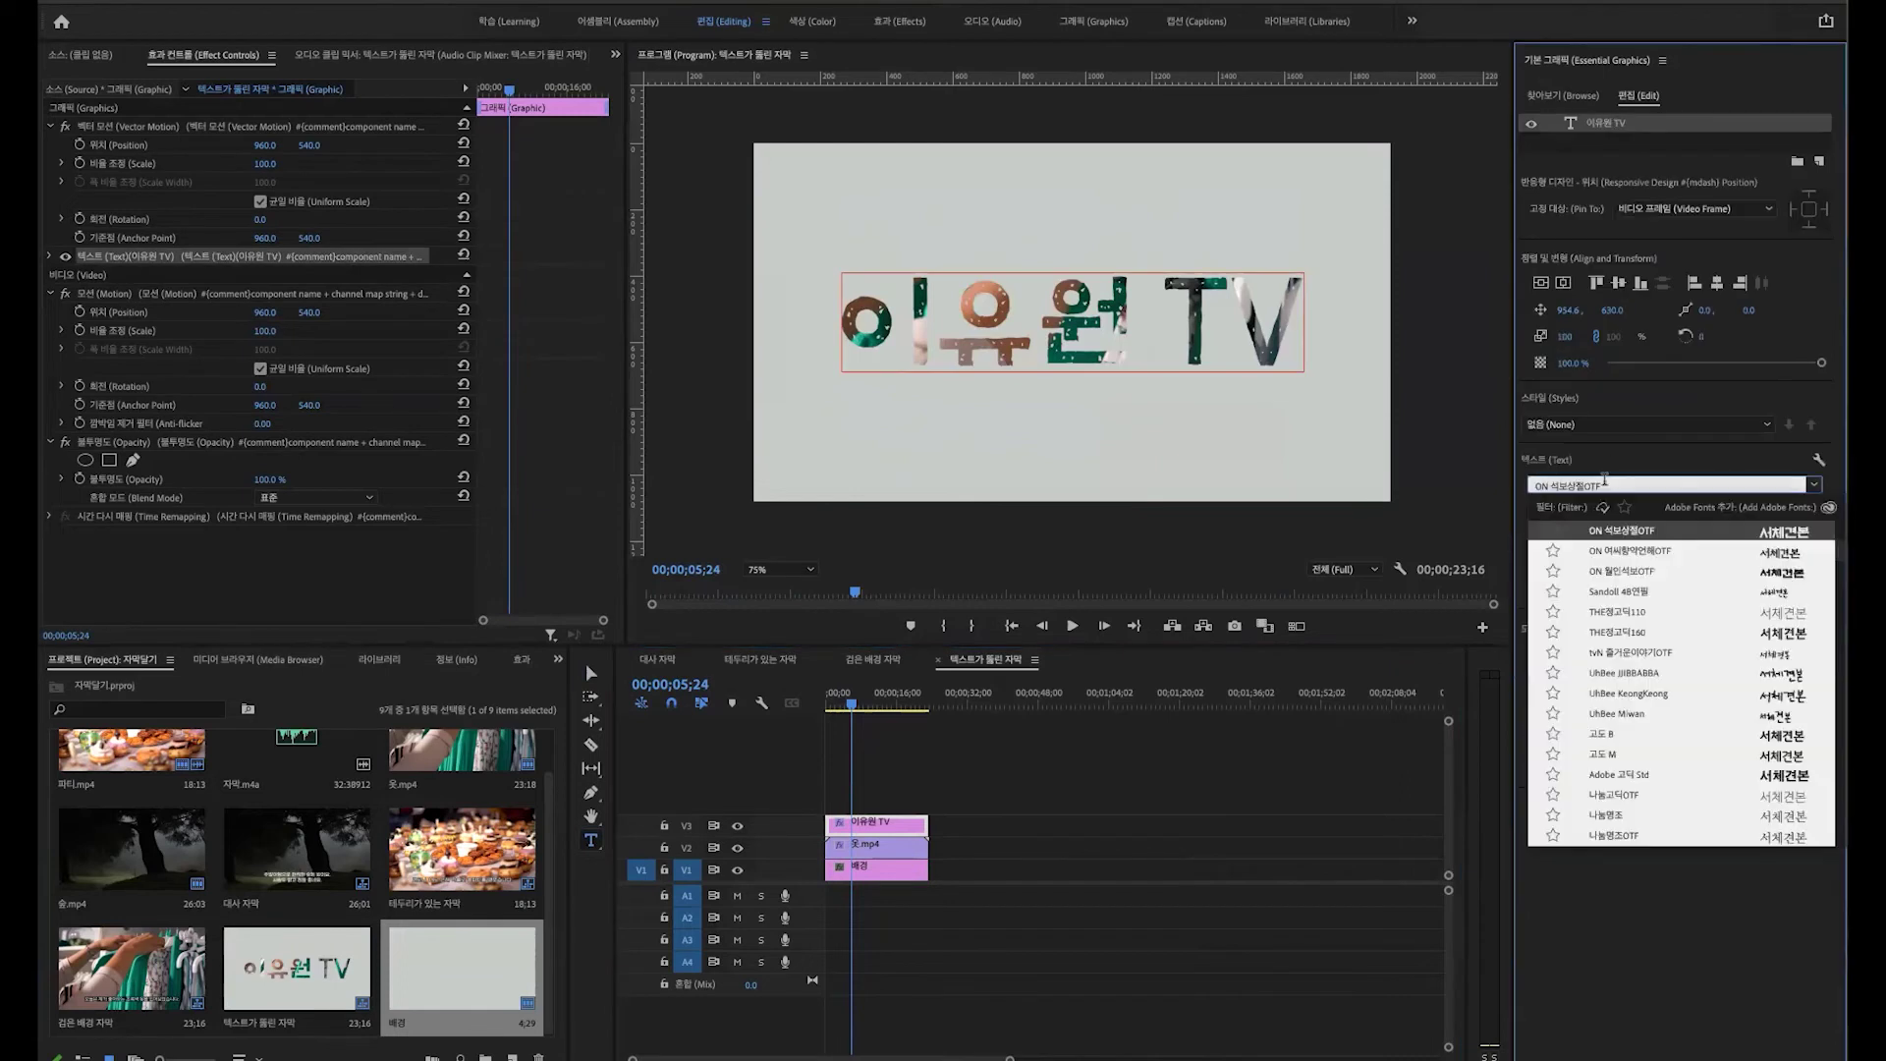
left_click(1658, 720)
left_click(1019, 797)
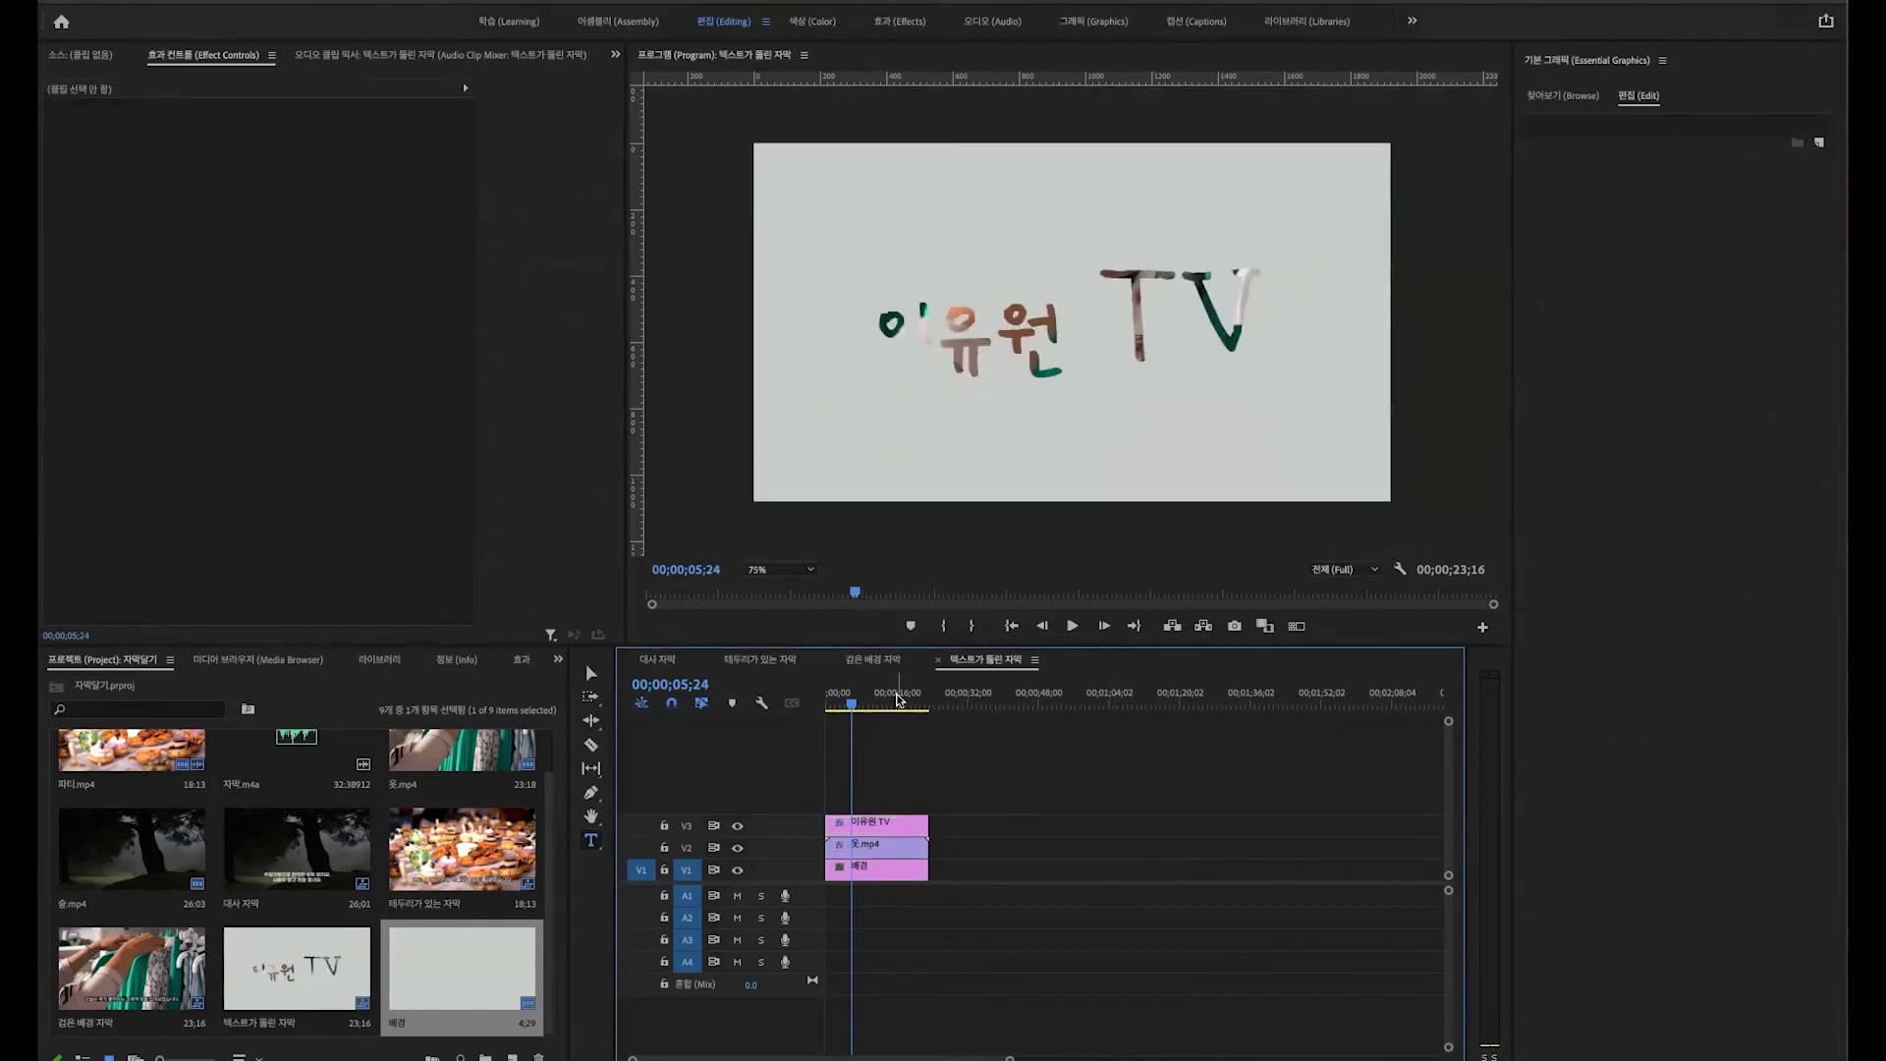
Step: Play the opening seconds of the sequence to review the title in its handwritten font
key("Home")
key("space")
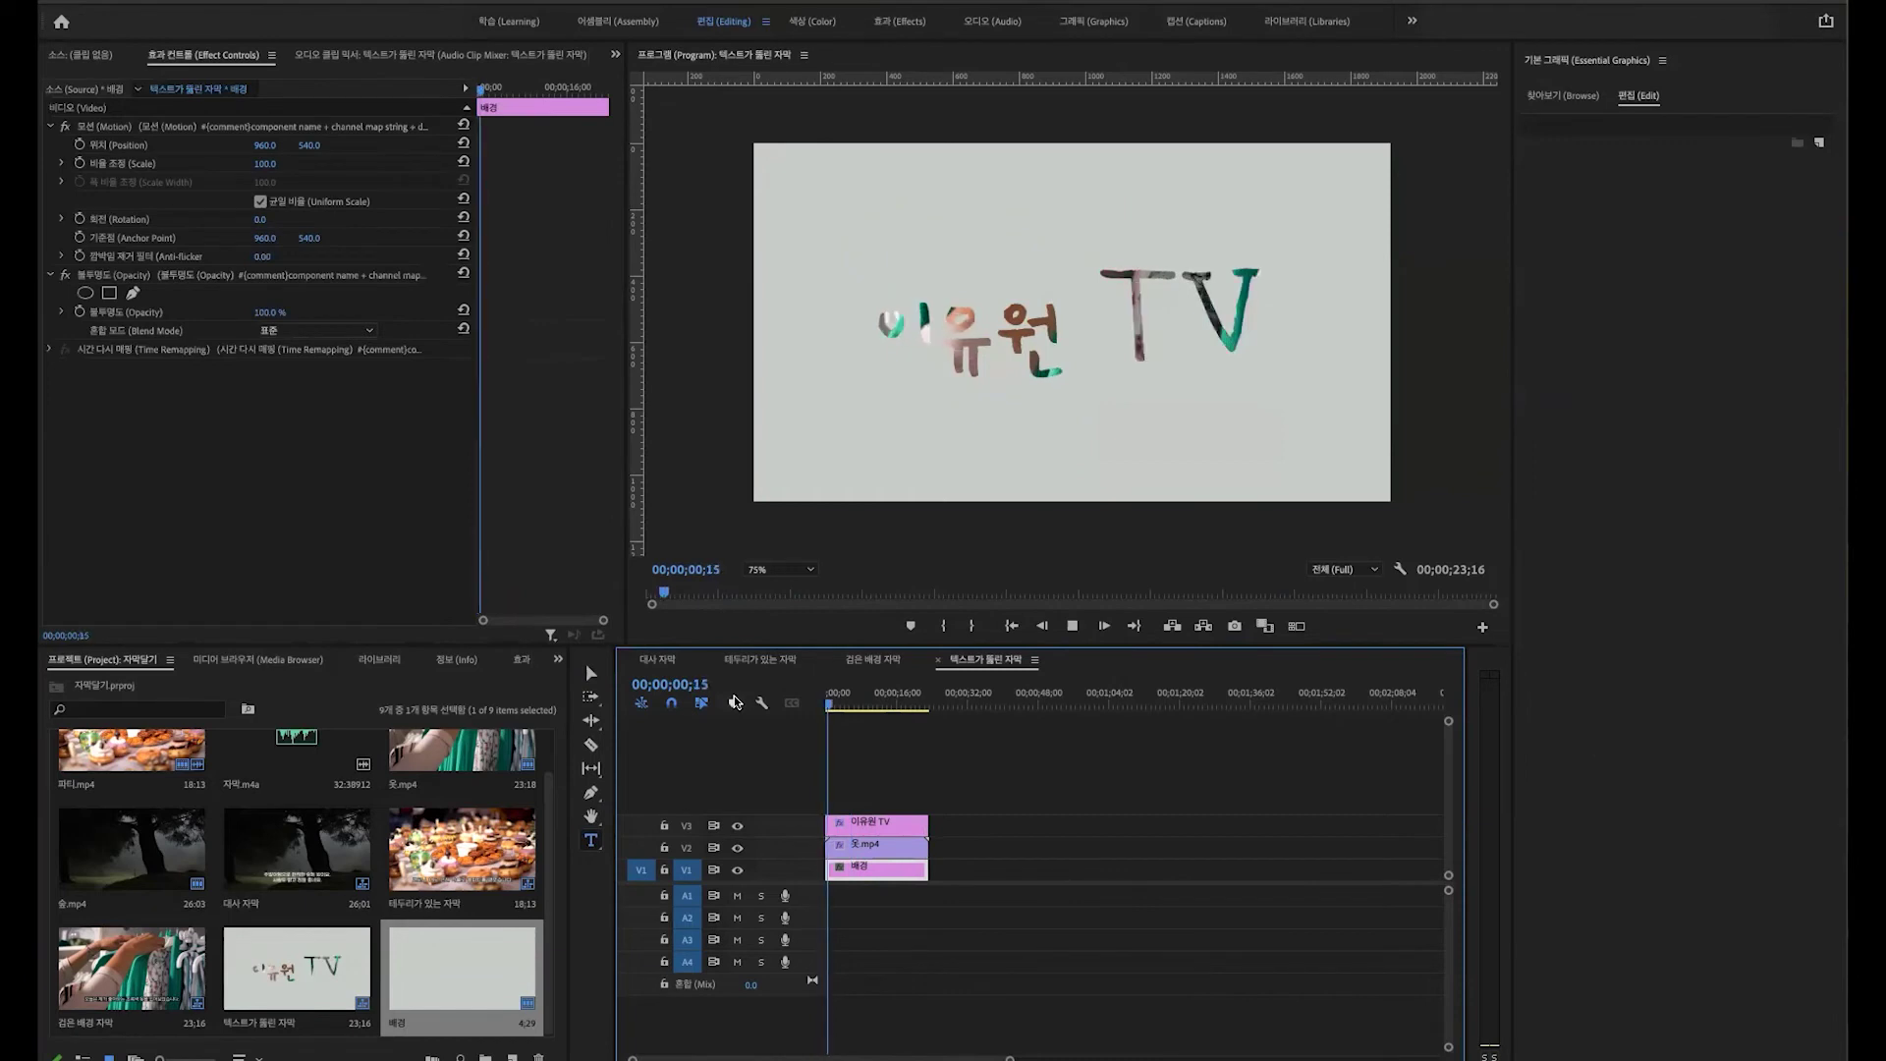
key("space")
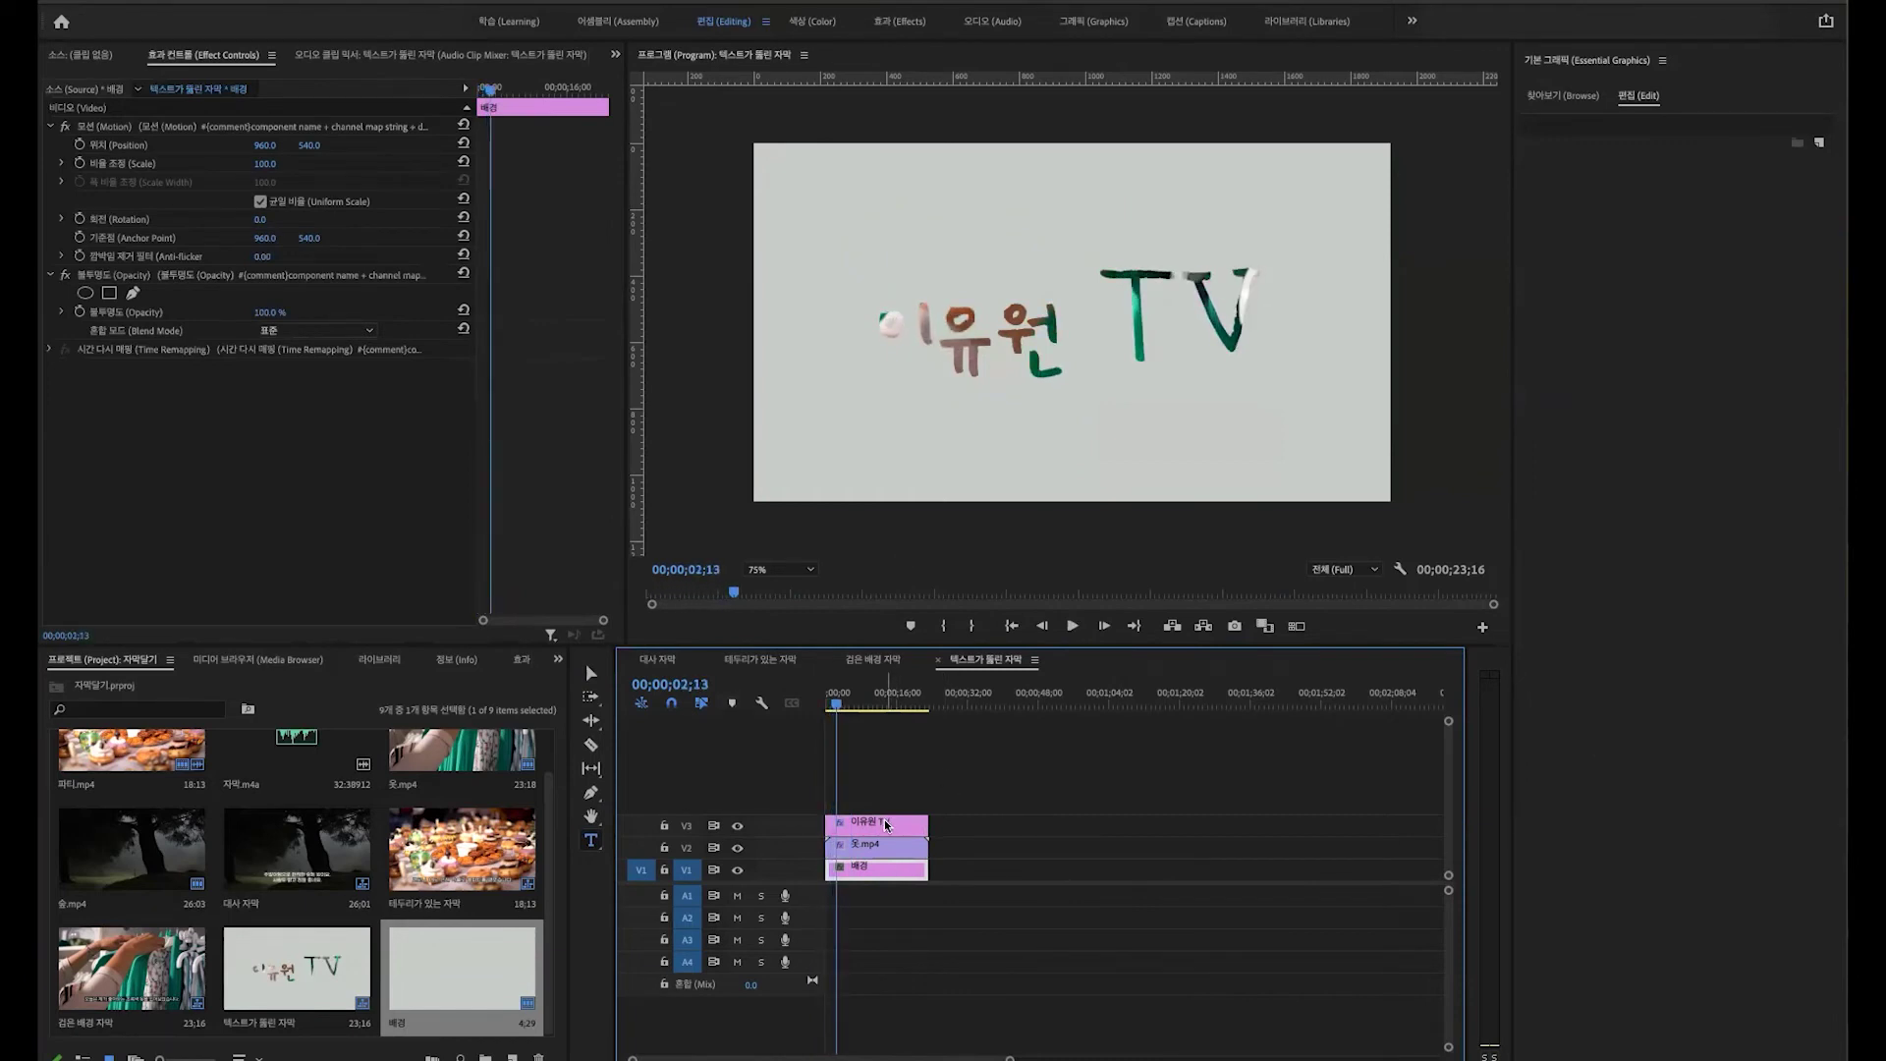
Step: Change the font of the V3 title's text layer to 여기어때 잘난체 OTF
left_click(886, 825)
left_click(1637, 120)
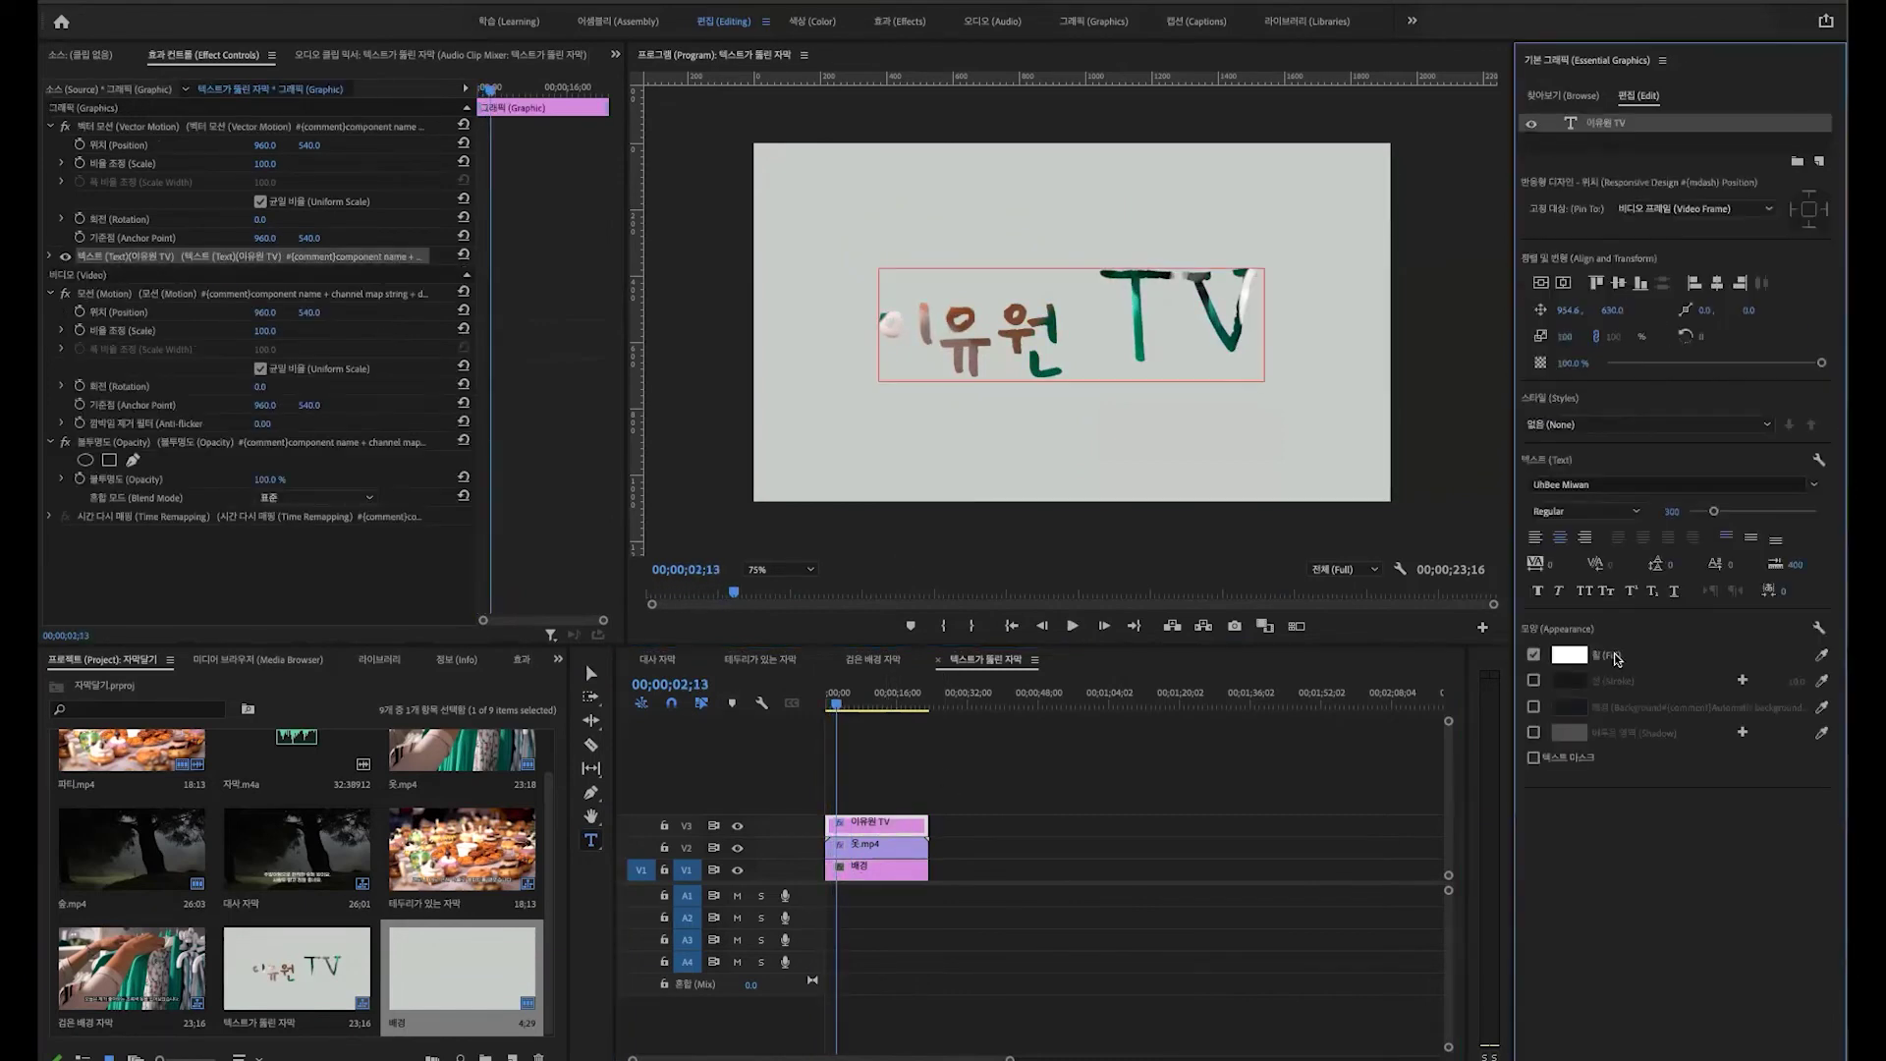
left_click(1602, 485)
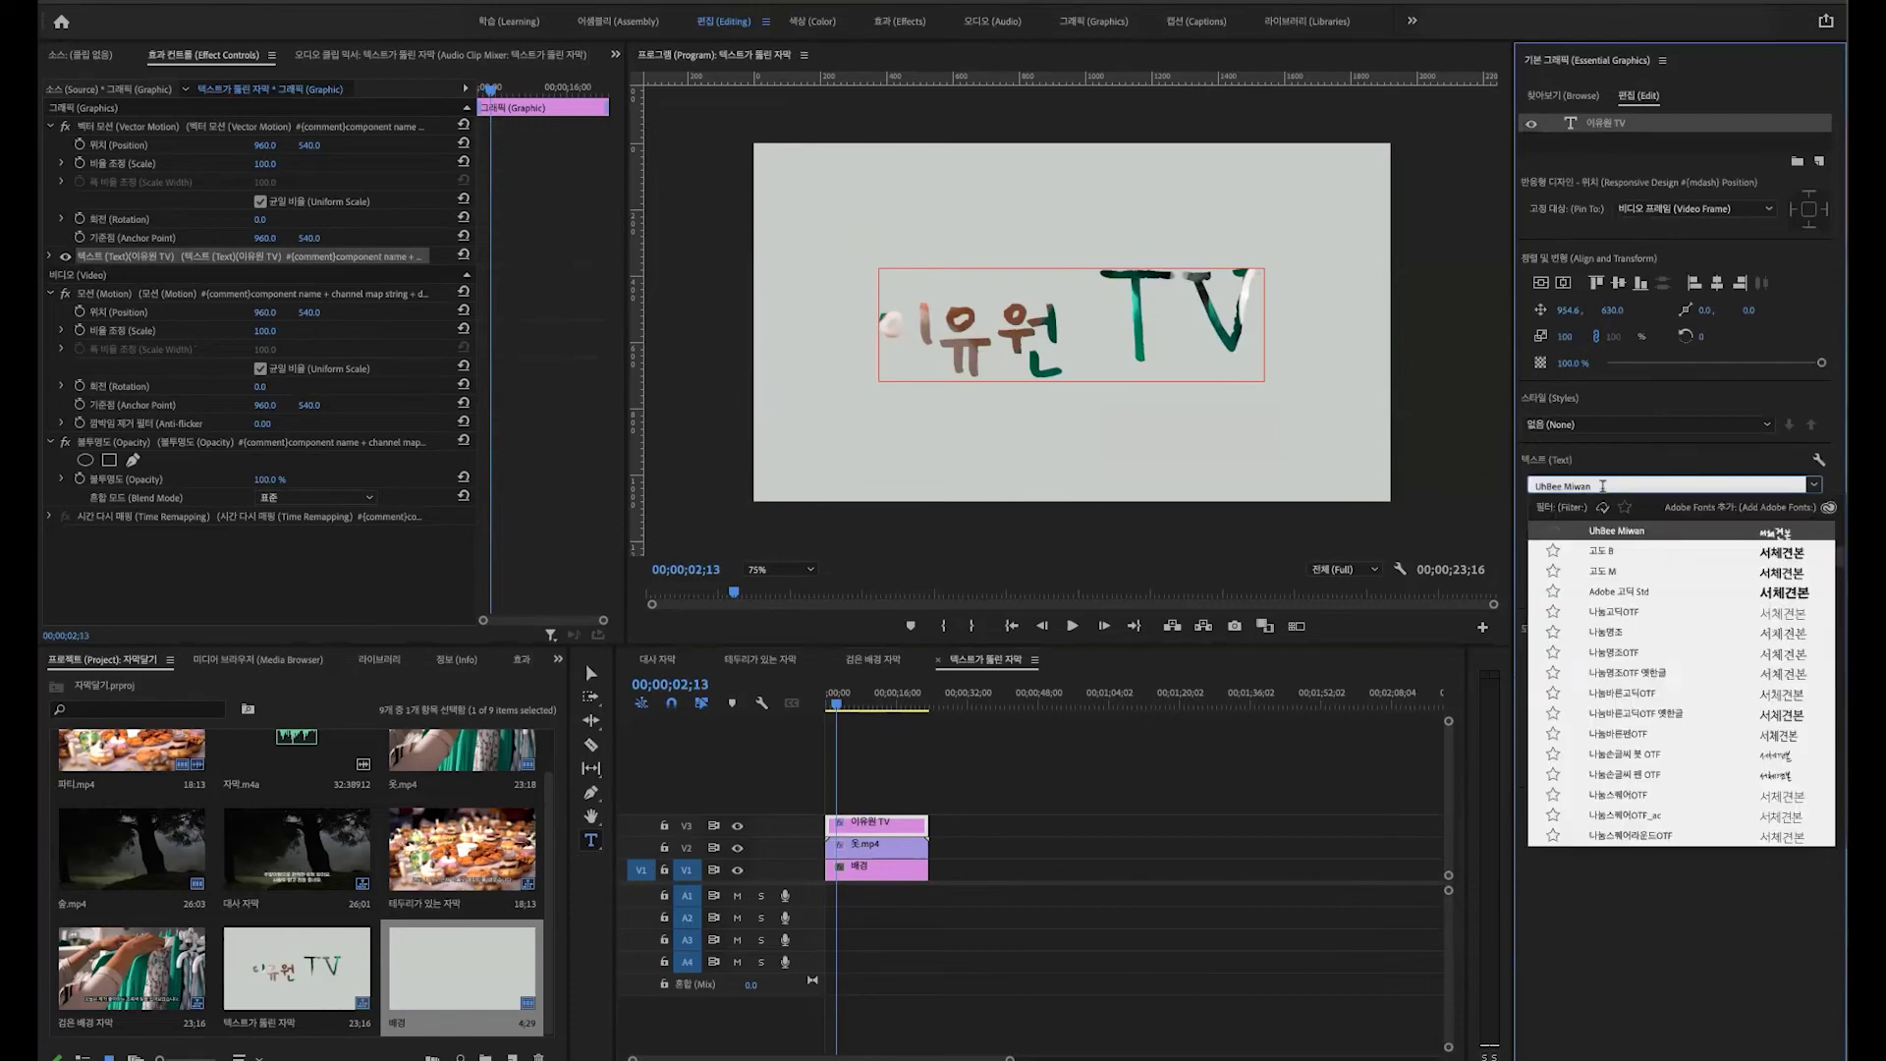
scroll(1629, 656, "up", 10)
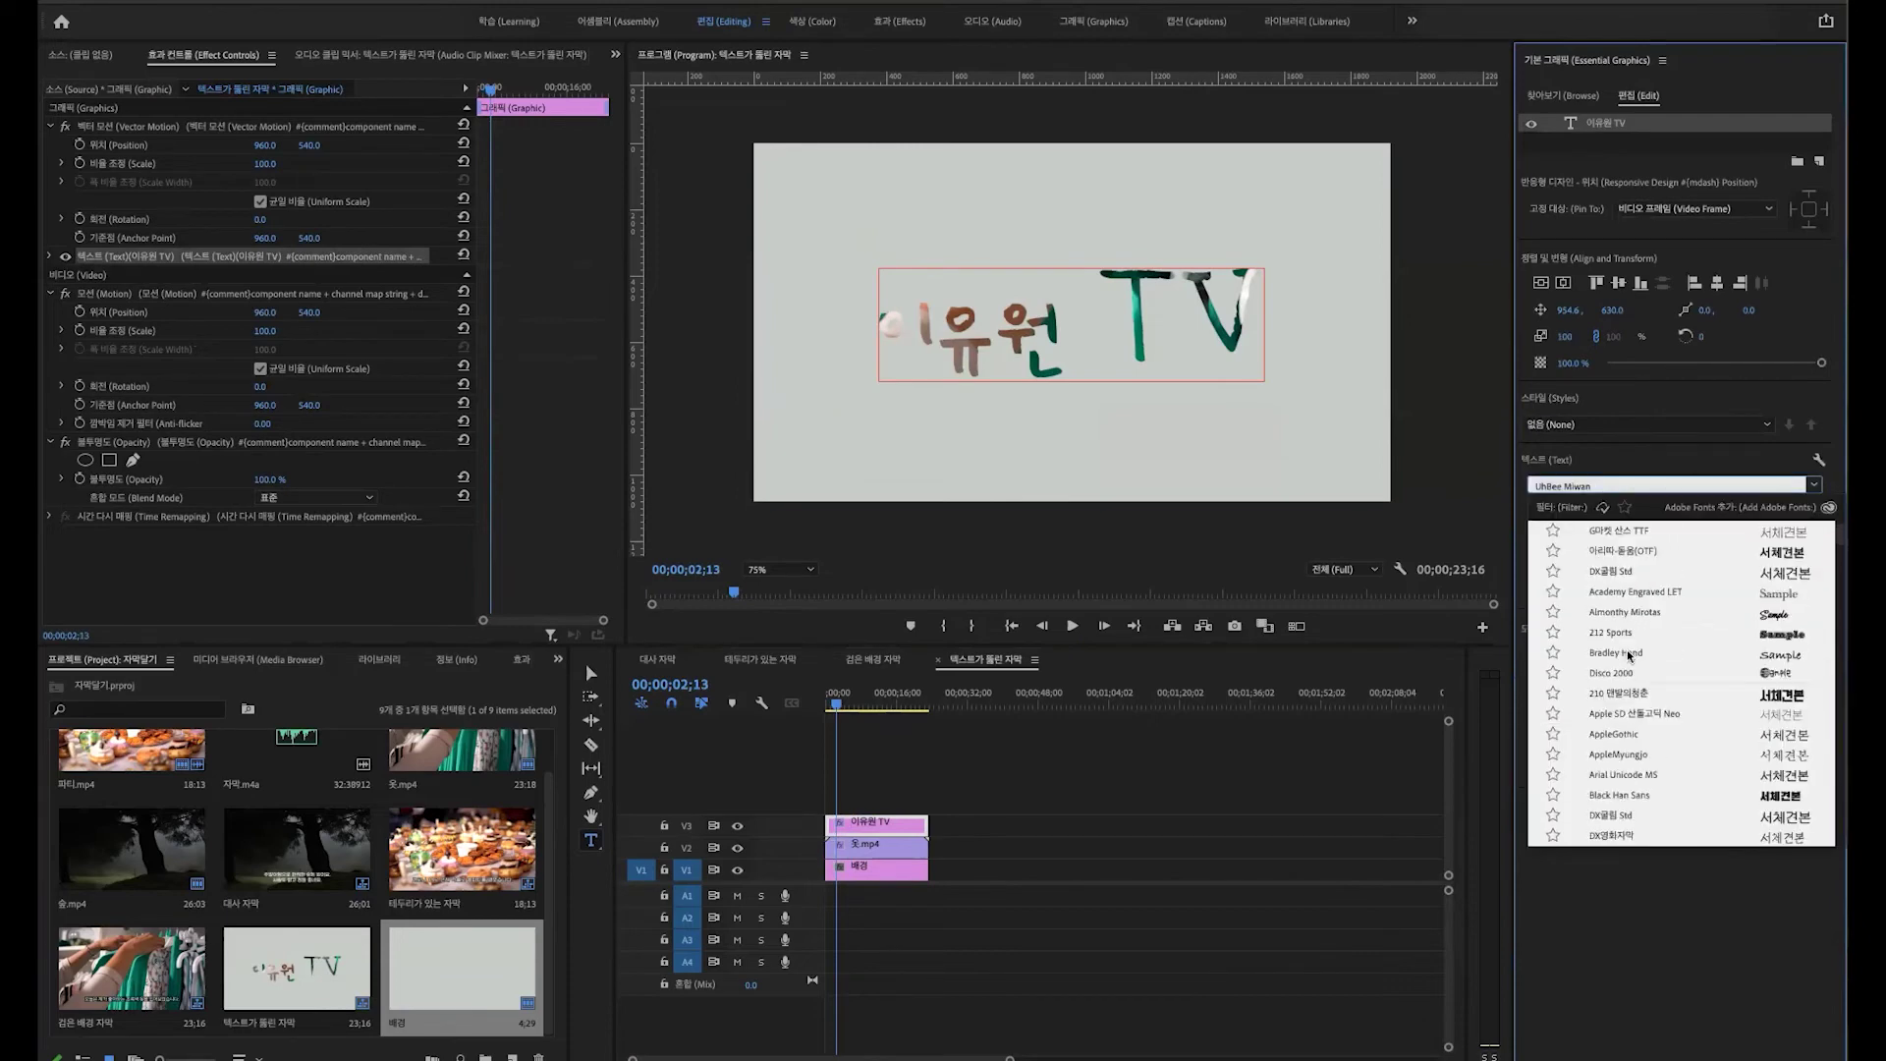
scroll(1628, 656, "up", 1)
scroll(1628, 656, "down", 20)
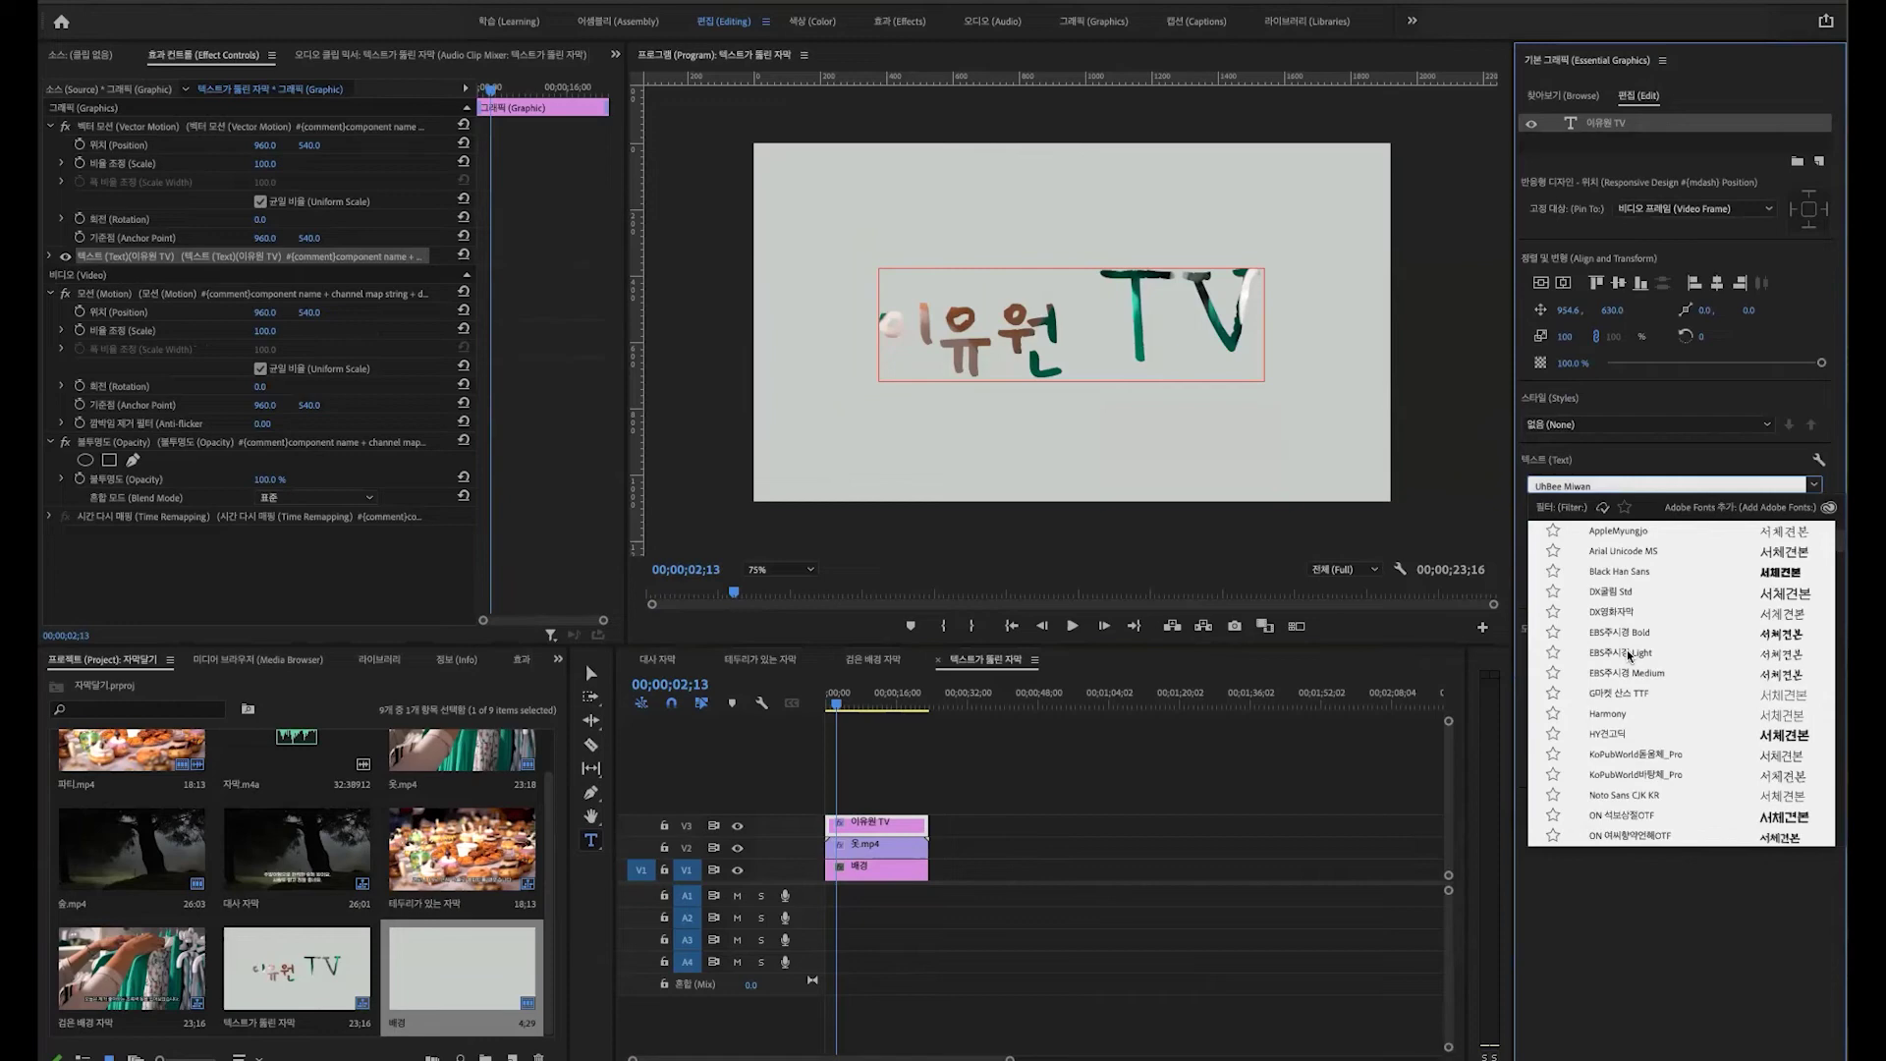
scroll(1628, 656, "up", 6)
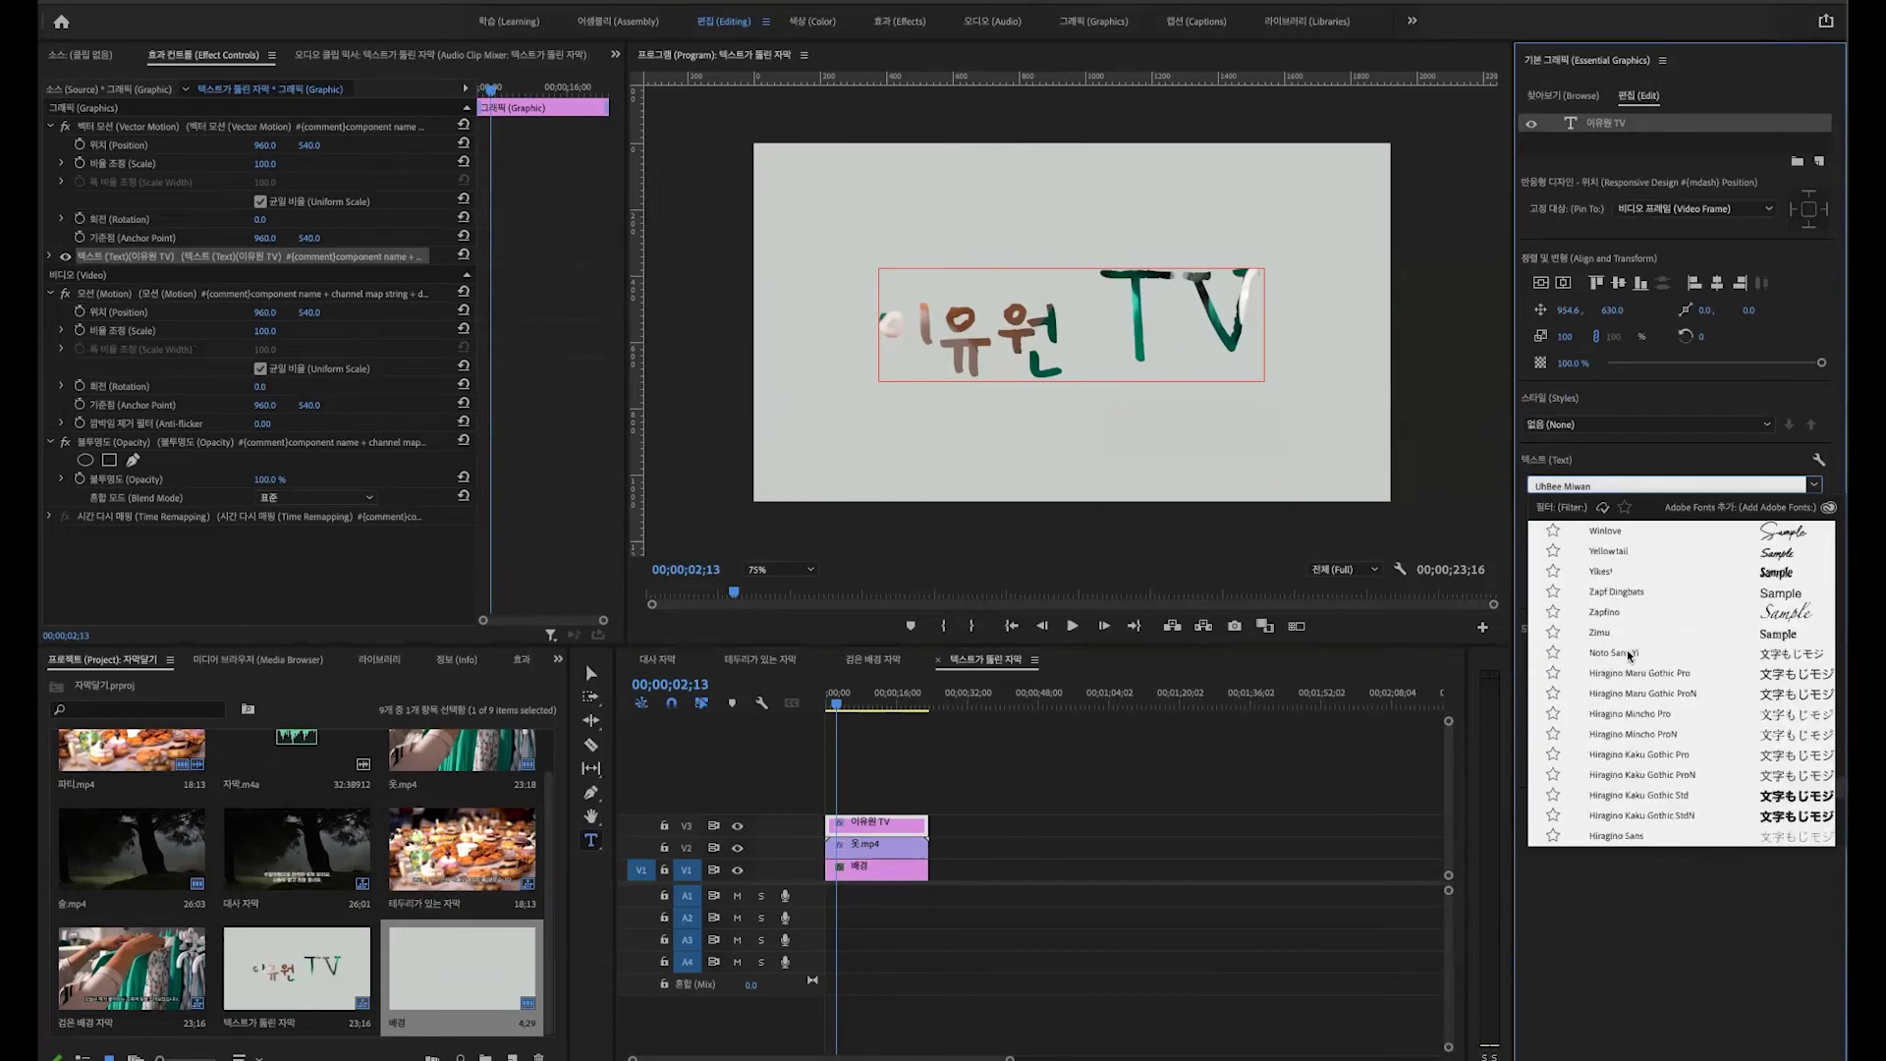
scroll(1628, 656, "up", 15)
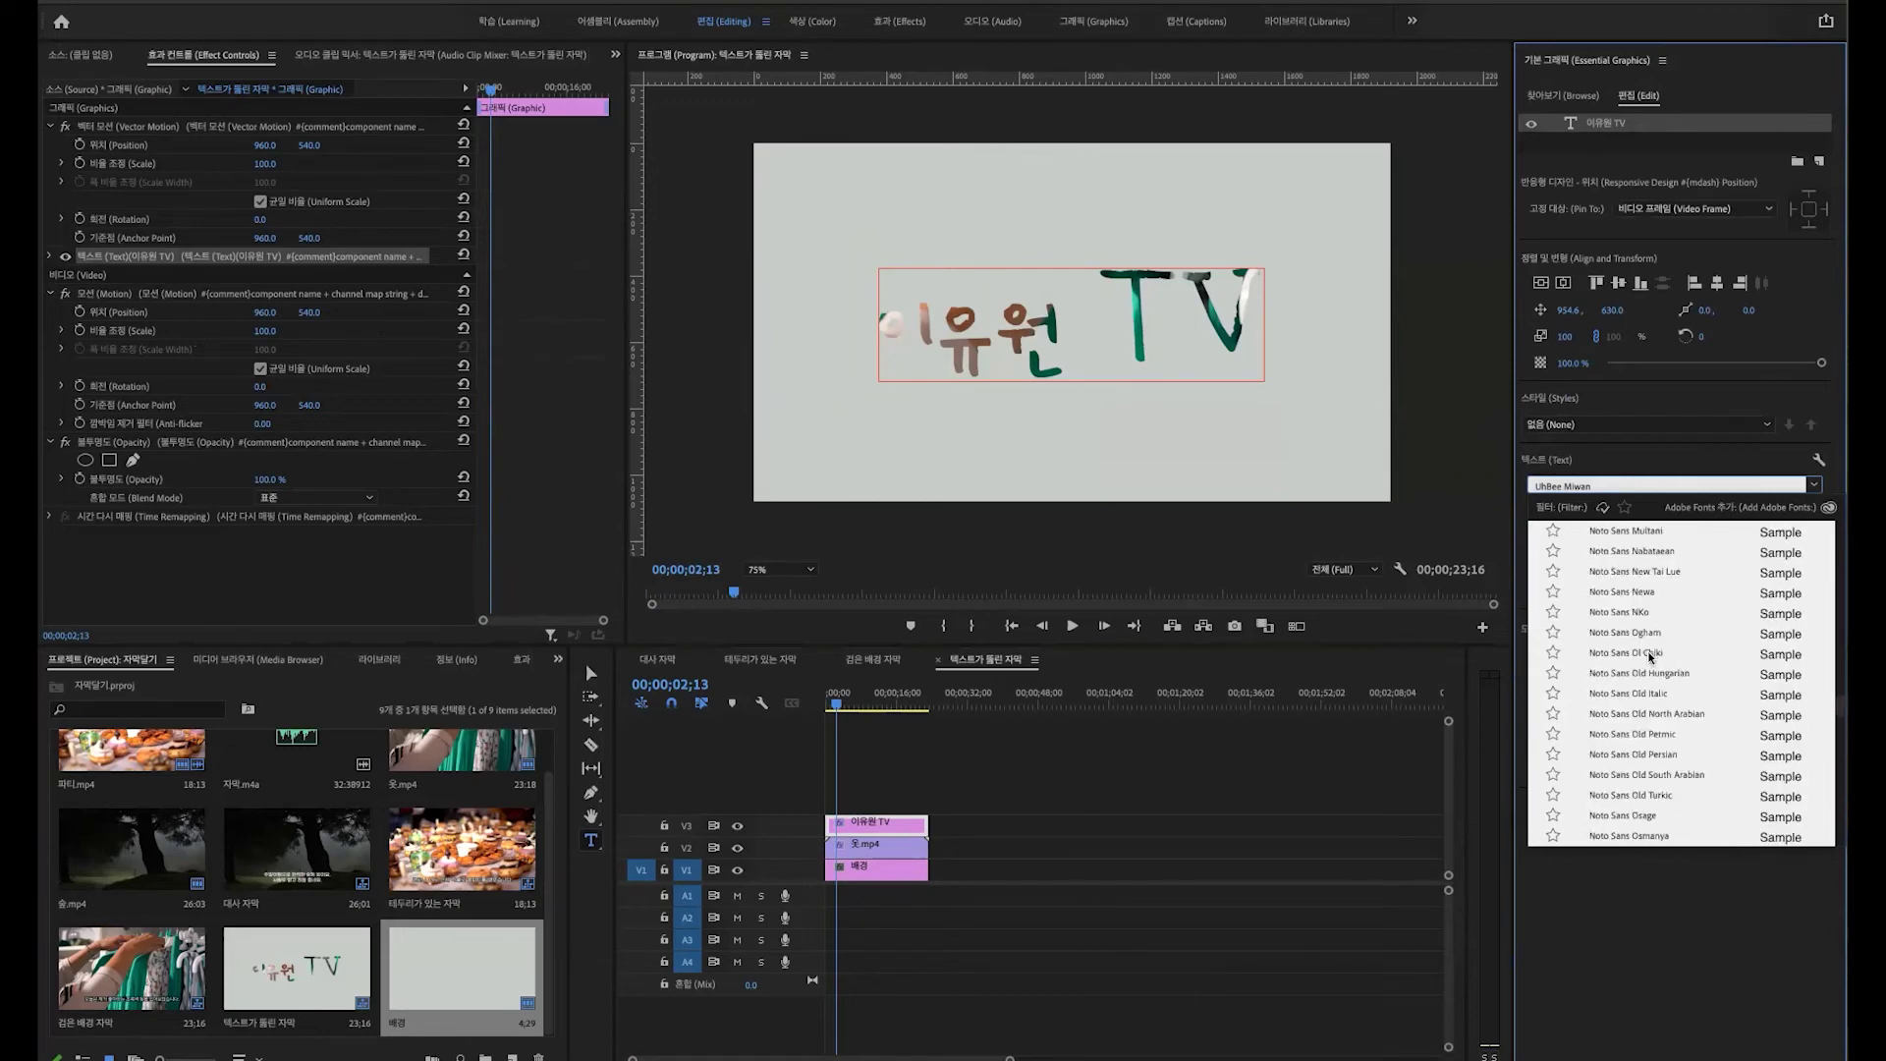
scroll(1797, 674, "up", 8)
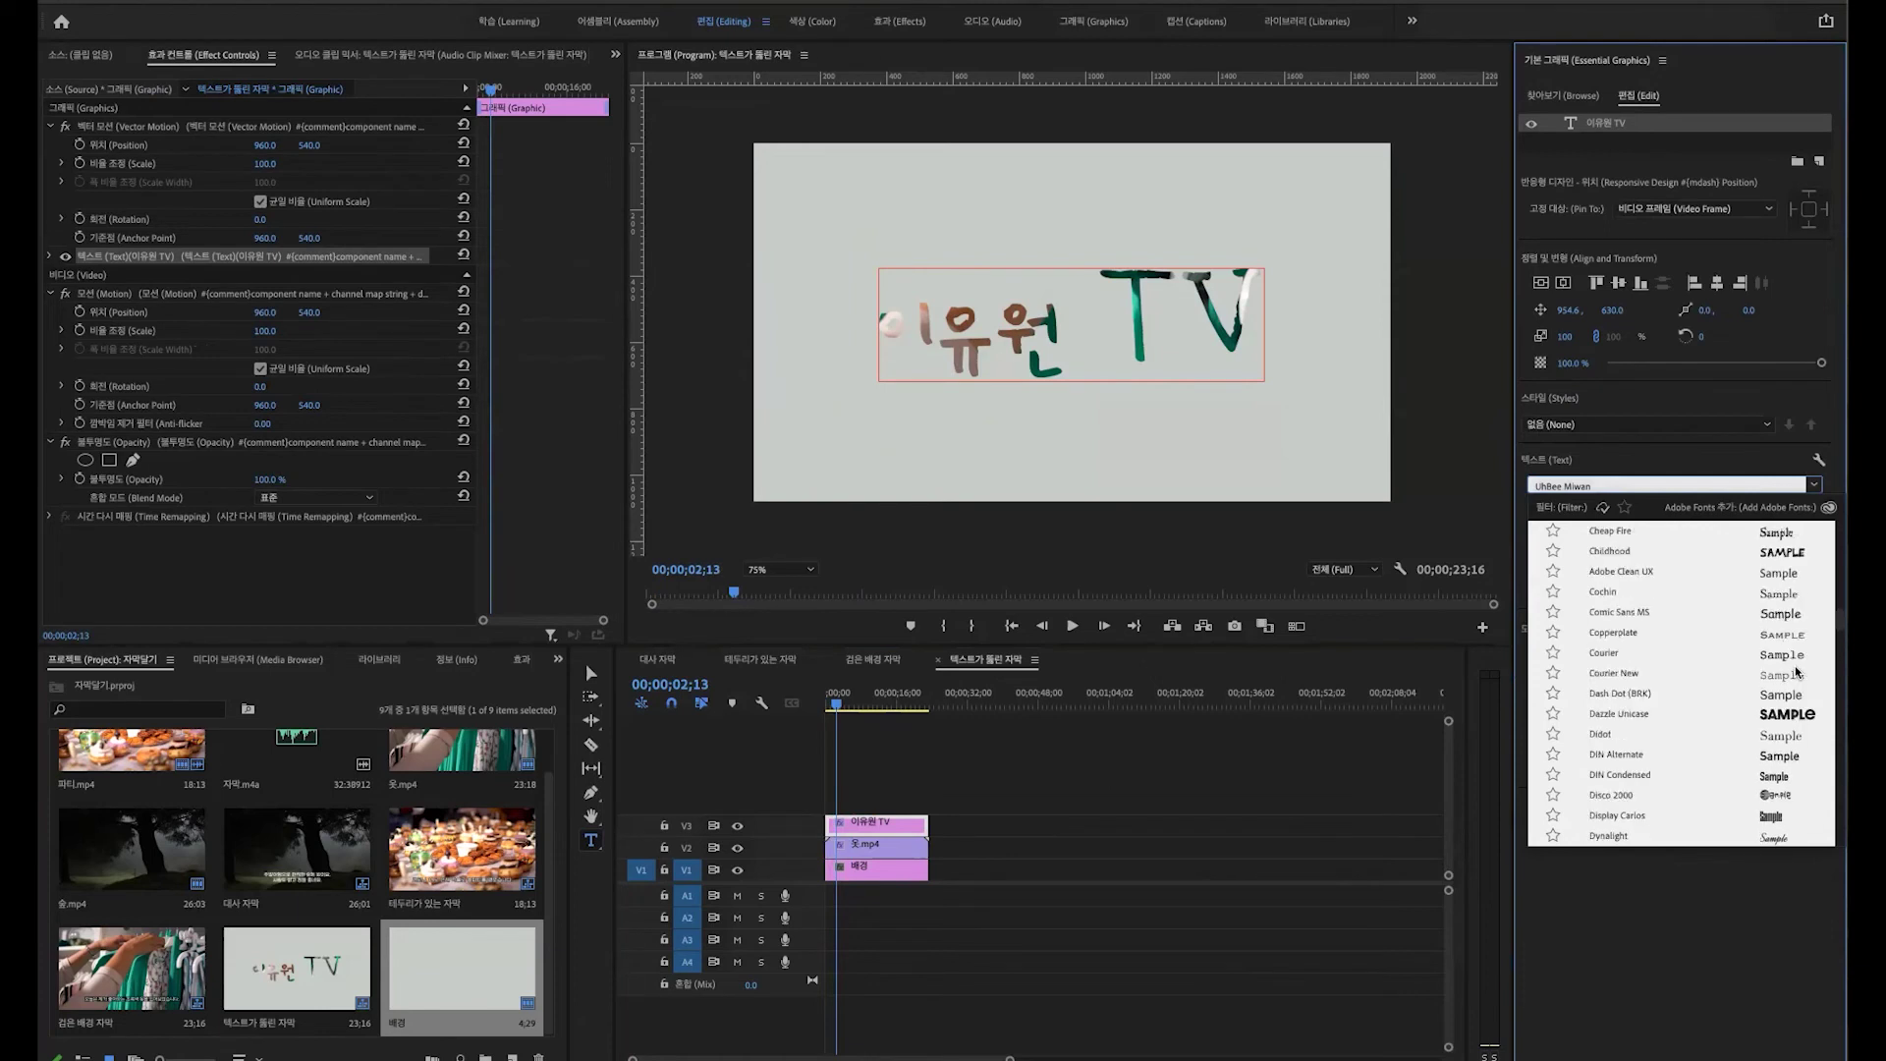
left_click(1740, 615)
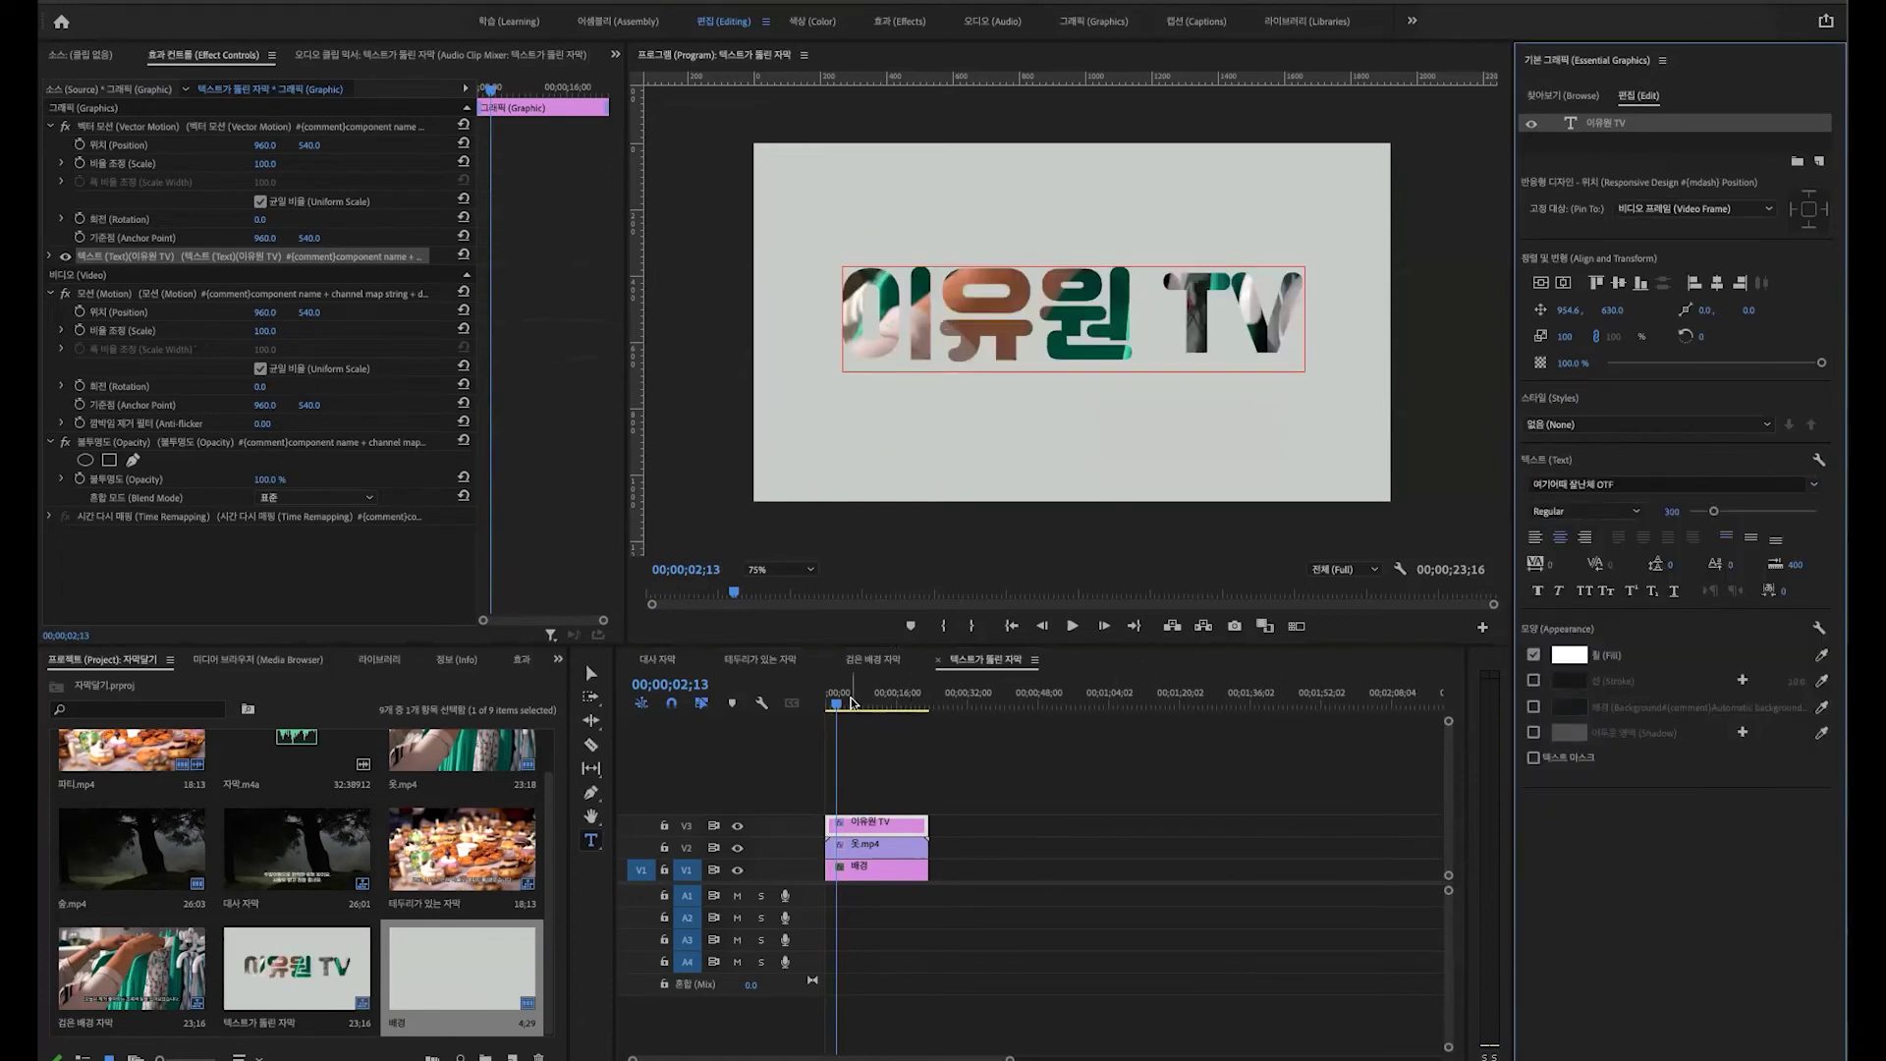
Step: Play the sequence from the start to review the title in its thick rounded font
left_click_drag(859, 693, 772, 701)
key("space")
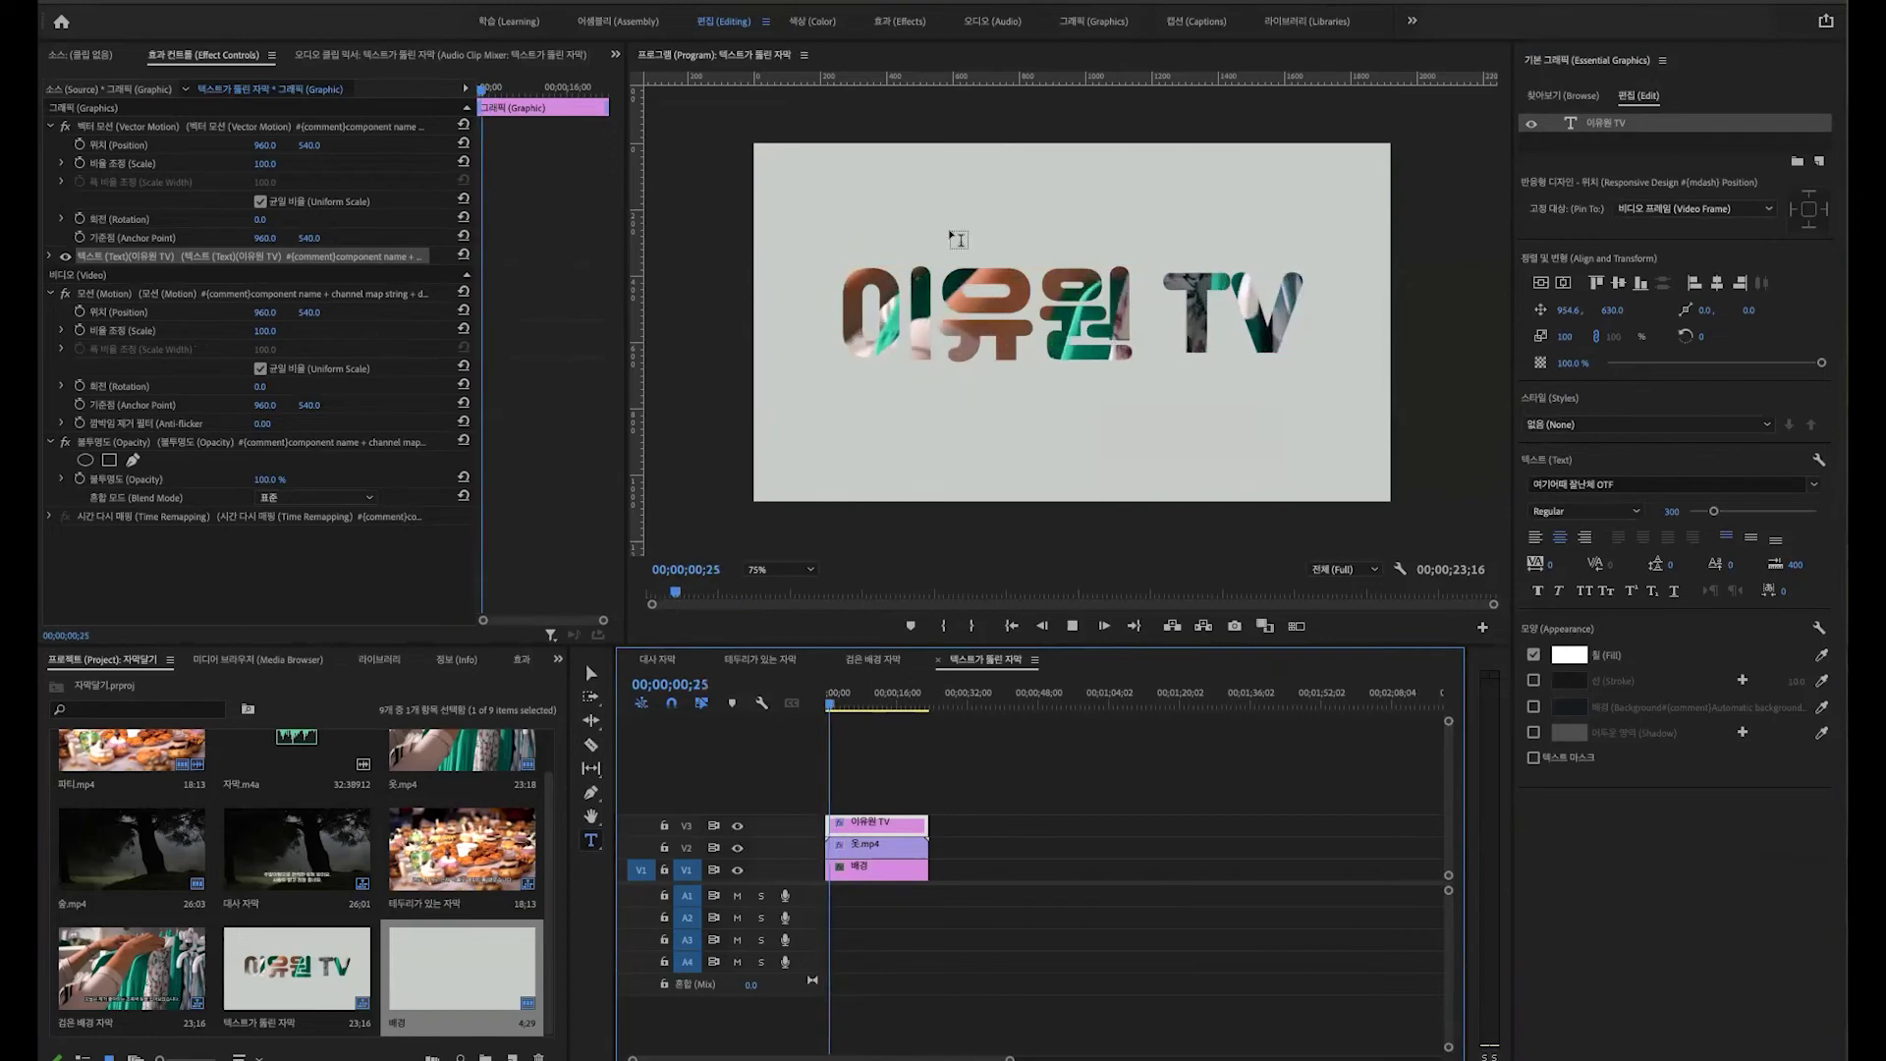
key("space")
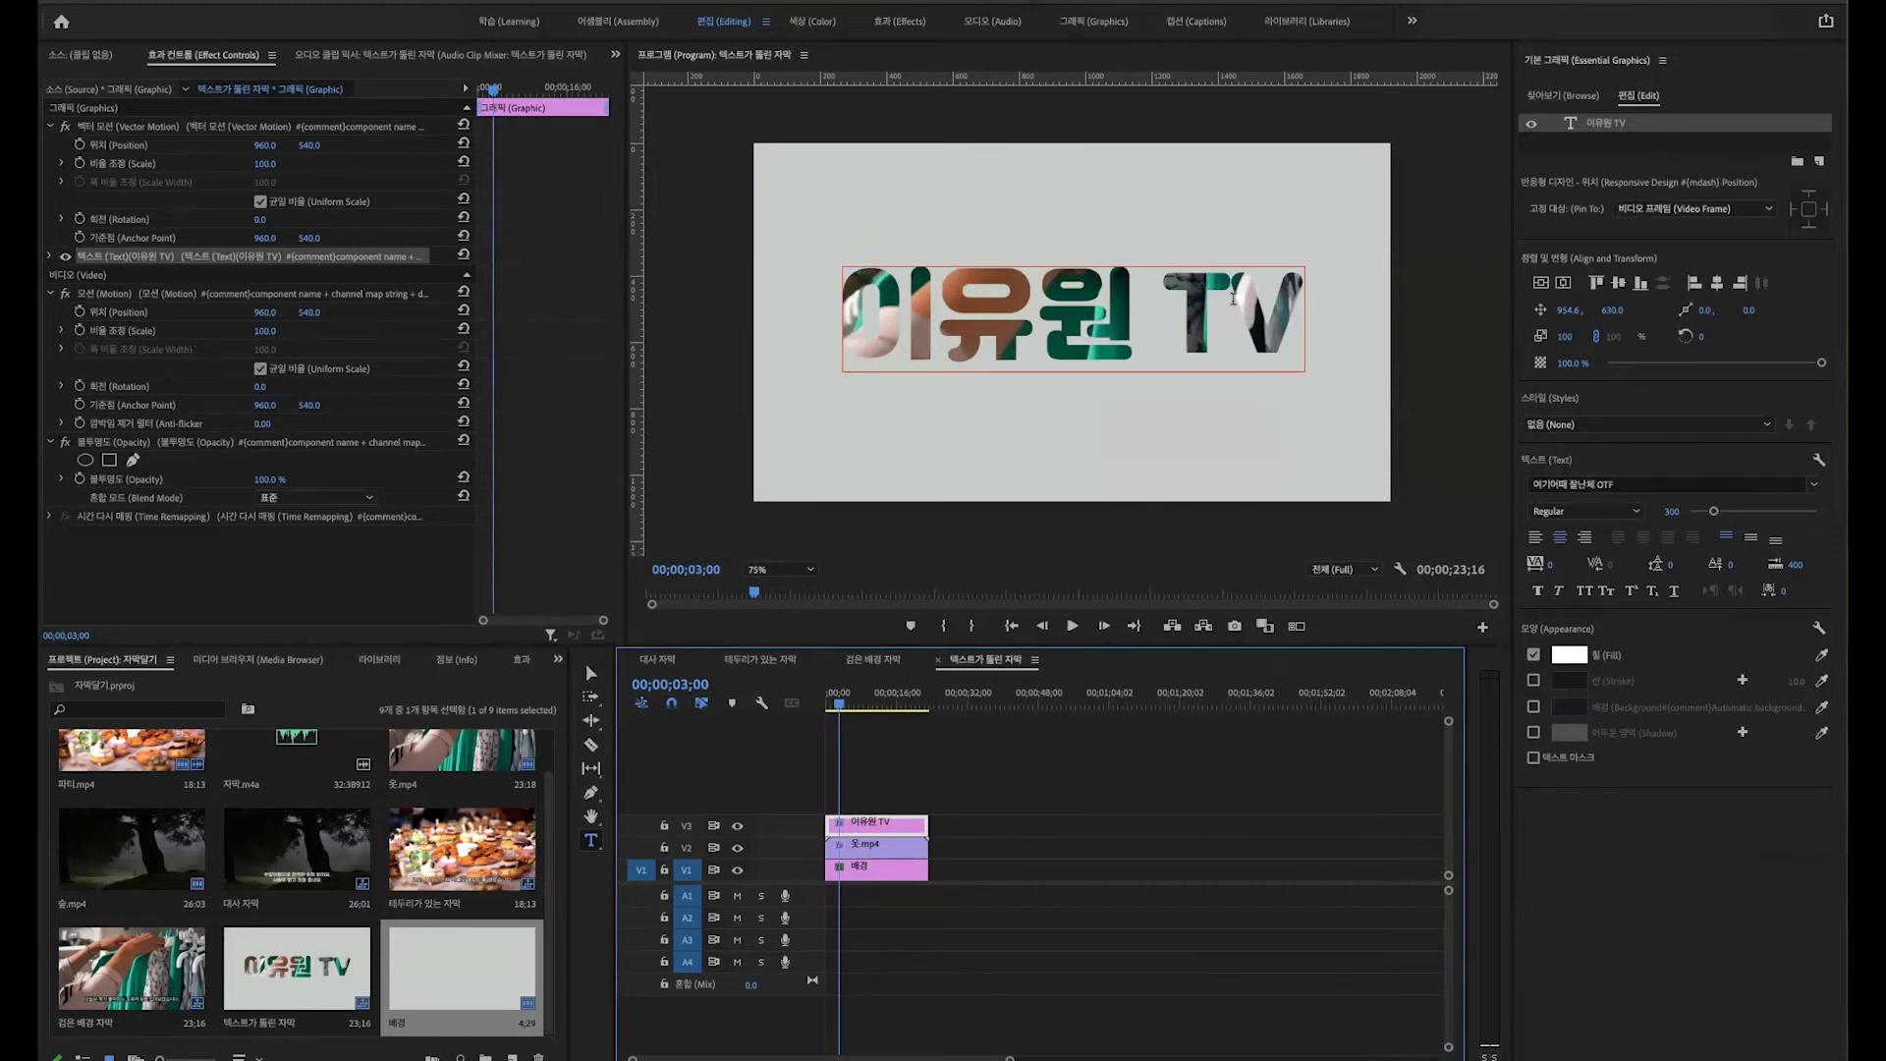
Step: Center the whole title text vertically and horizontally in the frame
left_click(1101, 306)
key("ctrl+a")
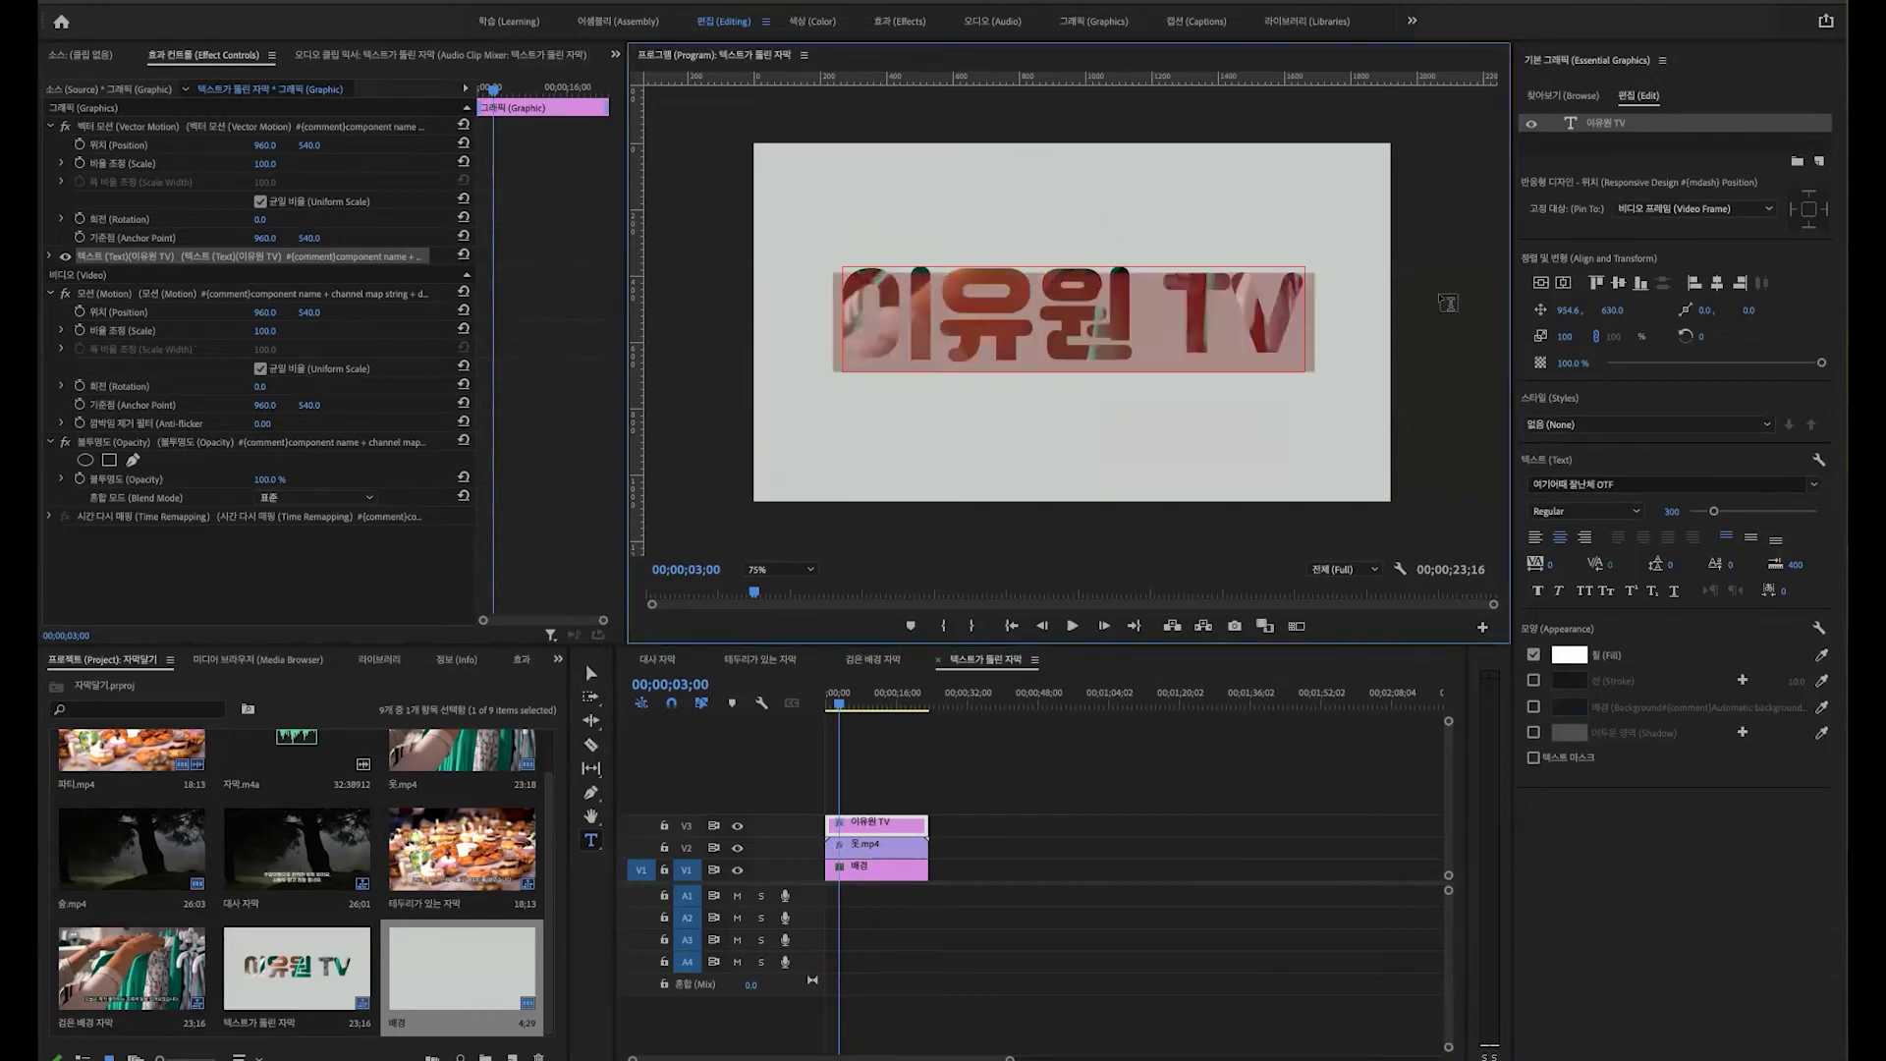
left_click(1559, 282)
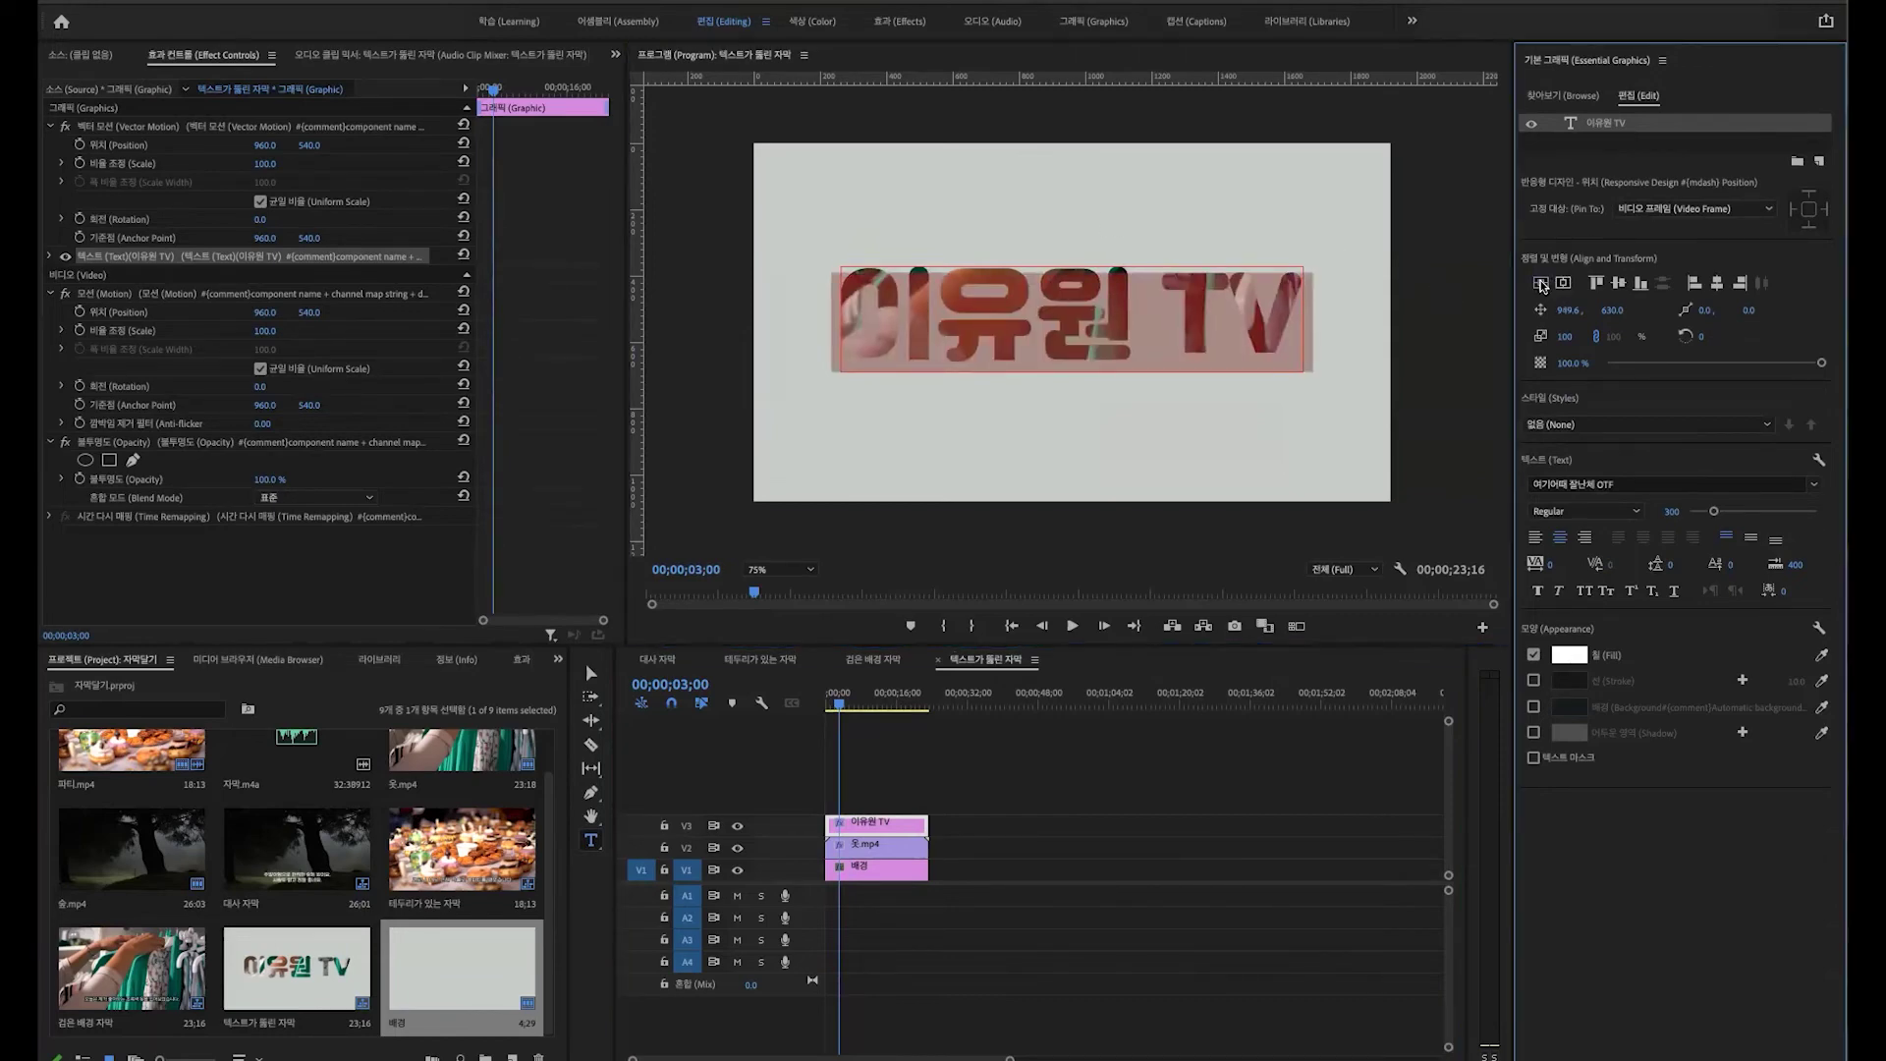
left_click(976, 825)
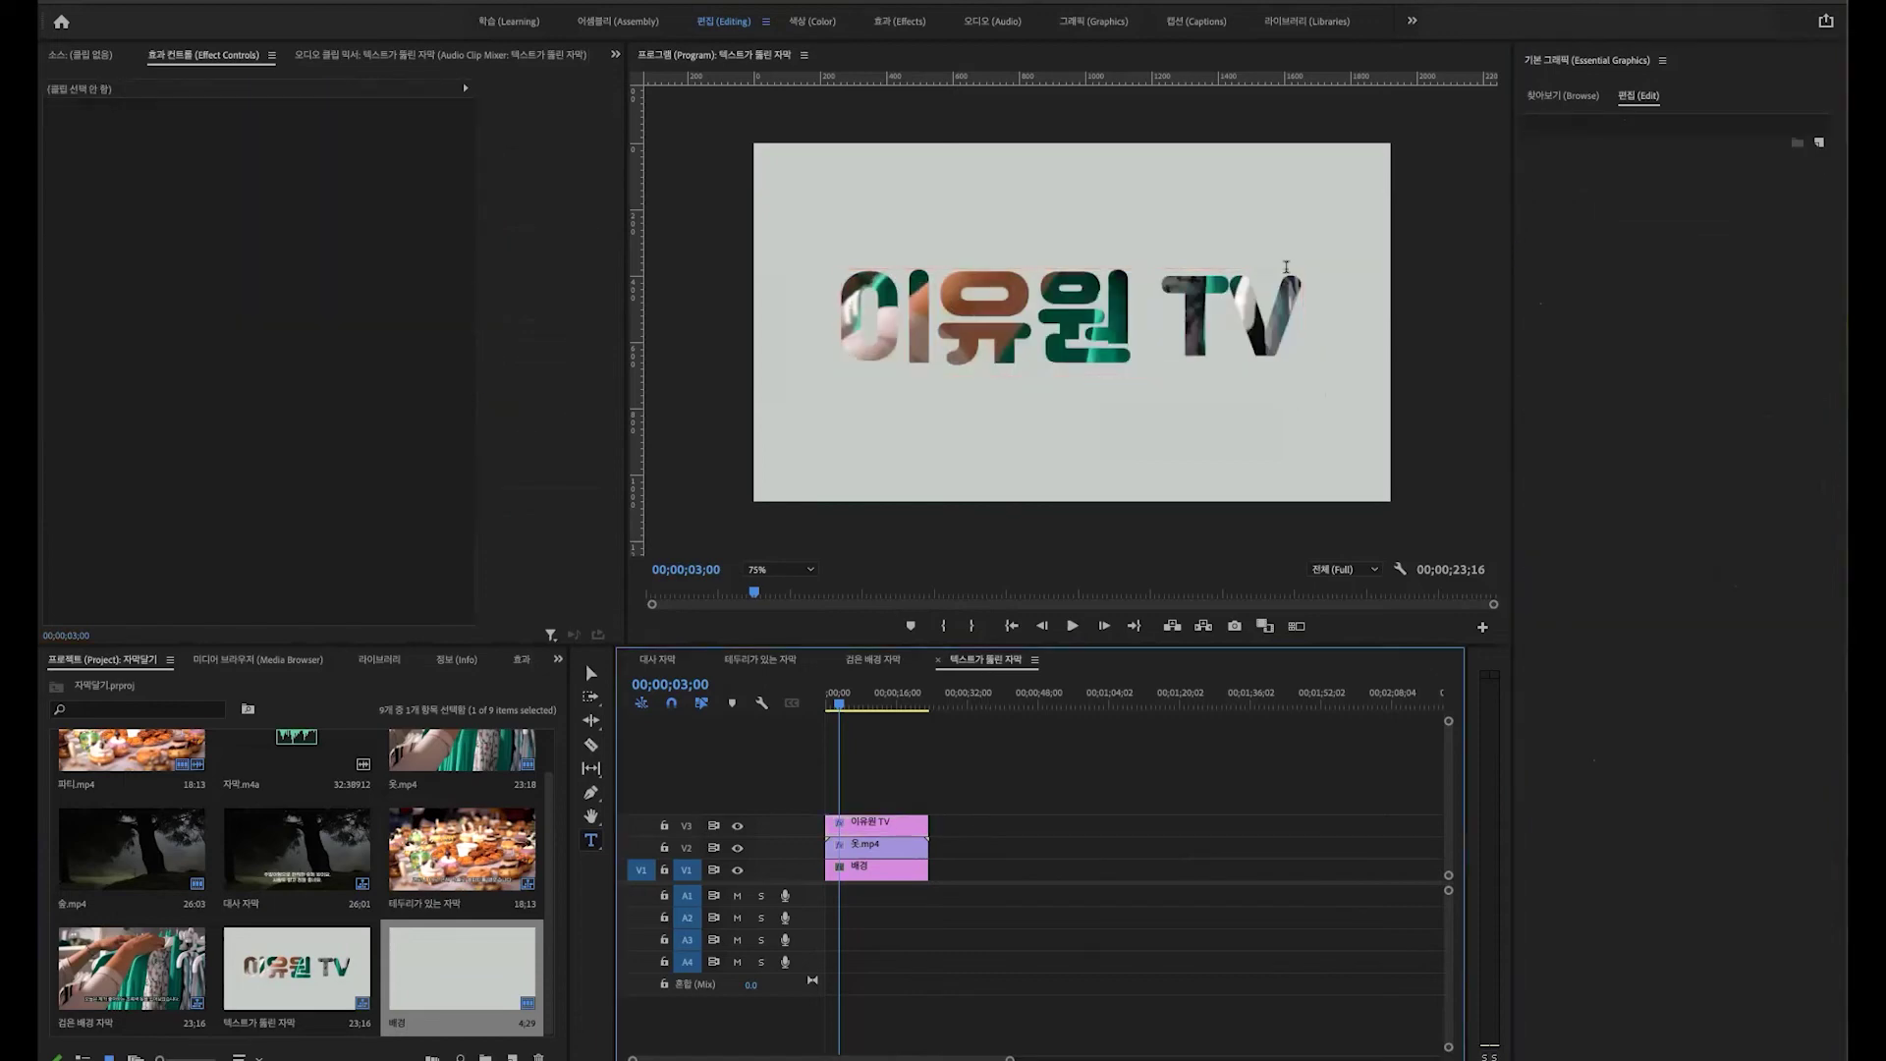
Step: Select the whole title text, and play the sequence's opening seconds to review the centered cut-out title
left_click(858, 334)
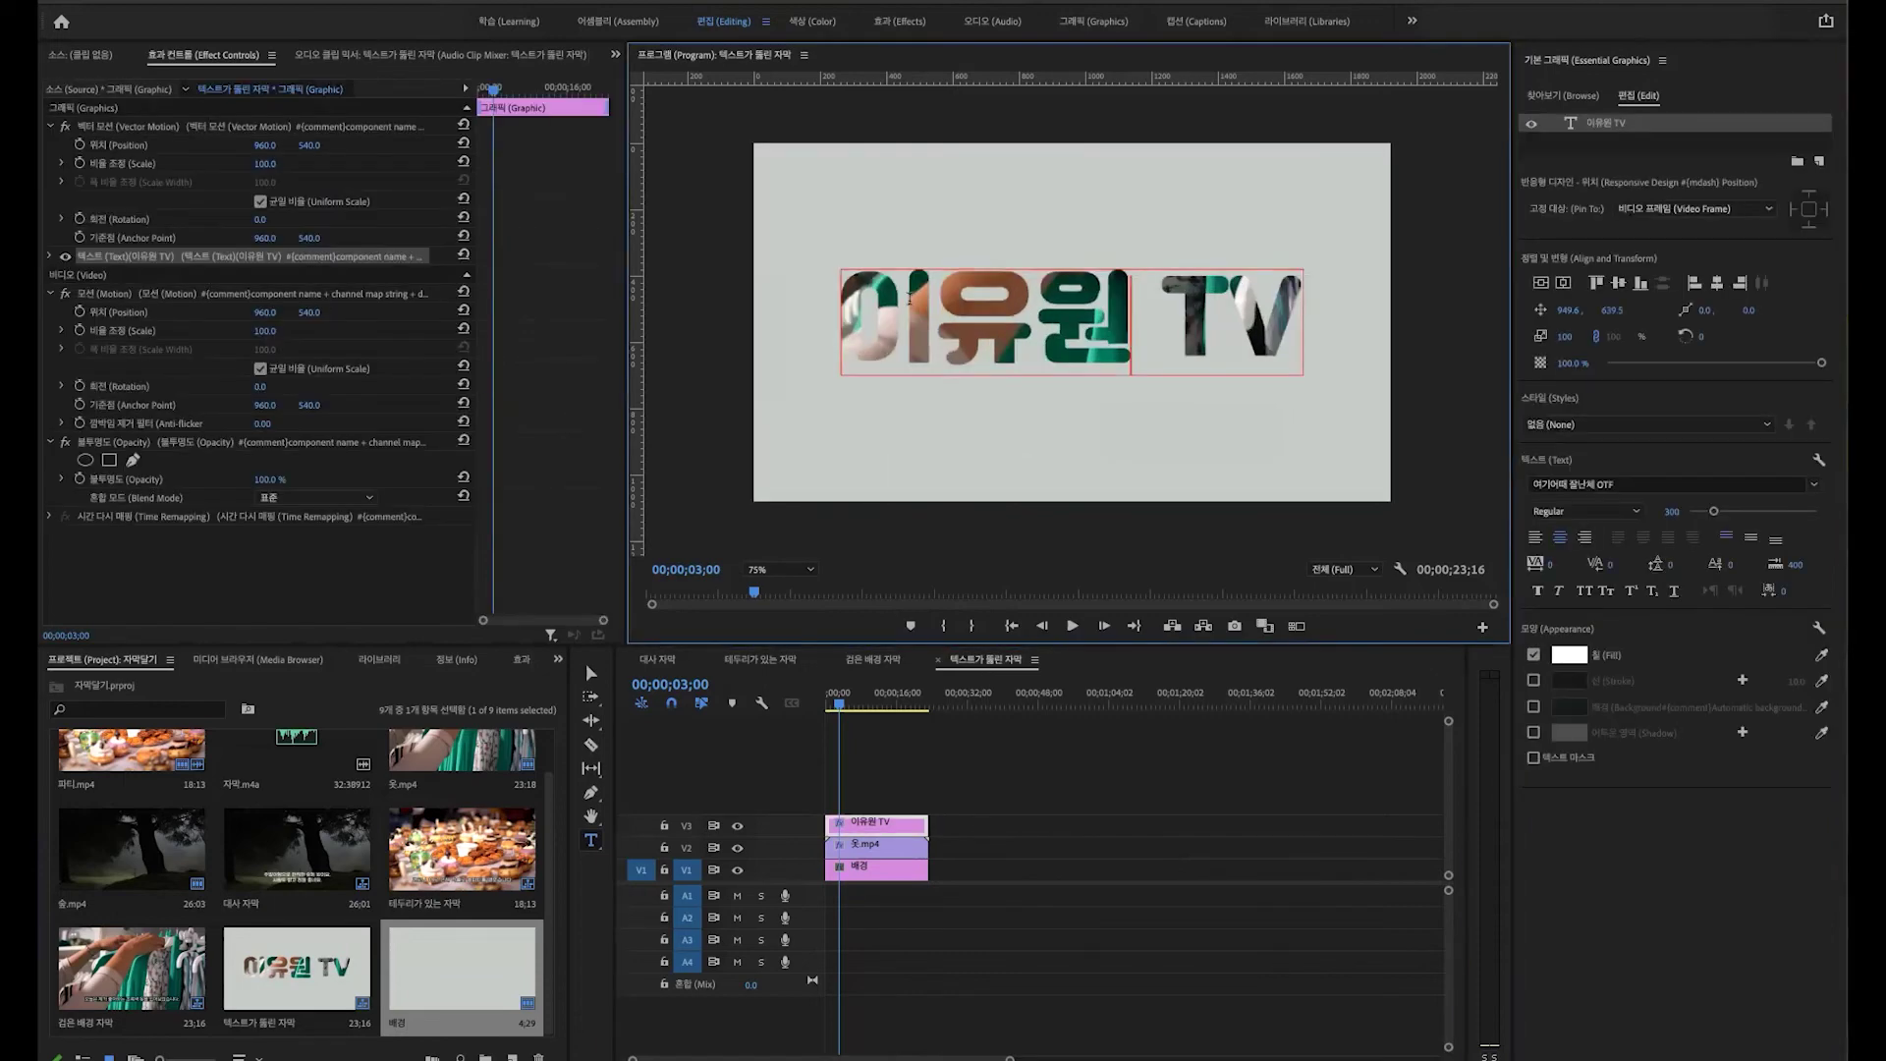
left_click_drag(845, 303, 1388, 310)
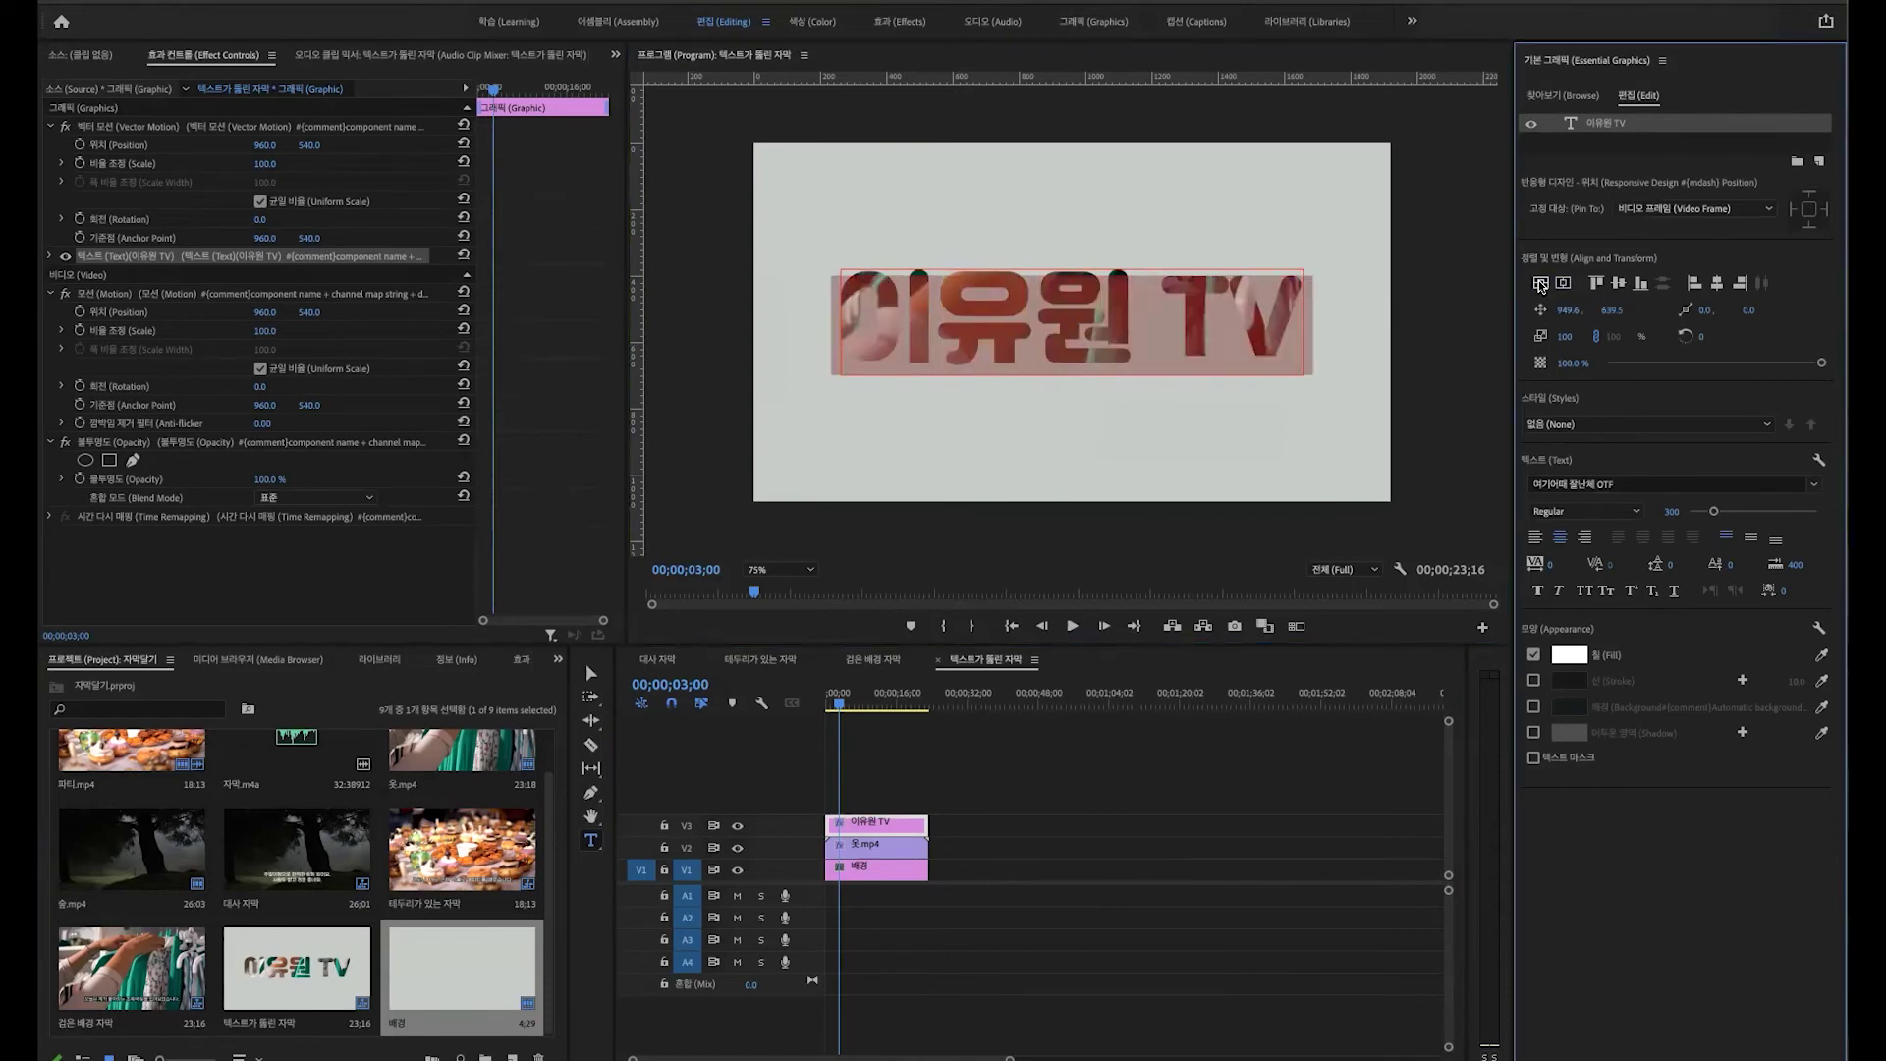
left_click(1116, 828)
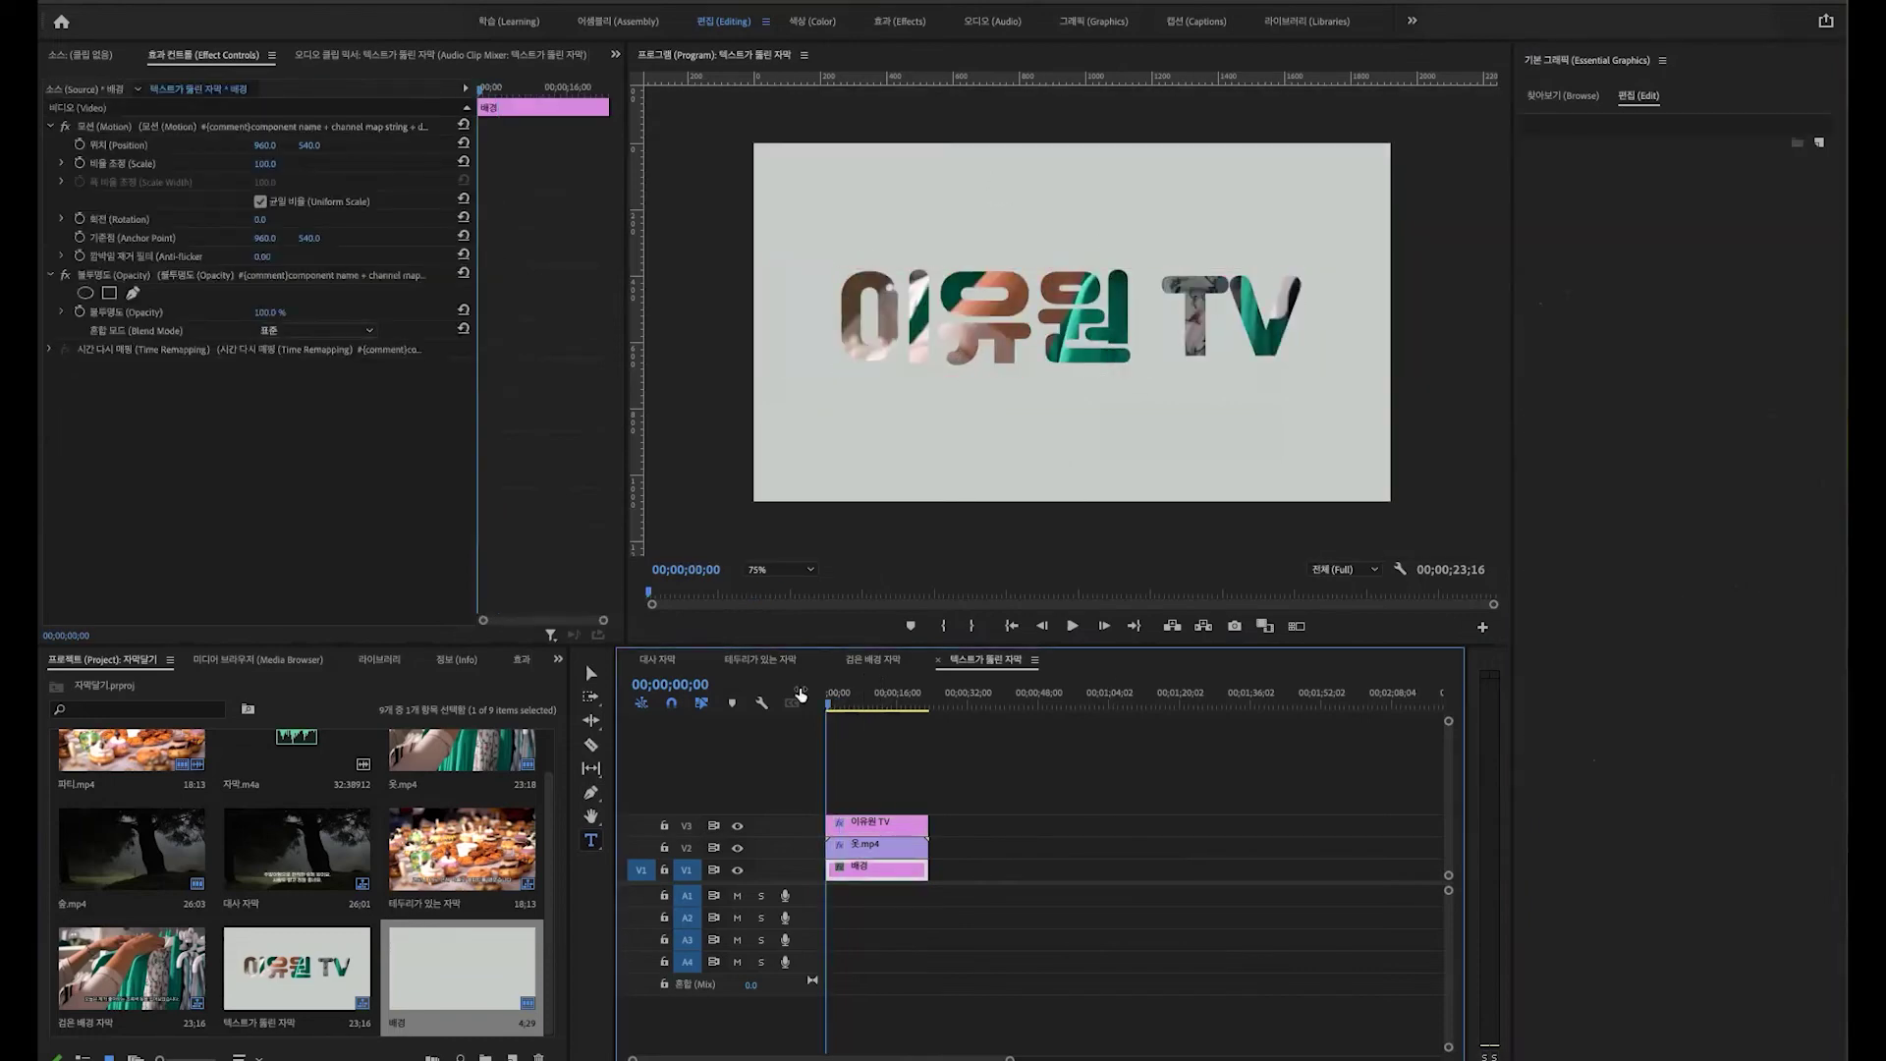
key("space")
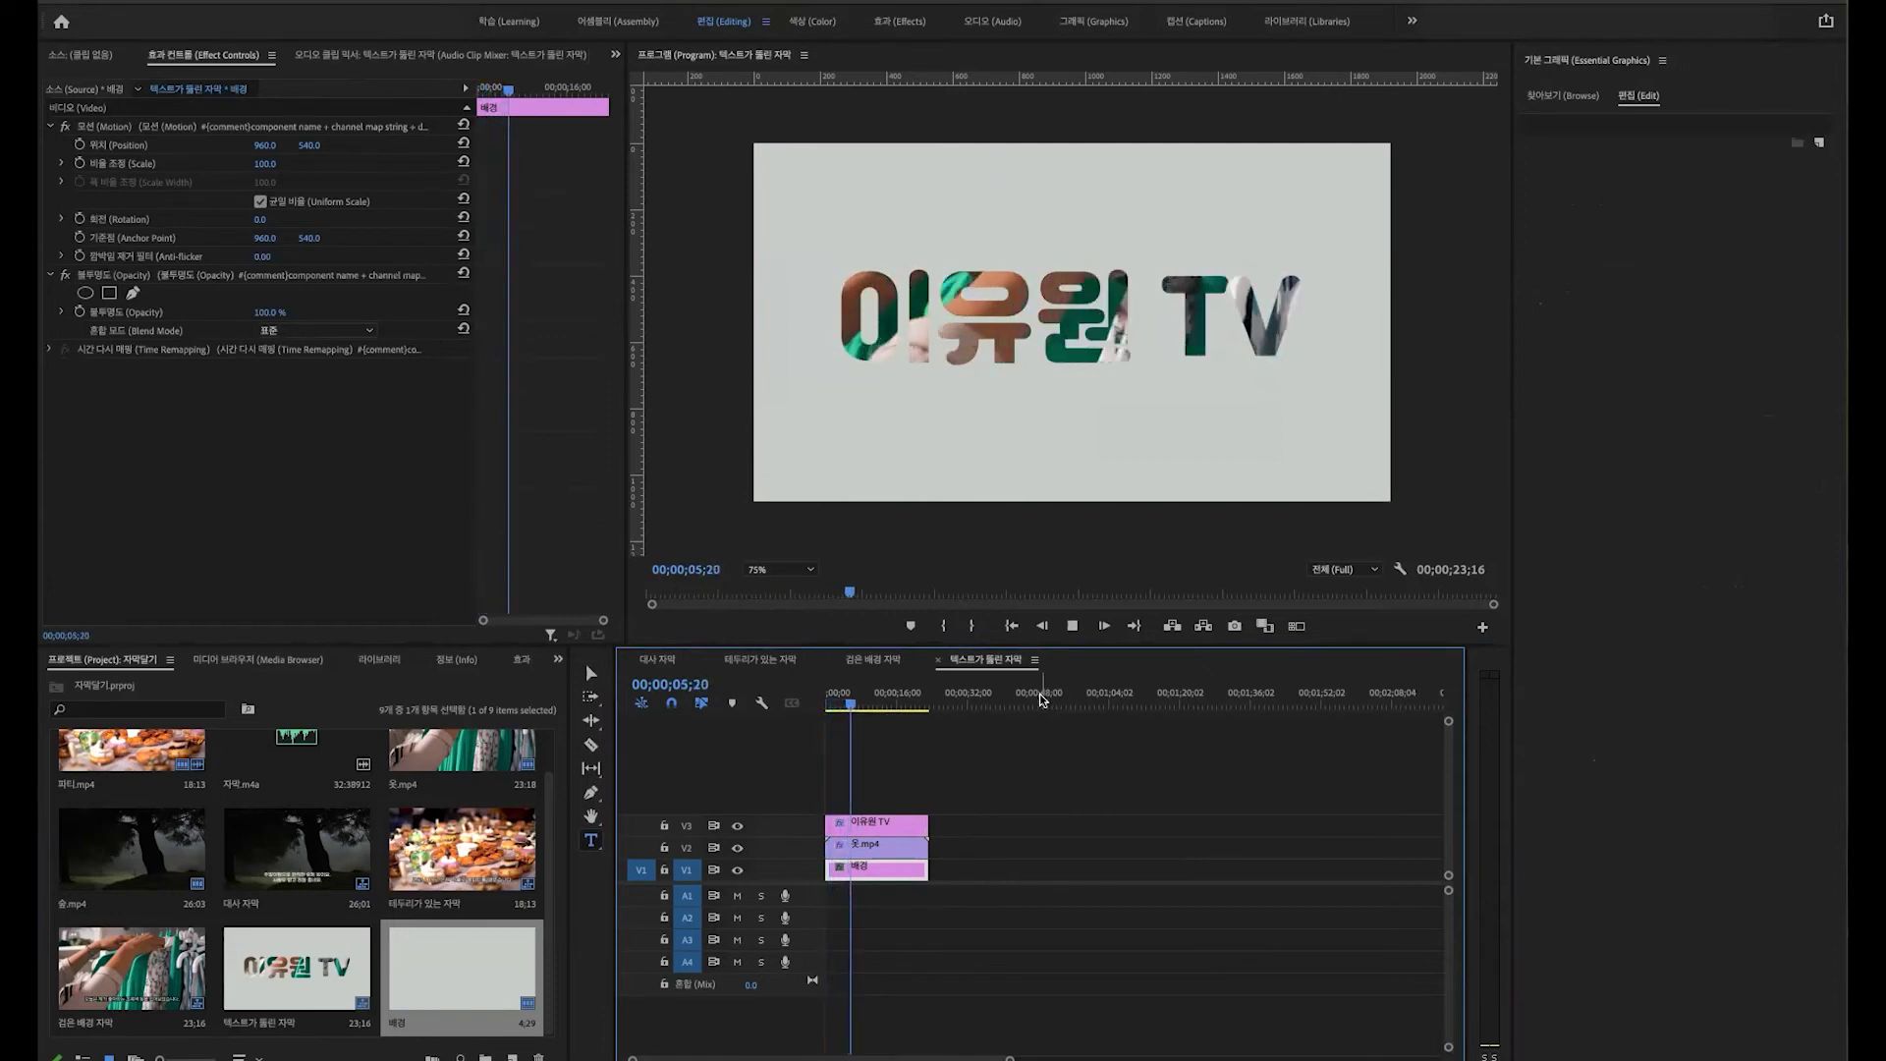
key("space")
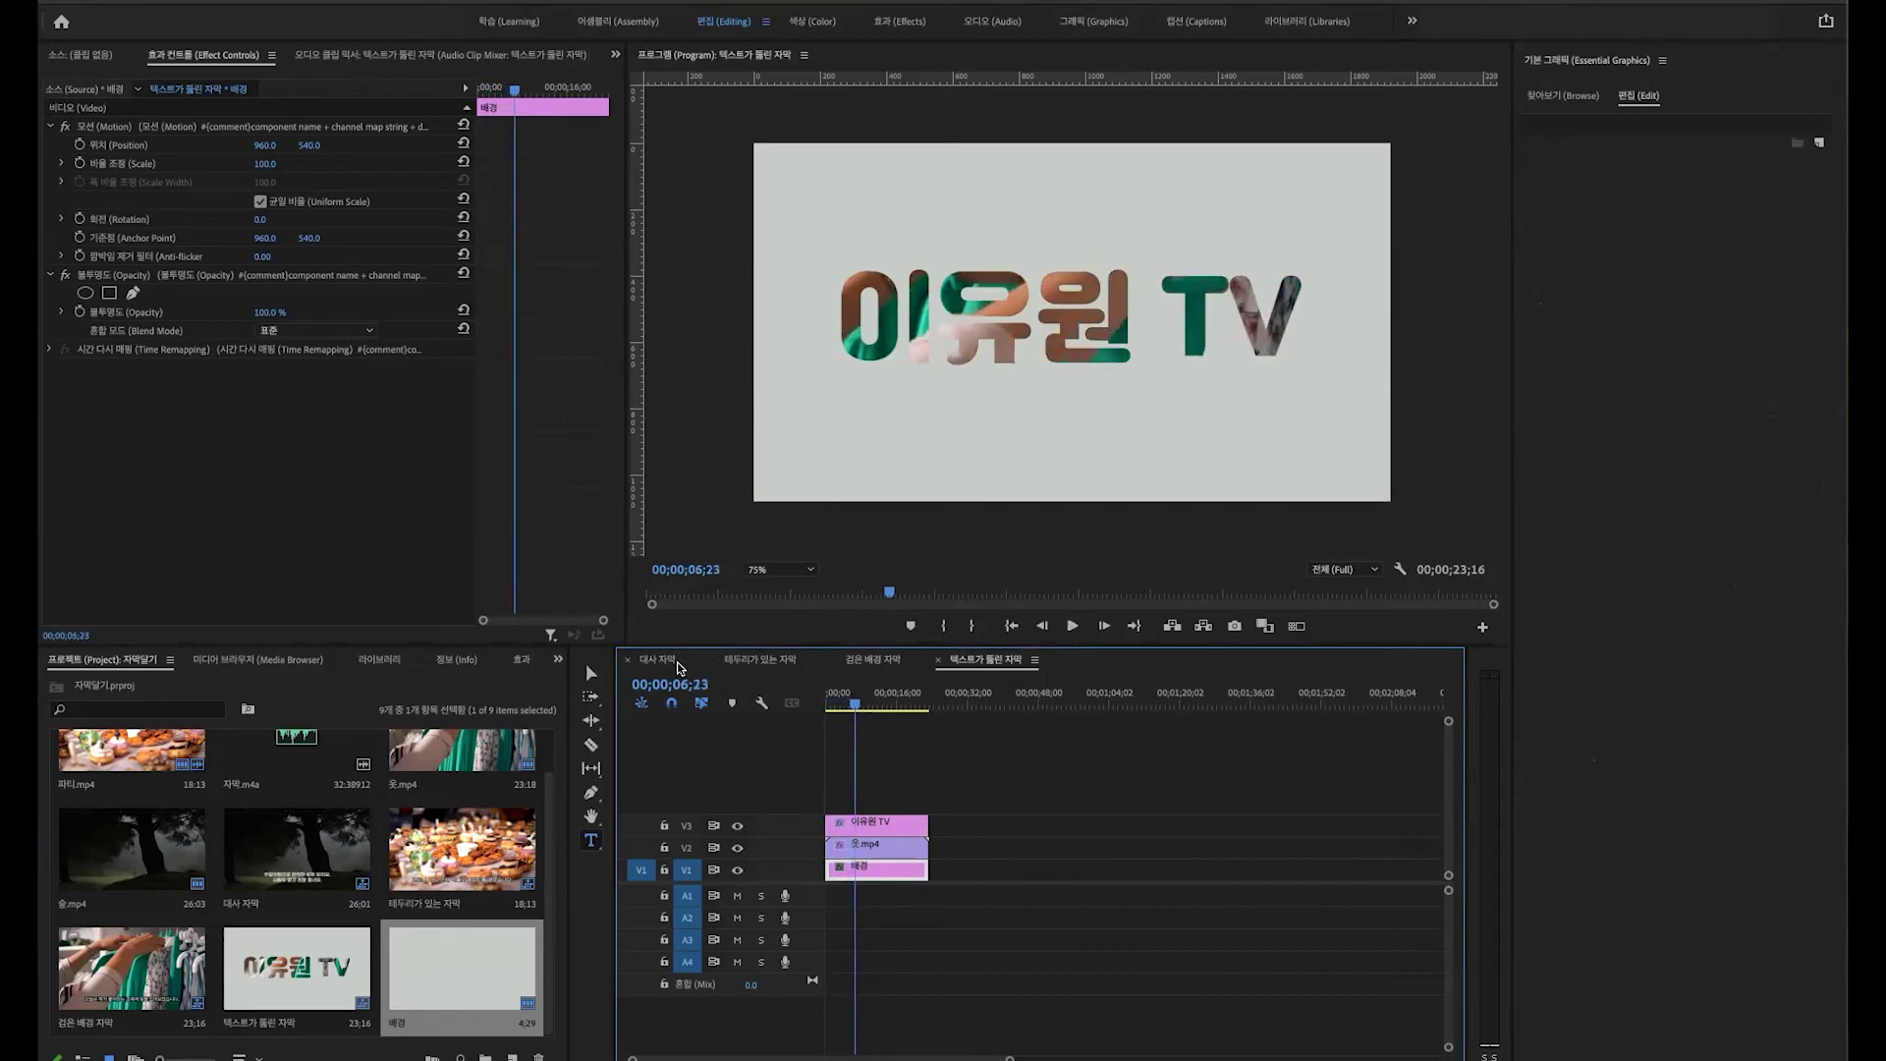
Step: Review the 대사 자막, 테두리가 있는 자막, 검은 배경 자막 and 텍스트가 뚫린 자막 sequences one after another
left_click(676, 666)
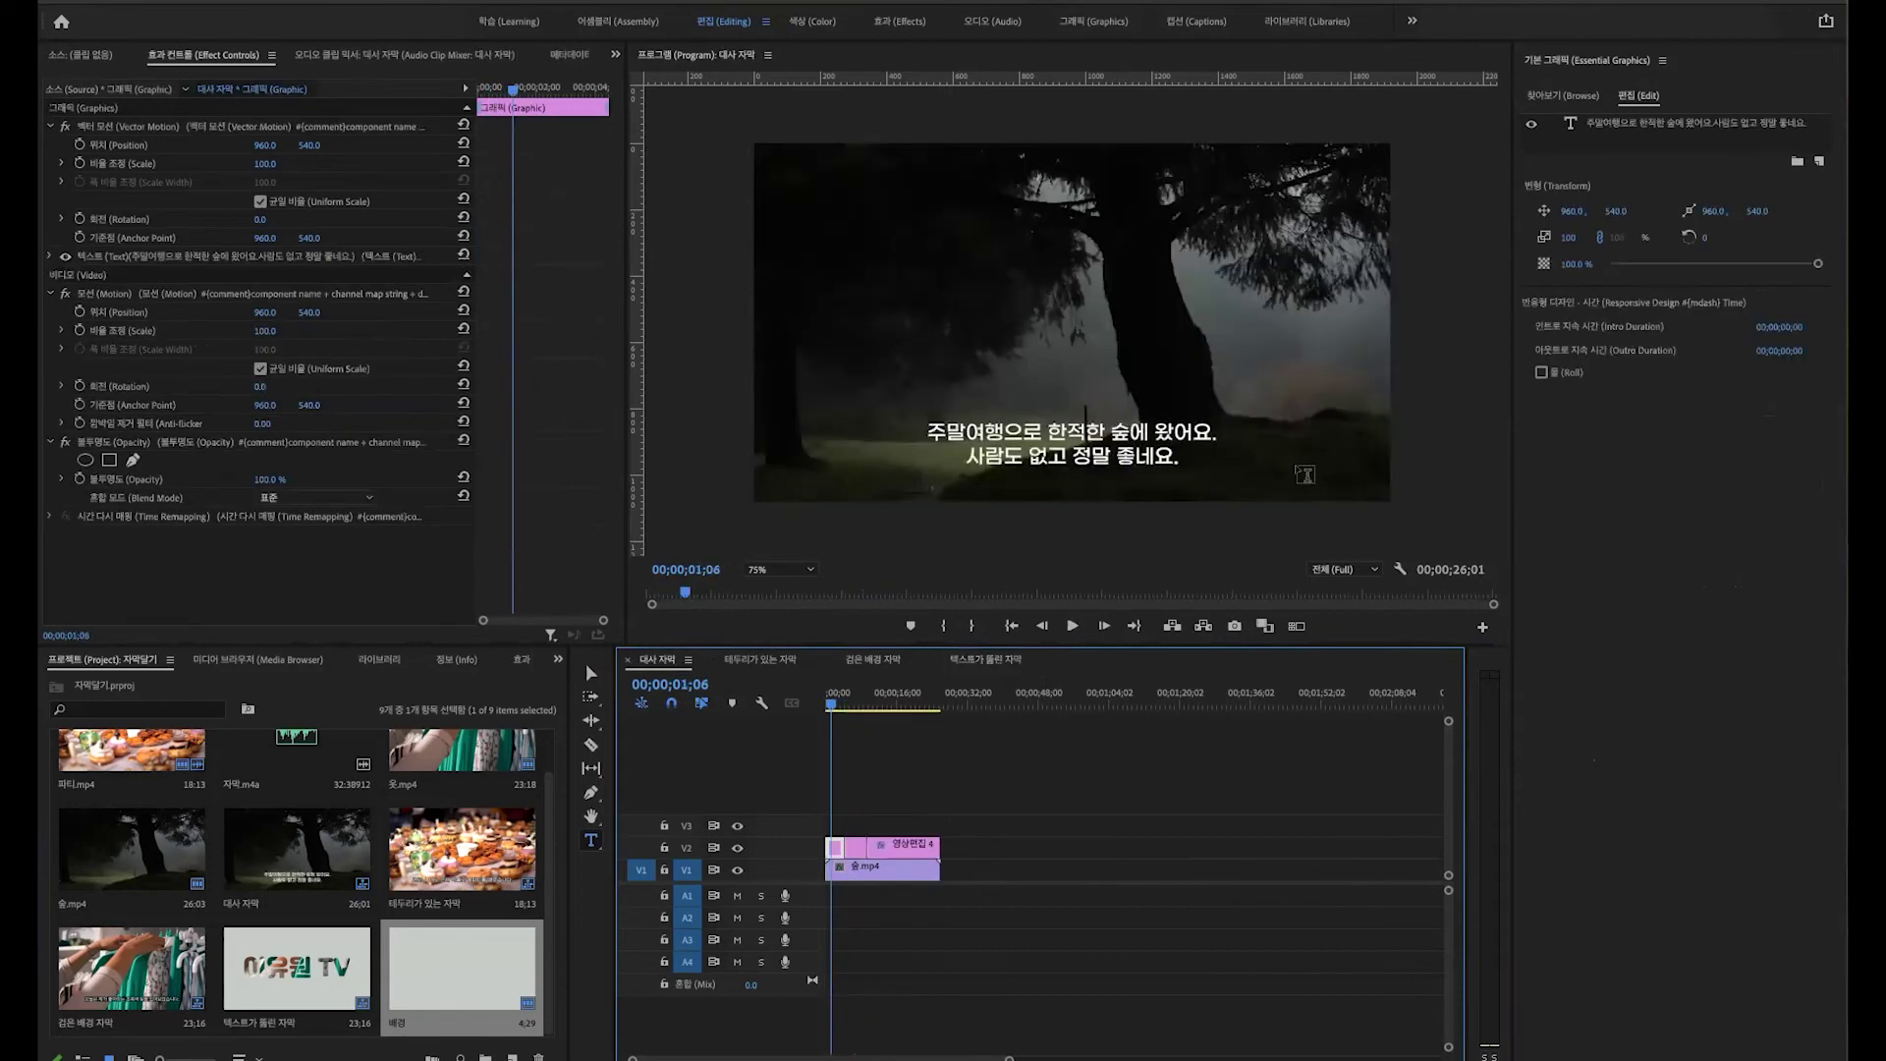
left_click(764, 658)
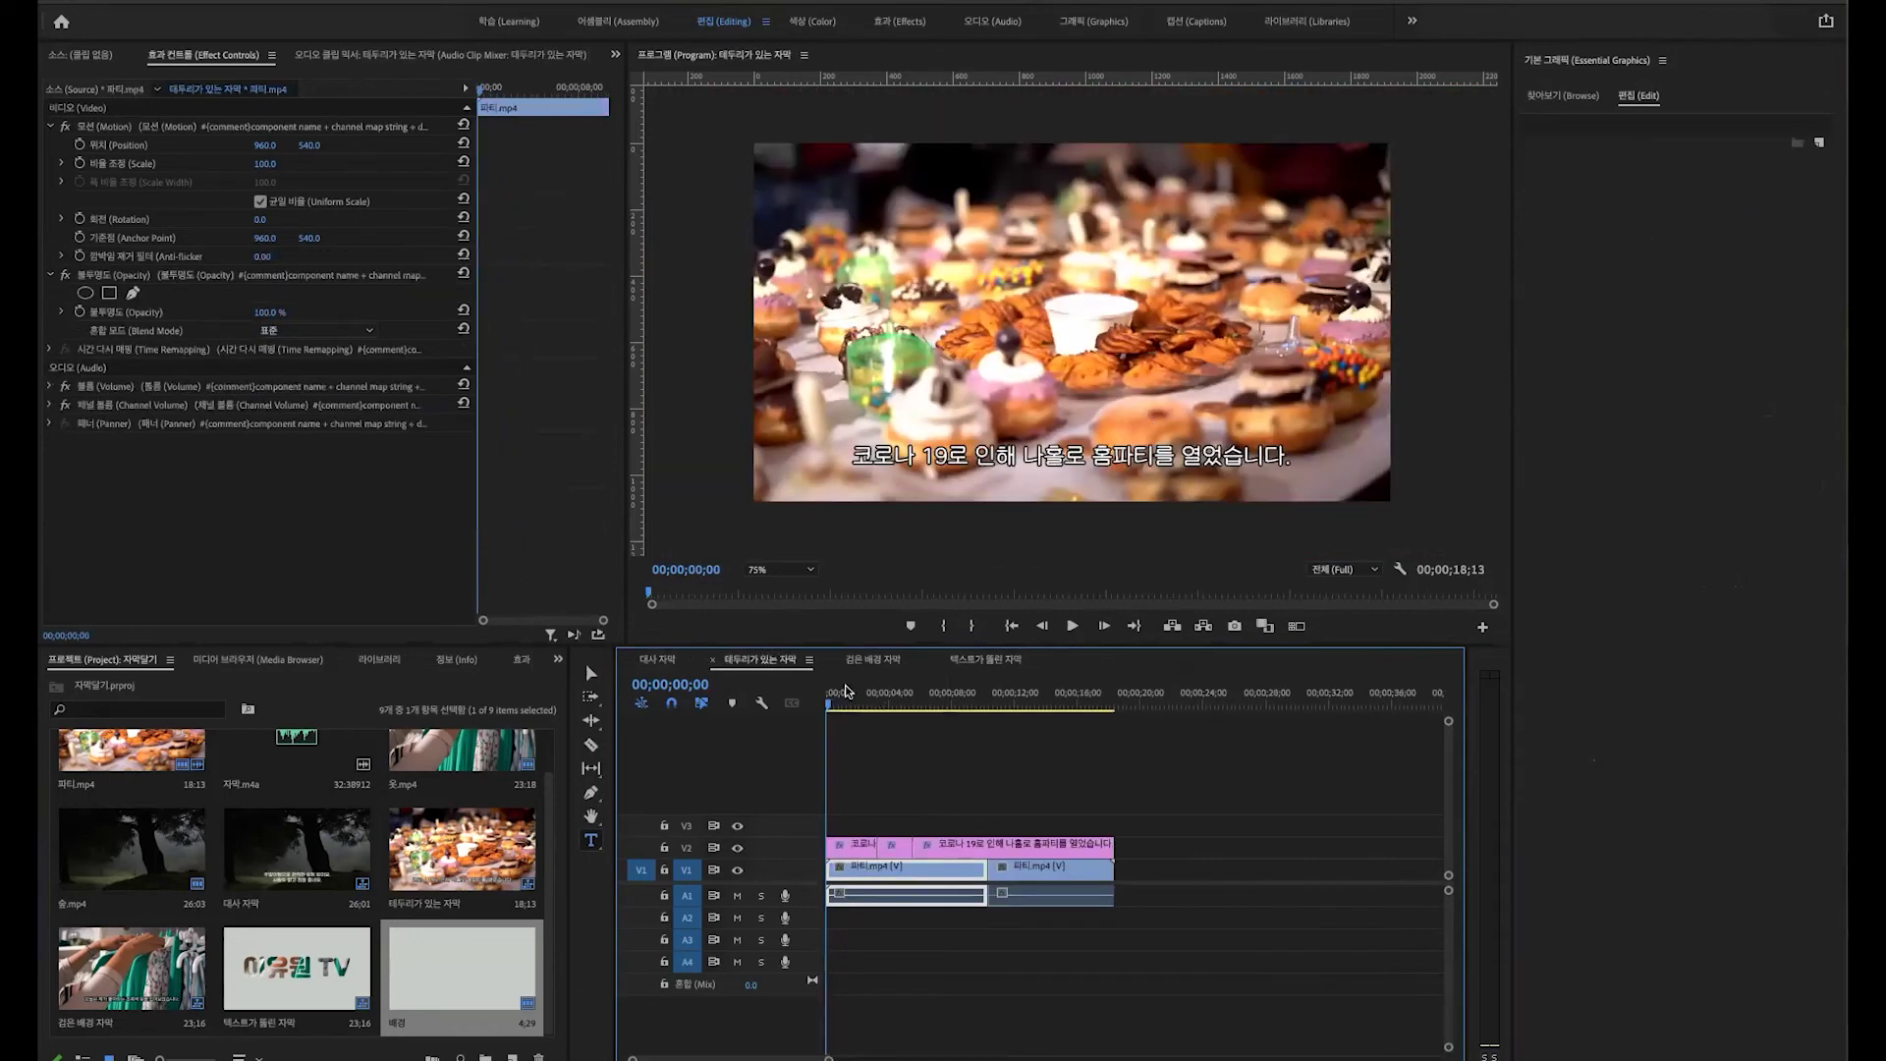
left_click(879, 662)
left_click_drag(1012, 692, 840, 684)
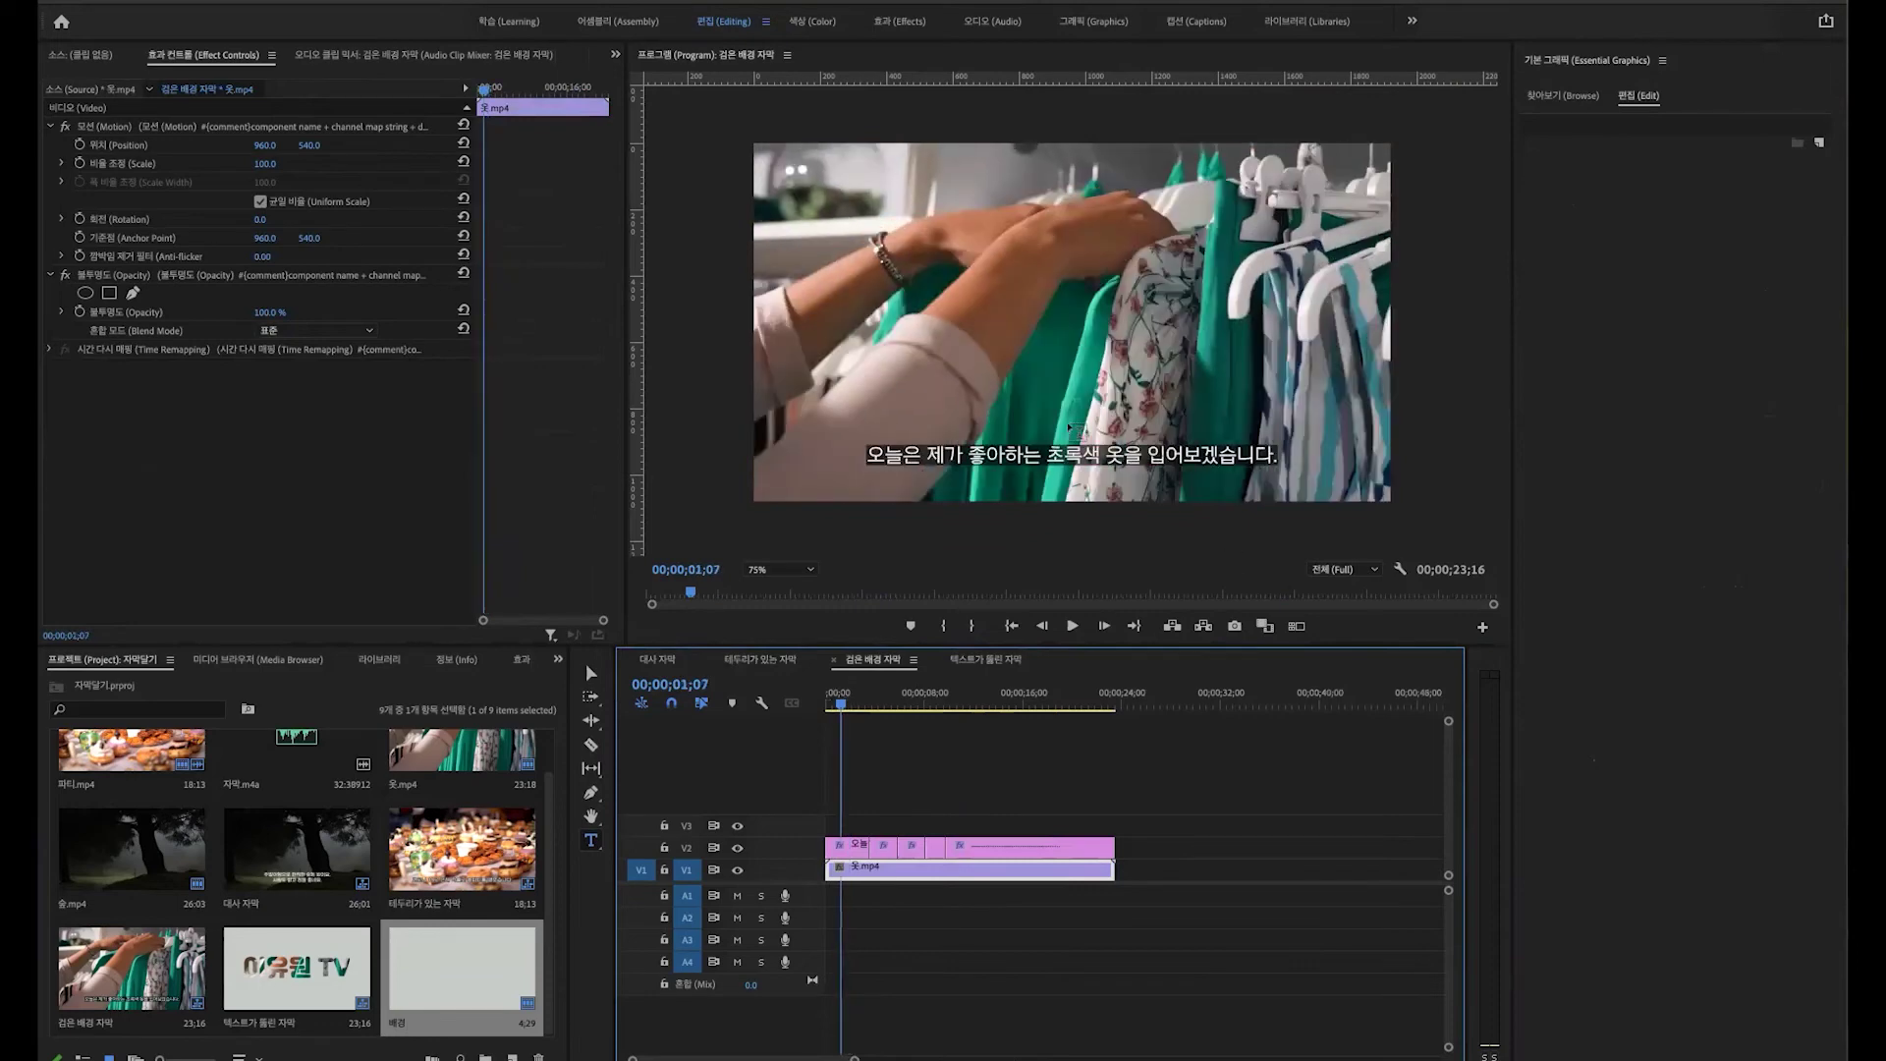
left_click(964, 659)
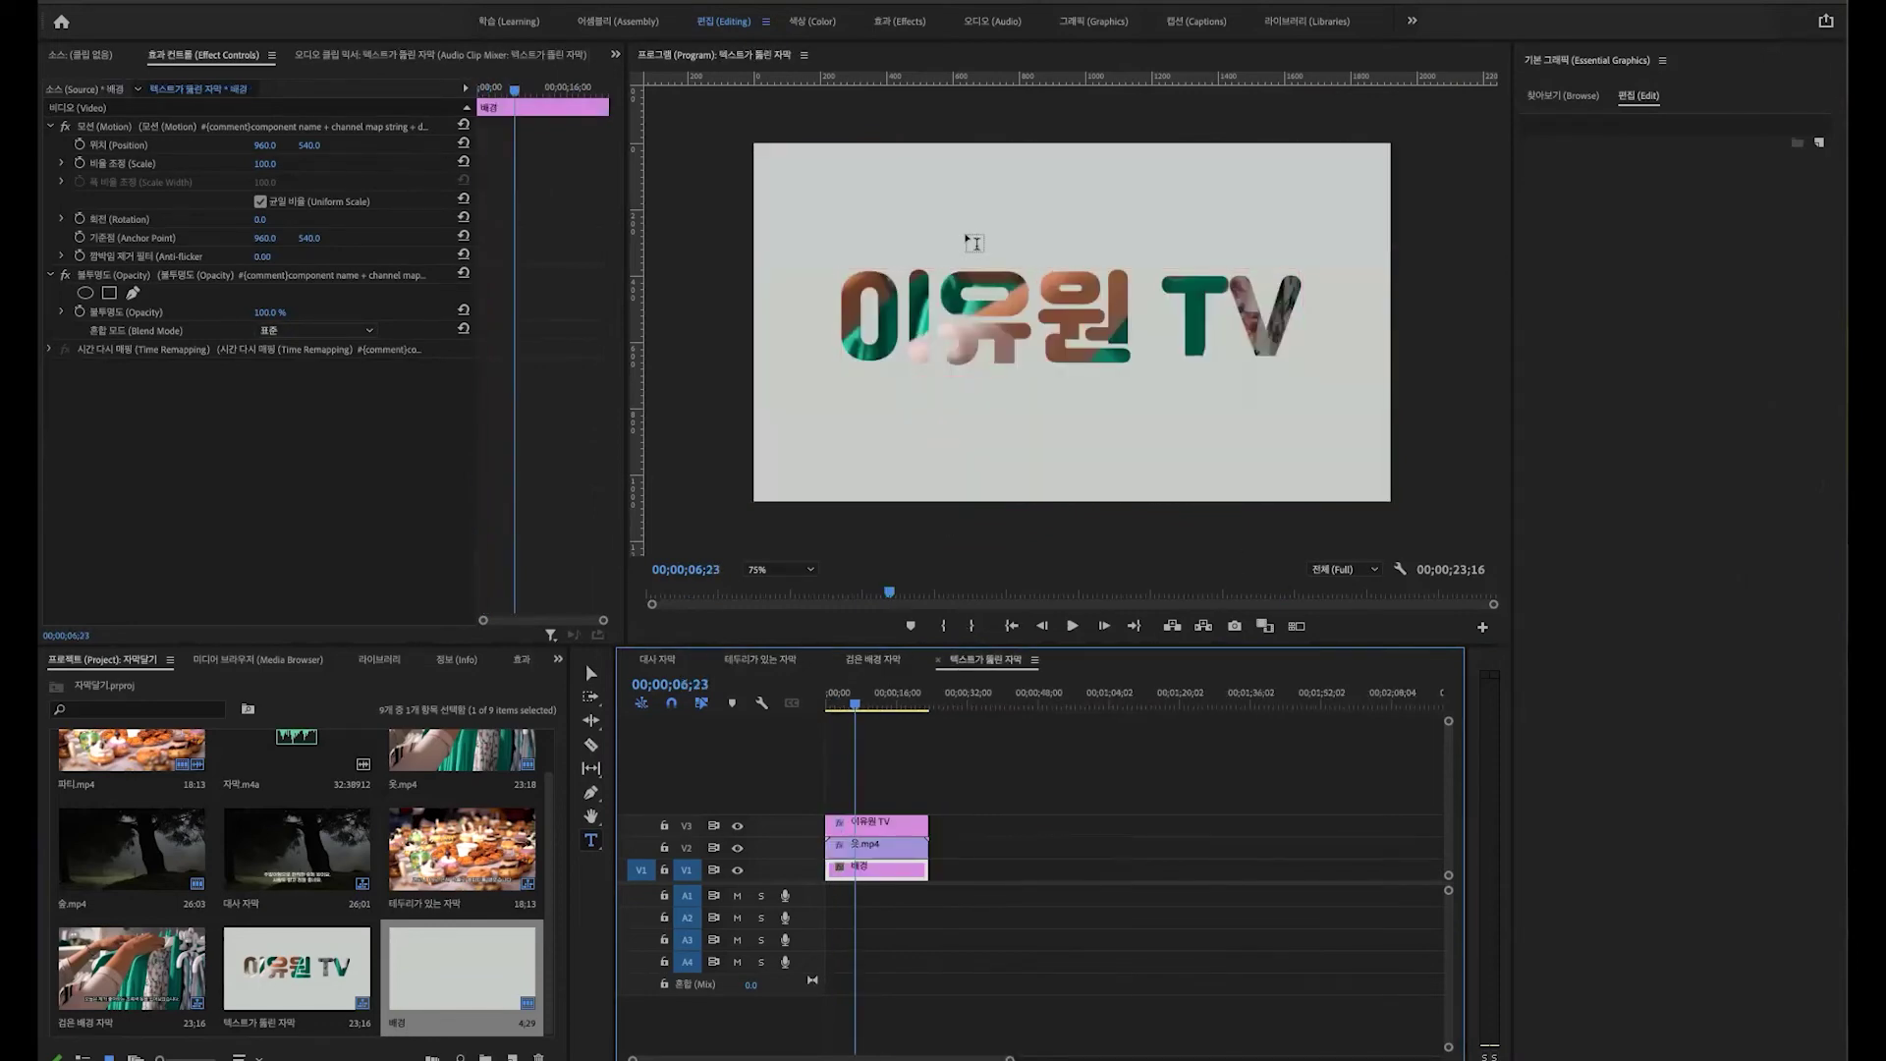
left_click_drag(855, 701, 830, 701)
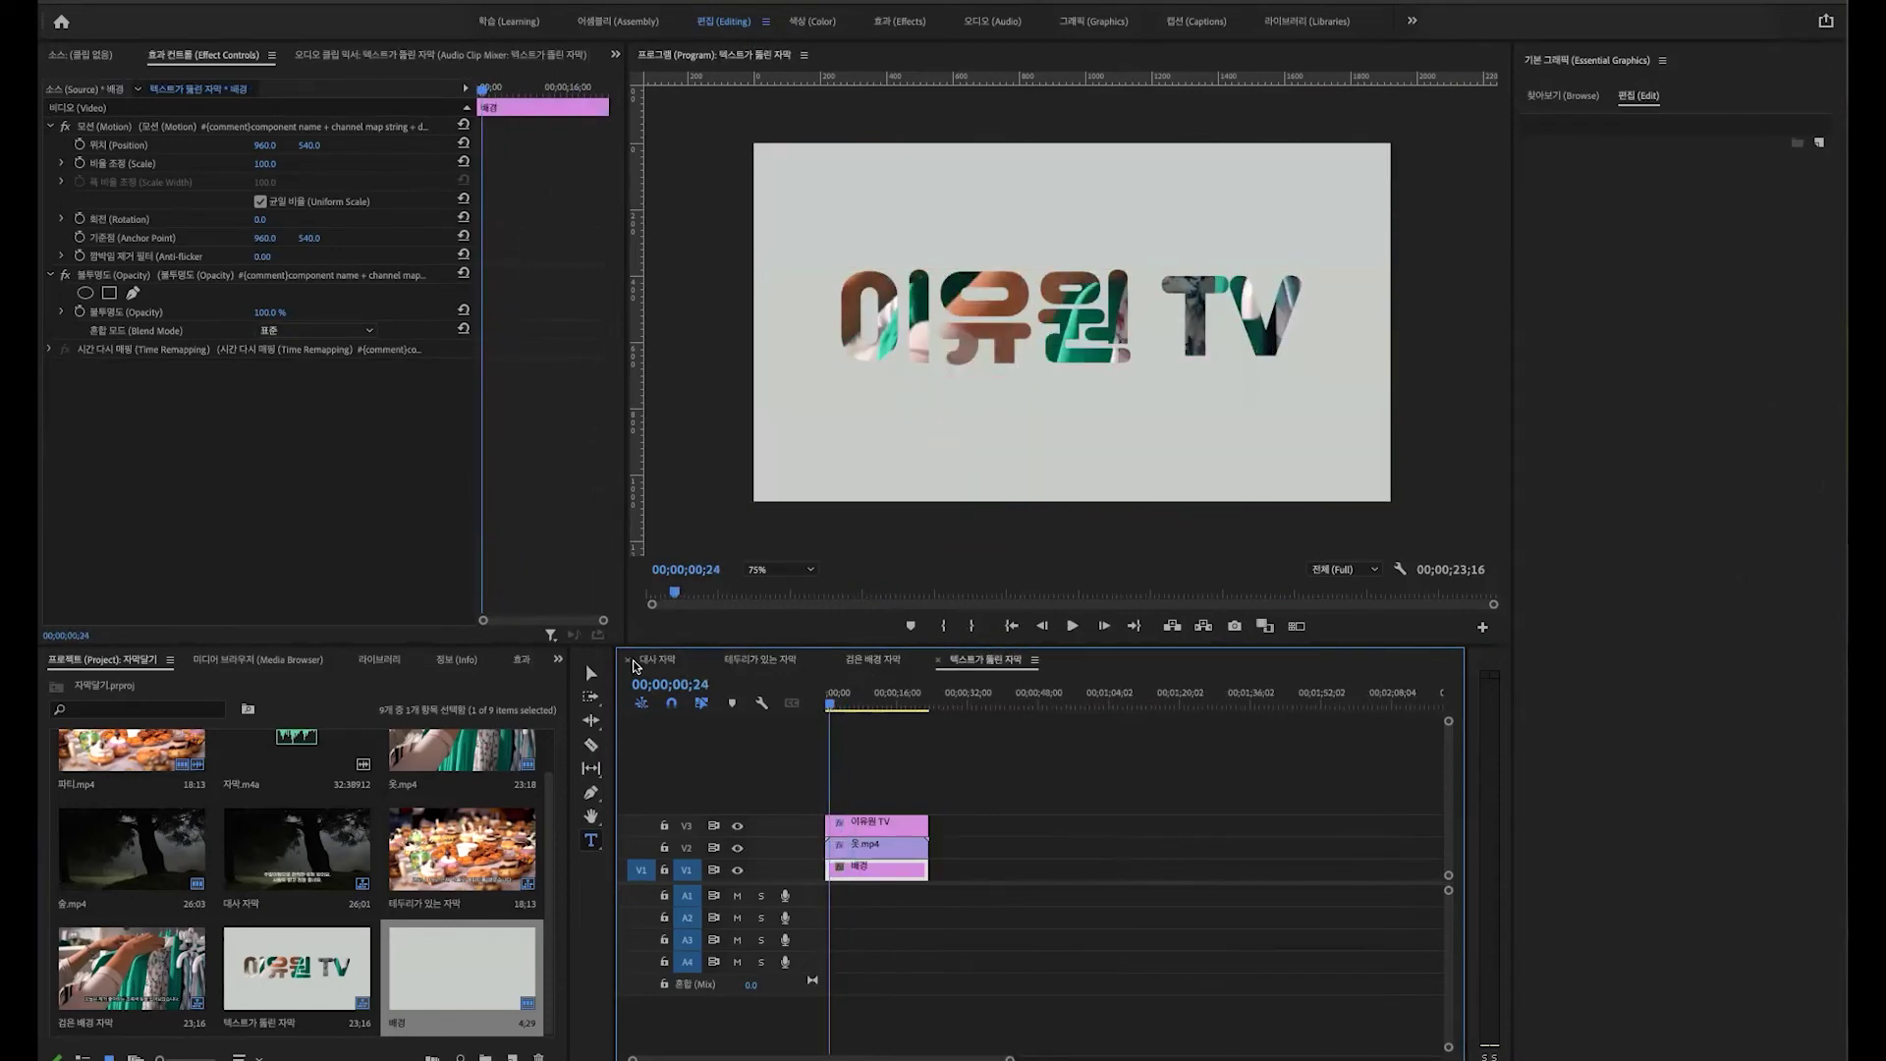
Step: Open the 대사 자막 sequence and select the first caption clip on V2
left_click(658, 660)
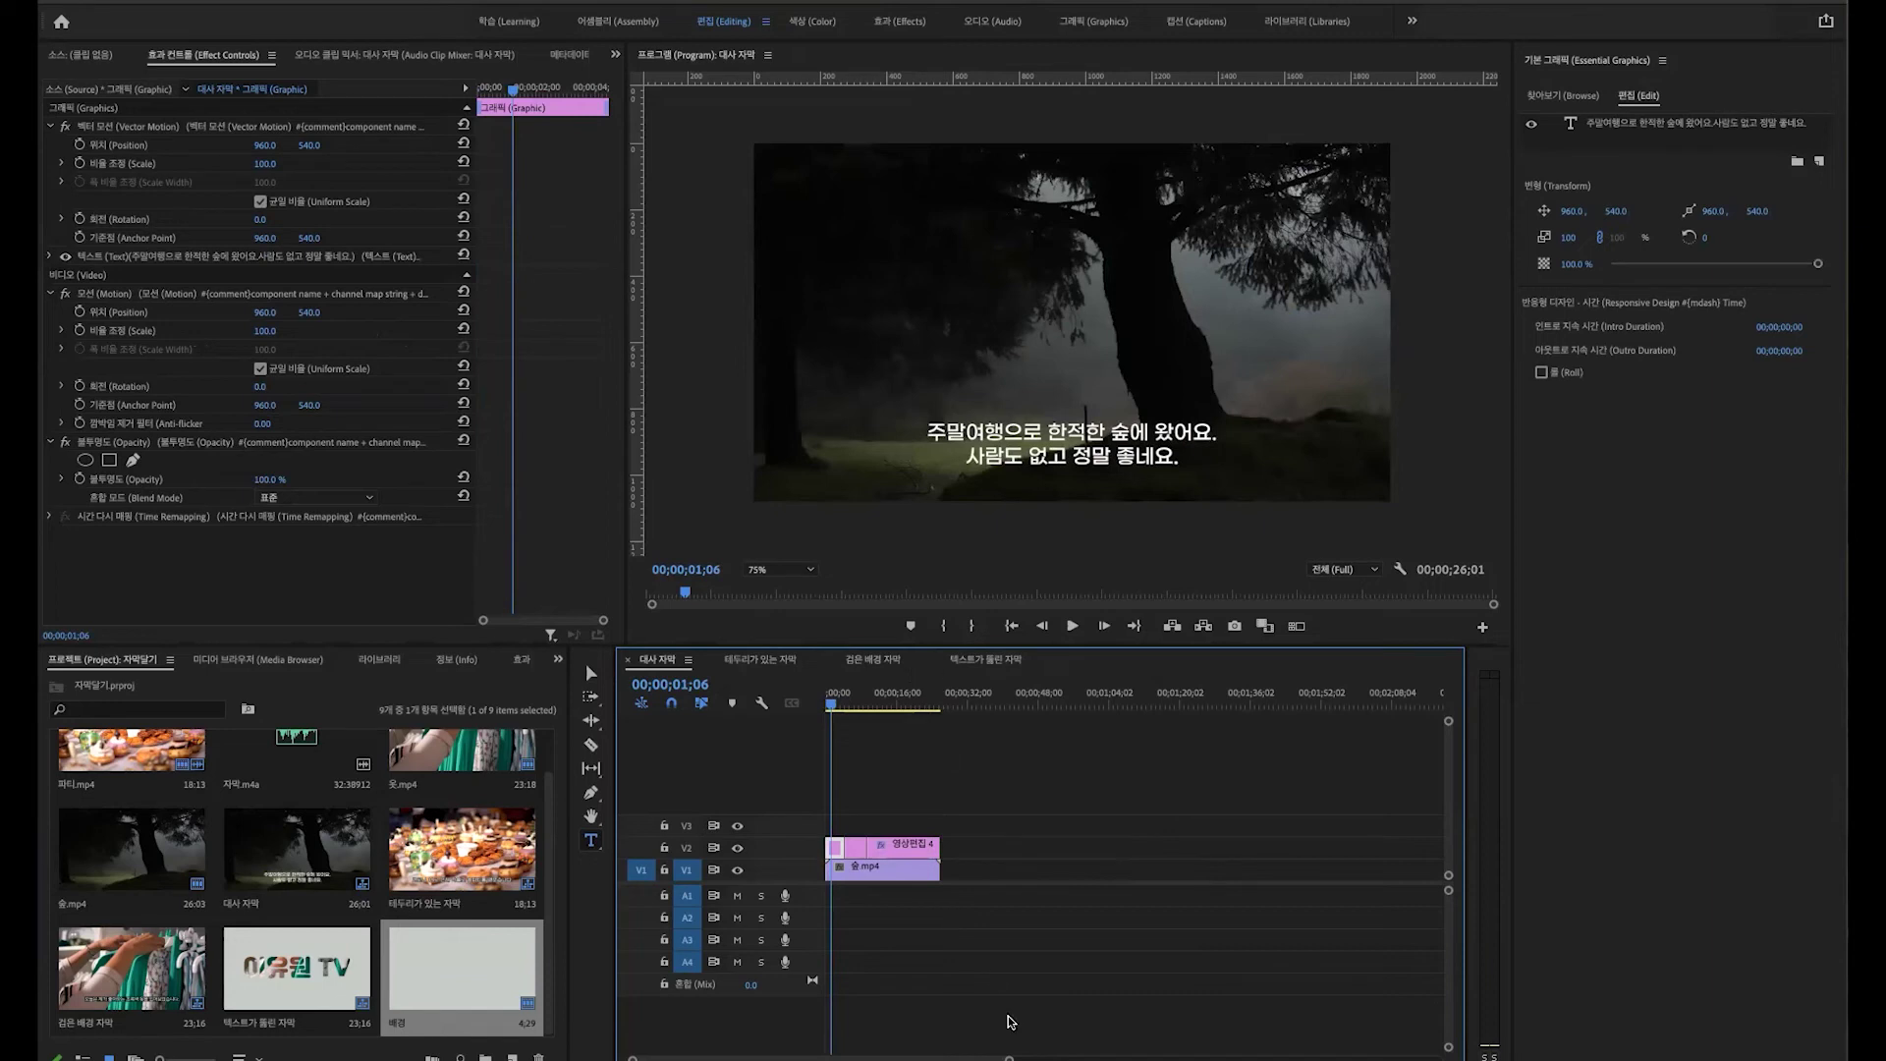
key("equal")
key("equal")
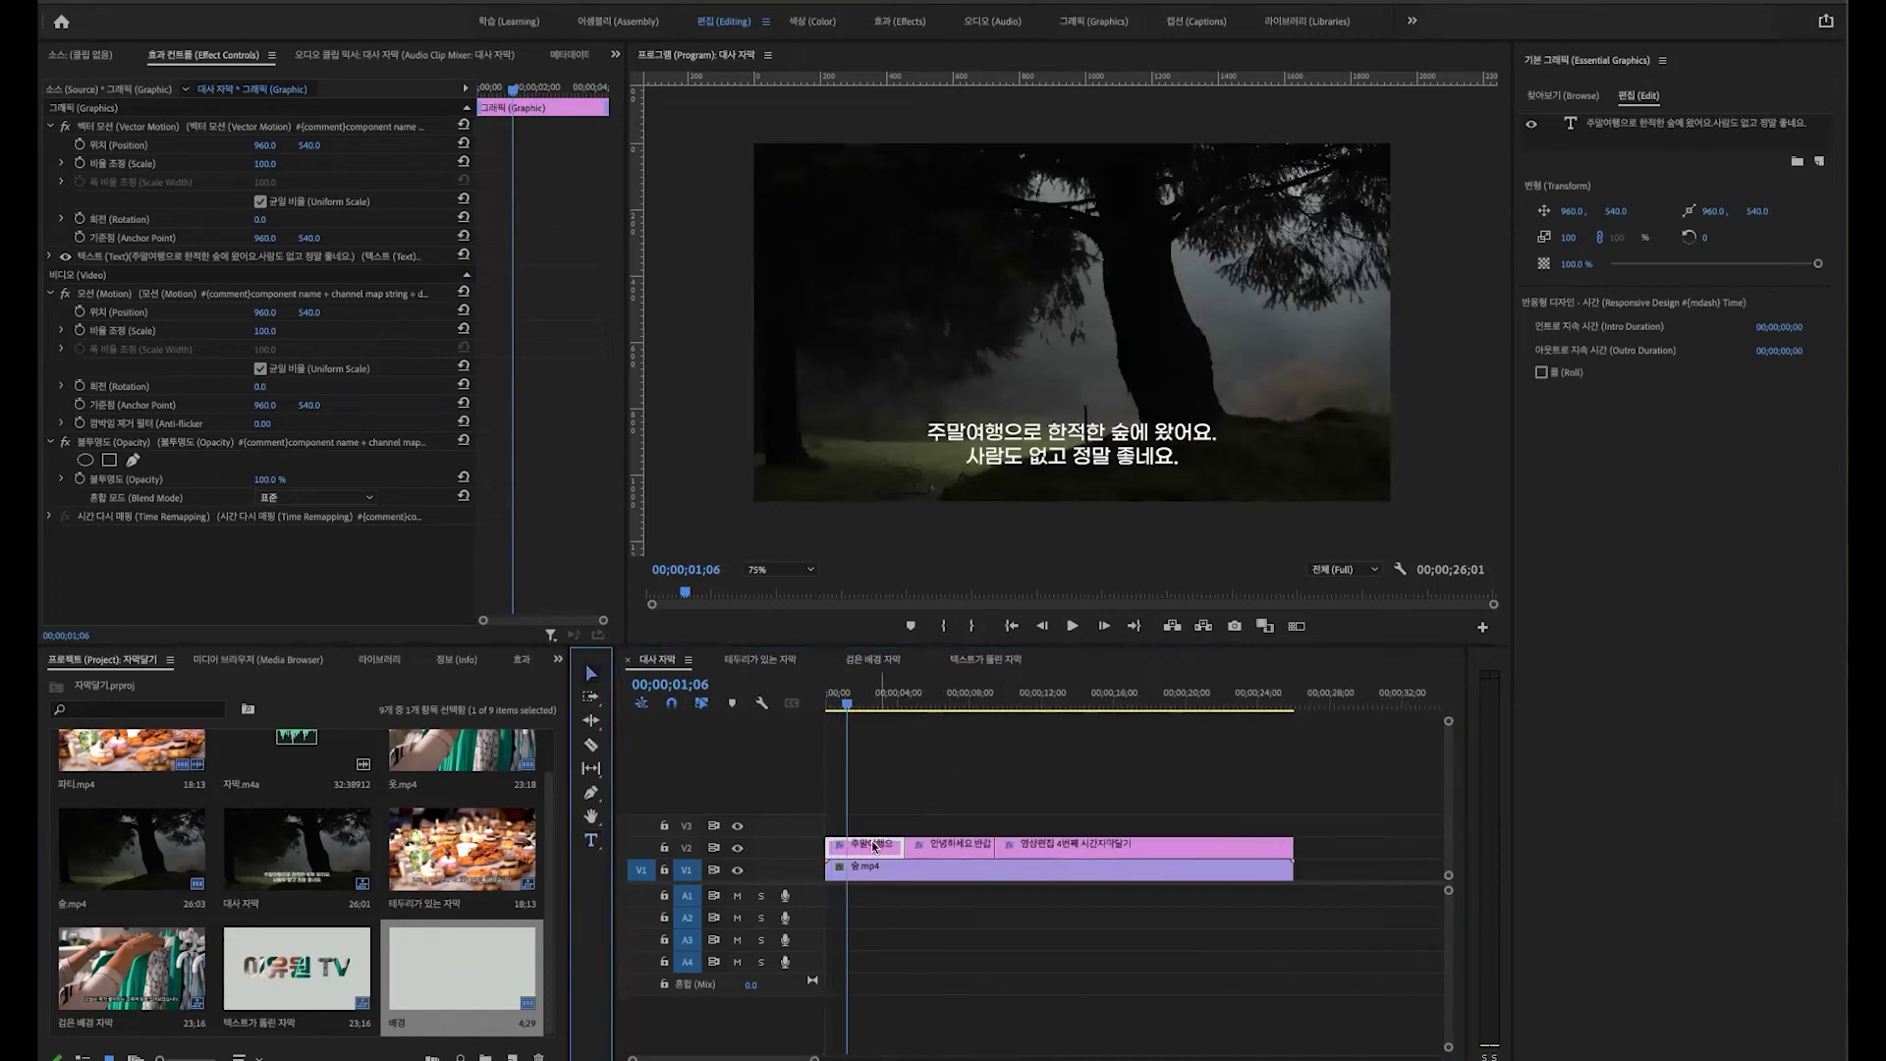
left_click(835, 837)
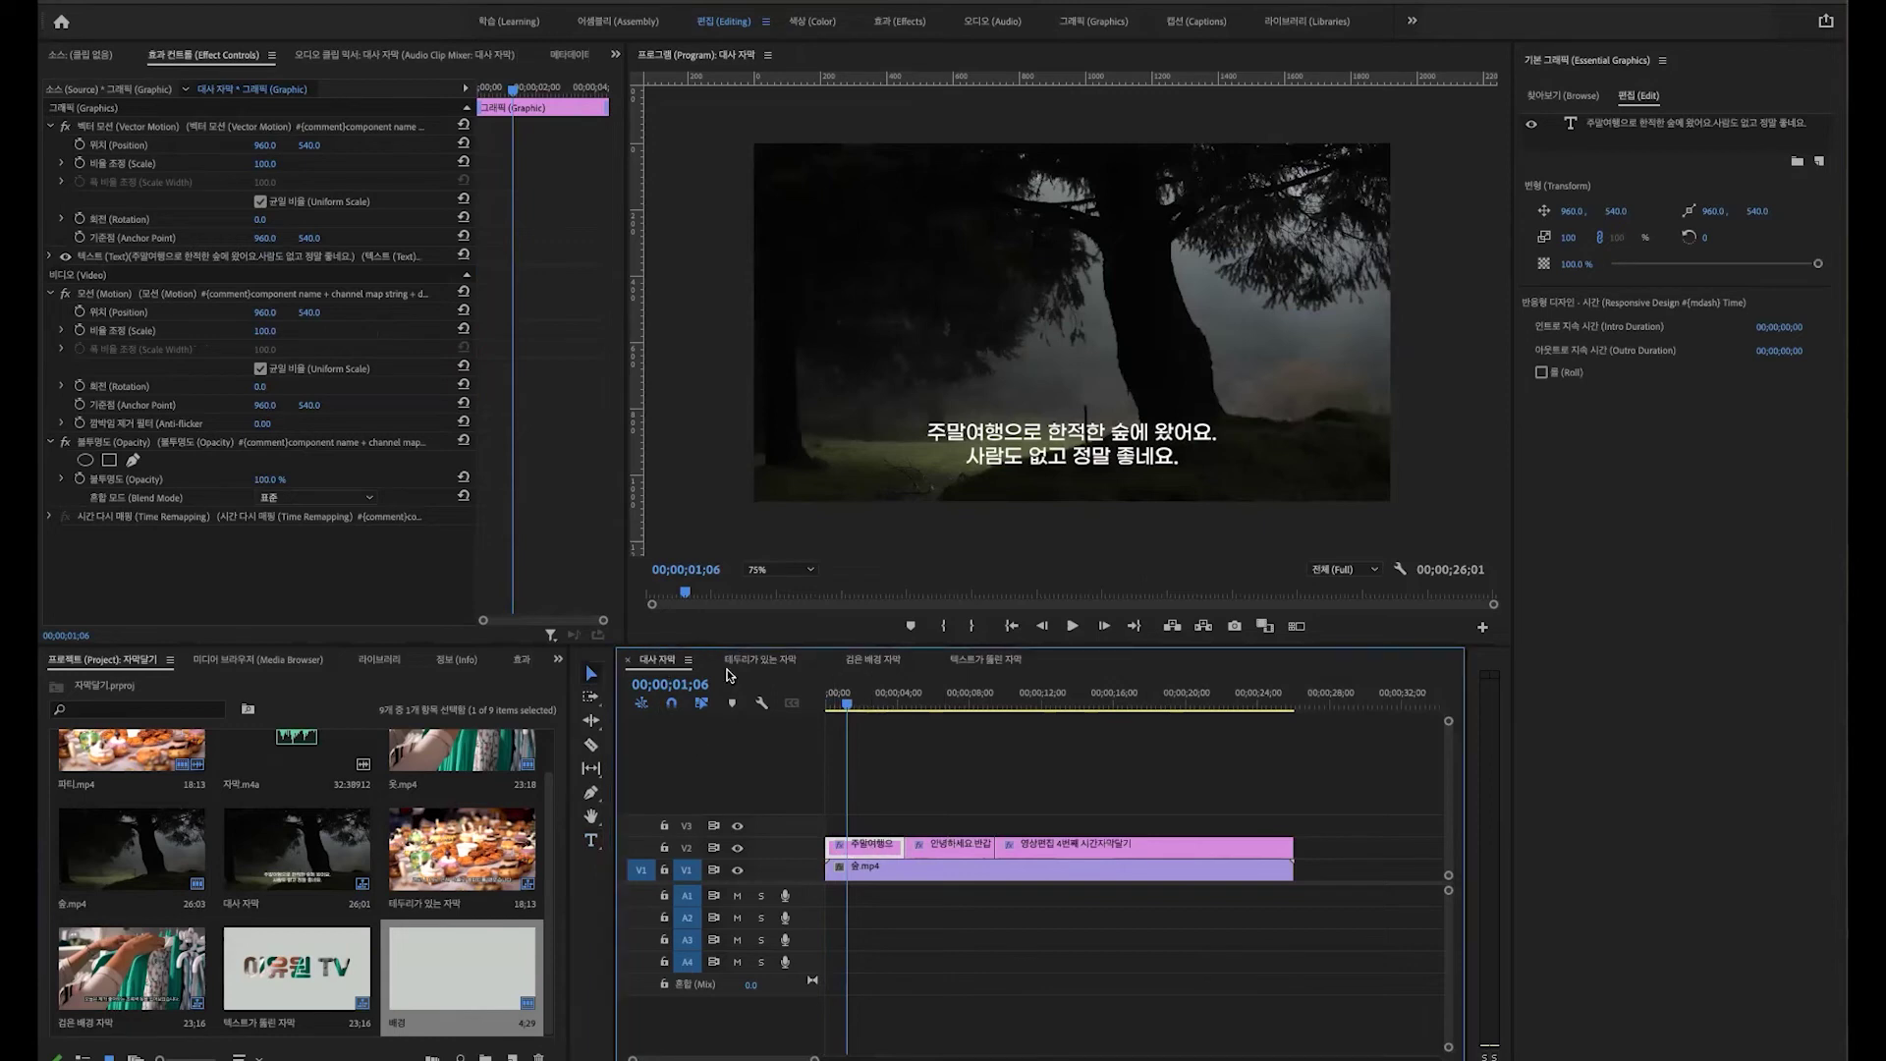
left_click(873, 775)
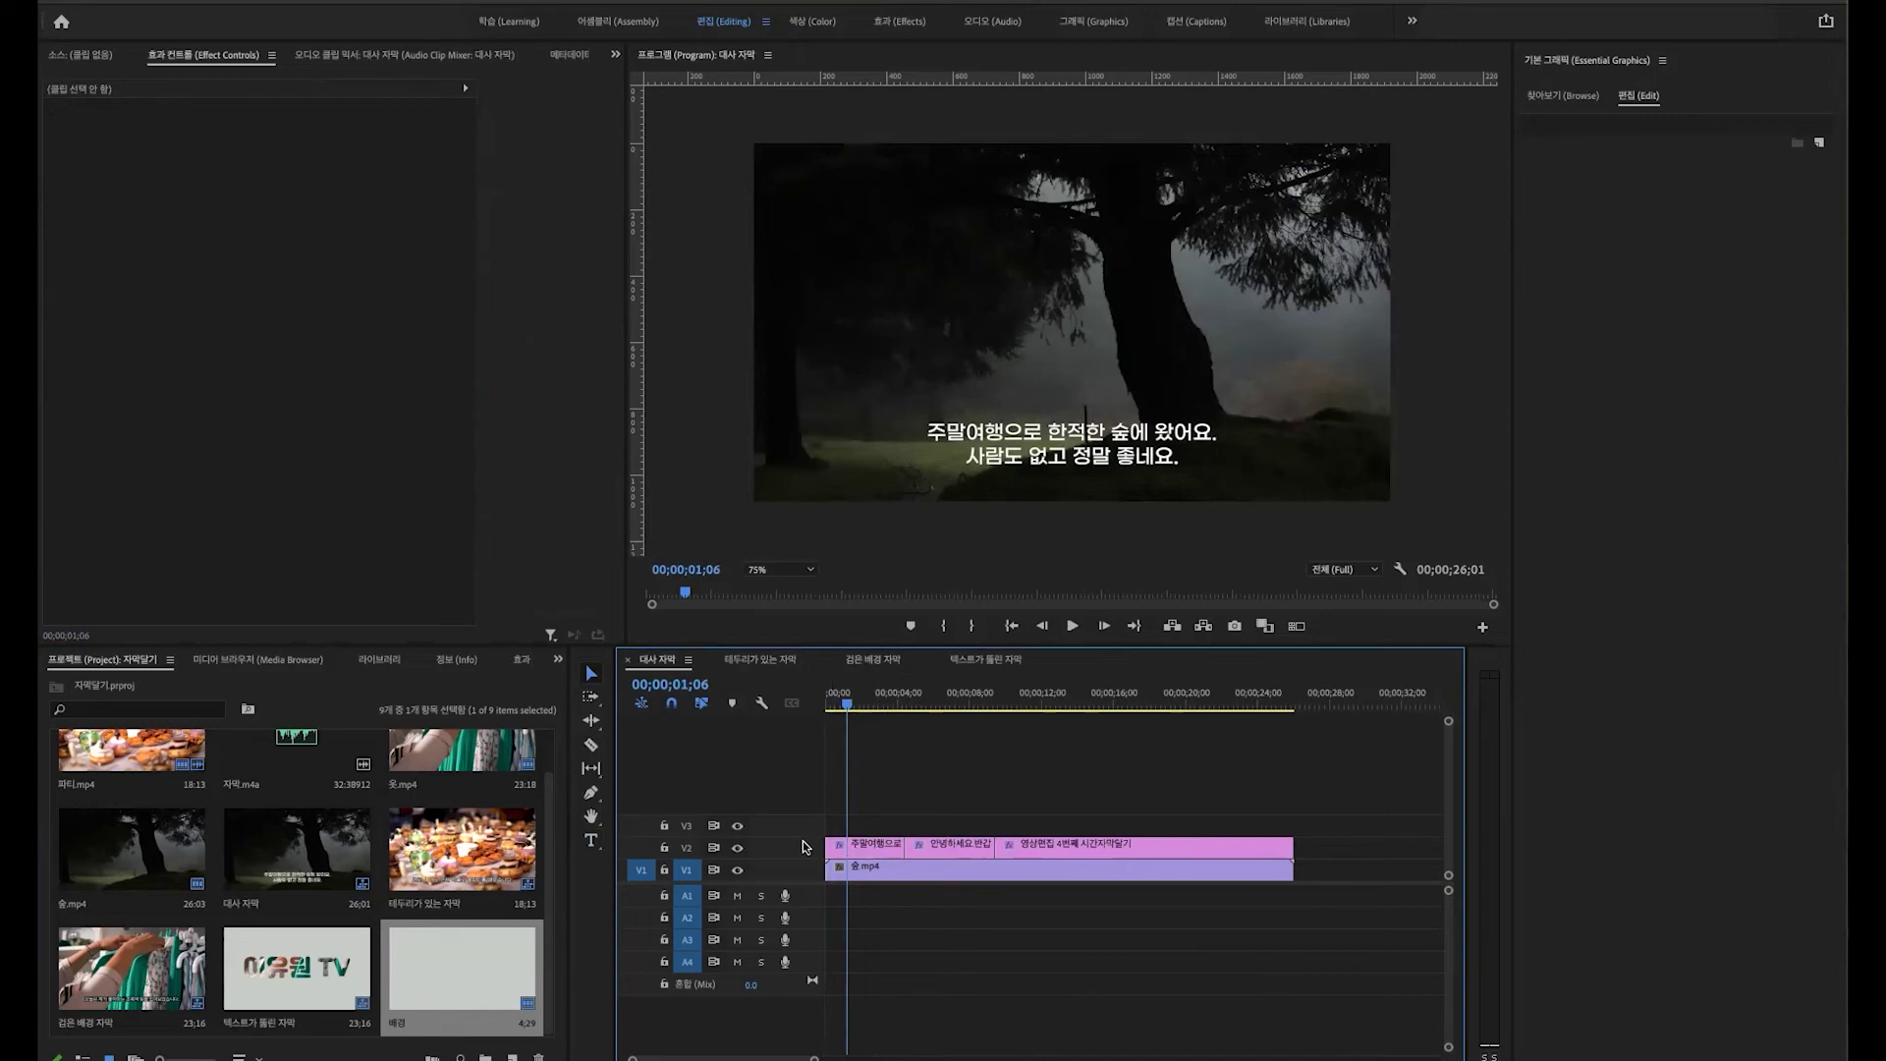
left_click(867, 851)
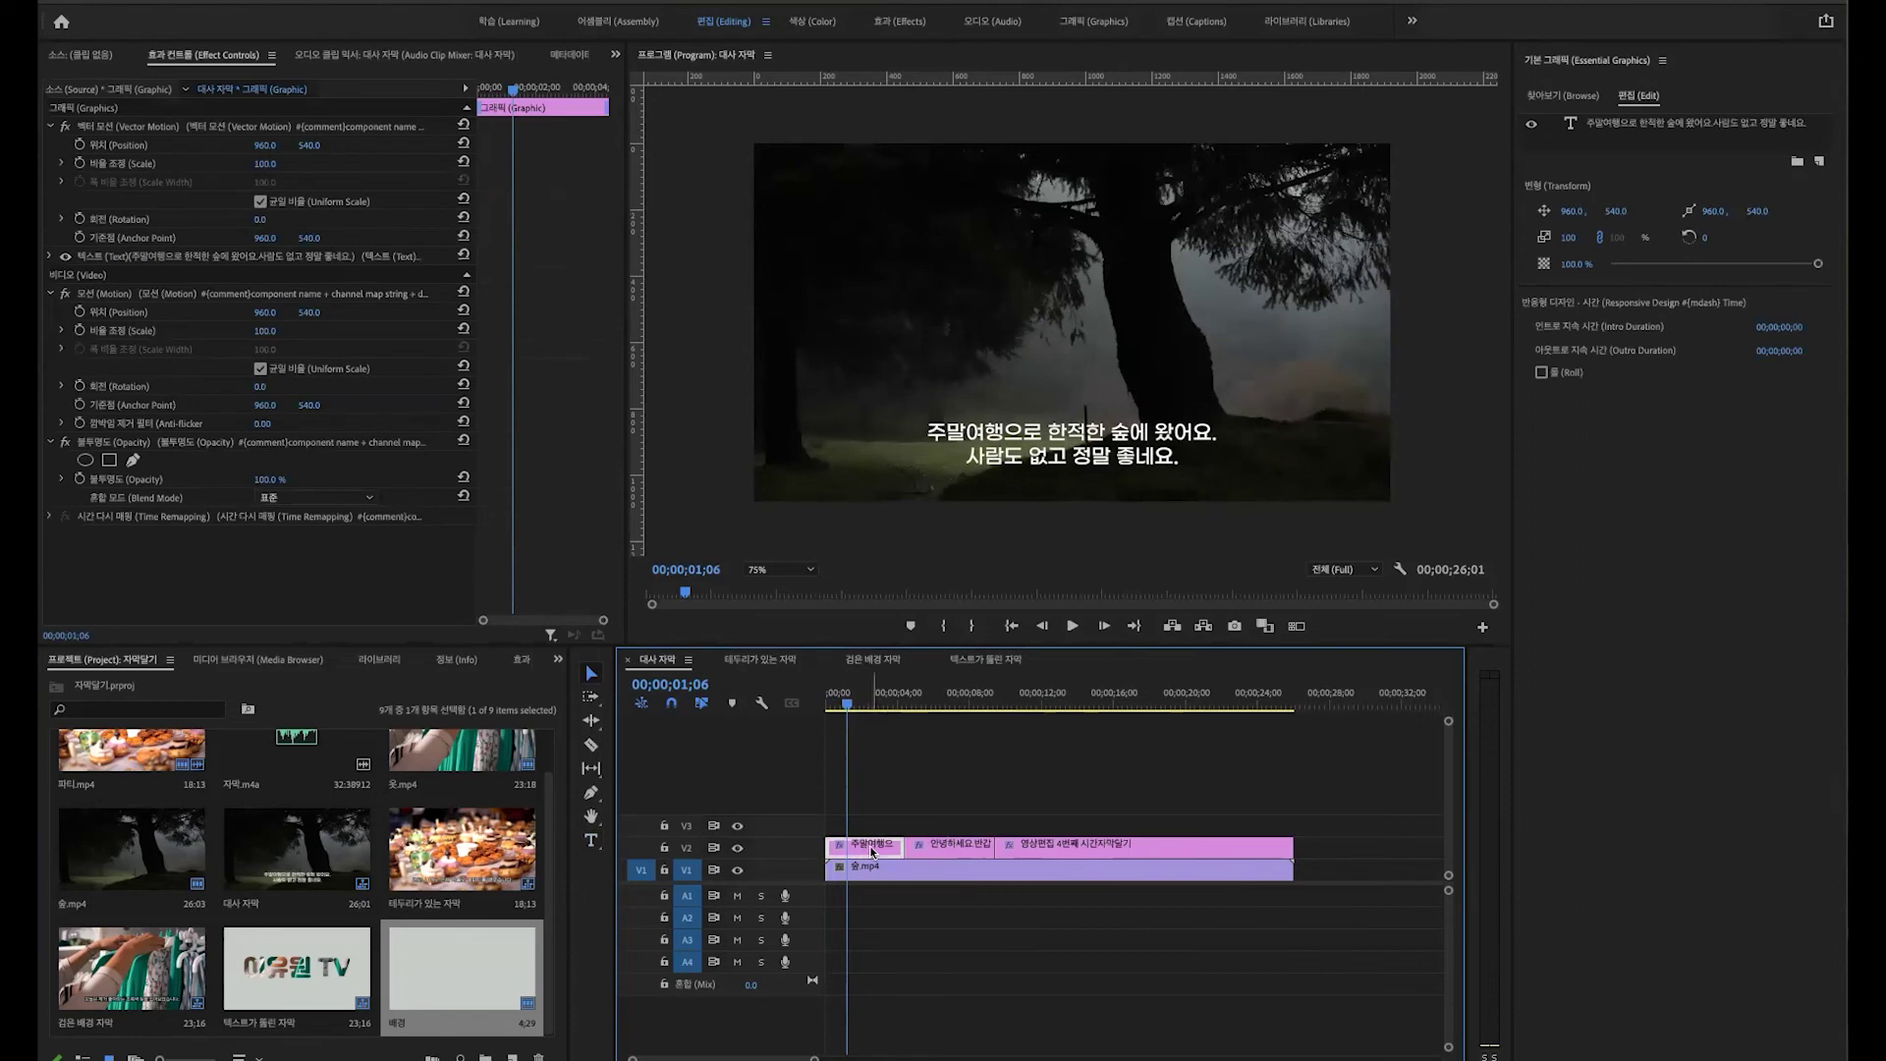
Step: Export the first caption clip as a Motion Graphics Template named 자막달기_기본흰색자막 to the Local Templates Folder
right_click(872, 852)
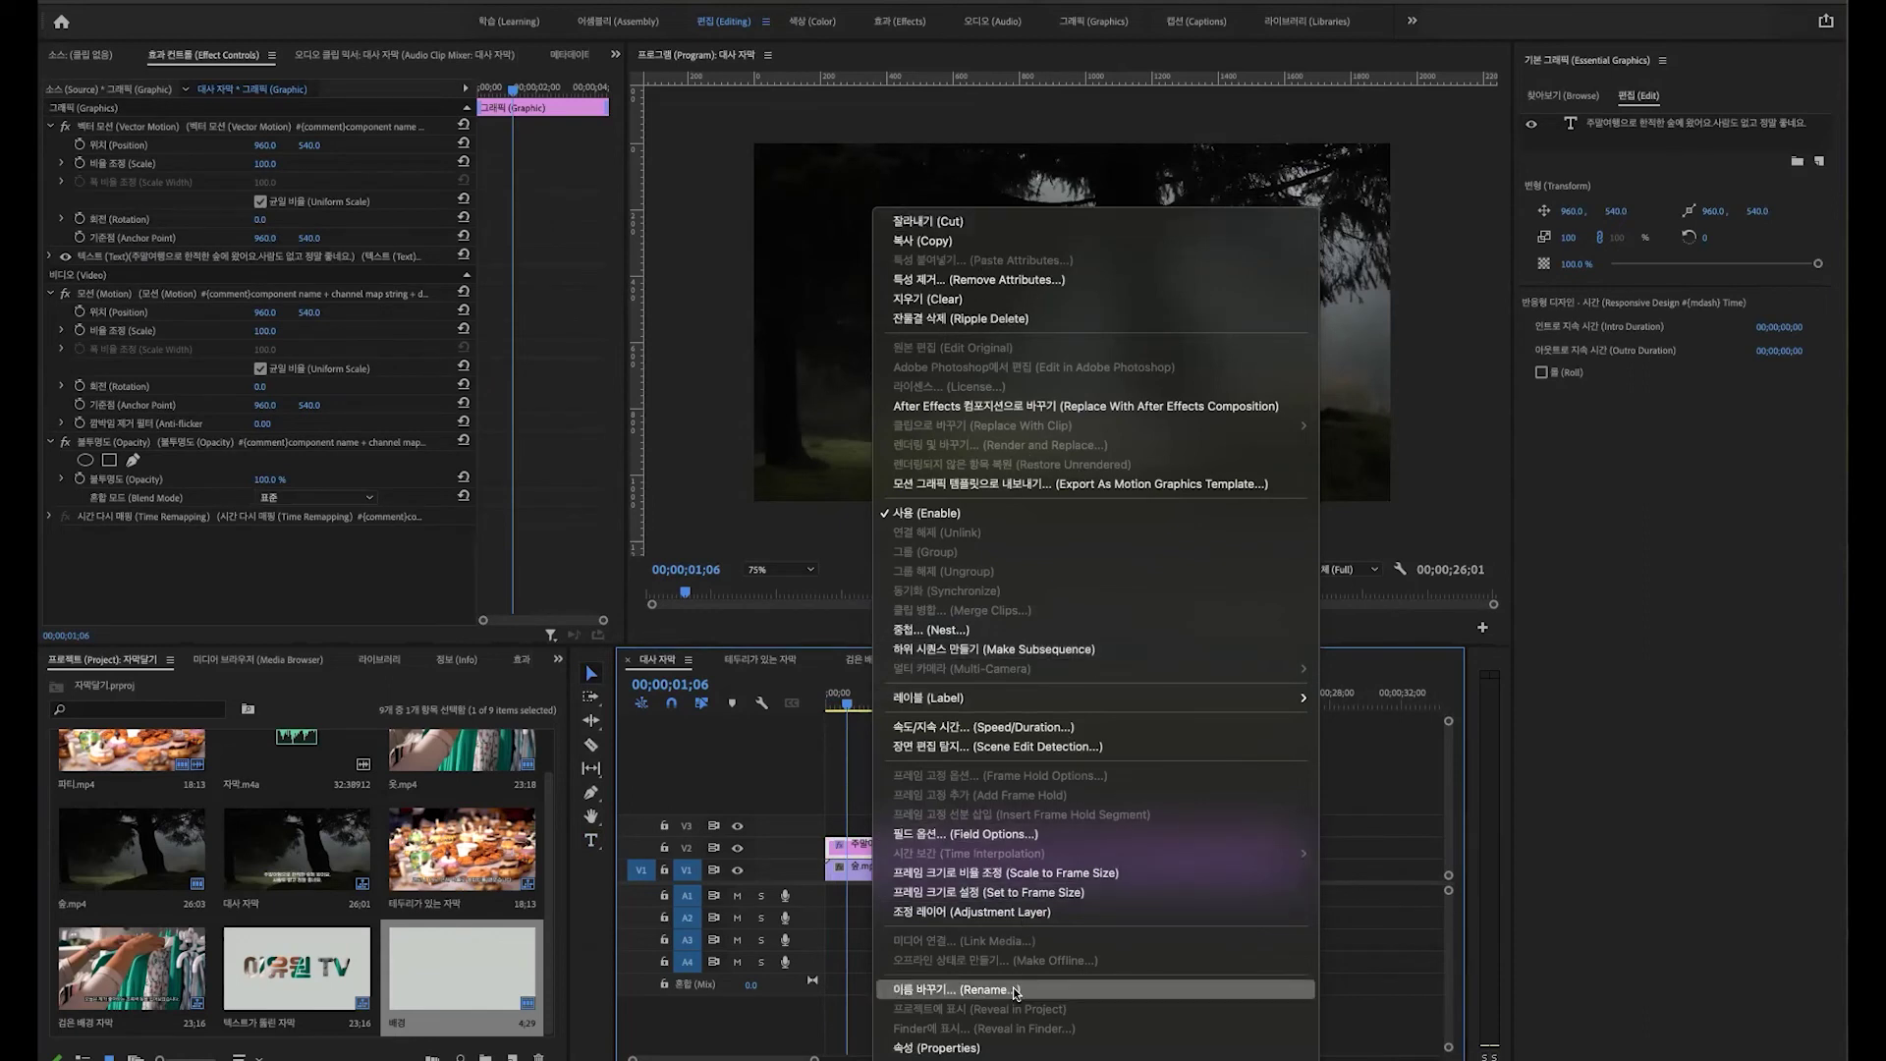
left_click(988, 485)
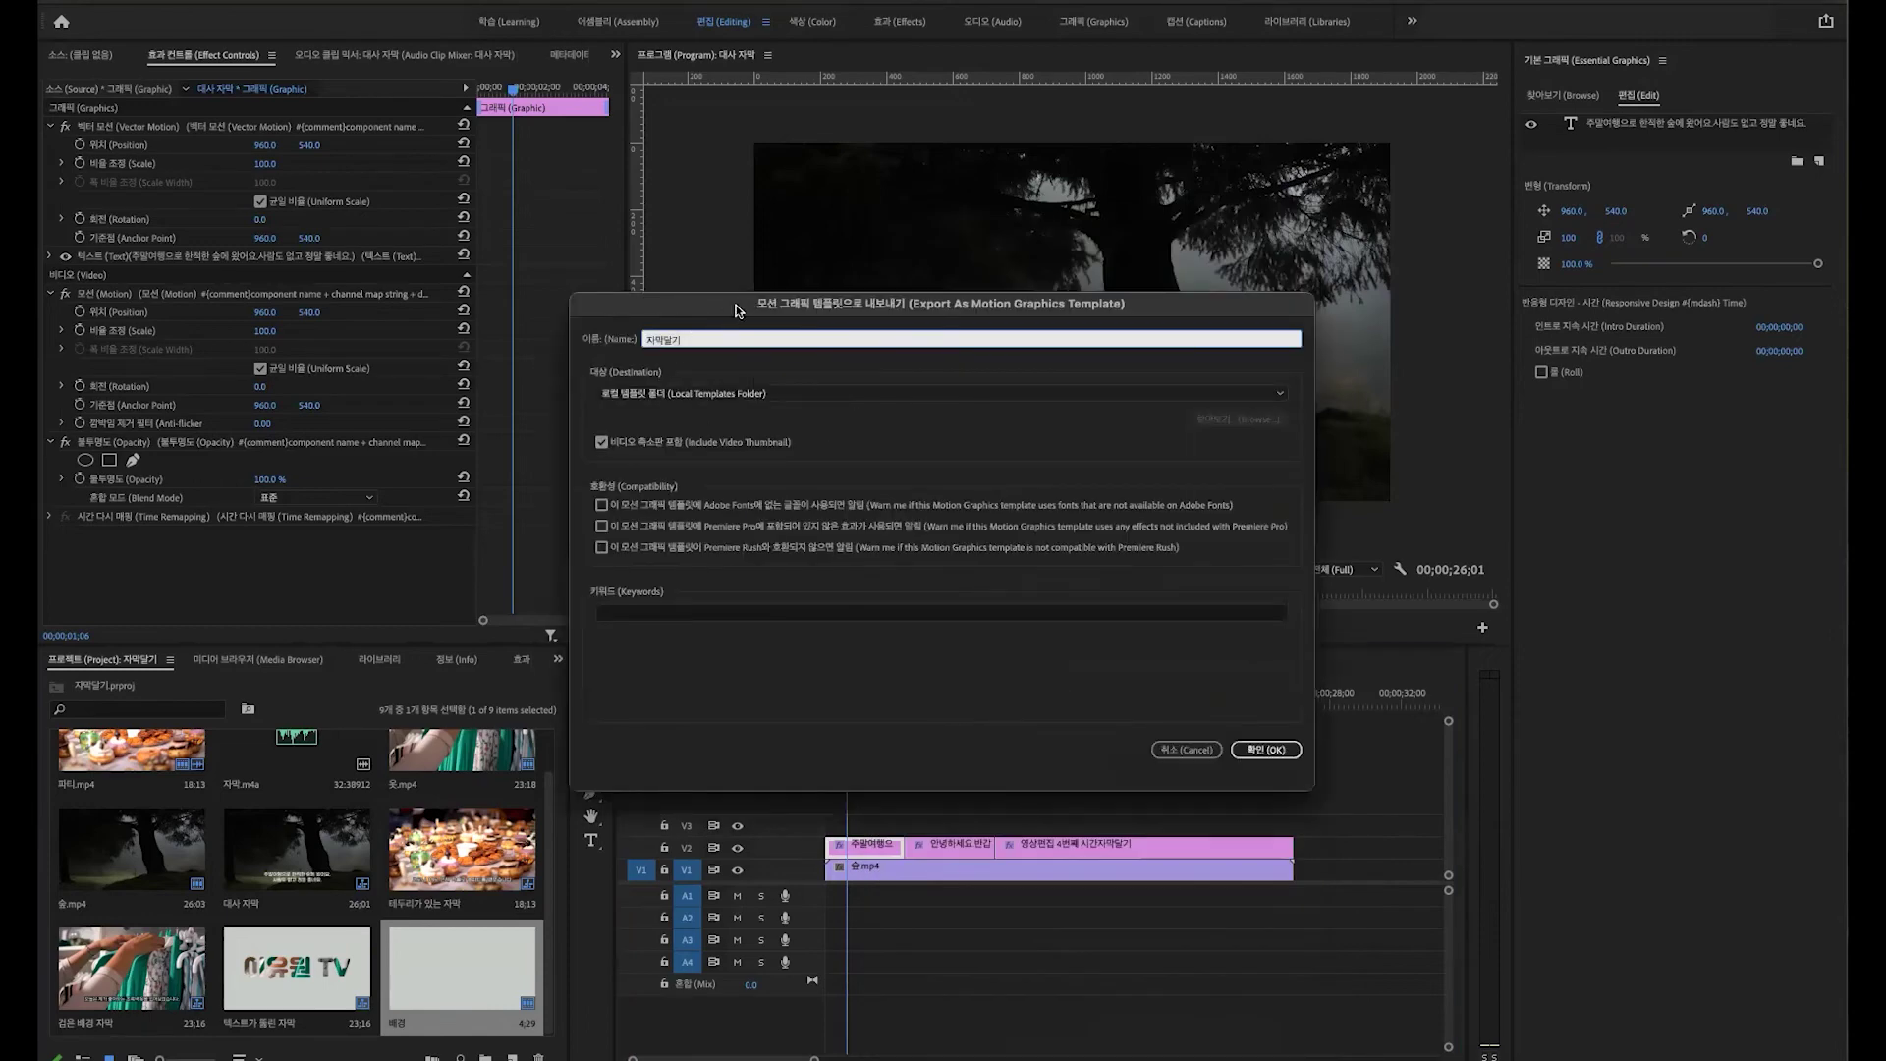
left_click_drag(796, 307, 1108, 319)
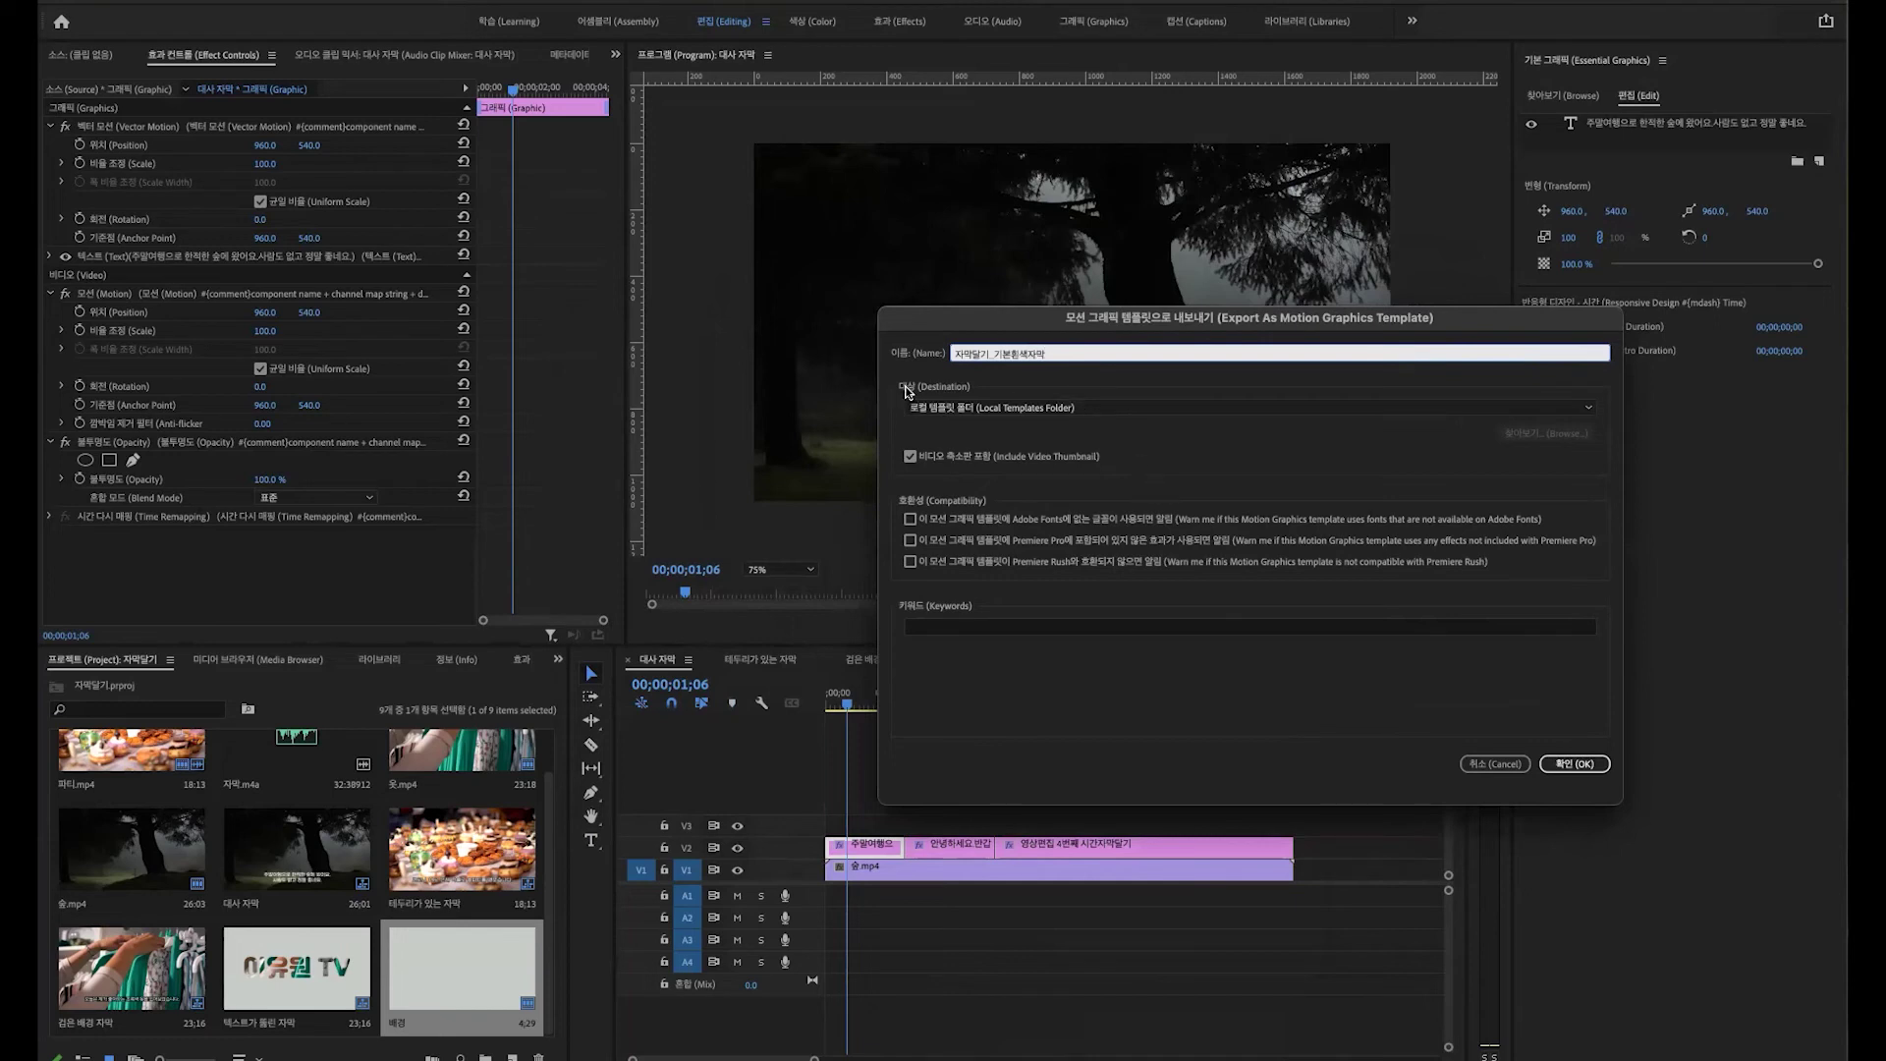
left_click(1024, 405)
left_click(1024, 409)
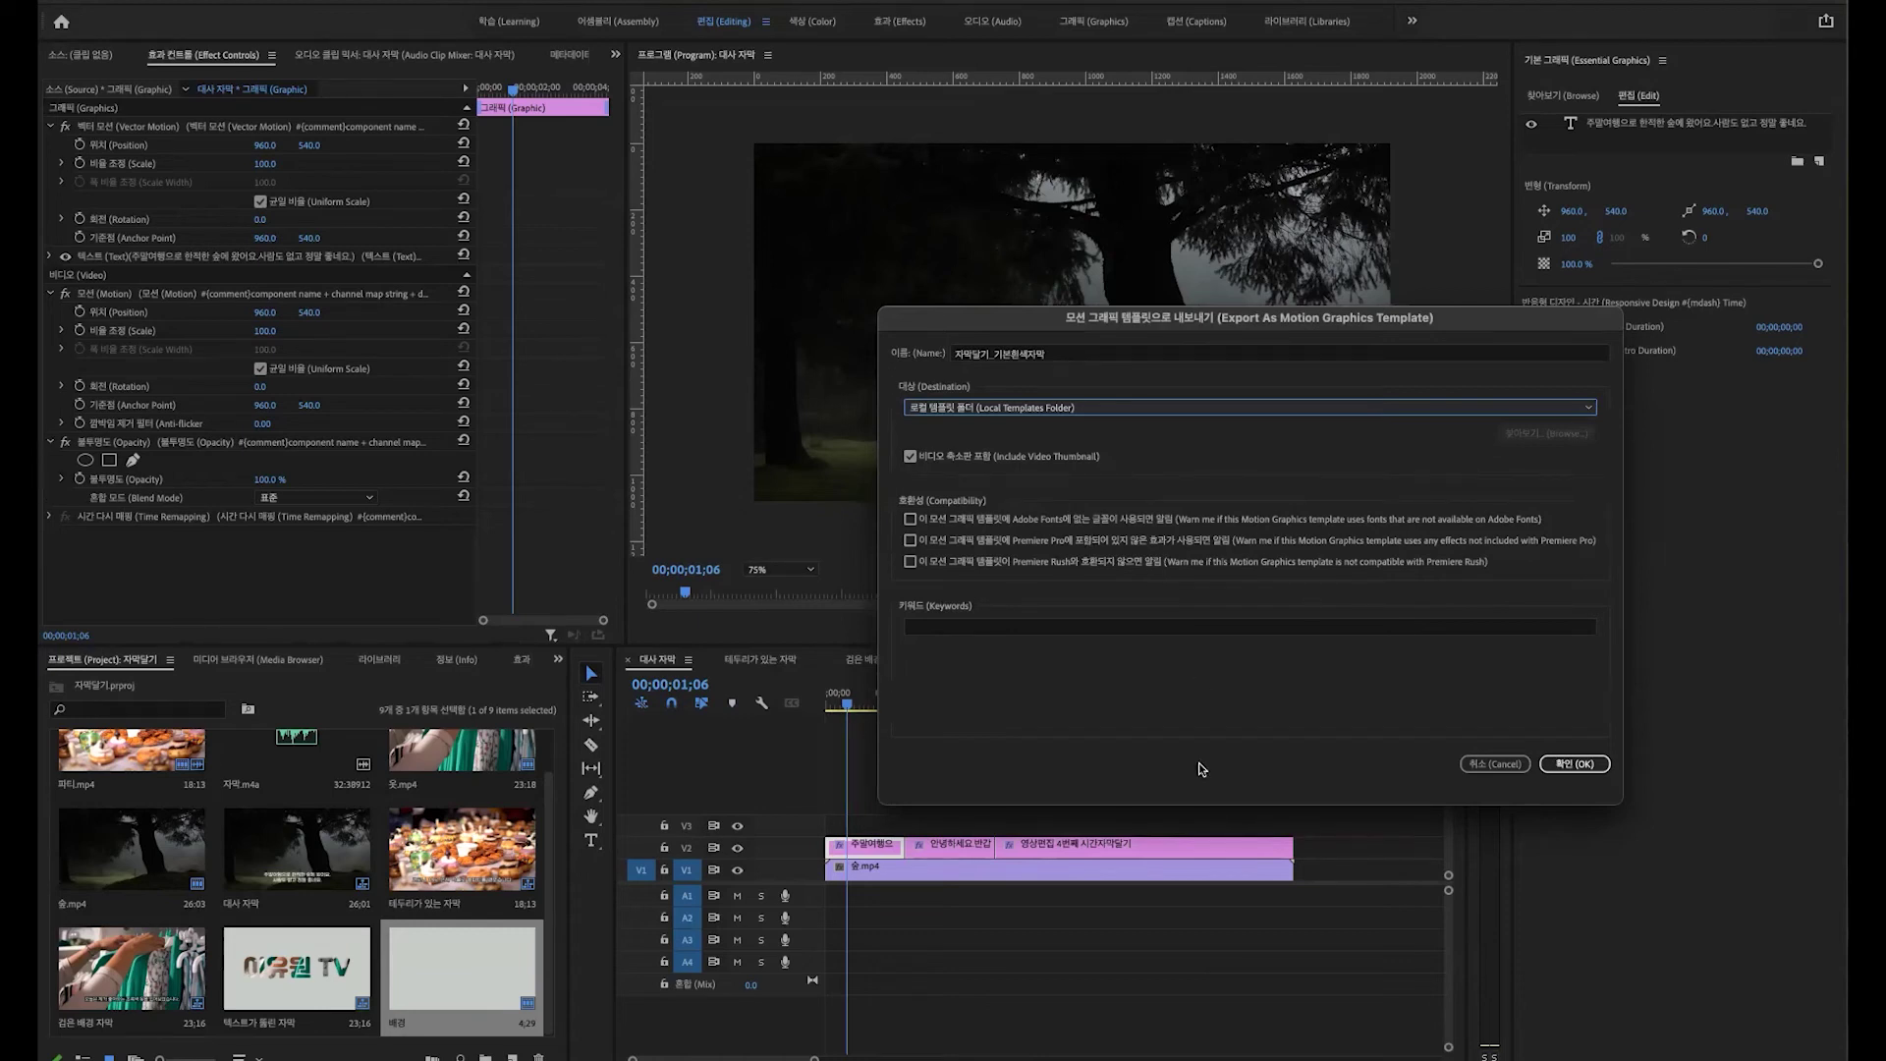
left_click_drag(1214, 317, 1166, 351)
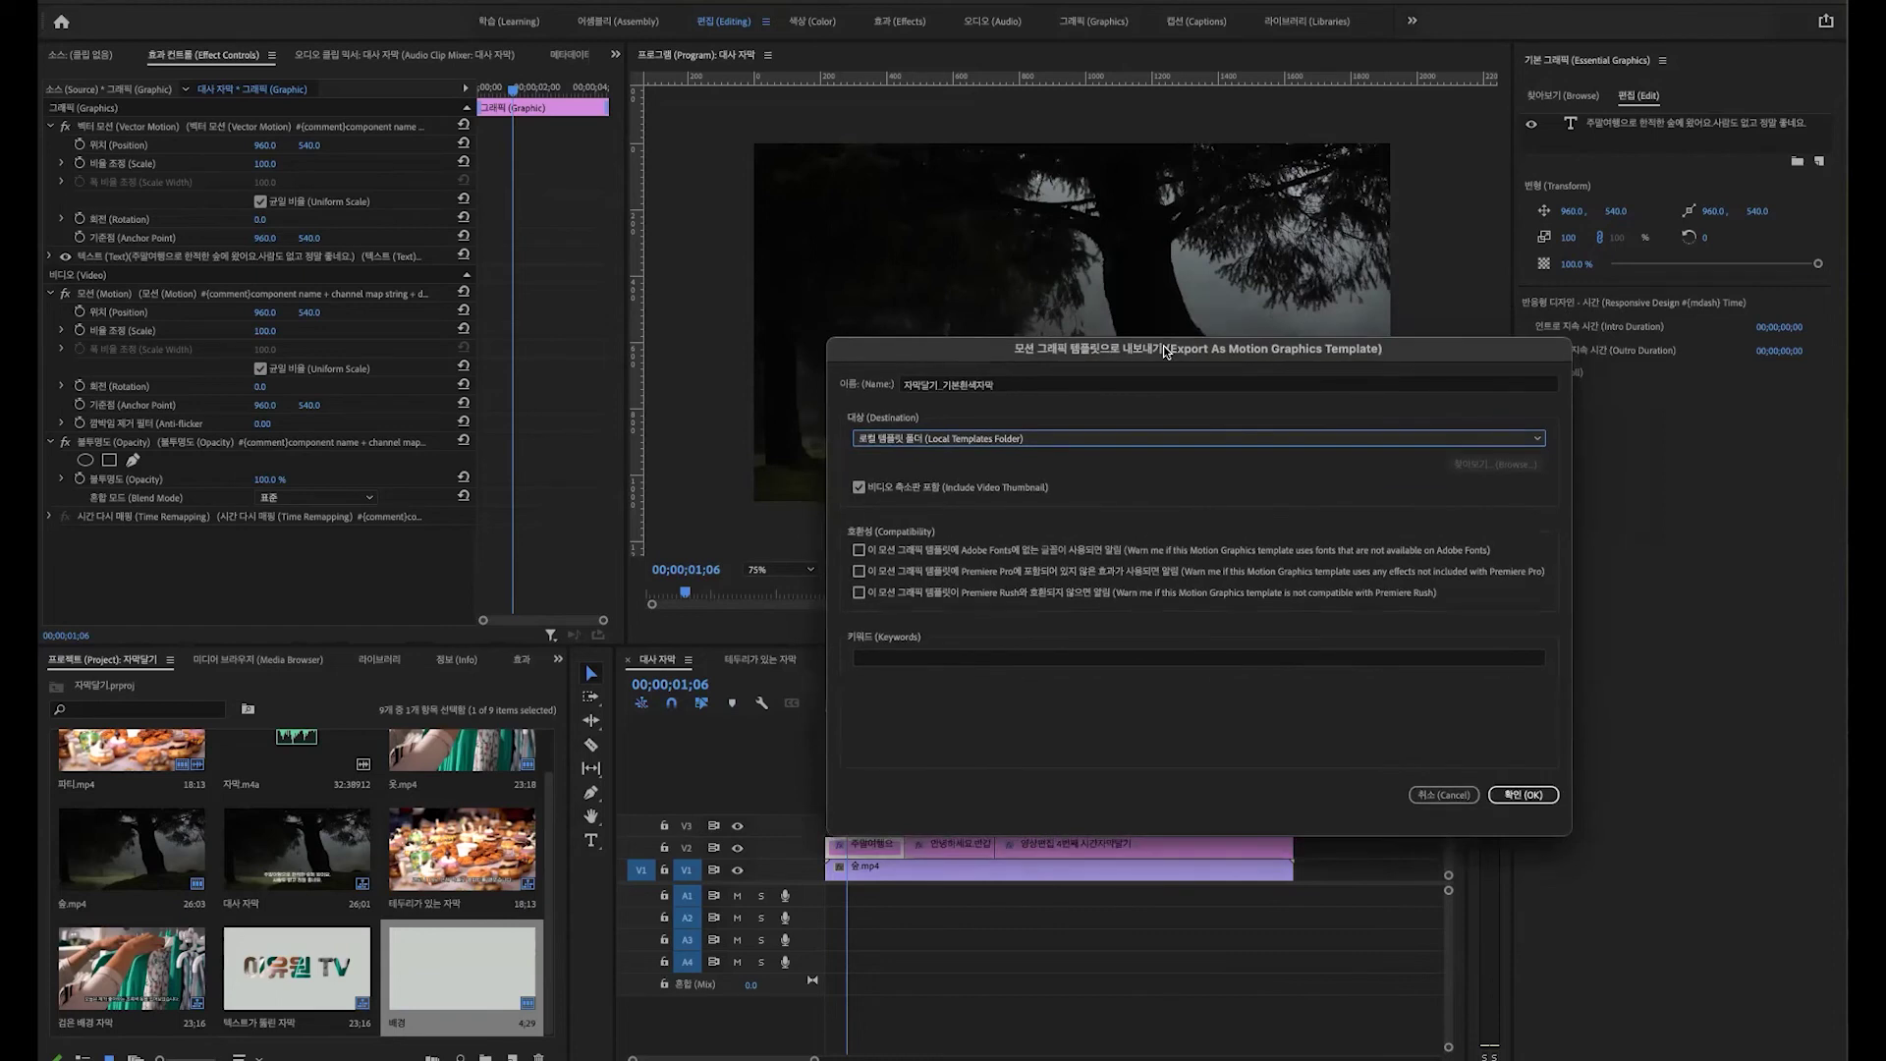
left_click_drag(1166, 350, 1167, 340)
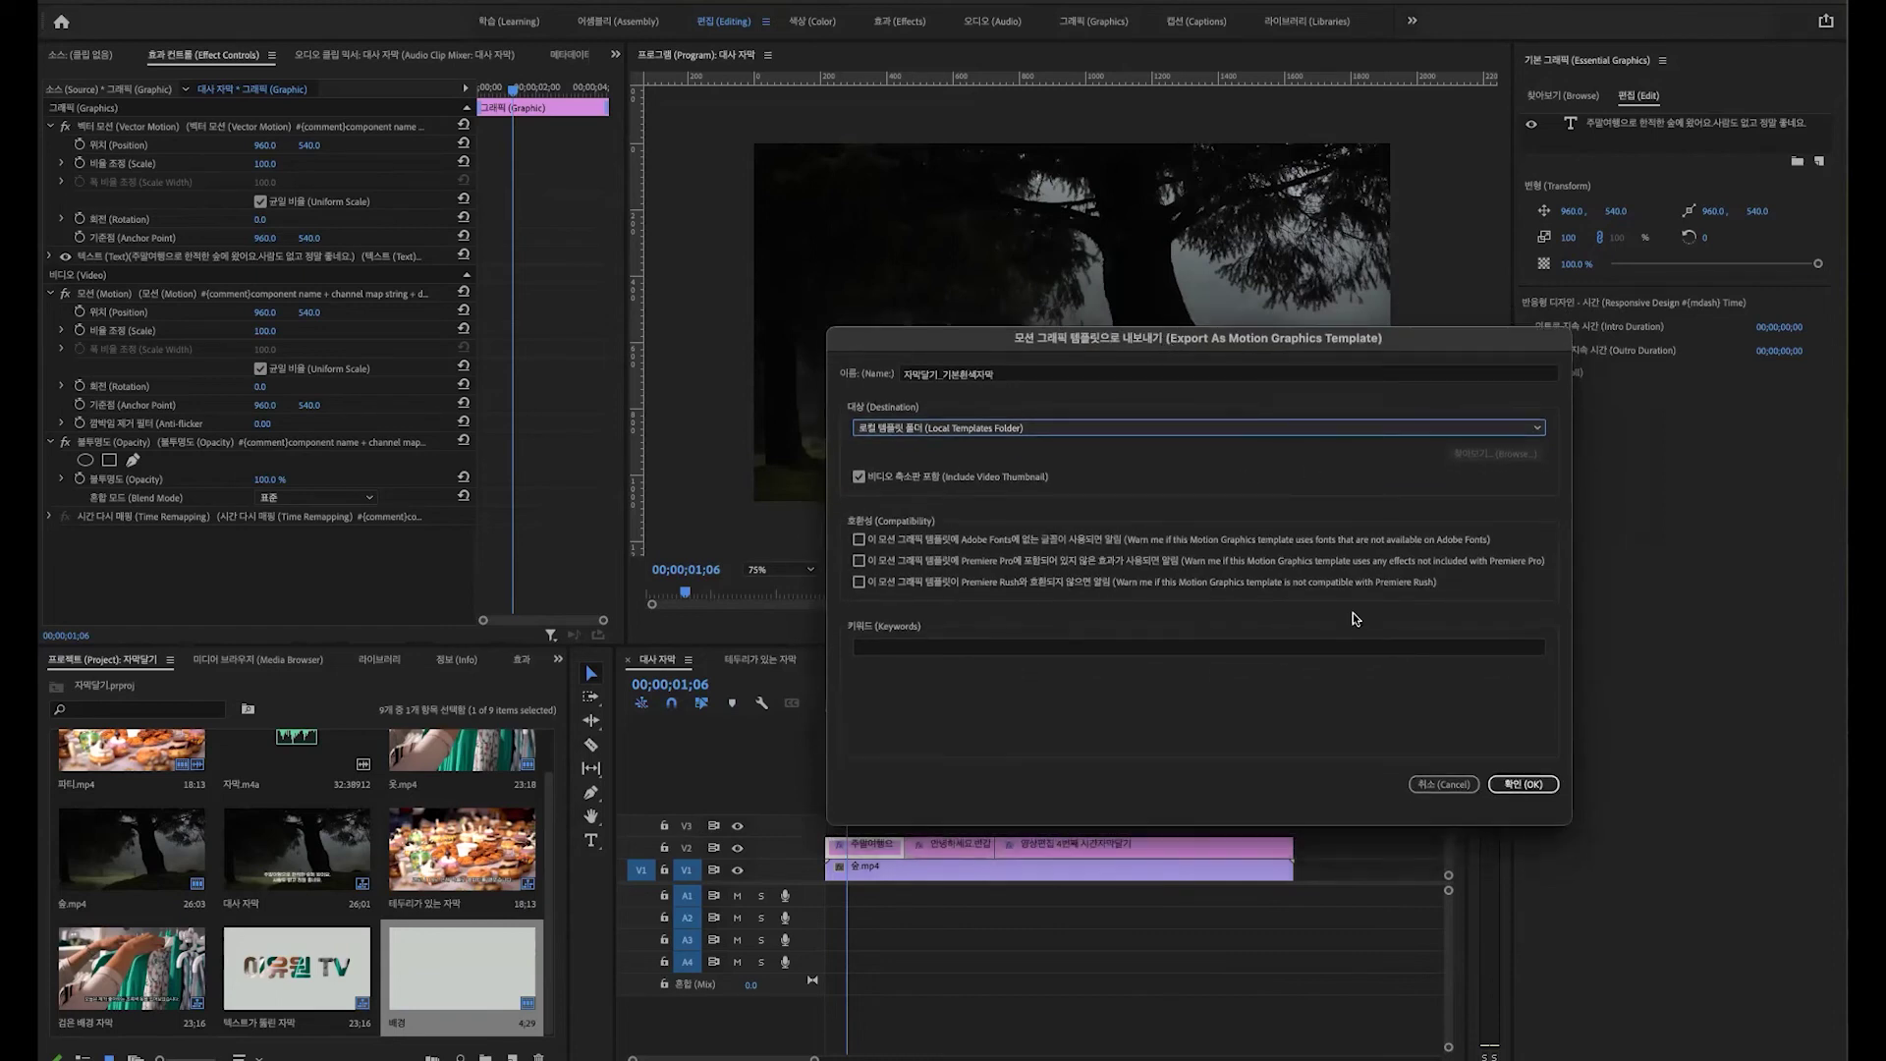
left_click(1519, 784)
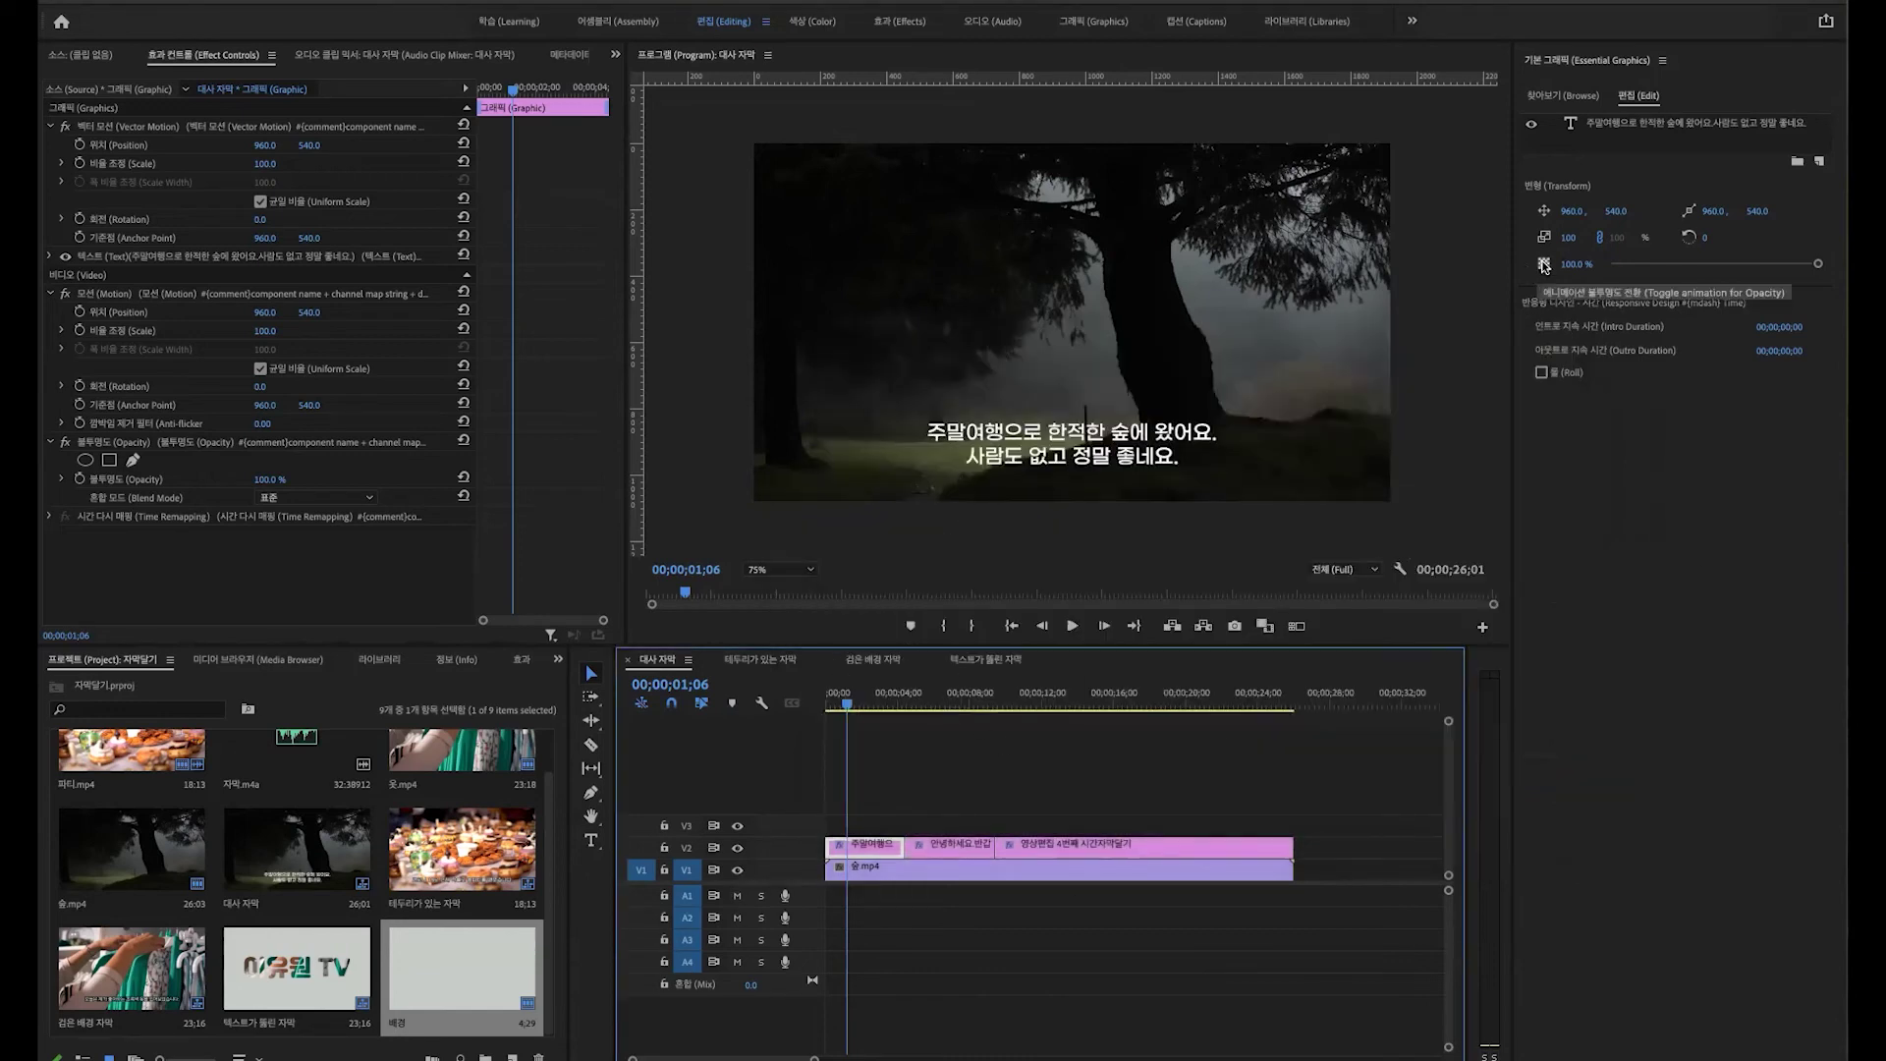
Step: Browse My Templates in Essential Graphics to check the exported white caption template
left_click(1556, 65)
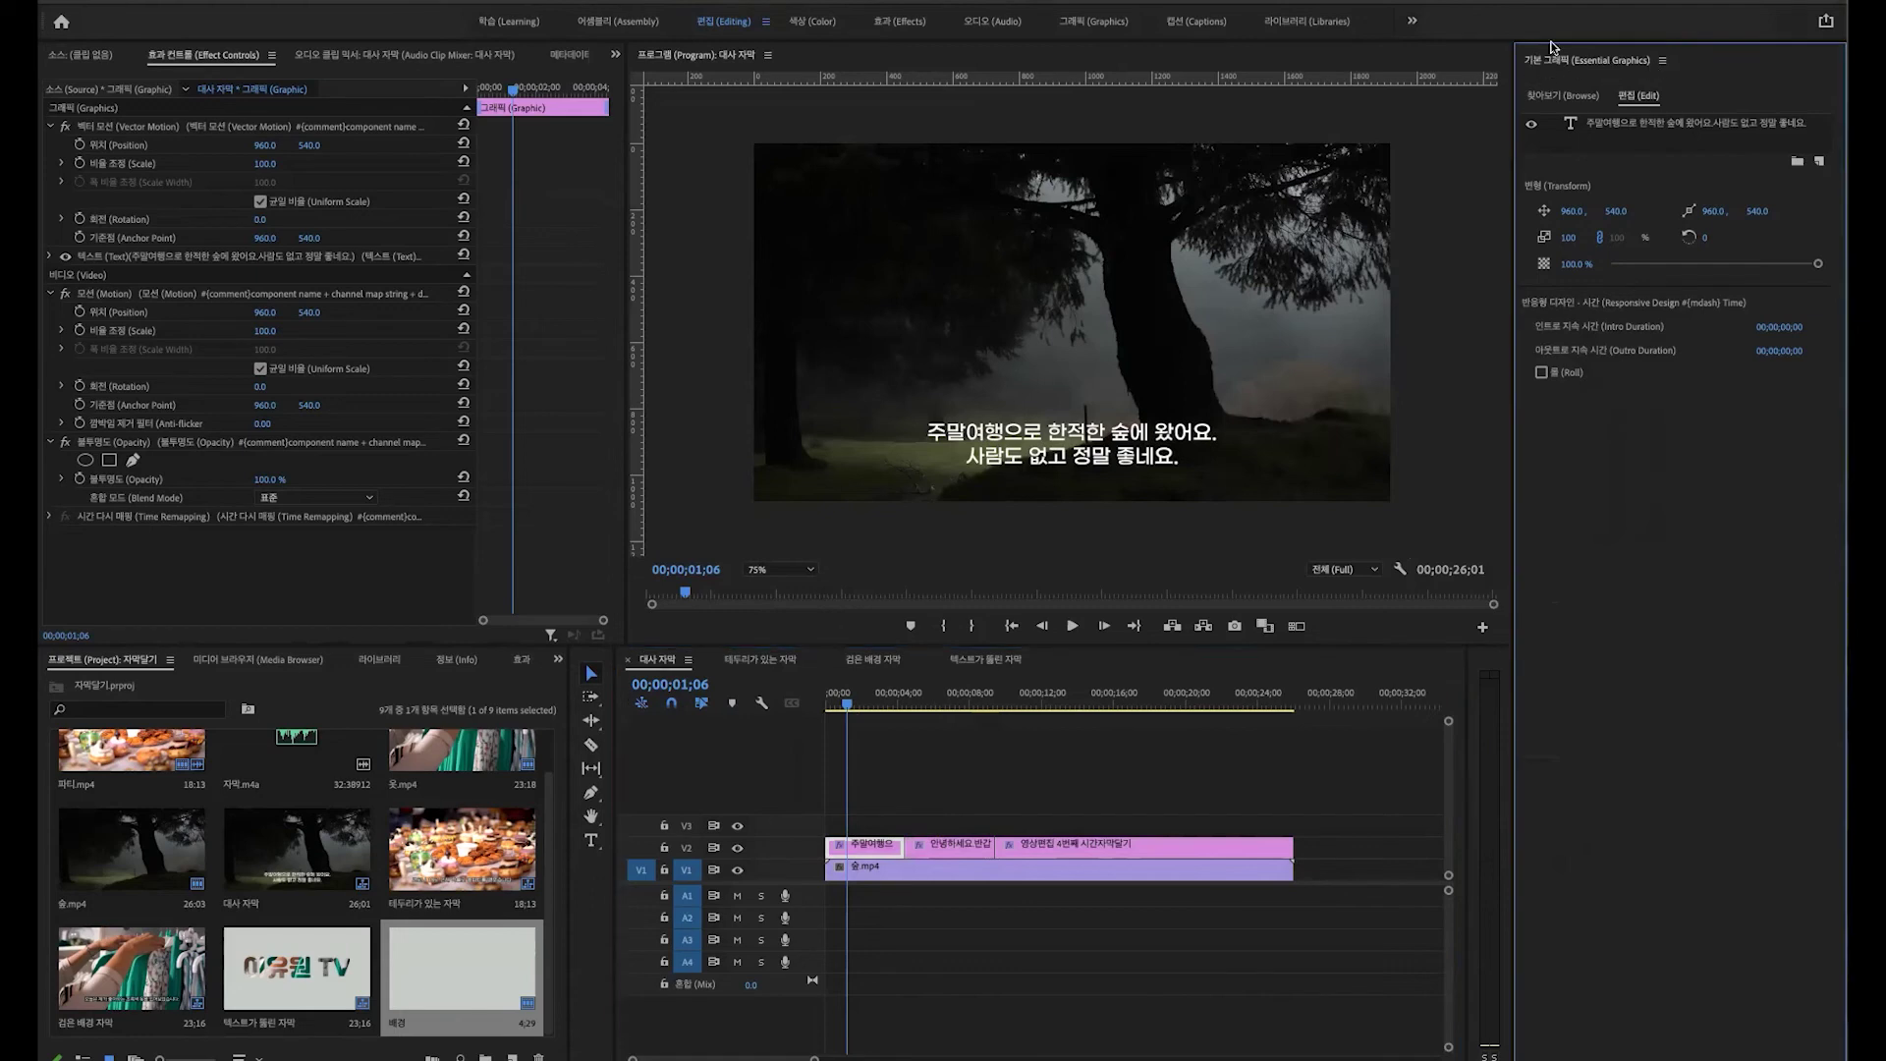
left_click(1563, 97)
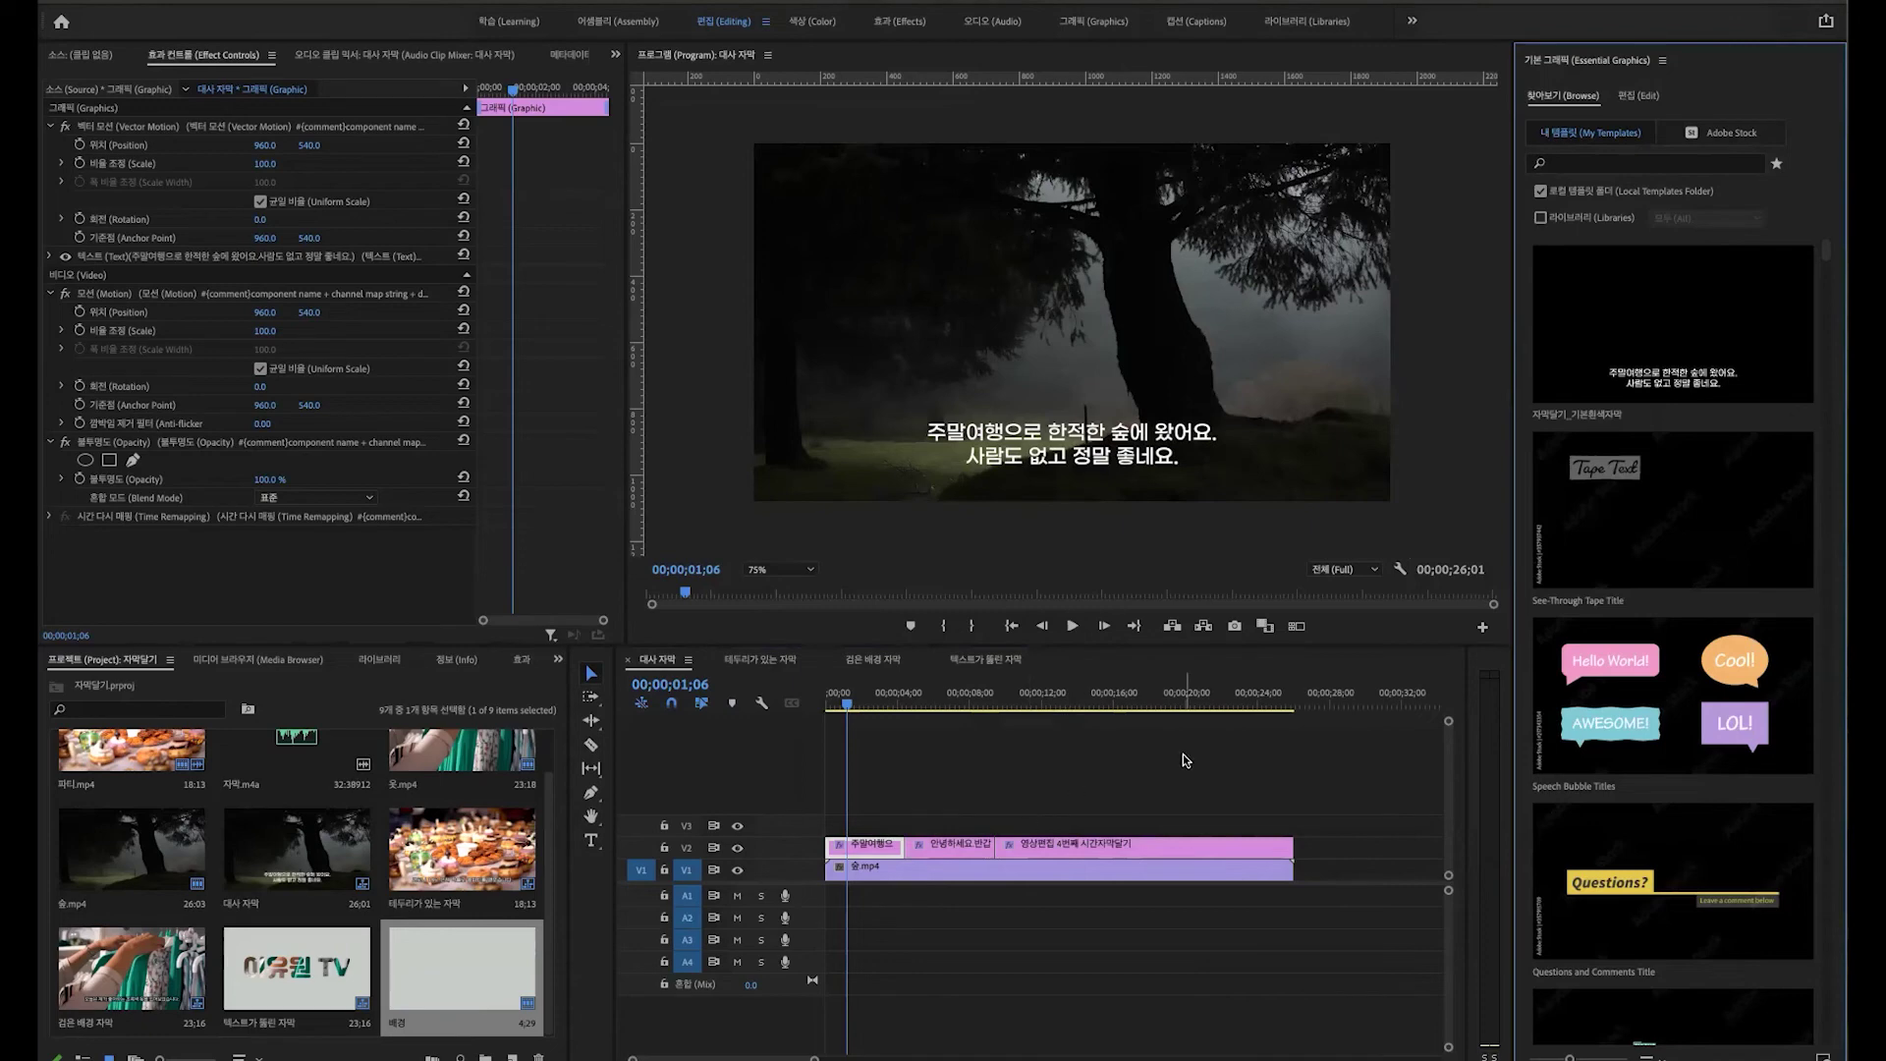
scroll(1182, 752, "down", 4)
scroll(1106, 864, "up", 2)
Step: Delete the last caption clip from V2 in the 대사 자막 sequence and move the playhead to 00;00;19;00
left_click(1105, 847)
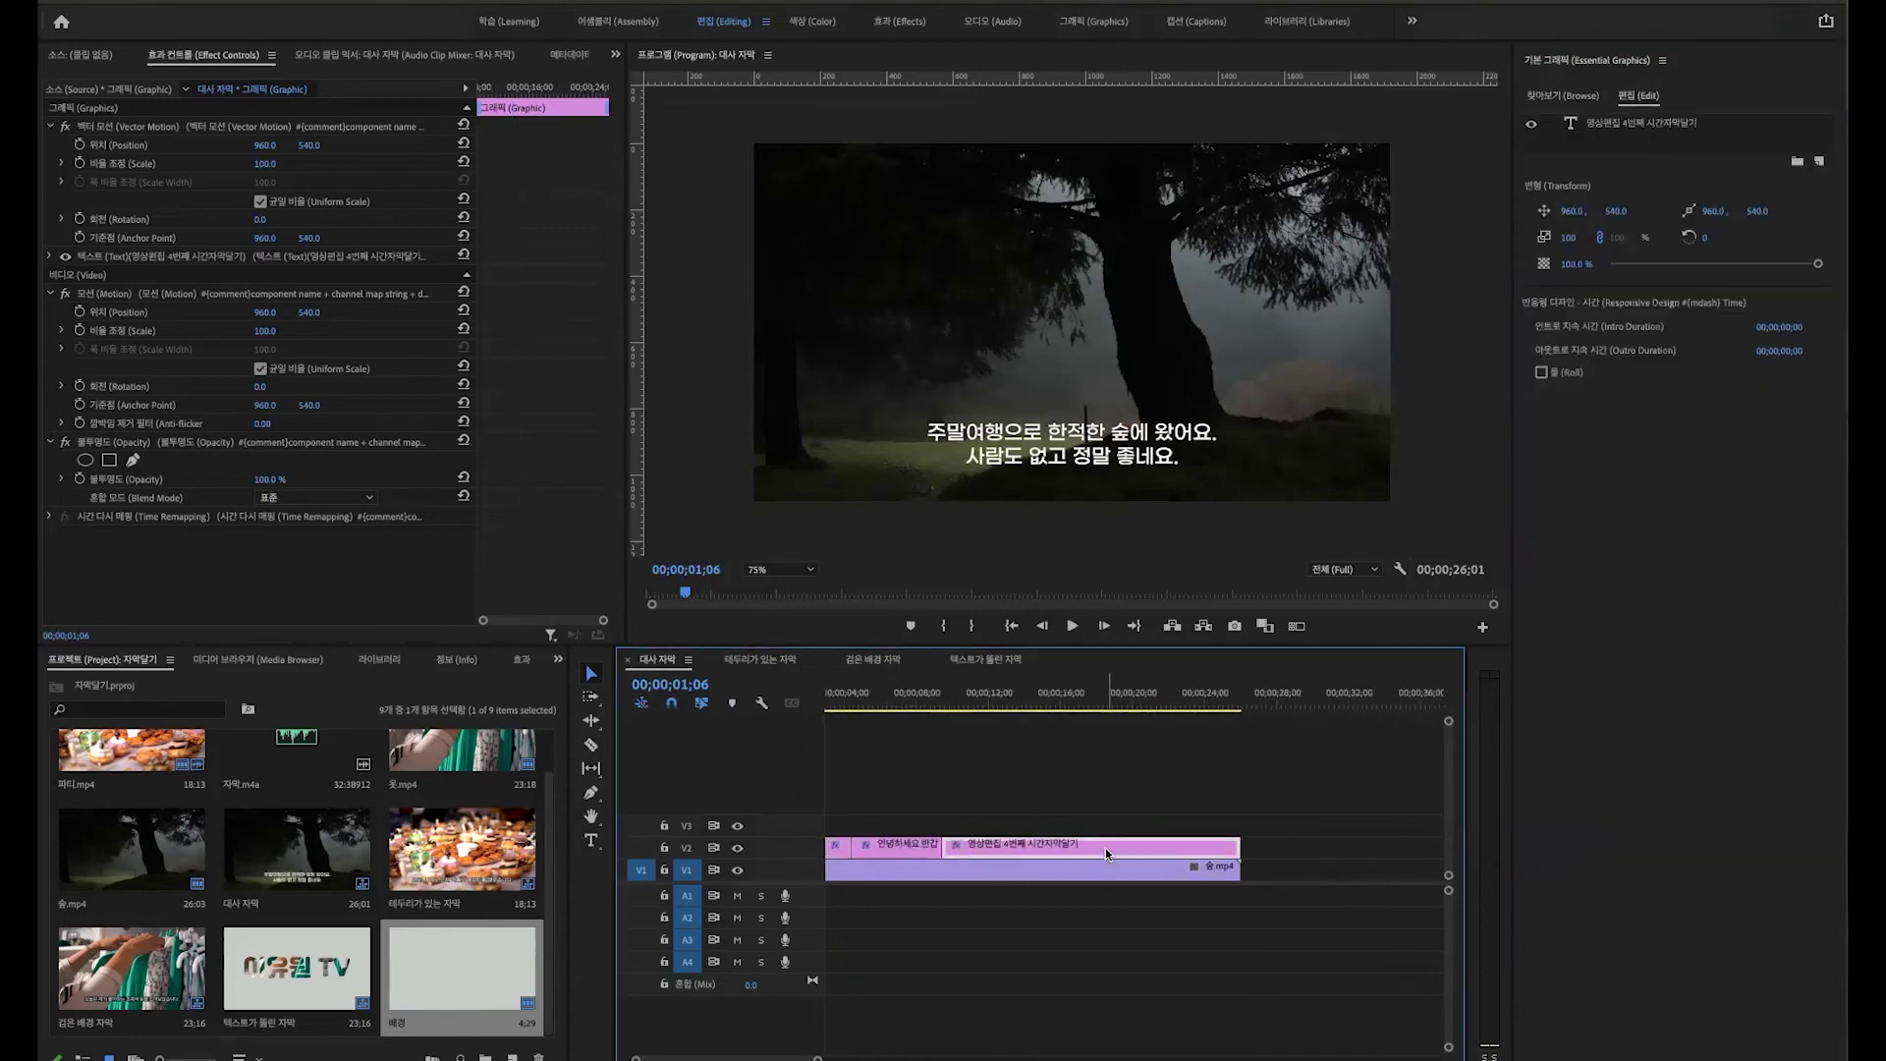
key("Delete")
left_click(1115, 701)
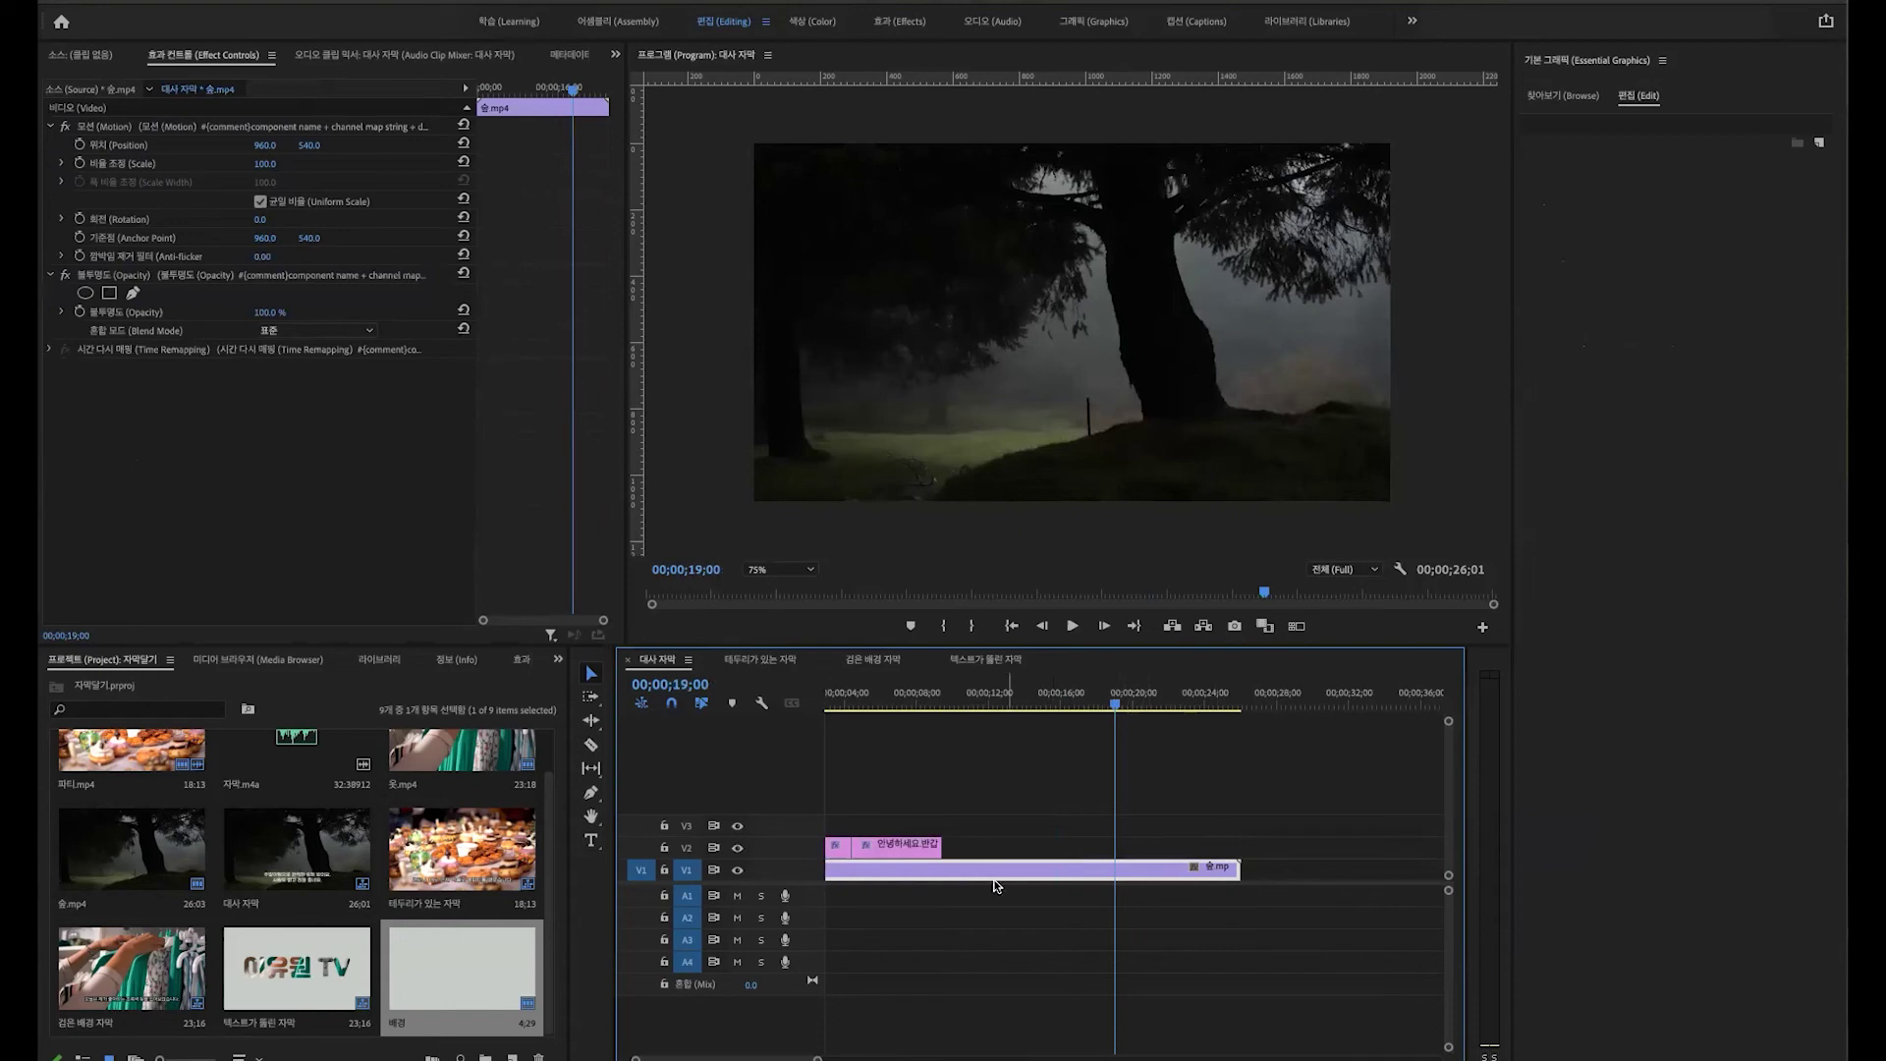
Step: Split 숲.mp4 at the end of the second caption, move its second part to start at about 25 seconds, and park the playhead over it
key("c")
left_click(945, 869)
scroll(943, 864, "down", 1)
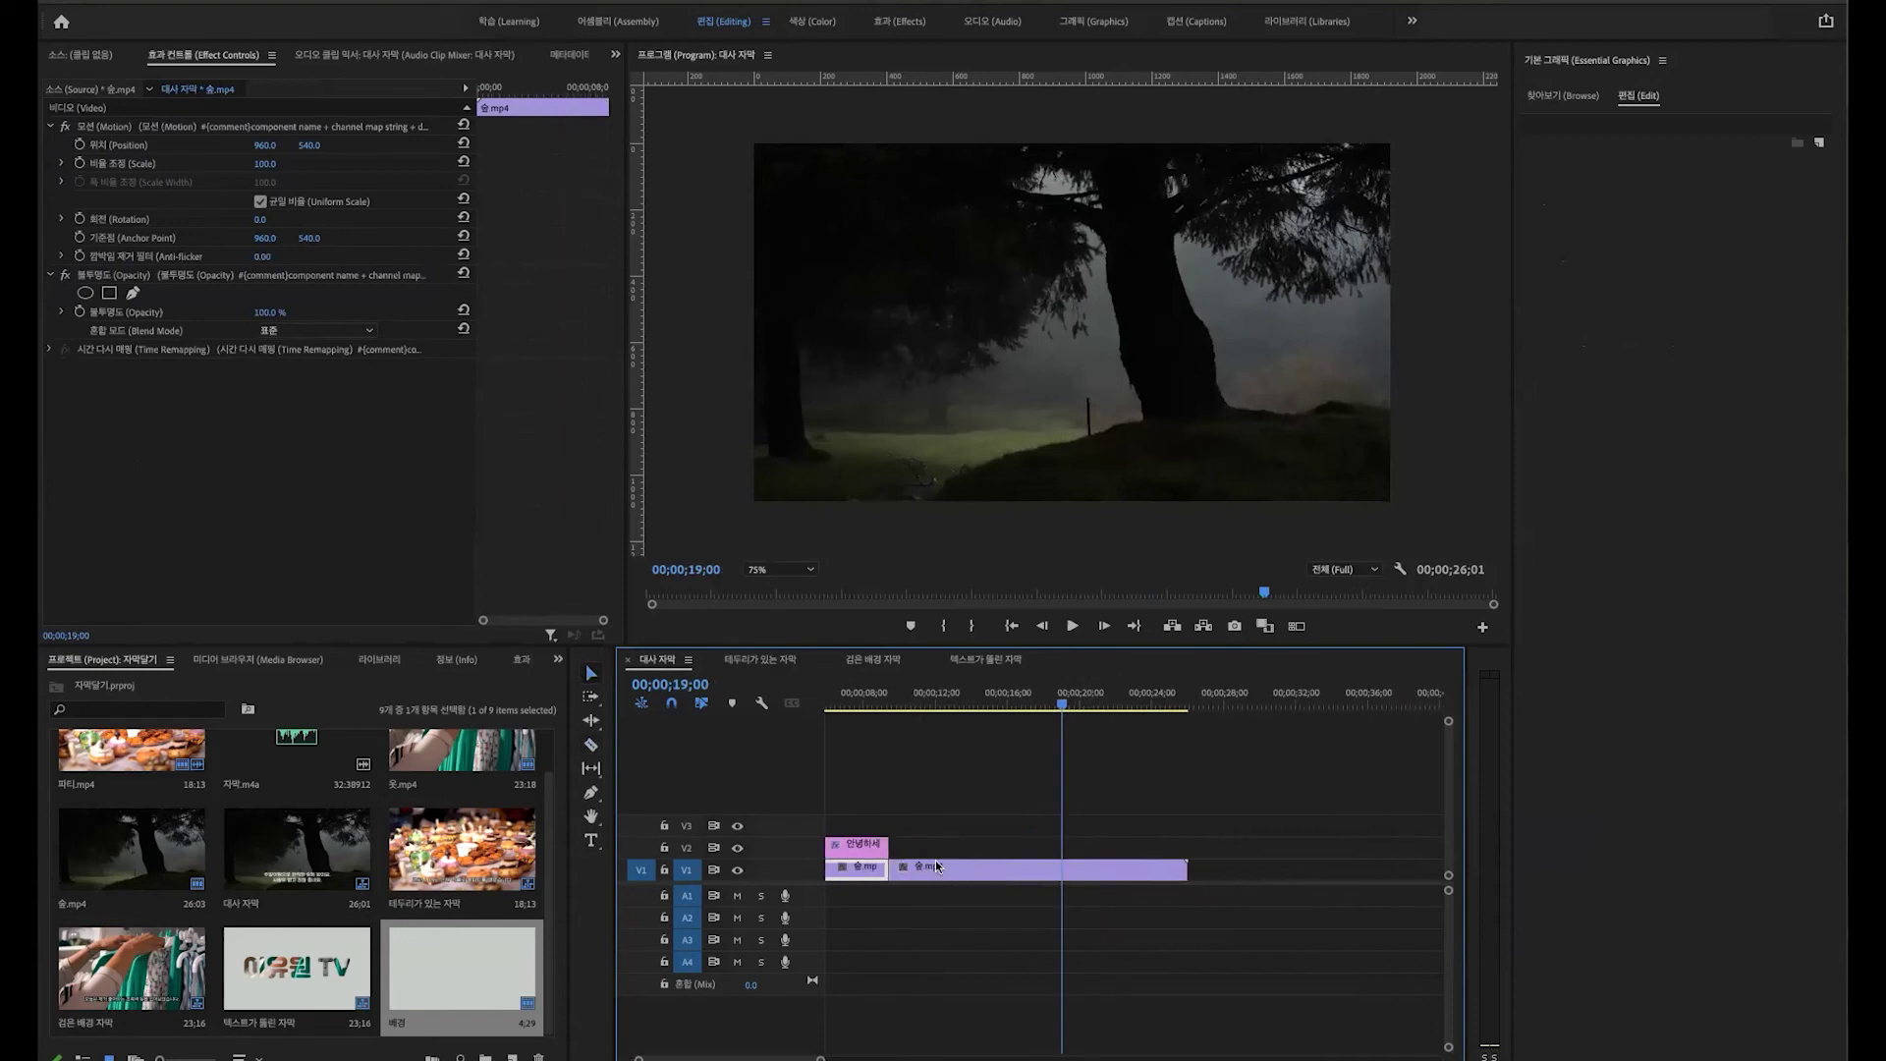
key("v")
left_click_drag(958, 872, 1048, 835)
left_click_drag(940, 706, 901, 705)
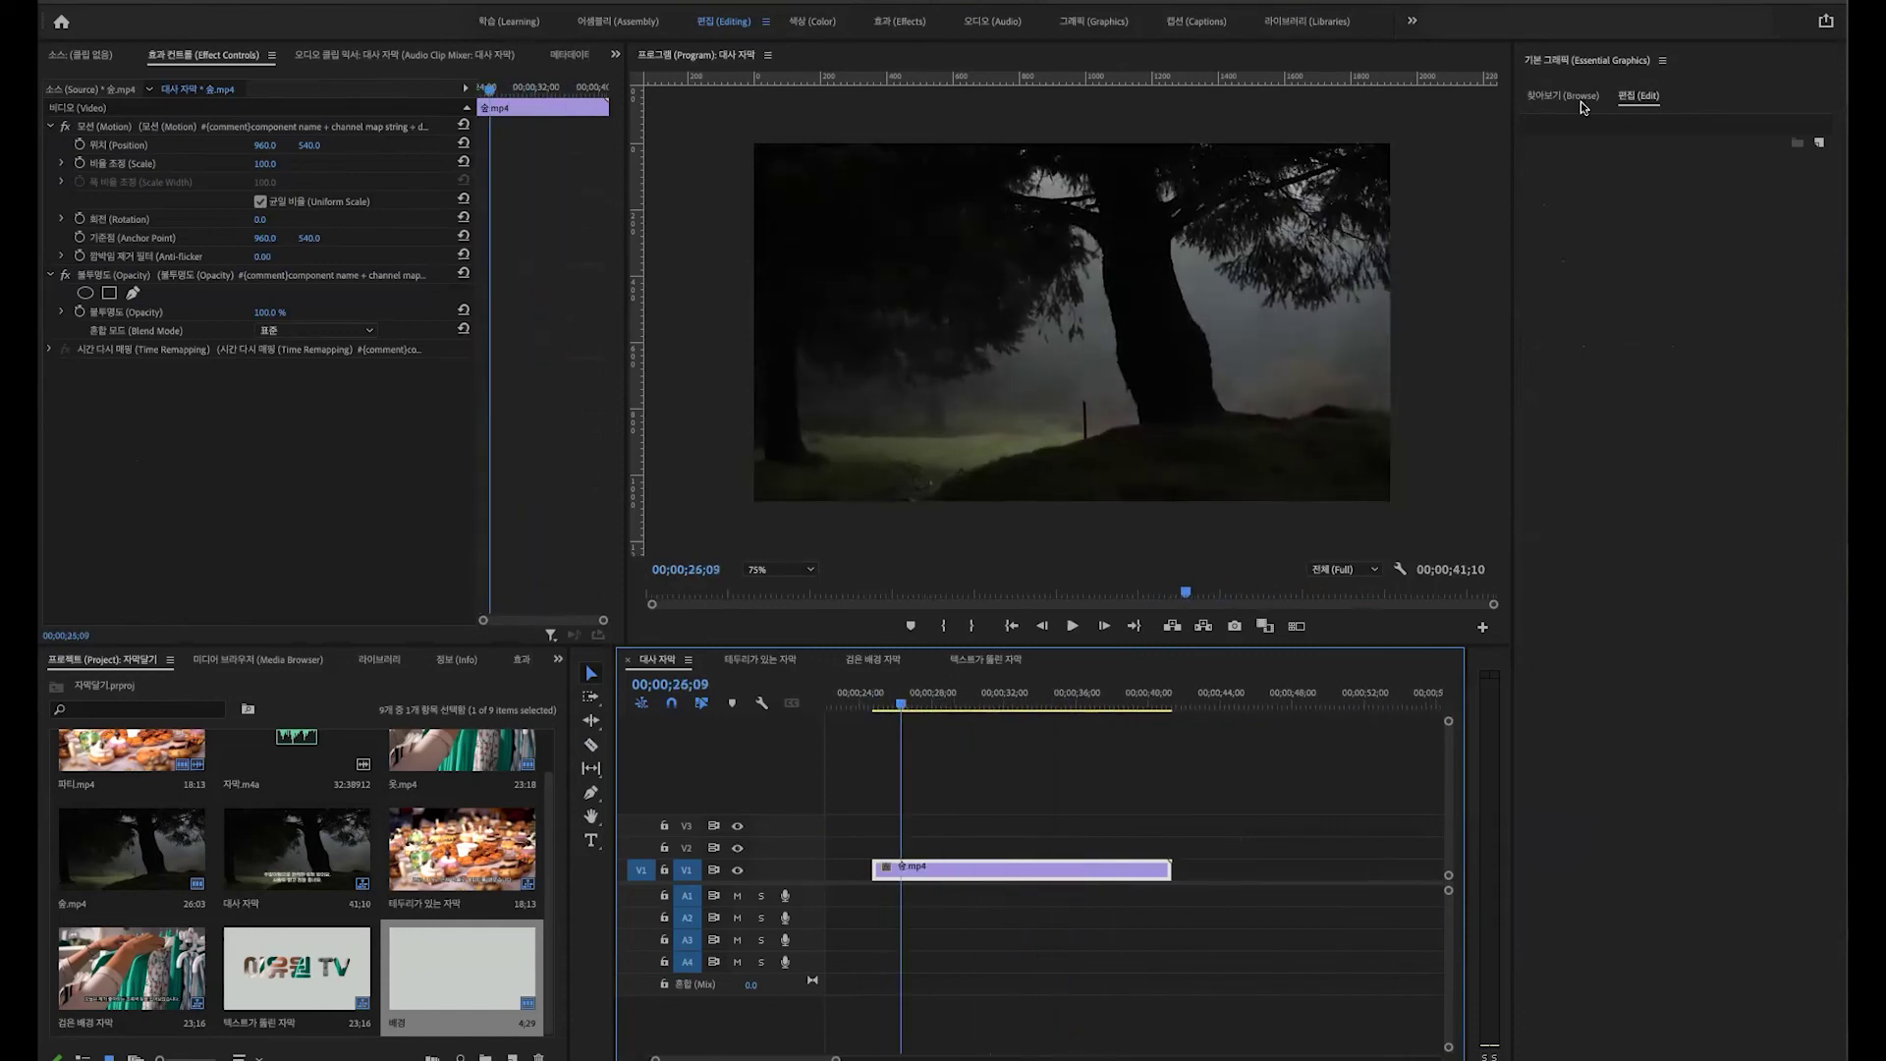
Step: Place the 자막달기_기본흰색자막 template on V2 above the moved 숲.mp4 part and extend it to that clip's end
left_click(1575, 99)
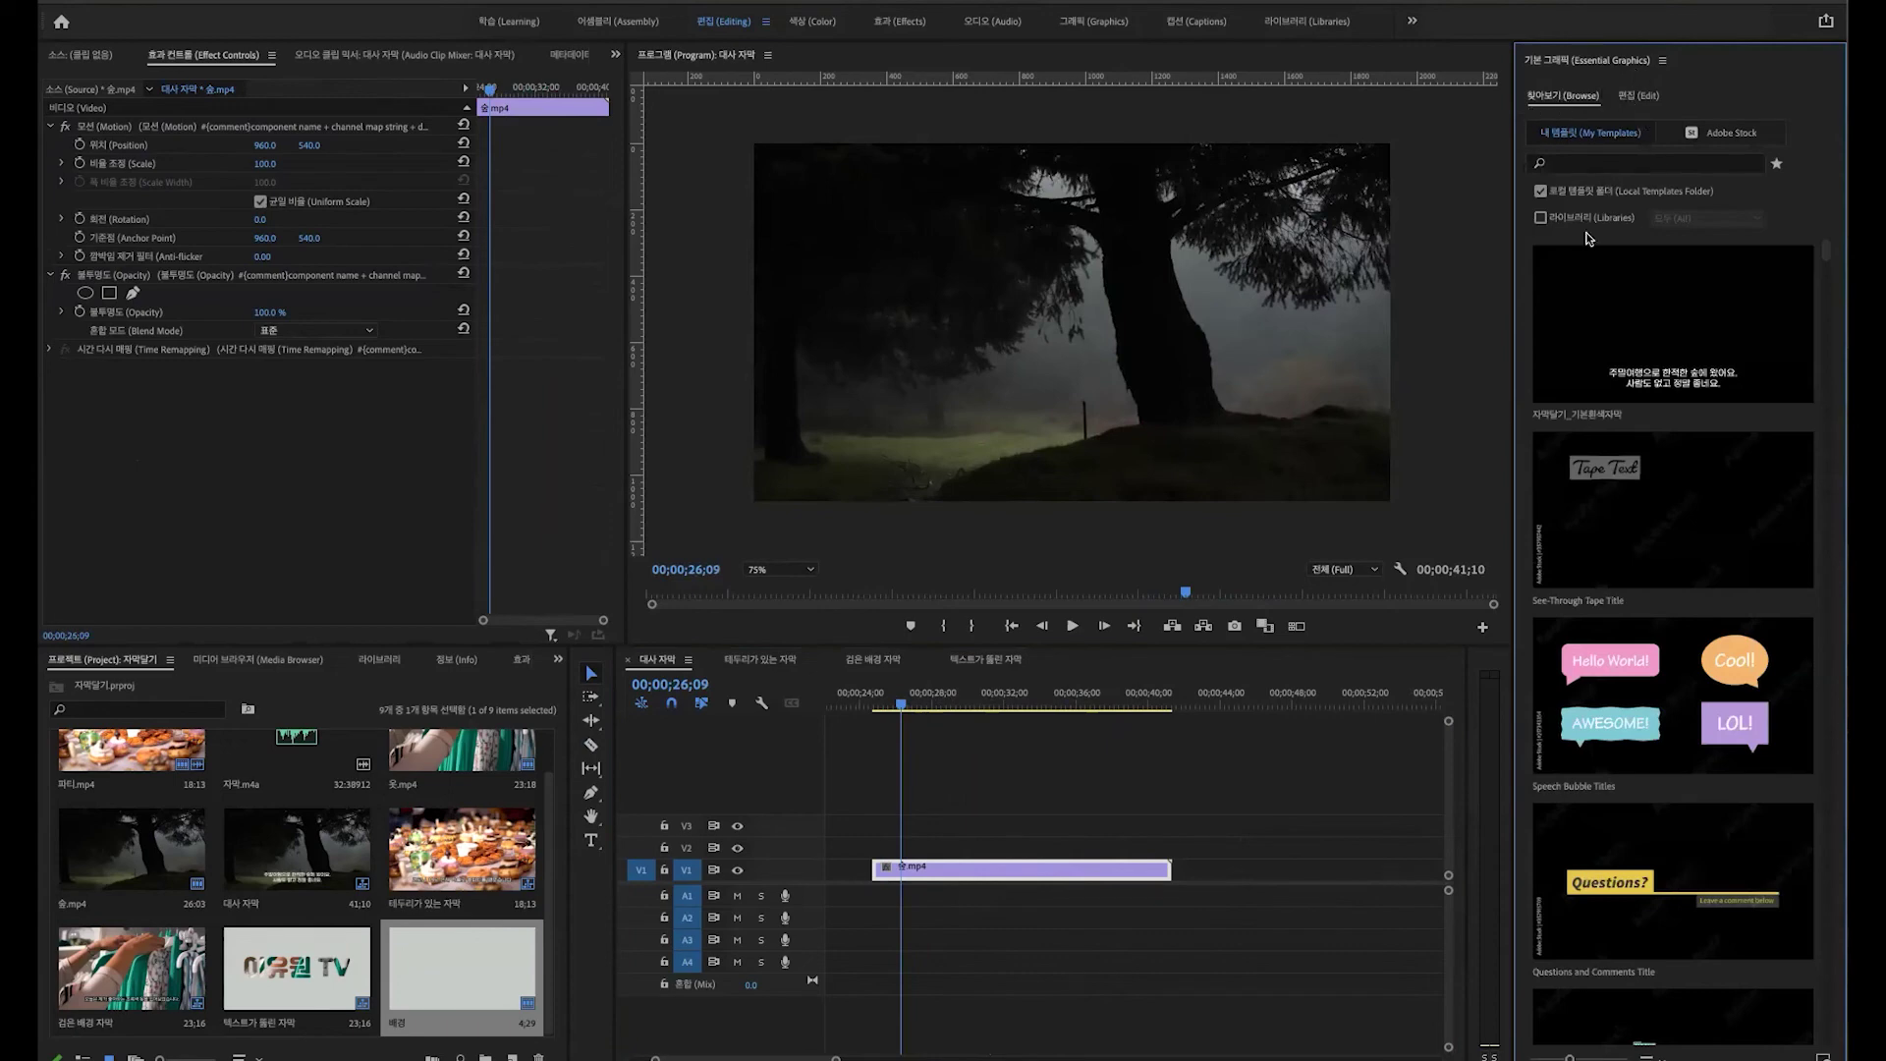
left_click_drag(1741, 348, 880, 846)
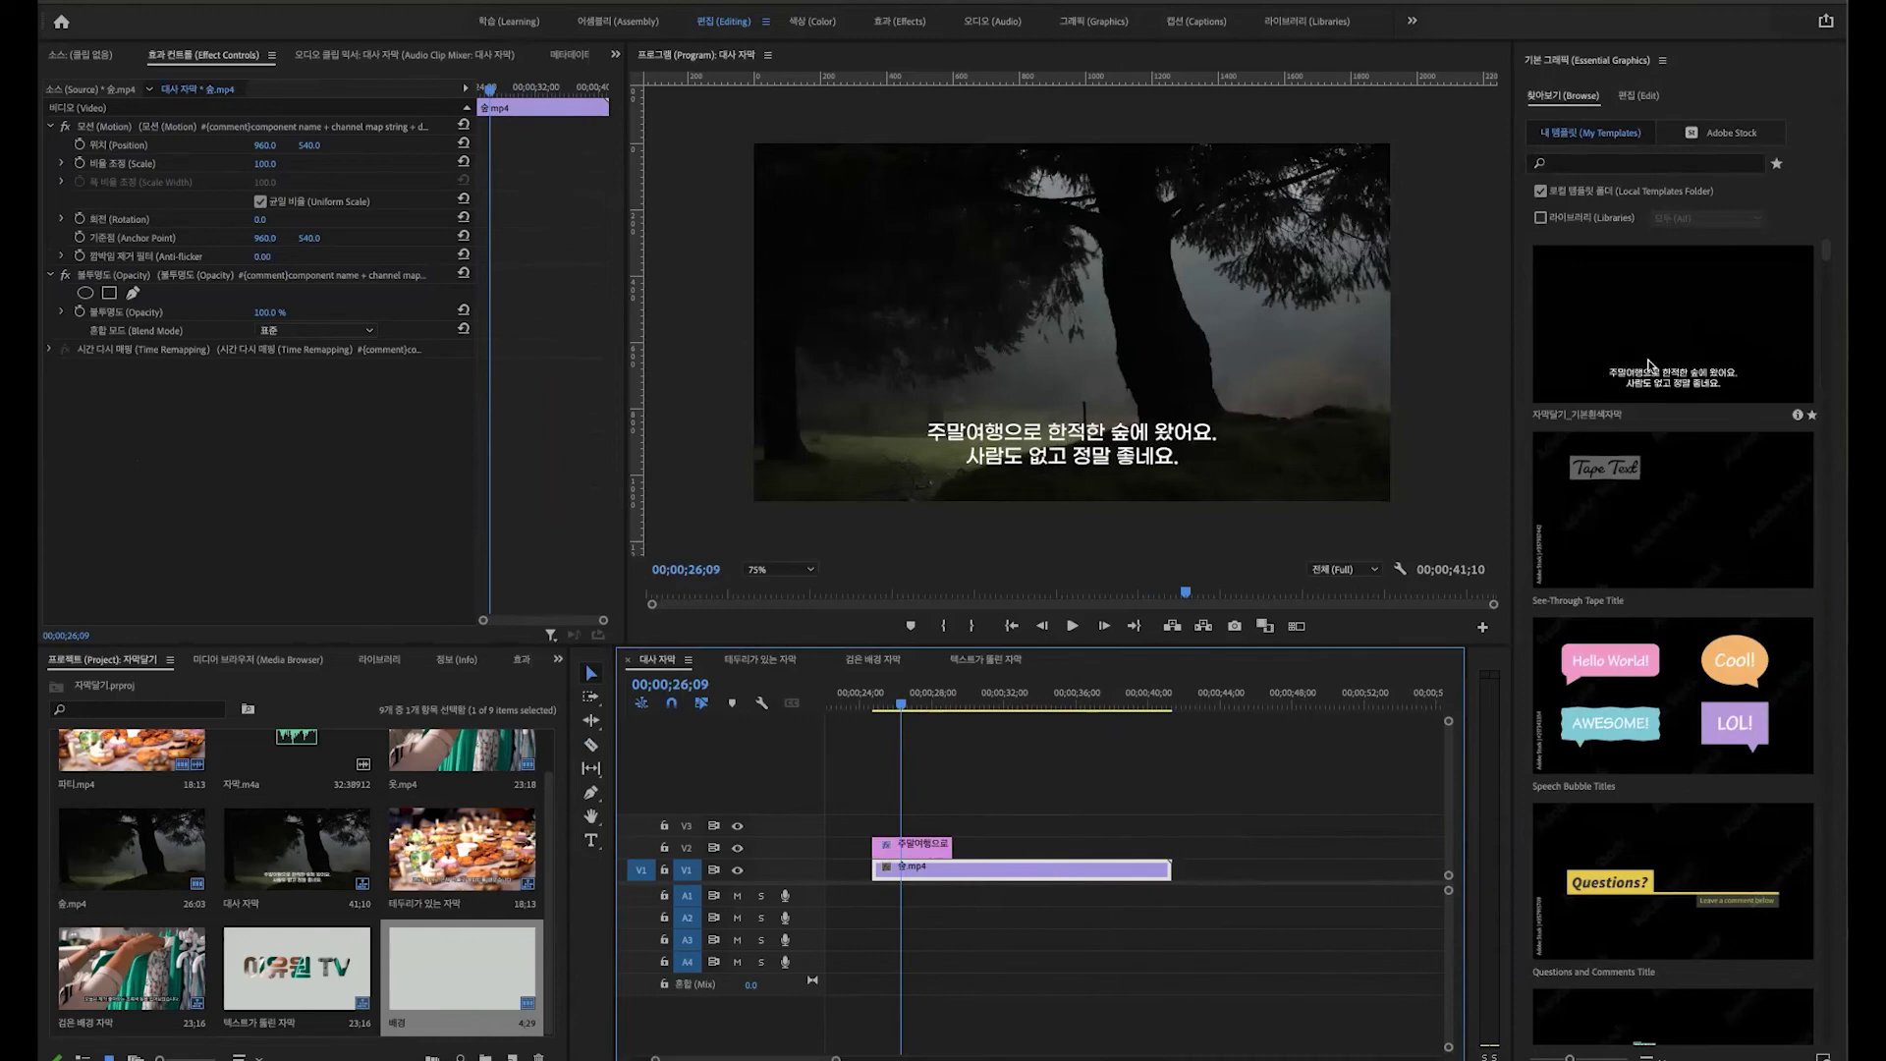
left_click(1647, 363)
left_click_drag(1647, 364, 1155, 847)
Step: Replace the template caption's text with 안녕하세요. 반갑습니다. on two lines
left_click(1049, 454)
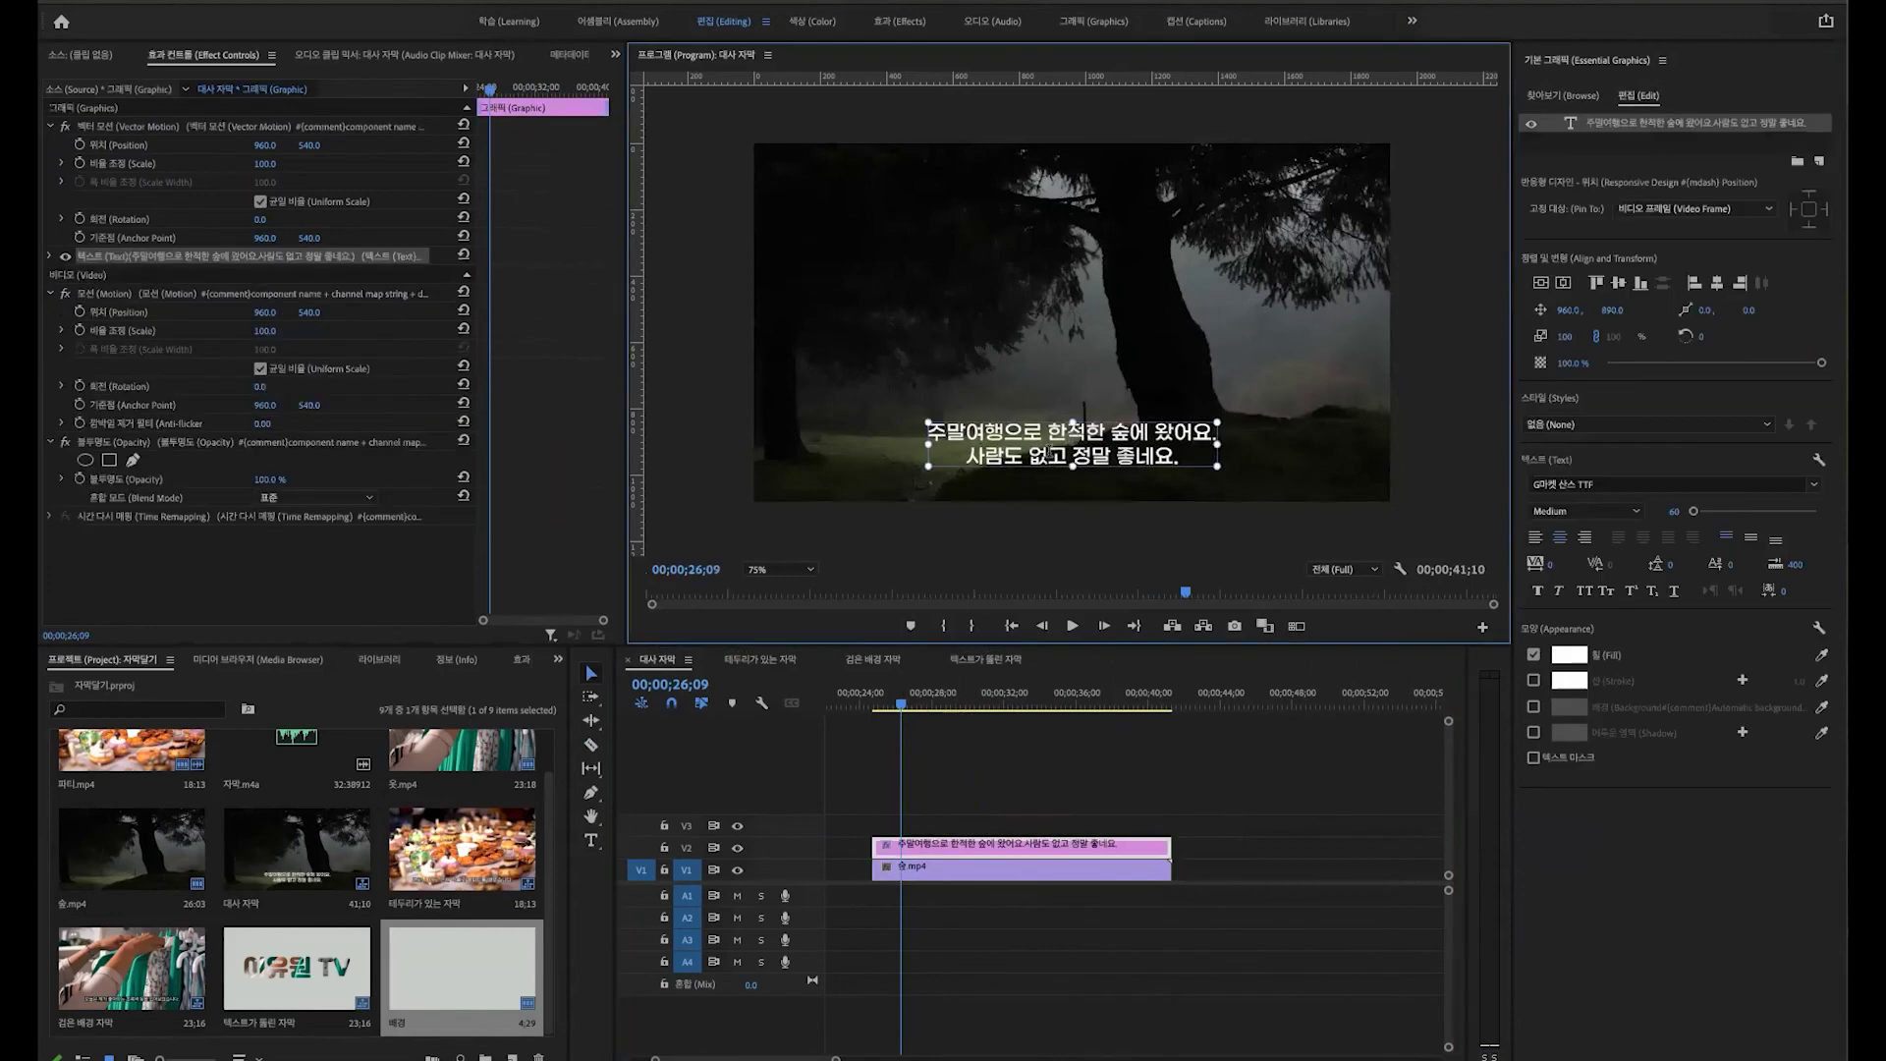
double_click(1049, 452)
key("ctrl+a")
type("안녕")
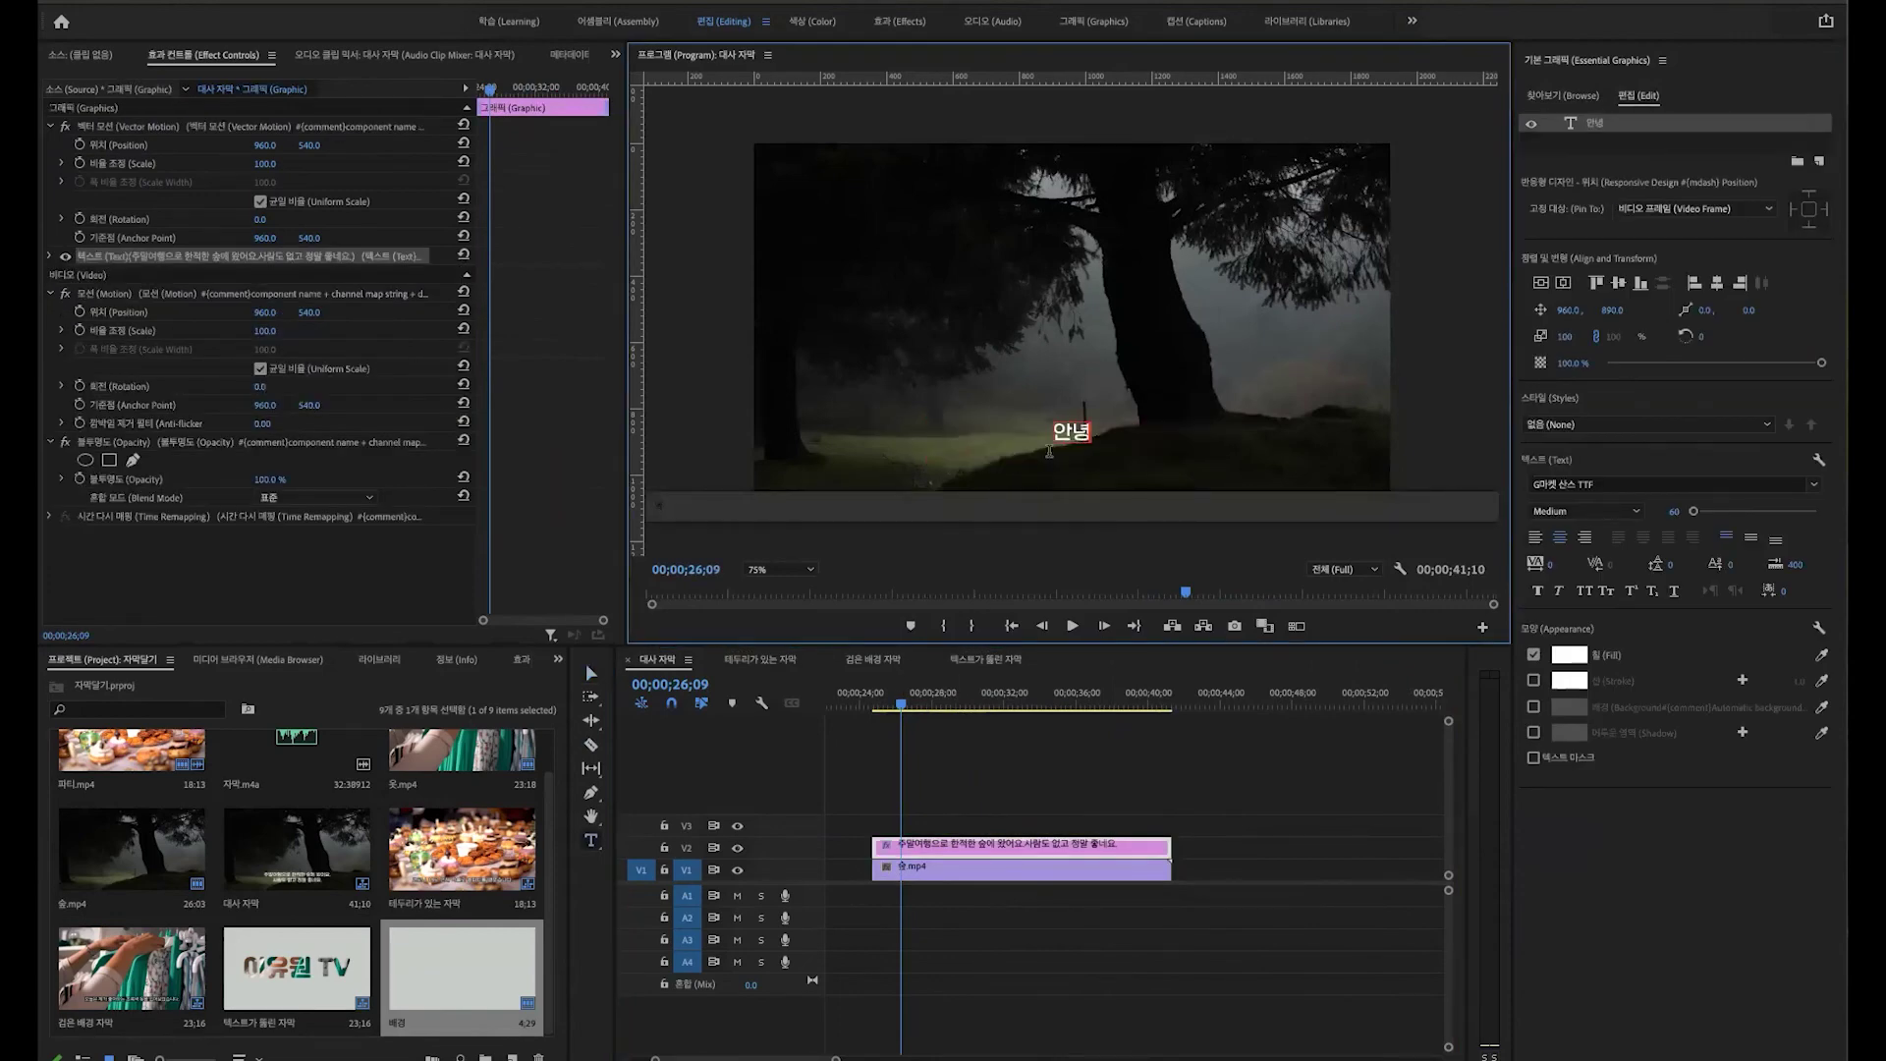
type("하세요. 반갑습니다.")
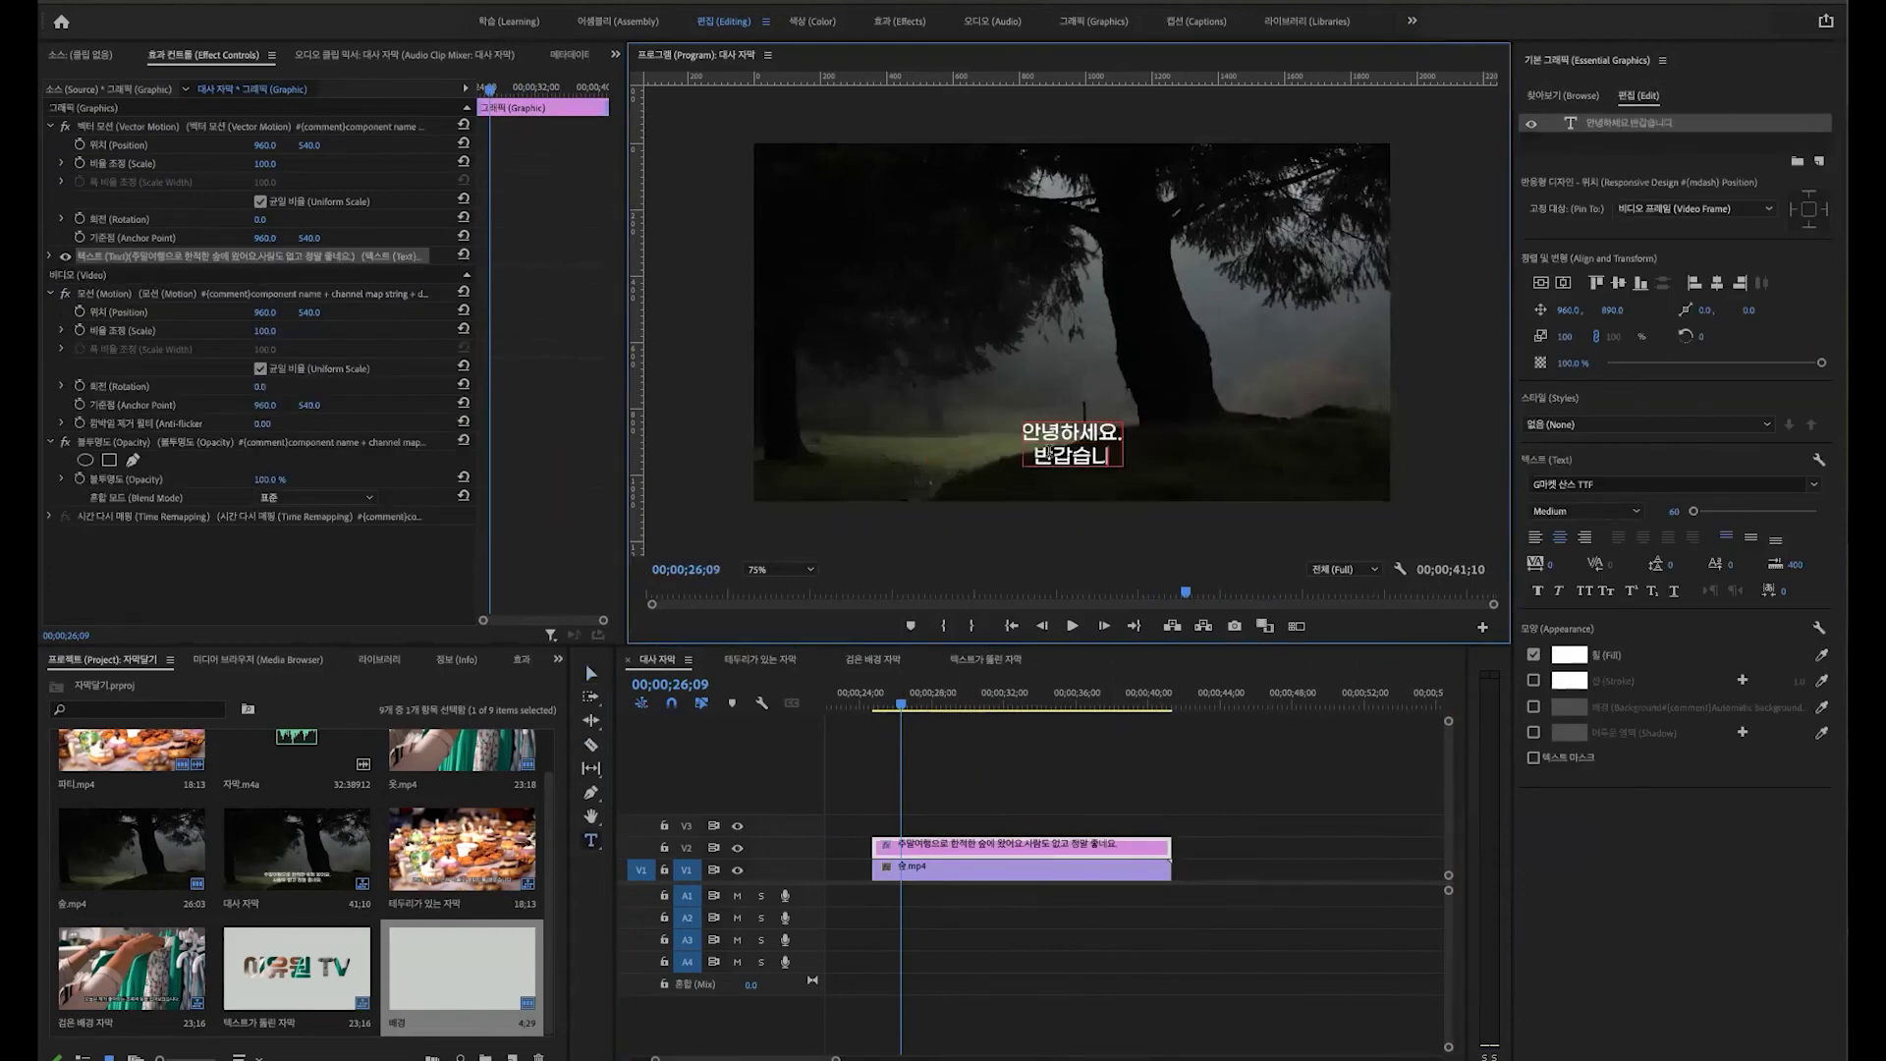
left_click(975, 786)
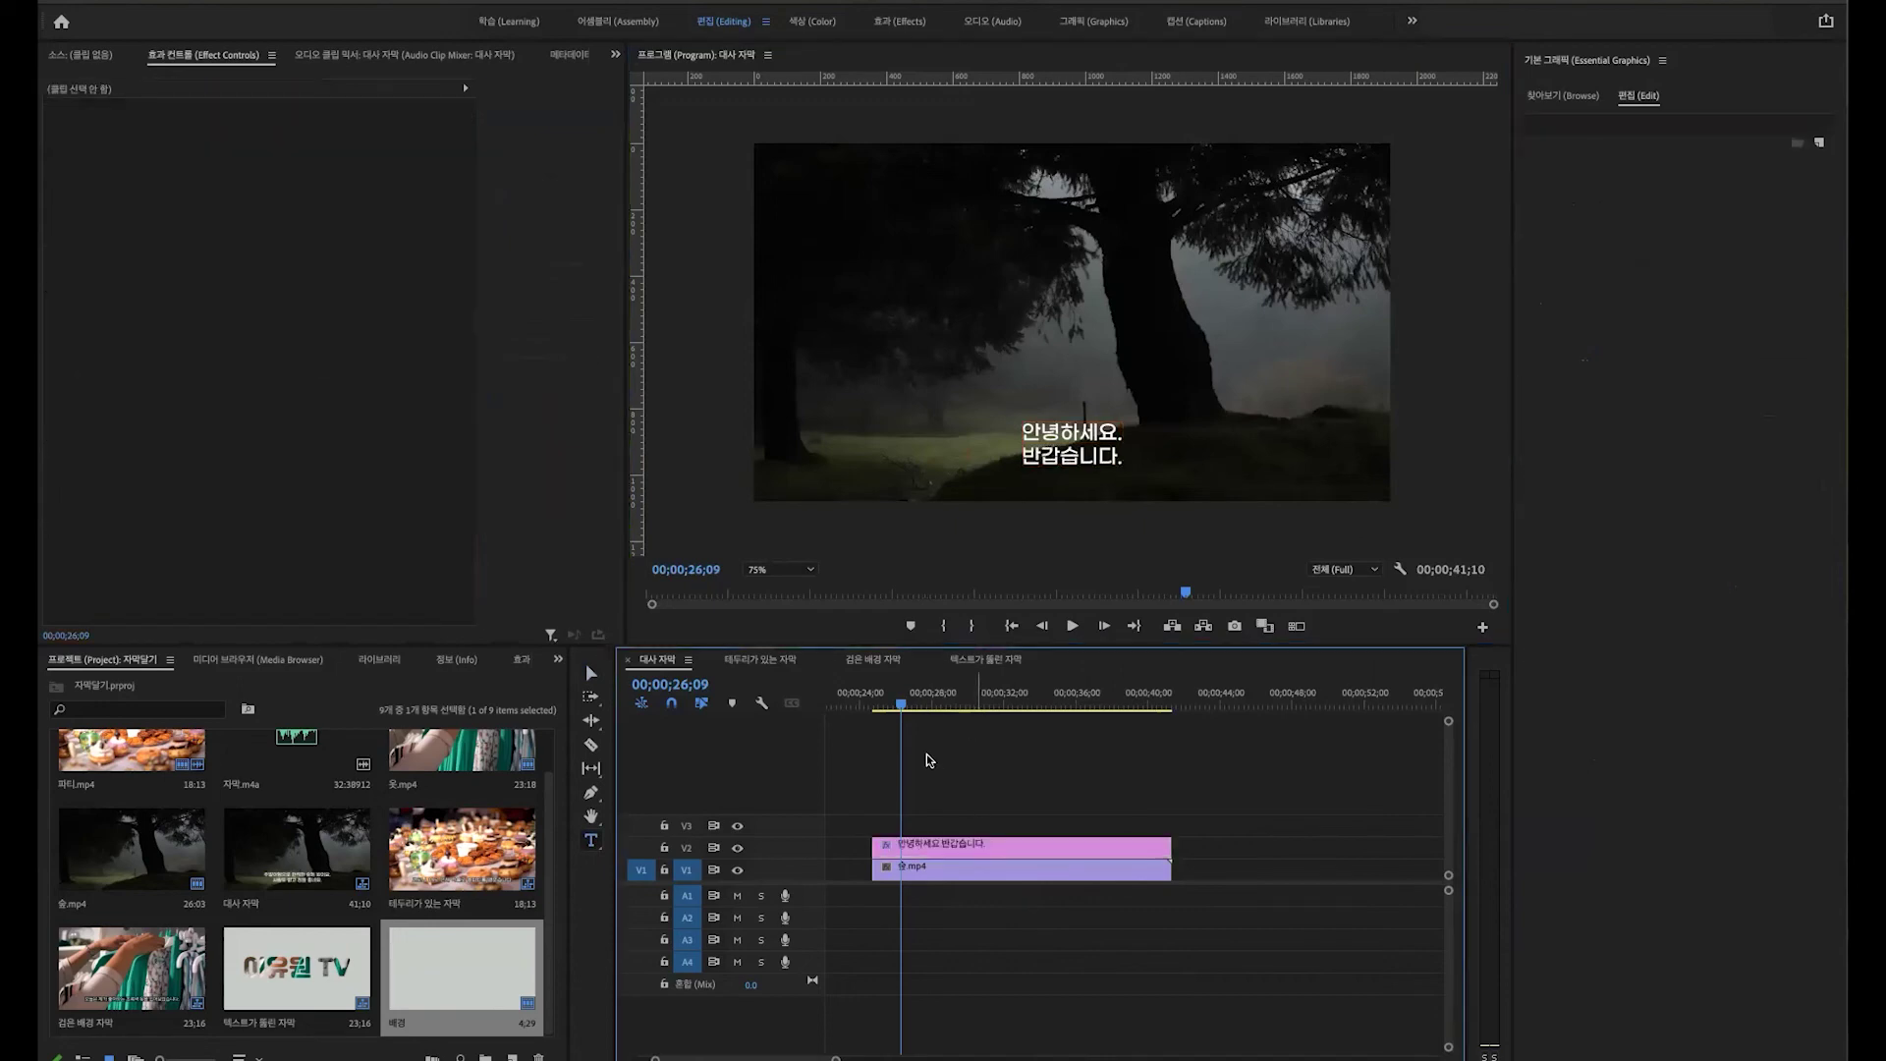
Step: Export the first caption clip of the 테두리가 있는 자막 sequence as a Motion Graphics Template named 자막달기_검은 테두리 자막 in the Local Templates Folder
left_click(769, 663)
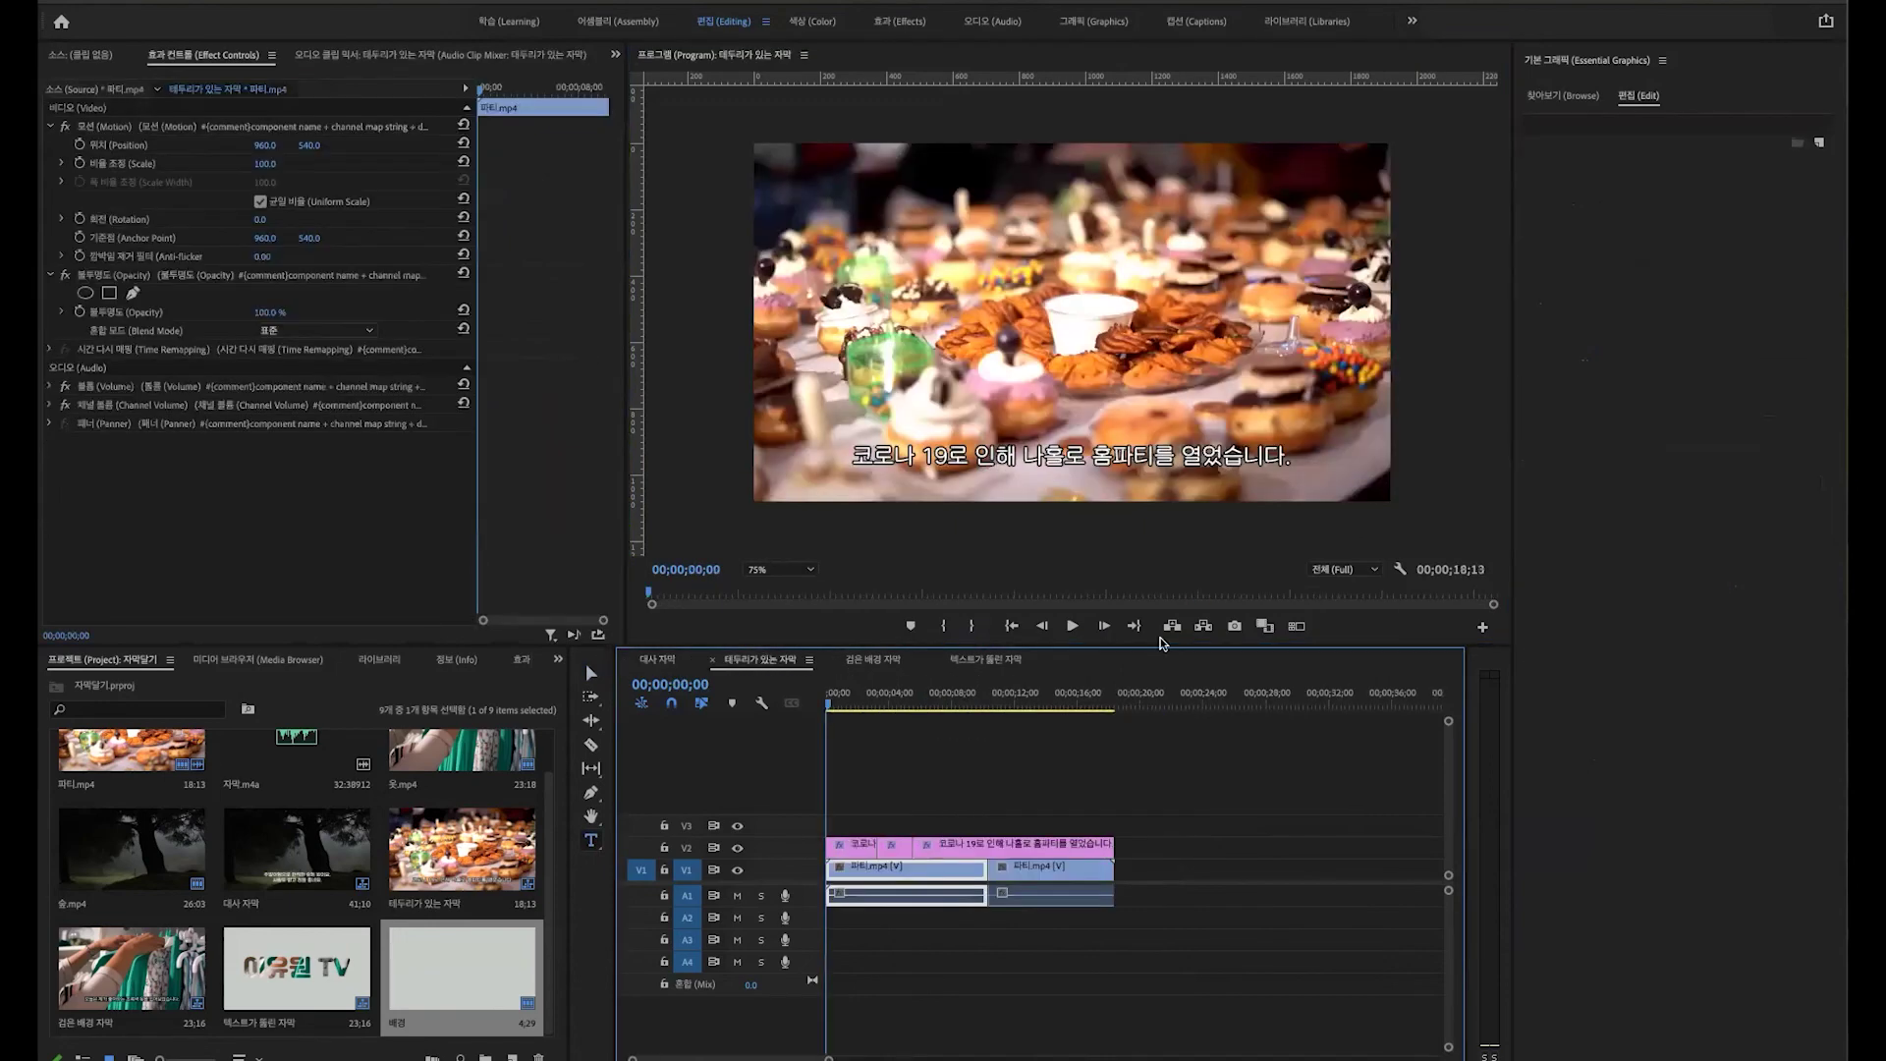
key("space")
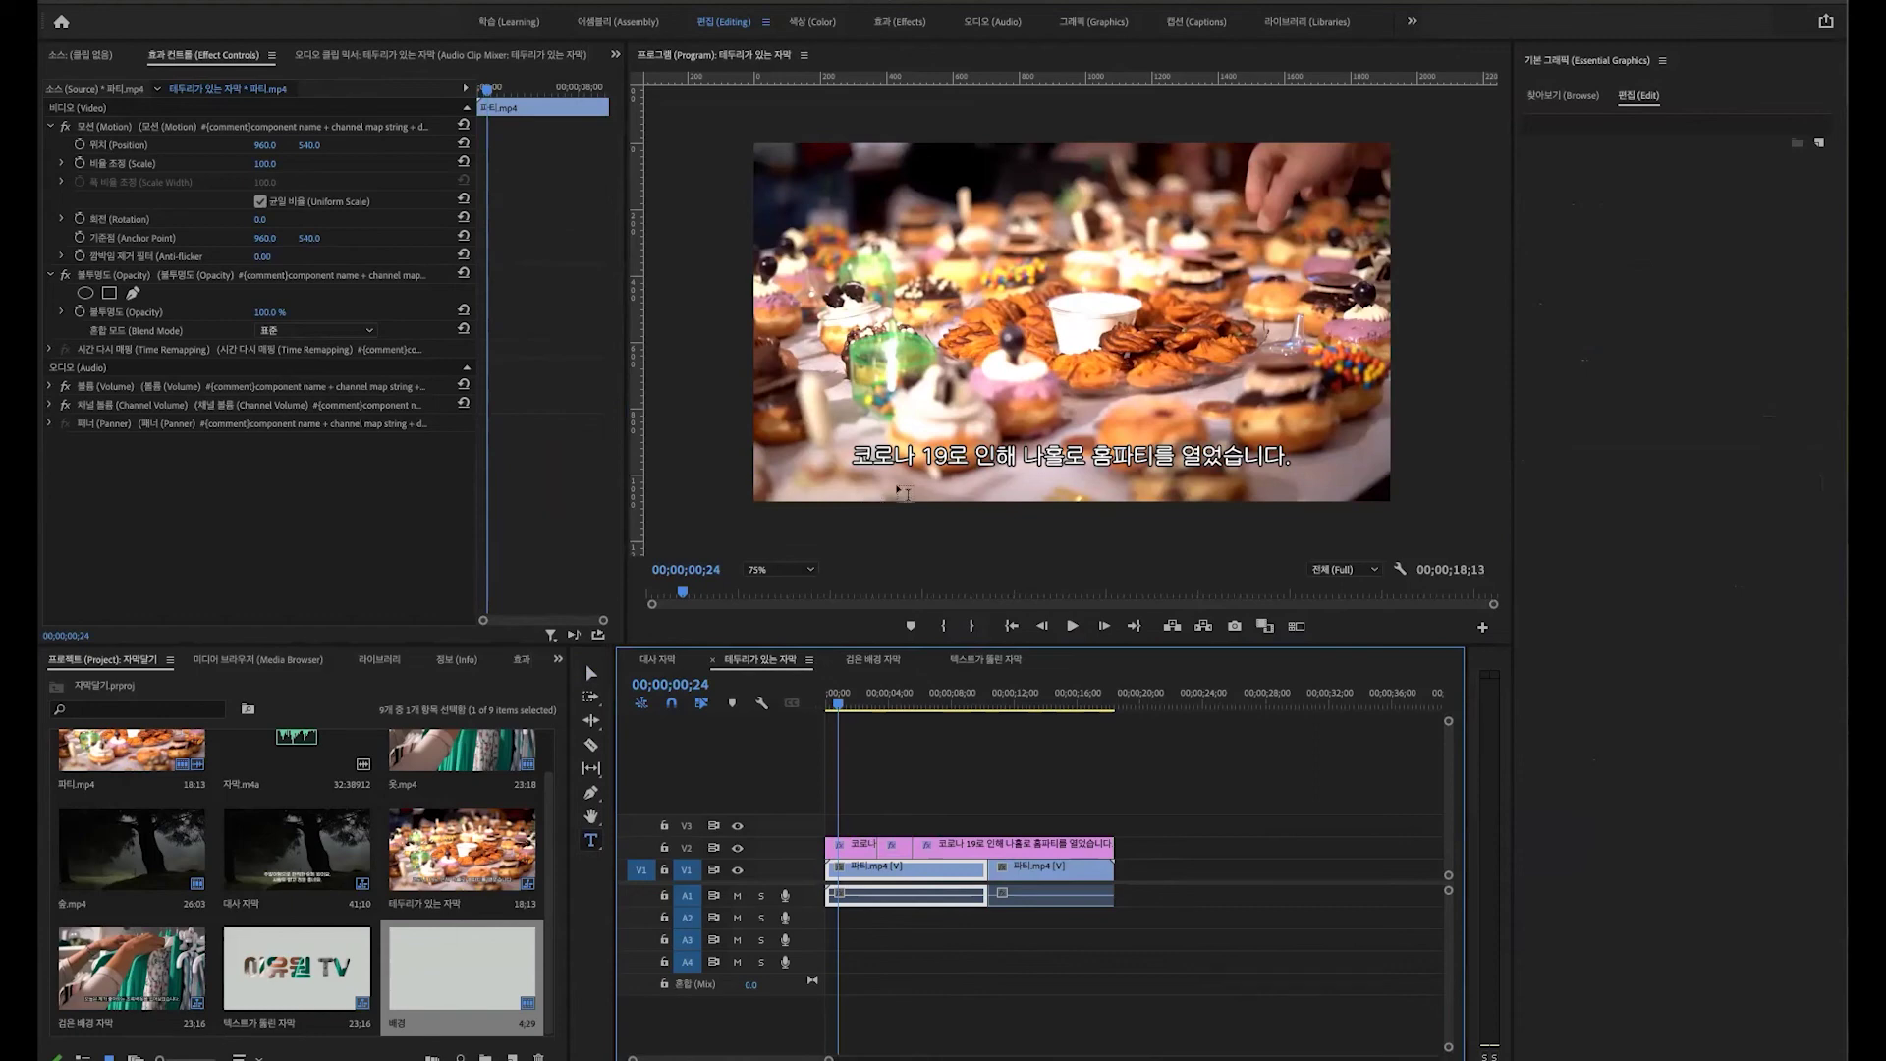
left_click_drag(847, 705, 854, 705)
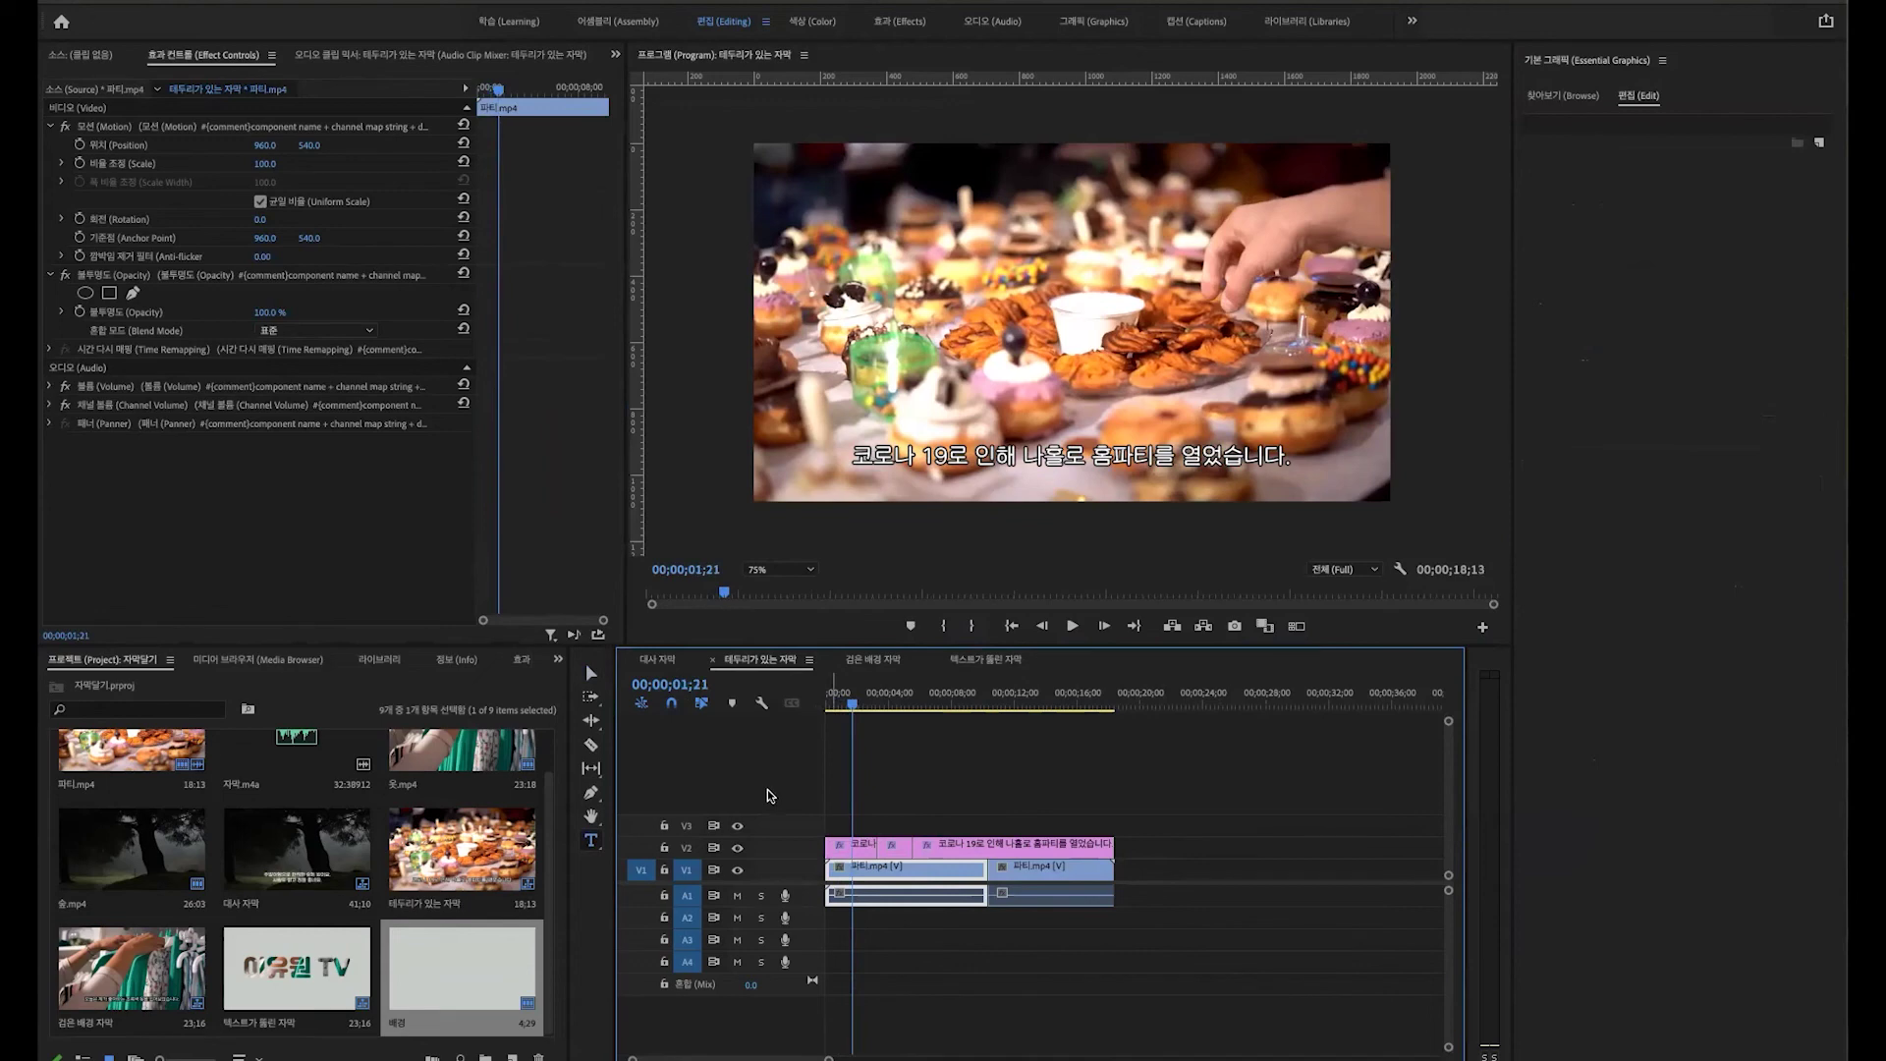
left_click(591, 674)
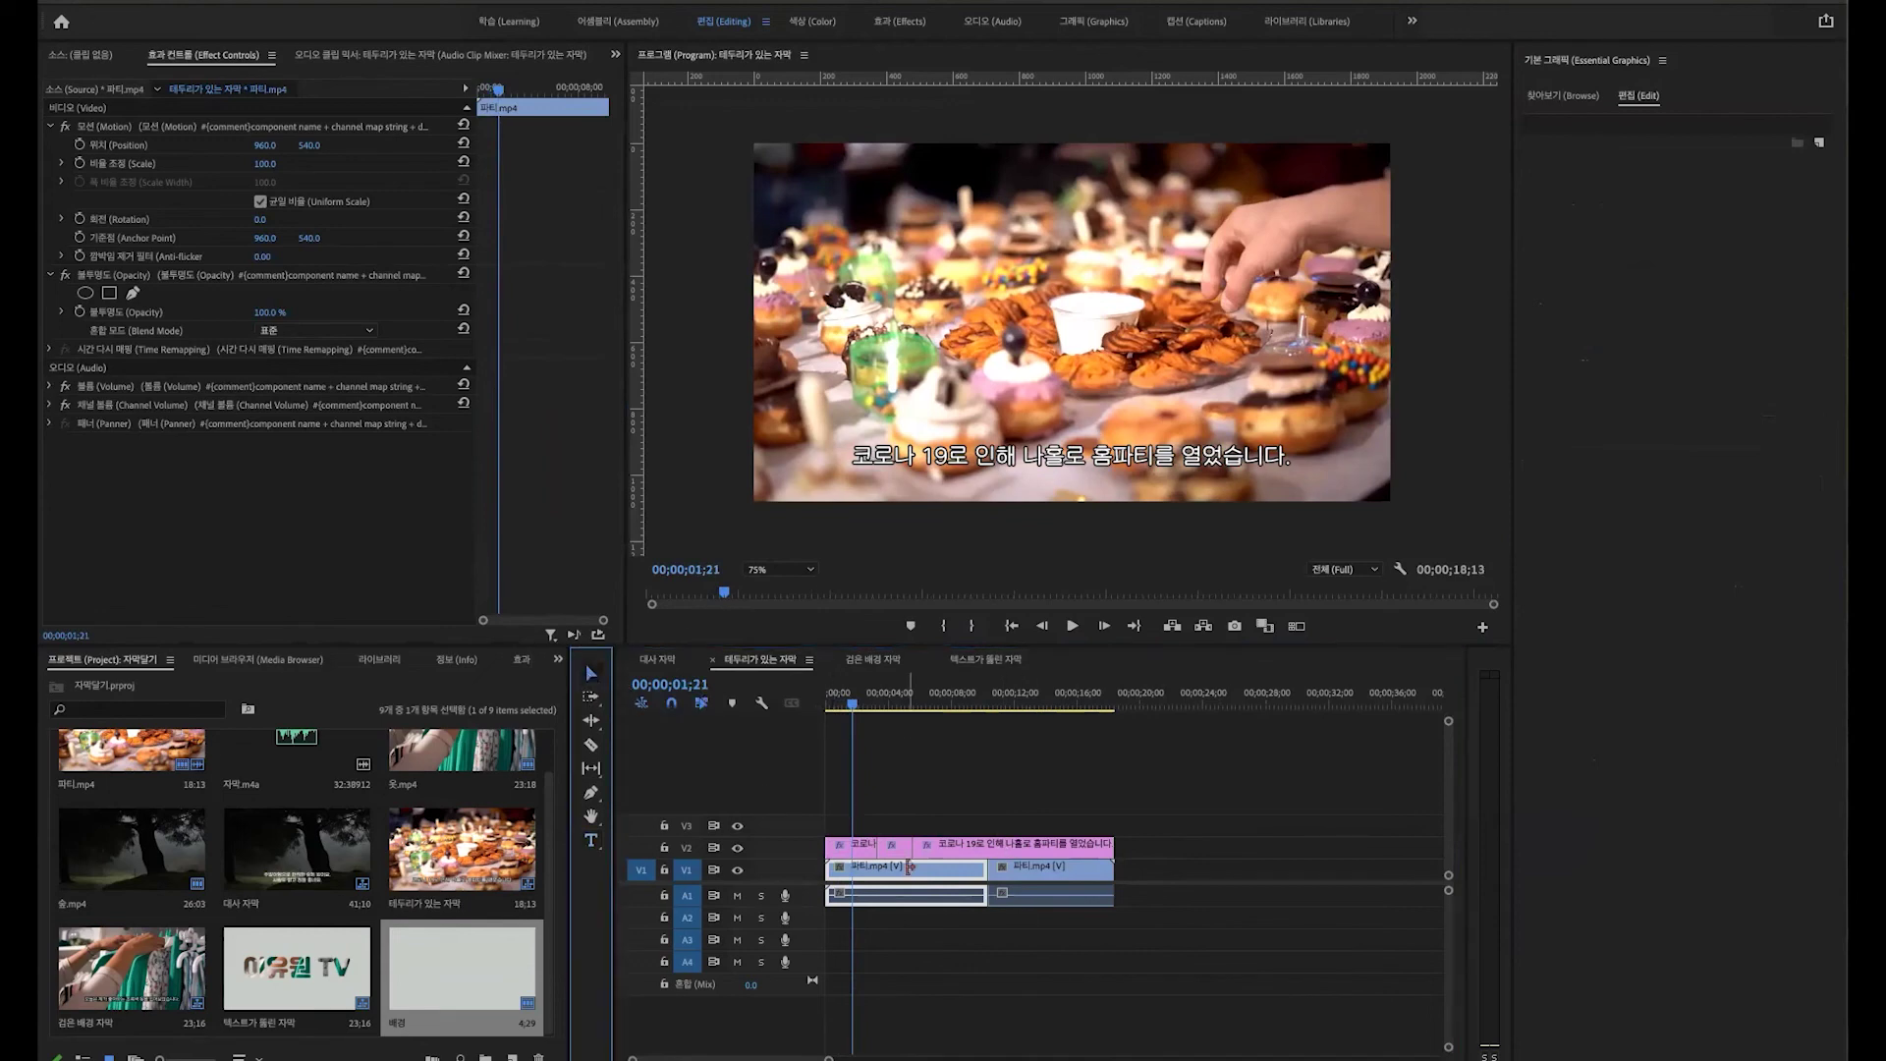
left_click(857, 847)
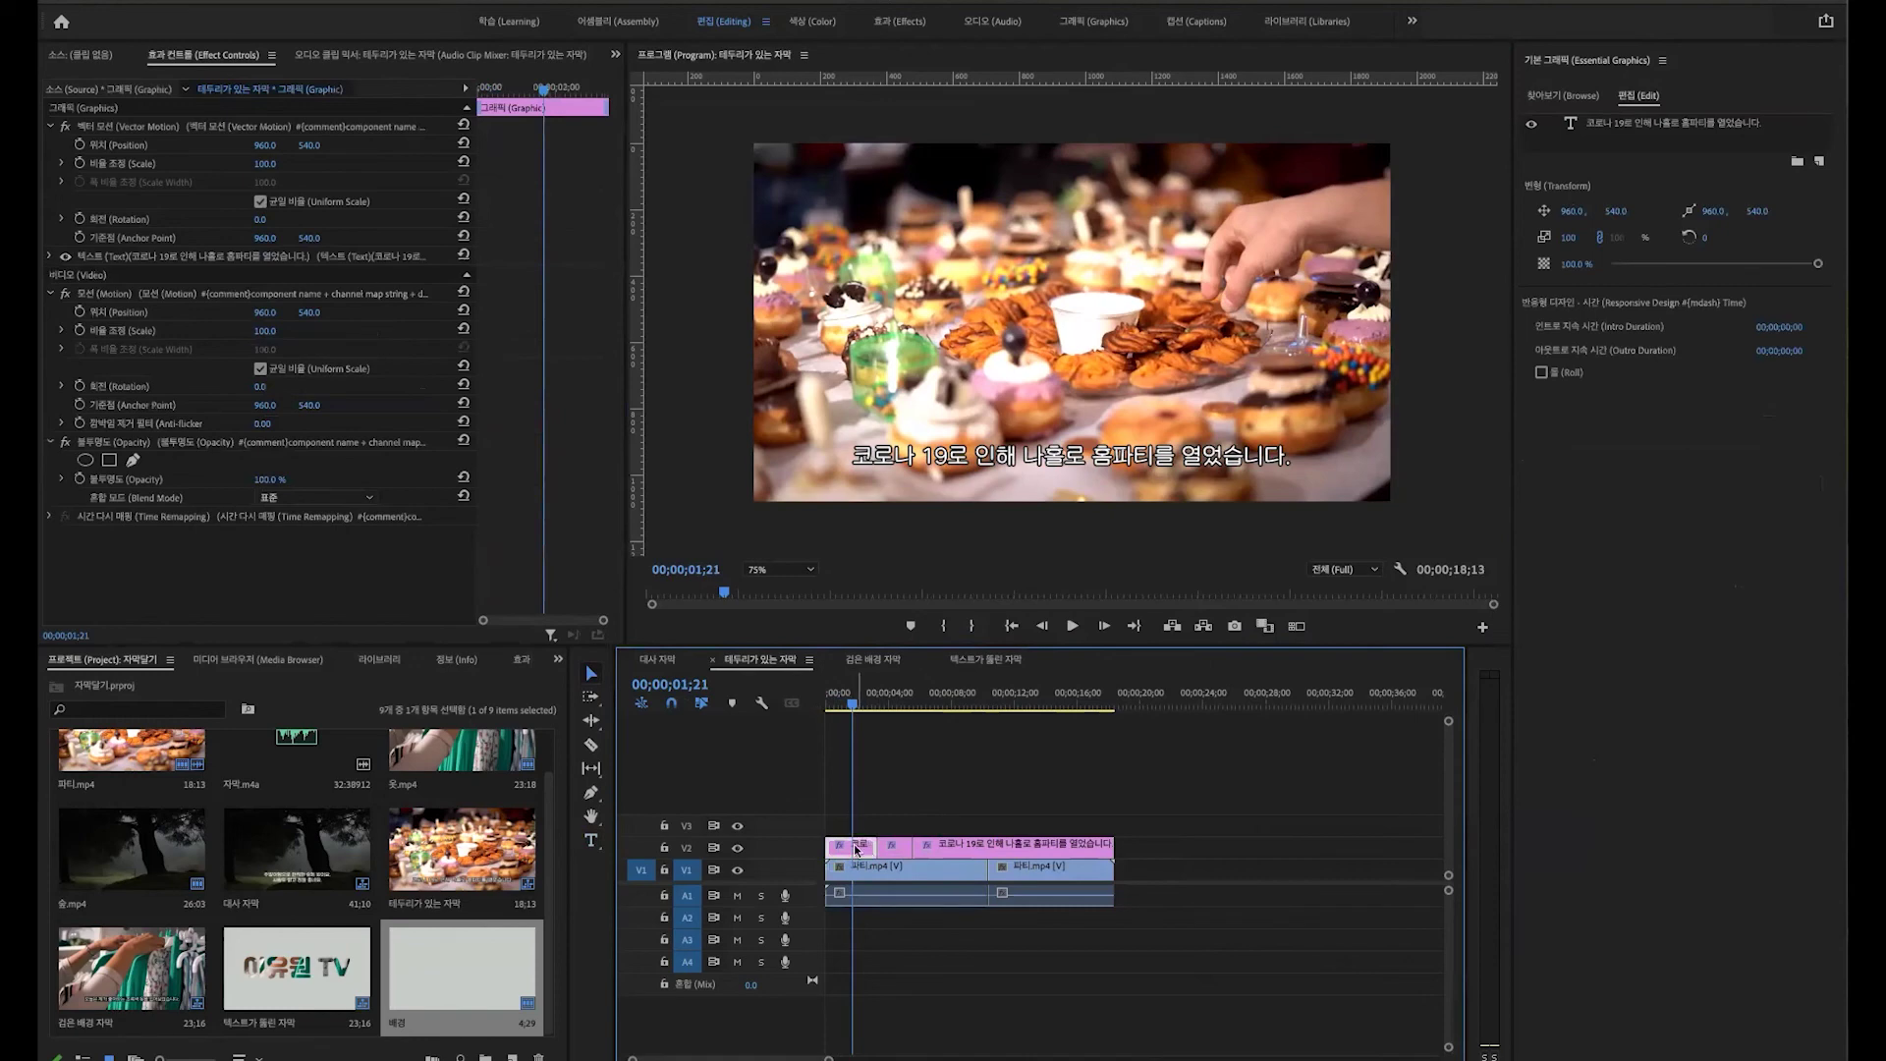
right_click(863, 851)
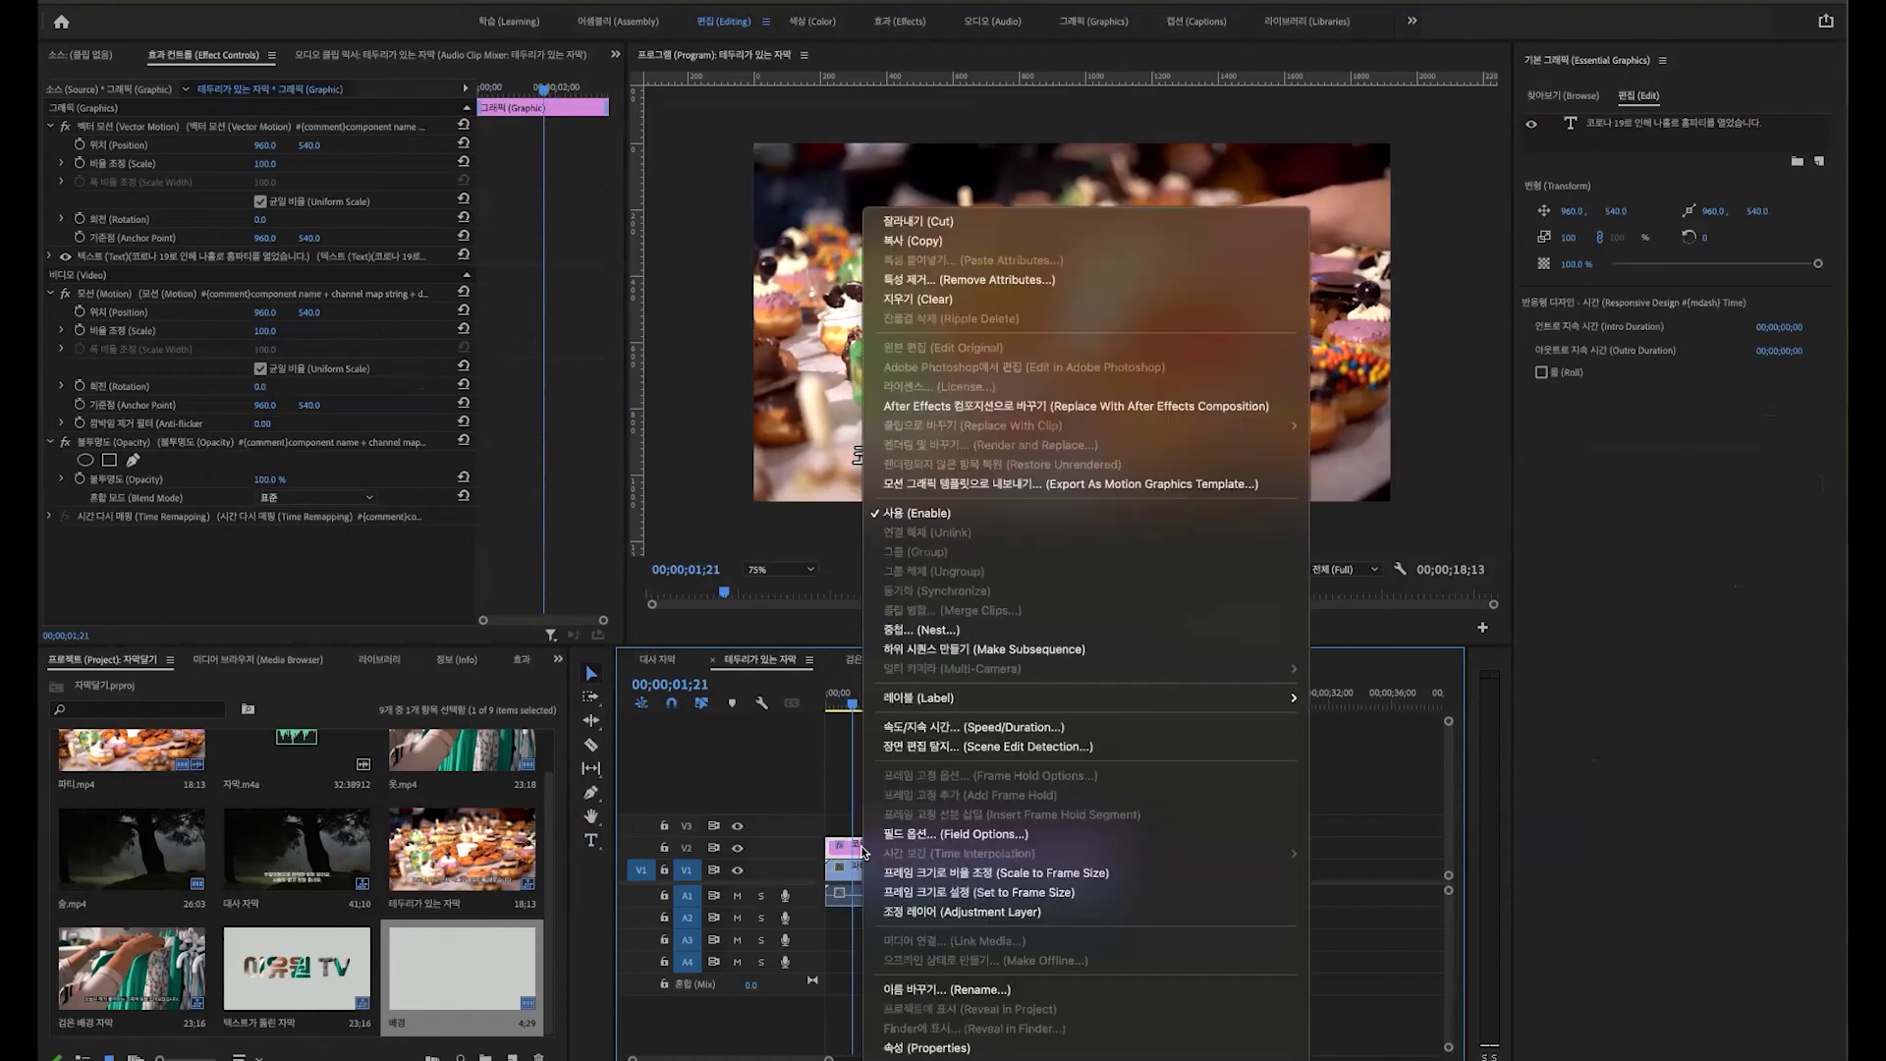
left_click(906, 485)
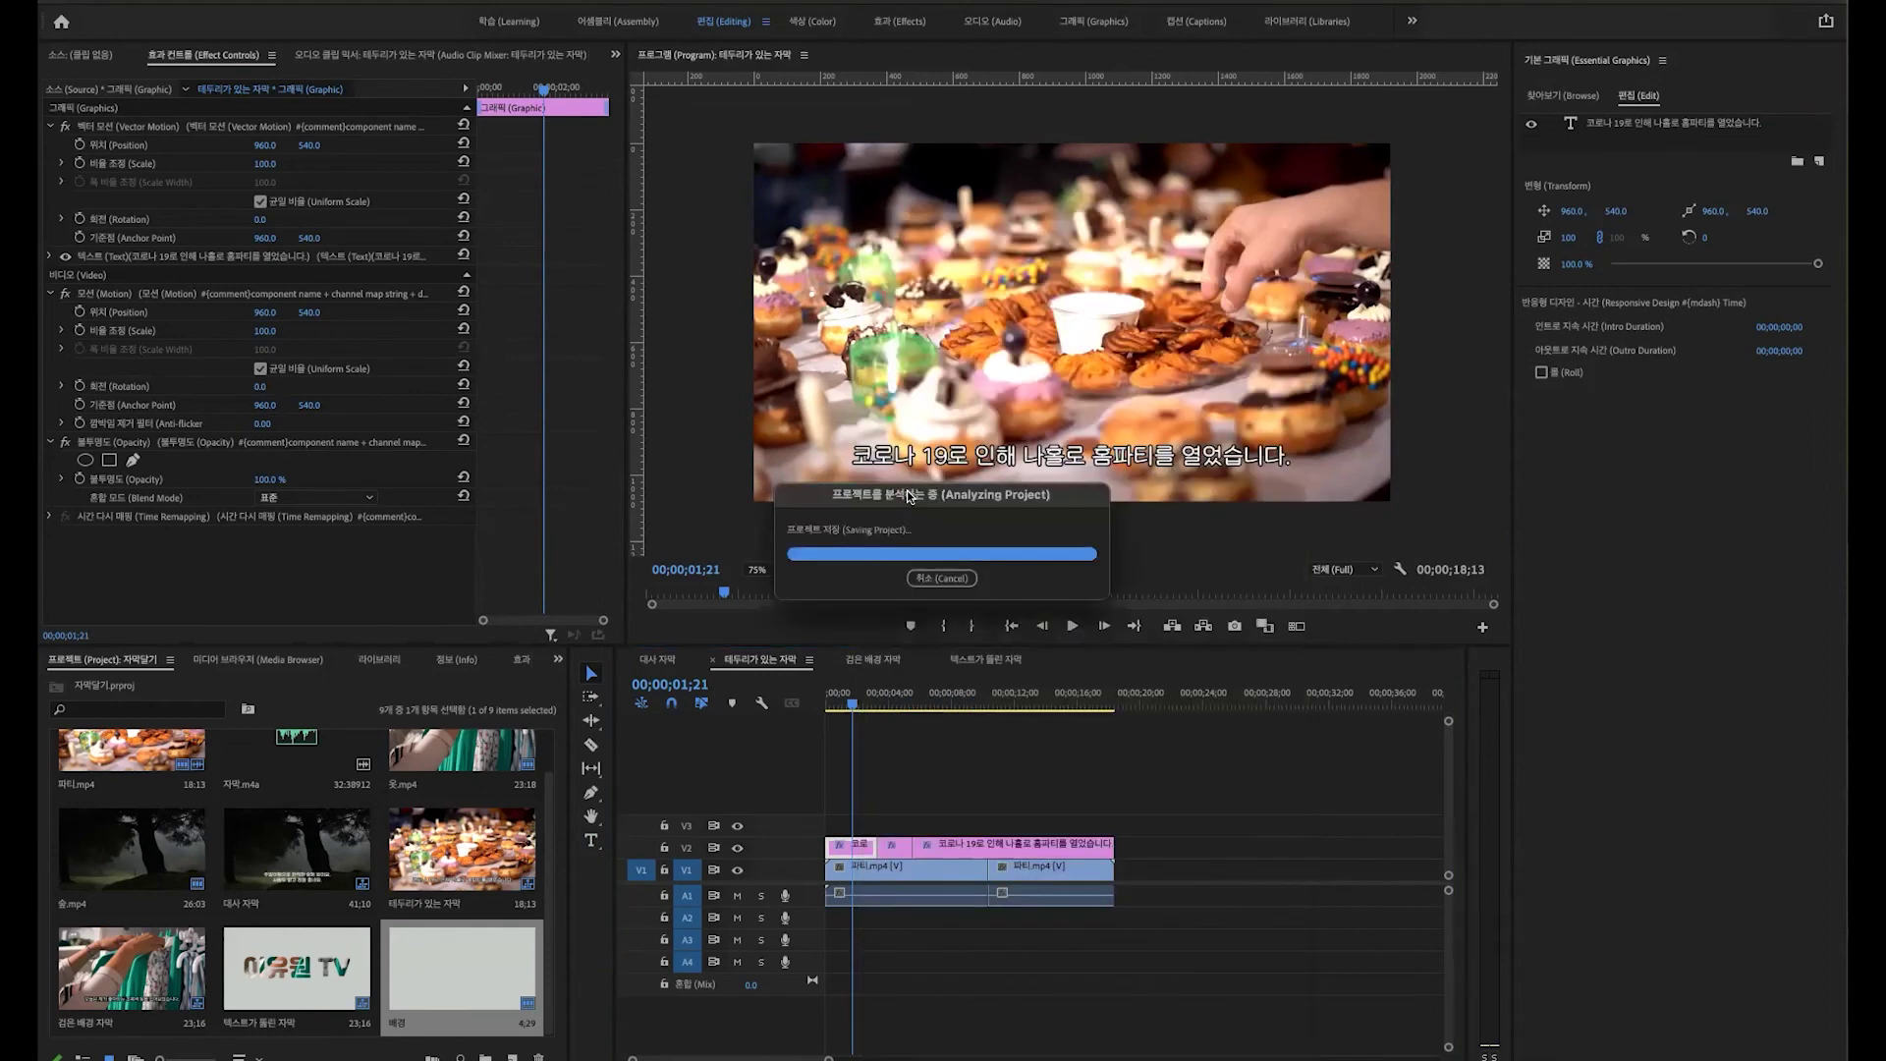
left_click_drag(846, 307, 1168, 497)
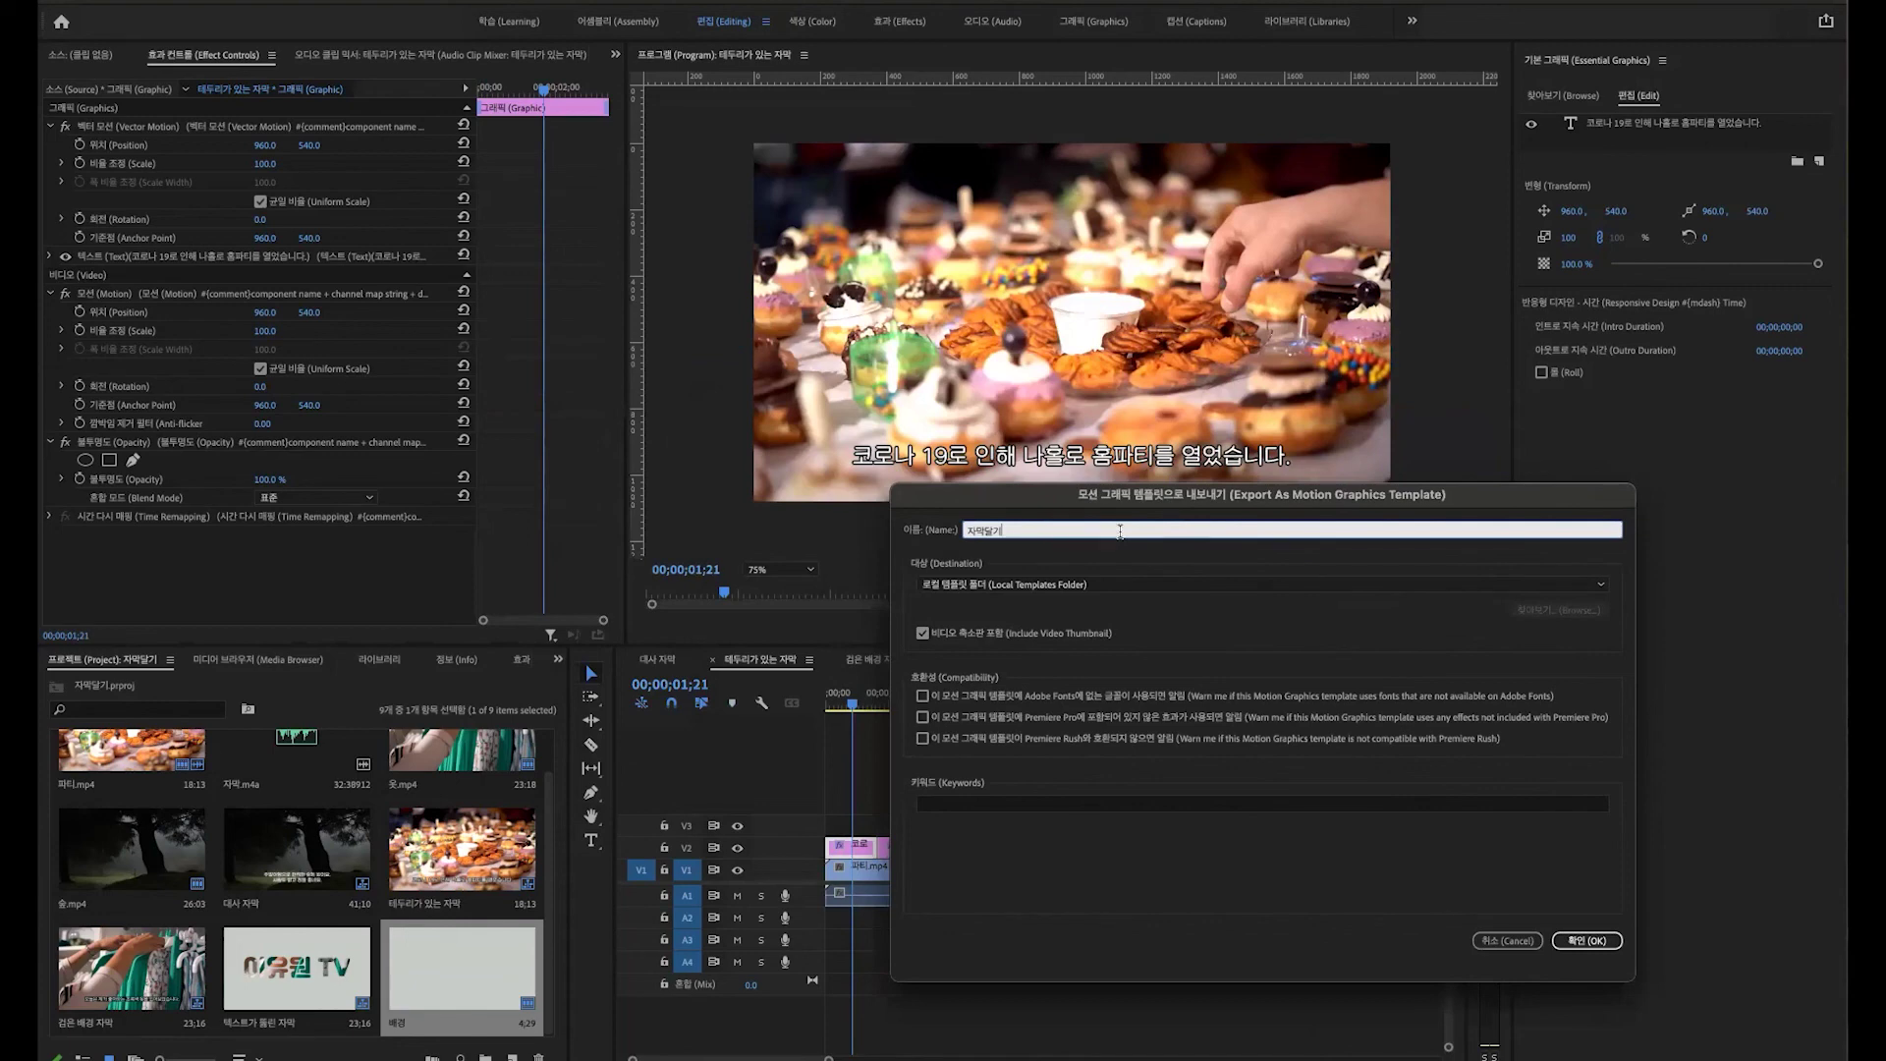
type("자막달기 테")
left_click(1584, 938)
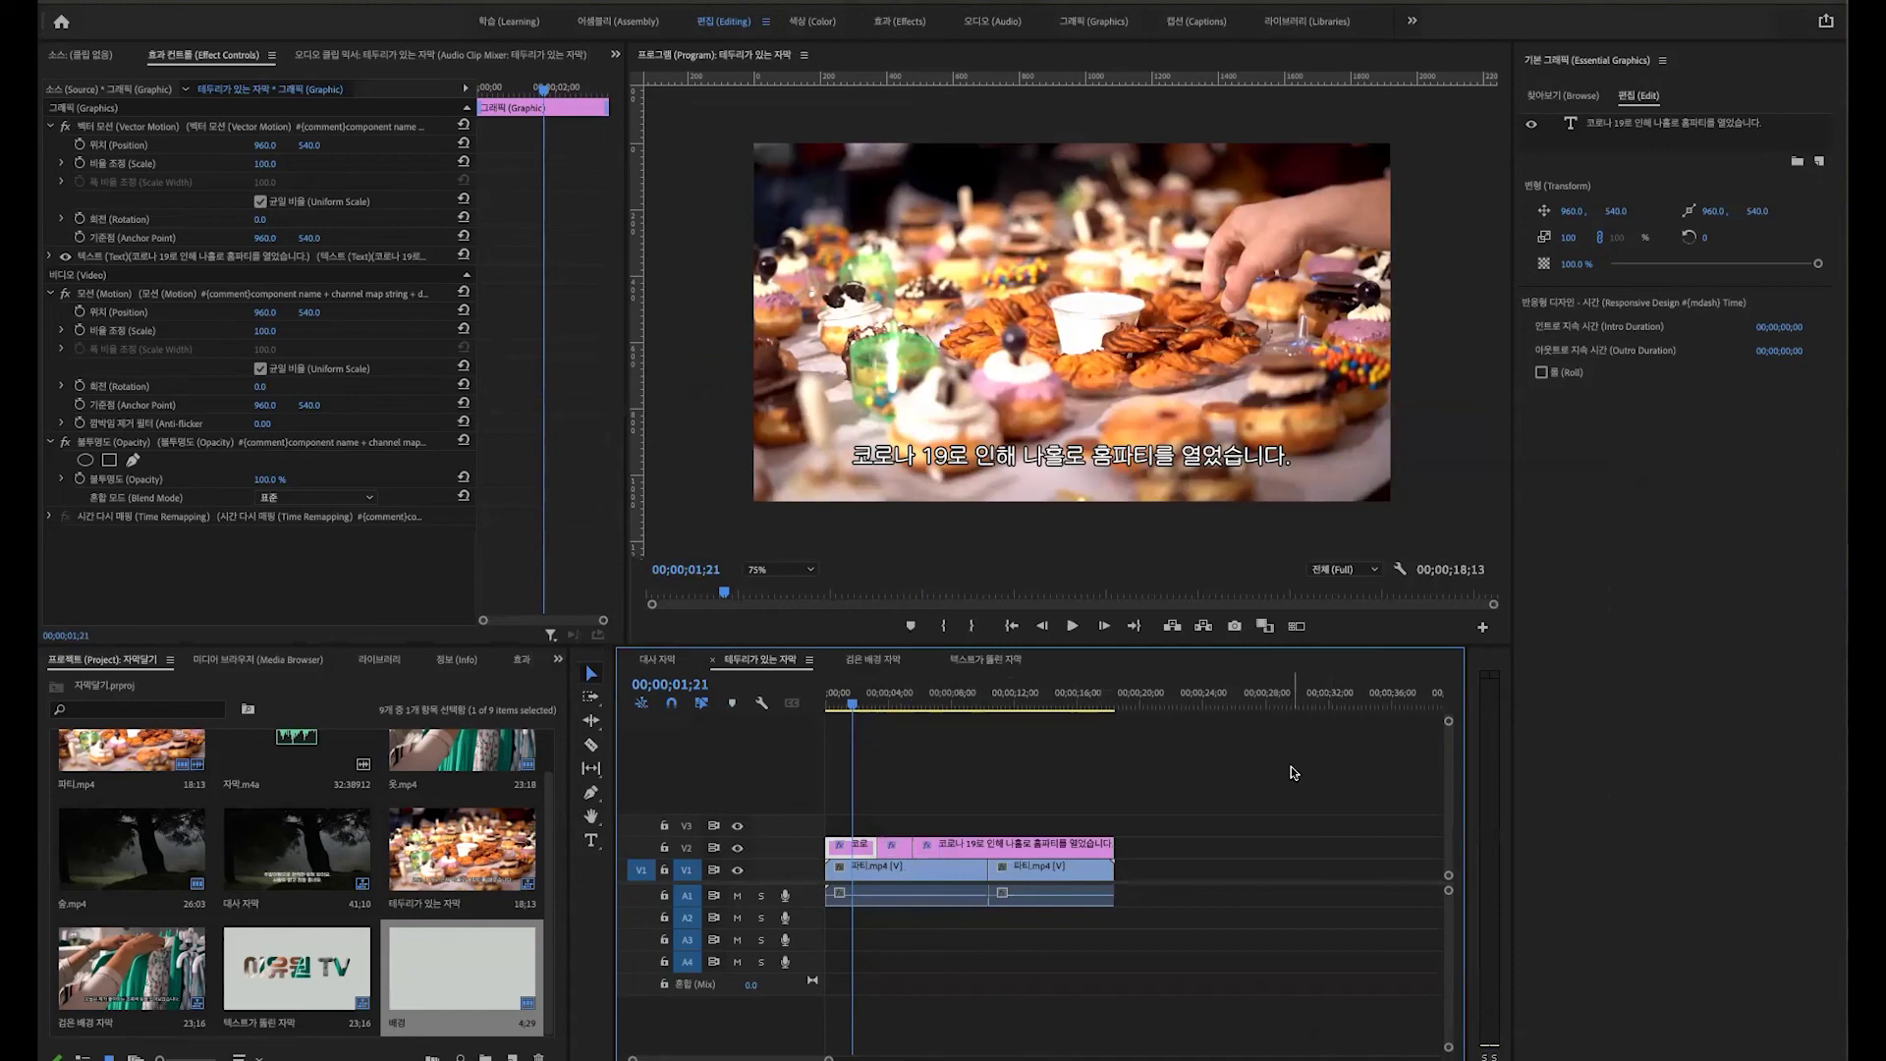
Step: In the 대사 자막 sequence, replace the V2 caption with the 자막달기_검은 테두리 자막 template across the moved 숲.mp4 clip and park the playhead at 00;00;36;29
left_click(1562, 95)
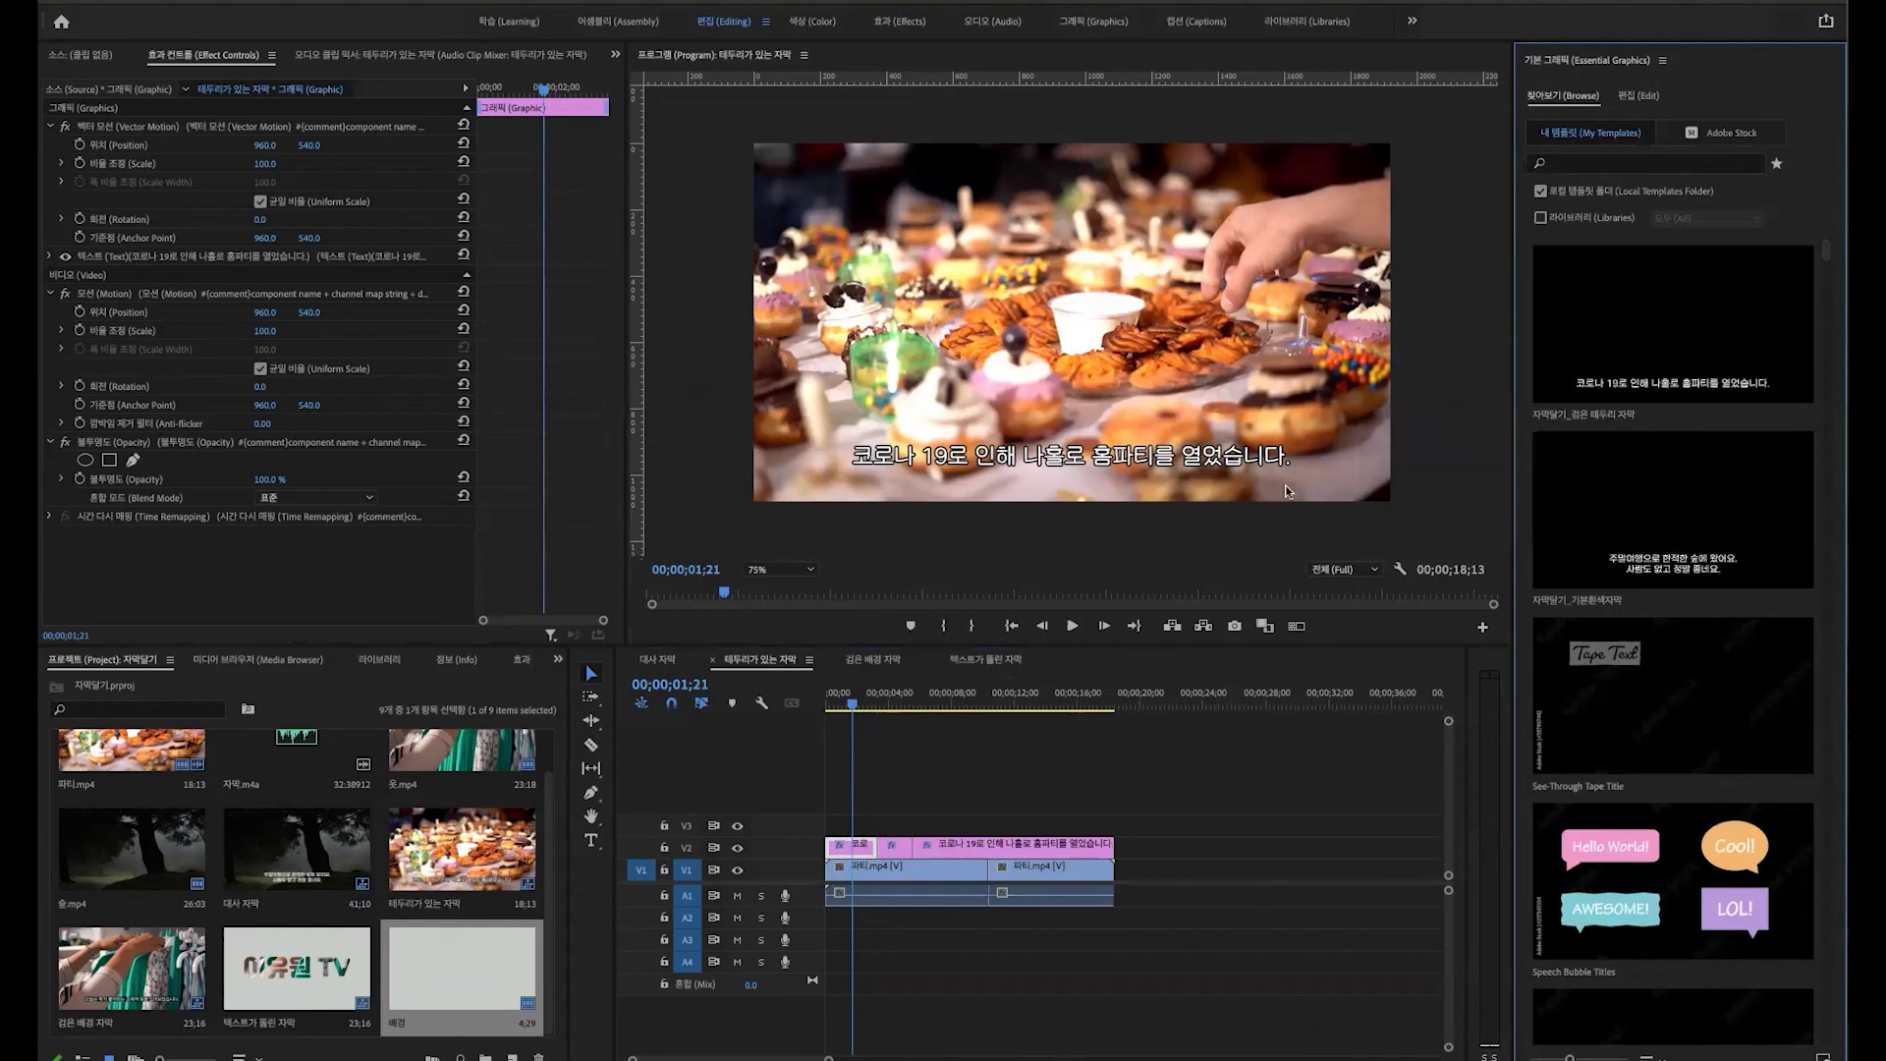
left_click(657, 659)
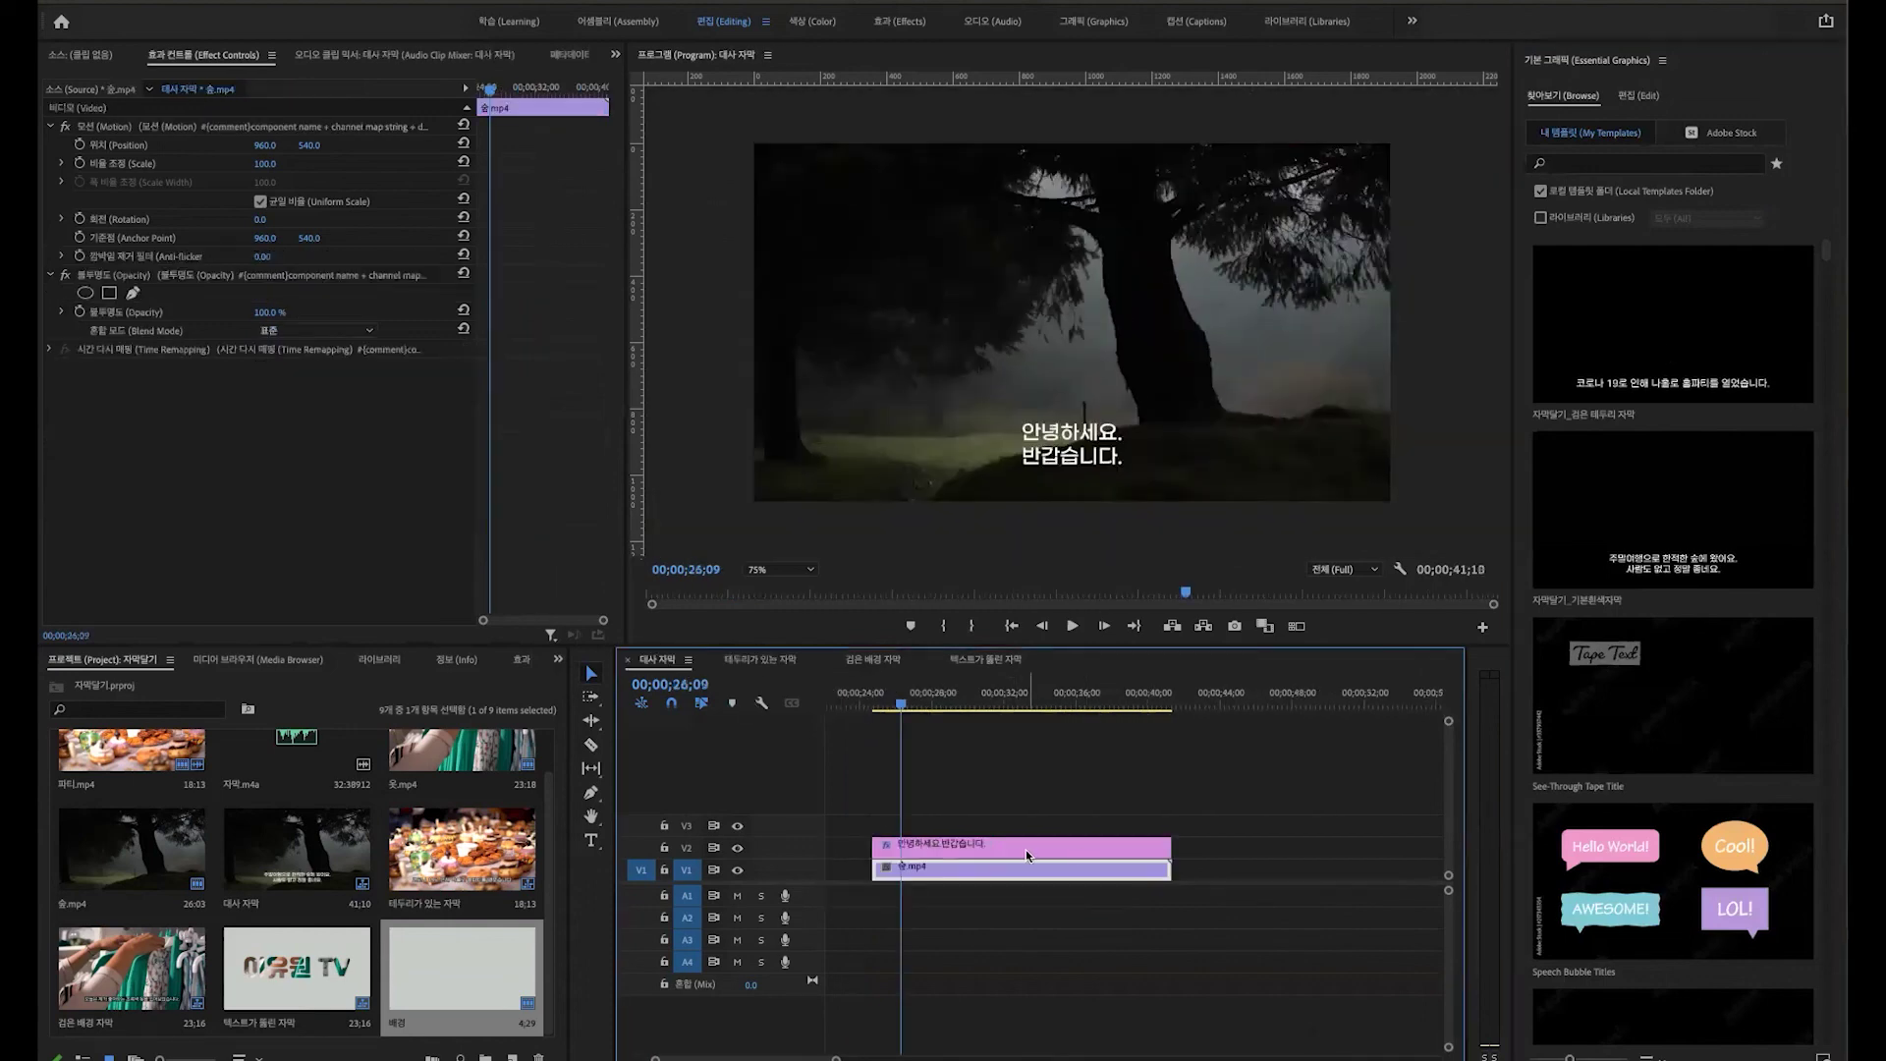
key("Delete")
left_click(1698, 222)
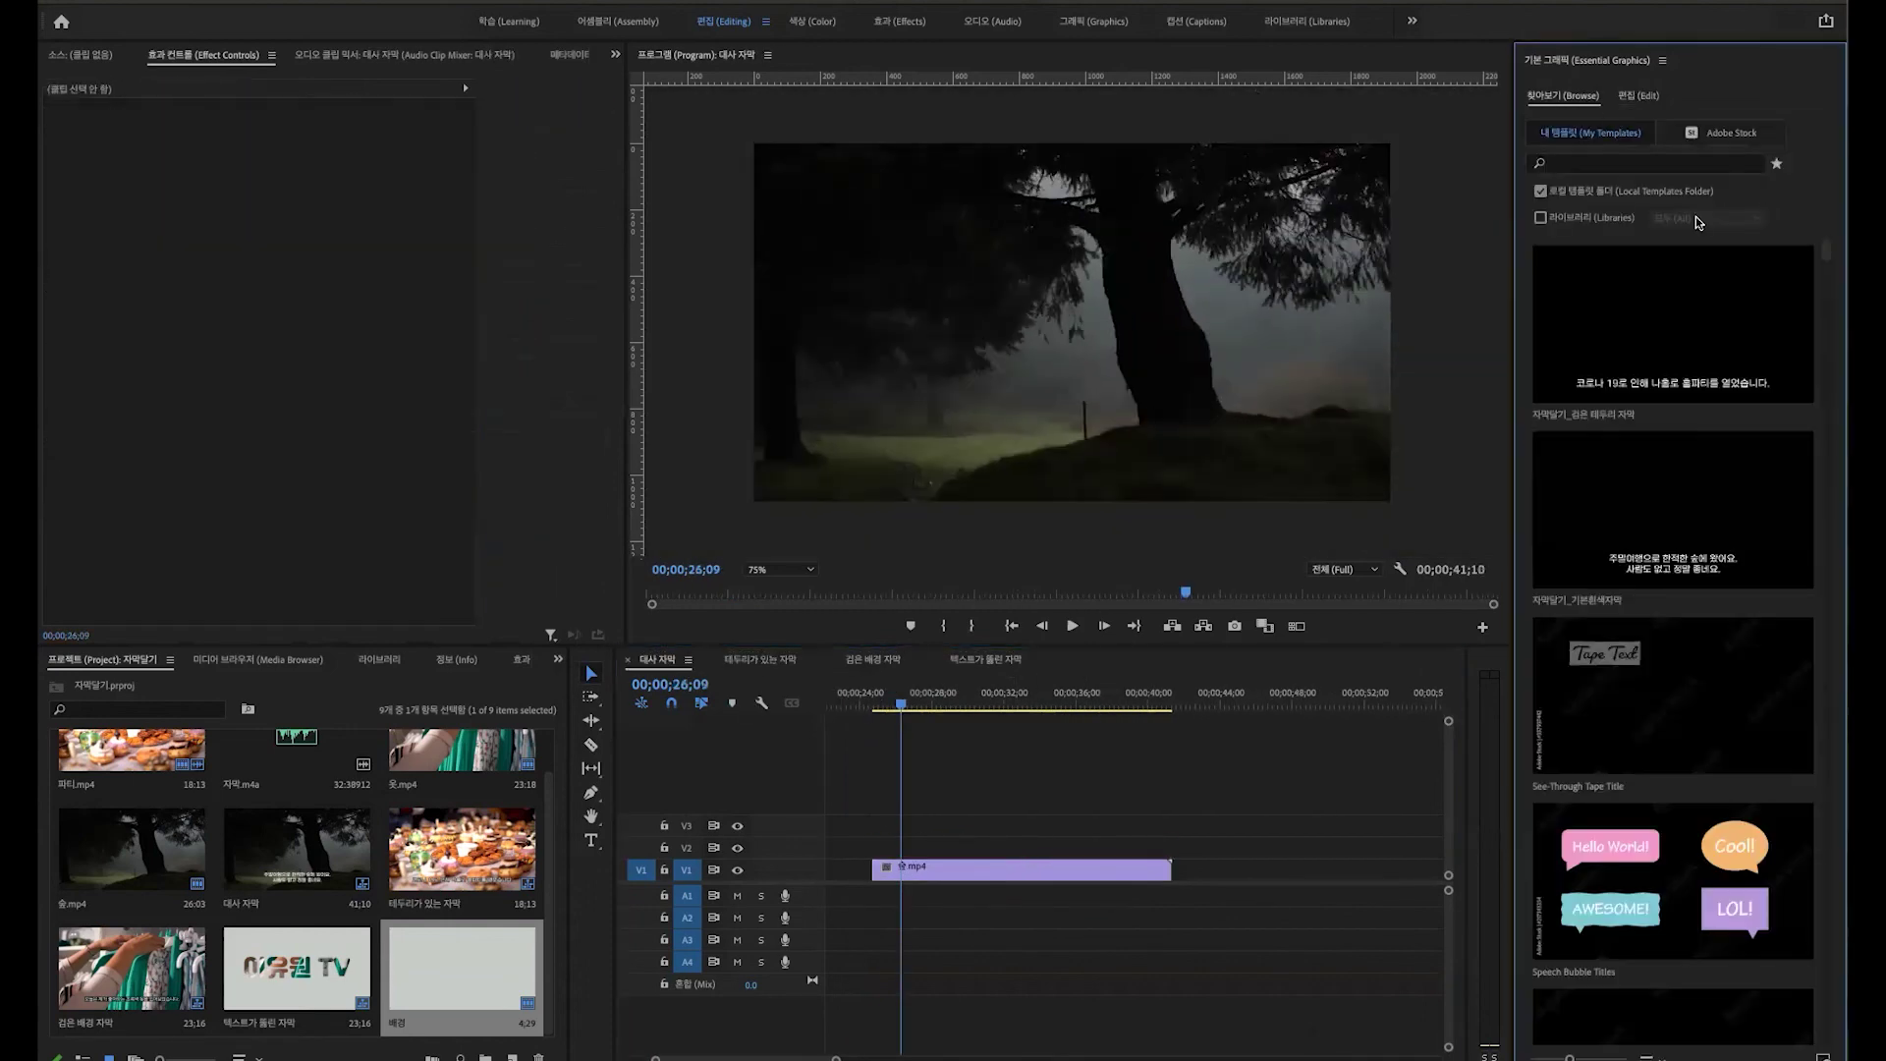
left_click_drag(1654, 319, 1171, 850)
left_click(884, 695)
left_click_drag(884, 698, 1093, 703)
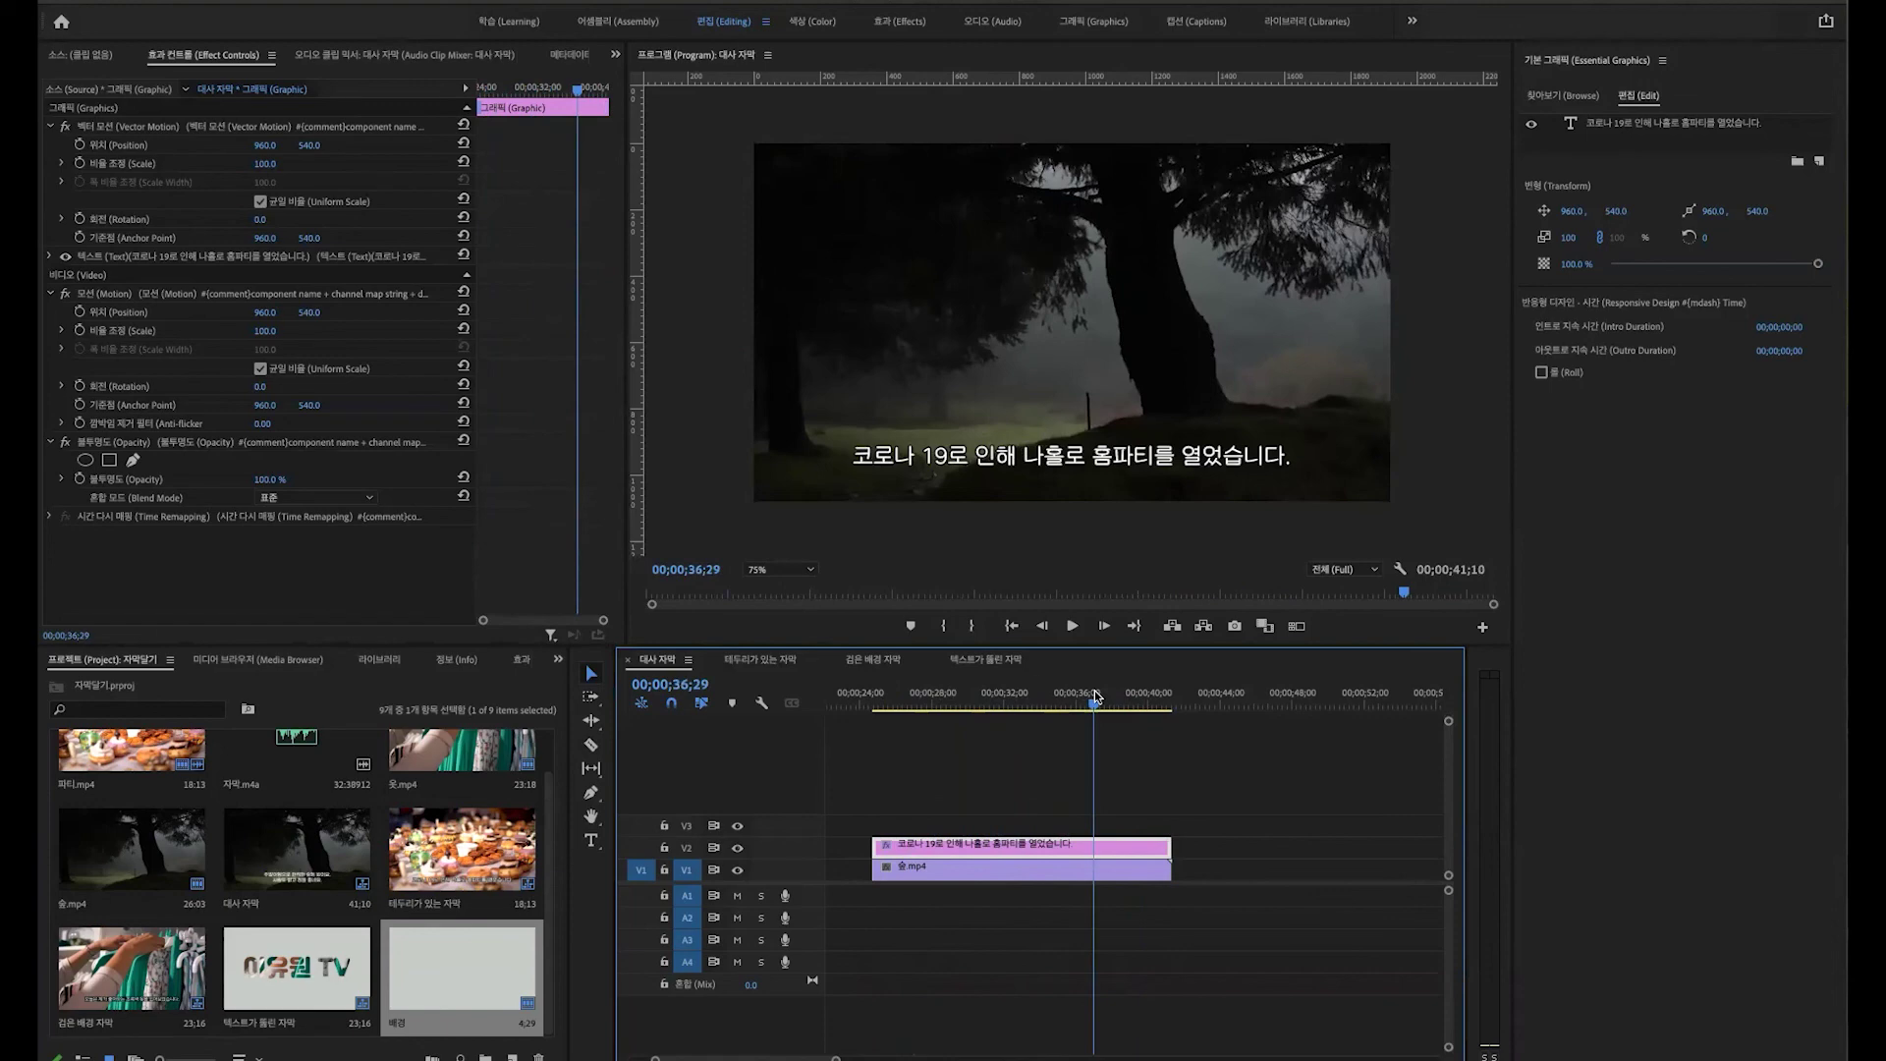
Step: Export the first caption clip of the 검은 배경 자막 sequence as a Motion Graphics Template named 자막달기_검은배경자막 in the Local Templates Folder
left_click(876, 661)
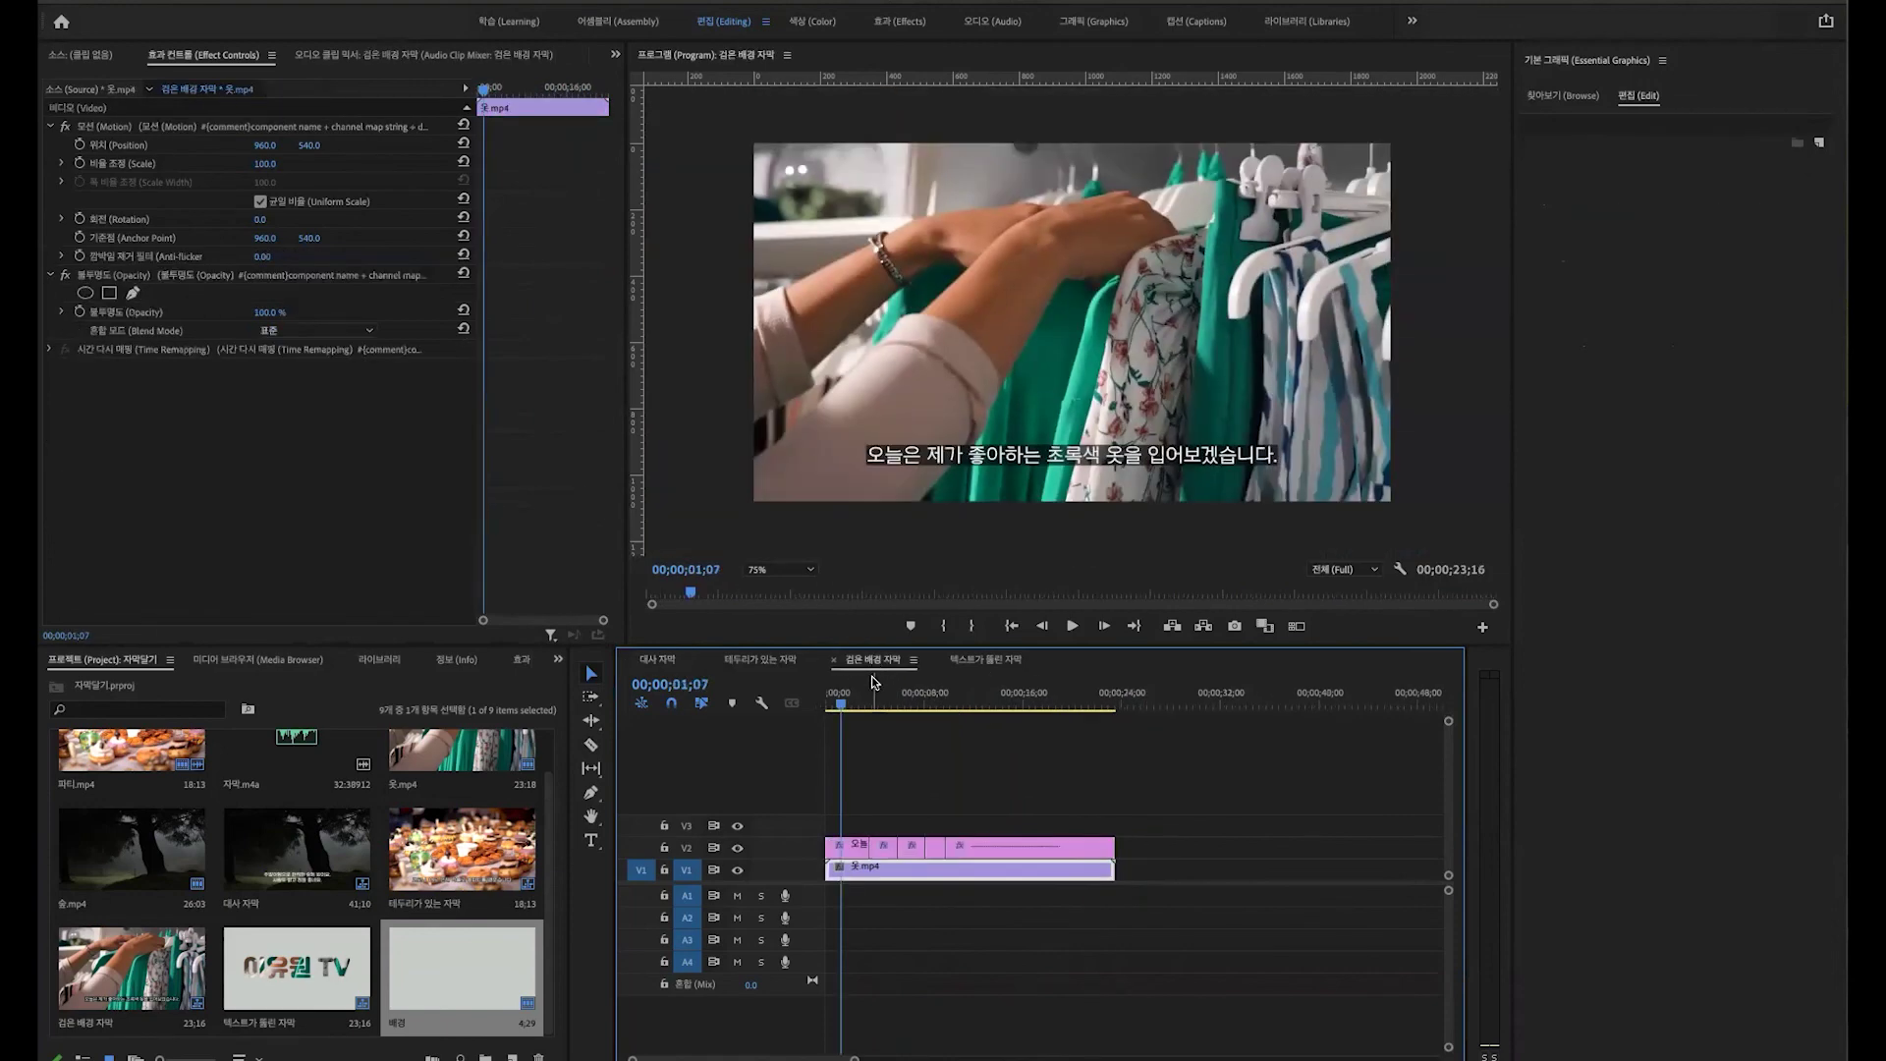
left_click(848, 707)
left_click(849, 708)
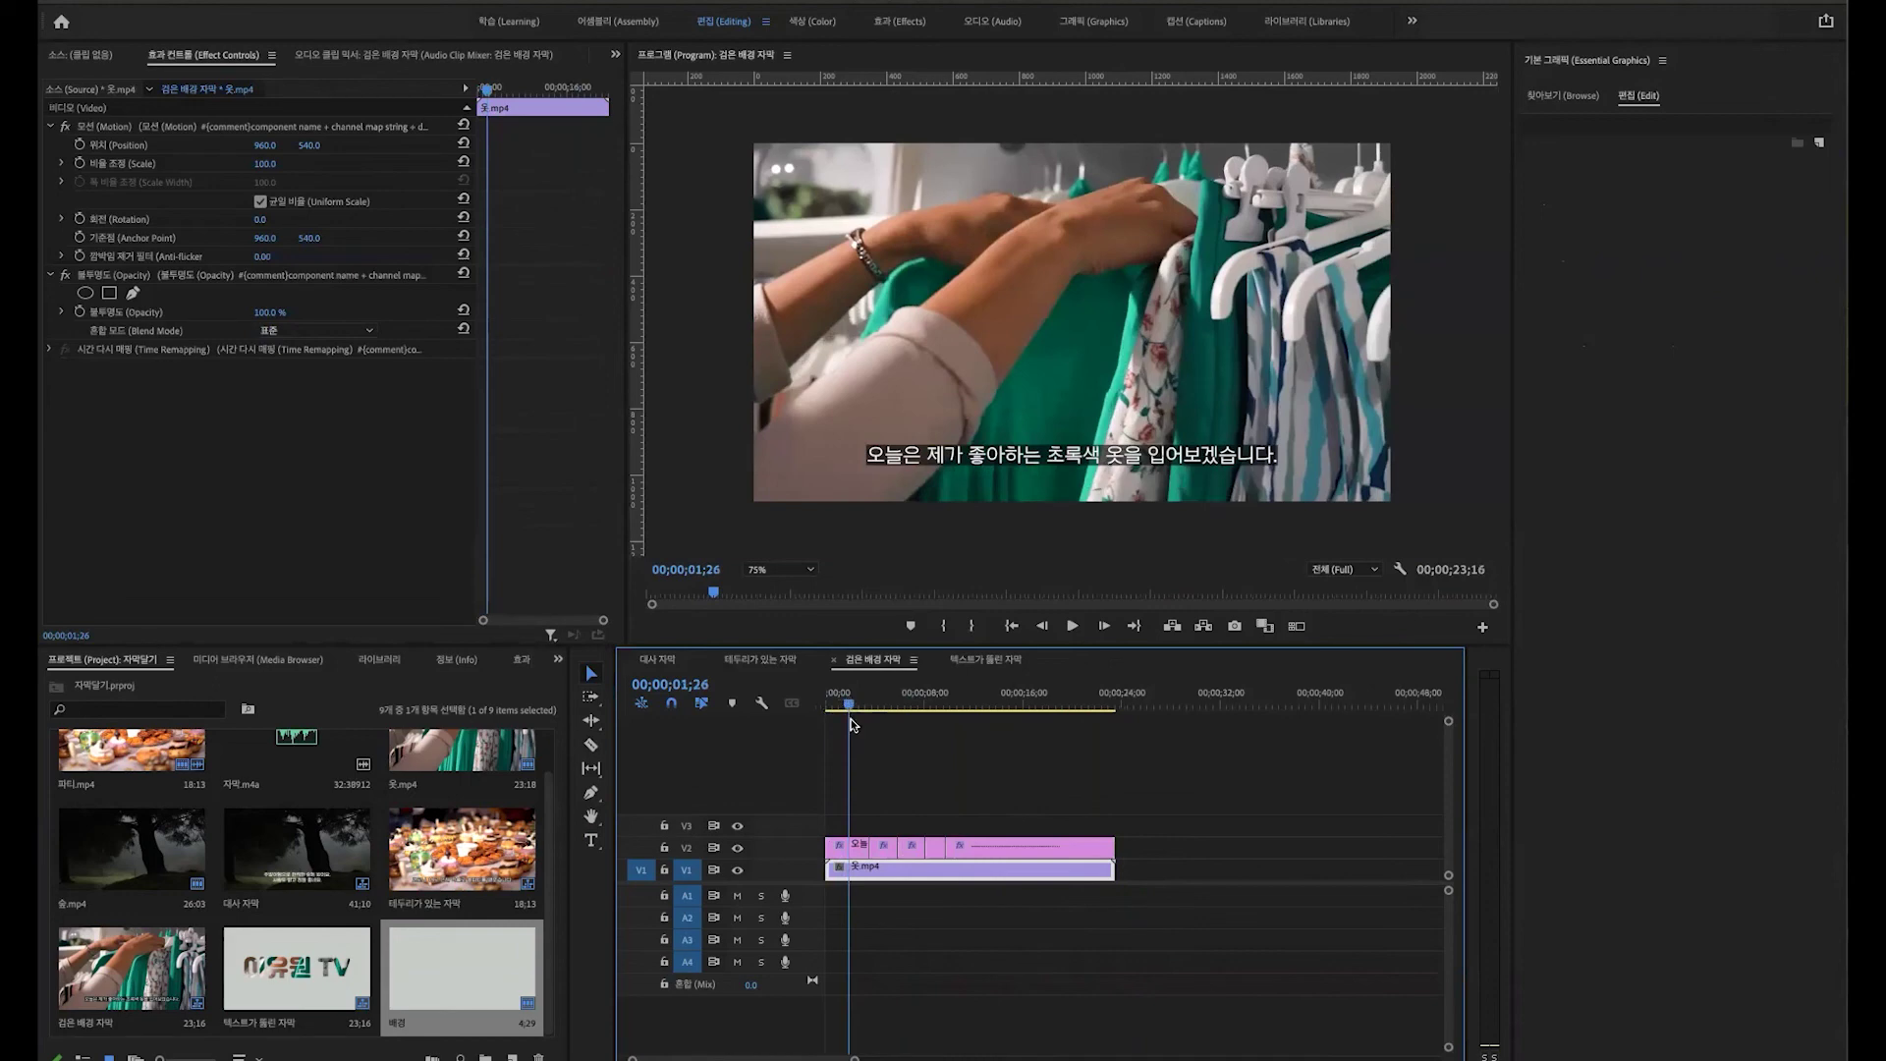
left_click(859, 849)
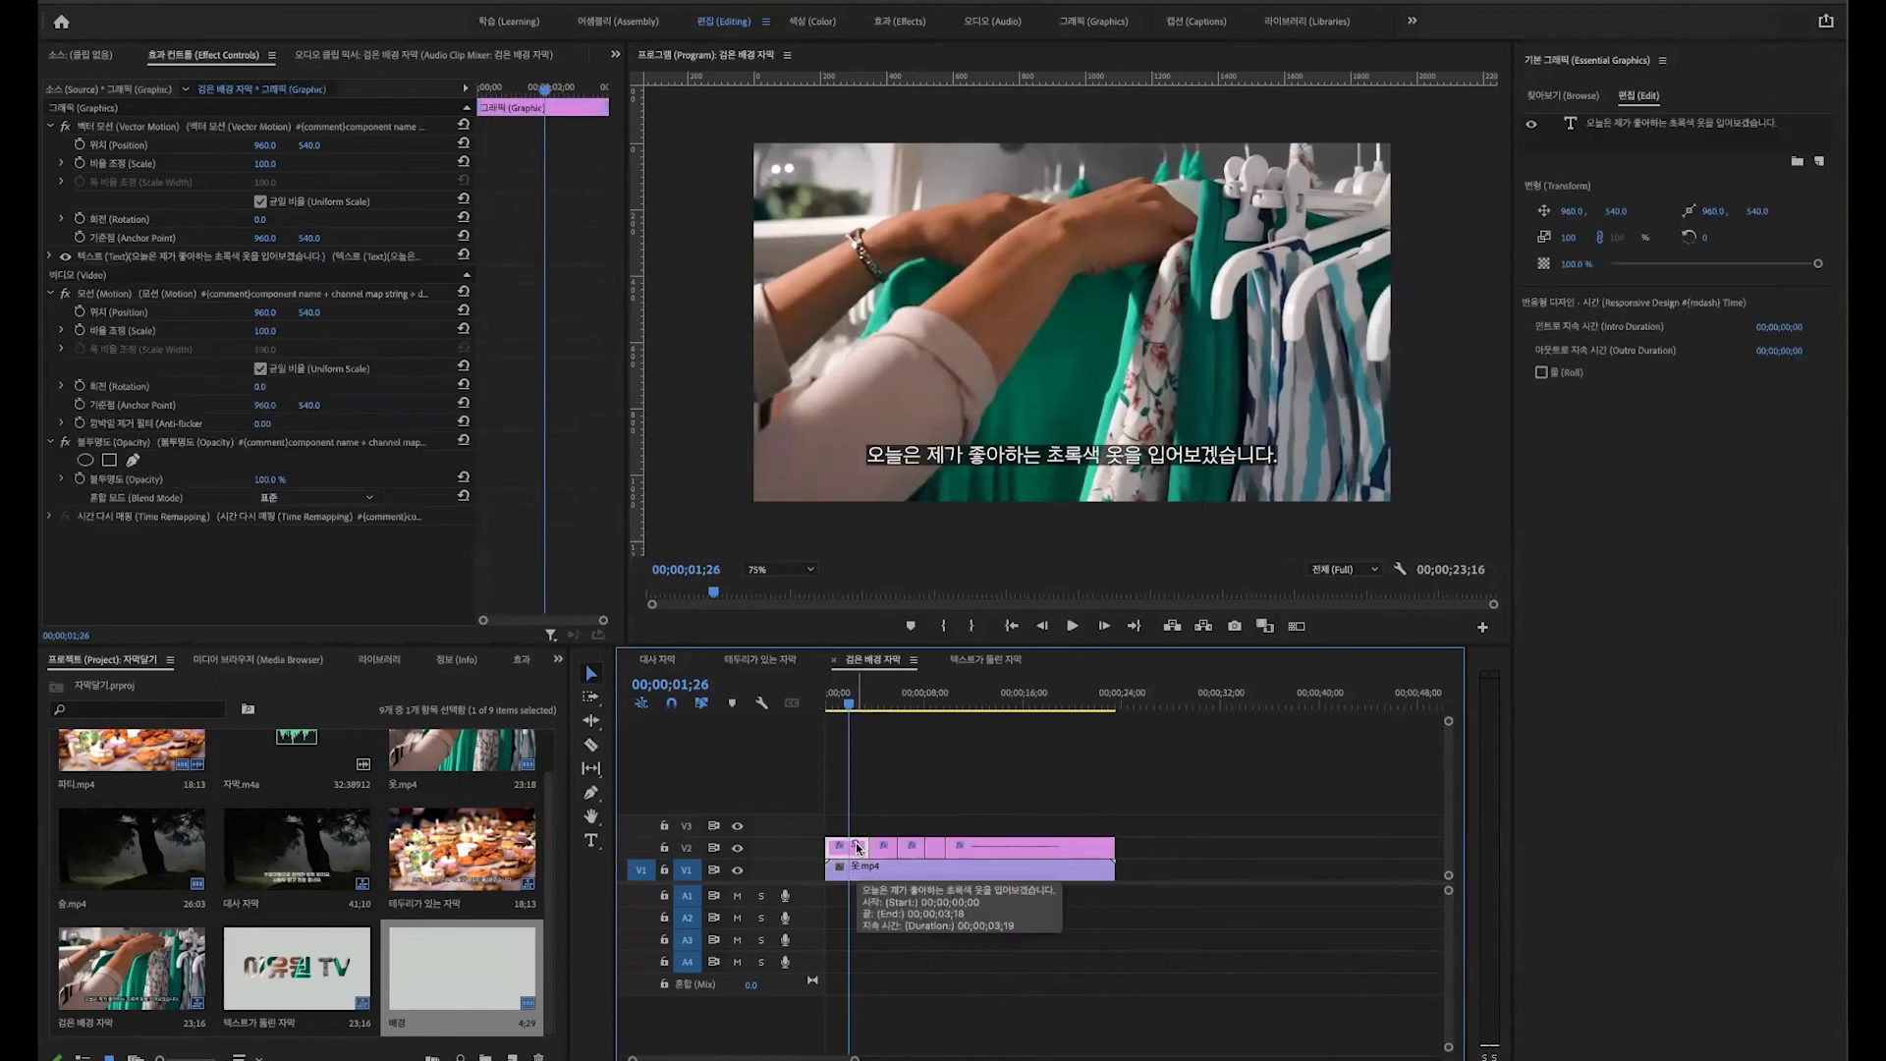
right_click(857, 848)
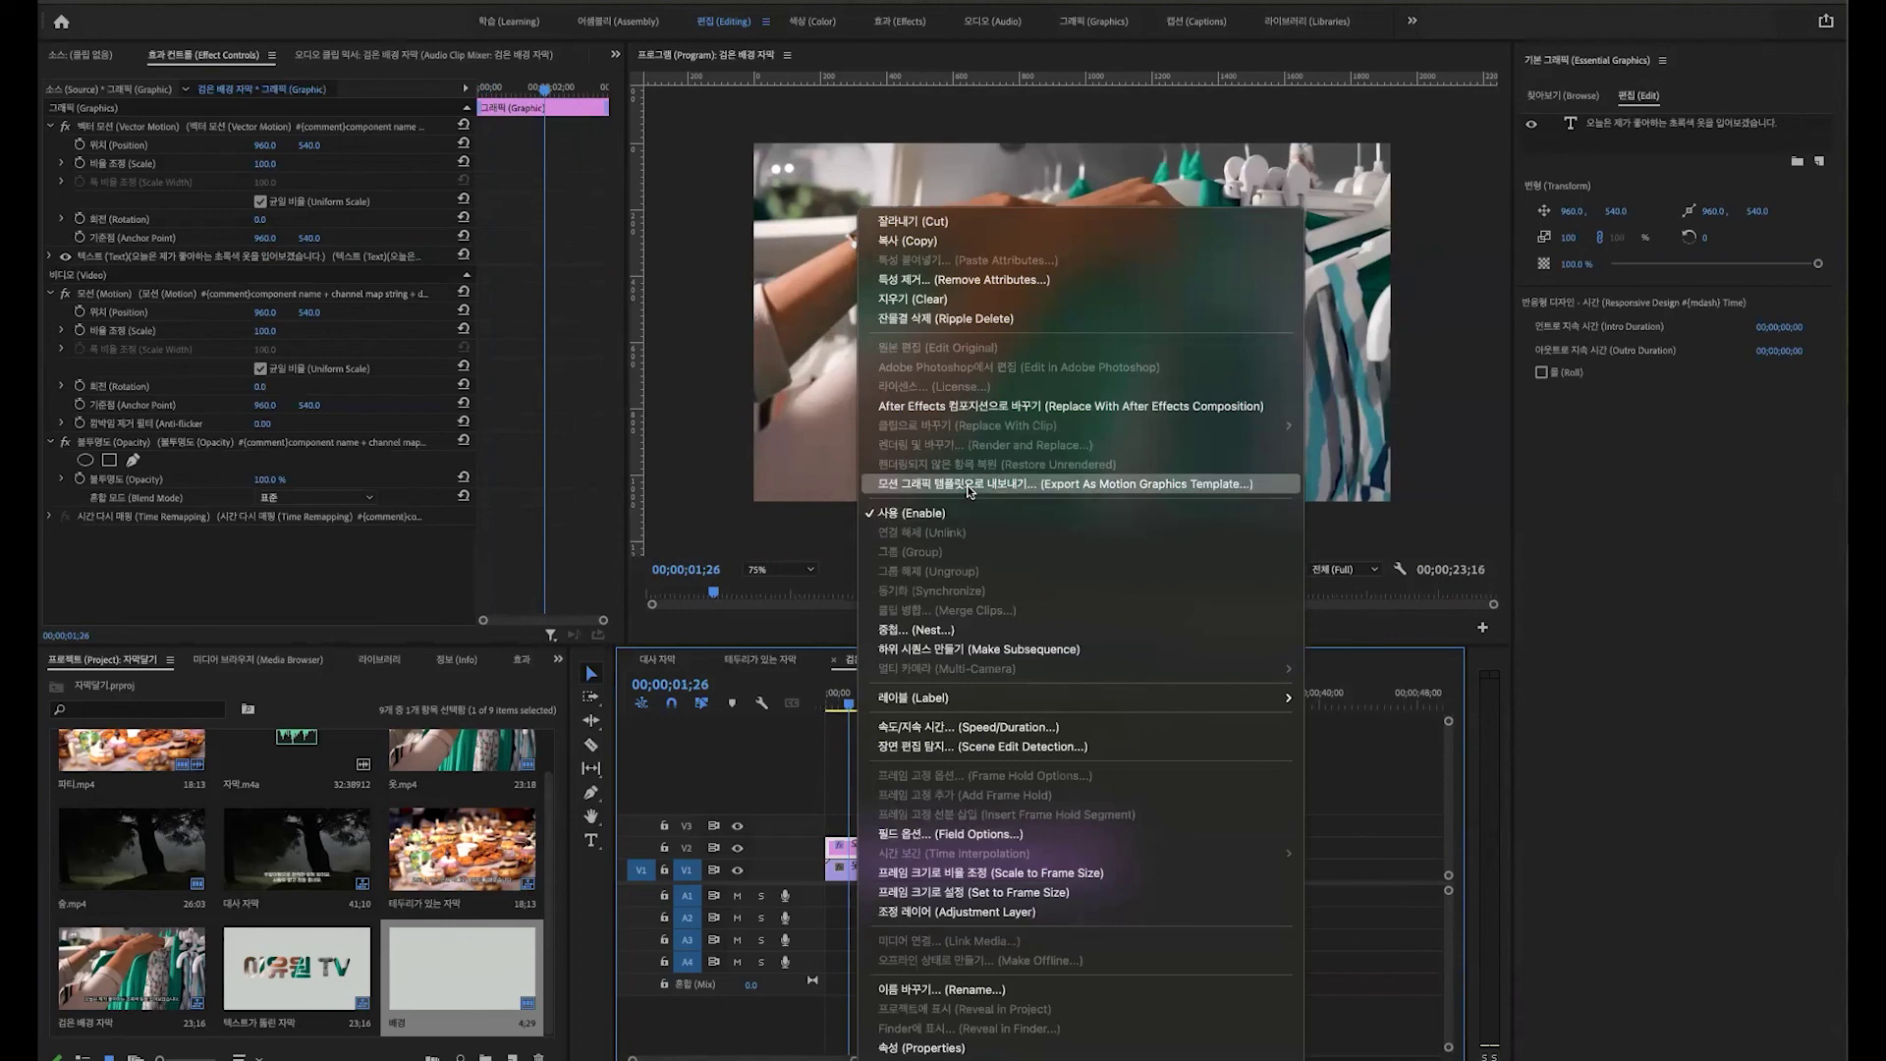
left_click(969, 484)
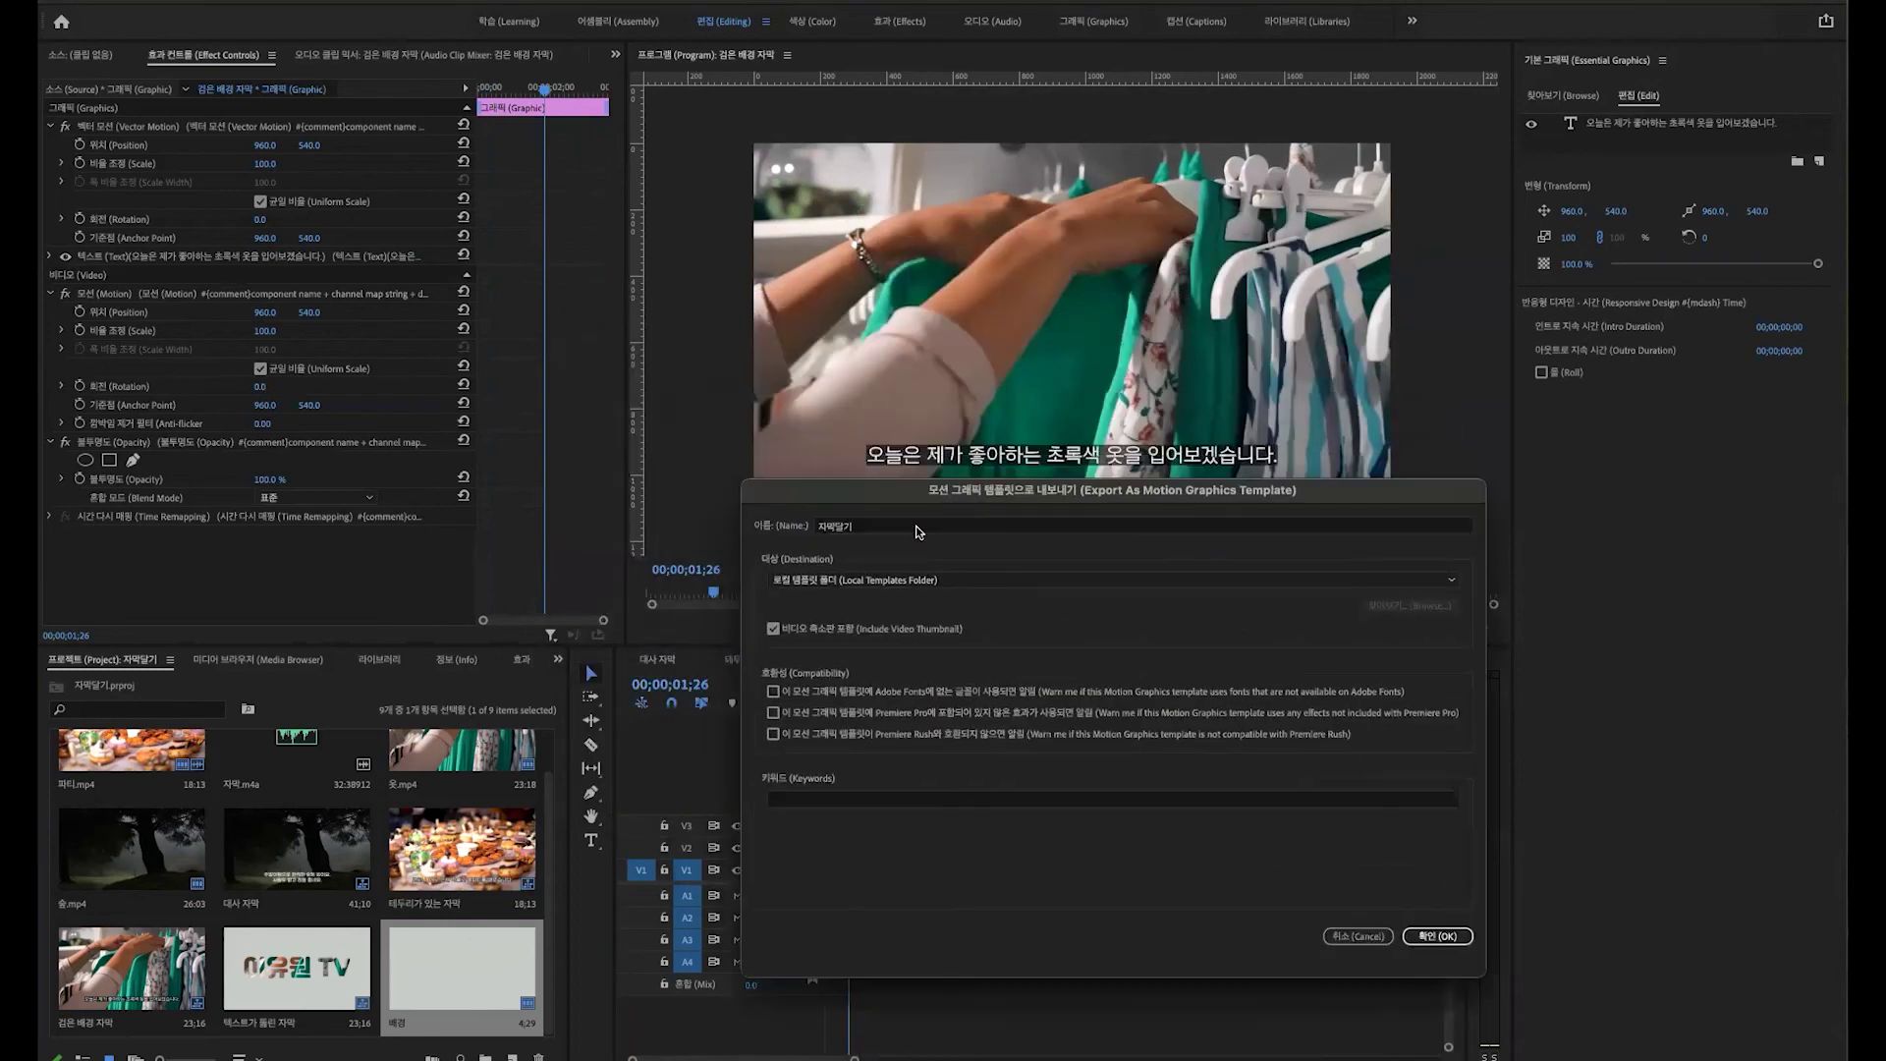
left_click(908, 525)
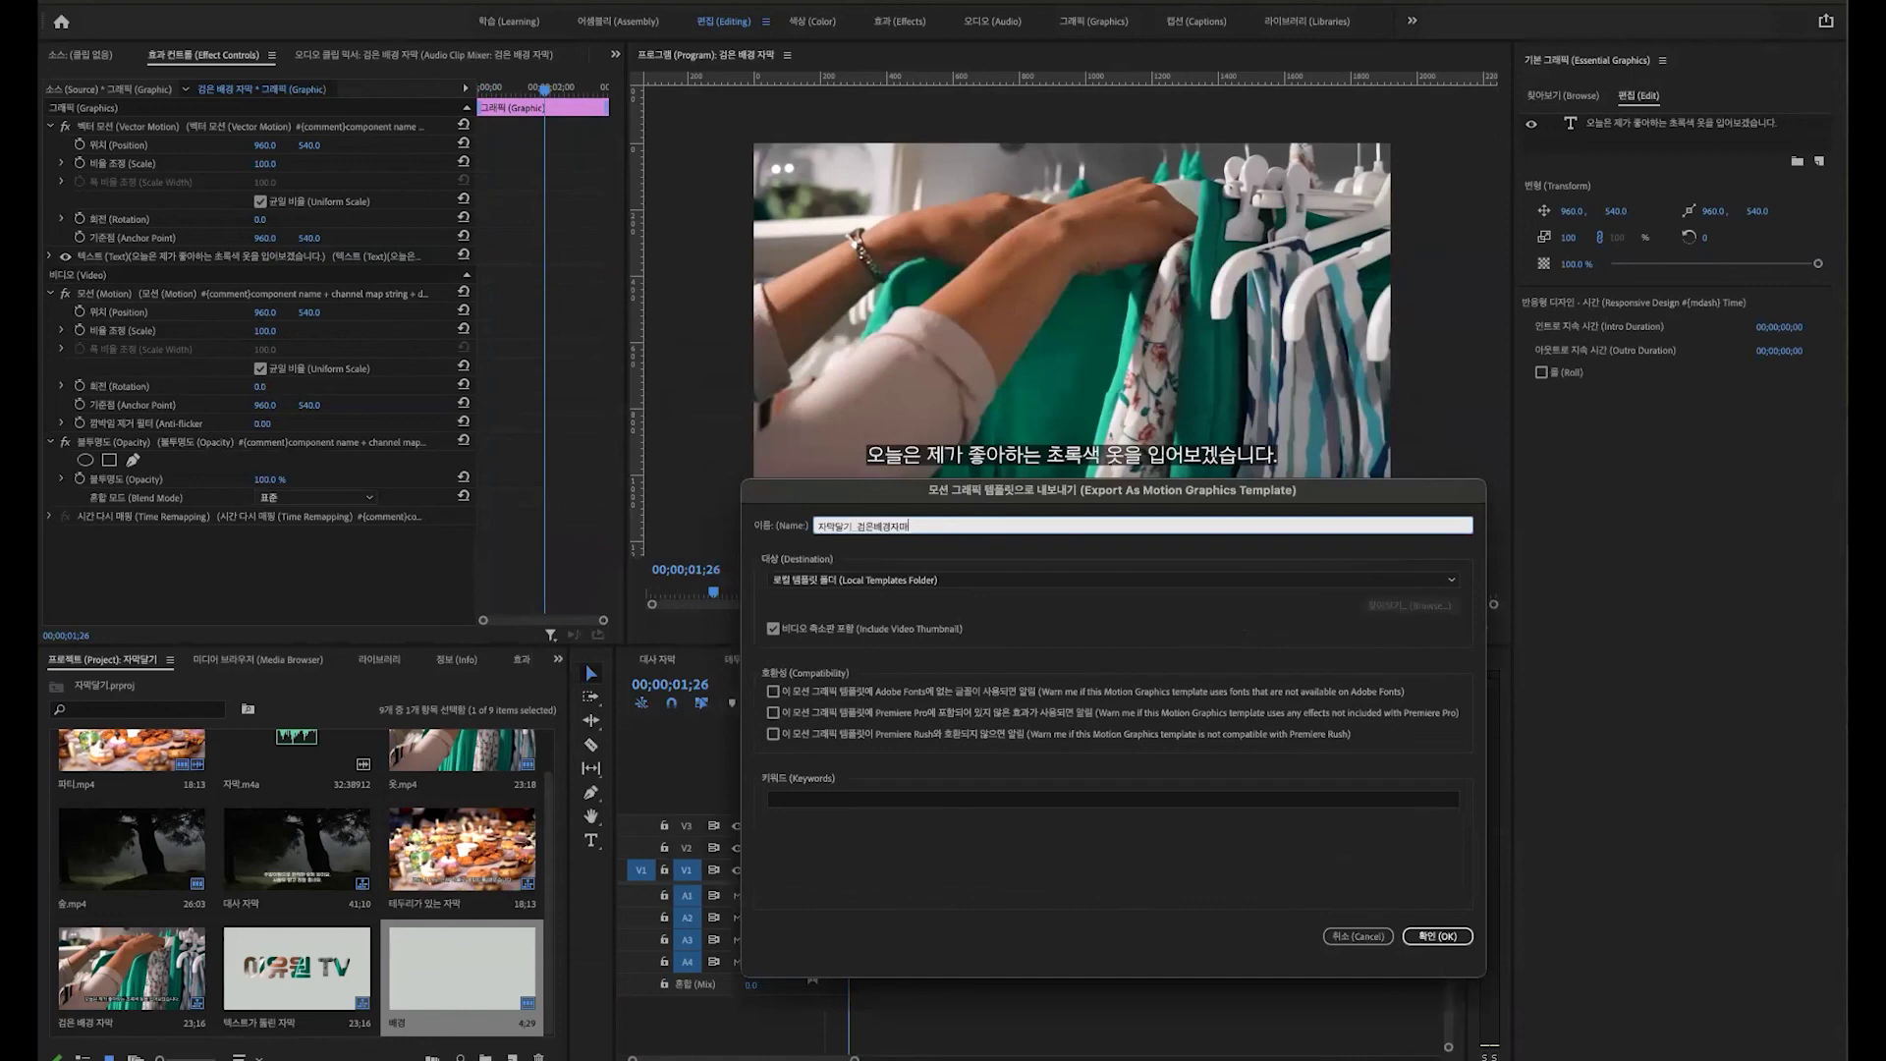
left_click(1437, 936)
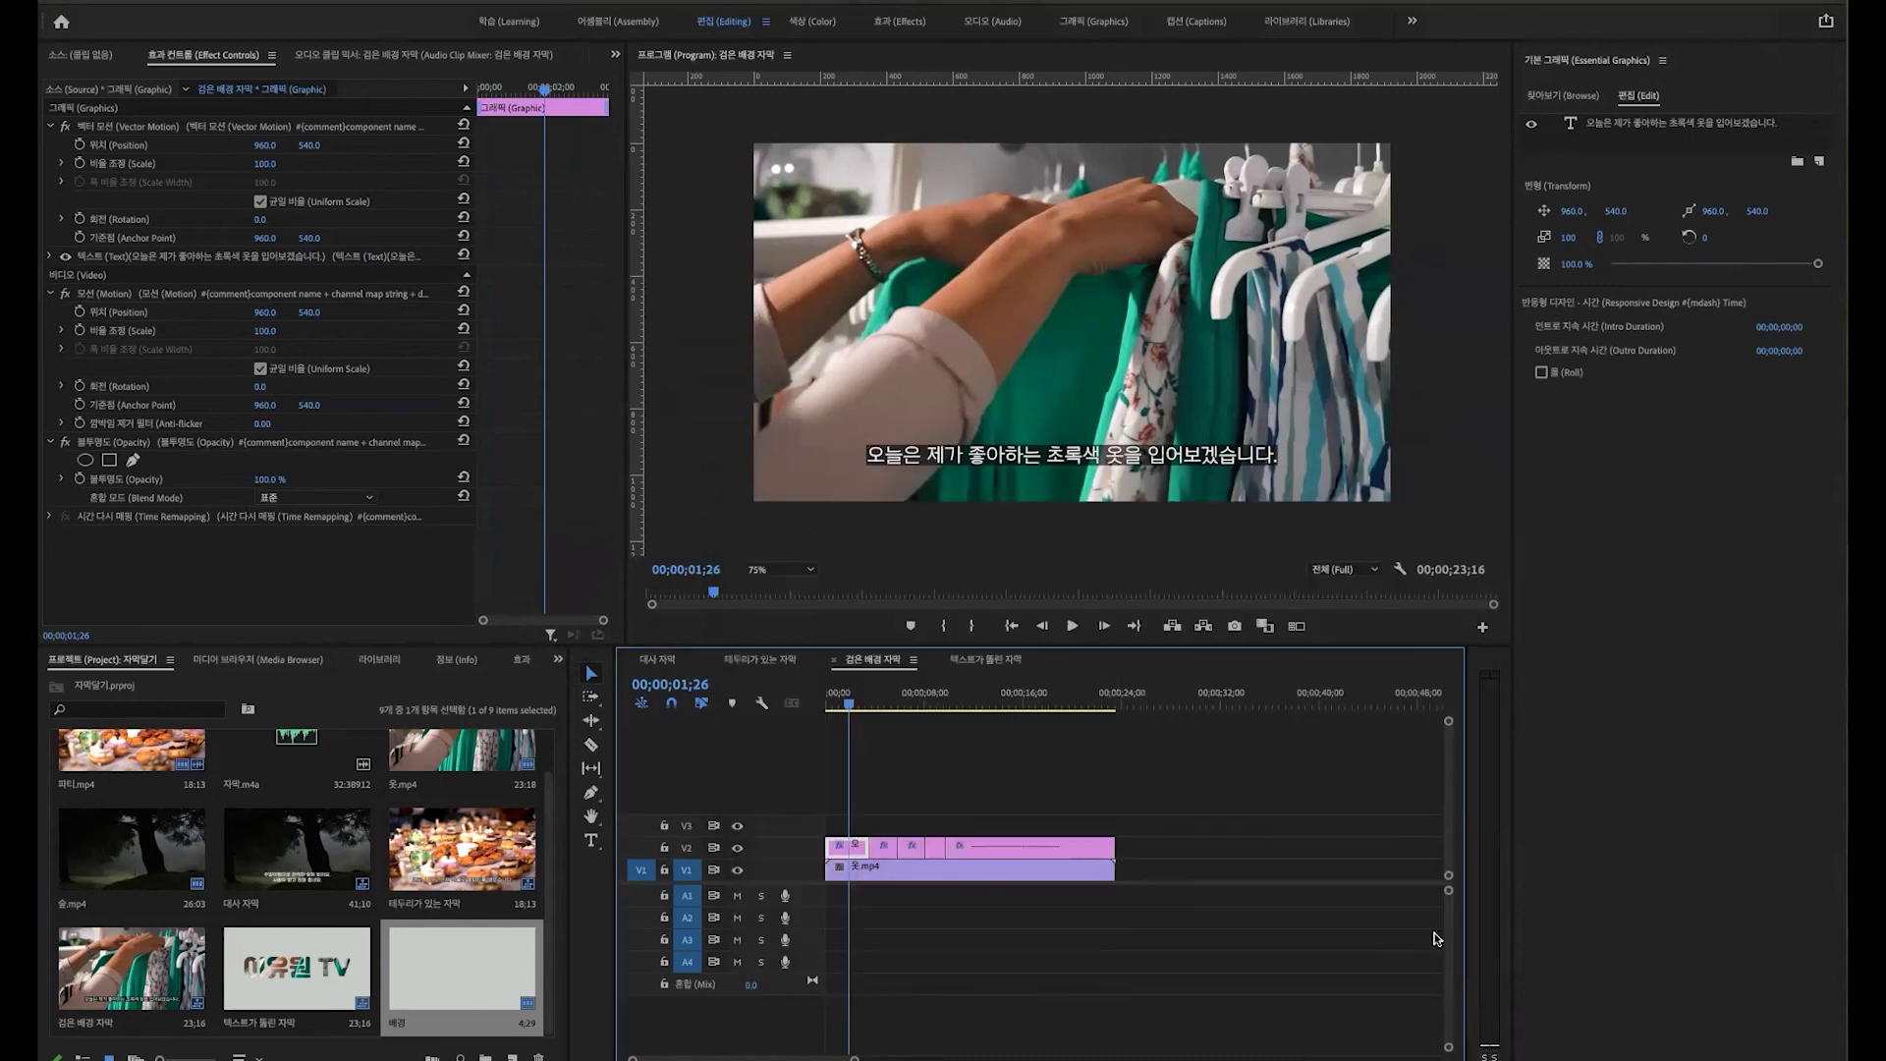
Step: Replace the V2 caption in the 대사 자막 sequence with the 자막달기_검은배경자막 template, extend it to the 숲.mp4 clip's end, and select its text
left_click(1557, 94)
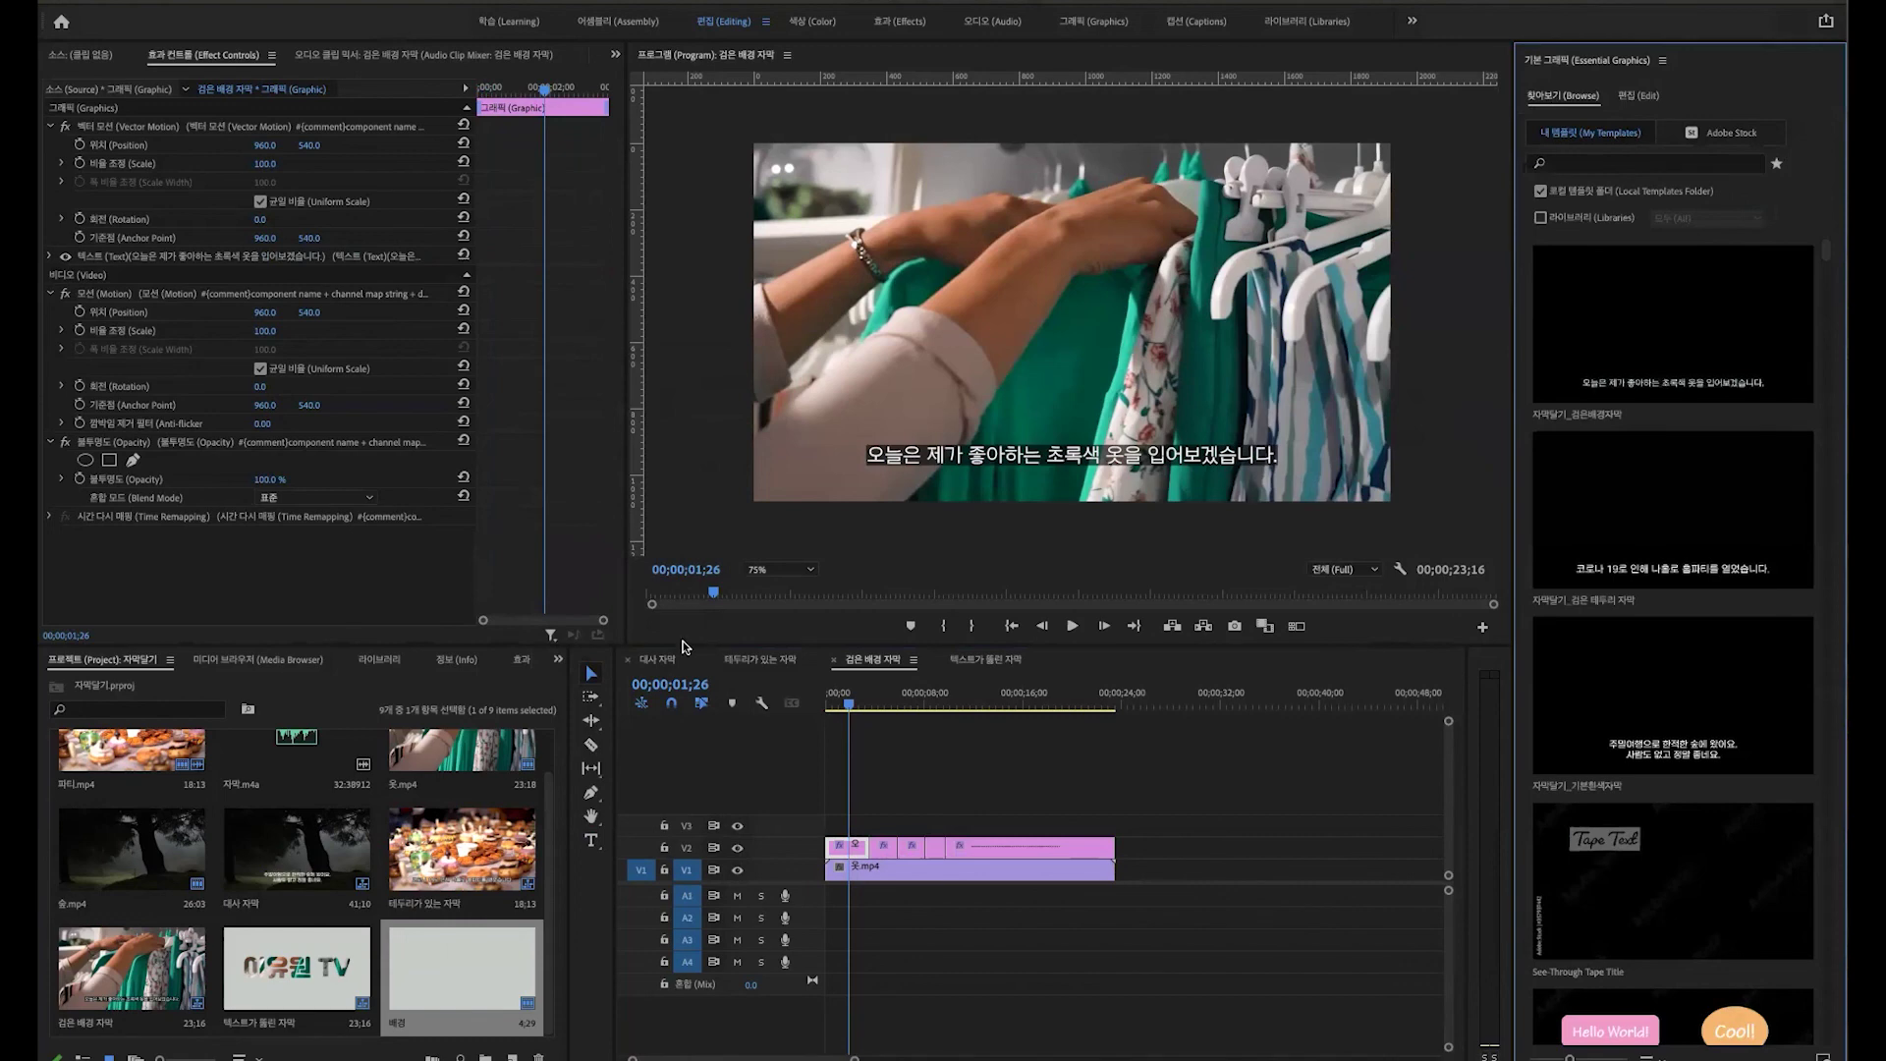
left_click(657, 659)
key("Delete")
left_click(1567, 92)
left_click_drag(1672, 324, 889, 847)
left_click_drag(1077, 845, 1171, 847)
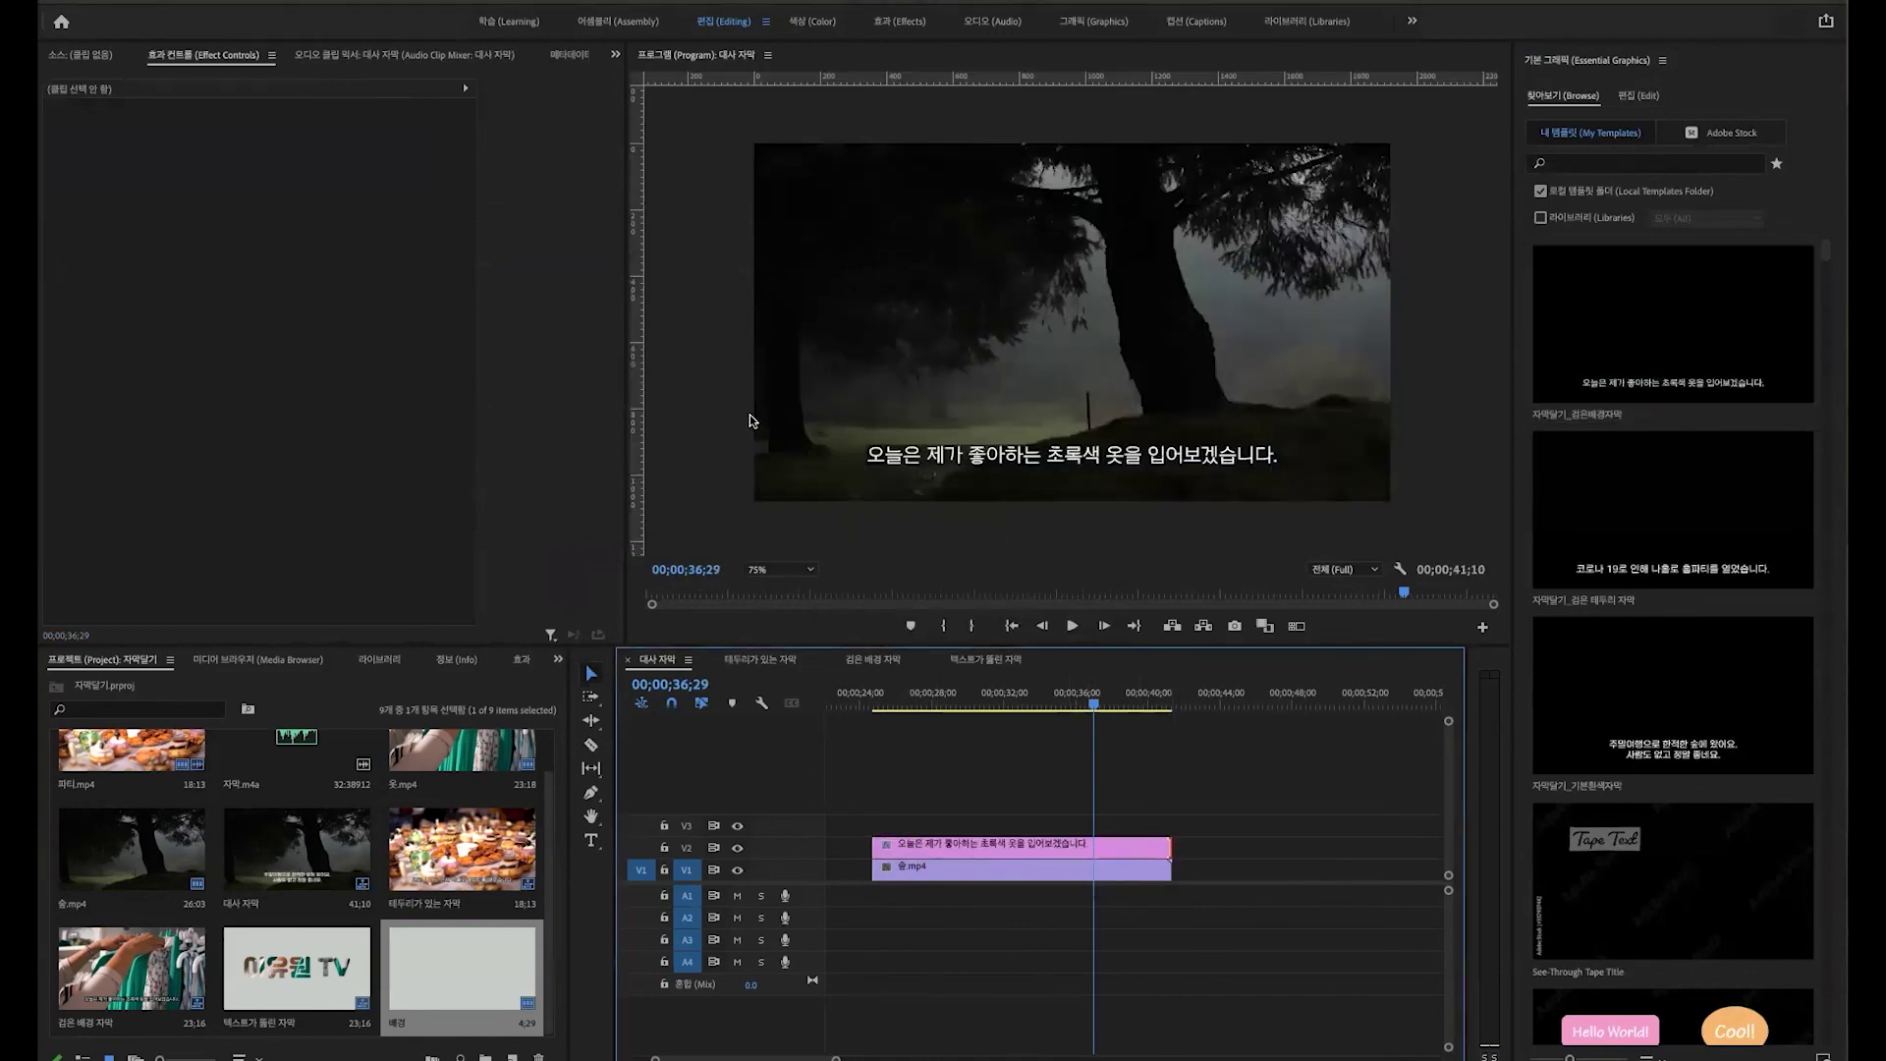
left_click(966, 845)
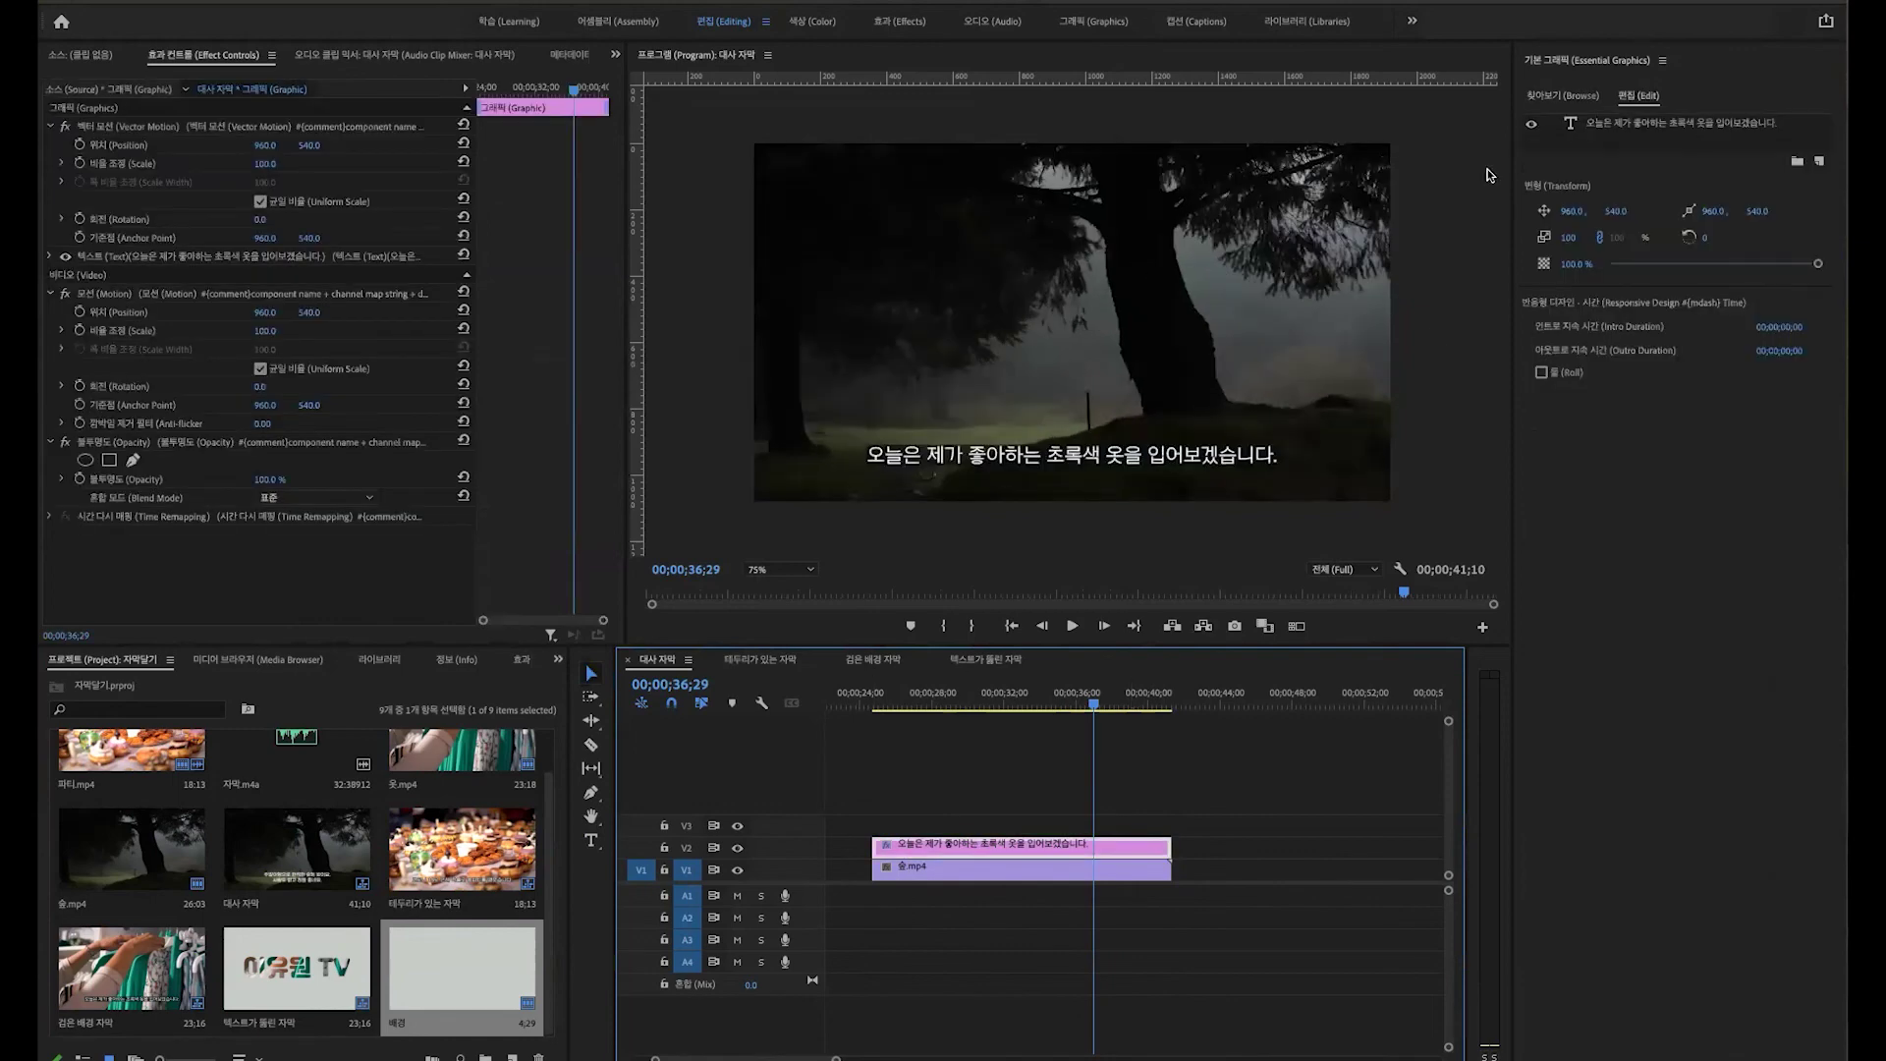
left_click(896, 463)
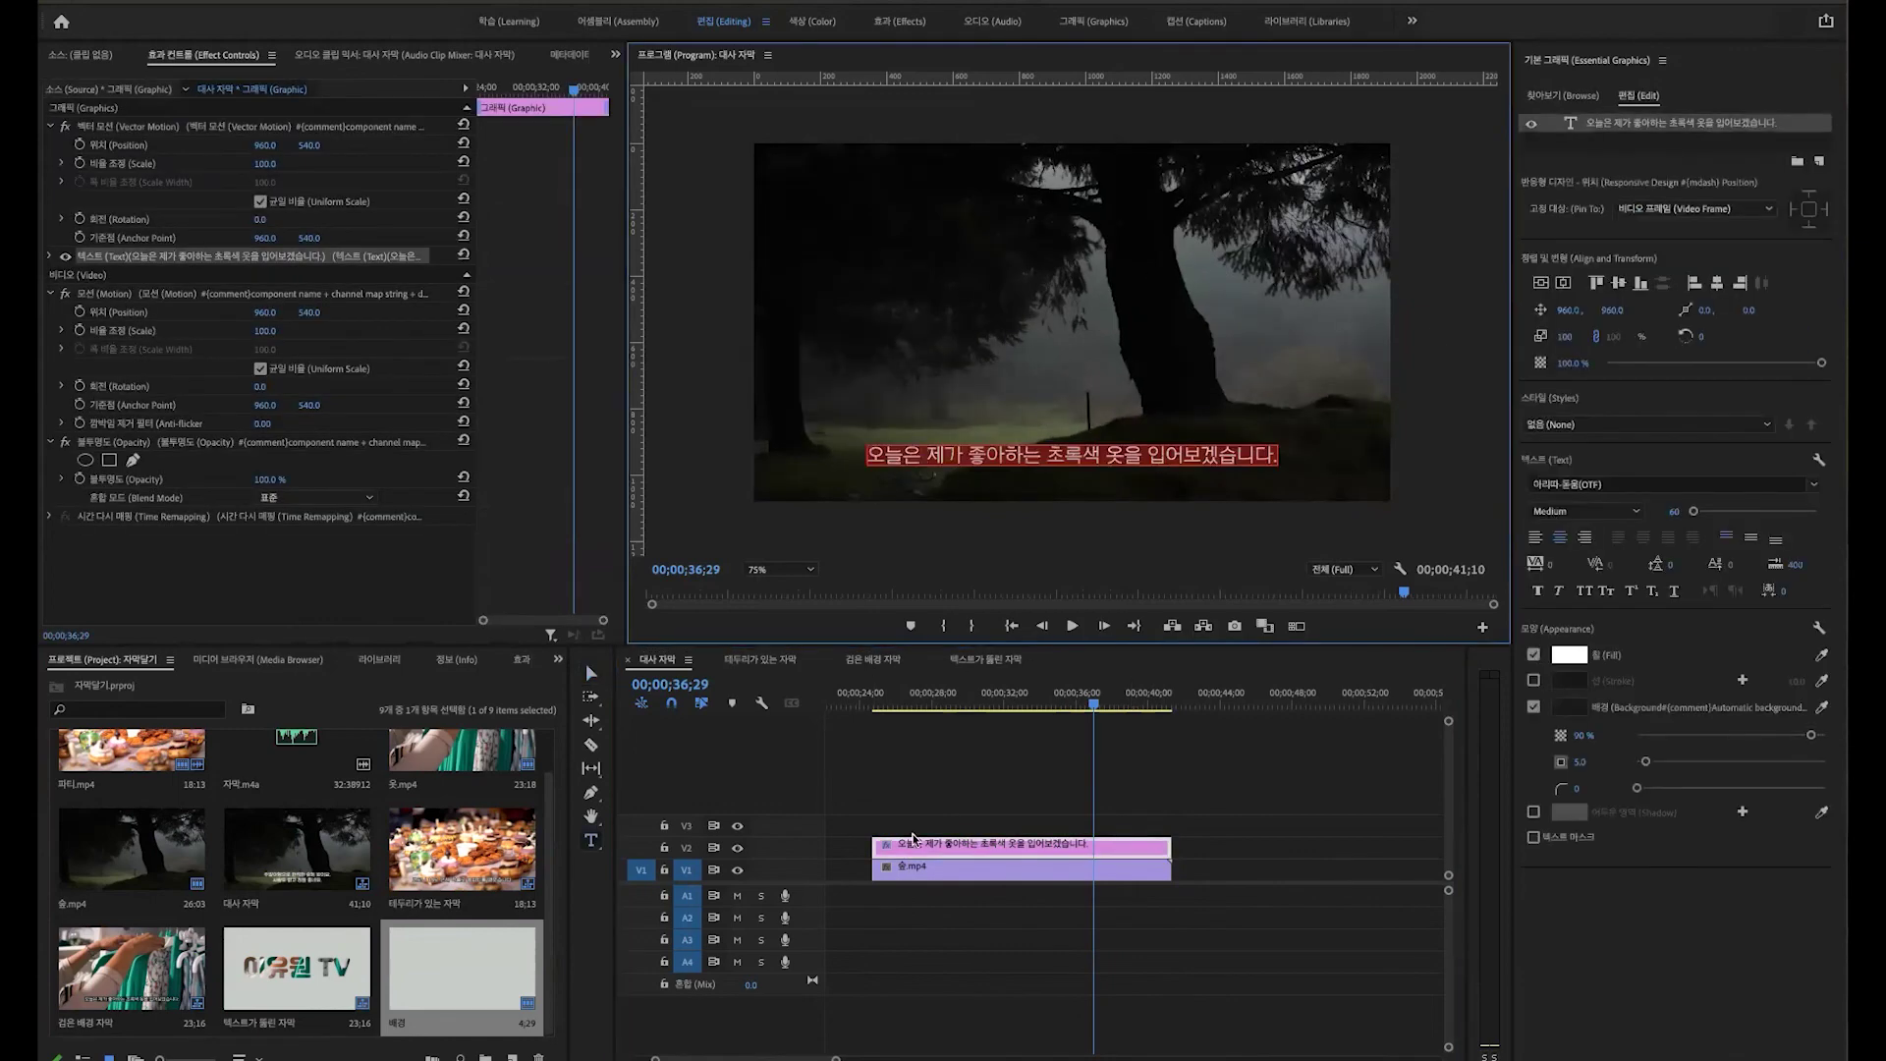
Step: In the 테두리가 있는 자막 sequence, end the last caption at the 파티.mp4 cut and fill the rest of V2 with the 자막달기_검은배경자막 template
left_click(762, 658)
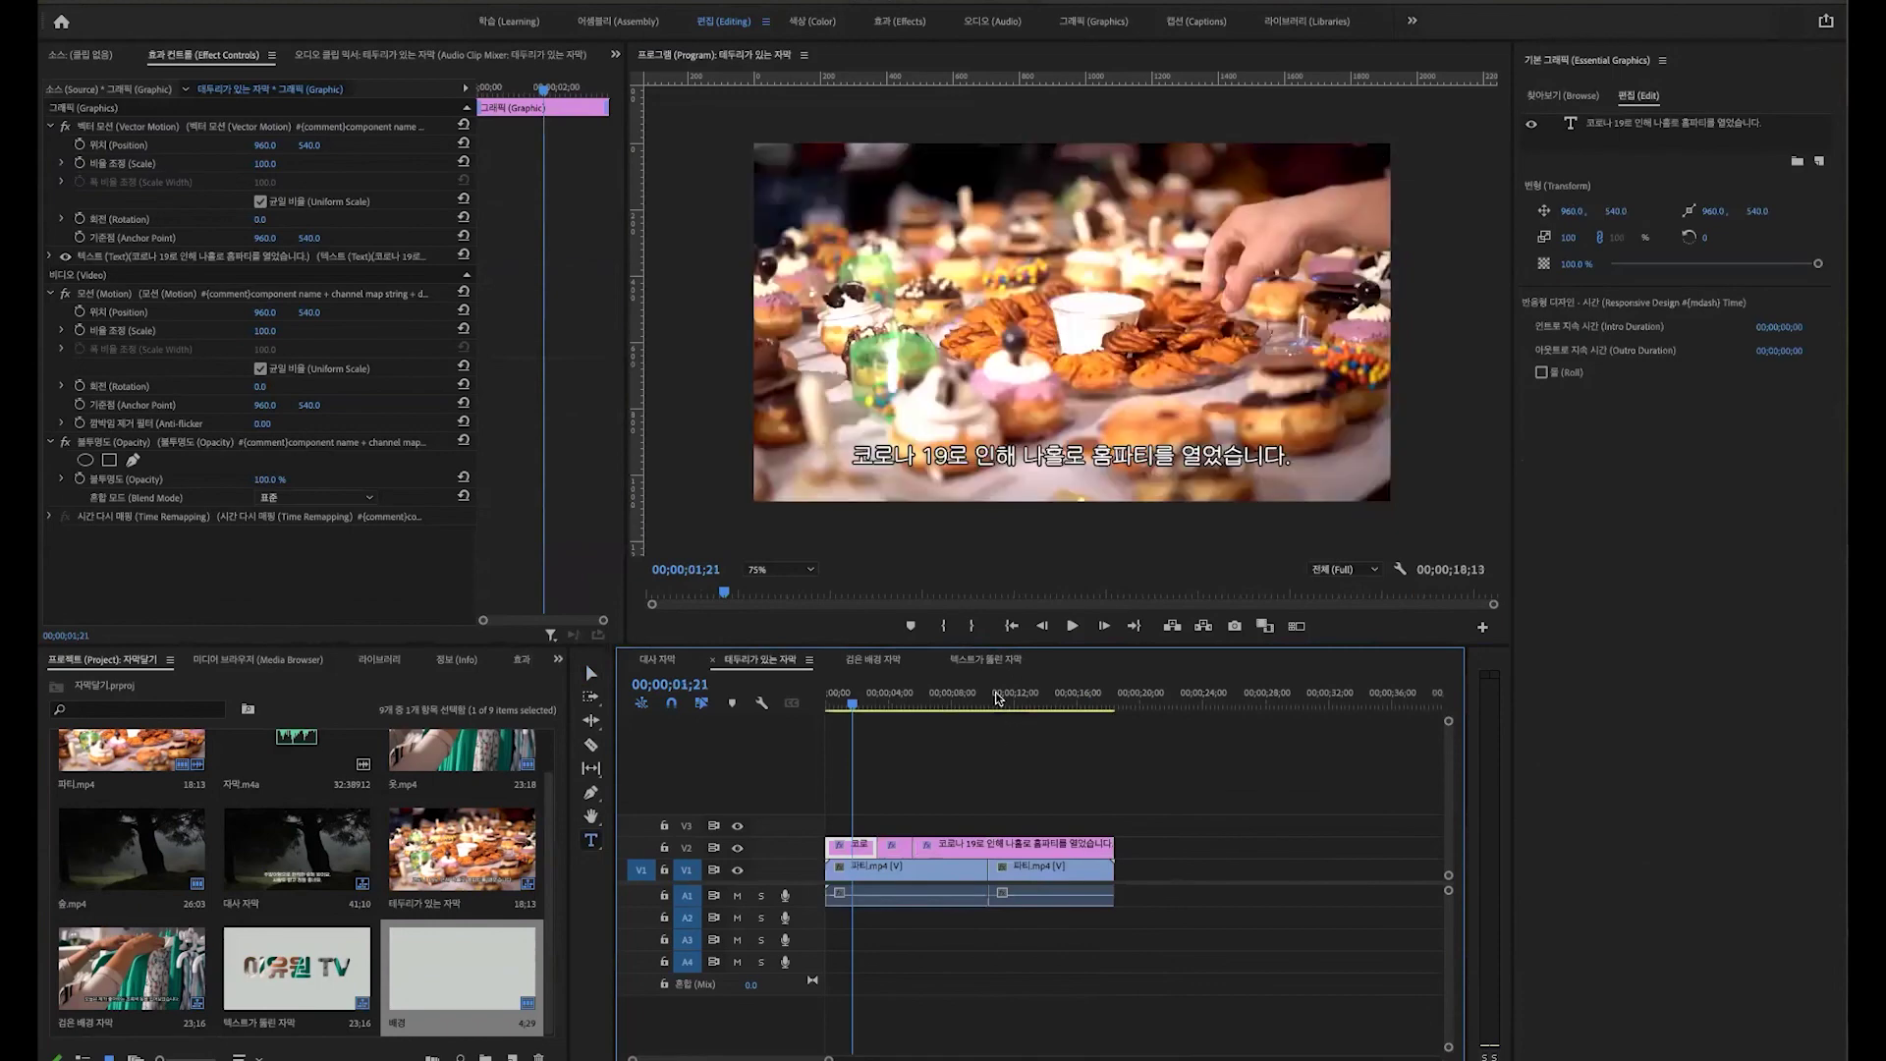
left_click_drag(1046, 841, 958, 843)
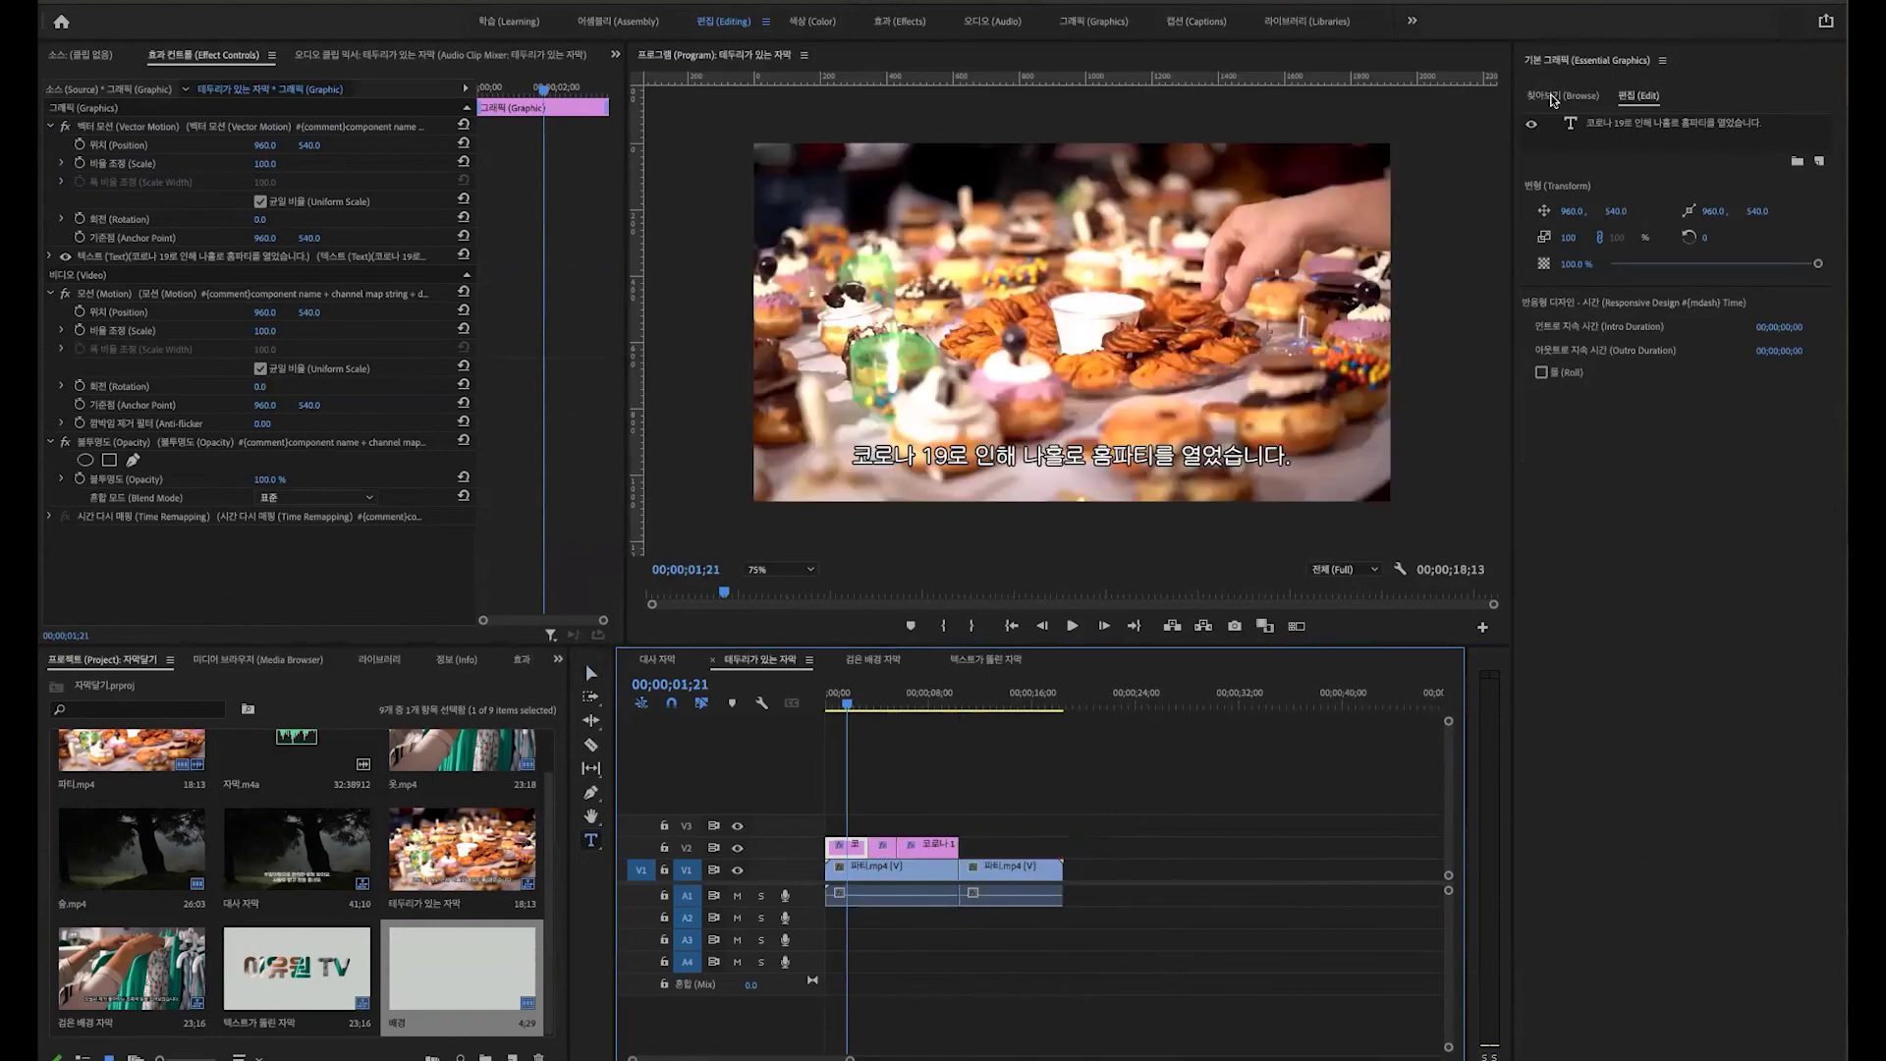
left_click(1563, 95)
left_click_drag(1688, 316, 1012, 853)
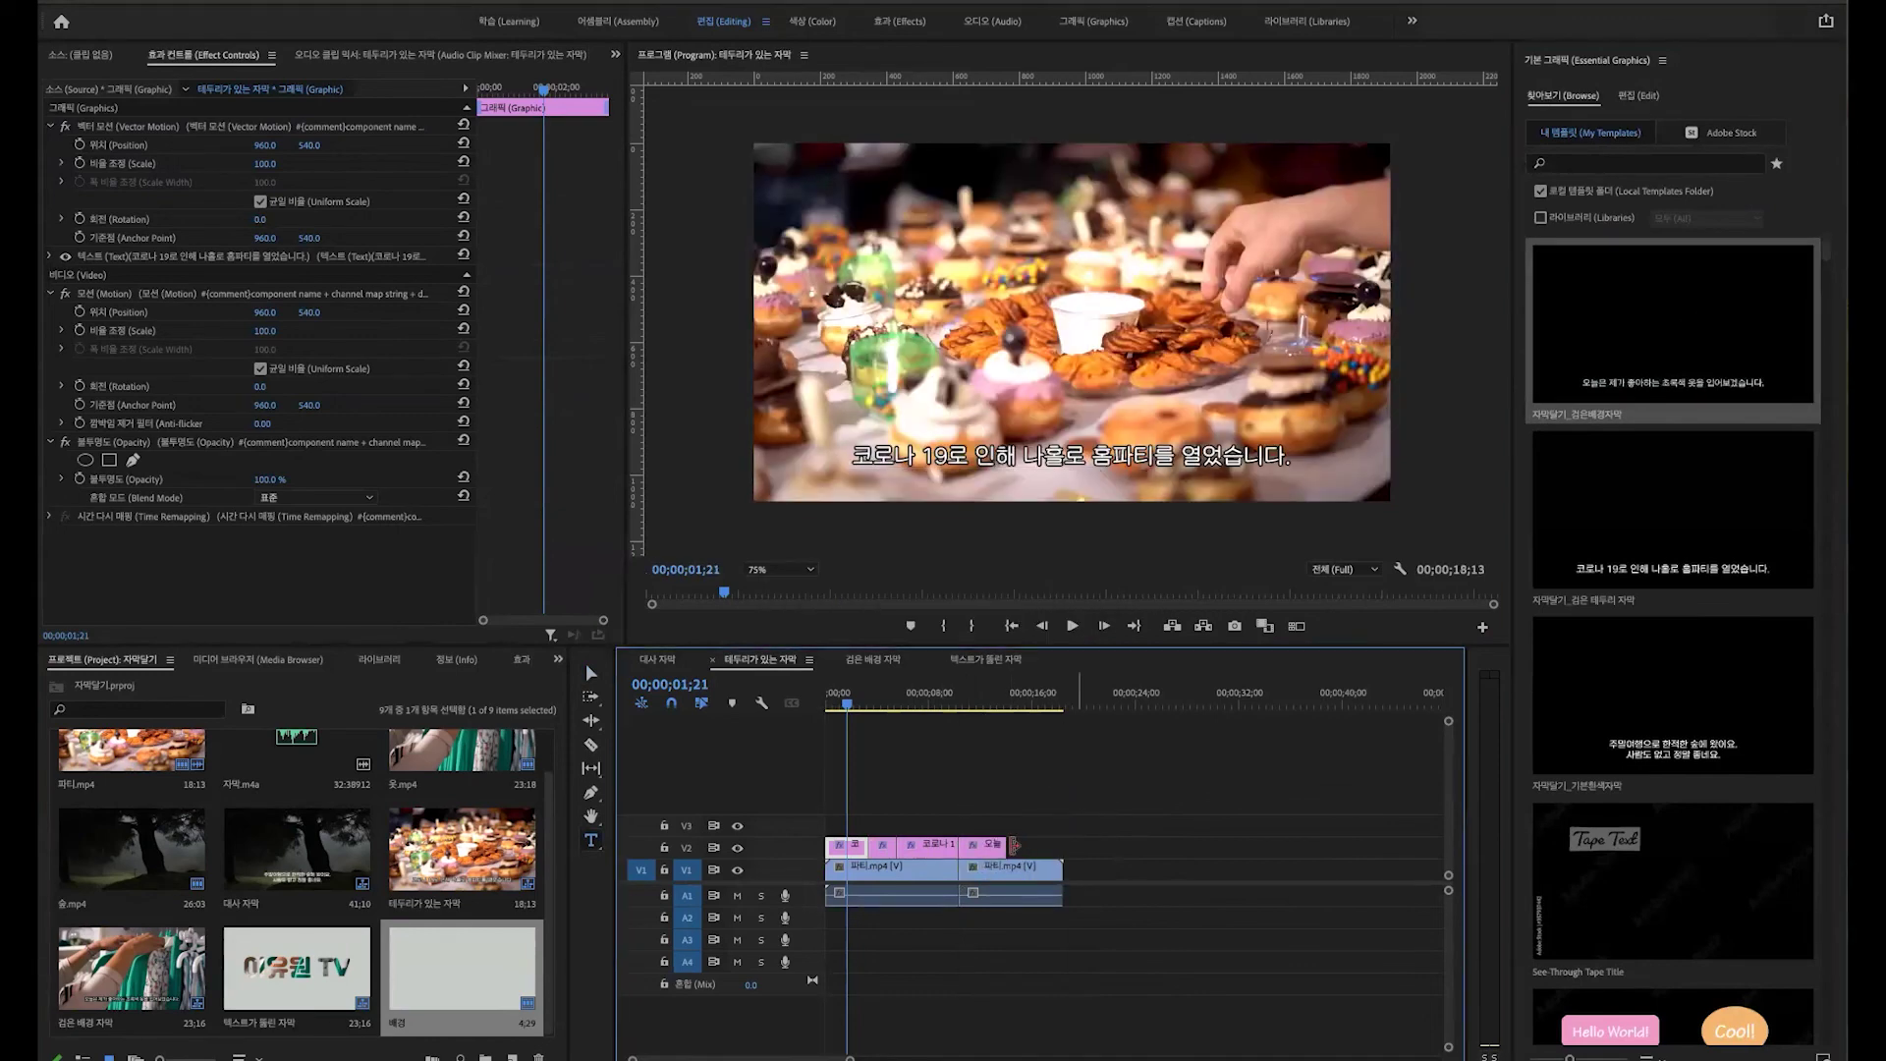
left_click_drag(961, 703, 1007, 715)
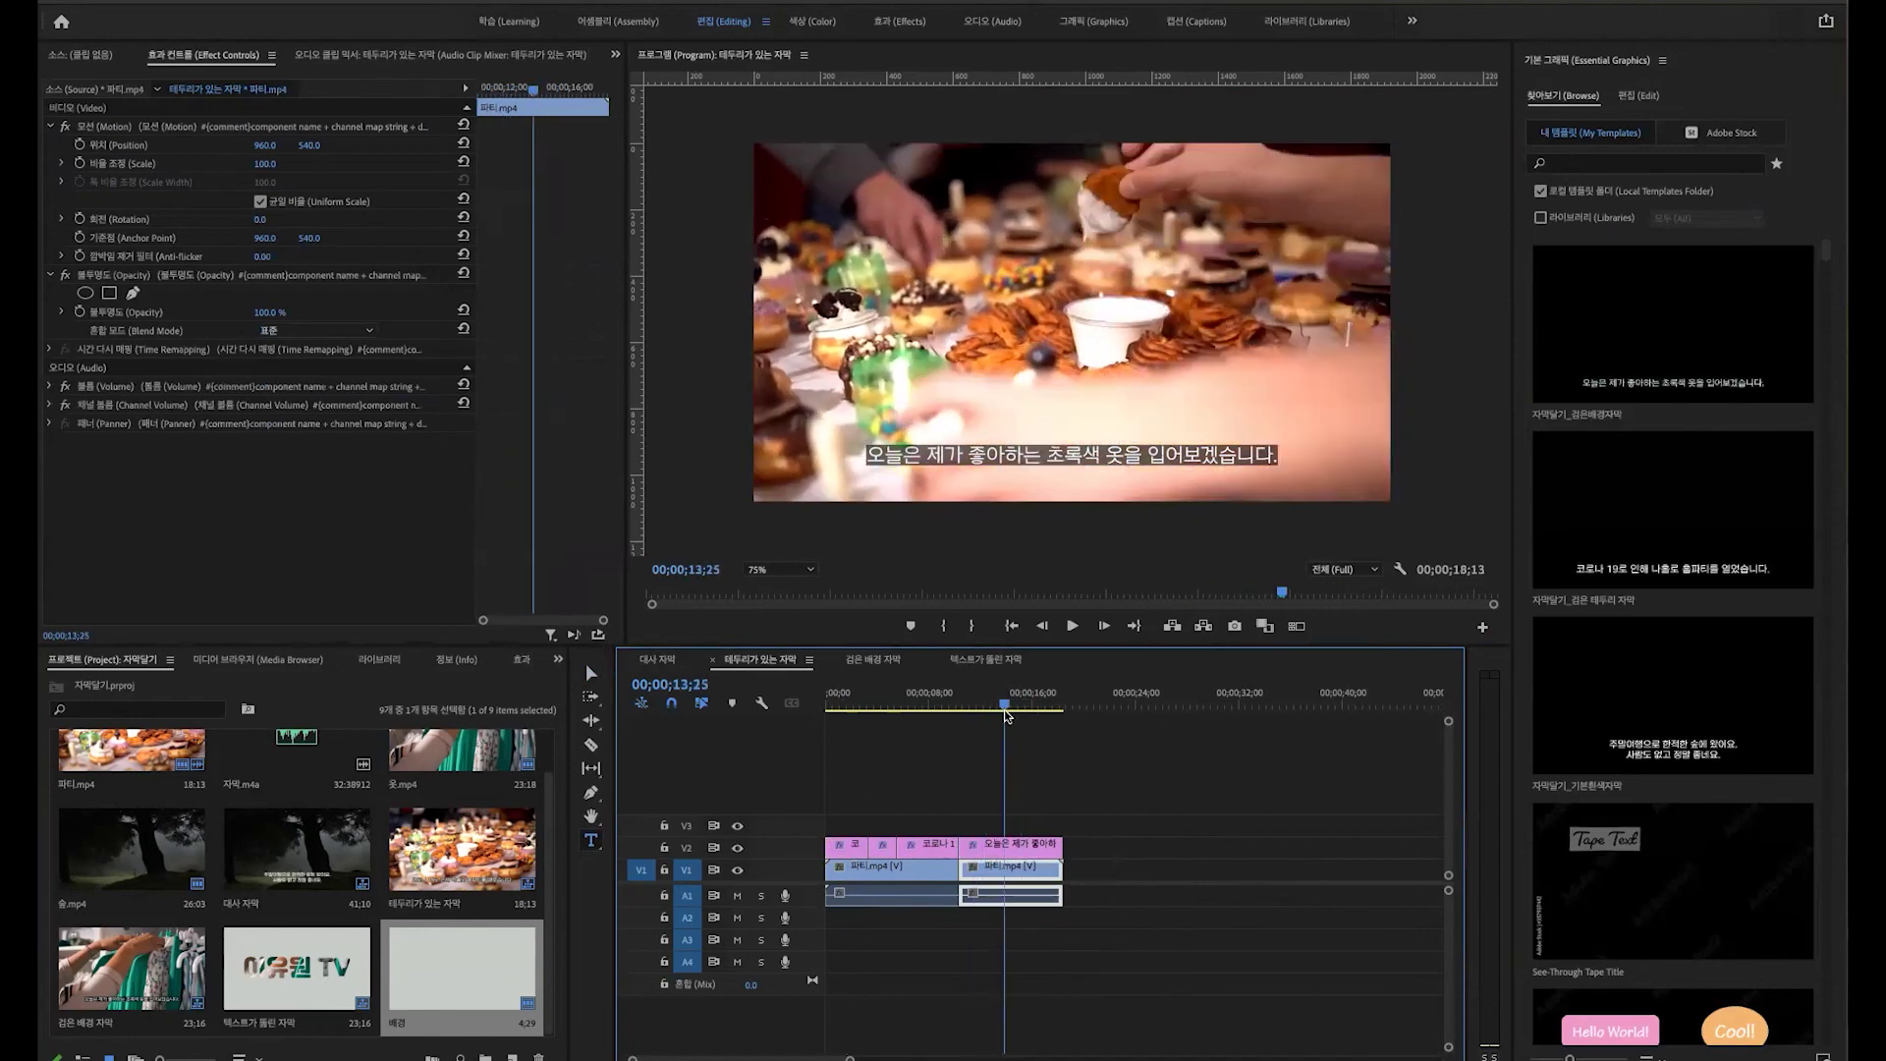
Step: Round the corners of the newly placed template caption's background with a radius of about 12
left_click(1001, 844)
left_click(1722, 122)
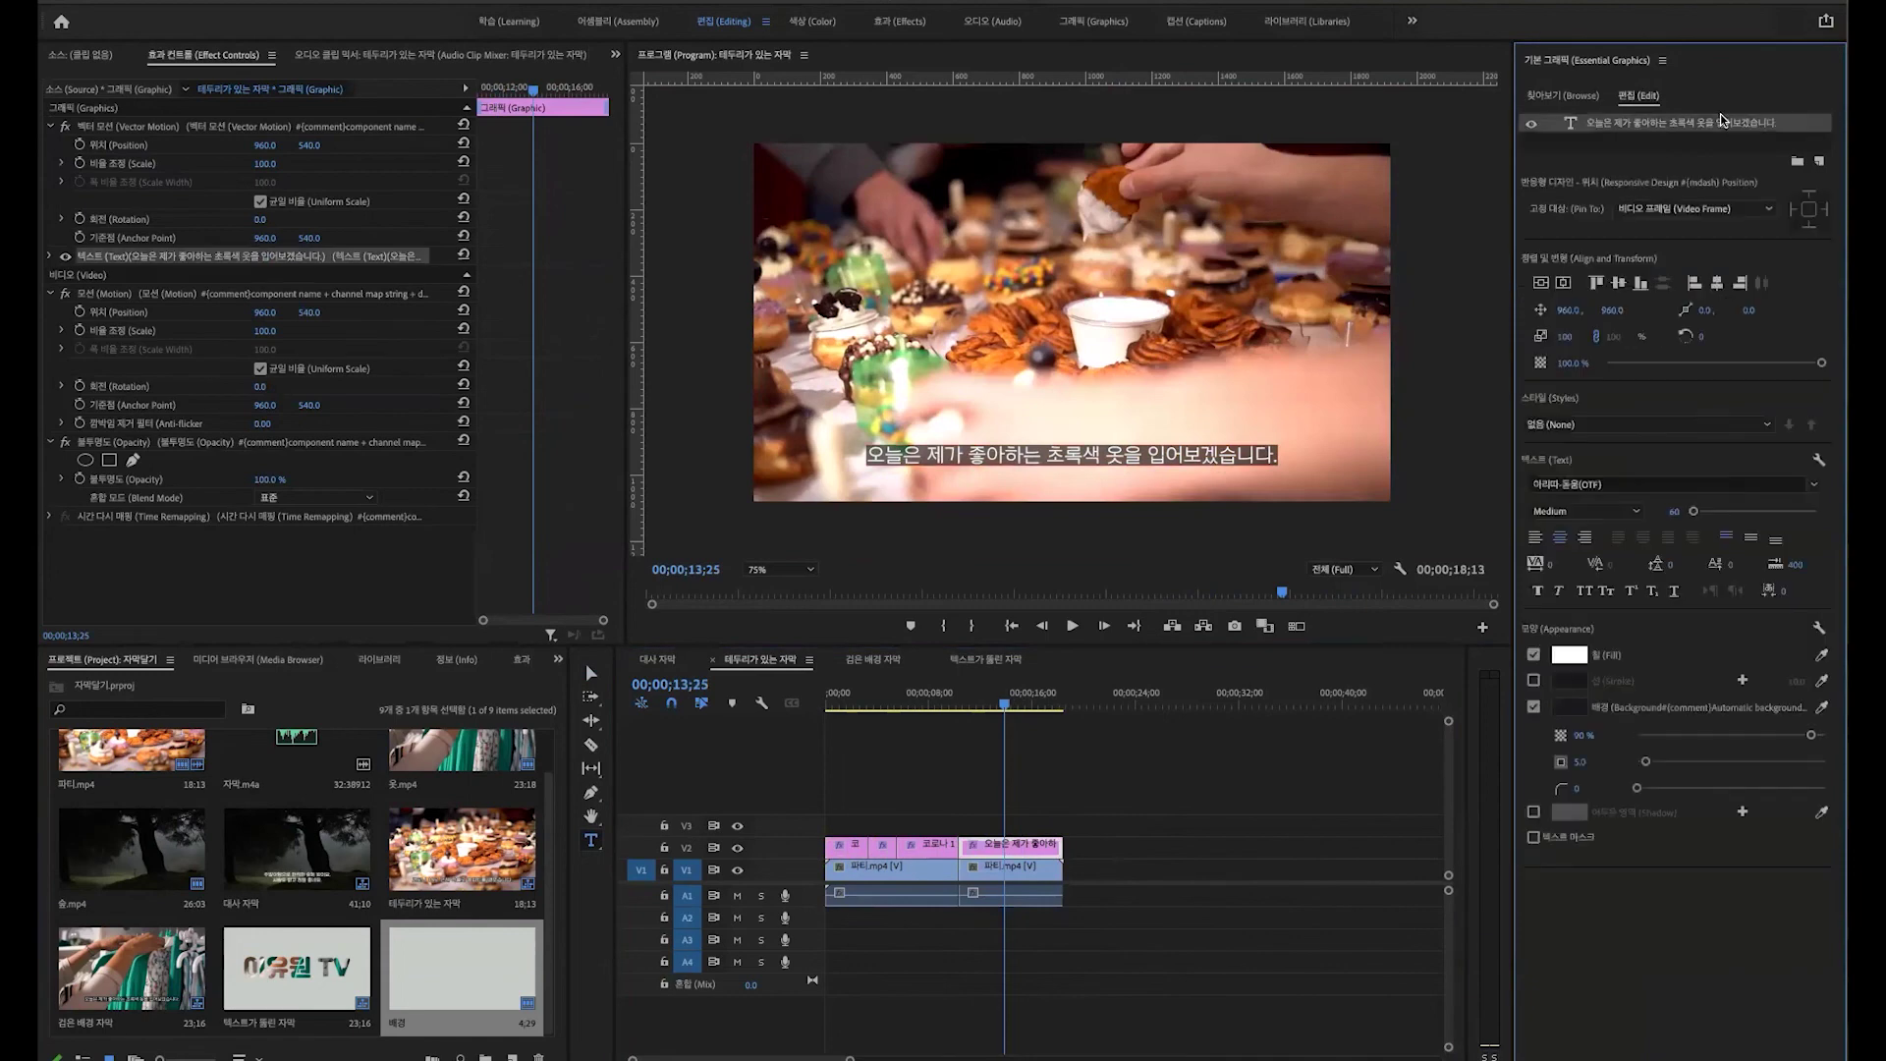
left_click(1183, 757)
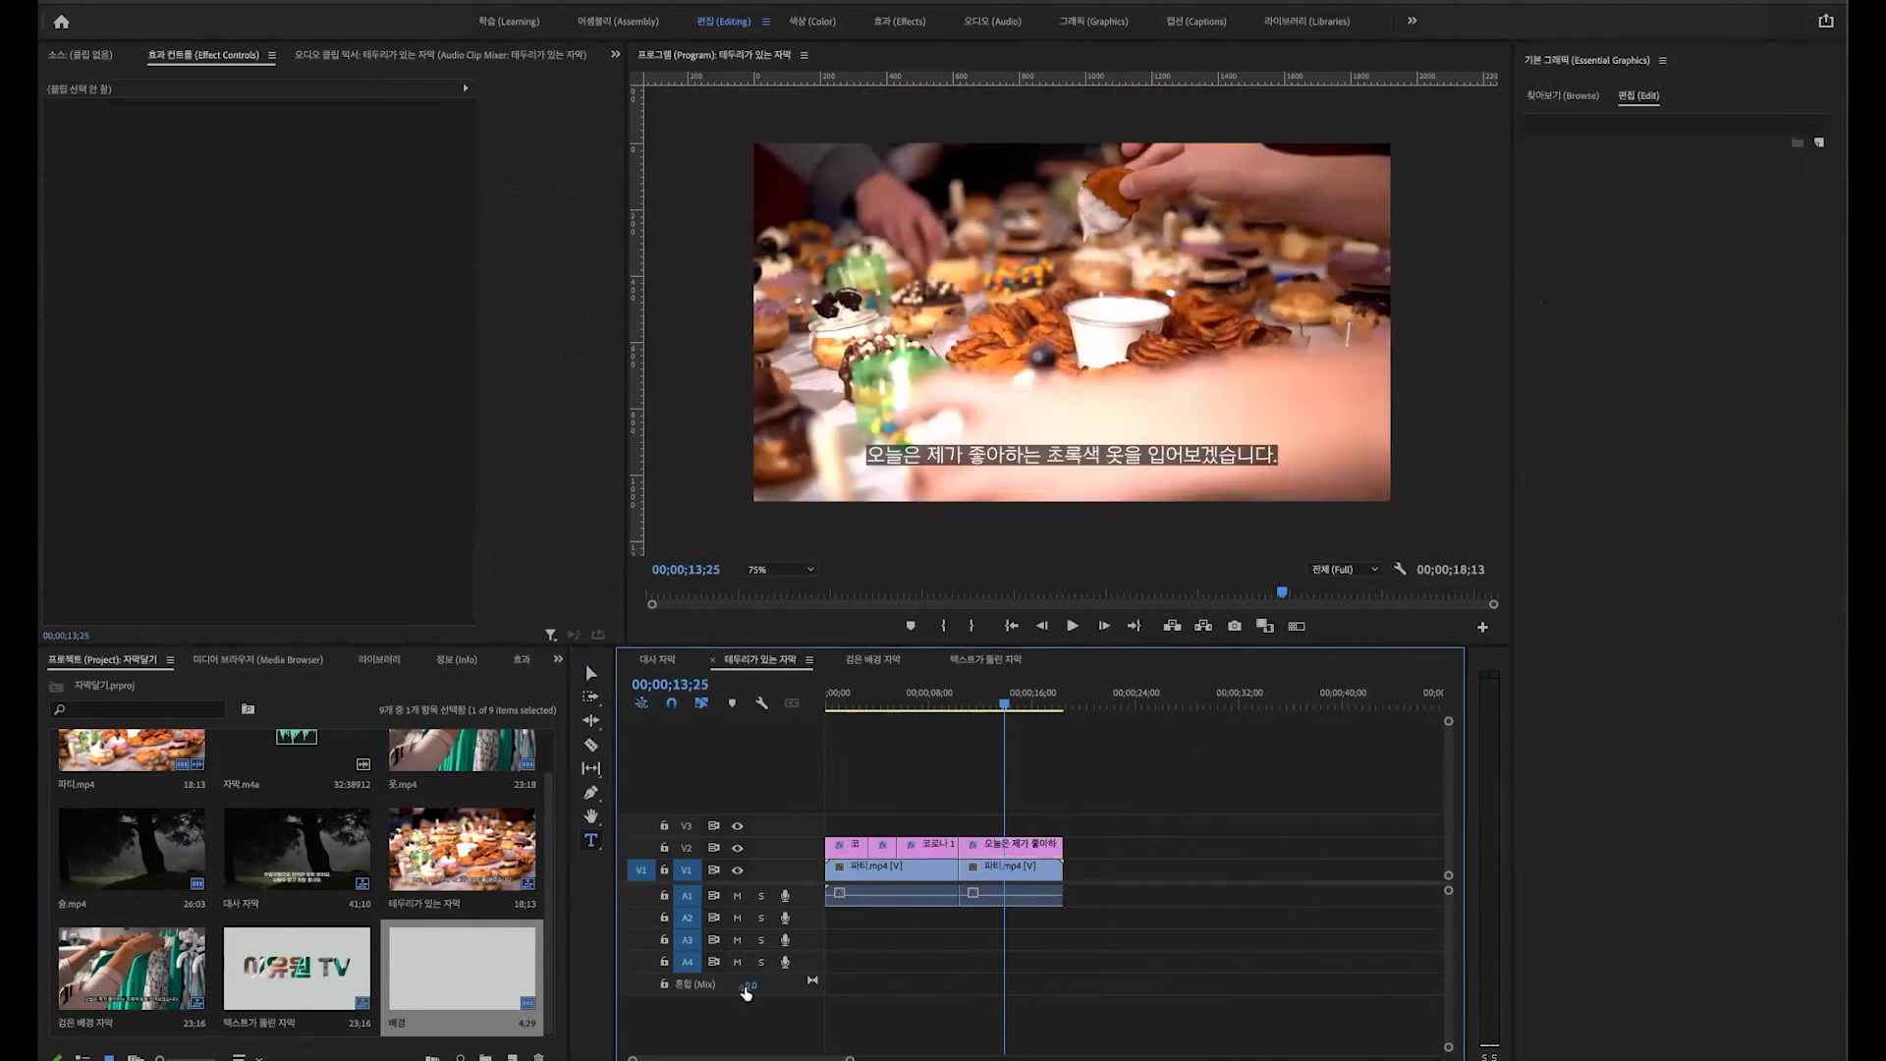
left_click(1002, 845)
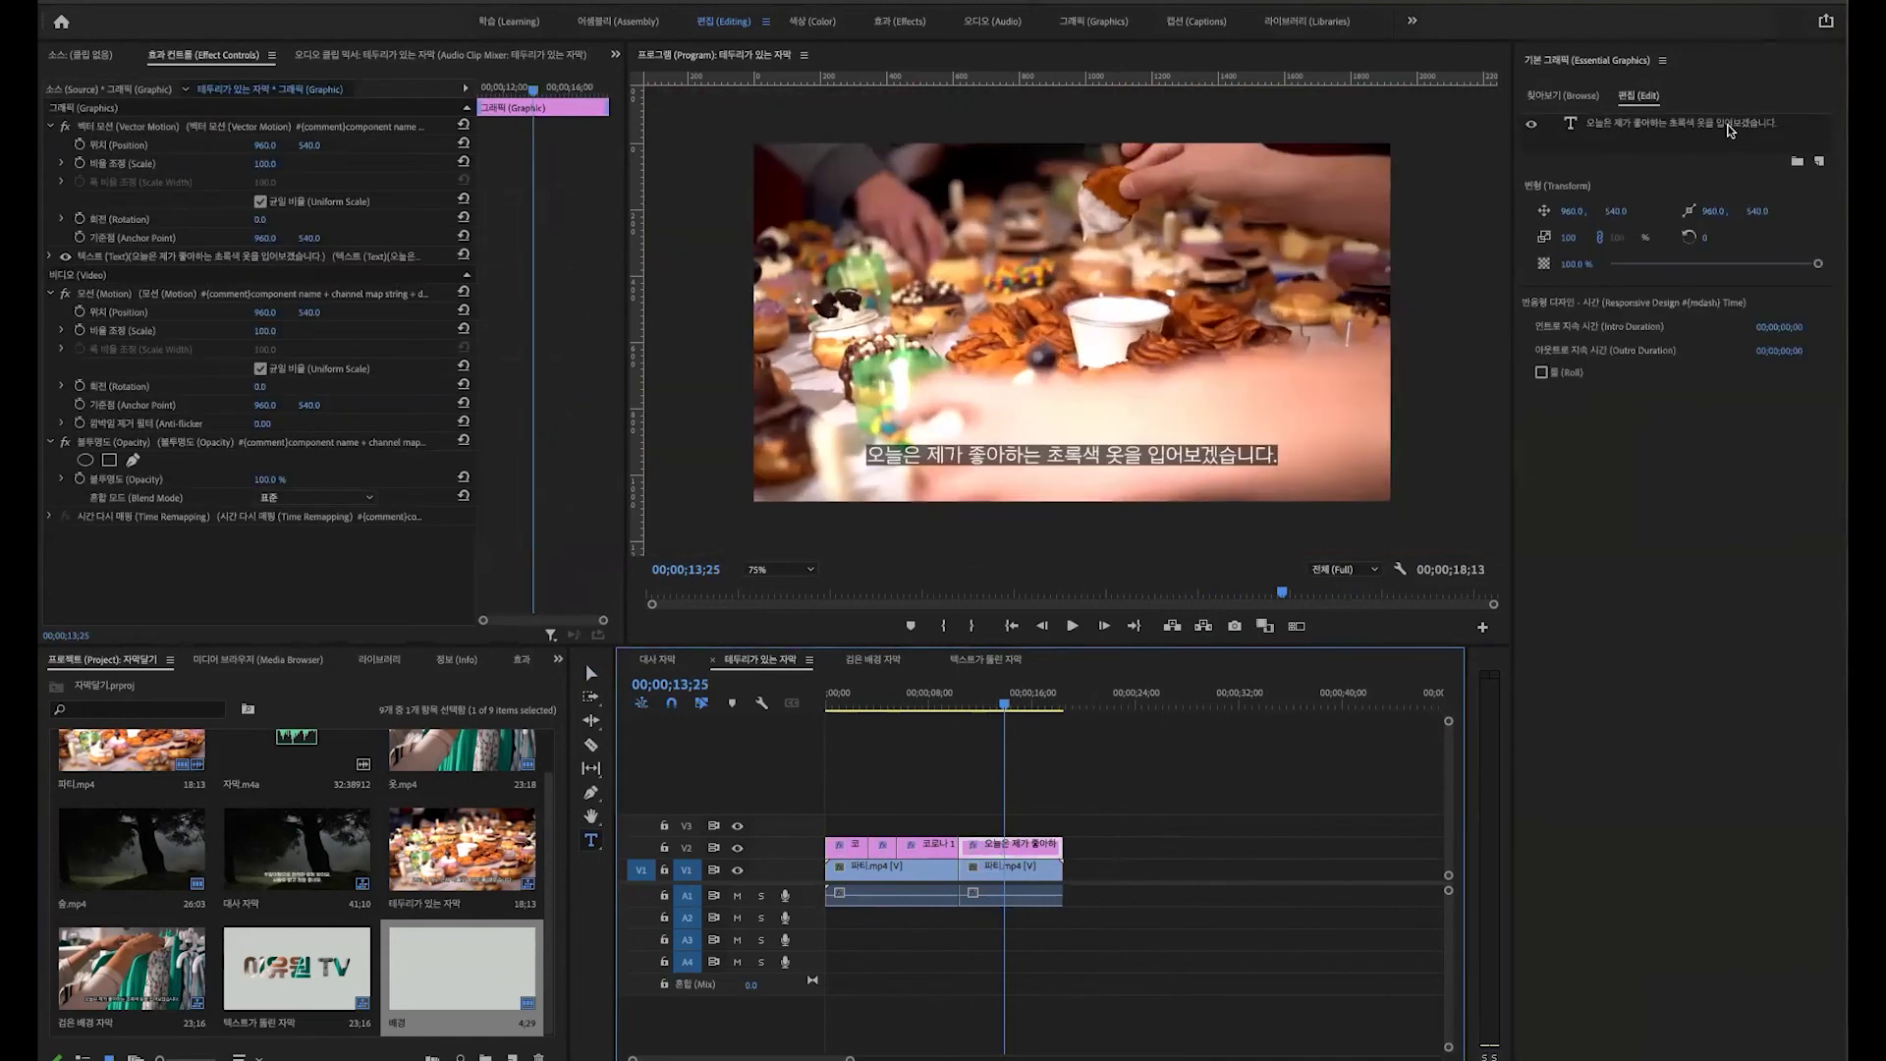
left_click(1729, 125)
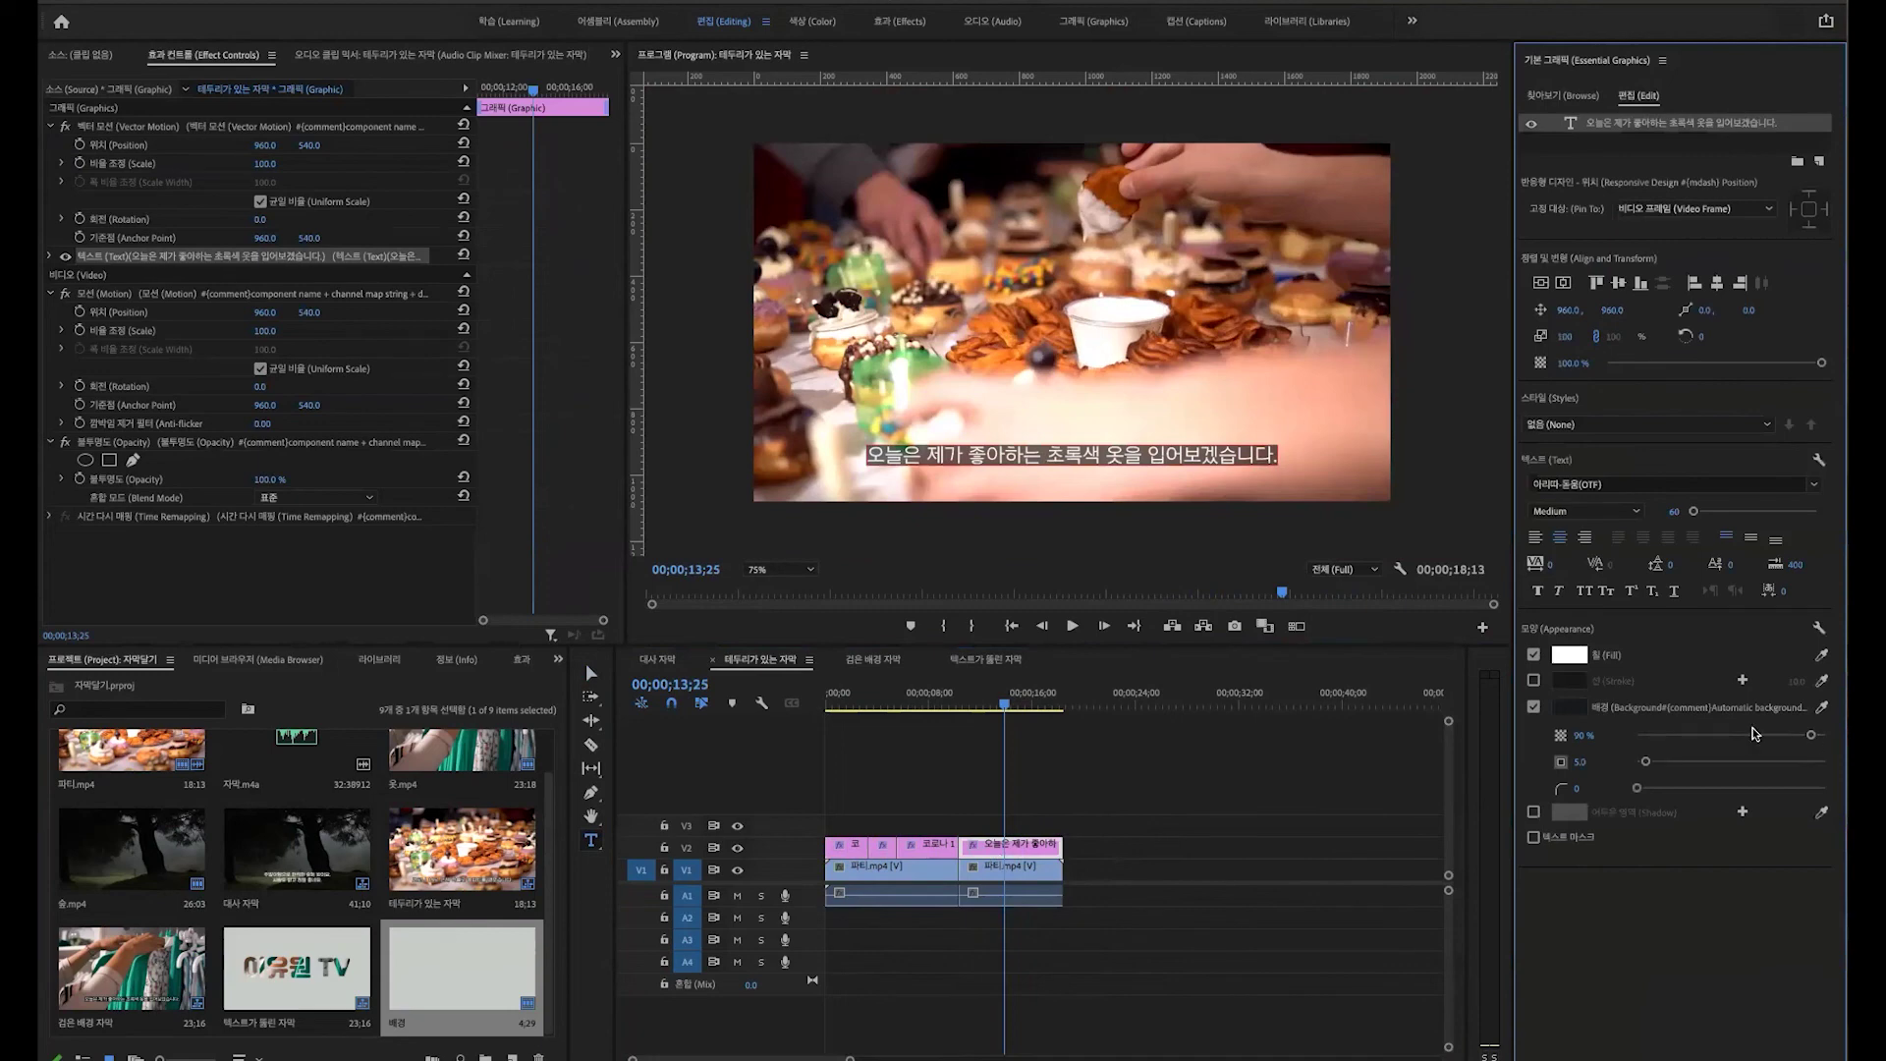
left_click_drag(1653, 791, 1668, 792)
left_click(1192, 786)
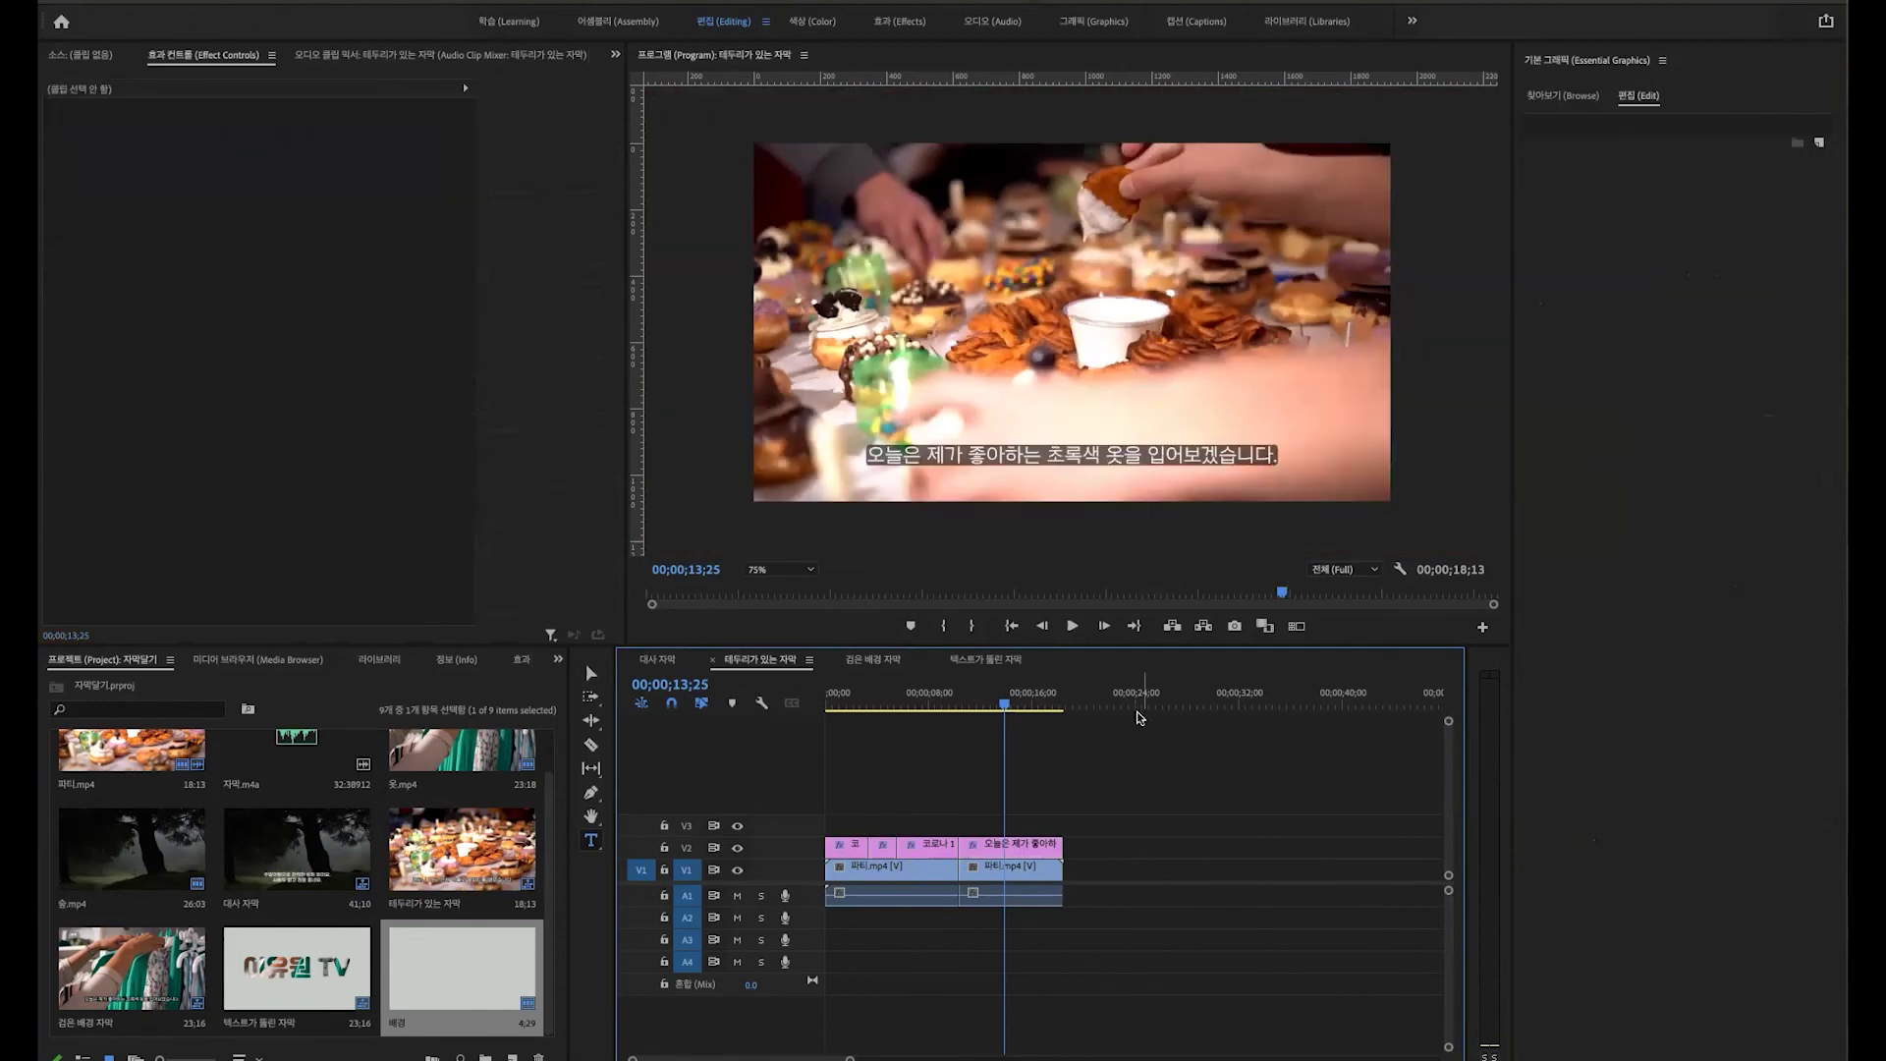
Step: Enlarge the background box slightly around the rounded template caption's text in the 테두리가 있는 자막 sequence
left_click(803, 567)
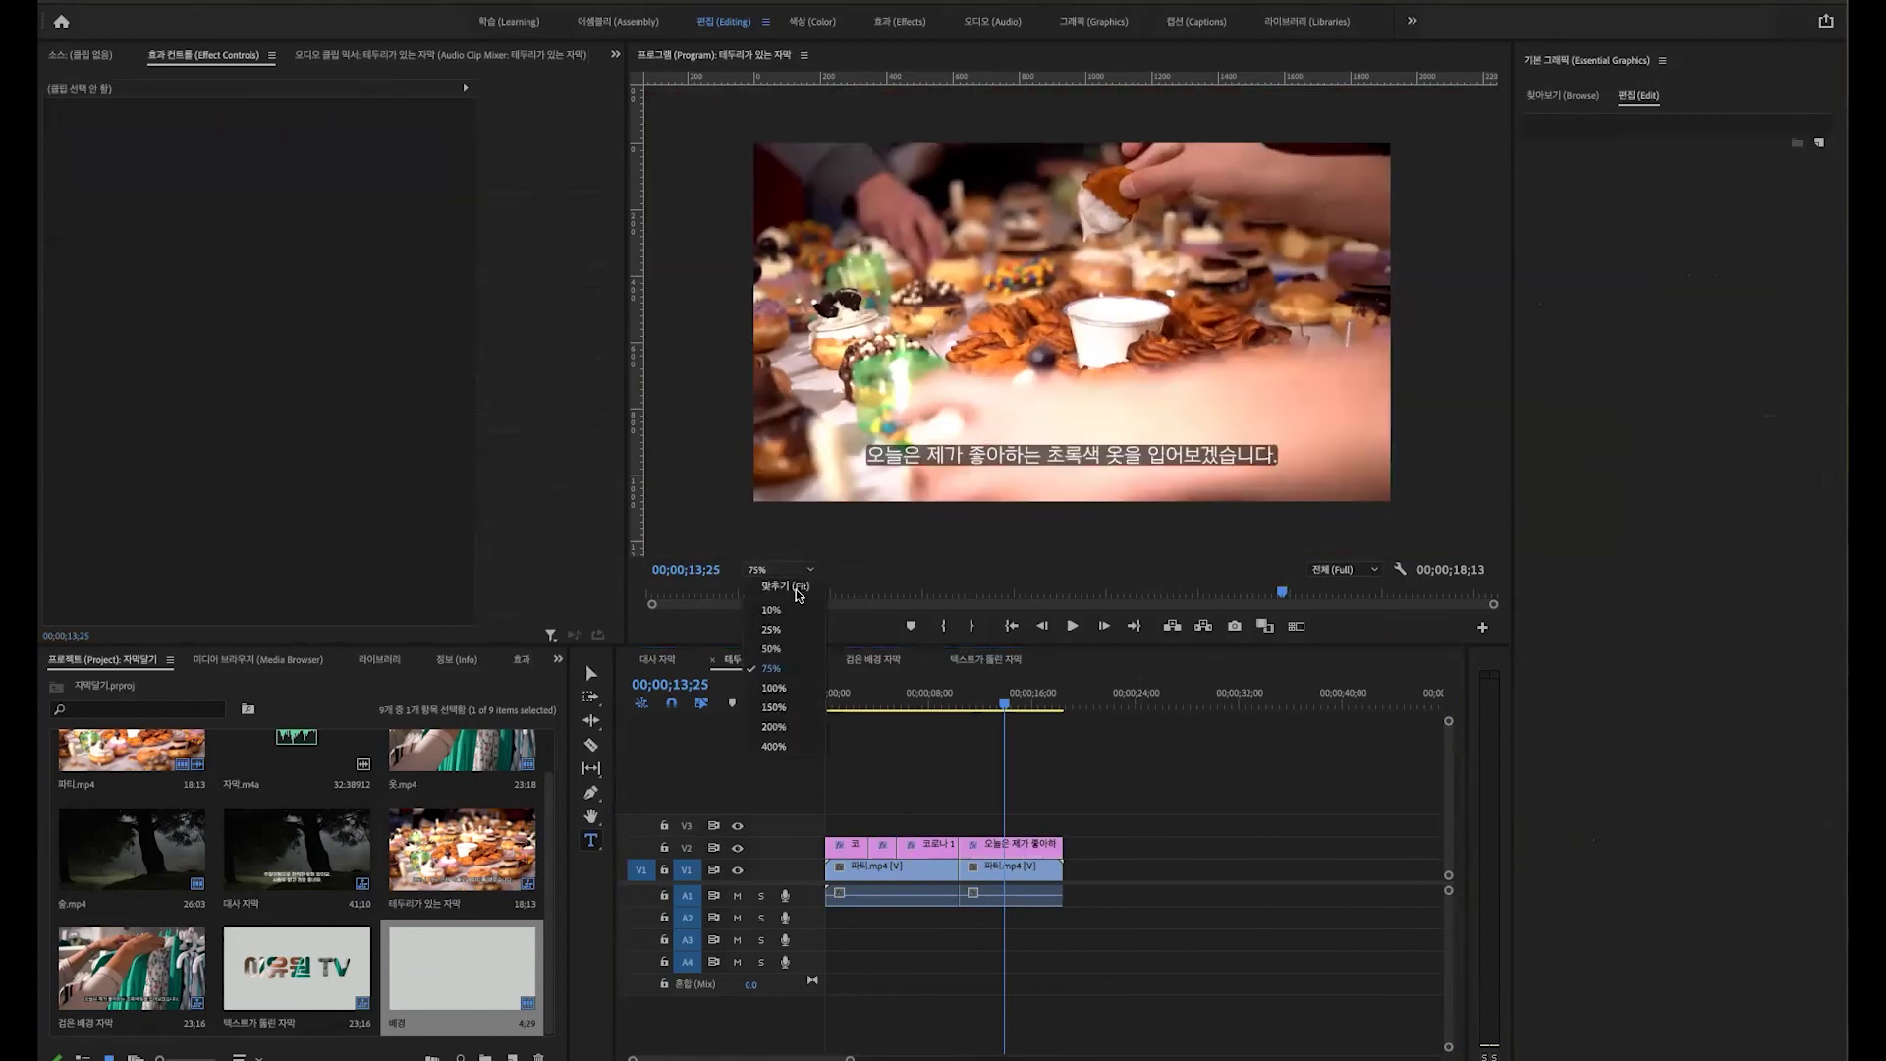
left_click(783, 722)
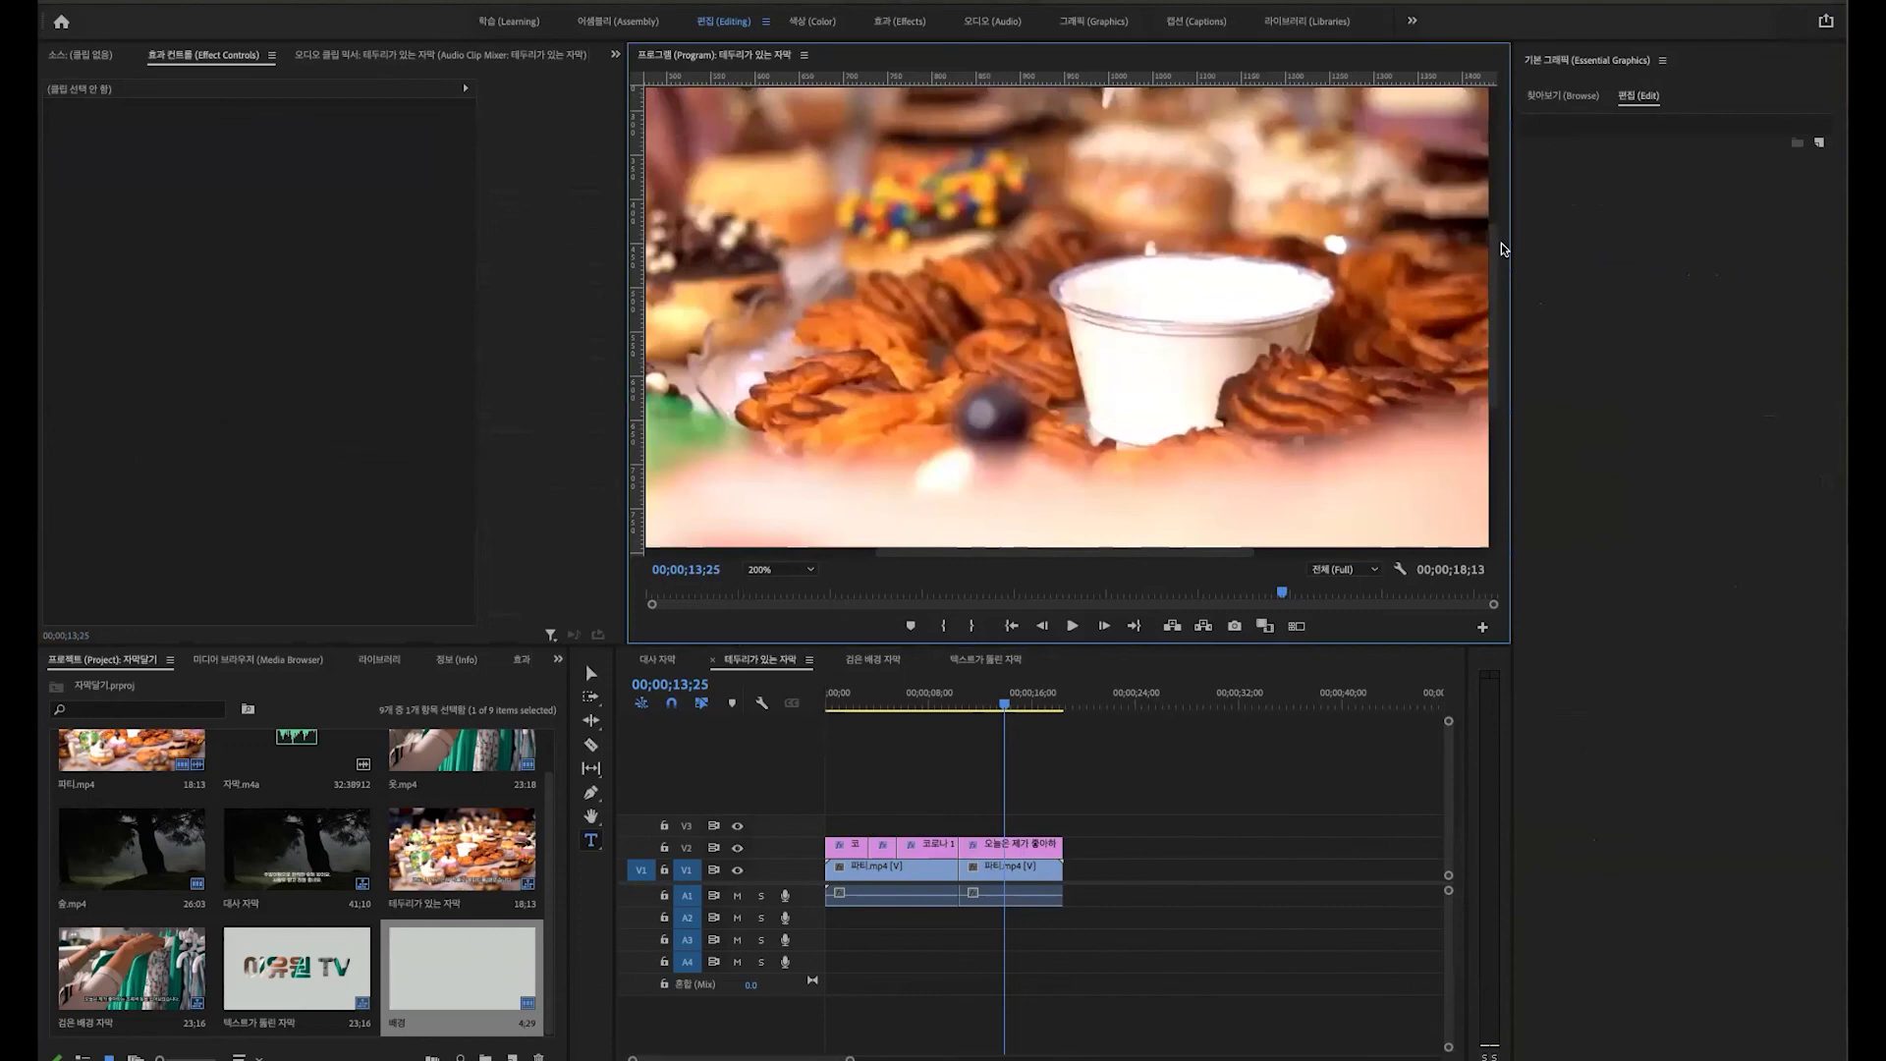
left_click_drag(1497, 245, 1497, 410)
left_click_drag(1218, 542, 1405, 551)
left_click(1036, 850)
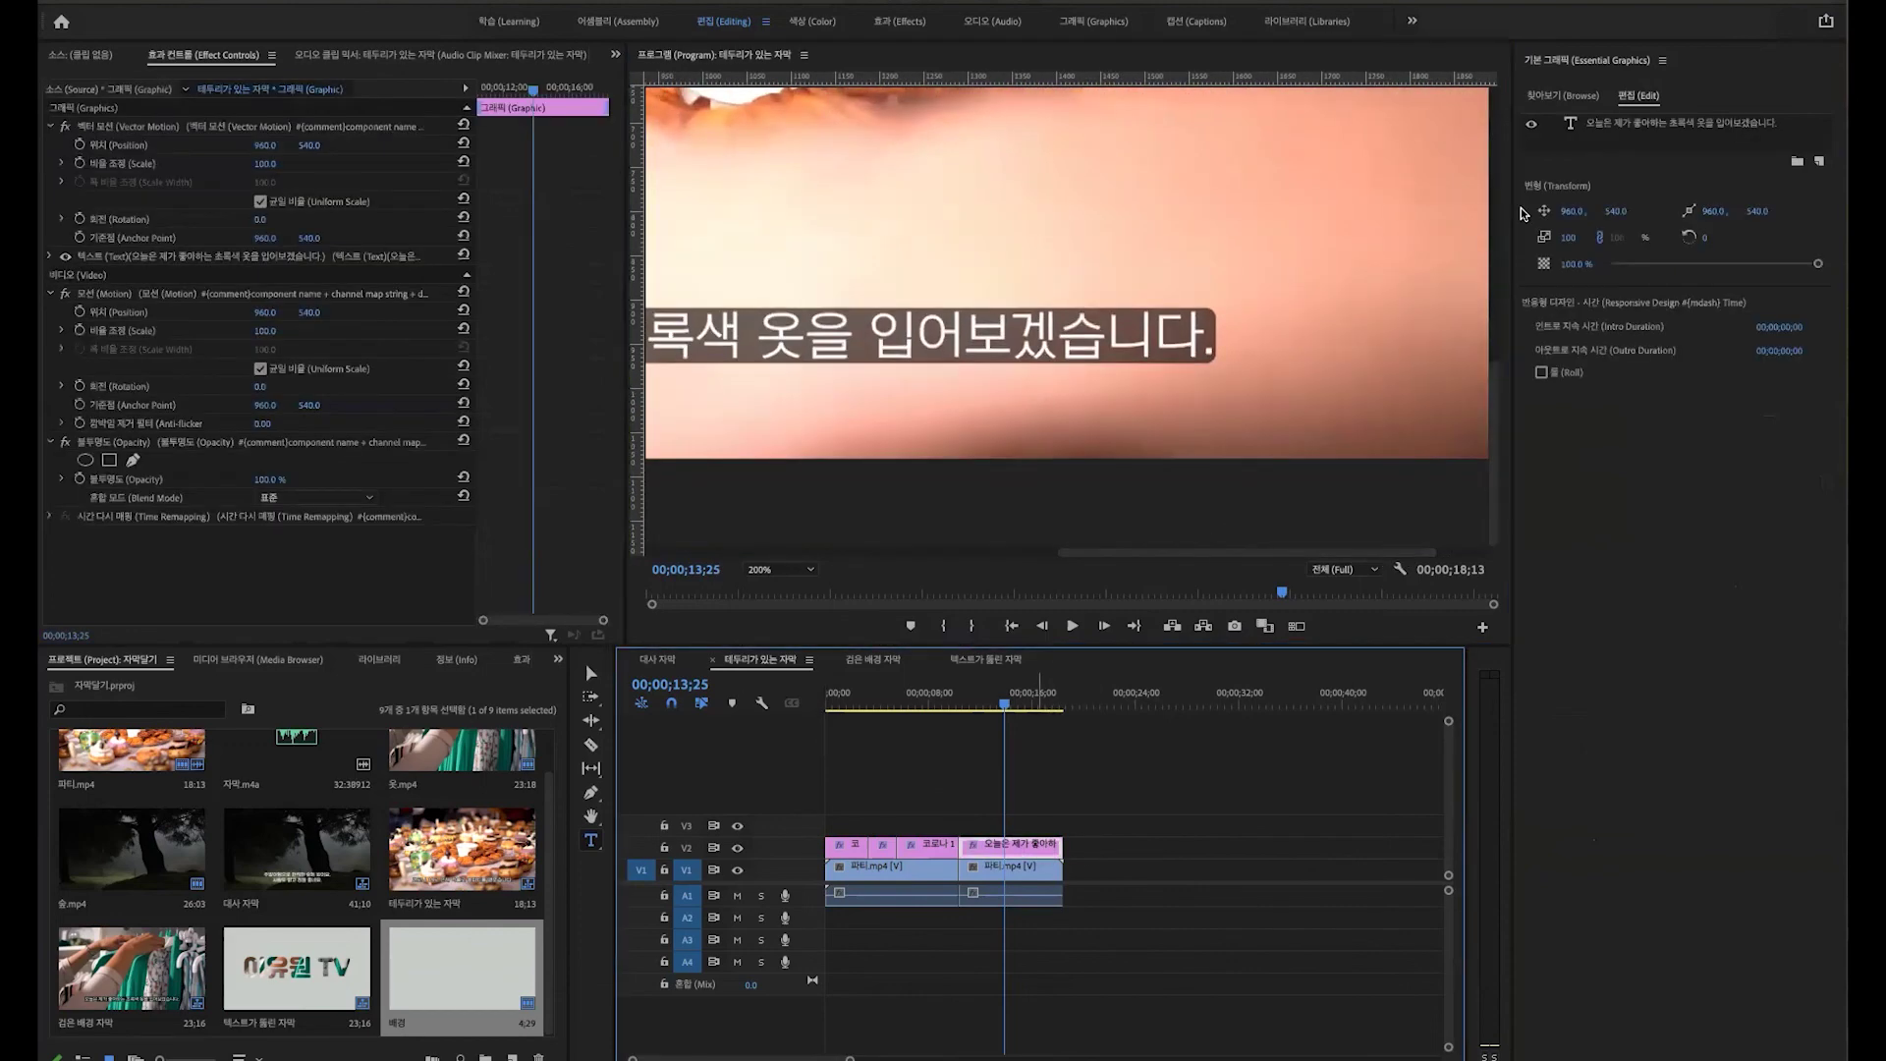
left_click(1623, 126)
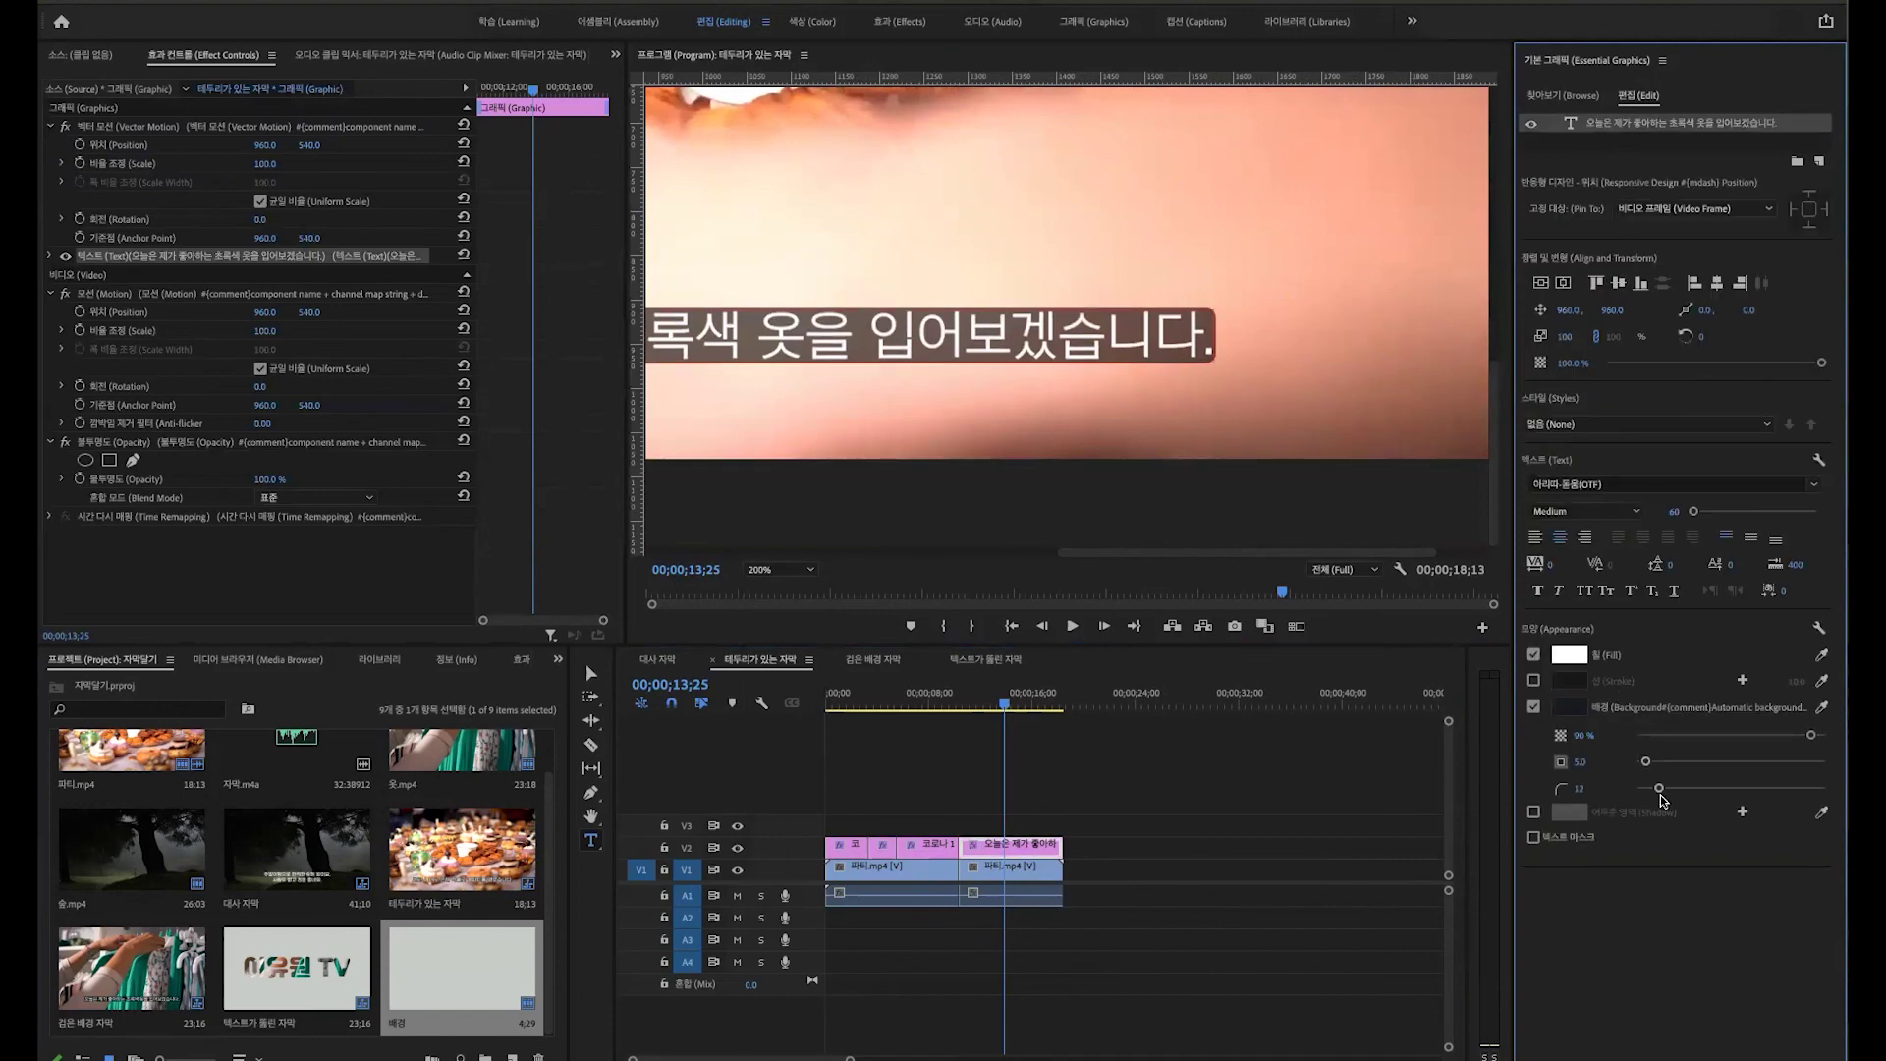
left_click_drag(1646, 761, 1665, 761)
left_click(834, 507)
left_click(781, 569)
left_click(785, 586)
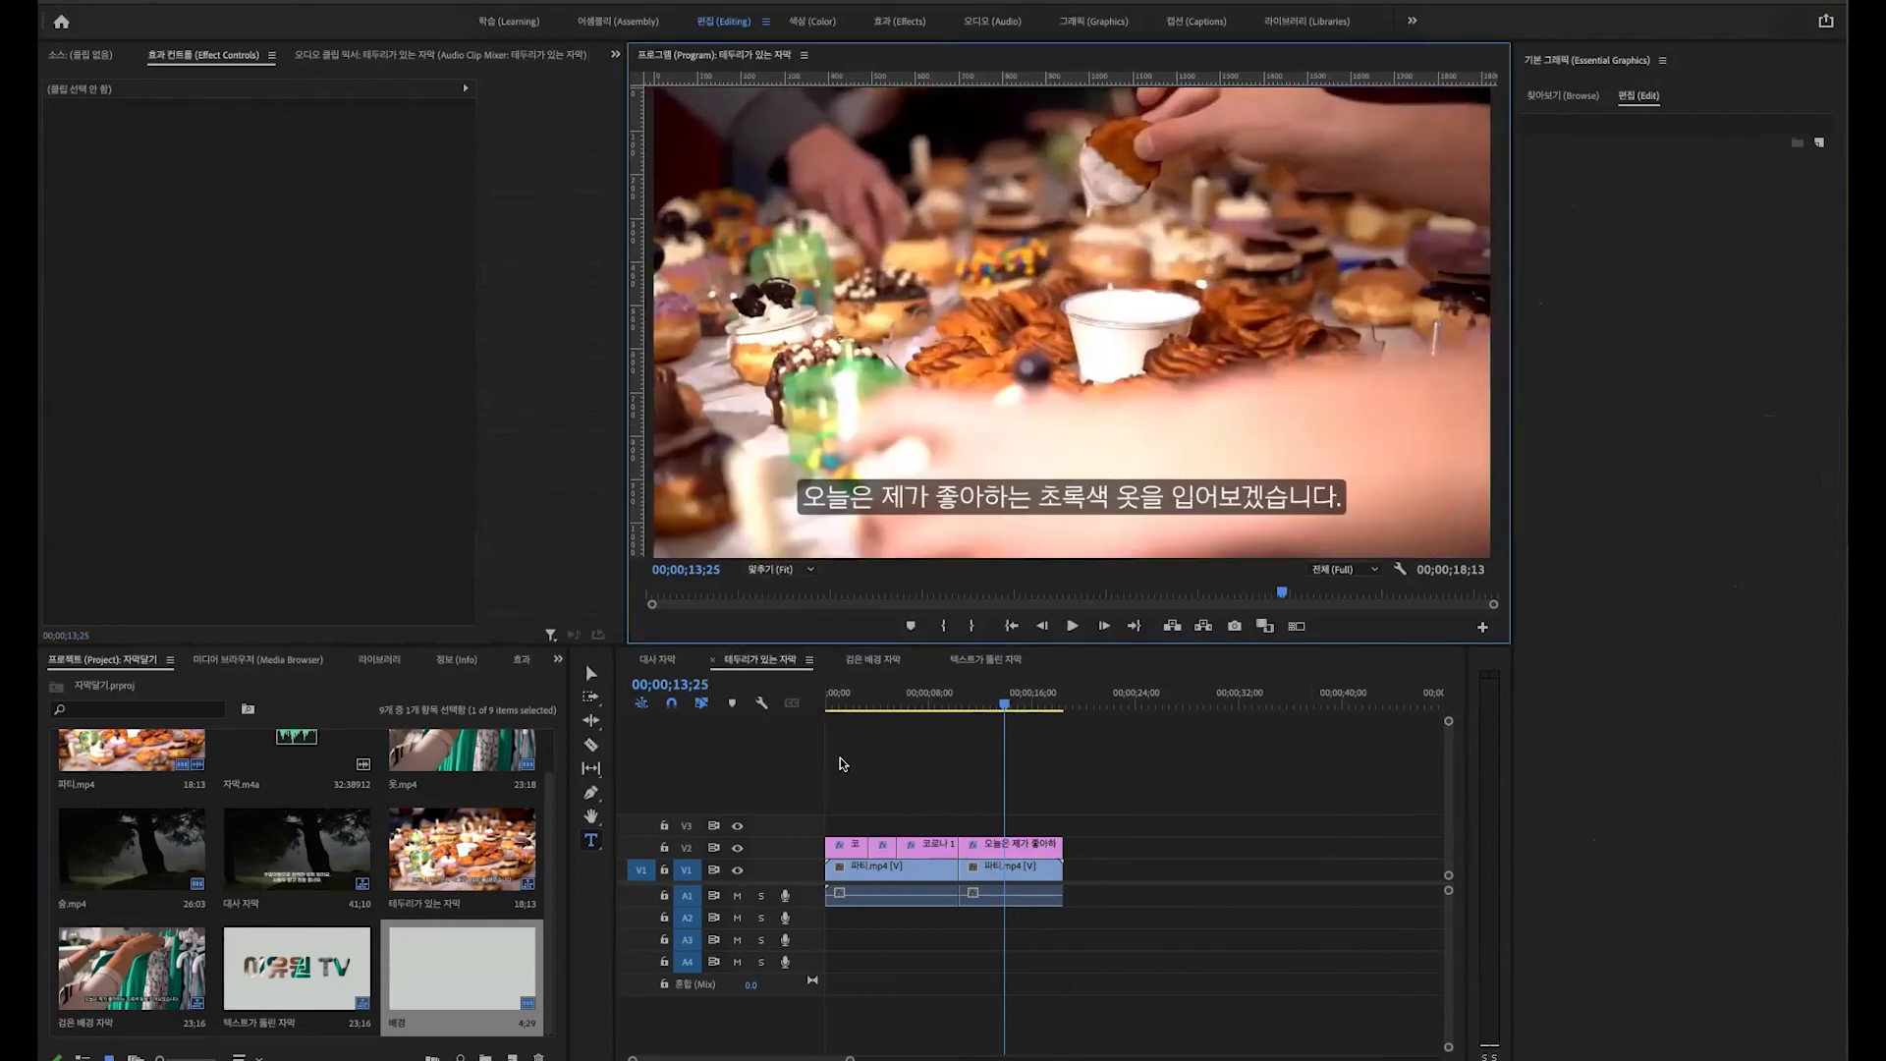